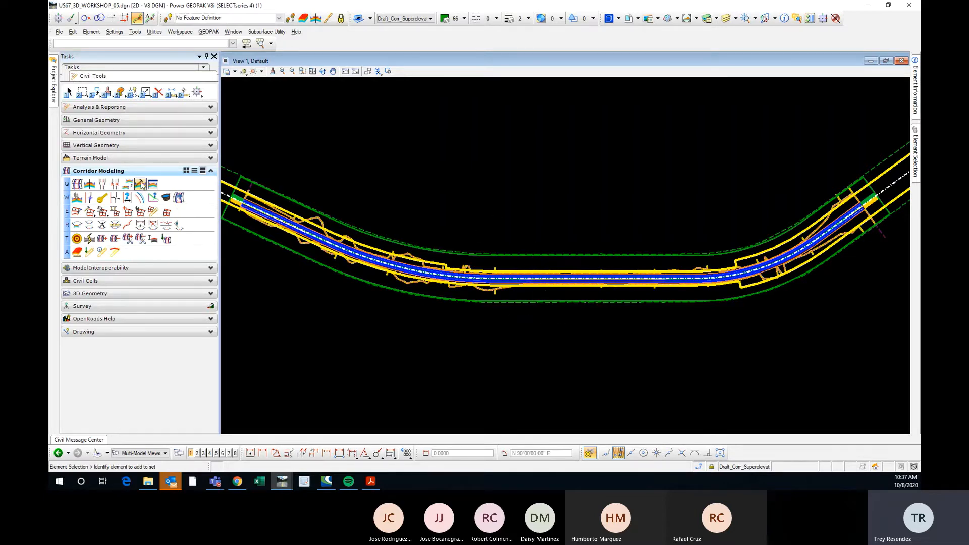
Open the template editor and examine the points, pavement components and end conditions of New Template2, then close it.
left_click(141, 184)
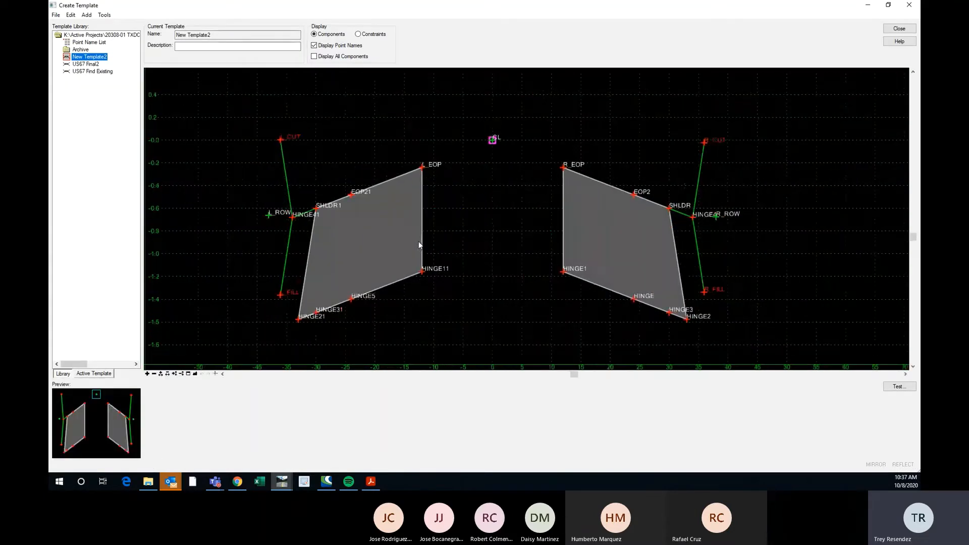
scroll(457, 216, "down", 6, "ctrl")
scroll(314, 203, "up", 4)
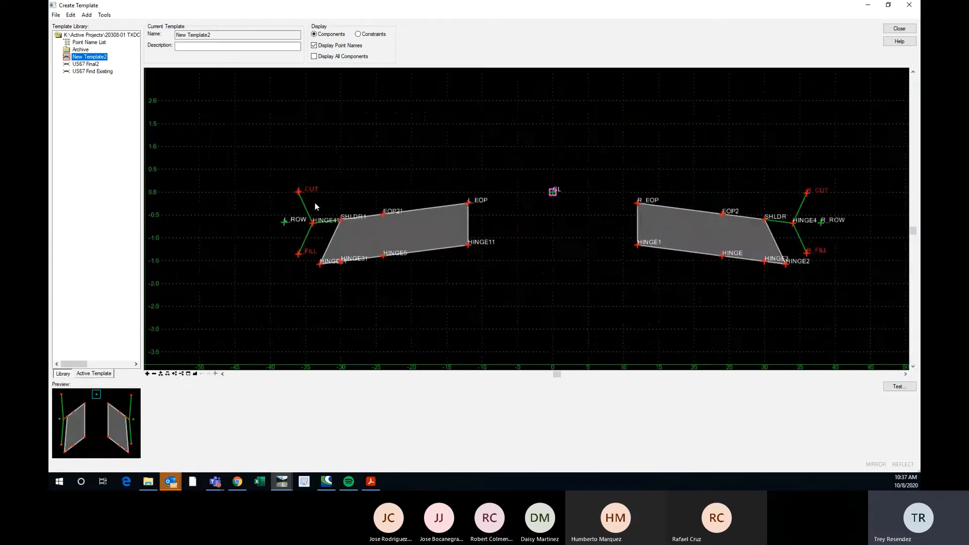
scroll(217, 180, "down", 2)
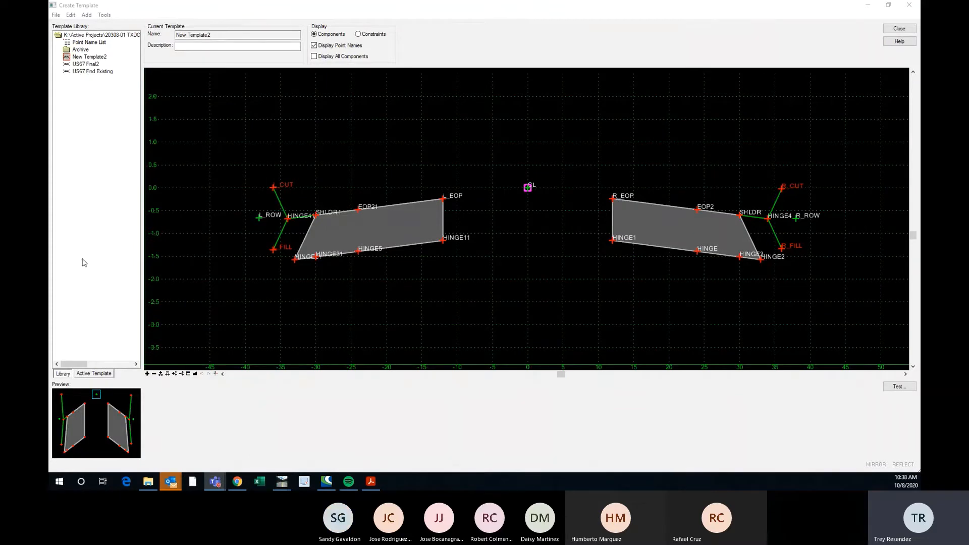
scroll(494, 202, "down", 2)
scroll(441, 218, "up", 2)
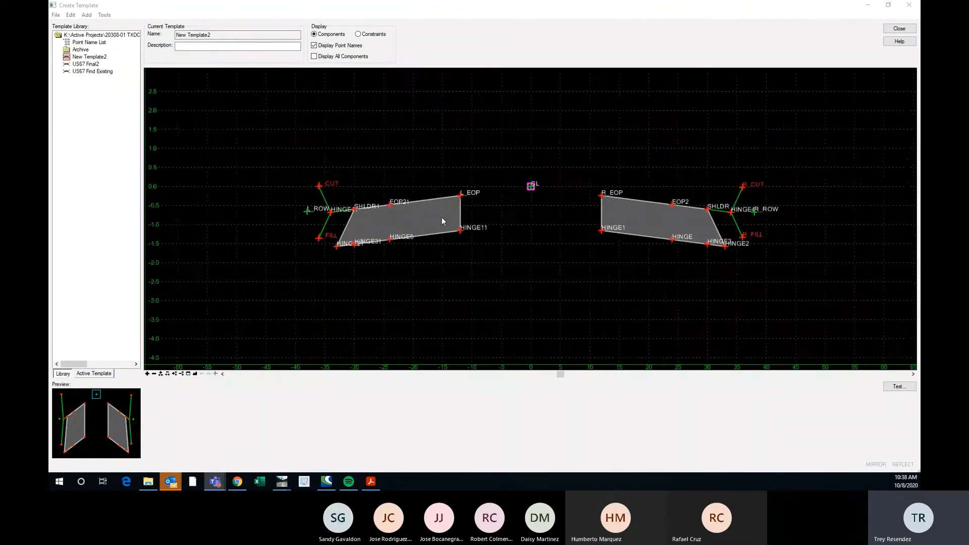
scroll(410, 244, "down", 1)
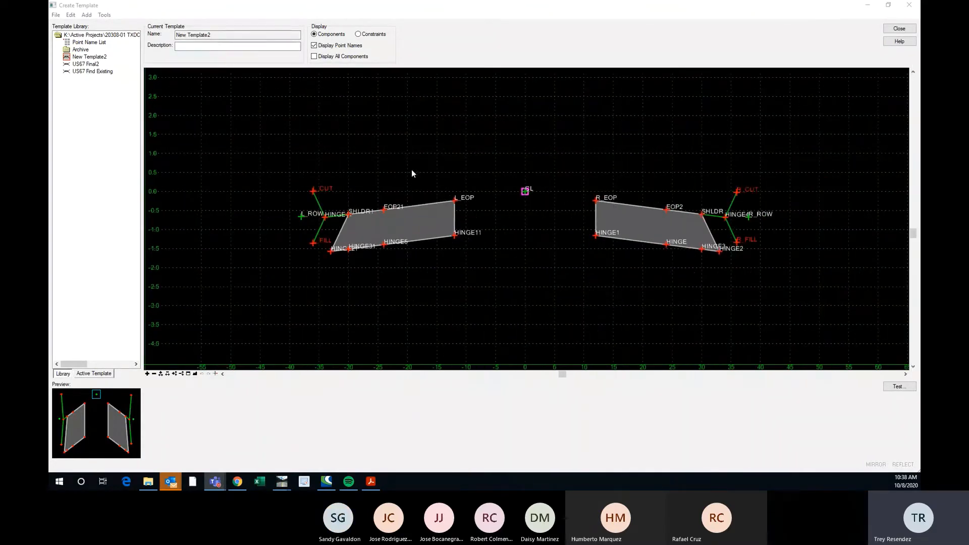
scroll(359, 210, "up", 1)
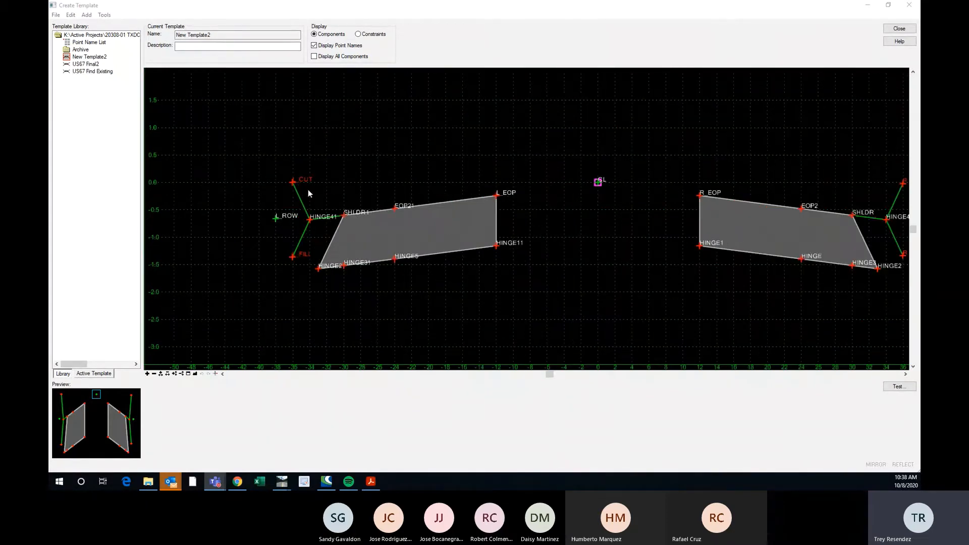
scroll(454, 135, "down", 1)
scroll(320, 190, "up", 1)
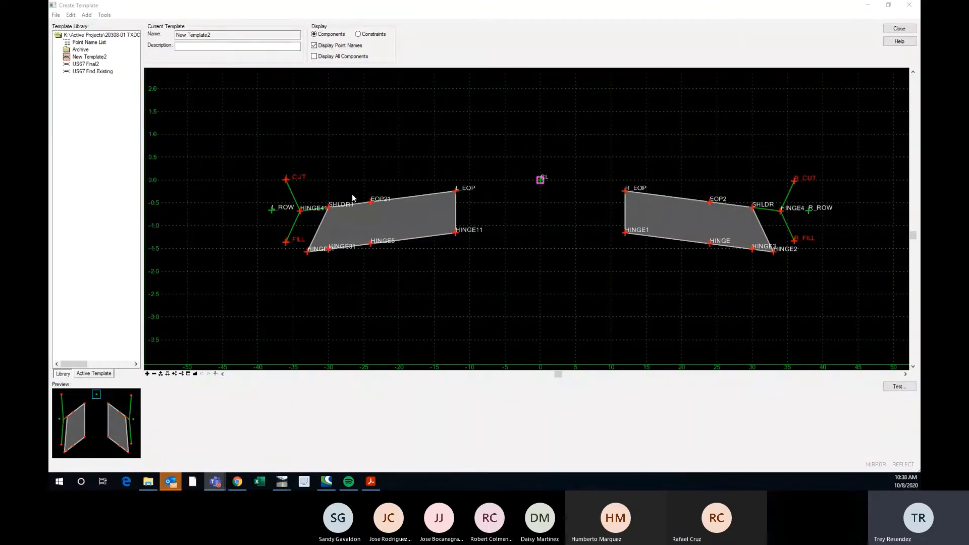
mouse_move(457, 233)
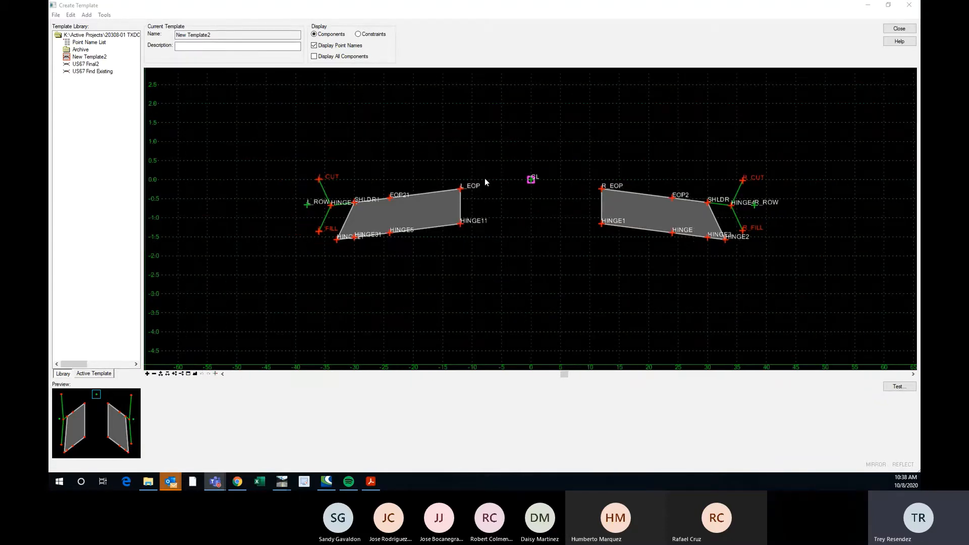
scroll(484, 178, "up", 2)
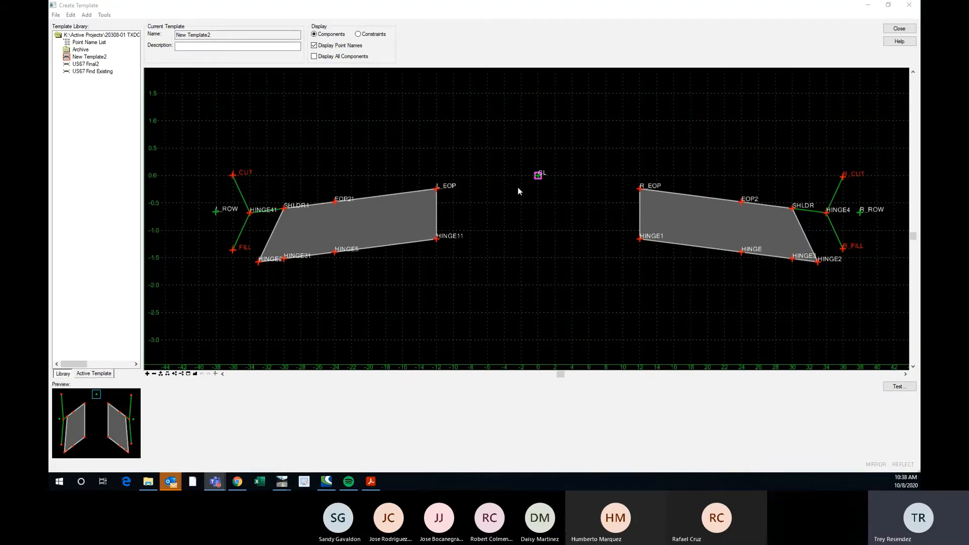
scroll(395, 190, "down", 4)
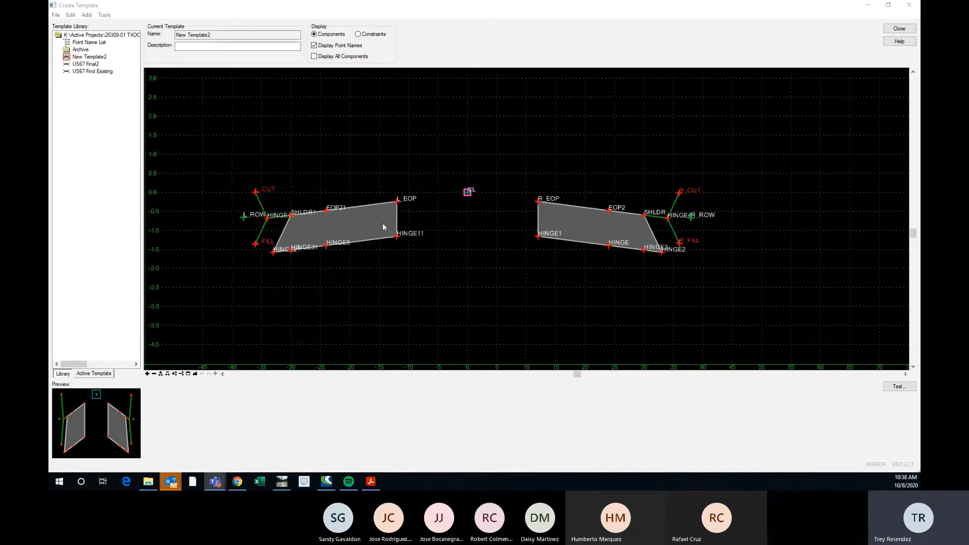
scroll(451, 214, "up", 3)
scroll(447, 278, "down", 2)
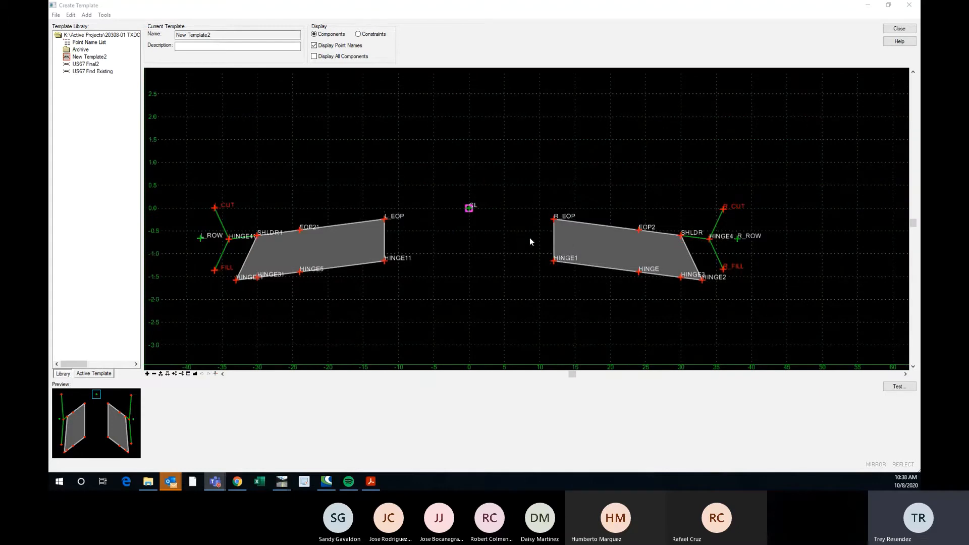
scroll(248, 203, "up", 2)
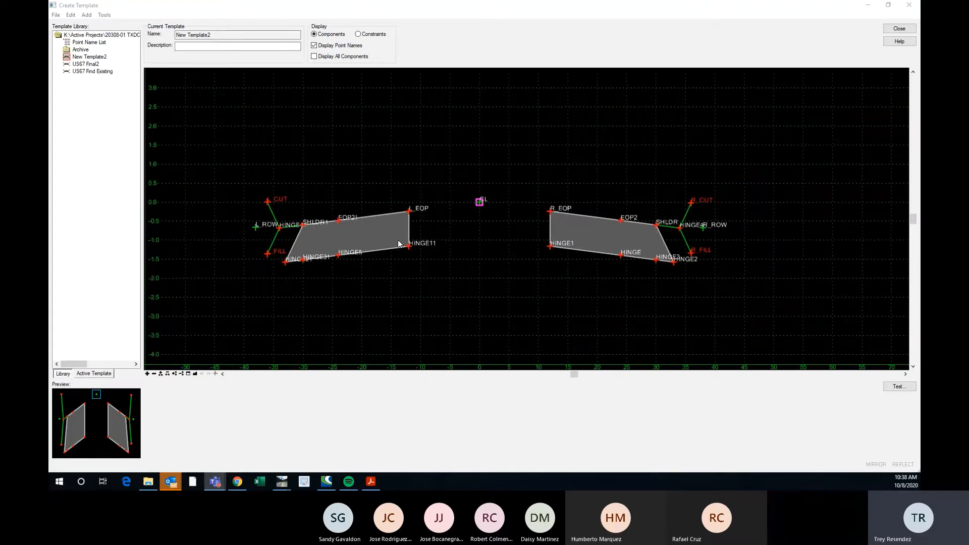
scroll(247, 203, "down", 1)
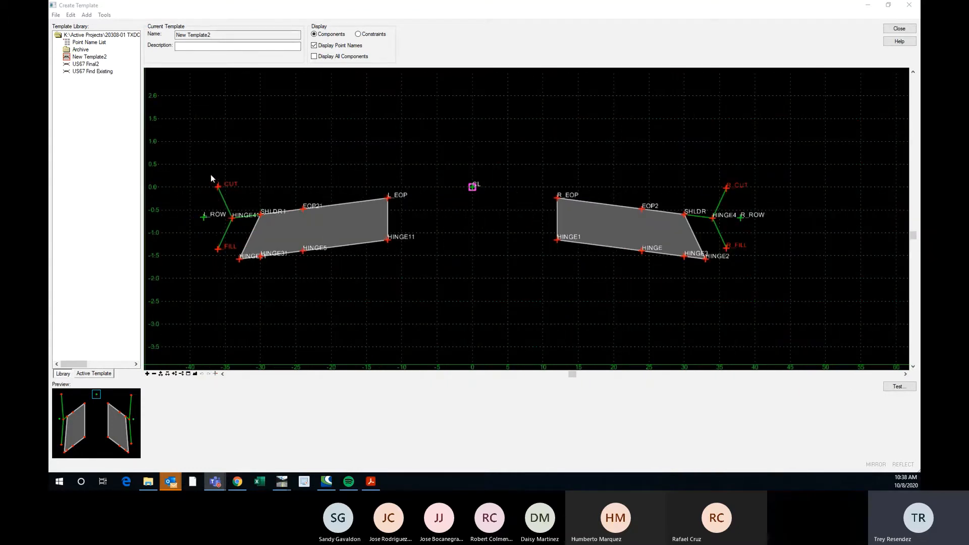
mouse_move(225, 193)
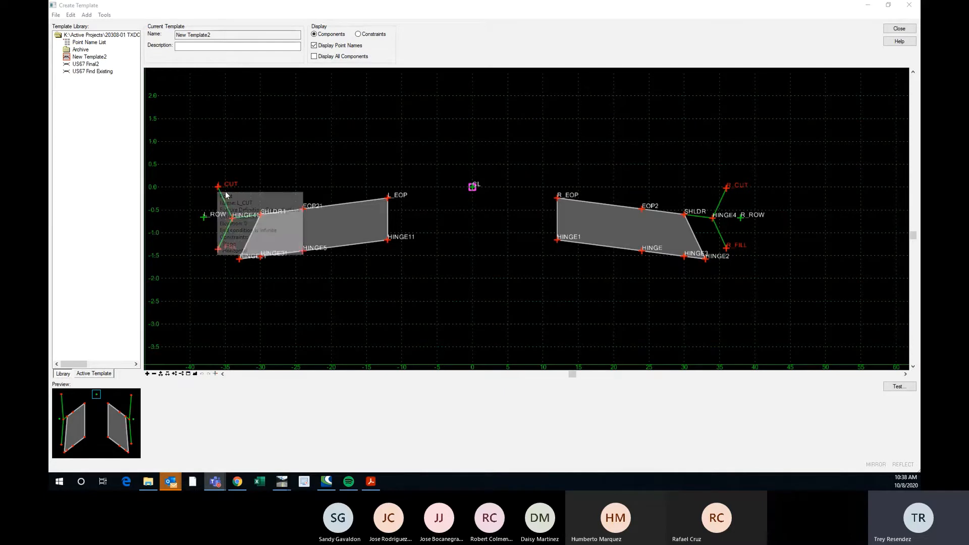
scroll(226, 195, "up", 1)
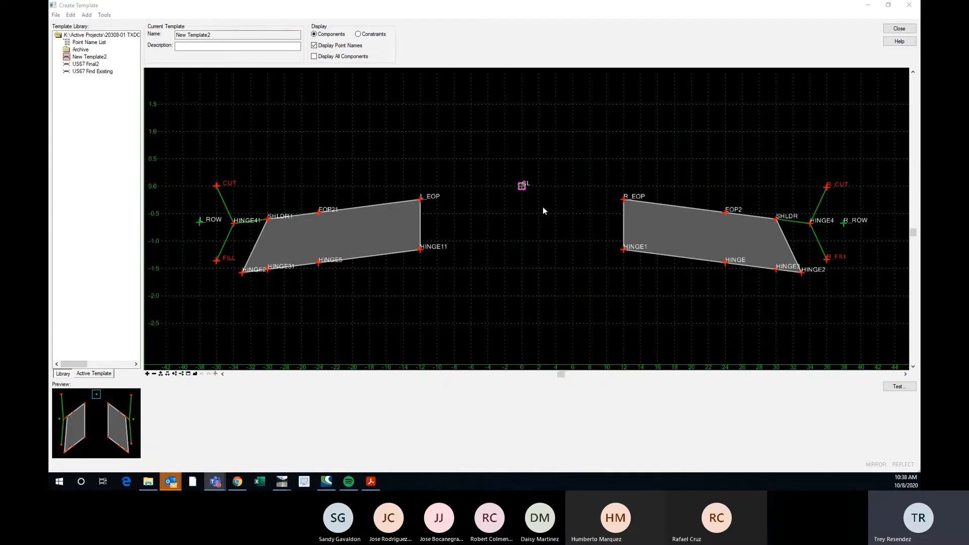
scroll(543, 207, "down", 1)
scroll(430, 234, "up", 1)
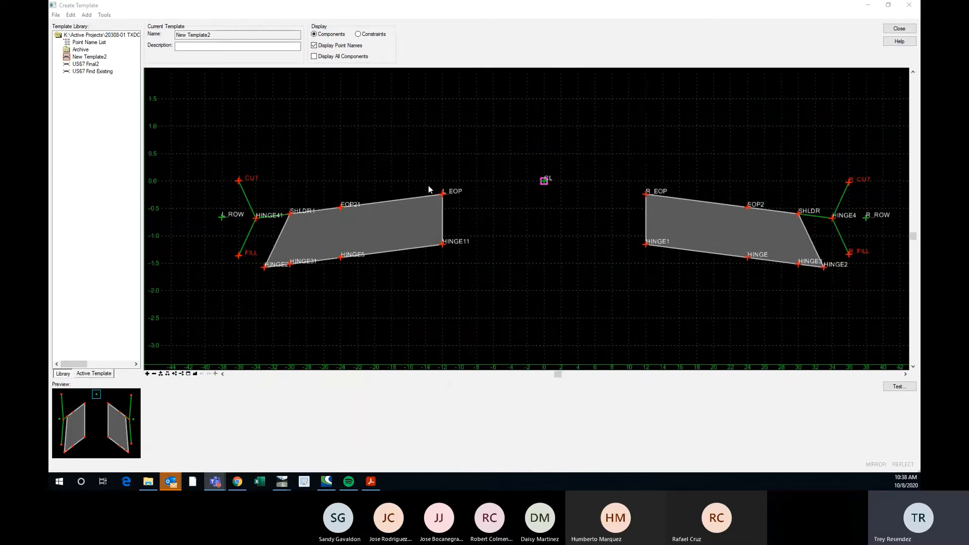
scroll(392, 189, "down", 1)
scroll(395, 194, "up", 1)
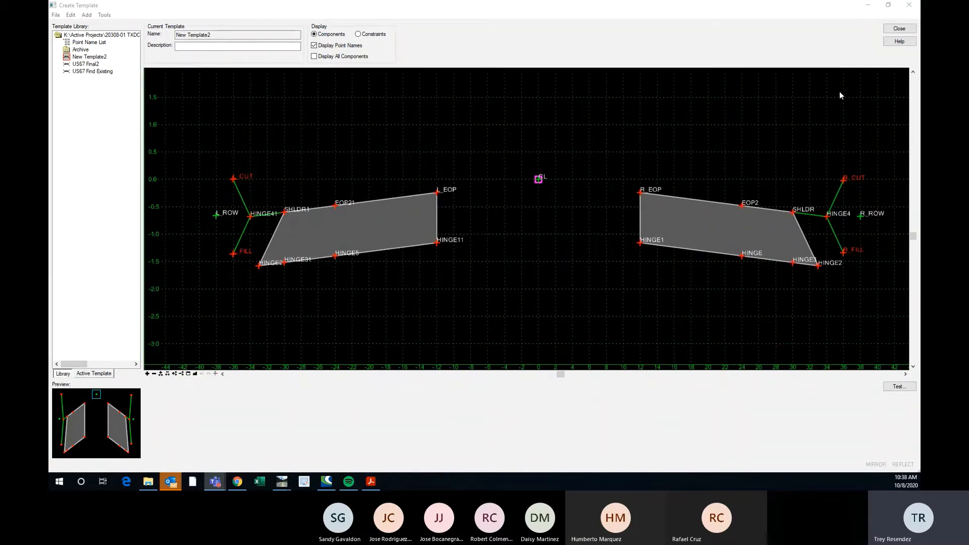
left_click(899, 29)
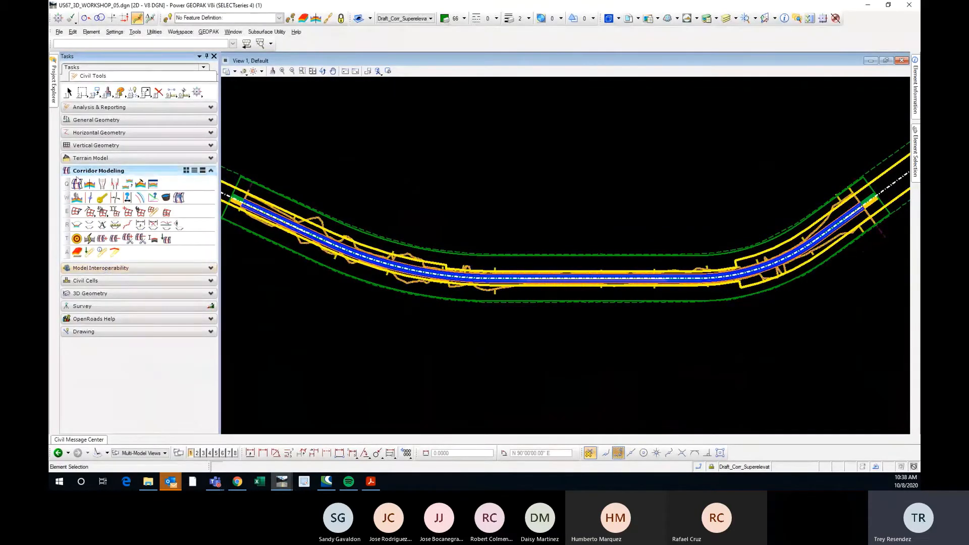
Find the Create Corridor Alternate Surfaces tool among the terrain model tools, then return to the corridor modeling tools.
left_click(77, 159)
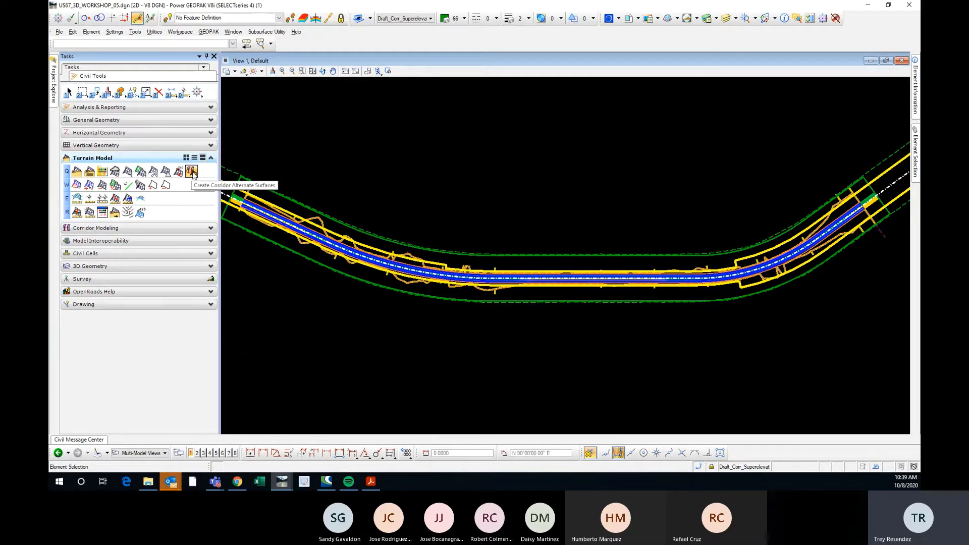
left_click(69, 93)
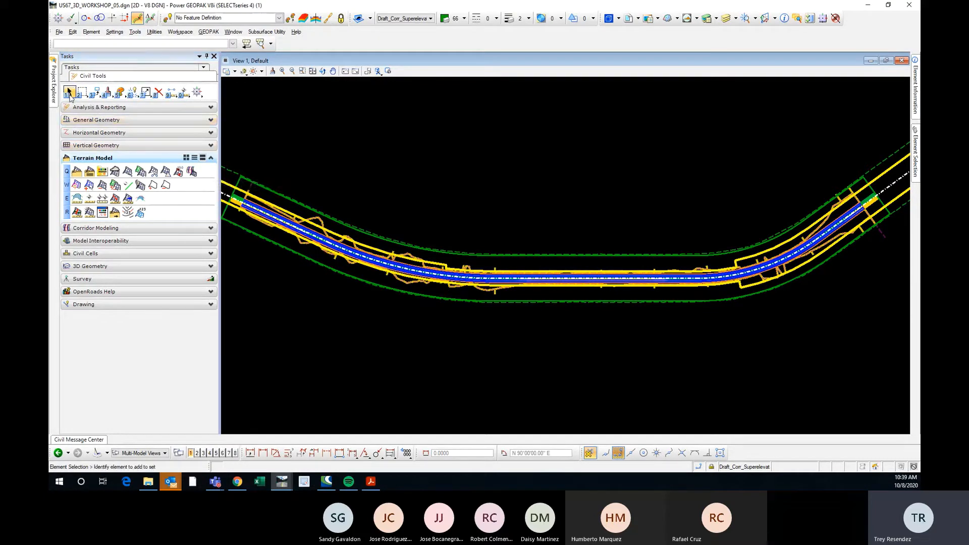
left_click(140, 228)
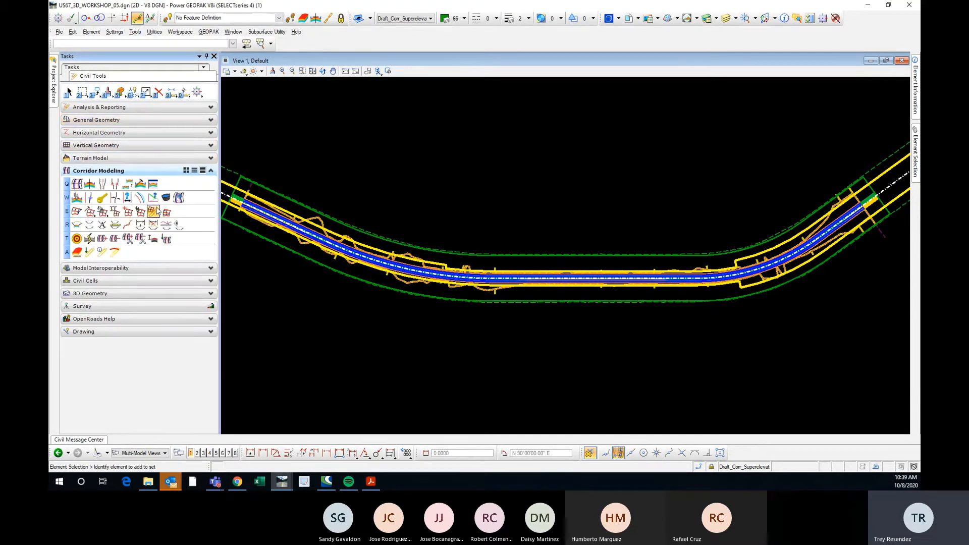
Reopen the template editor and bring up the point properties of EOP21 on the pavement of New Template2.
left_click(140, 184)
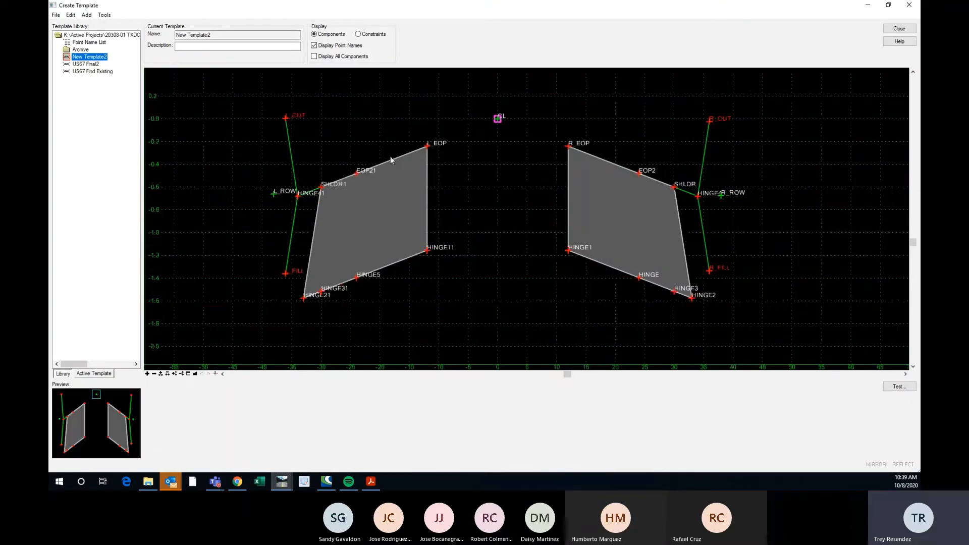
scroll(404, 153, "down", 4, "ctrl")
scroll(368, 162, "down", 1)
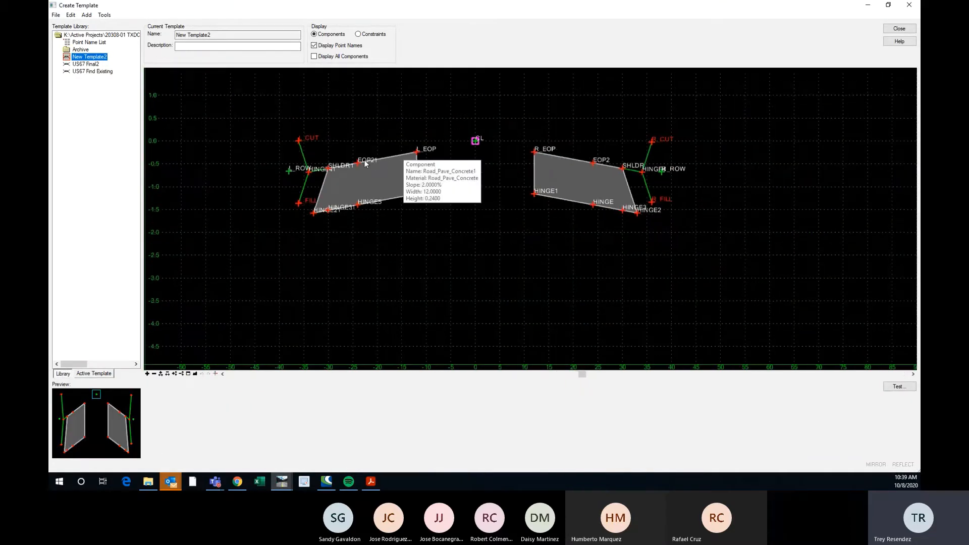
scroll(364, 164, "up", 3)
right_click(356, 167)
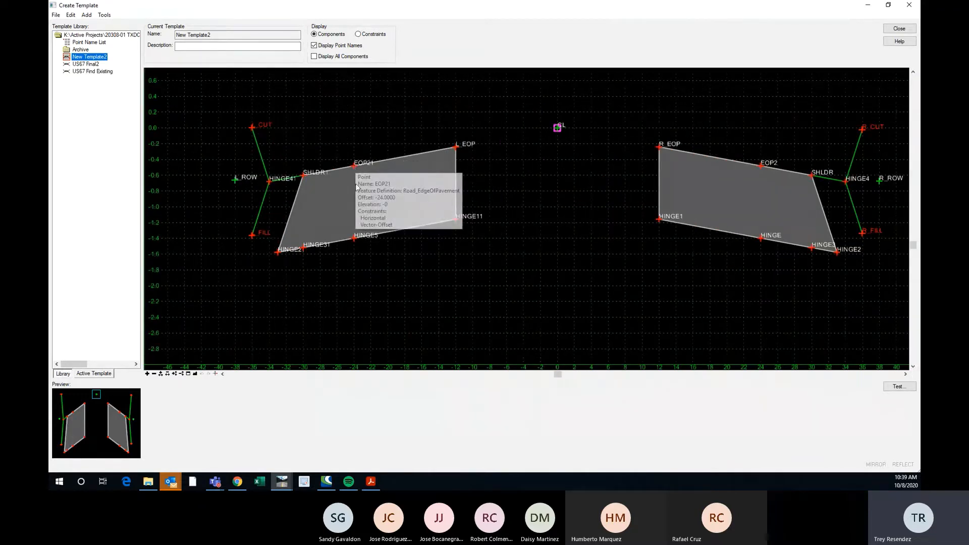
left_click(395, 203)
left_click_drag(780, 90, 665, 82)
Assign a new alternate surface named TOP_SURFACE to point EOP21.
left_click(660, 138)
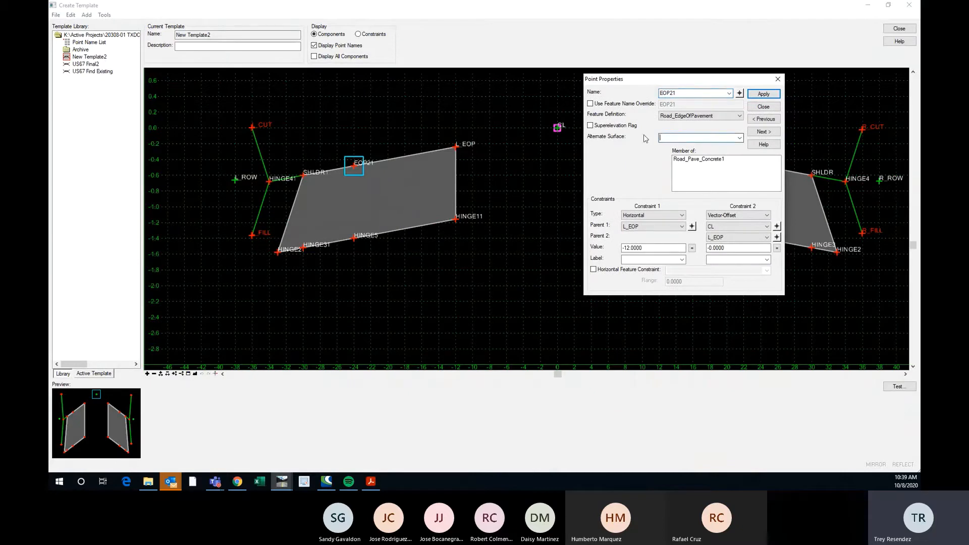
left_click(739, 137)
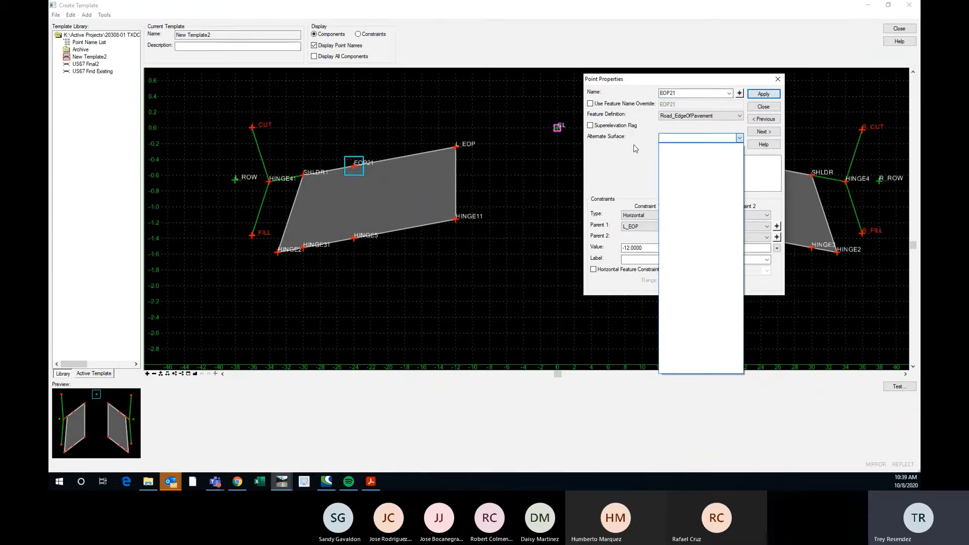
left_click(667, 138)
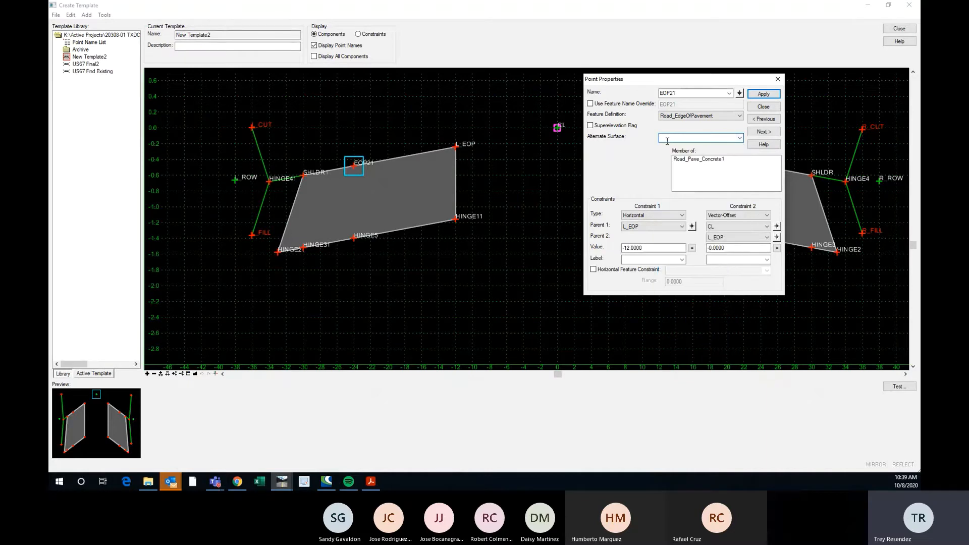
type("TOP_SURFACE")
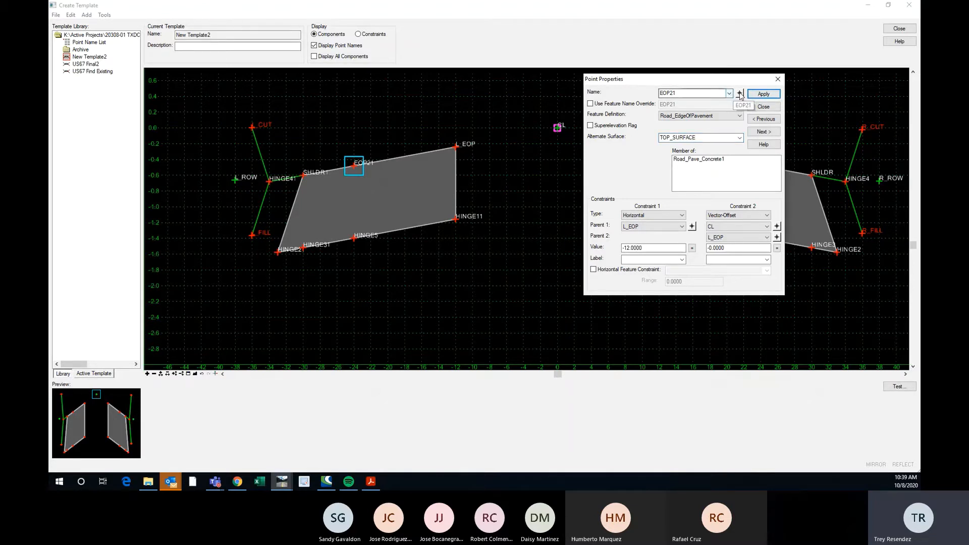
left_click(763, 107)
Assign the existing TOP_SURFACE alternate surface to point L_EOP, apply it and close the point properties.
left_click(456, 147)
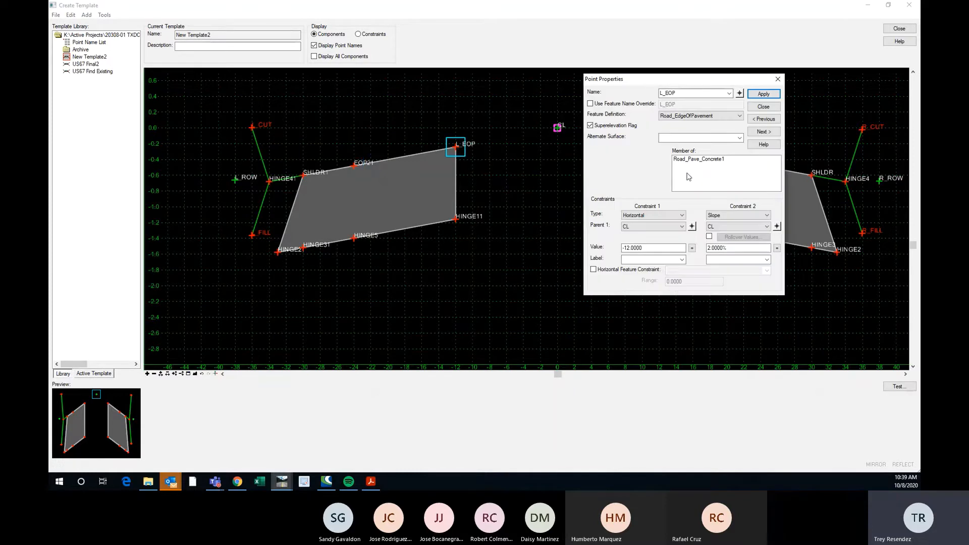
left_click(739, 138)
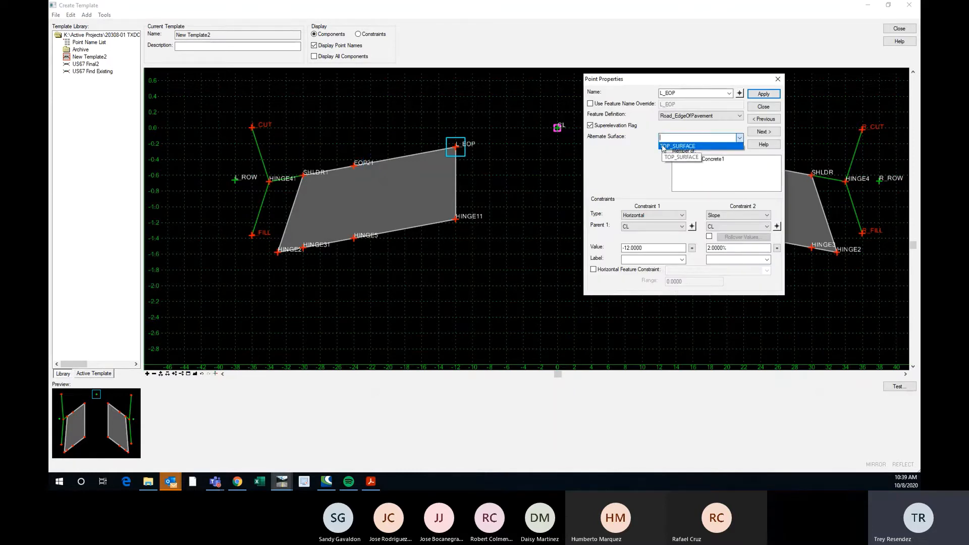
left_click(674, 146)
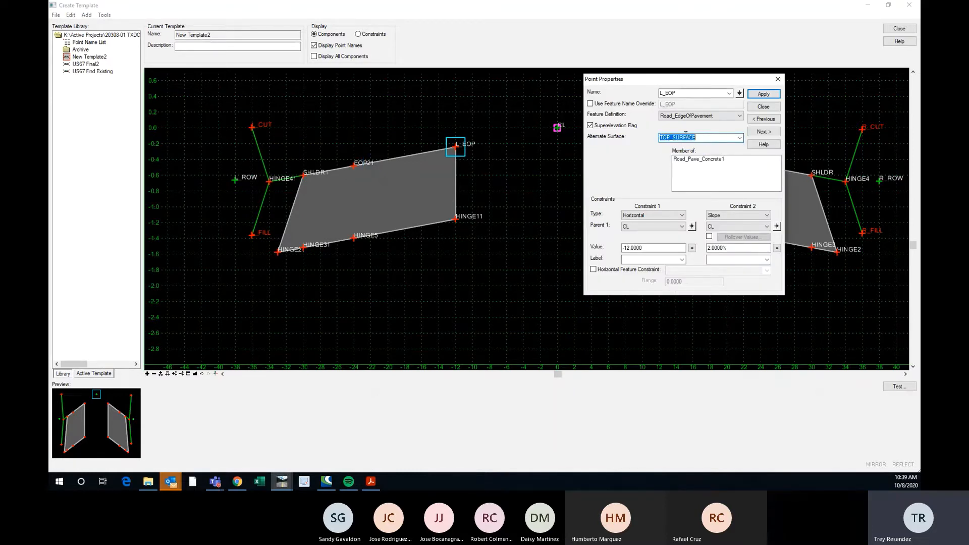
left_click(761, 96)
left_click(778, 82)
Review the point properties of R_EOP on the opposite pavement and close them without changes.
scroll(381, 223, "down", 2)
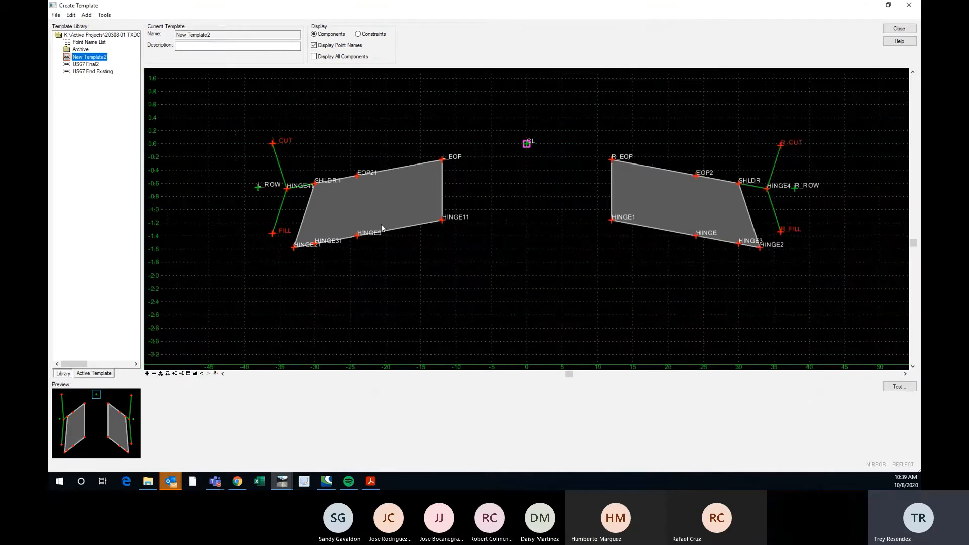
scroll(441, 164, "up", 2)
scroll(458, 200, "down", 1)
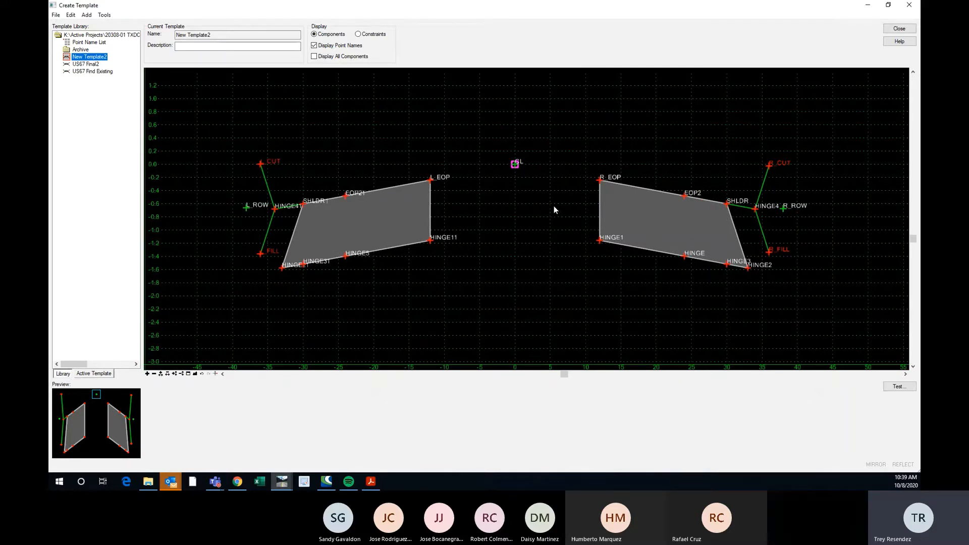
right_click(597, 185)
left_click(656, 190)
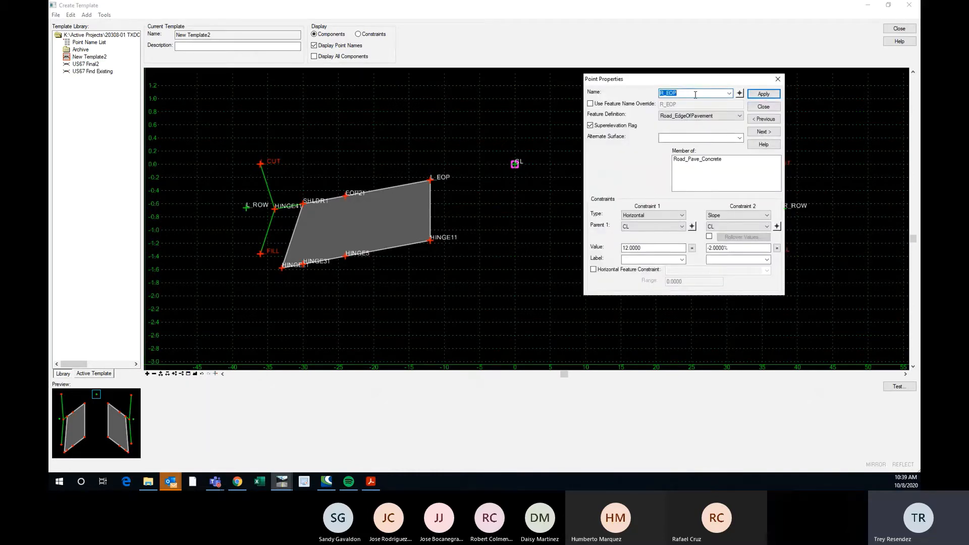
left_click(777, 78)
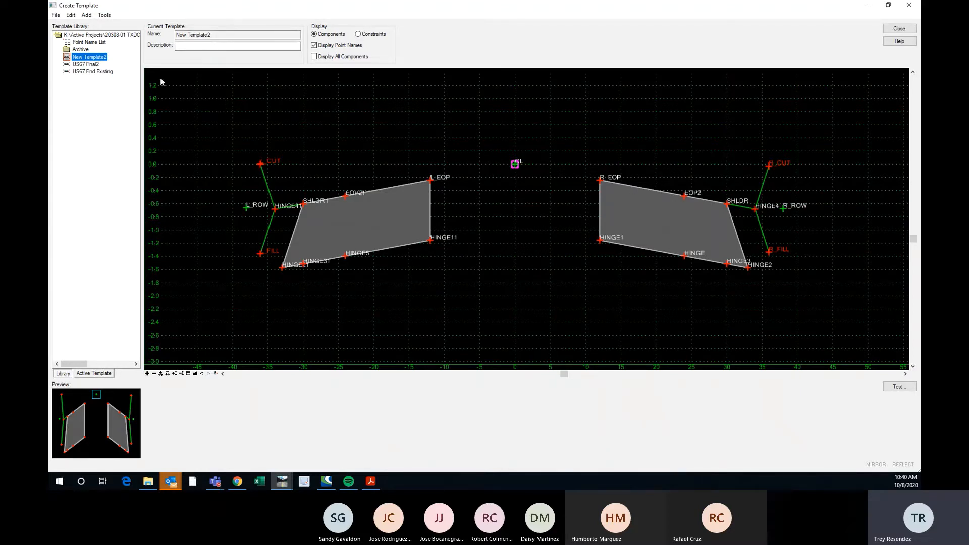
Open the tool for applying an alternate surface to several points of New Template2 at once.
left_click(103, 15)
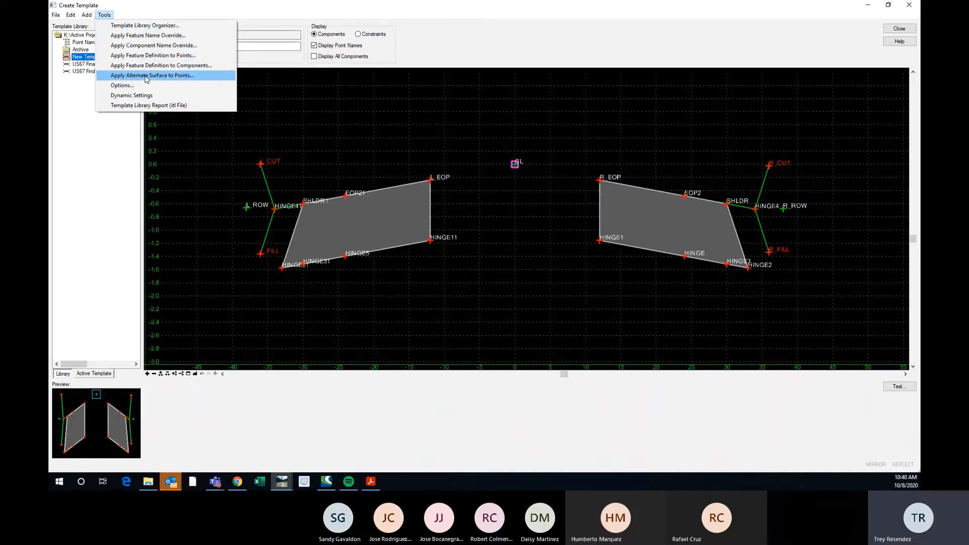
left_click(146, 76)
left_click_drag(725, 104, 594, 92)
scroll(383, 187, "up", 1)
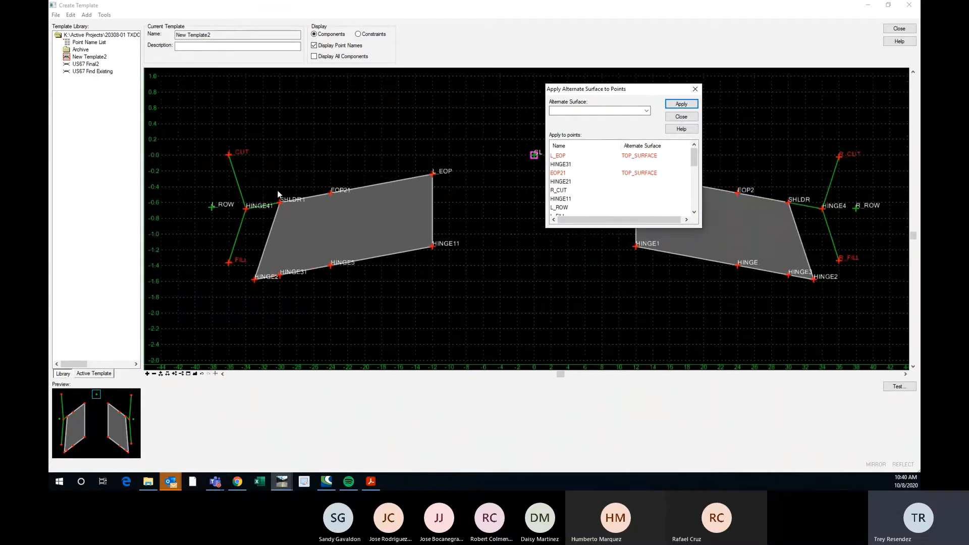
scroll(255, 190, "up", 1)
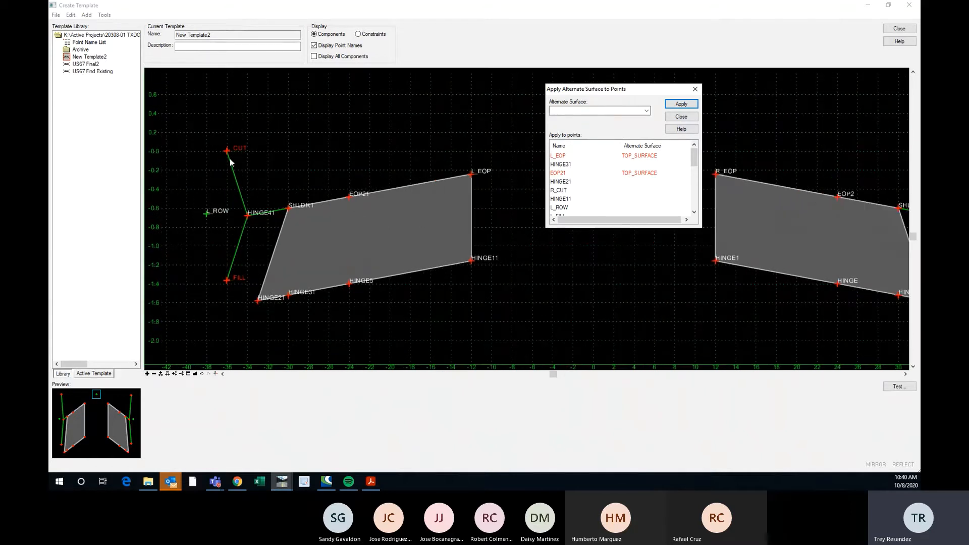
Check the list entries for L_EOP and EOP21 and the alternate surfaces available to apply.
mouse_move(693, 158)
left_mouse_down()
mouse_move(694, 211)
mouse_move(694, 158)
left_mouse_up()
left_click(578, 156)
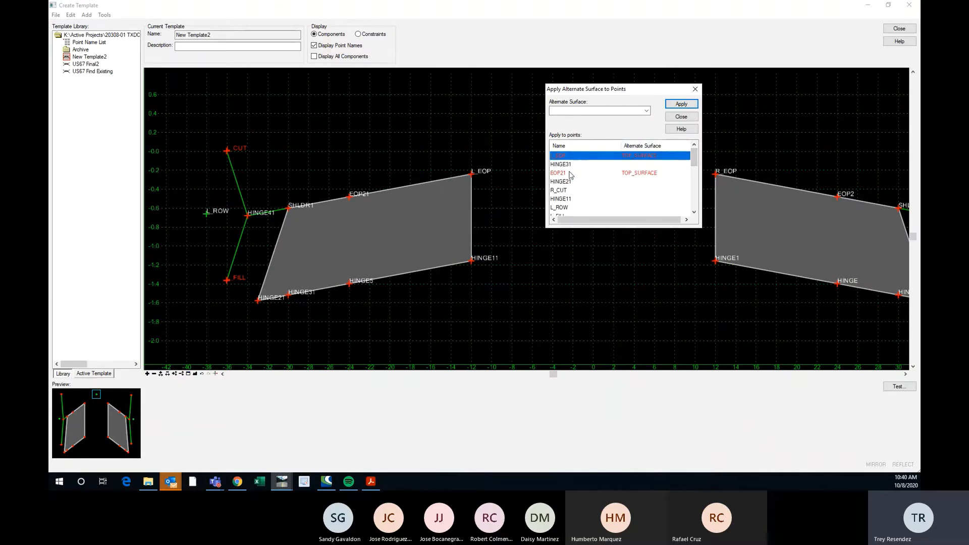
left_click(571, 174)
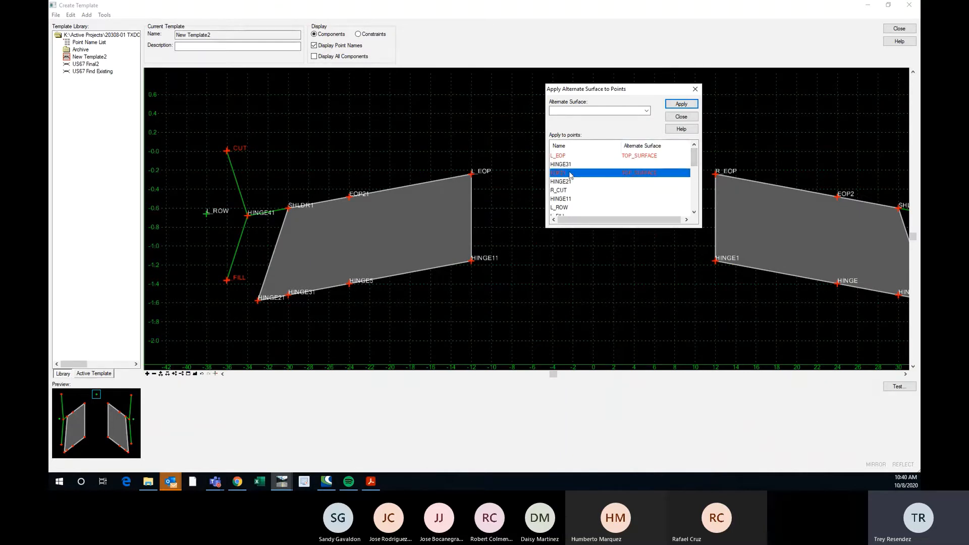
left_click(646, 111)
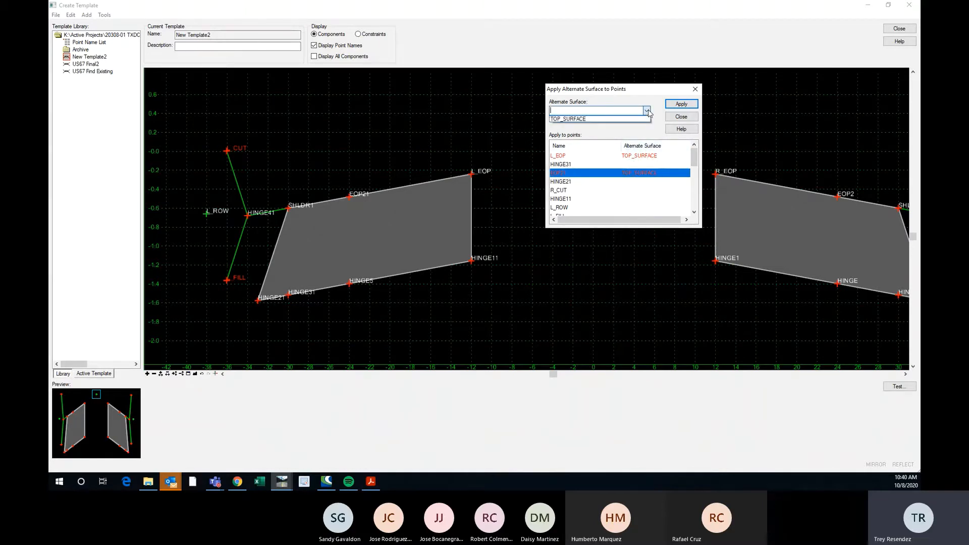
left_click(646, 111)
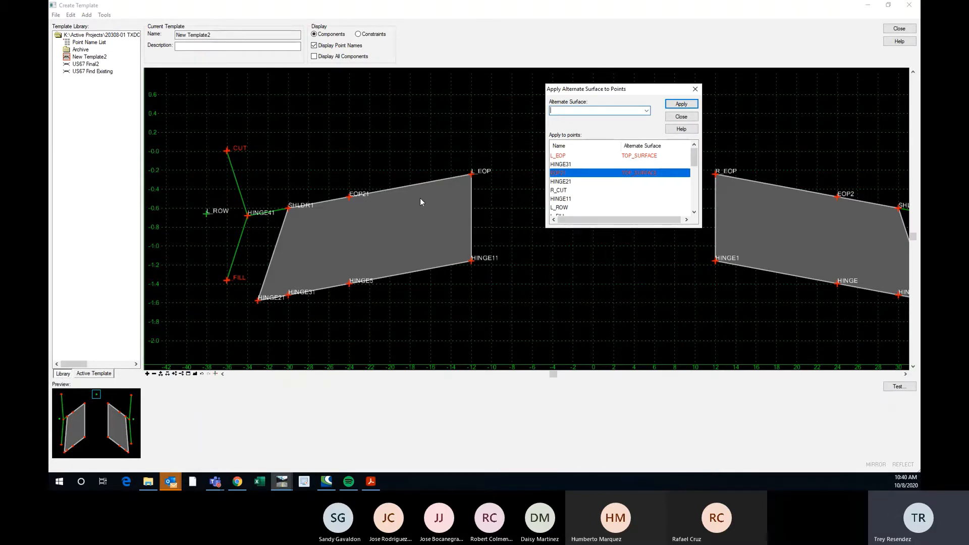
scroll(374, 227, "down", 1)
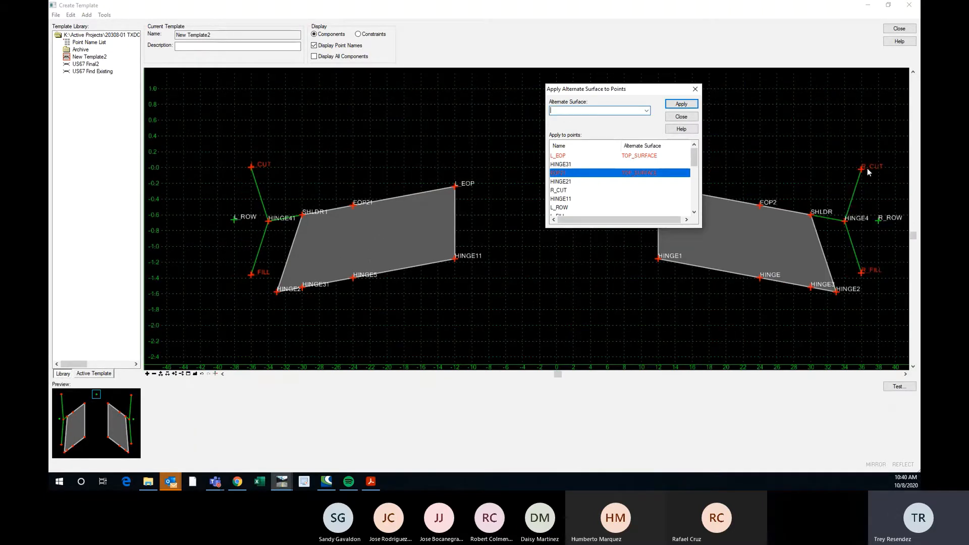
Select points R_CUT, L_FILL and R_EOP together in the list of points receiving the alternate surface.
left_click(574, 193)
left_click_drag(697, 158, 695, 168)
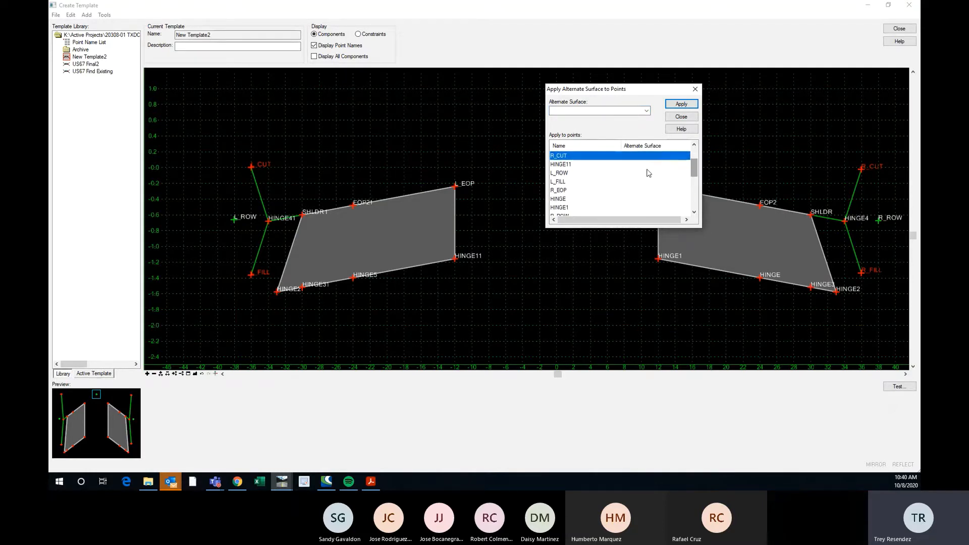
left_click(565, 182, "ctrl")
left_click(567, 193, "ctrl")
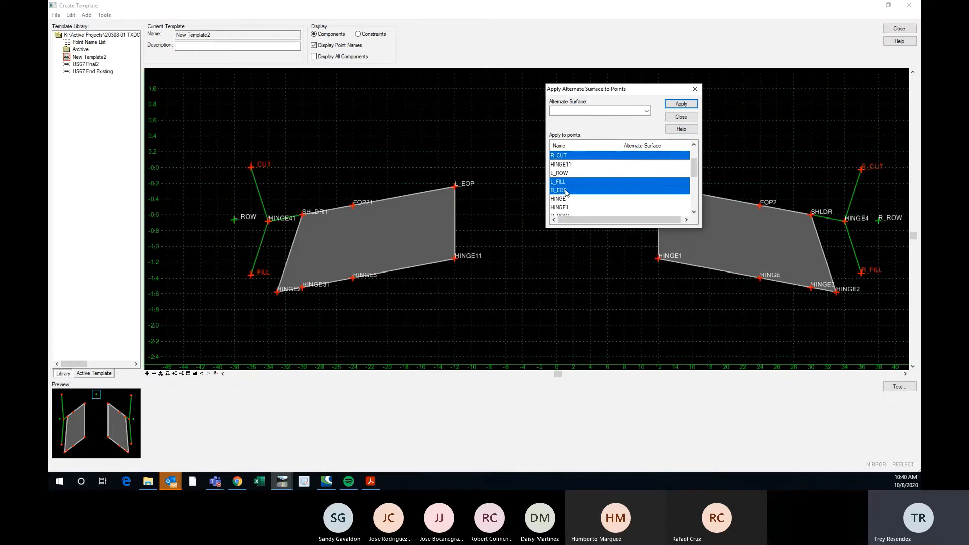
left_click_drag(610, 93, 530, 77)
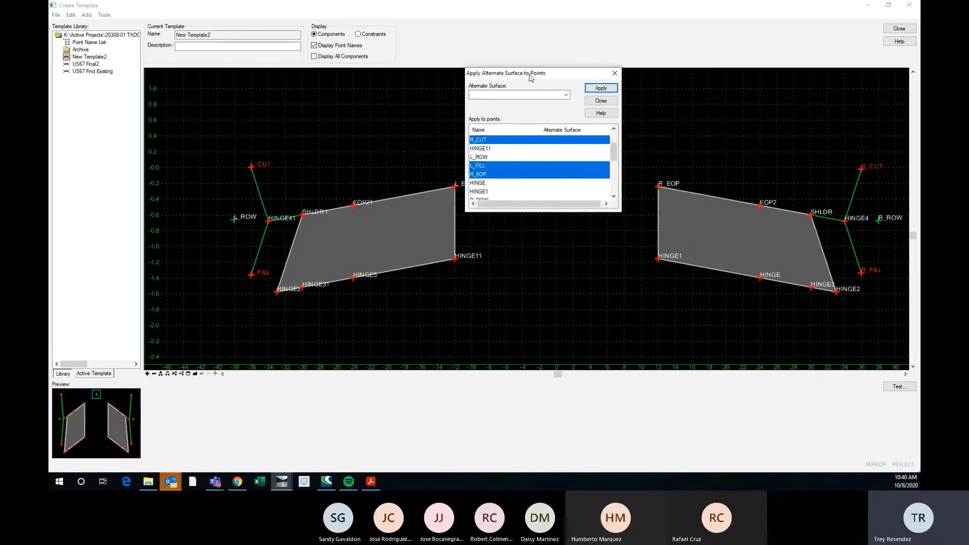
left_click_drag(613, 152, 614, 164)
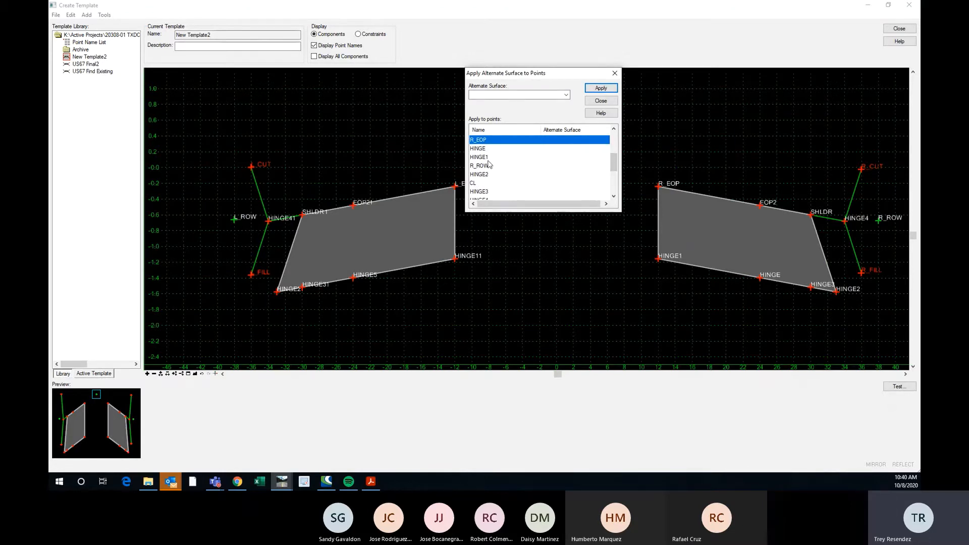
Add points CL, L_CUT, R_FILL, SHLDR and SHLDR1 to the current point selection.
left_click(577, 186, "ctrl")
left_click_drag(621, 162, 614, 174)
left_click(488, 183, "ctrl")
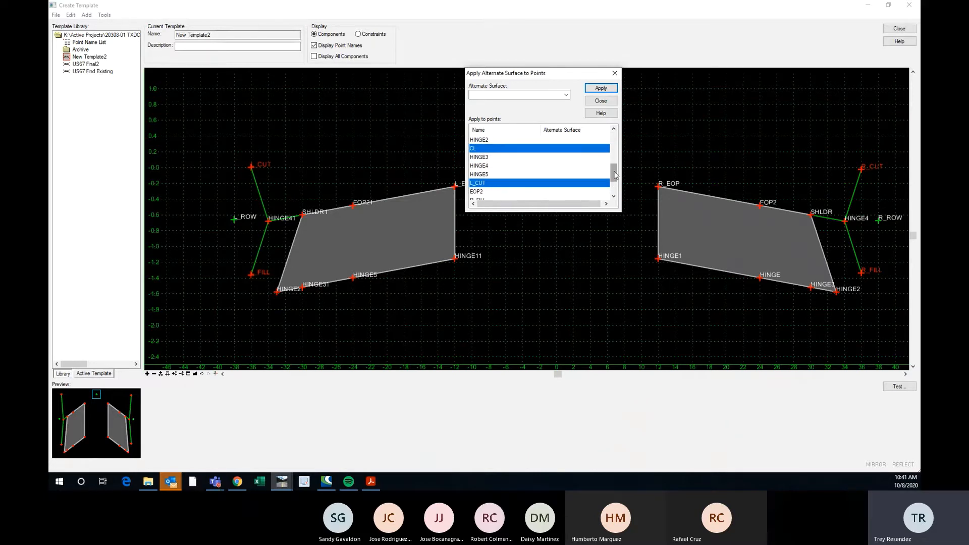
left_click_drag(614, 174, 614, 186)
left_click(483, 167, "ctrl")
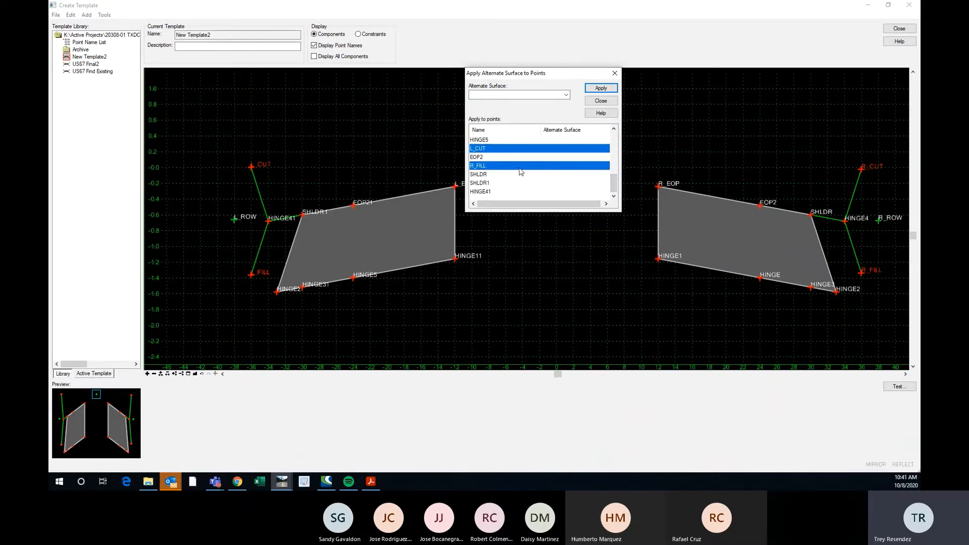
left_click(487, 174, "ctrl")
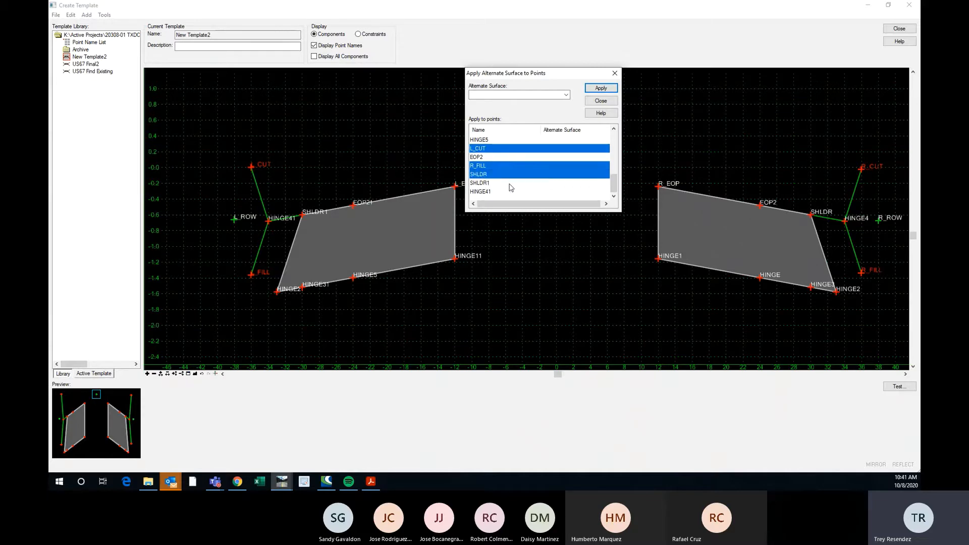
scroll(305, 216, "up", 1)
scroll(309, 211, "down", 1)
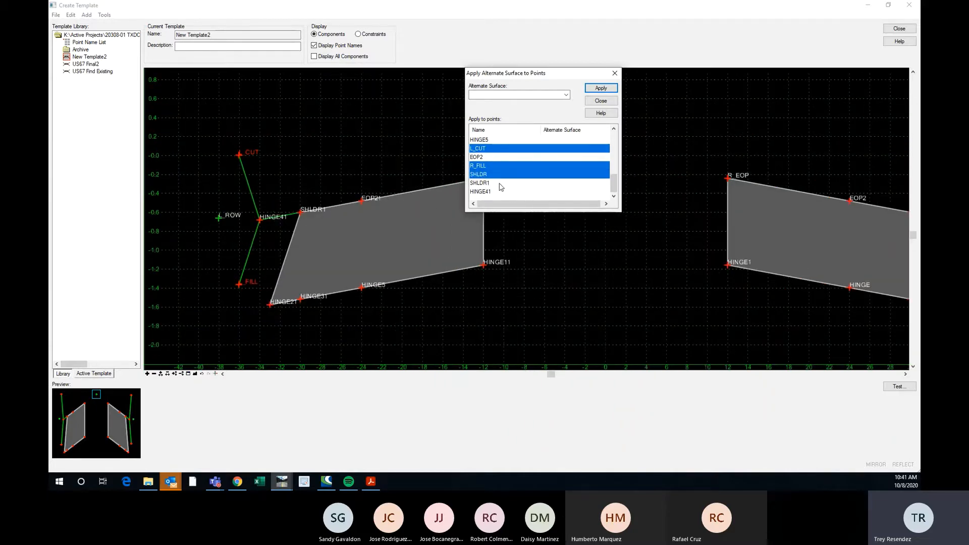
left_click(499, 184, "ctrl")
scroll(461, 168, "down", 2)
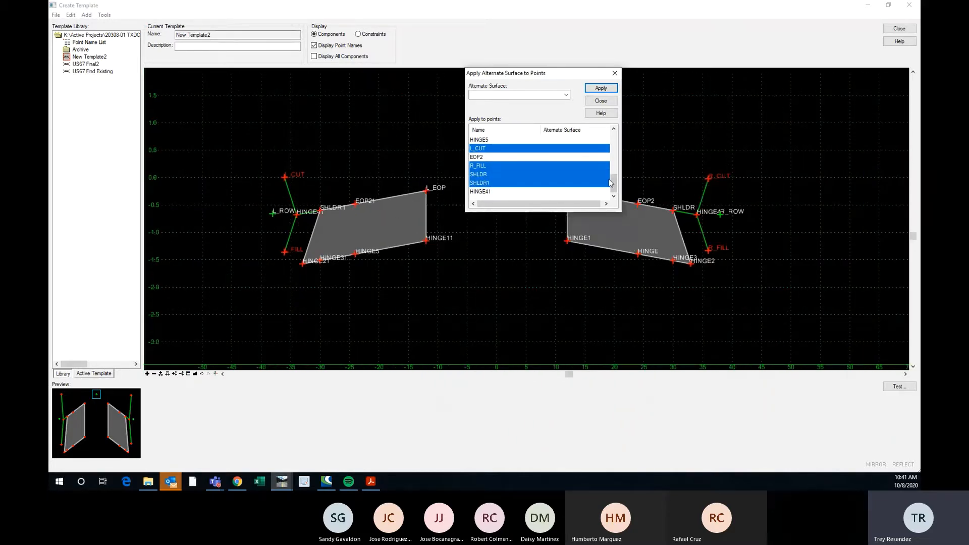
Apply the TOP_SURFACE alternate surface to all selected points, check the list and close the dialog.
mouse_move(611, 183)
left_mouse_down()
mouse_move(611, 143)
mouse_move(612, 183)
left_mouse_up()
left_click(566, 95)
left_click(529, 104)
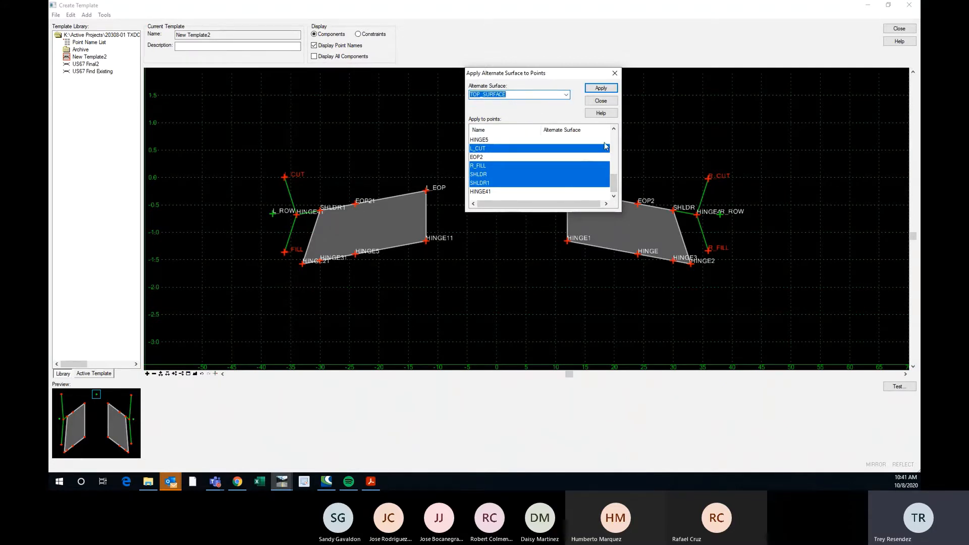
left_click_drag(615, 185, 614, 142)
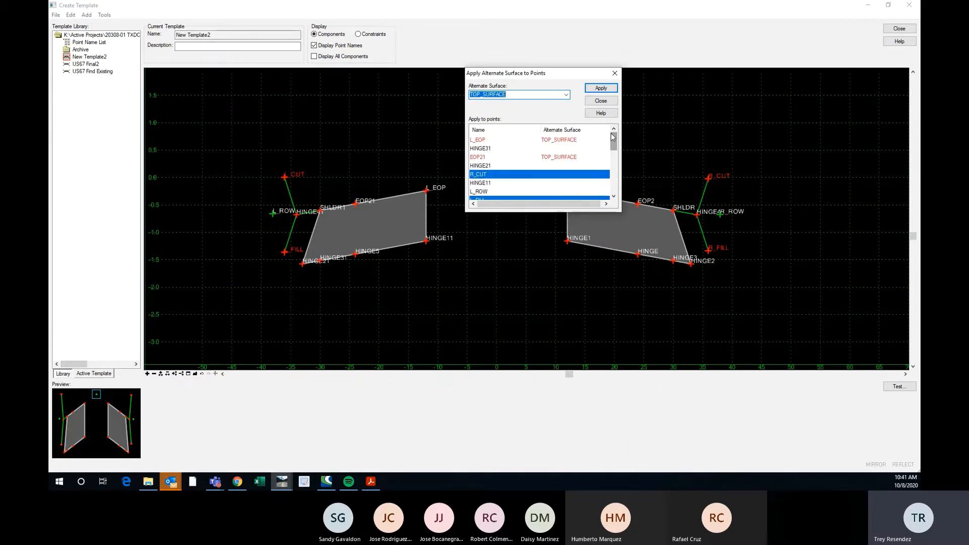
left_click(600, 89)
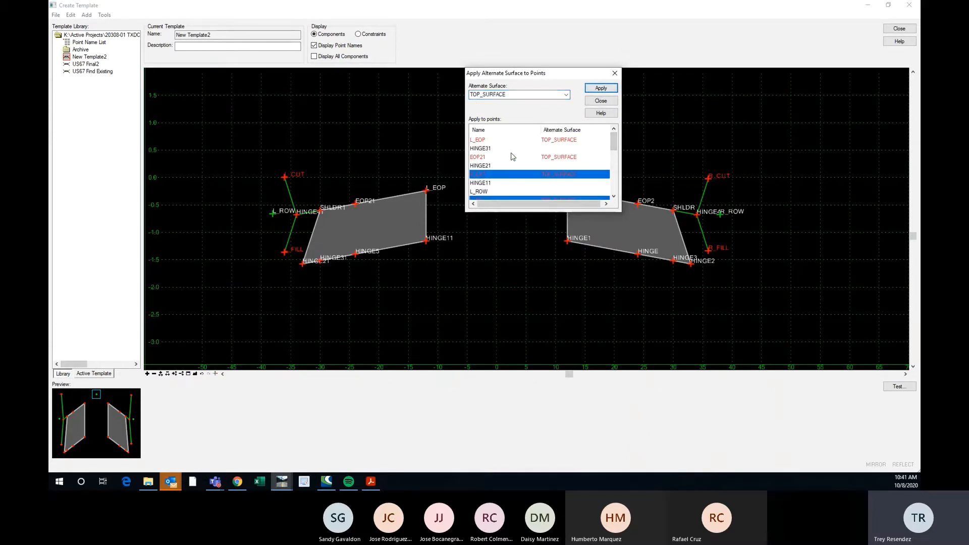
left_click_drag(614, 146, 614, 149)
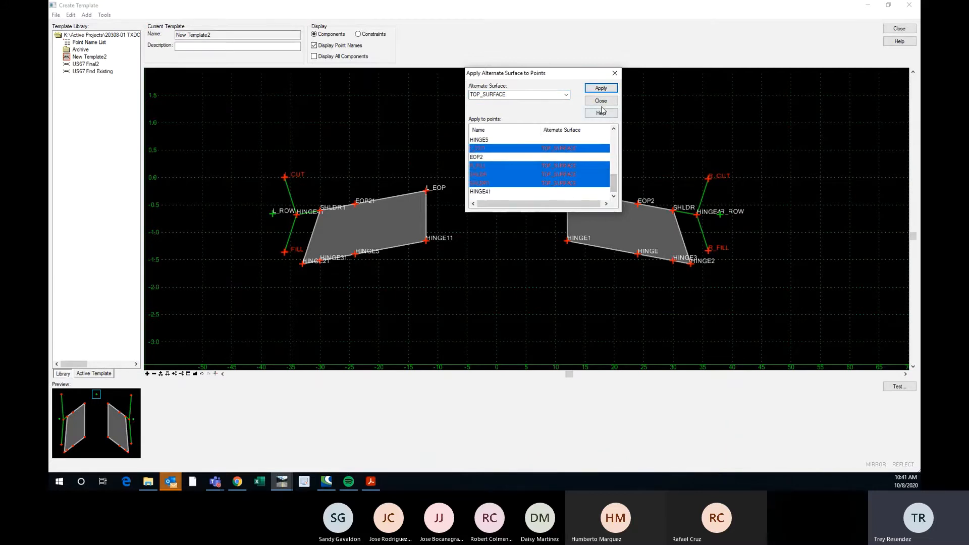
left_click(614, 73)
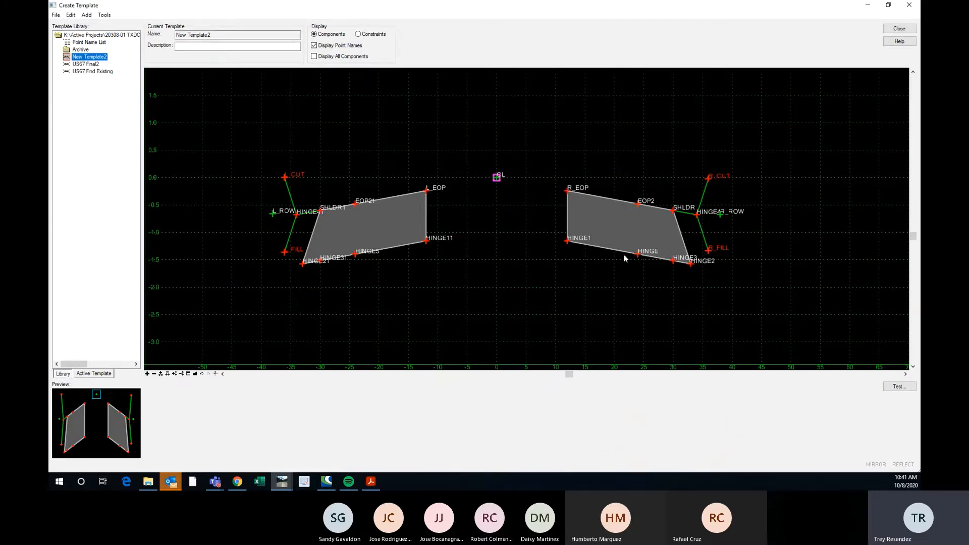
Check the alternate surface in the point properties of R_CUT and close them without changes.
double_click(708, 178)
left_click_drag(704, 137, 652, 131)
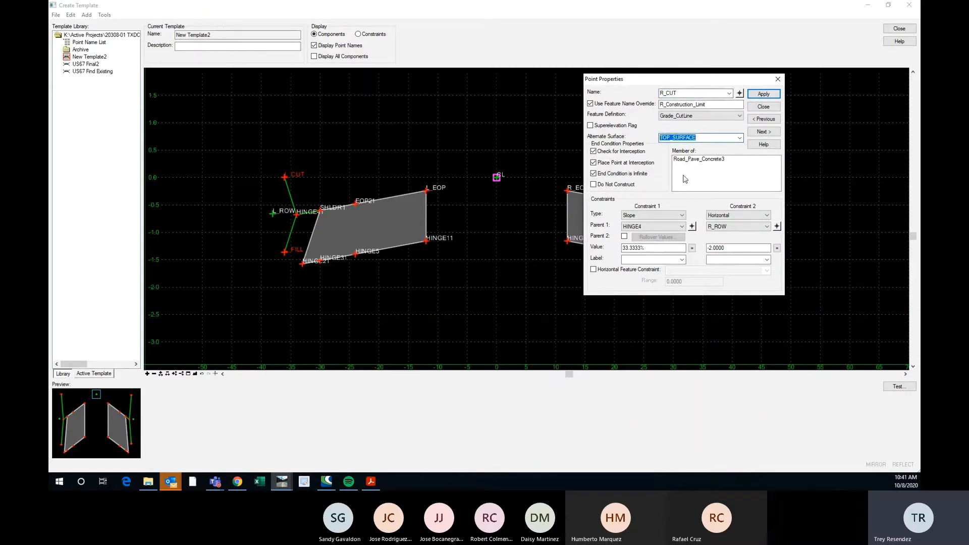
left_click(777, 79)
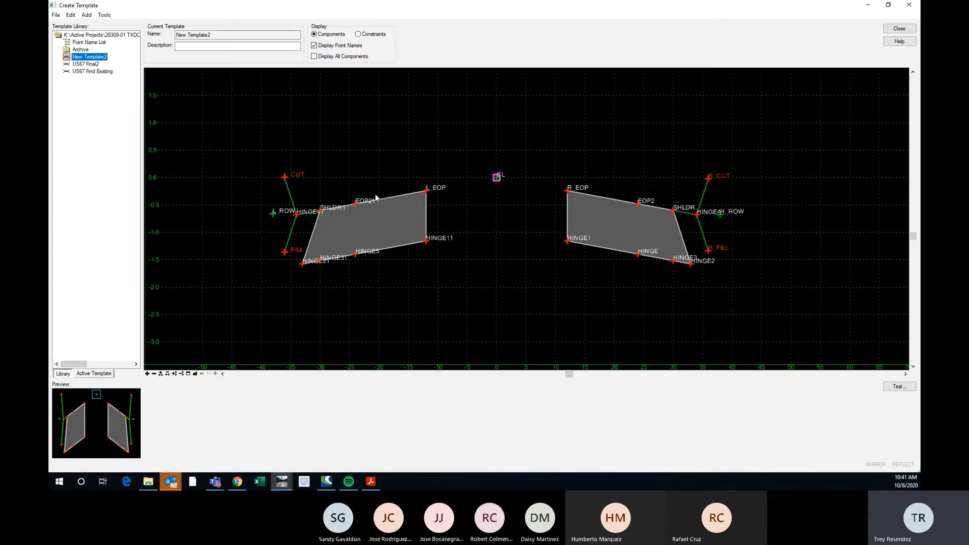
Examine the pavement, hinge and end condition points on both sides of the template.
scroll(376, 197, "up", 2)
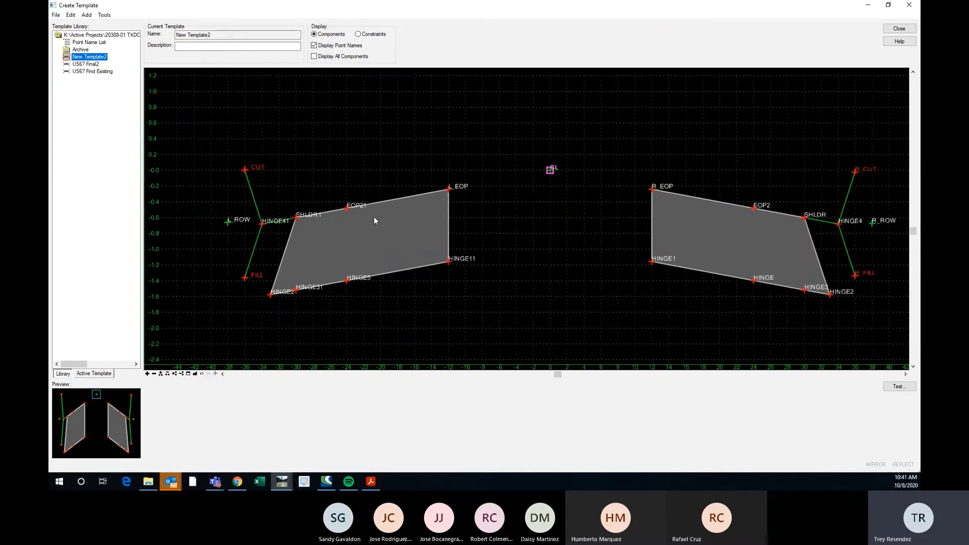
scroll(373, 221, "down", 1)
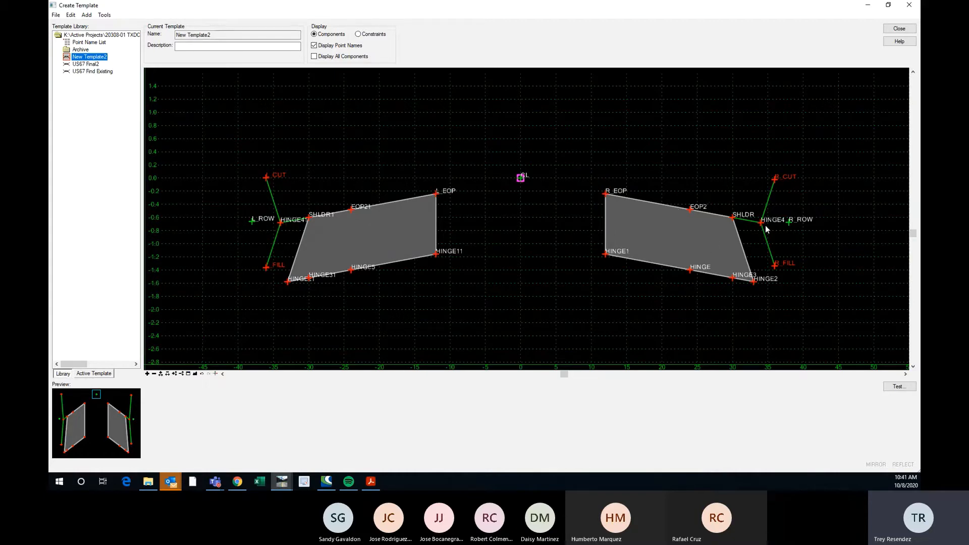
scroll(766, 229, "up", 3)
scroll(765, 230, "down", 2)
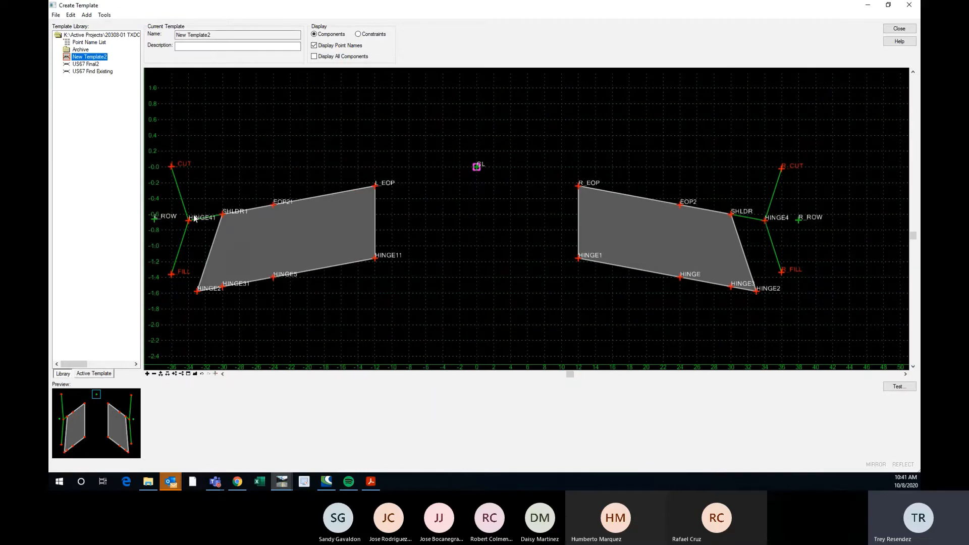
scroll(186, 222, "up", 2)
scroll(186, 222, "down", 2)
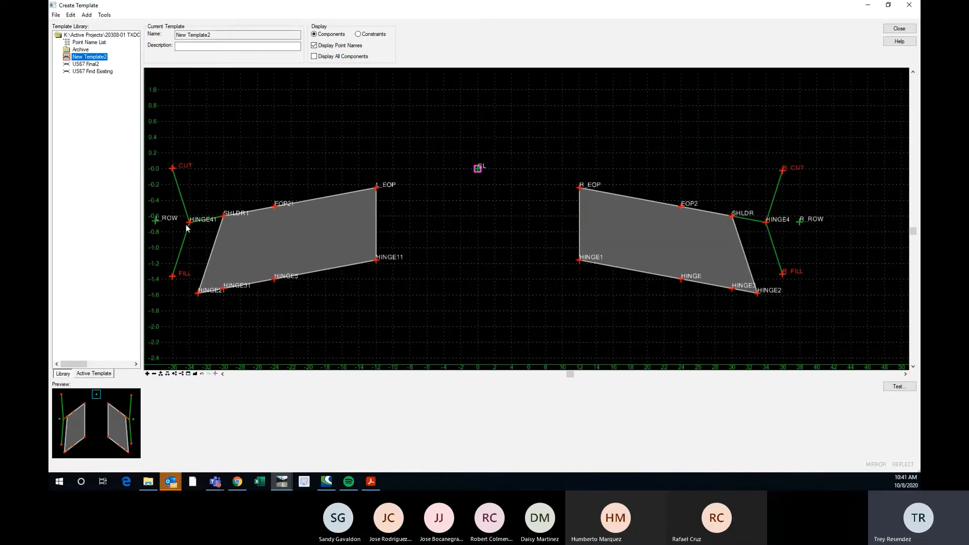
scroll(541, 195, "down", 1)
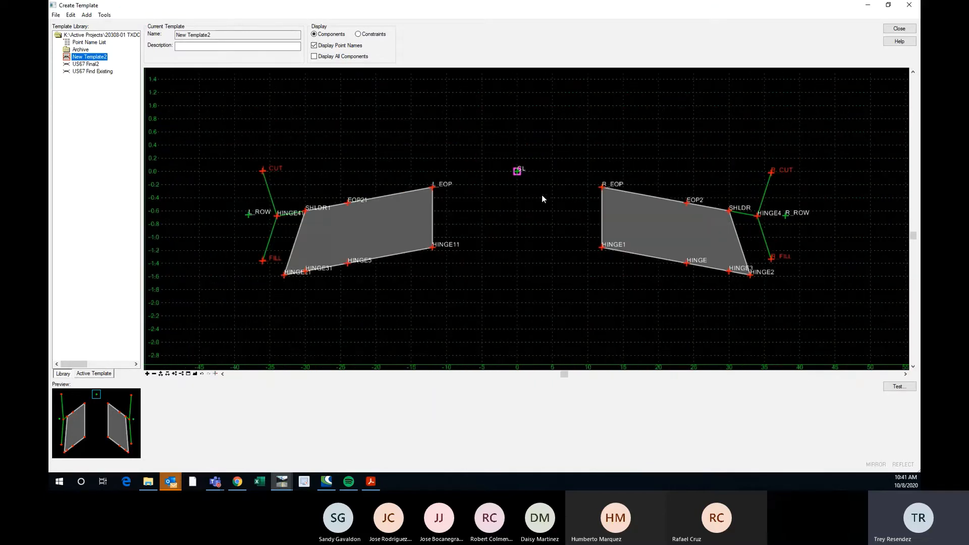
scroll(319, 233, "up", 1)
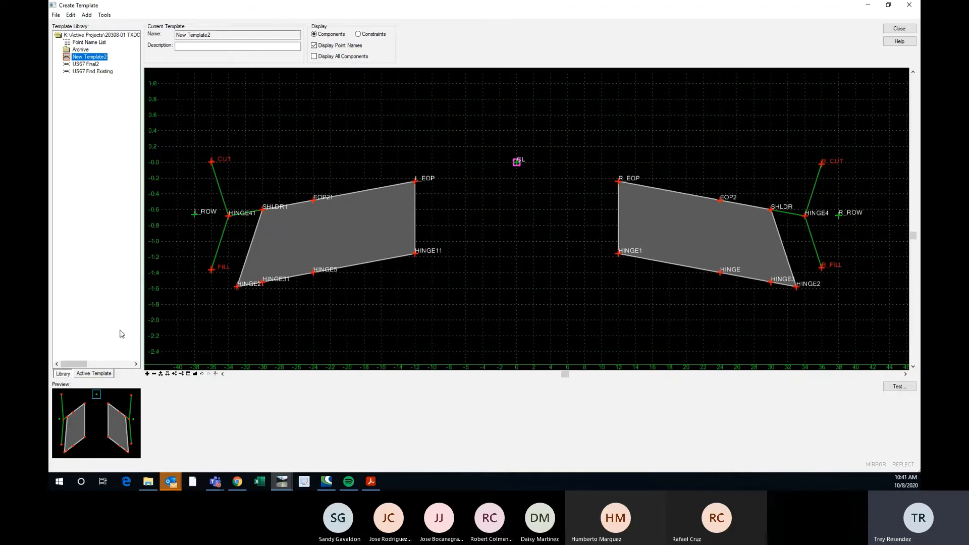
Highlight TOP_SURFACE among the active template's alternate surfaces and review its member points in the list and drawing.
left_click(94, 373)
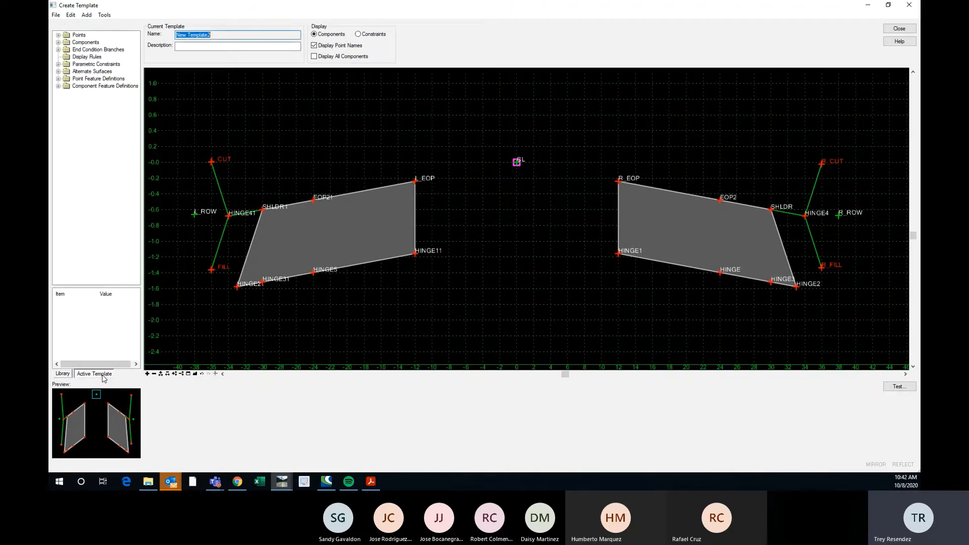
left_click(59, 71)
left_click(94, 79)
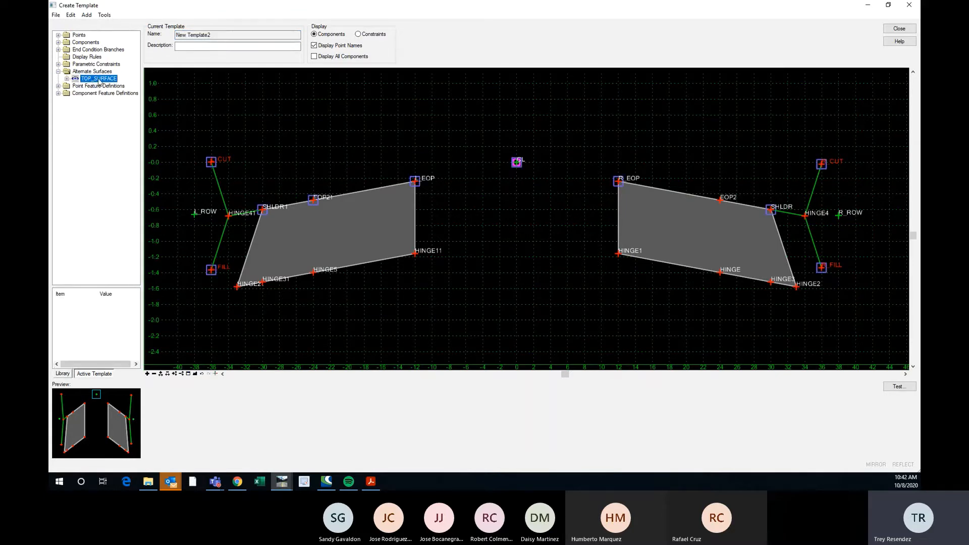
left_click(67, 78)
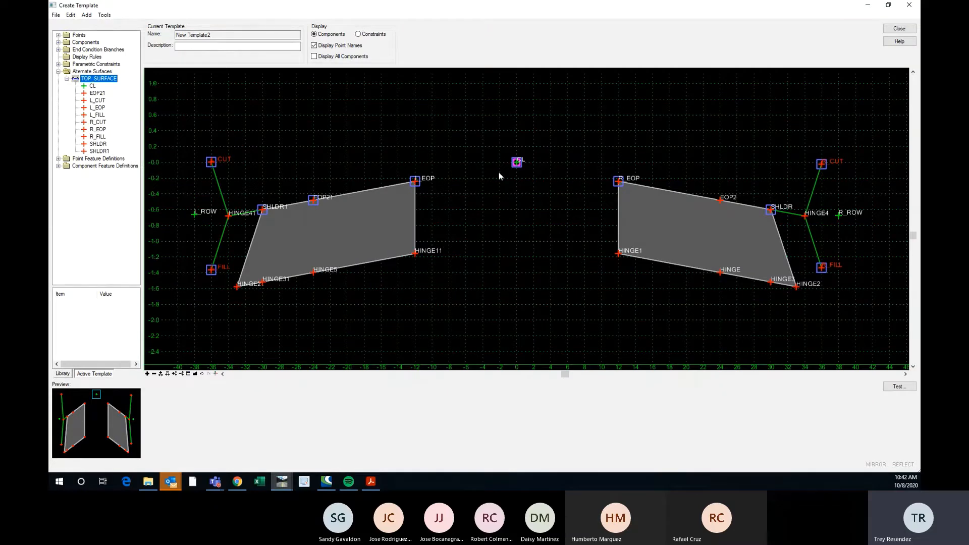
scroll(400, 176, "down", 1)
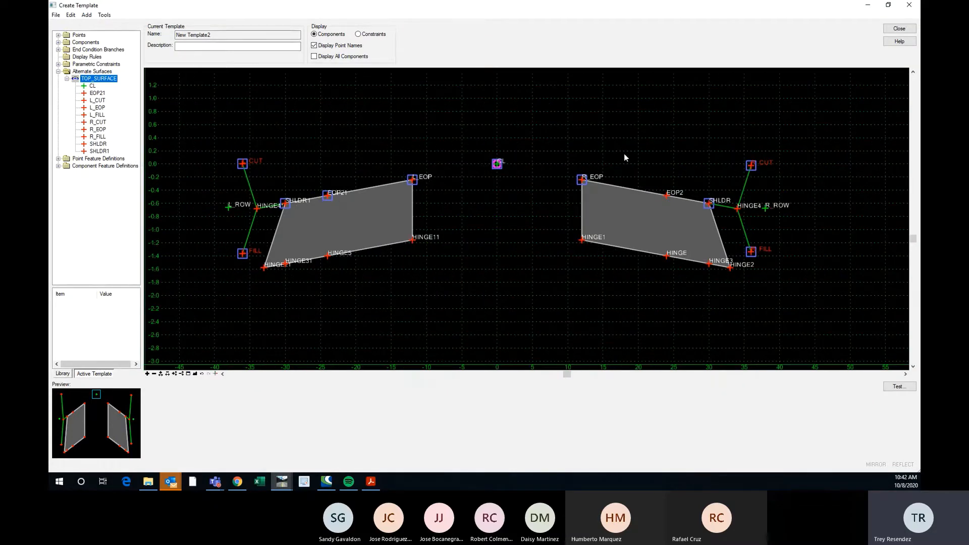
scroll(758, 225, "up", 1)
scroll(746, 167, "down", 1)
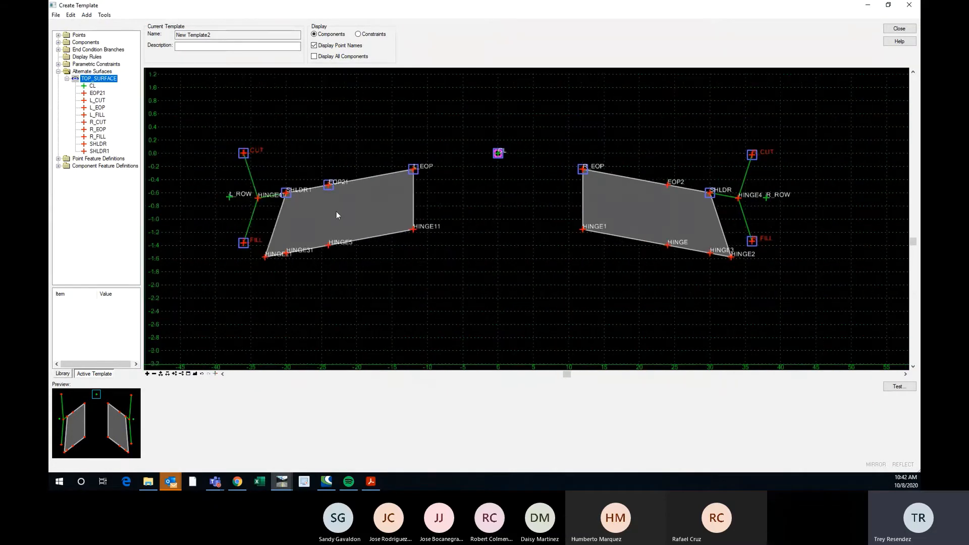
Apply the TOP_SURFACE alternate surface to the hinge points HINGE4 and HINGE41.
middle_click_drag(257, 204, 251, 191)
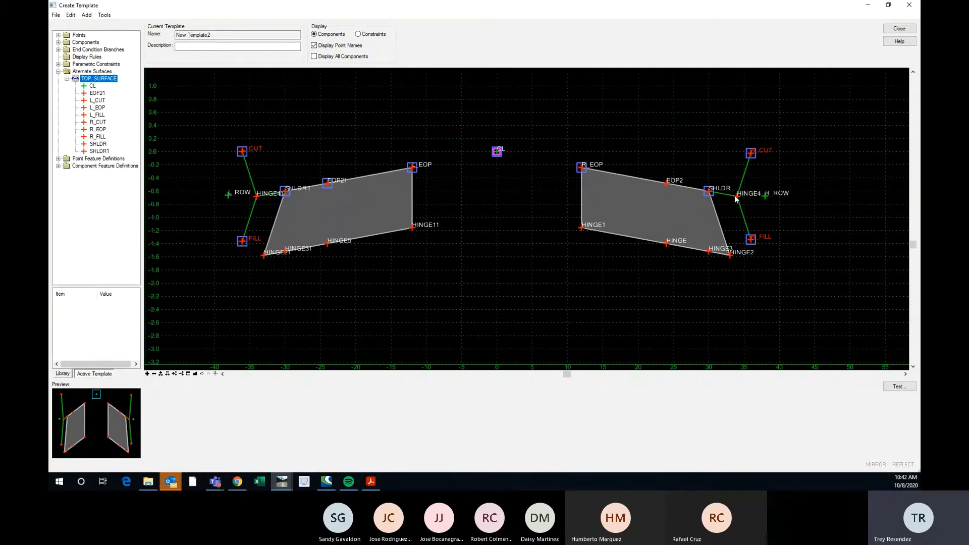
mouse_move(255, 198)
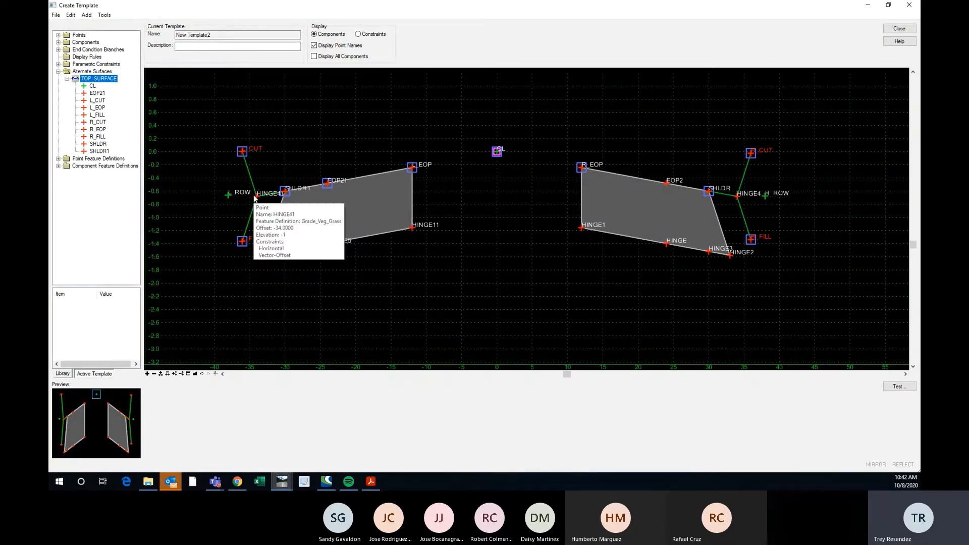
scroll(247, 187, "up", 1)
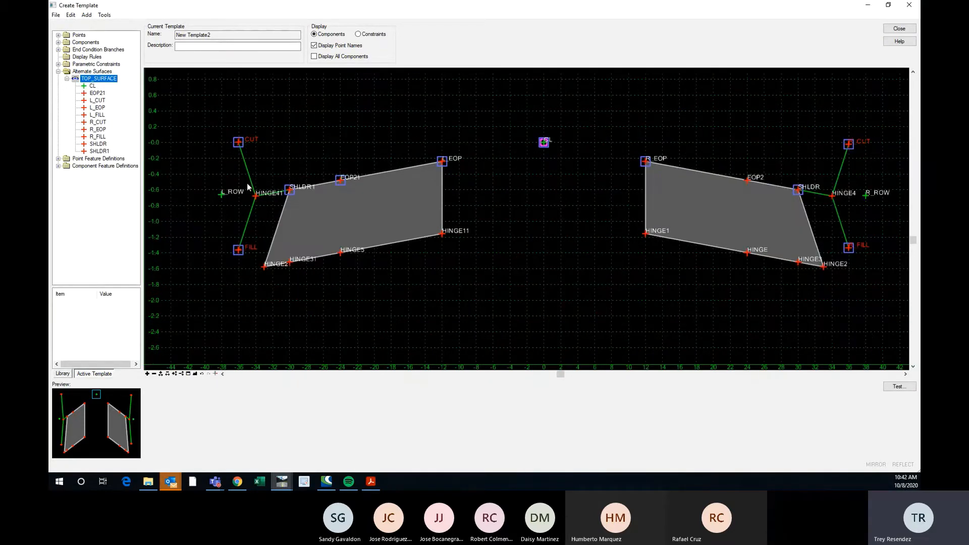
left_click(104, 15)
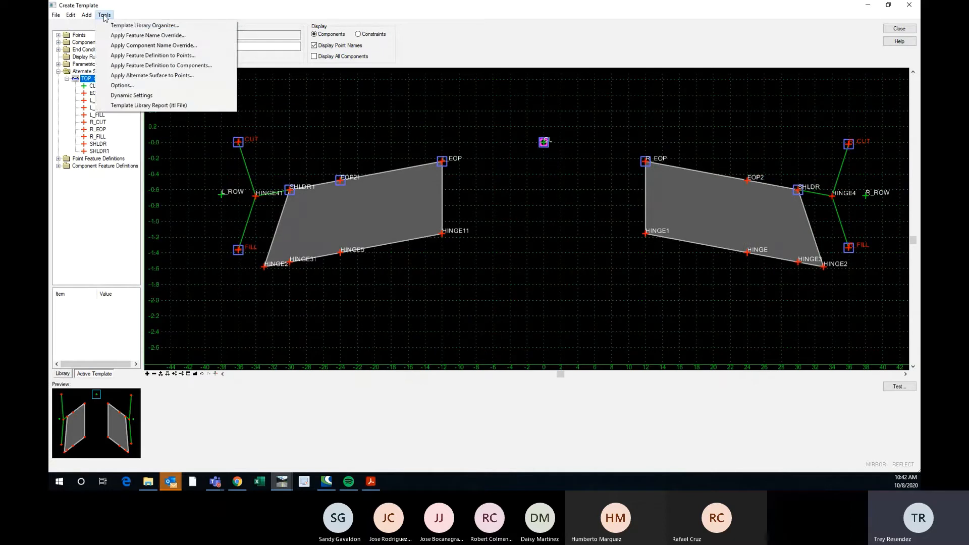
left_click(151, 75)
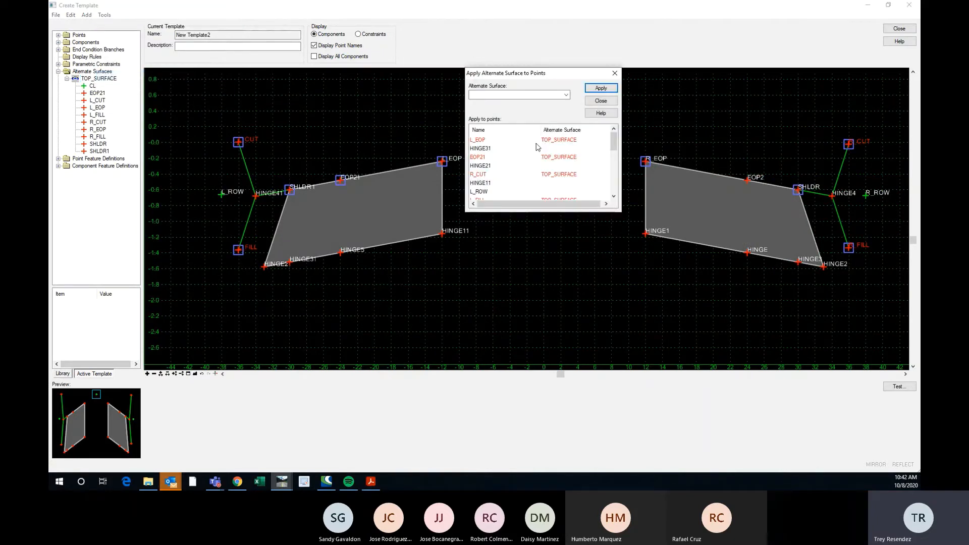
left_click_drag(613, 146, 613, 186)
left_click(483, 175)
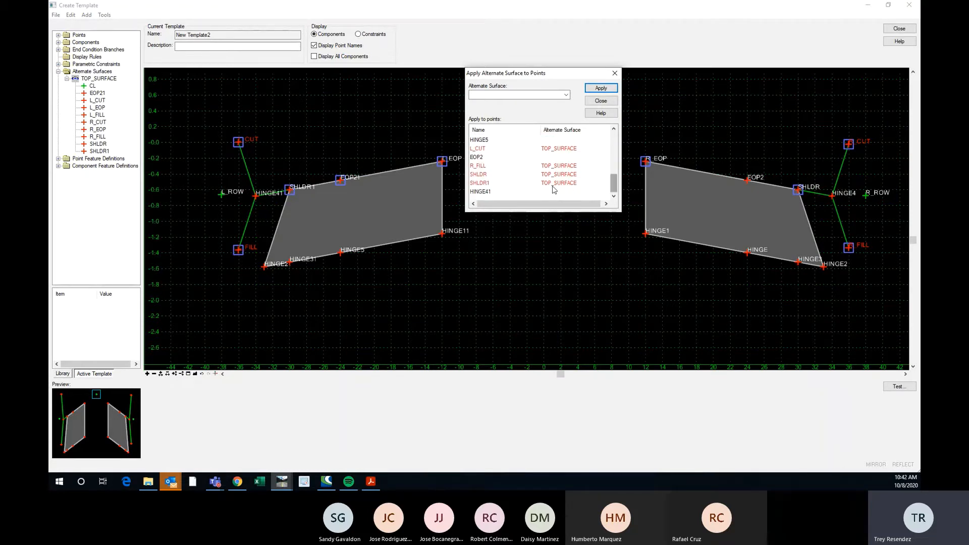
left_click(473, 191)
left_click(566, 95)
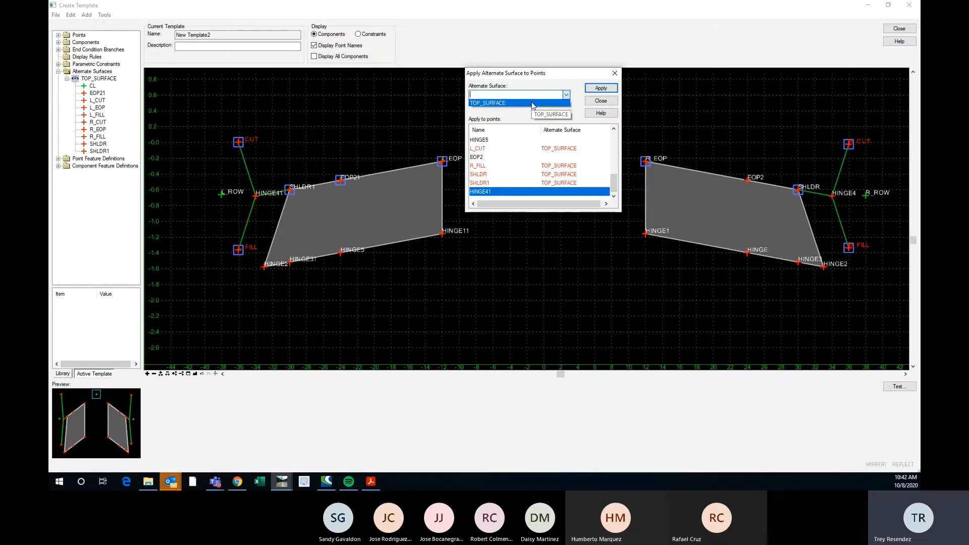
left_click(550, 103)
left_click(597, 89)
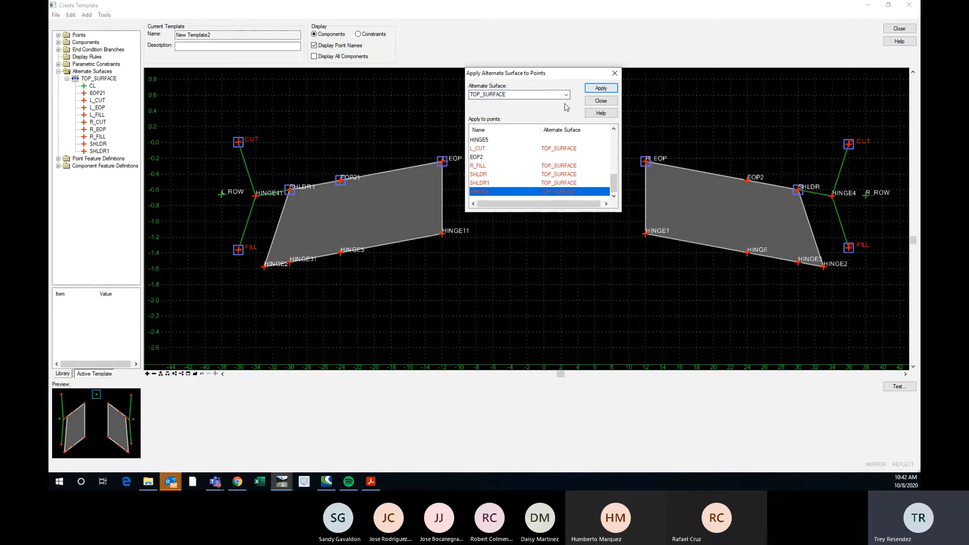
left_click(615, 73)
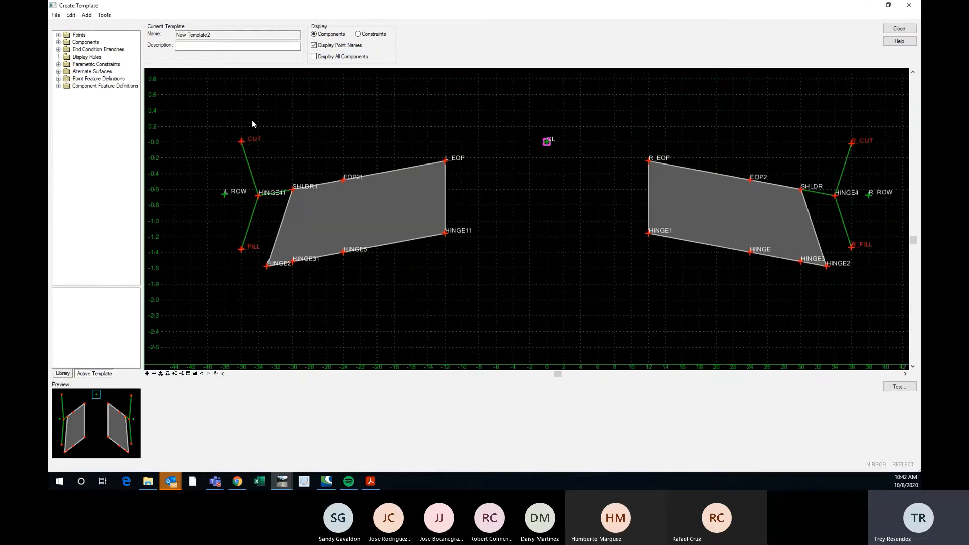
Highlight the member points of TOP_SURFACE in the active template and look for top points still left out.
left_click(58, 71)
left_click(95, 78)
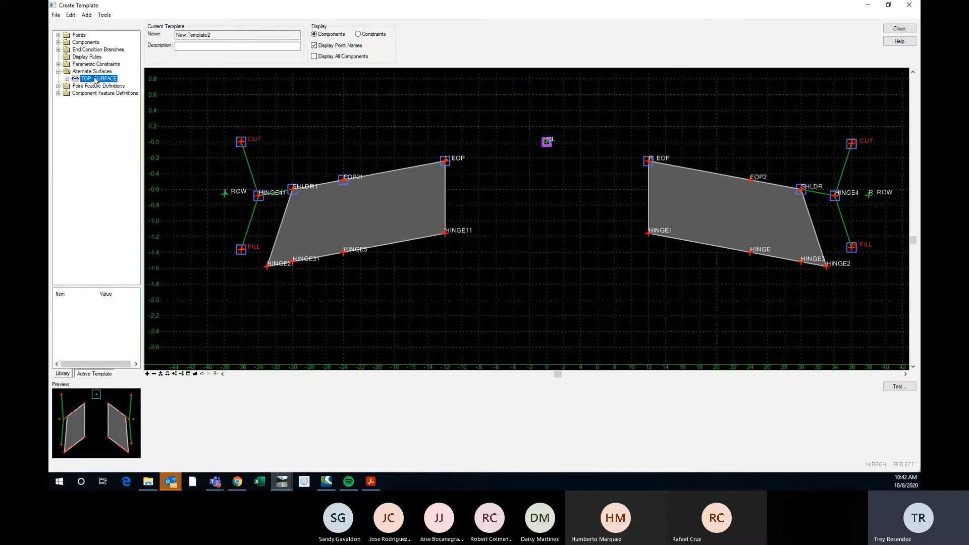
scroll(318, 193, "down", 1)
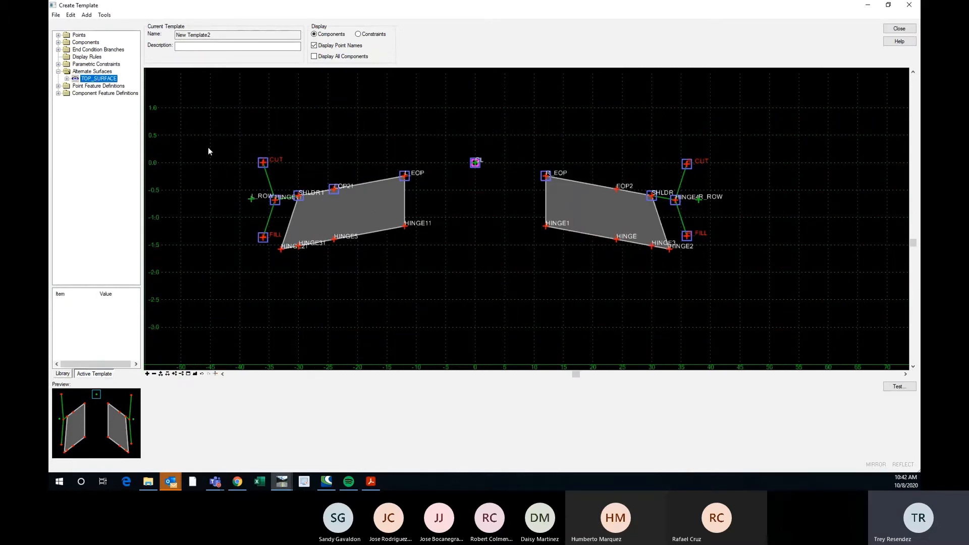
scroll(324, 196, "up", 1)
scroll(315, 186, "down", 1)
scroll(647, 180, "up", 1)
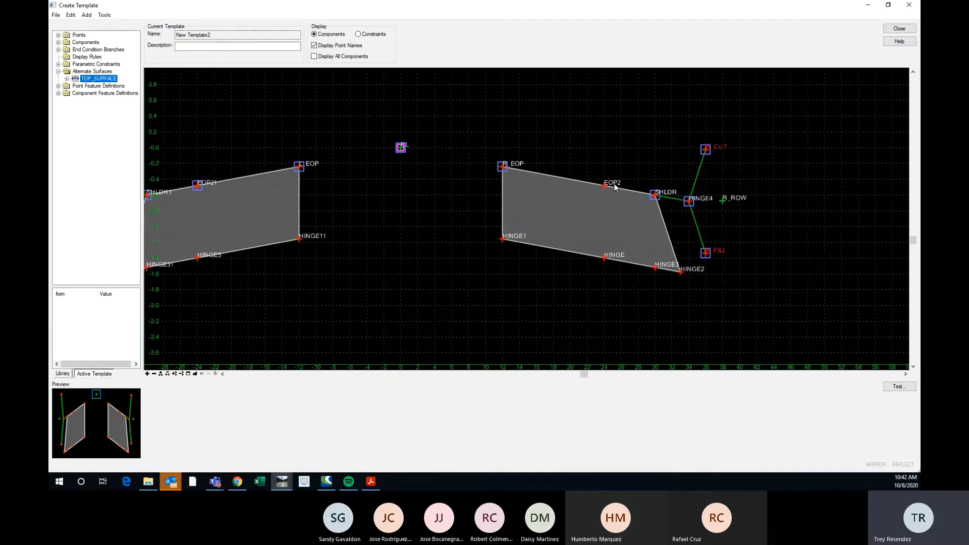
Assign the TOP_SURFACE alternate surface to point EOP2 through its point properties.
mouse_move(646, 185)
scroll(646, 186, "down", 1)
scroll(646, 186, "up", 1)
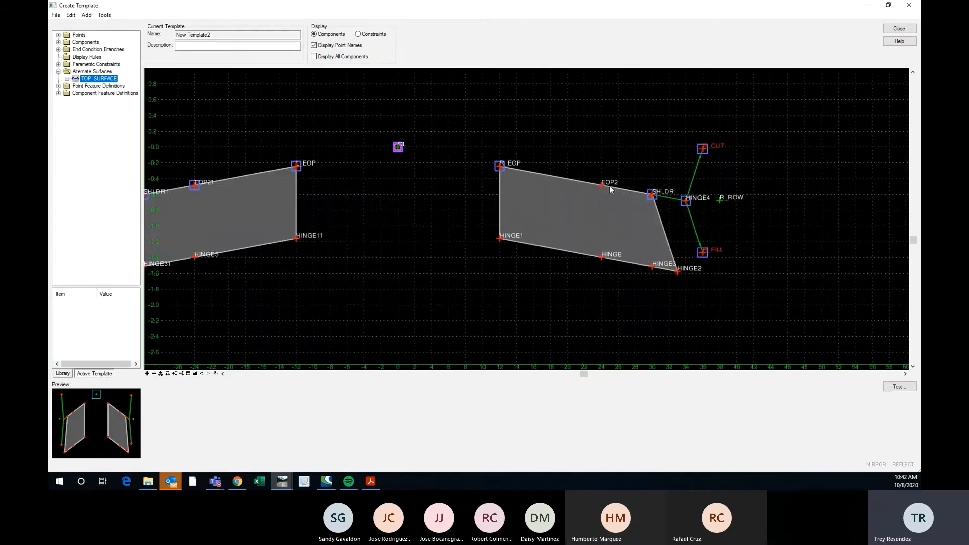
double_click(604, 191)
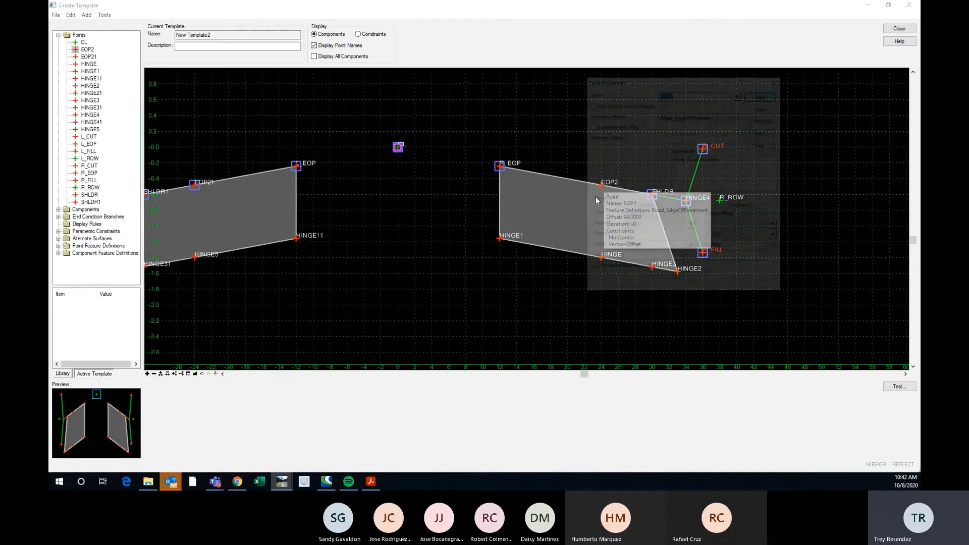
left_click(740, 141)
left_click(739, 139)
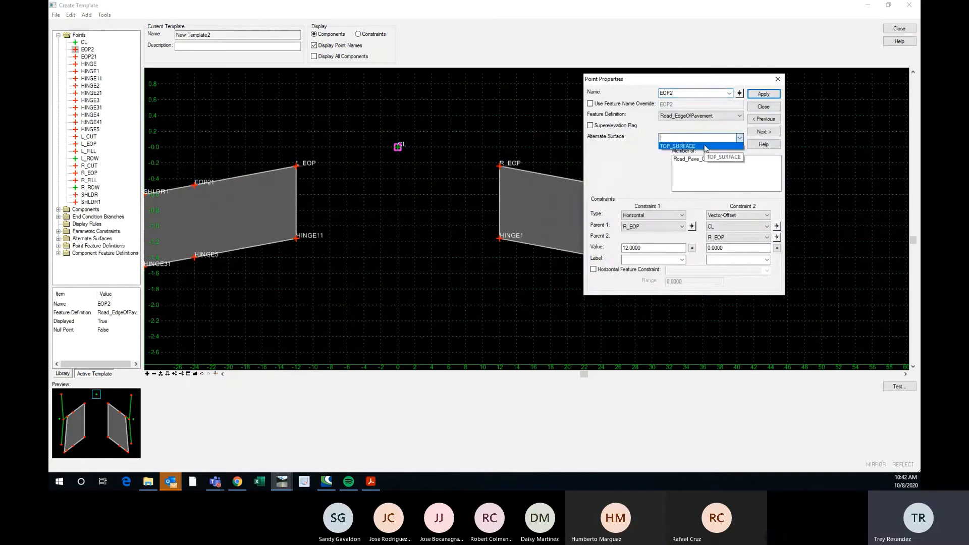
left_click(691, 146)
left_click(763, 94)
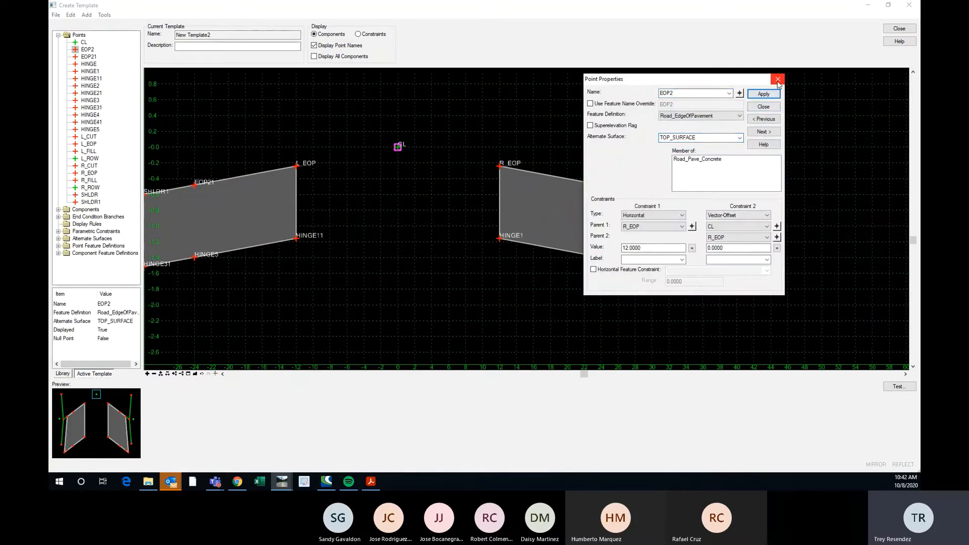
left_click(777, 79)
Highlight TOP_SURFACE again and check its member points across both sides of the template.
scroll(691, 251, "down", 2)
scroll(445, 204, "up", 1)
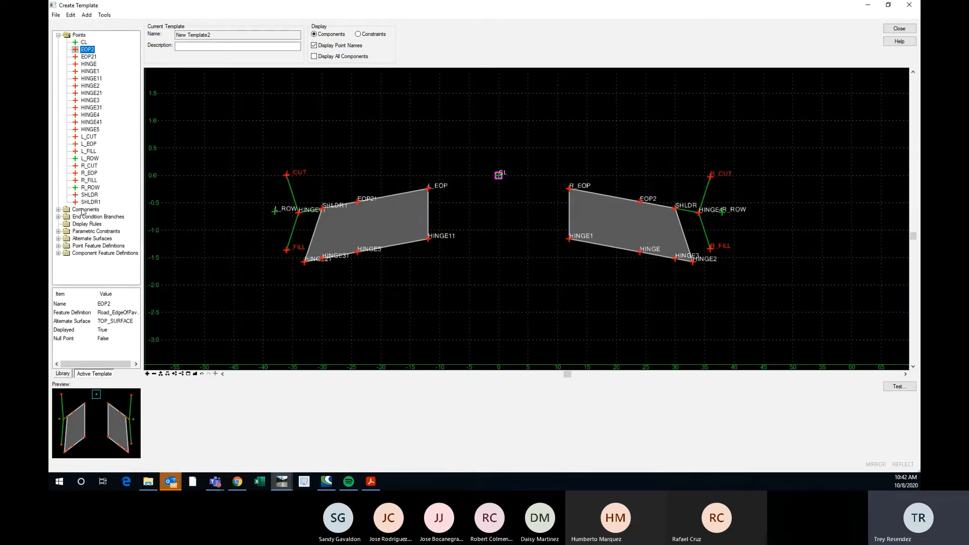
left_click(58, 239)
left_click(98, 246)
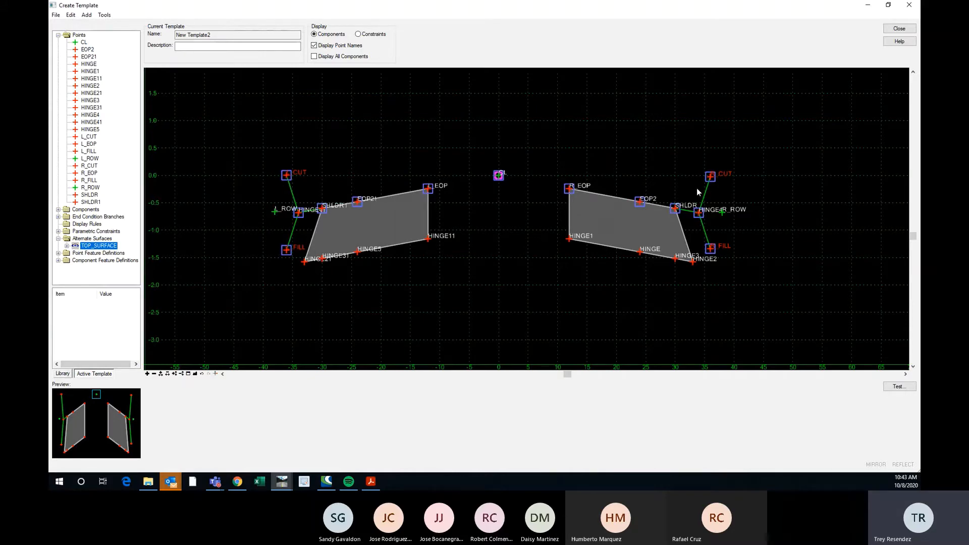
scroll(700, 217, "up", 1)
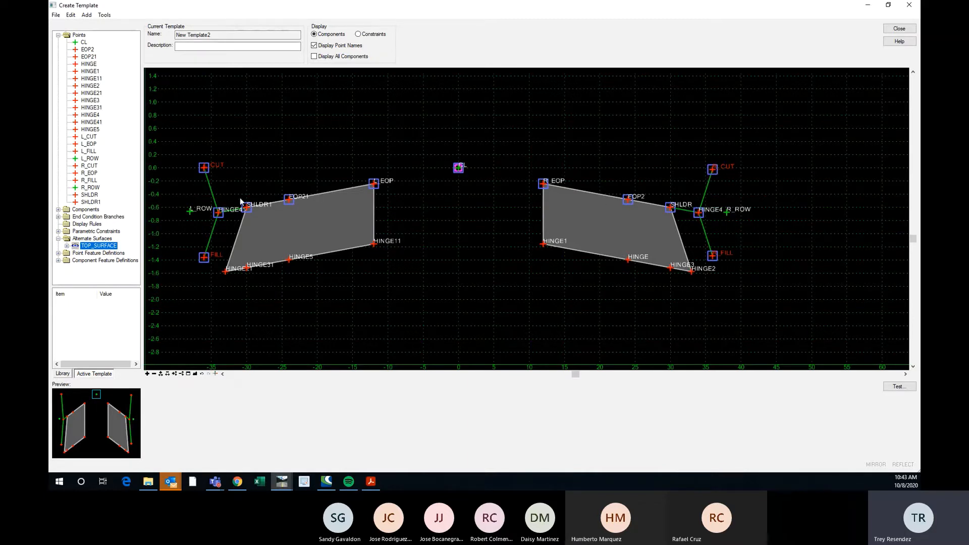
Review the list of feature definitions assigned to the template's points without applying any change.
left_click(104, 14)
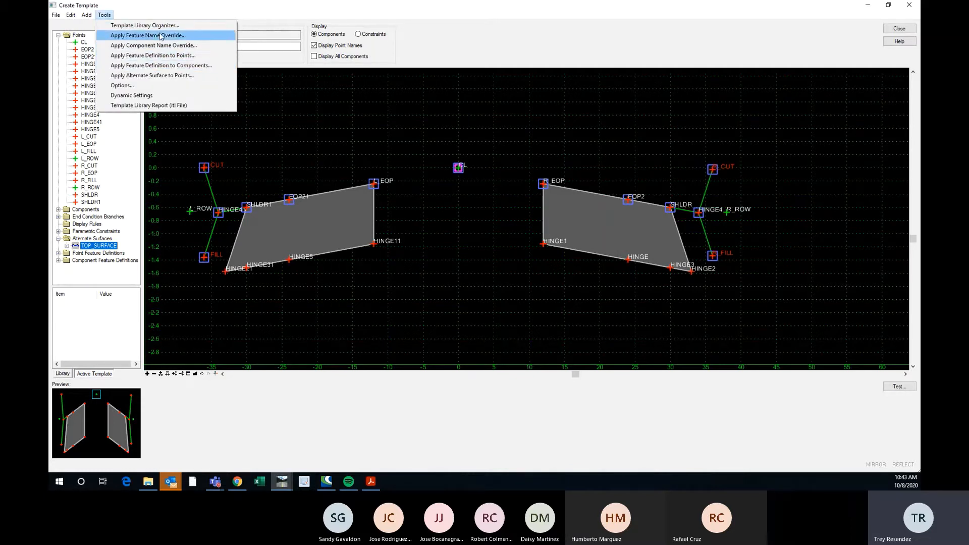
left_click(144, 59)
left_click_drag(757, 163, 785, 92)
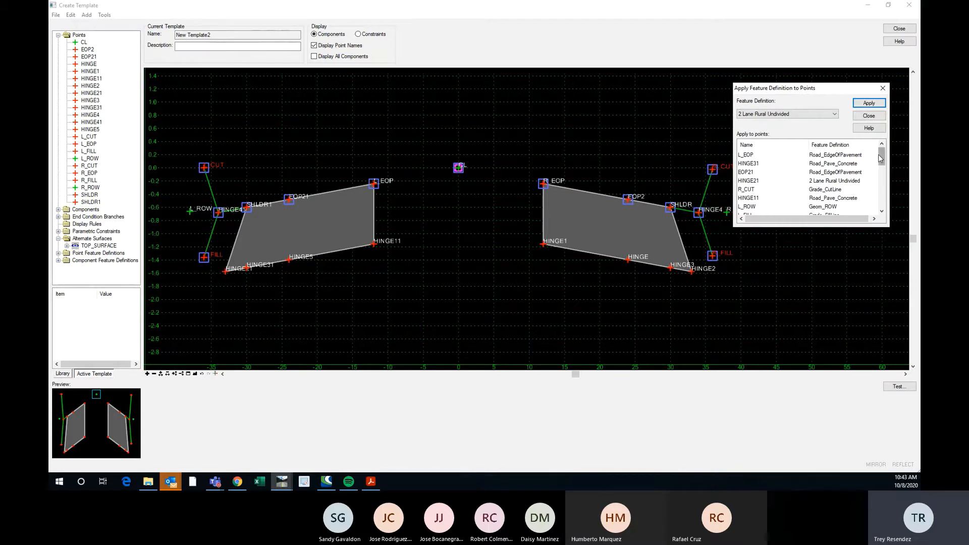
mouse_move(882, 159)
left_mouse_down()
mouse_move(881, 178)
mouse_move(881, 158)
left_mouse_up()
left_click(882, 88)
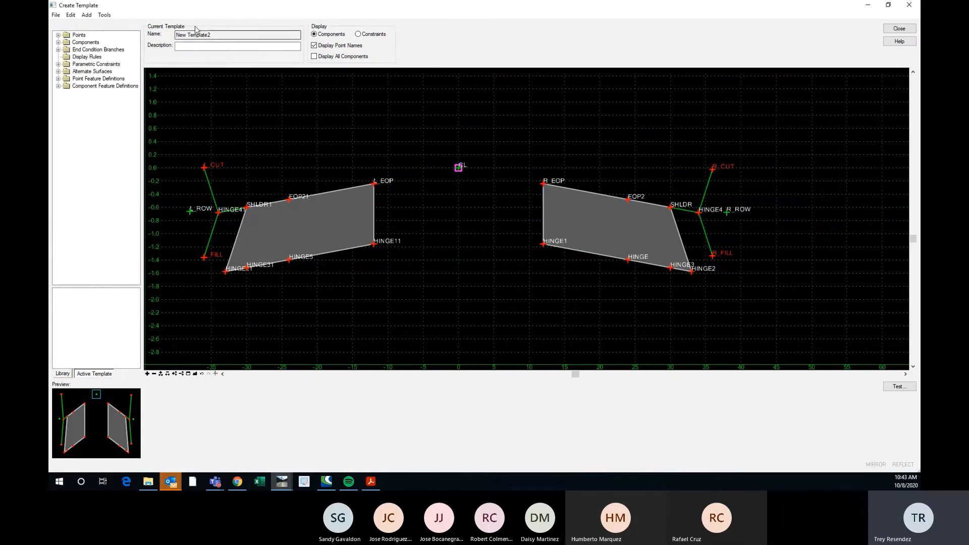
left_click(104, 15)
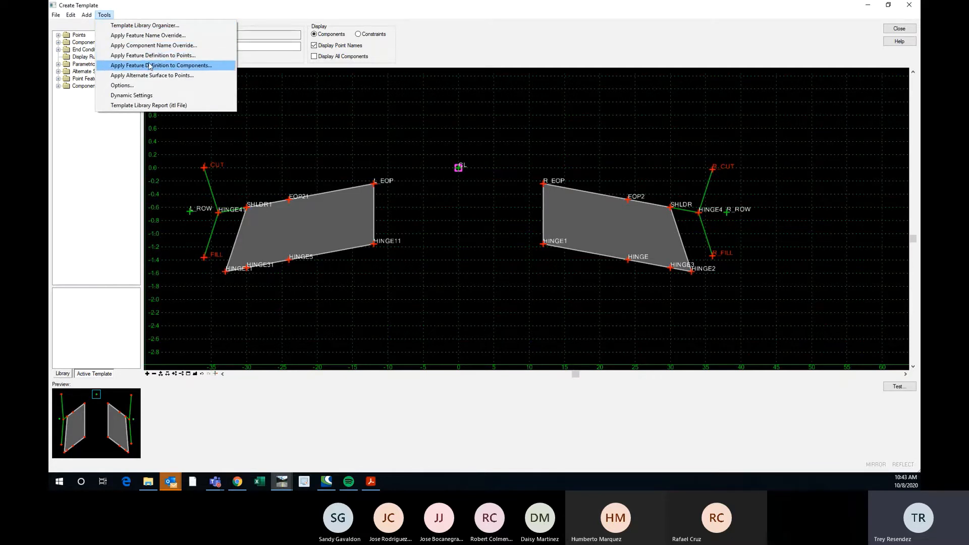
left_click(163, 56)
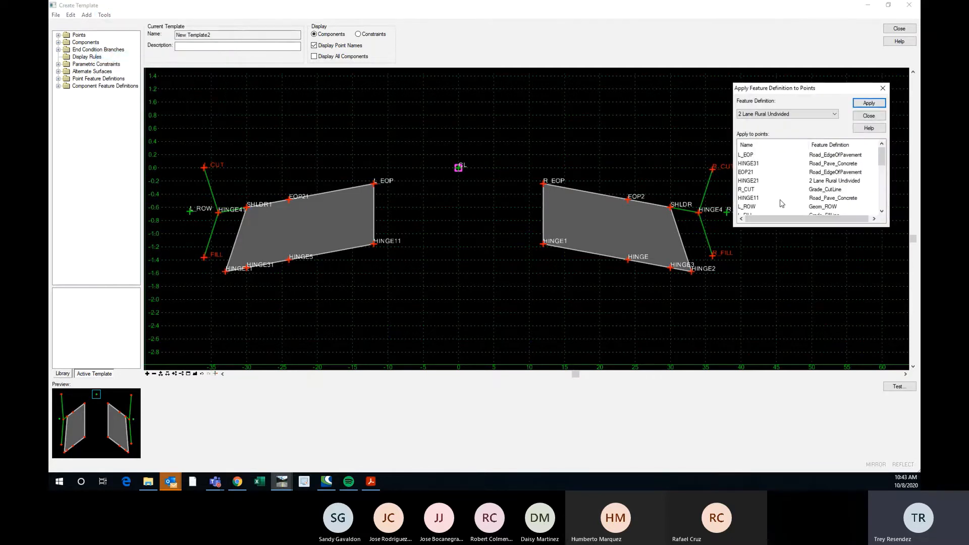
left_click(802, 114)
left_click(807, 108)
mouse_move(882, 154)
left_mouse_down()
mouse_move(883, 208)
mouse_move(881, 154)
left_mouse_up()
left_click(883, 88)
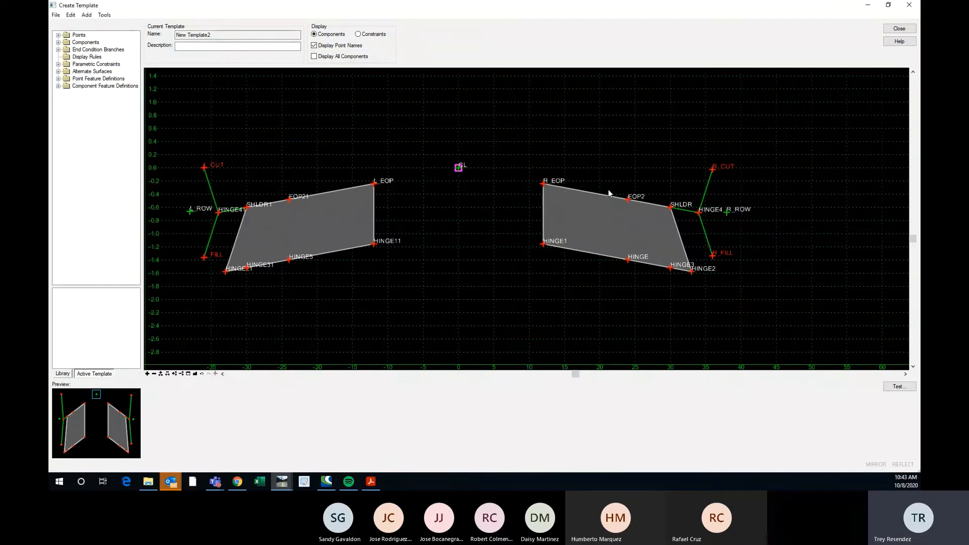
Check the feature definition and alternate surface in the point properties of EOP2 and close them without changes.
mouse_move(629, 202)
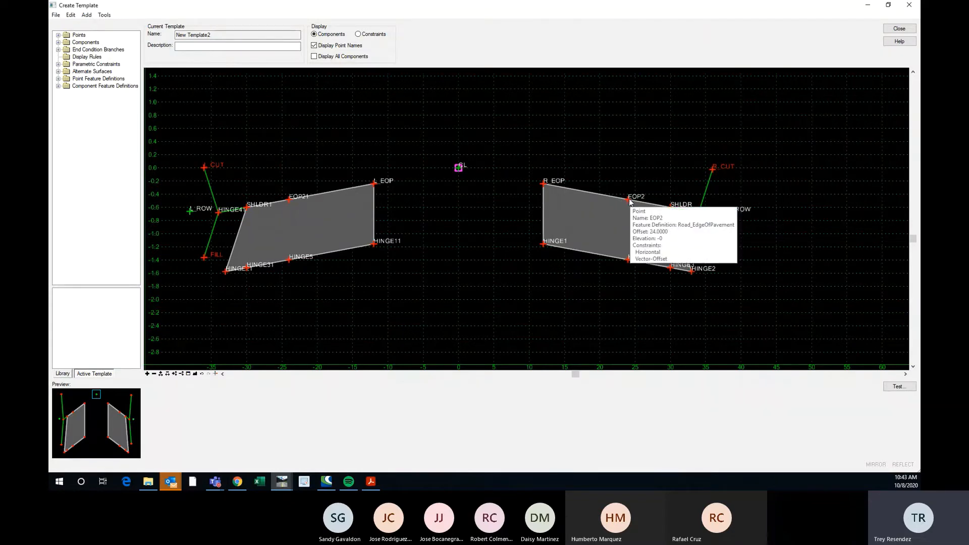
double_click(569, 181)
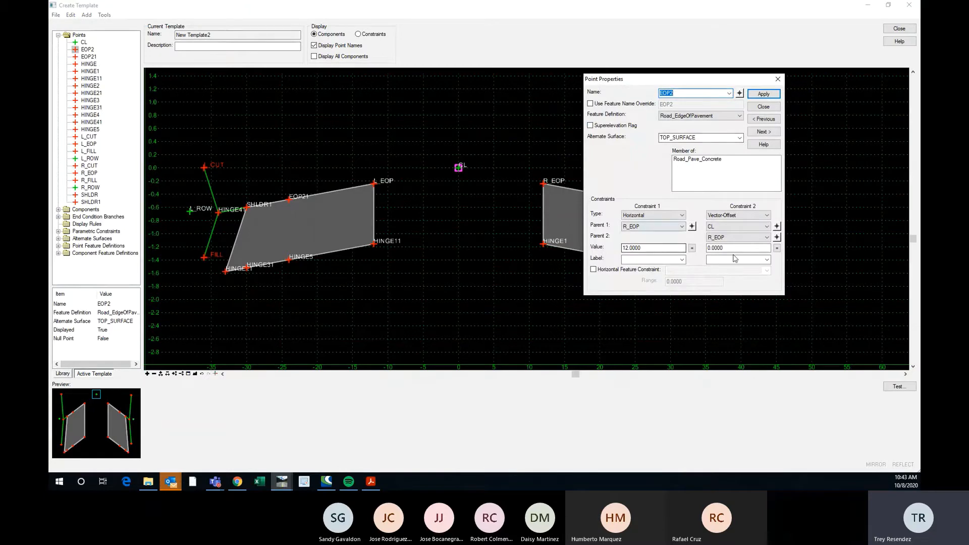
left_click(777, 79)
Close the template editor and save the changes to the US67.itl template library.
scroll(456, 206, "down", 1)
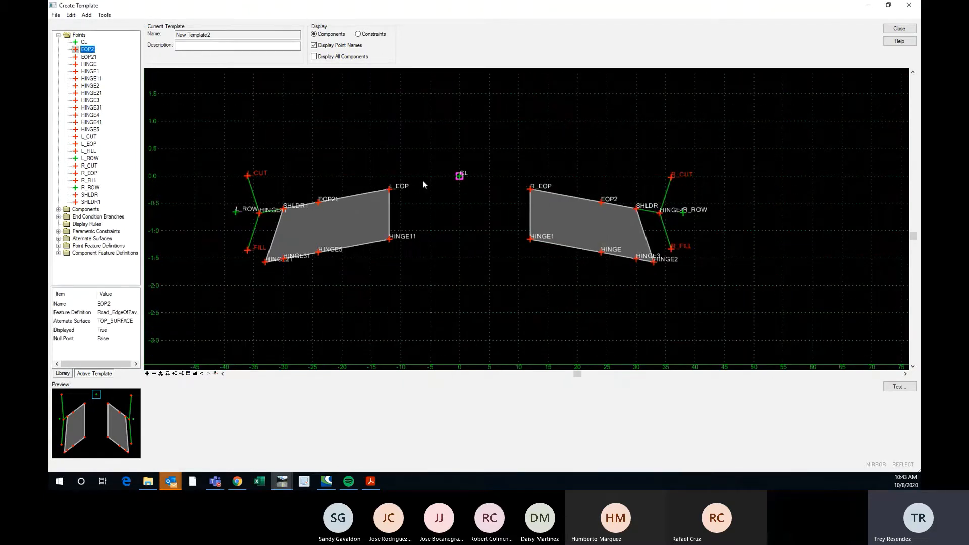
left_click(899, 28)
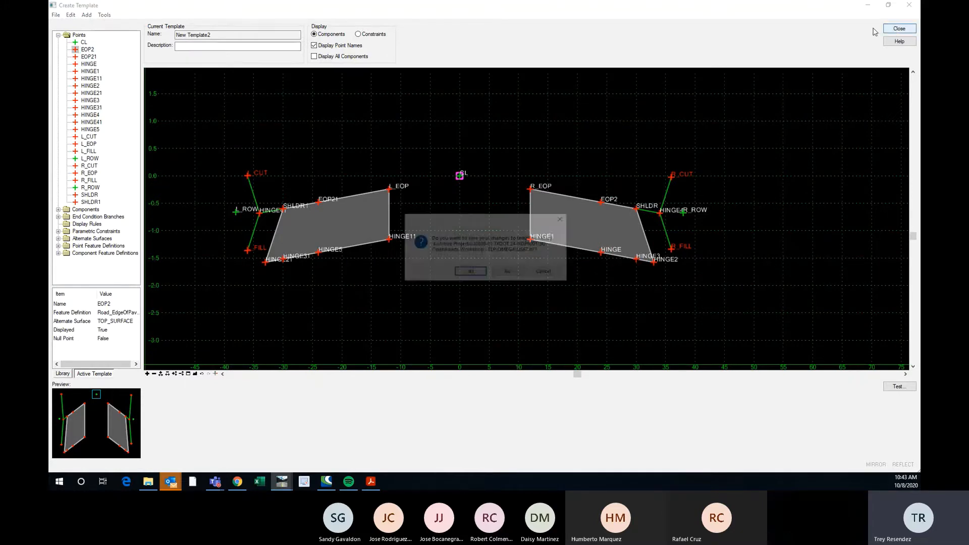
left_click(470, 273)
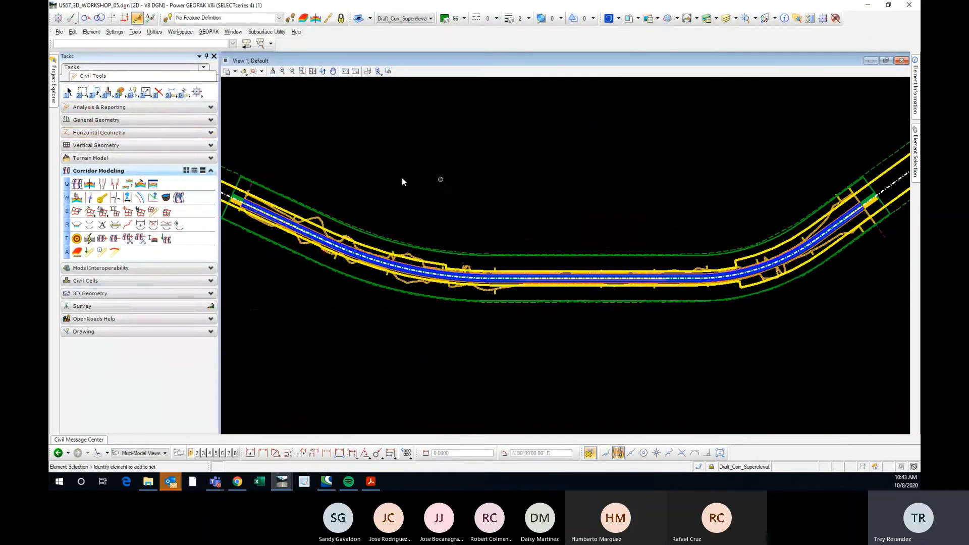
Select the US67 New Template2 template drop near the corridor's beginning and update the corridor with the saved template changes.
scroll(523, 200, "down", 1)
scroll(413, 171, "up", 1)
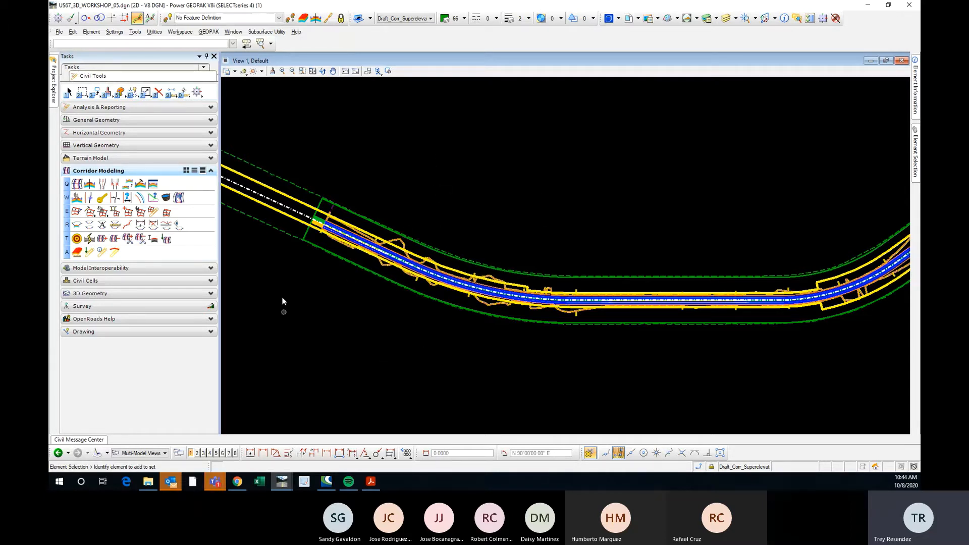
scroll(326, 186, "up", 1)
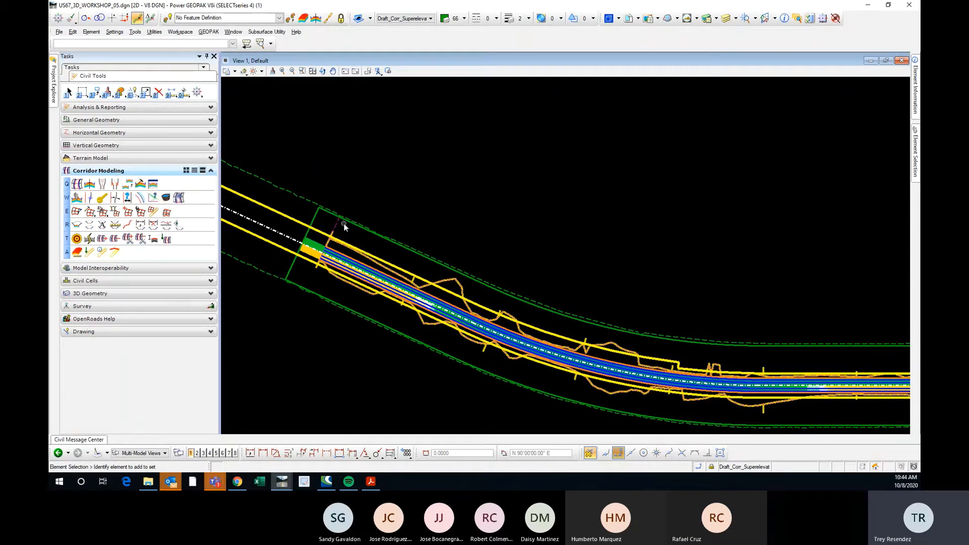
mouse_move(346, 222)
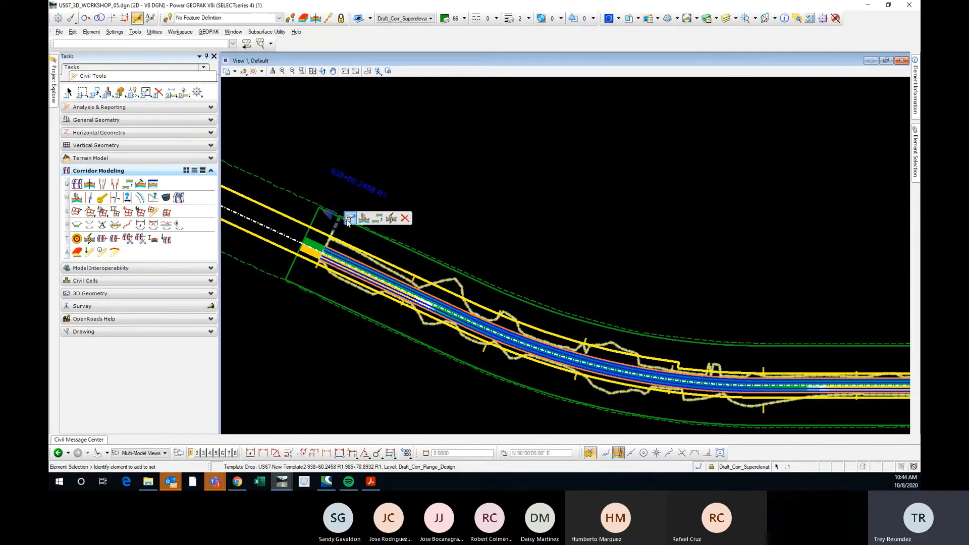
left_click(391, 218)
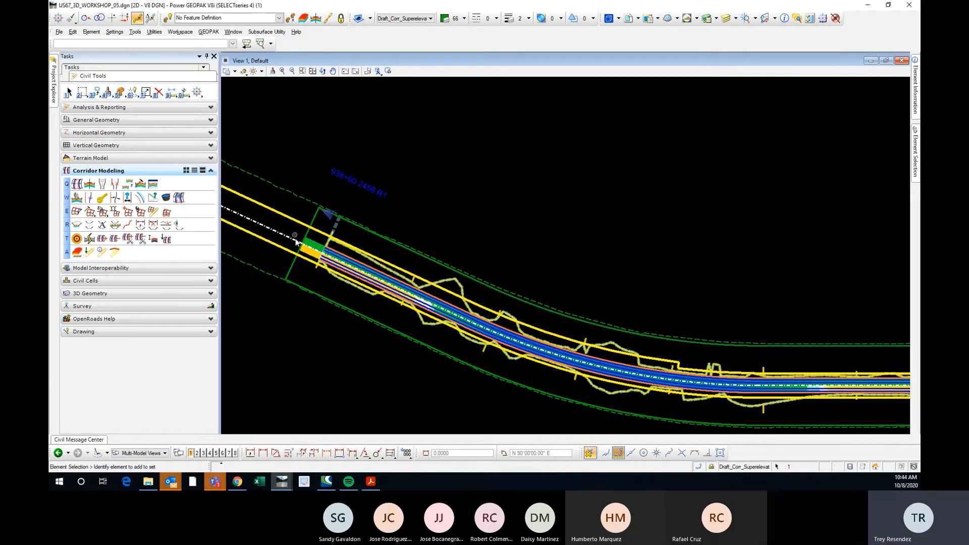
mouse_move(336, 229)
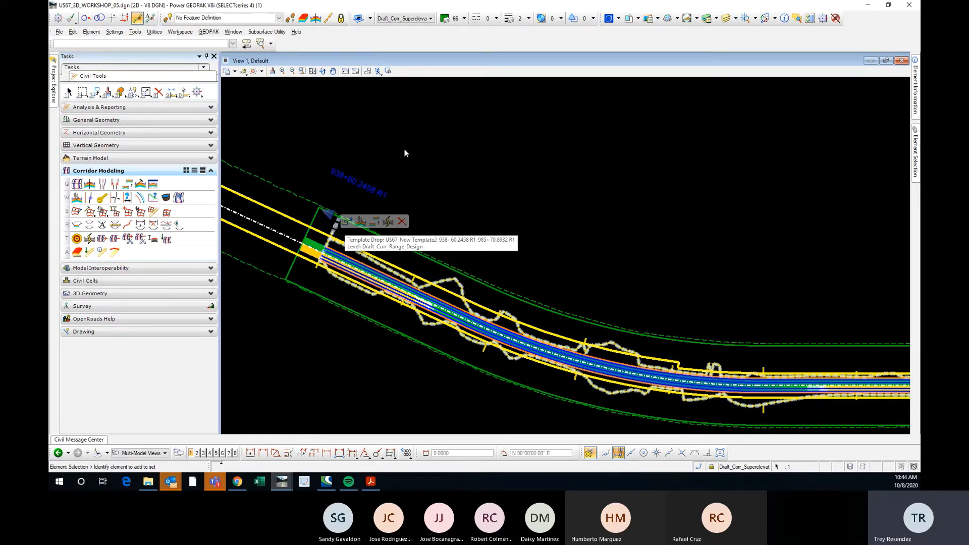
Clear the template drop selection and undo the last template synchronization on the corridor.
left_click(510, 183)
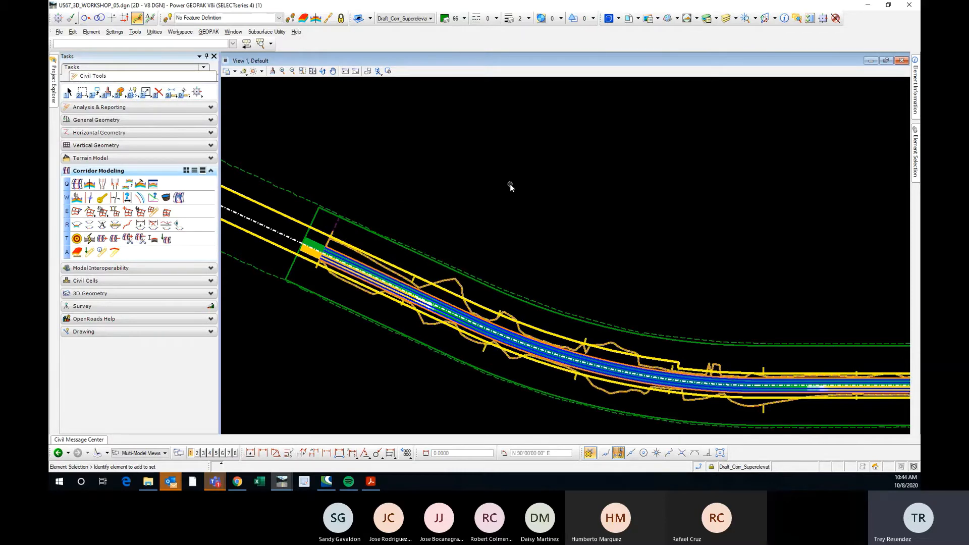
key("ctrl+z")
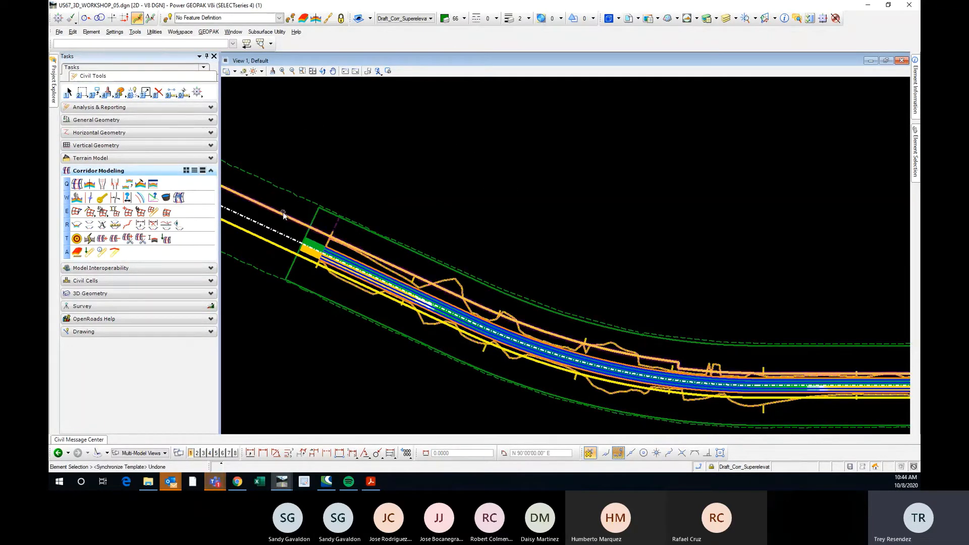
scroll(323, 217, "down", 3)
scroll(334, 210, "up", 3)
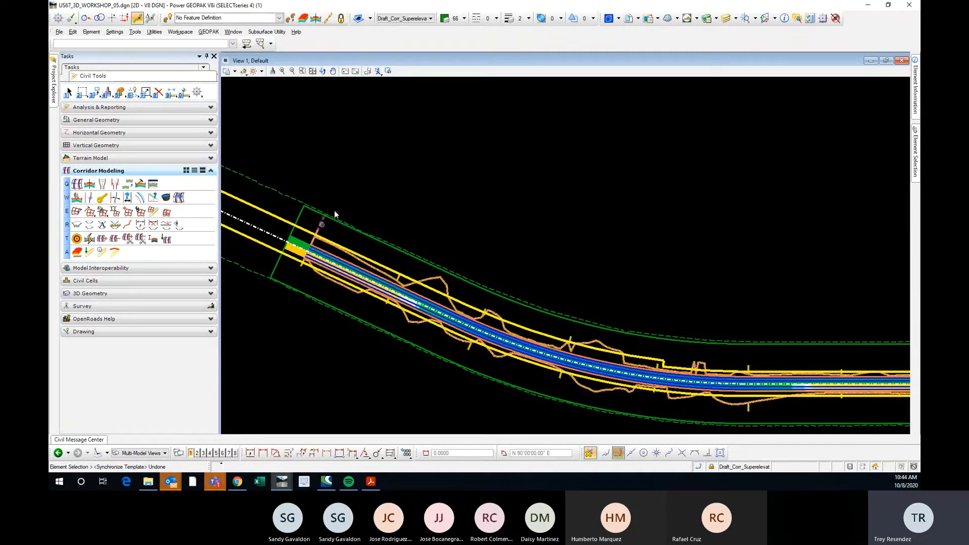
left_click(404, 18)
scroll(479, 96, "down", 5)
scroll(490, 101, "down", 10)
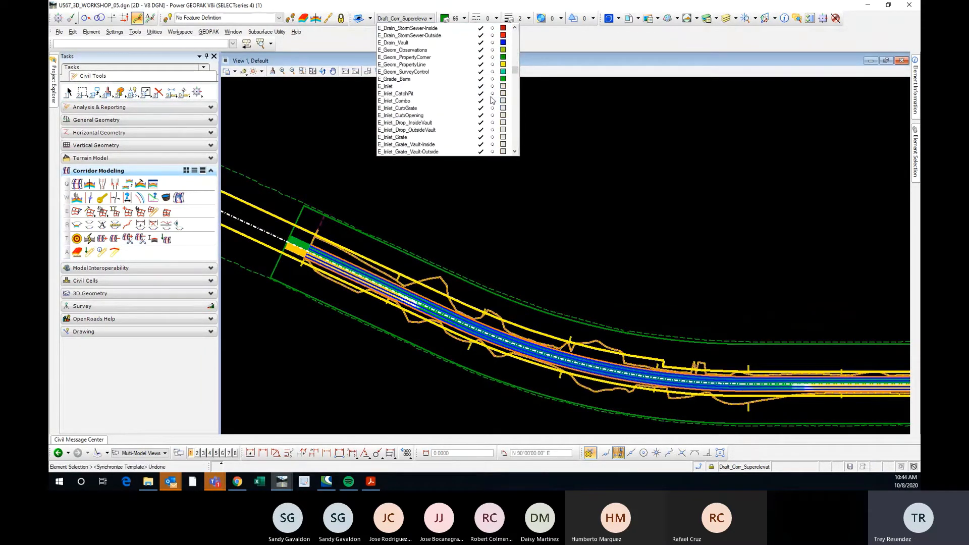
scroll(490, 101, "down", 2)
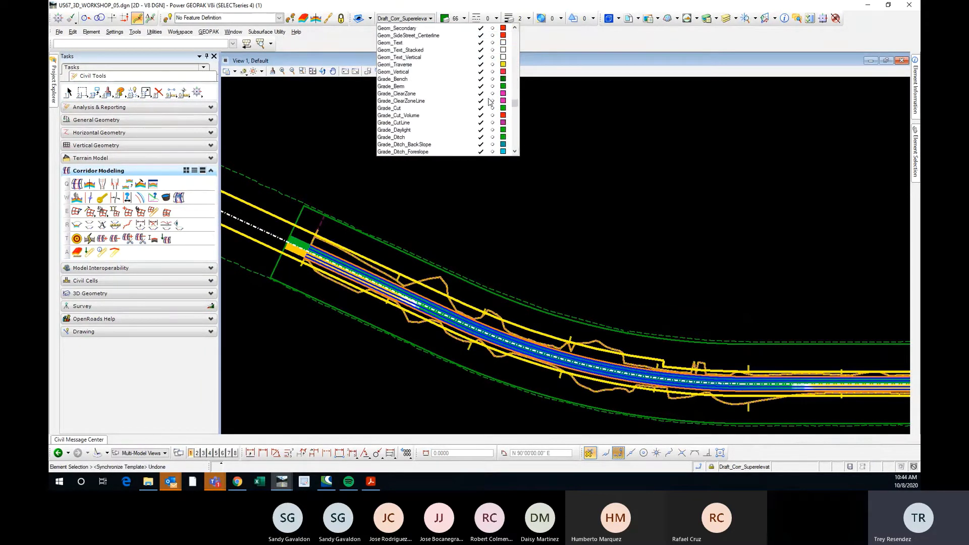
left_click(575, 40)
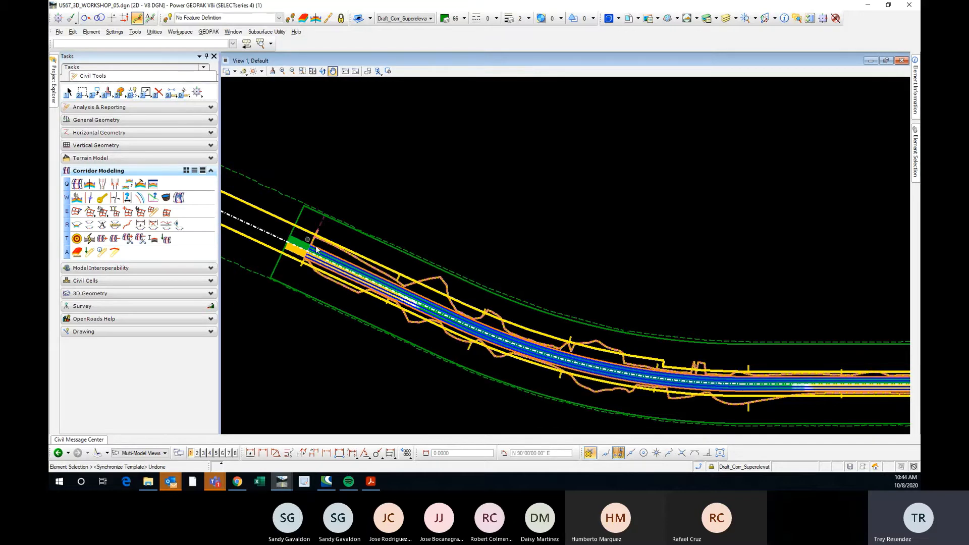
scroll(383, 284, "down", 1)
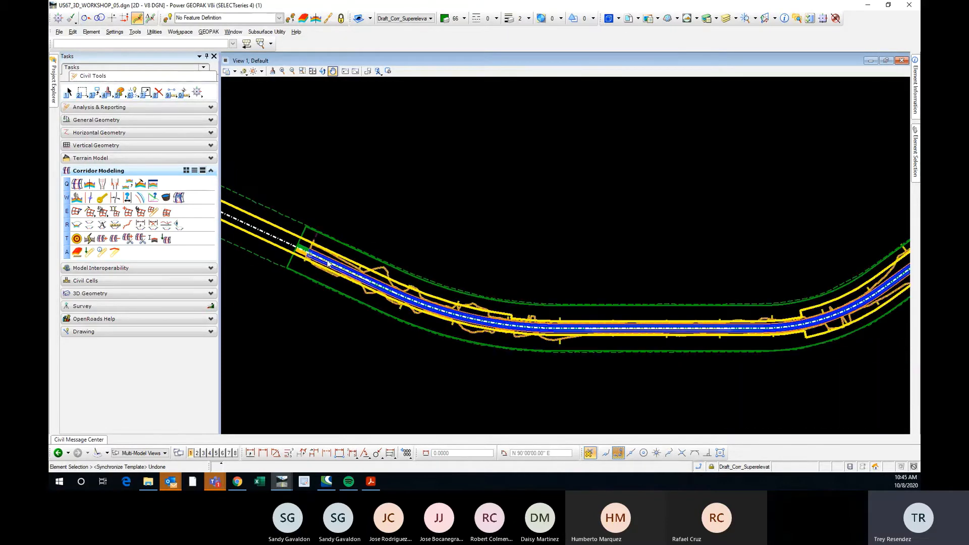
scroll(382, 278, "up", 1)
scroll(397, 269, "down", 1)
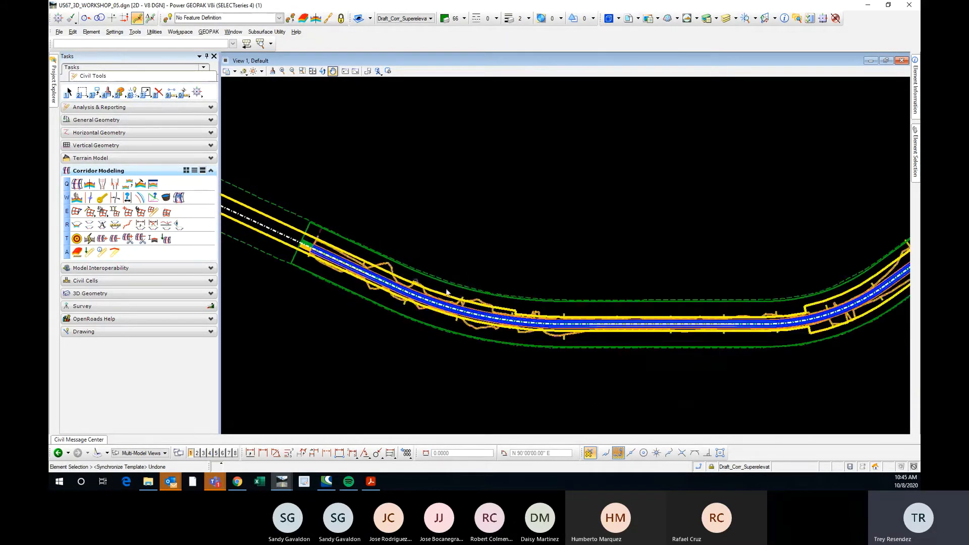
scroll(470, 300, "up", 1)
scroll(456, 299, "down", 1)
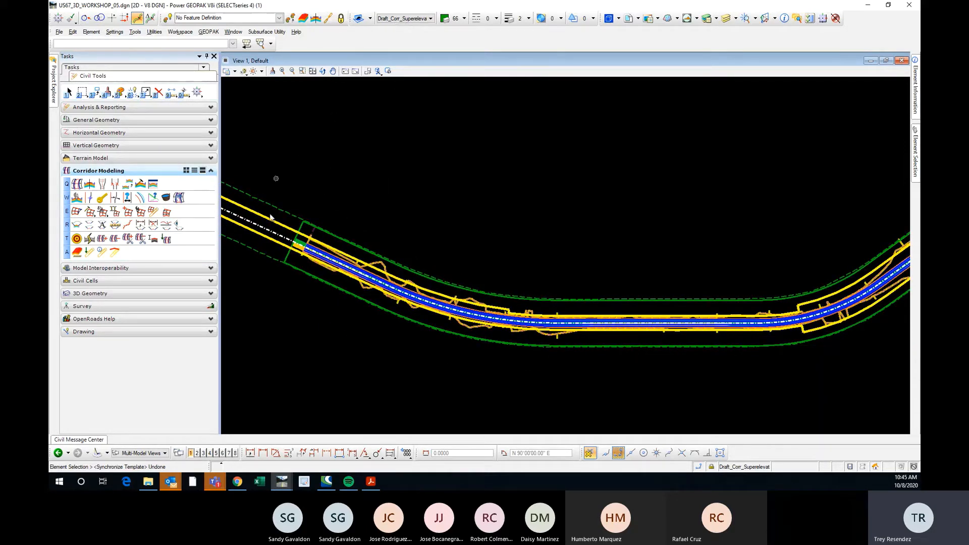
Expand the Terrain Model tools in the civil task list.
left_click(142, 132)
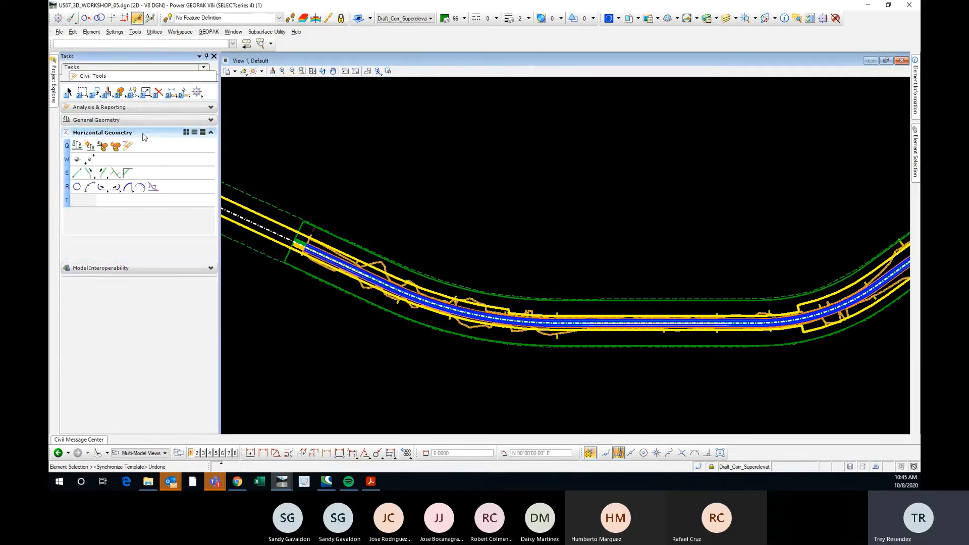
left_click(121, 270)
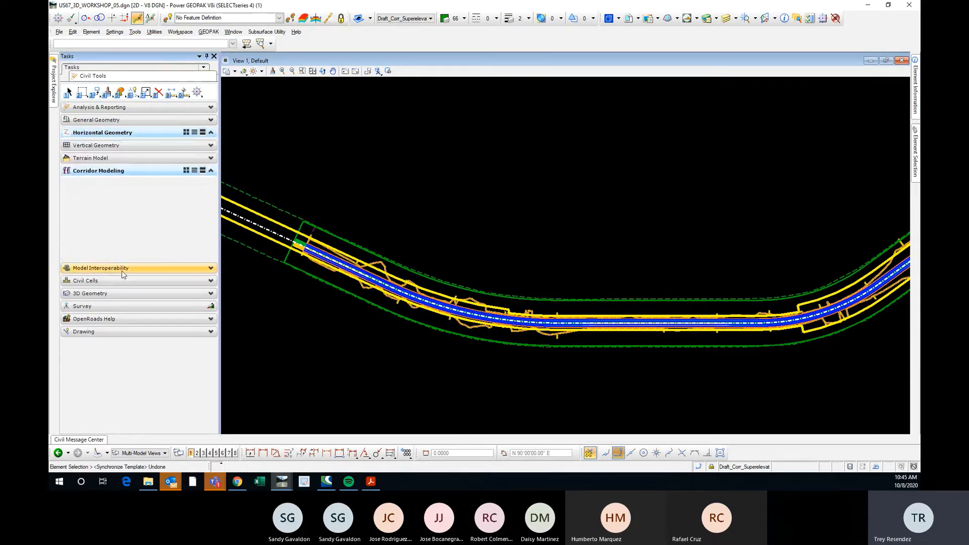
left_click(124, 157)
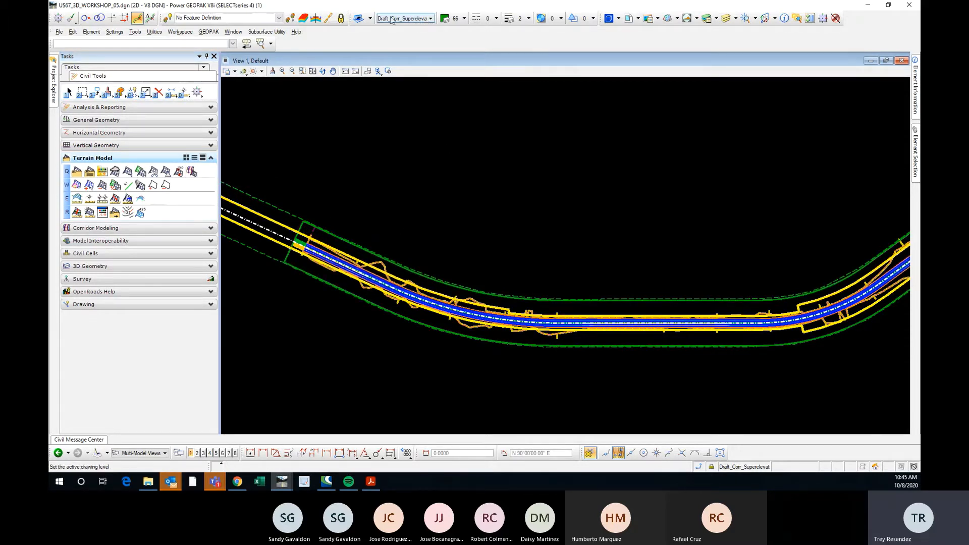
Set the active drawing level to Terrain_Design.
left_click(429, 19)
scroll(483, 110, "down", 15)
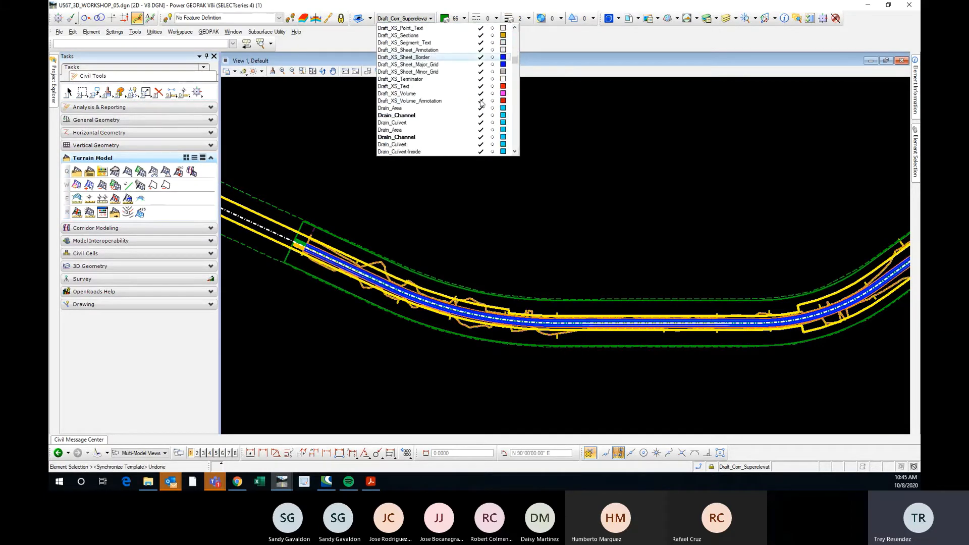
scroll(458, 121, "down", 10)
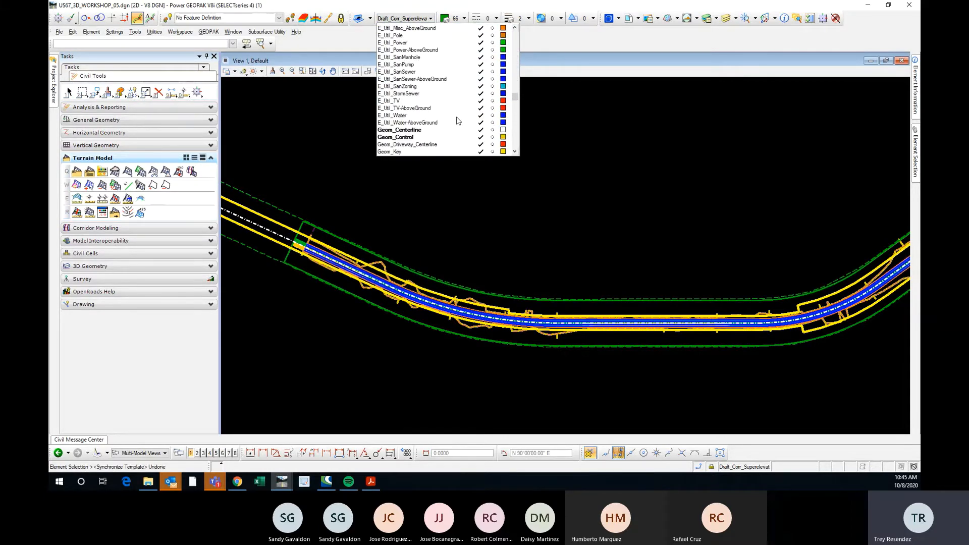
scroll(456, 117, "down", 16)
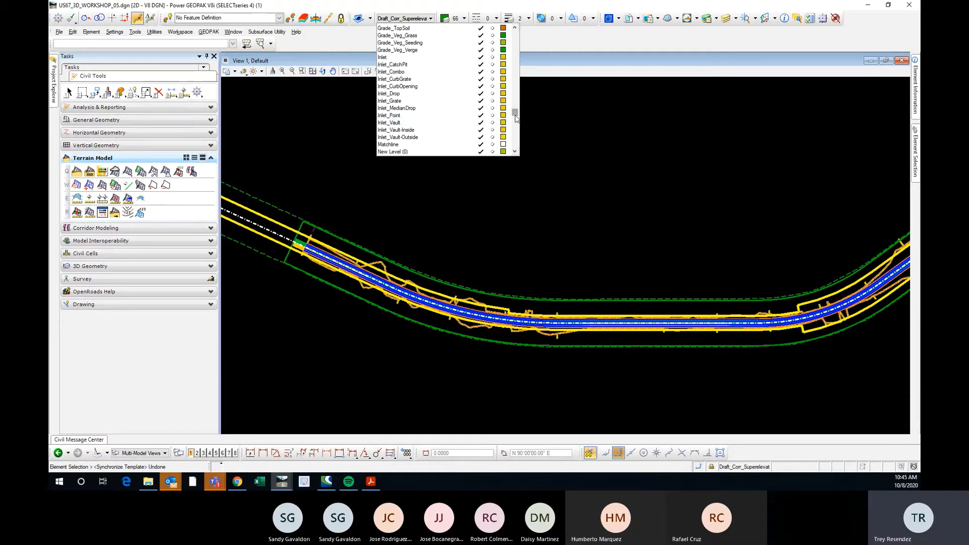
left_click_drag(514, 117, 514, 143)
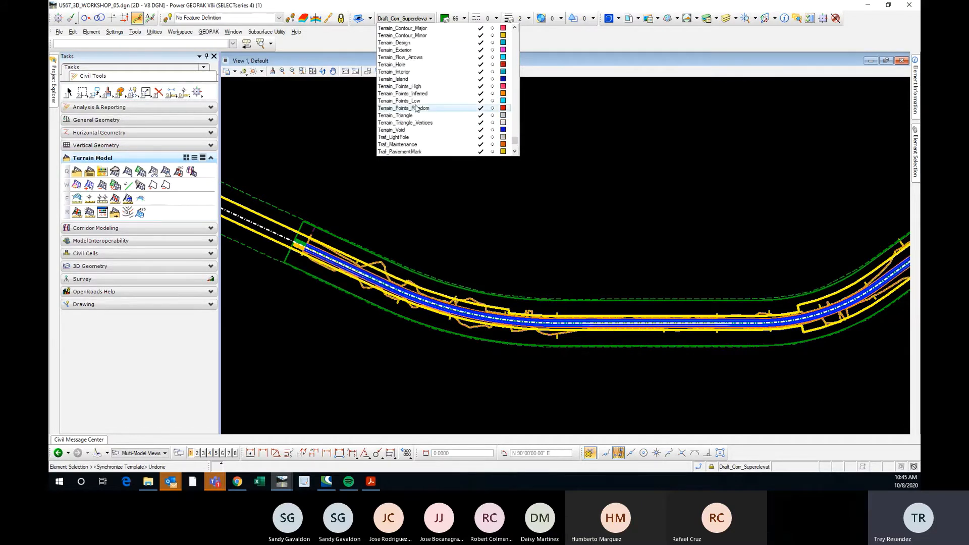
scroll(418, 98, "up", 1)
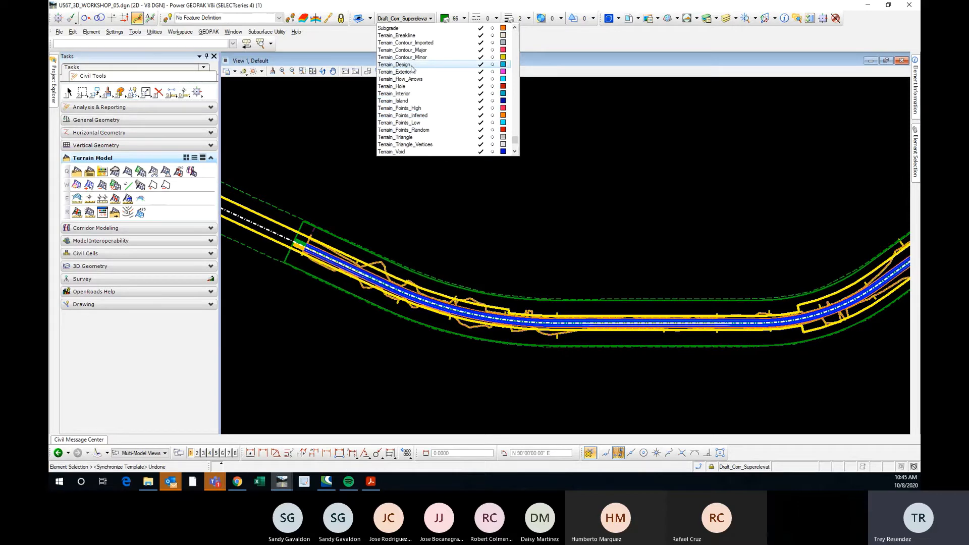
left_click(399, 64)
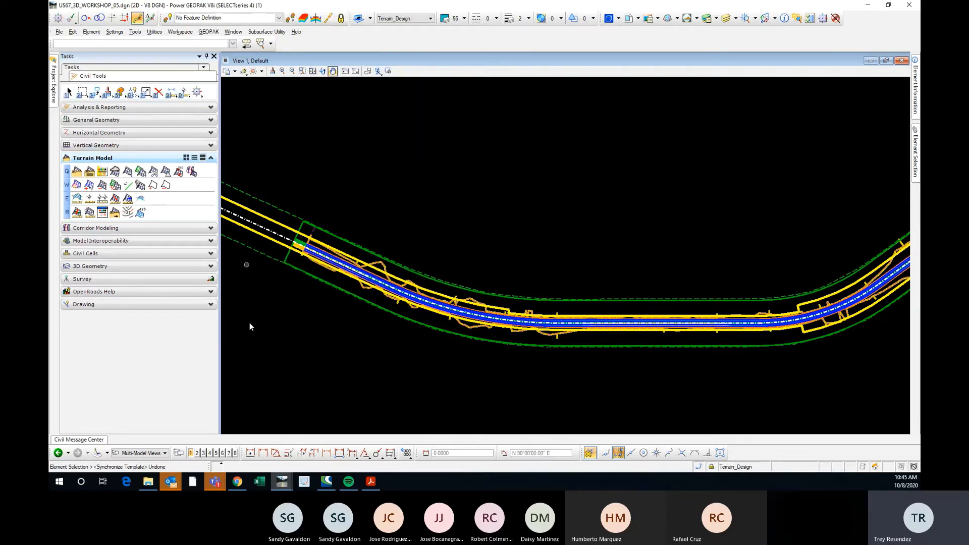
Open the Default-3D model in View 2 beside the plan view and examine the corridor's pavement and side slopes from several angles.
left_click(197, 453)
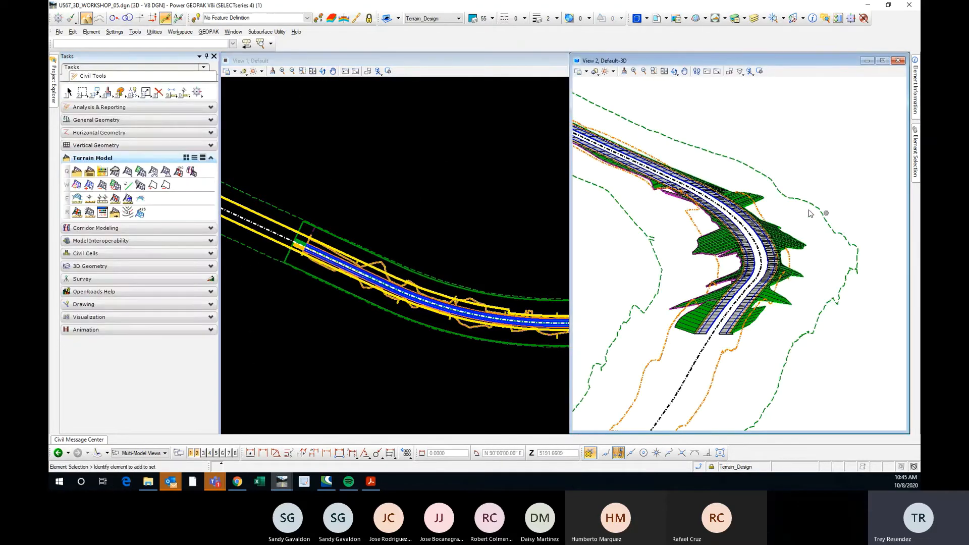
scroll(797, 225, "down", 2)
scroll(734, 181, "up", 4)
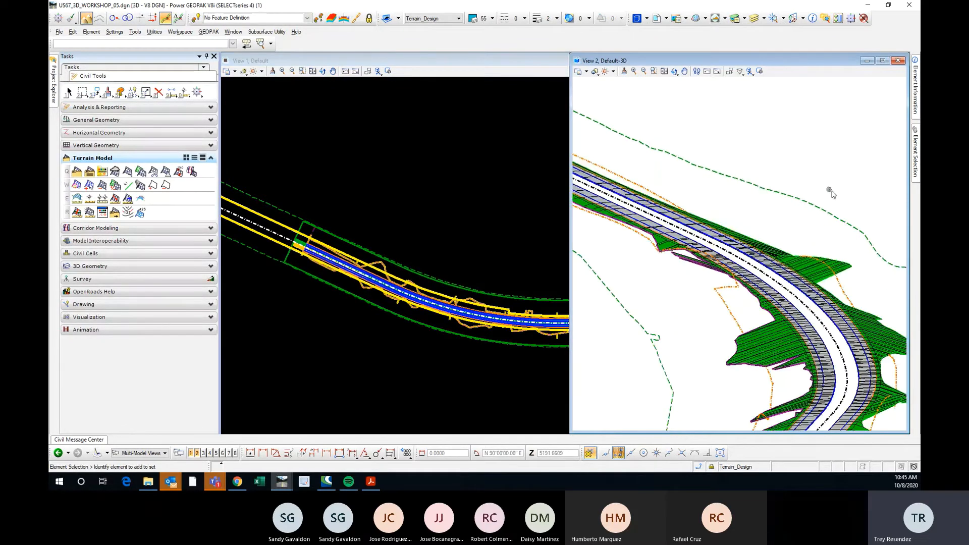
middle_click_drag(827, 188, 863, 183, "shift")
scroll(706, 197, "down", 3)
scroll(741, 184, "up", 3)
scroll(652, 180, "down", 3)
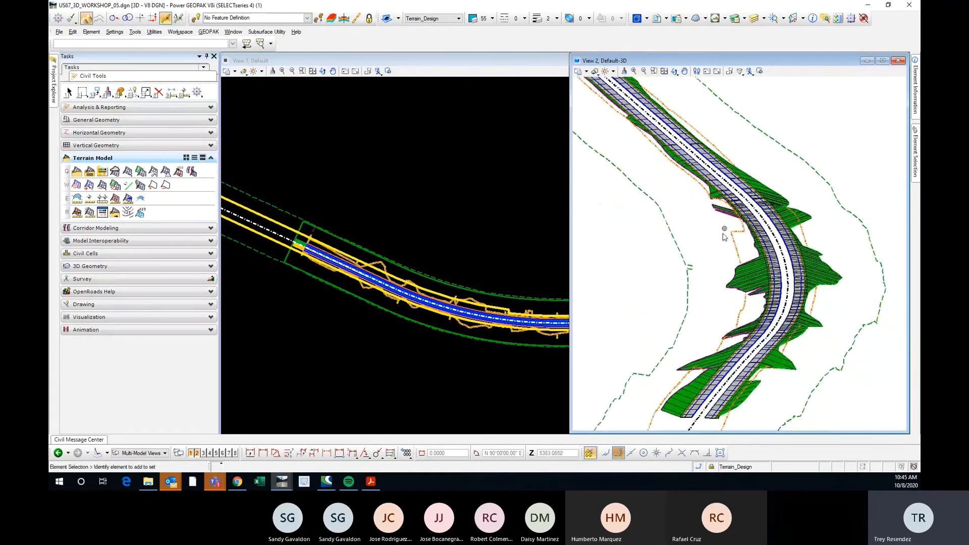
scroll(666, 194, "up", 3)
scroll(792, 240, "down", 3)
scroll(820, 237, "up", 4)
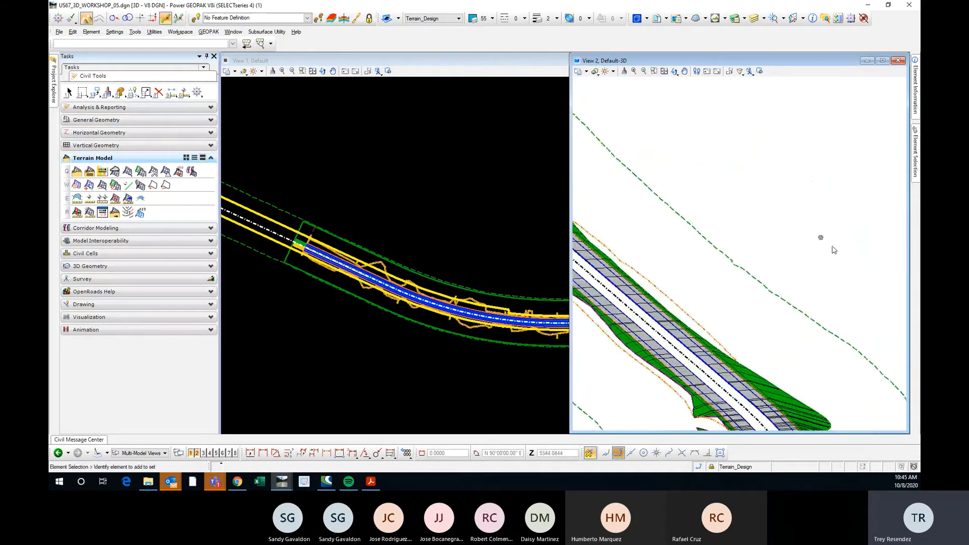
middle_click_drag(853, 272, 821, 259, "shift")
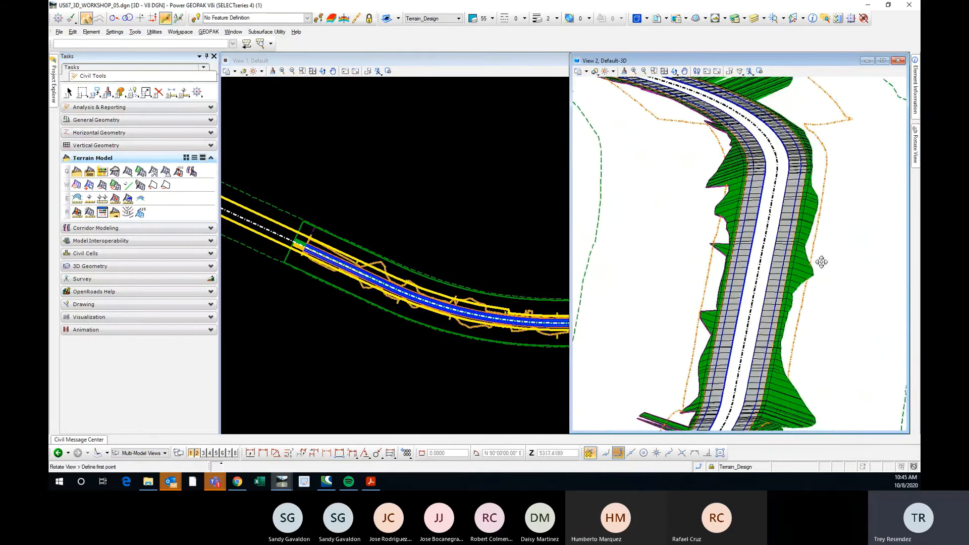
scroll(764, 164, "down", 2)
scroll(765, 249, "up", 2)
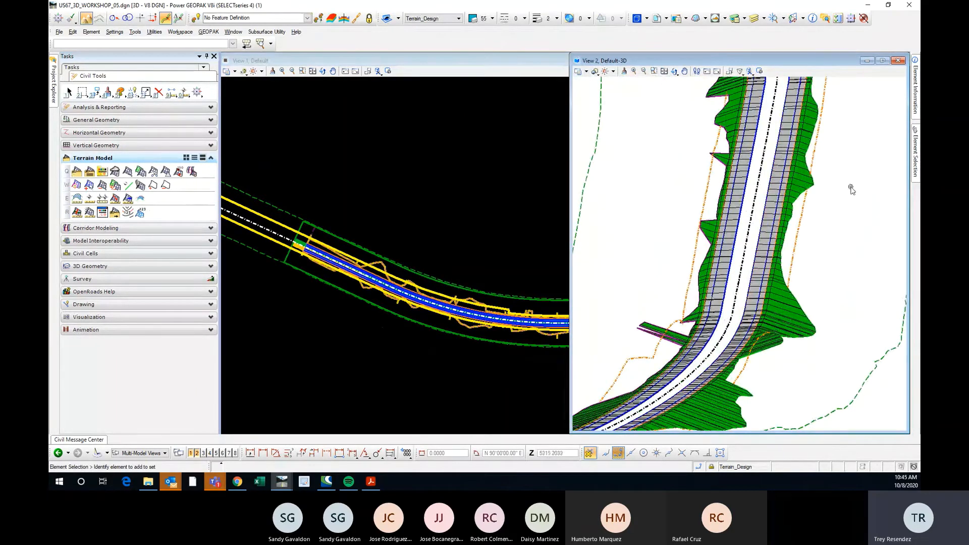
middle_click_drag(850, 186, 839, 241)
left_click(440, 231)
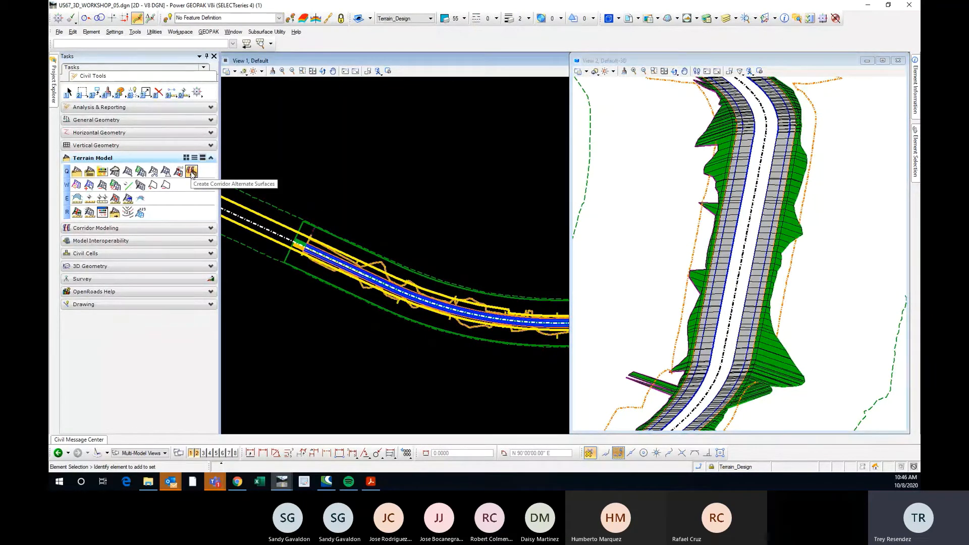
left_click(191, 172)
scroll(394, 243, "up", 2)
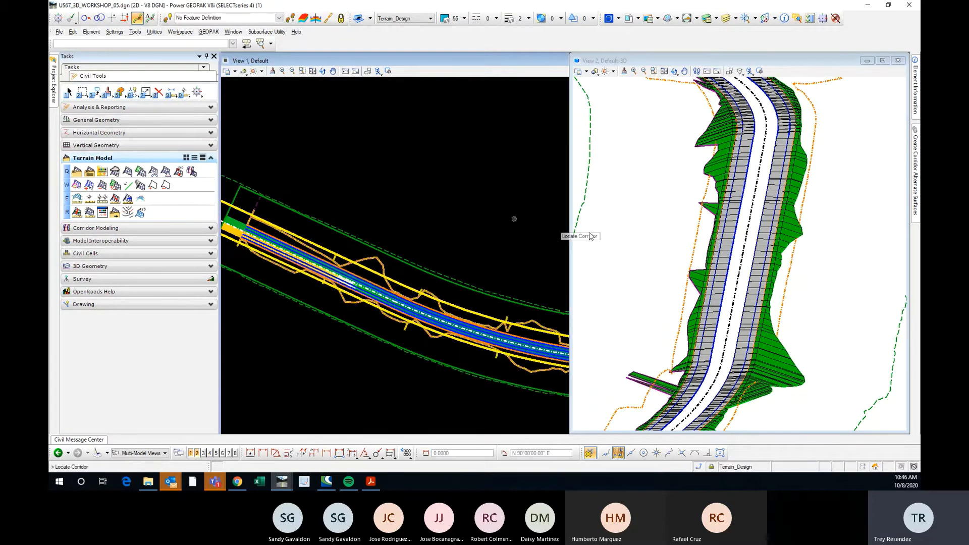
key("Escape")
Check the level display list of the Default-3D view, close it without changes and inspect the corridor model.
left_click(680, 136)
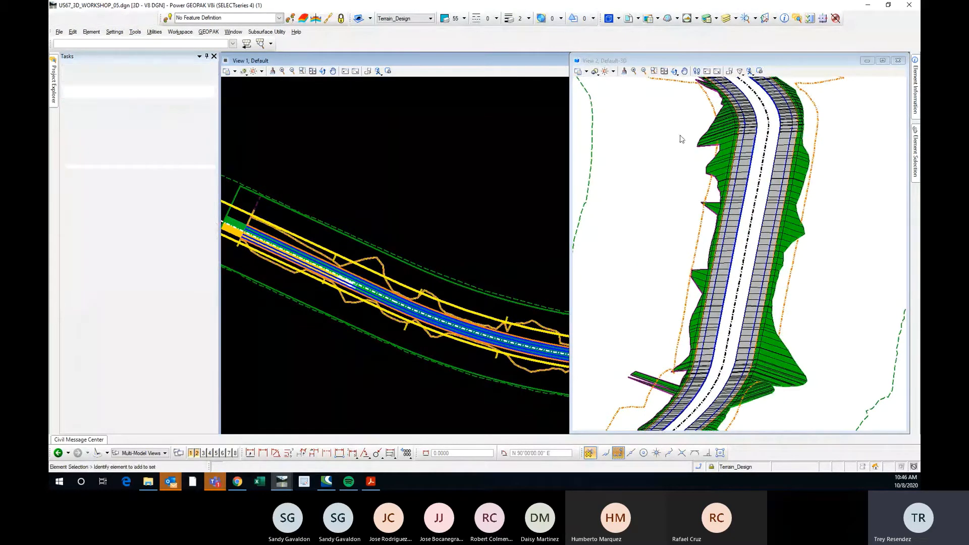
left_click(754, 19)
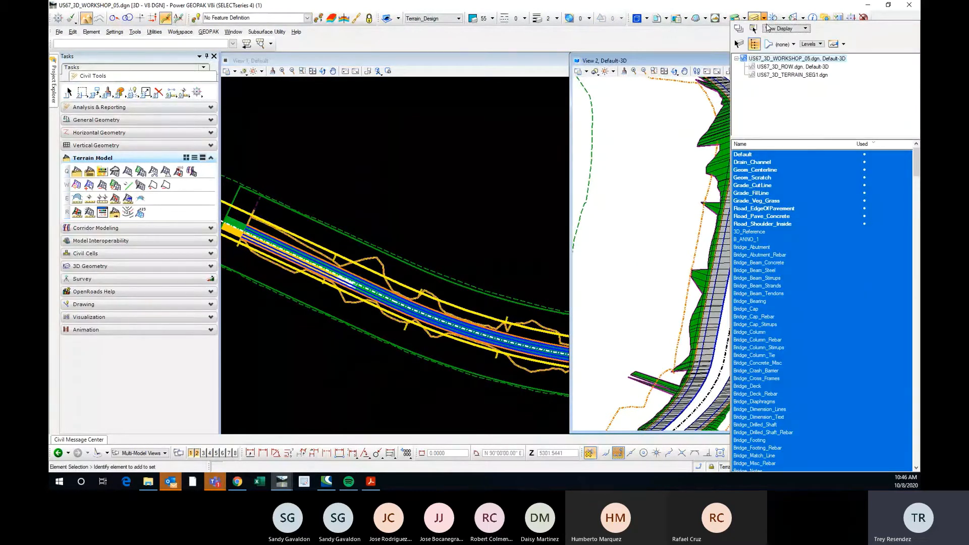
left_click(635, 209)
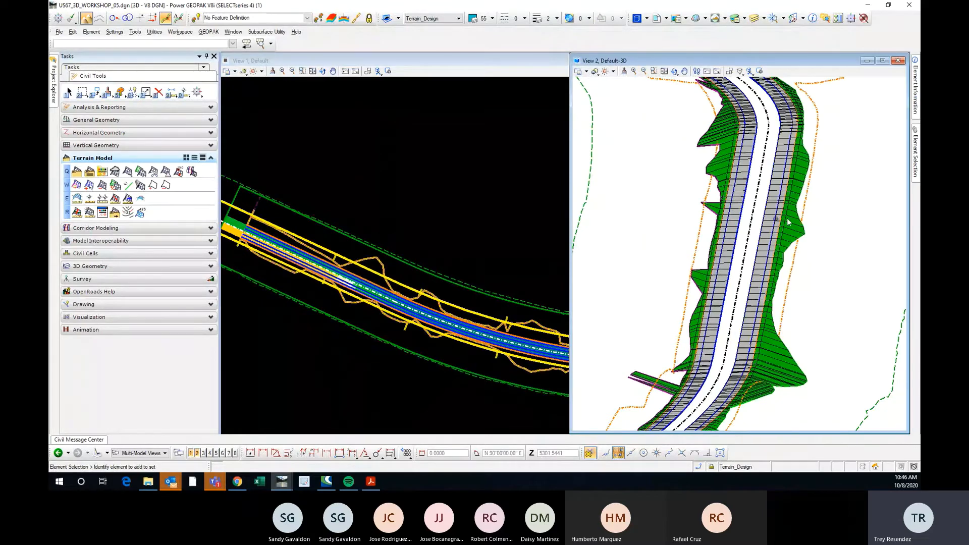
scroll(790, 220, "up", 1)
scroll(785, 208, "down", 2)
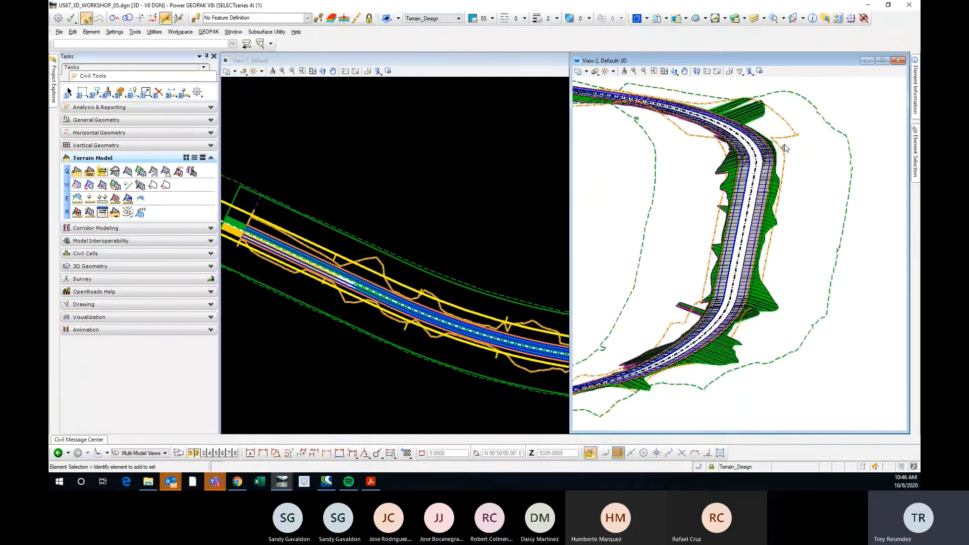
scroll(784, 147, "up", 4)
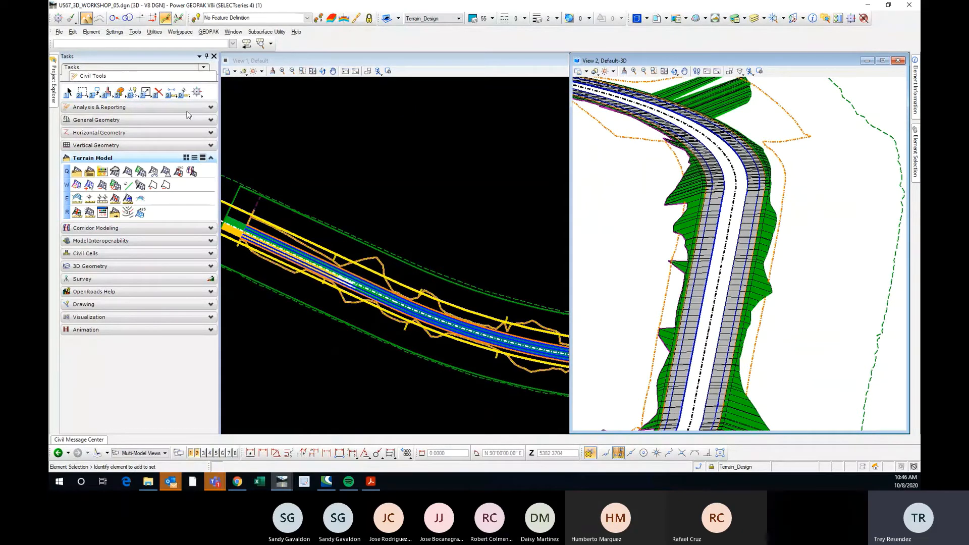
Select the US67 New Template2 template drop near the corridor's beginning in the plan view and synchronize it with the template library.
left_click(309, 157)
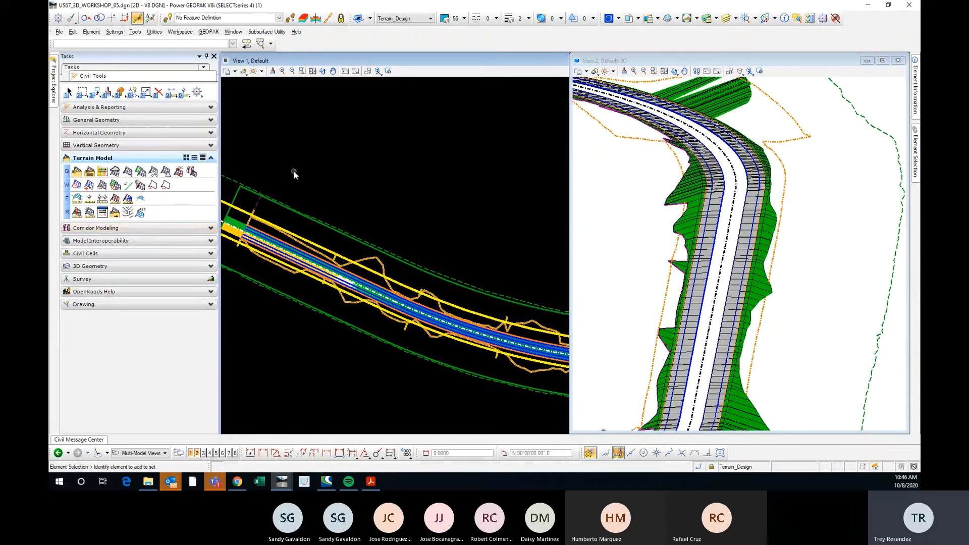
scroll(258, 205, "up", 2)
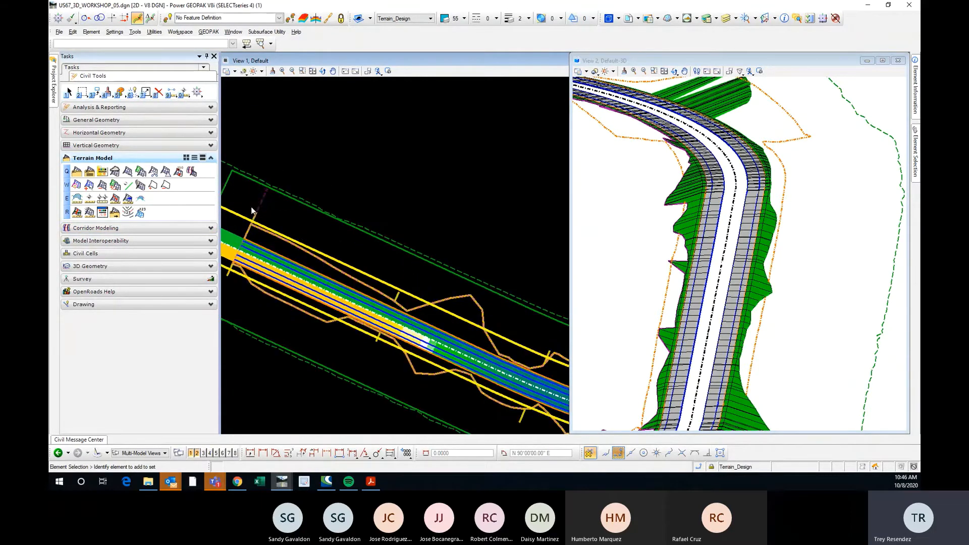
left_click(263, 204)
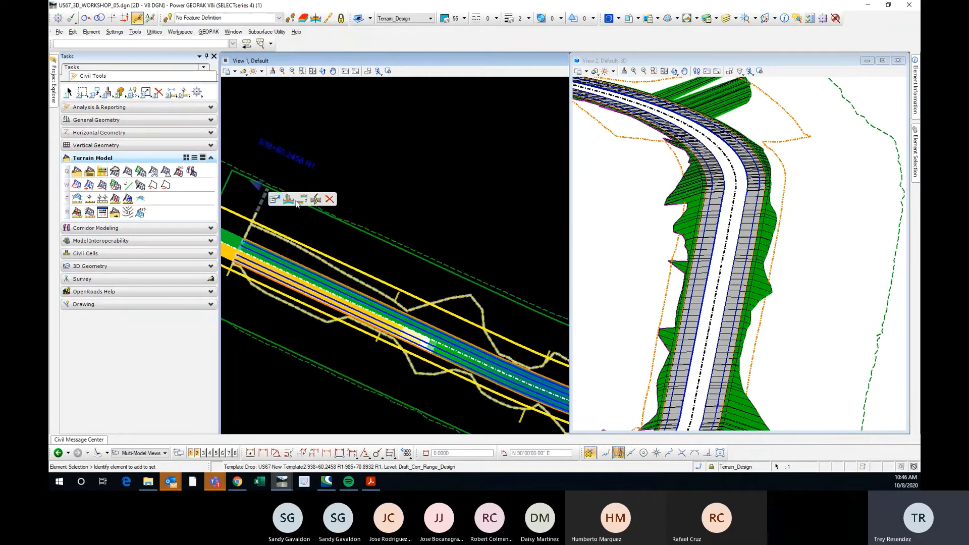
left_click(316, 200)
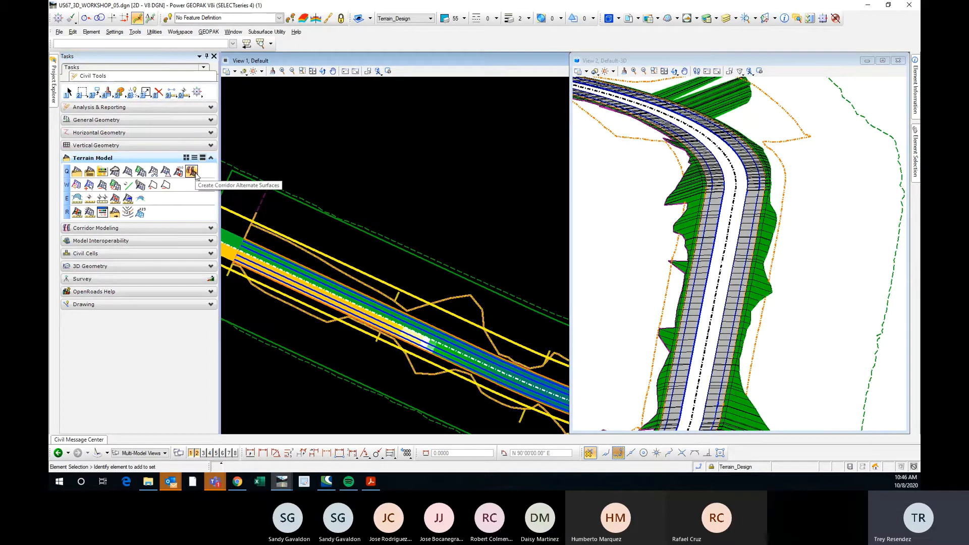
Create the TOP_SURFACE alternate surface terrain from the US67 corridor and return to element selection.
left_click(195, 173)
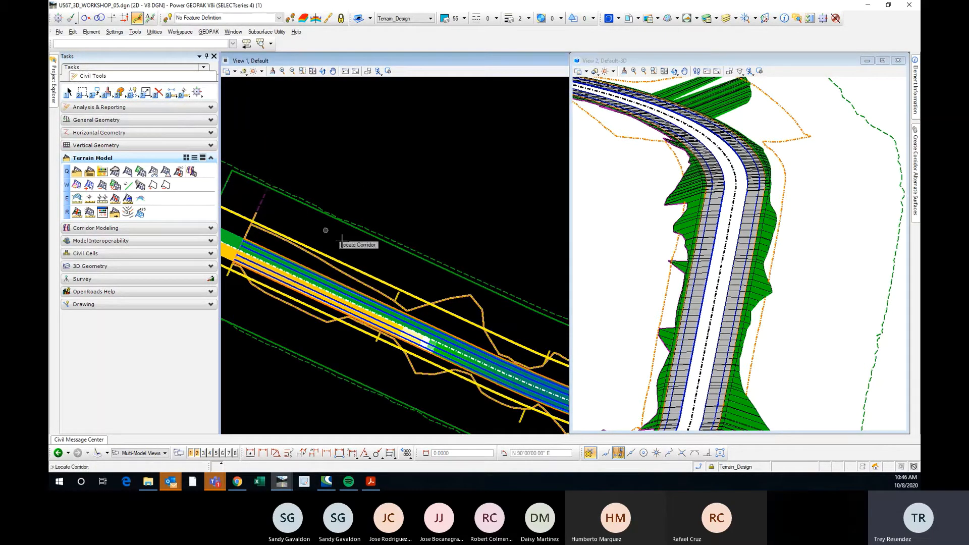
left_click(445, 299)
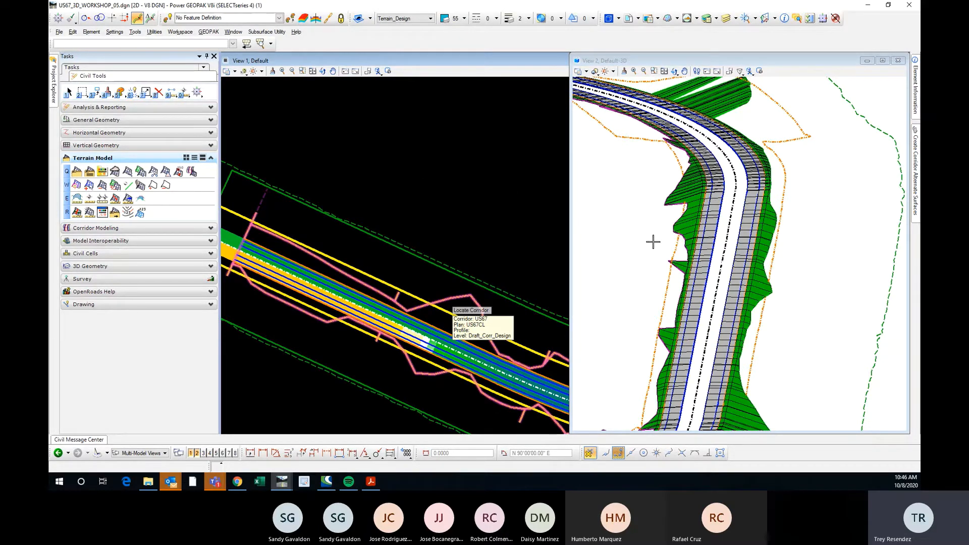
scroll(656, 224, "down", 5)
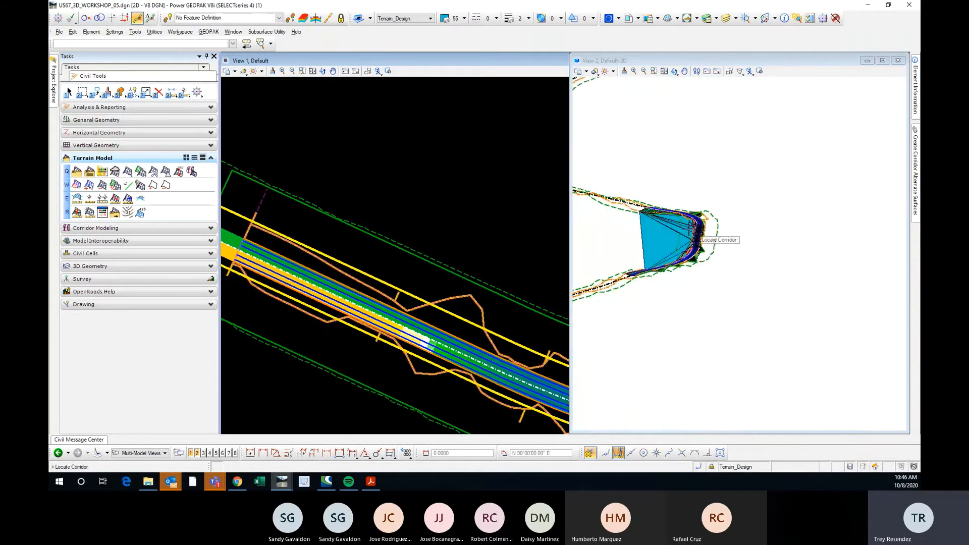
scroll(706, 214, "up", 2)
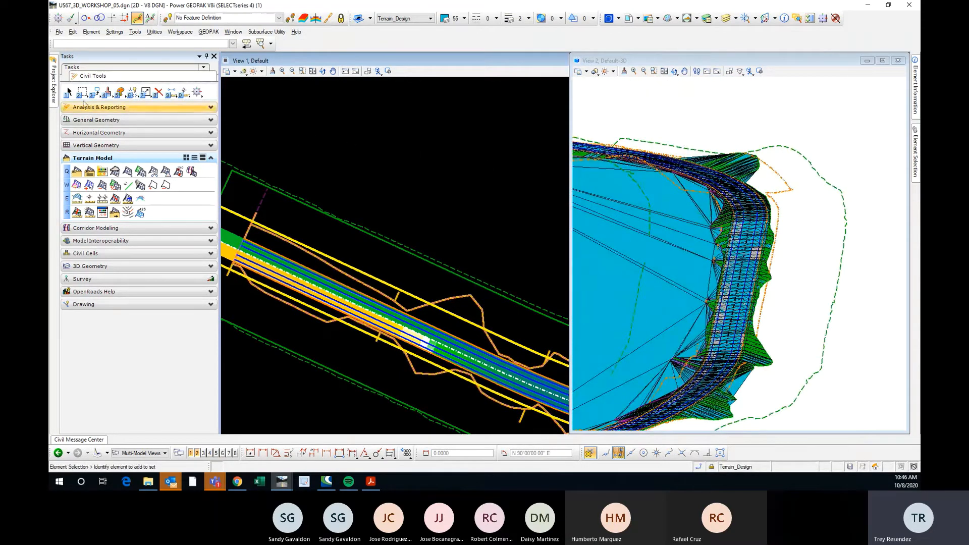
left_click(70, 92)
Examine the alternate surface terrain's triangles along the corridor and across the inside of the curve in the Default-3D view.
scroll(702, 210, "down", 1)
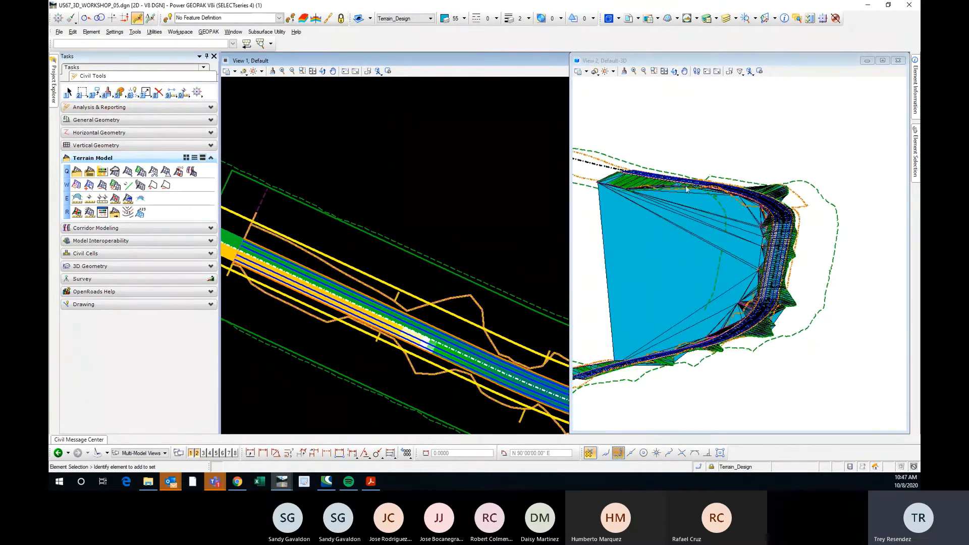
scroll(796, 220, "up", 2)
middle_click_drag(838, 194, 848, 266, "shift")
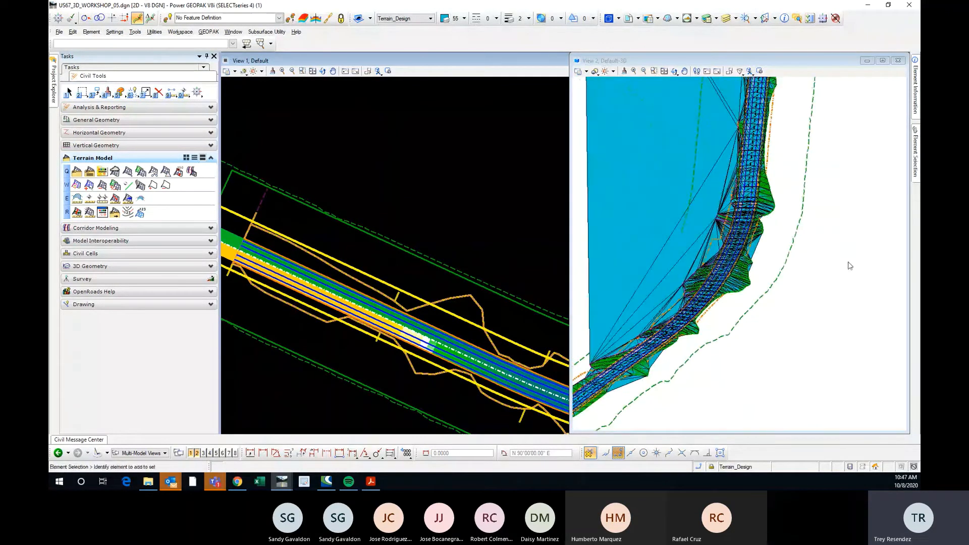
scroll(838, 264, "down", 1)
left_click(746, 213)
scroll(729, 237, "up", 2)
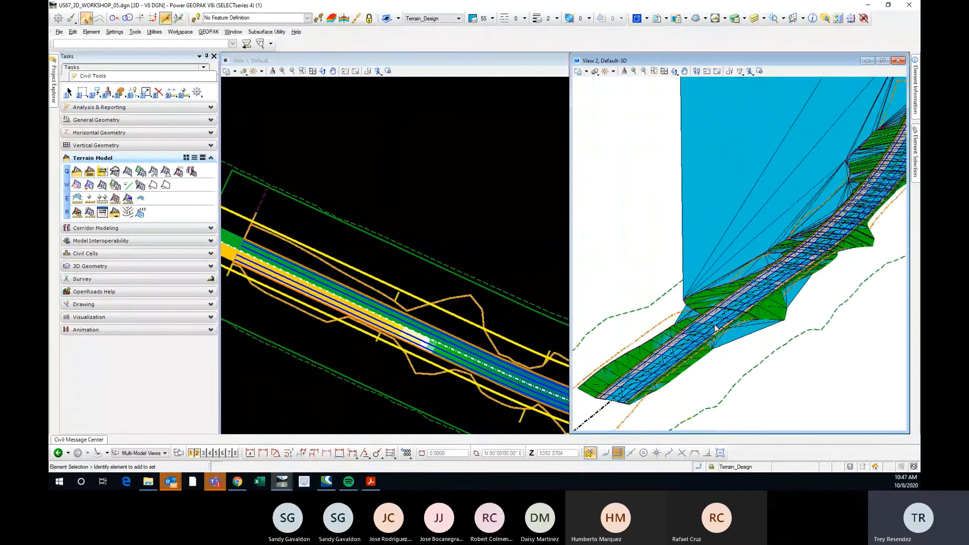
scroll(743, 231, "up", 1)
scroll(676, 274, "down", 1)
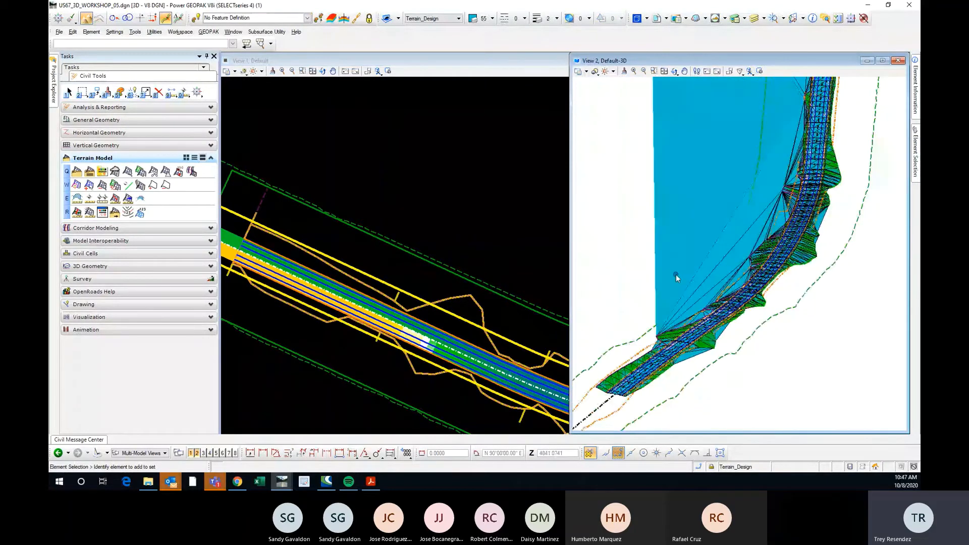
scroll(744, 270, "up", 1)
middle_click_drag(725, 305, 730, 279, "shift")
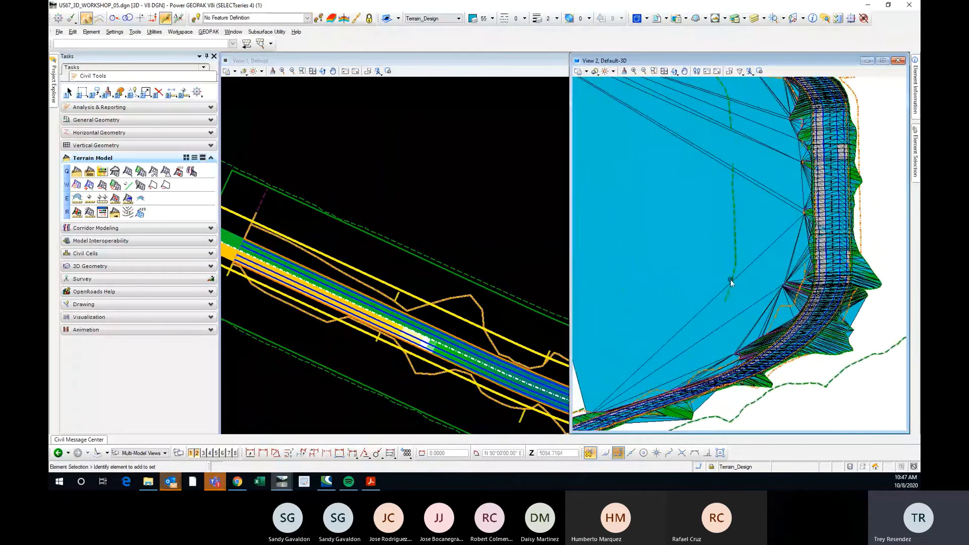
scroll(698, 252, "down", 2)
Select the new terrain model in the 3D view and check the feature name in its properties.
left_click(698, 254)
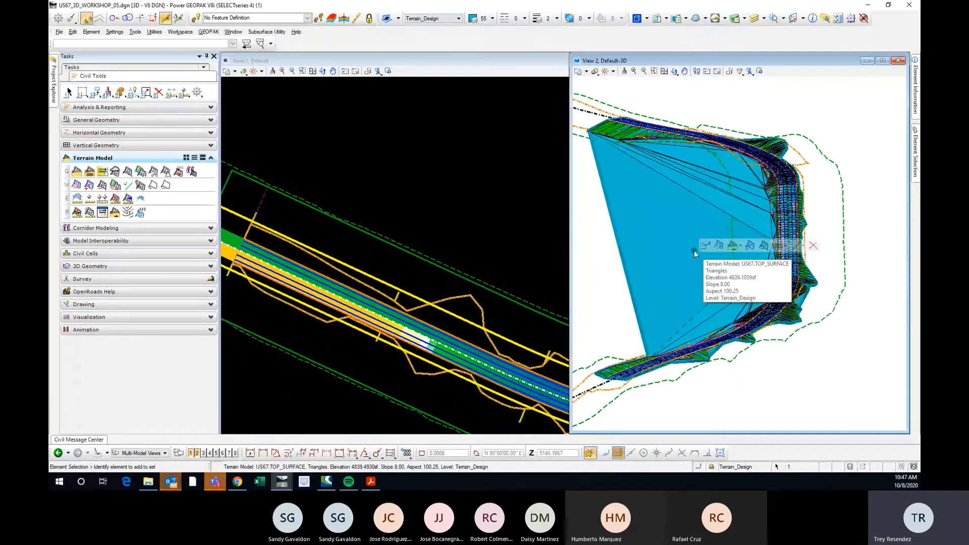
mouse_move(704, 243)
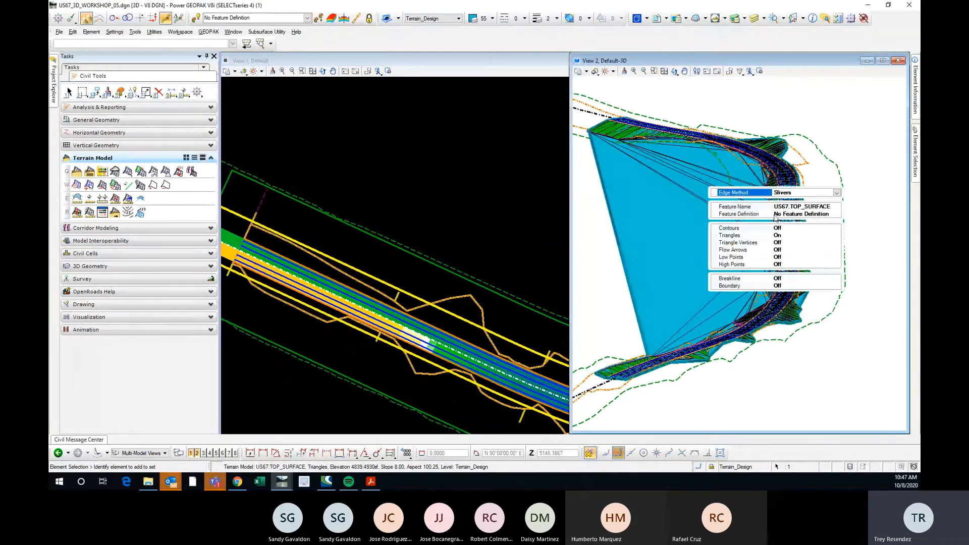
left_click(788, 208)
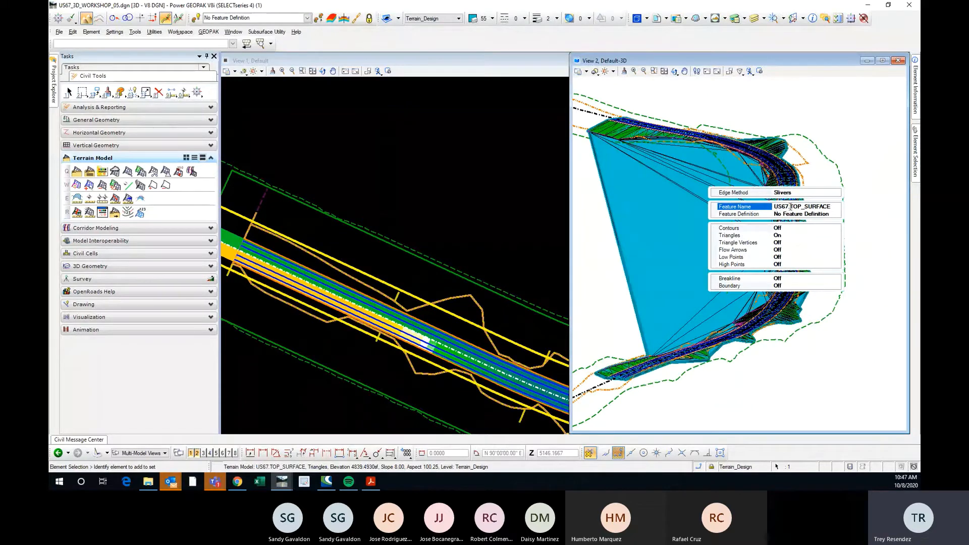
double_click(789, 207)
left_click_drag(830, 208, 794, 209)
left_click(833, 206)
left_click_drag(832, 207, 802, 206)
left_click_drag(833, 206, 774, 207)
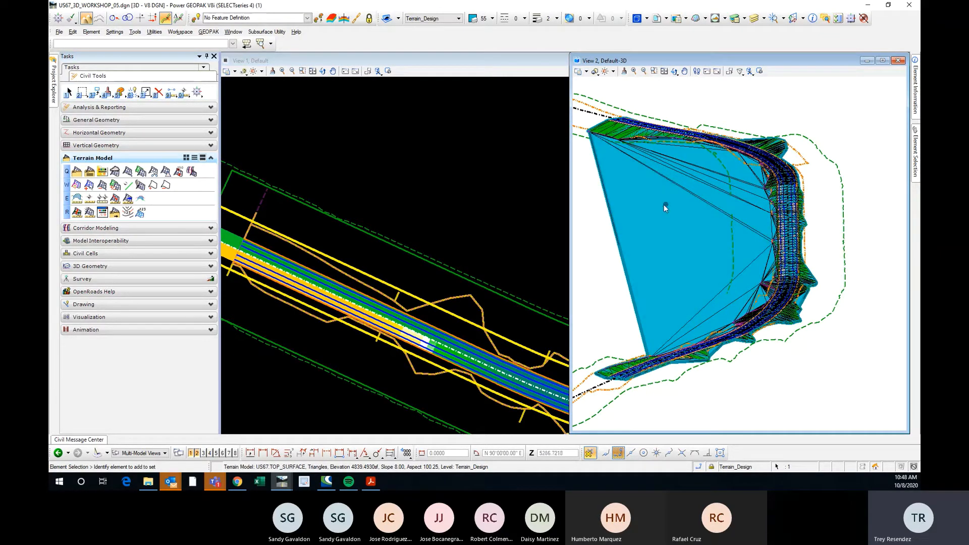
Open the US67 corridor's cross-section view and compare the design and existing surfaces from station 958+40 to 959+76.5798.
mouse_move(664, 207)
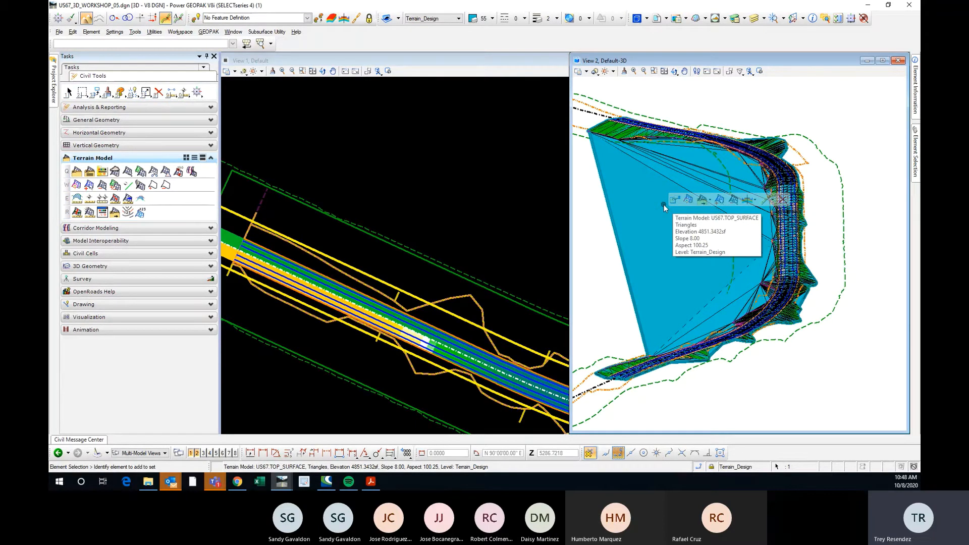
left_click(702, 202)
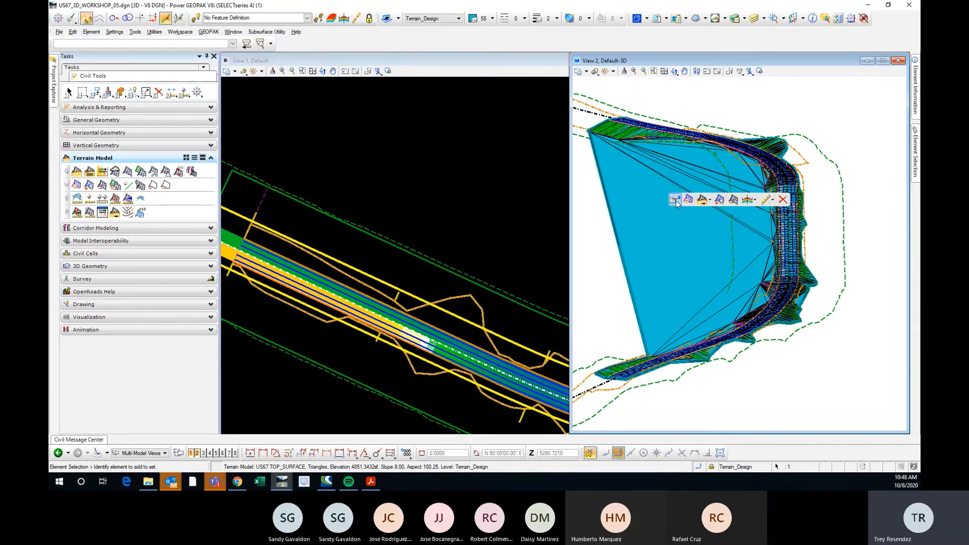
left_click(471, 175)
left_click(202, 454)
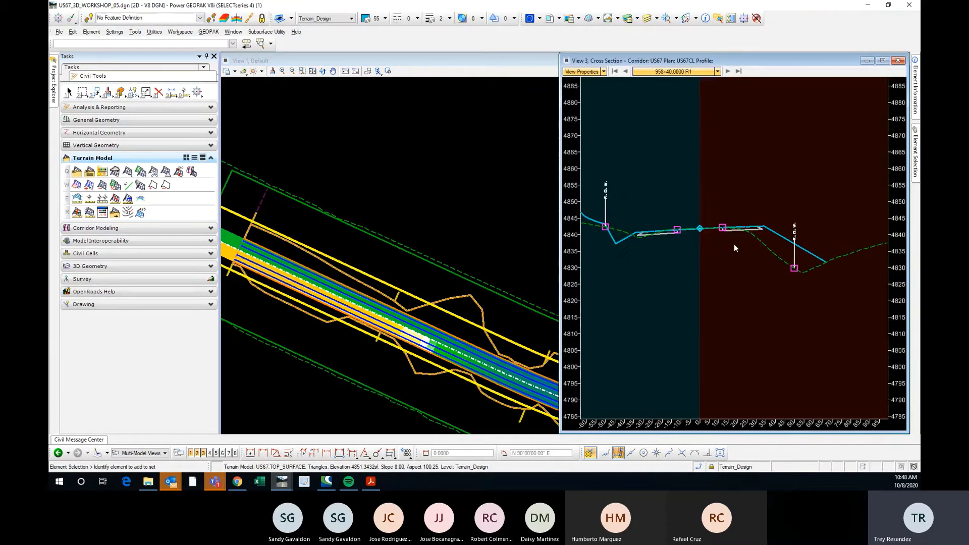
middle_click_drag(734, 244, 696, 259)
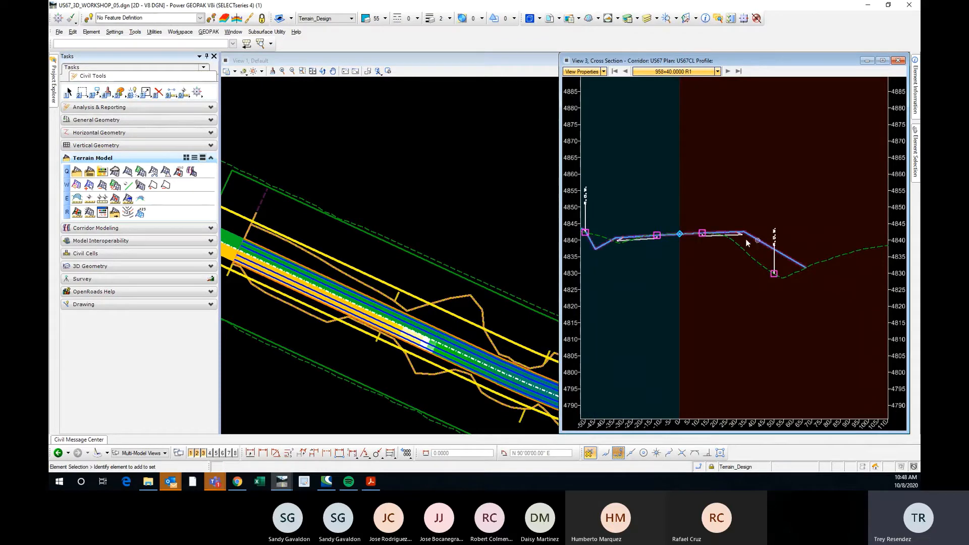
scroll(669, 232, "up", 3)
scroll(710, 220, "down", 3)
left_click(728, 72)
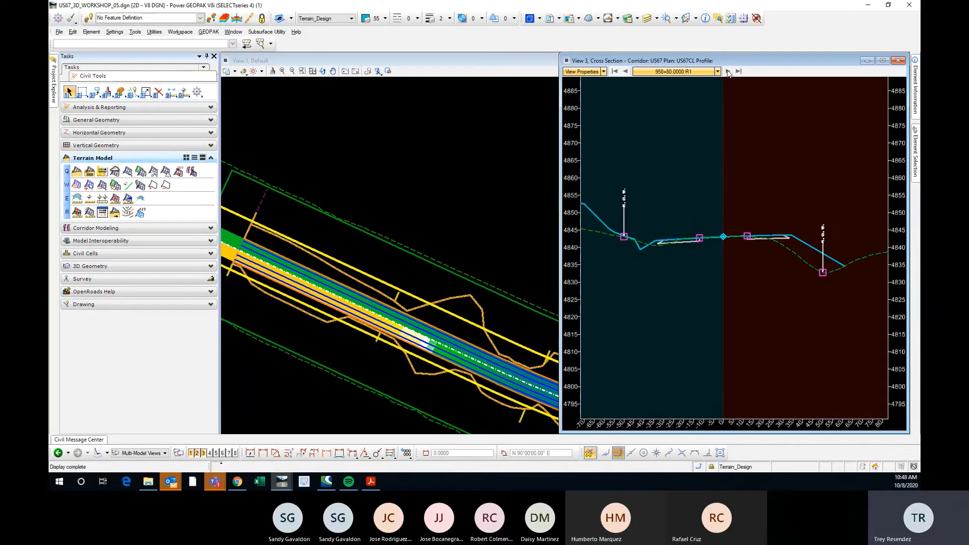
left_click(728, 72)
left_click(728, 72)
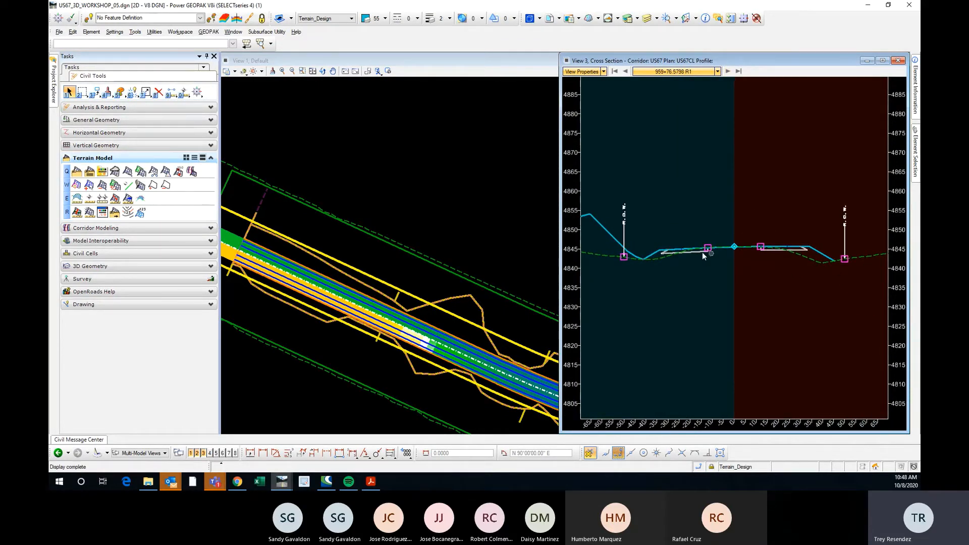
scroll(701, 252, "up", 6)
scroll(714, 246, "down", 2)
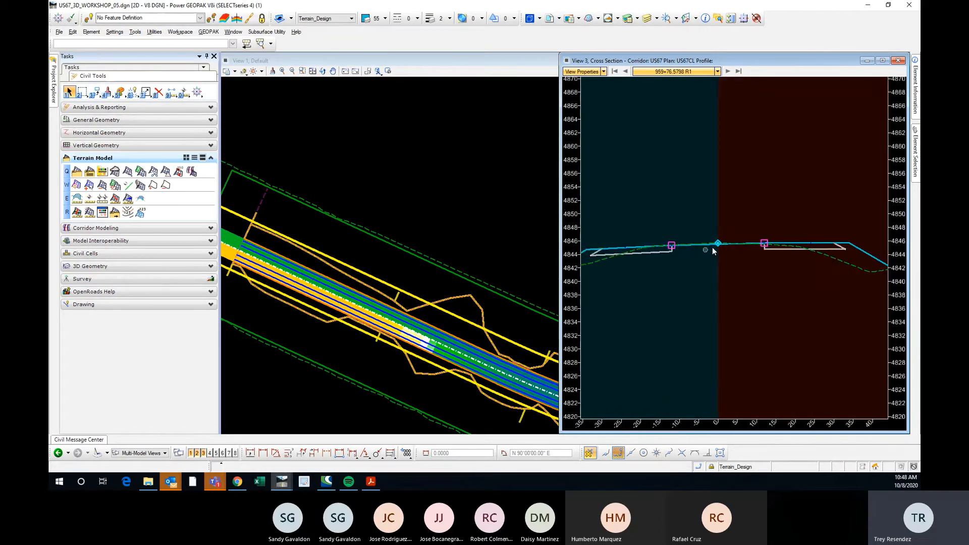
scroll(711, 242, "up", 8)
scroll(709, 242, "down", 5)
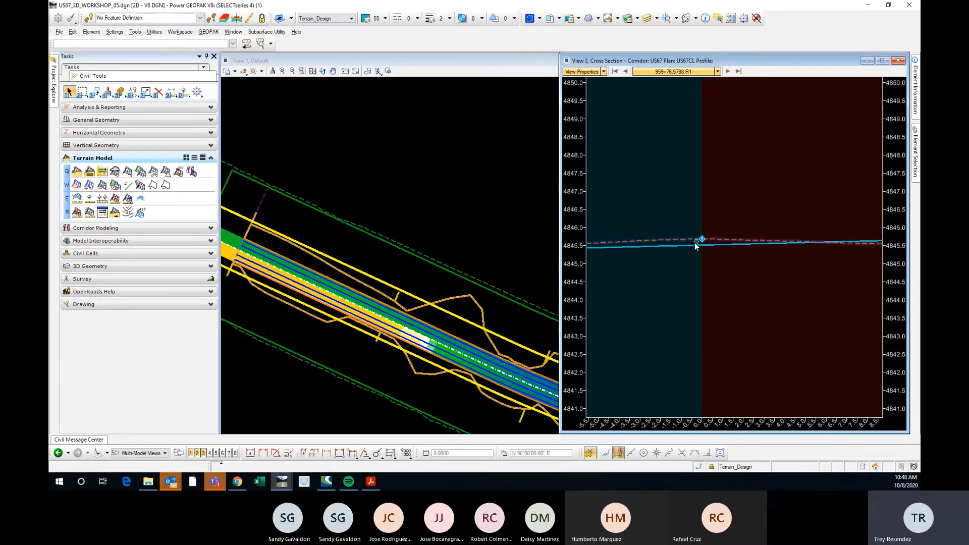
Examine the centerline and pavement in the US67 cross sections from station 960+40 to 968+40 and close the cross-section view.
left_click(727, 71)
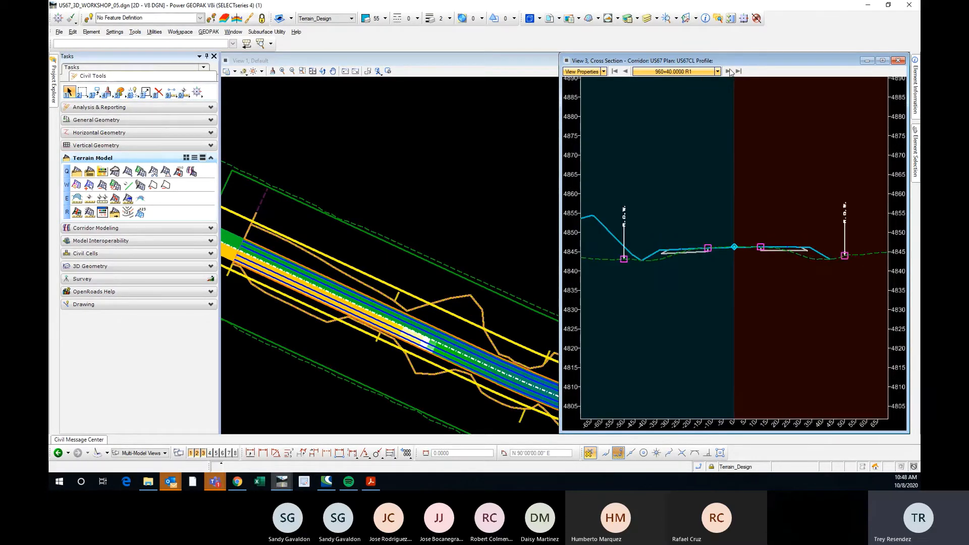
left_click(728, 71)
left_click(727, 71)
left_click(728, 71)
left_click(728, 71)
scroll(716, 257, "up", 6)
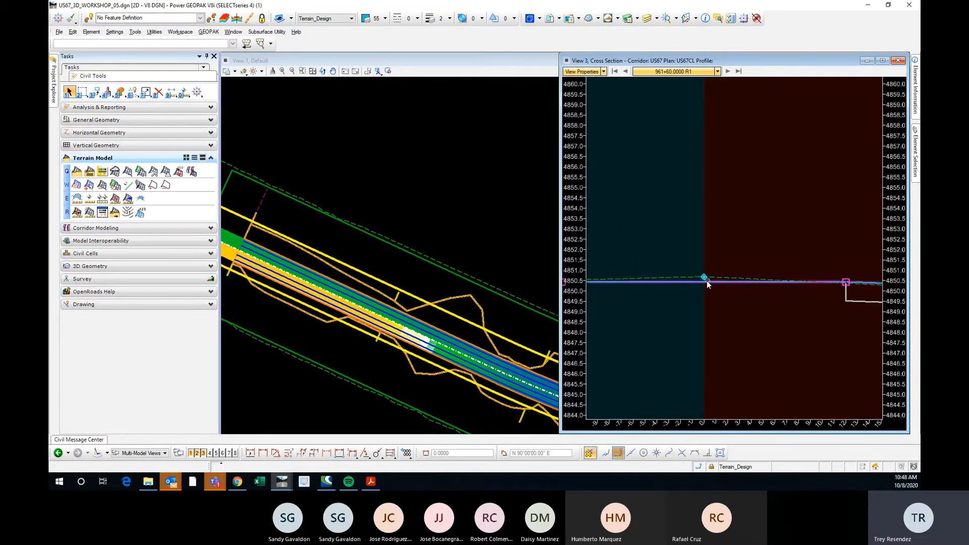
scroll(702, 262, "down", 4)
scroll(731, 250, "up", 4)
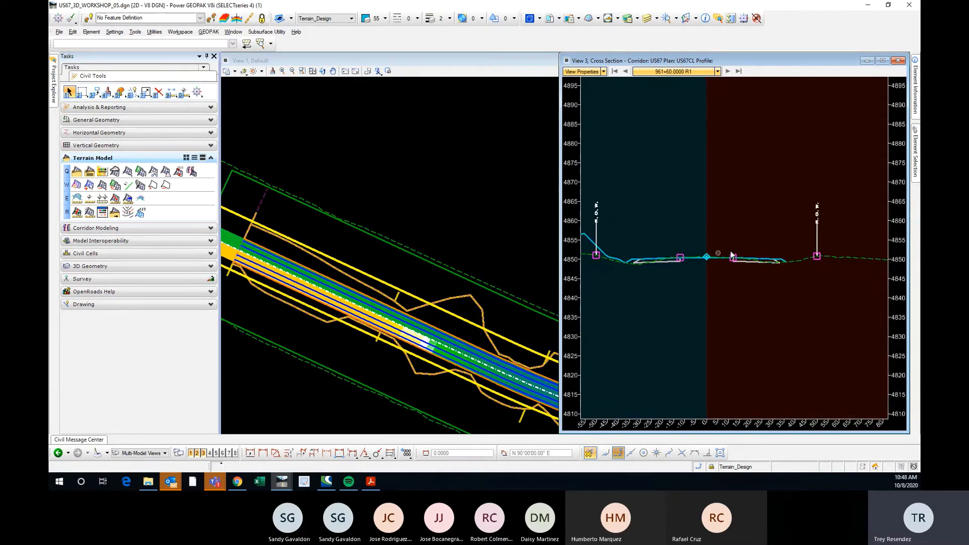
scroll(685, 268, "down", 2)
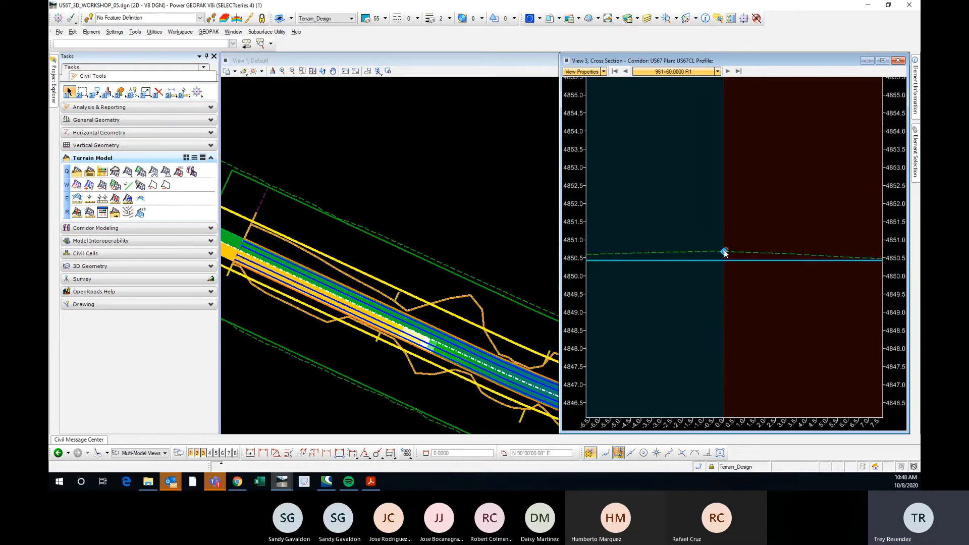
left_click(727, 71)
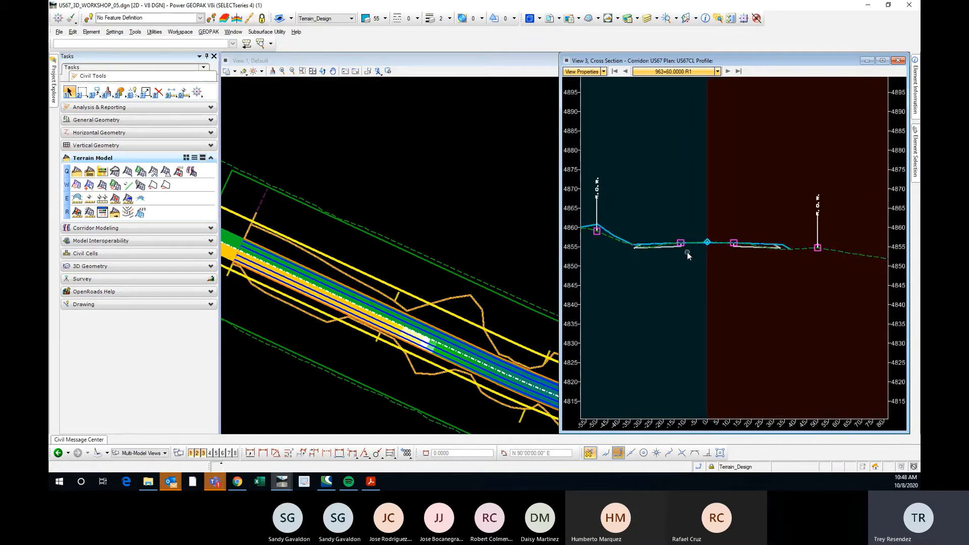
scroll(706, 250, "up", 2)
left_click(726, 72)
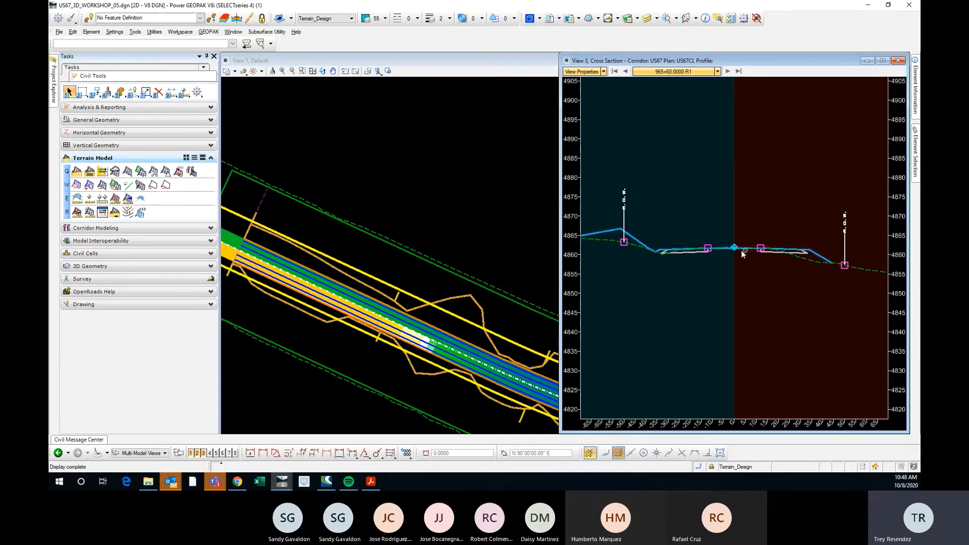
left_click(727, 72)
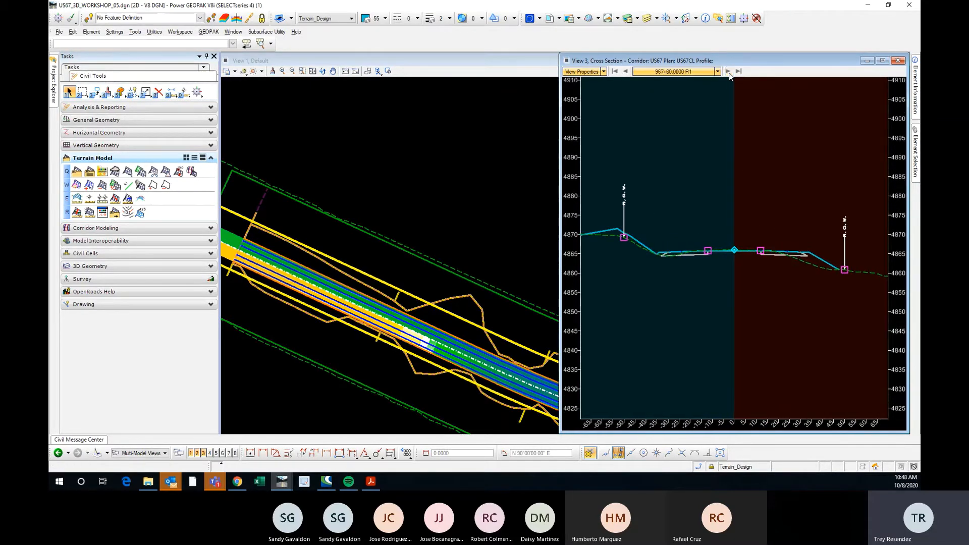
left_click(728, 73)
left_click(728, 72)
scroll(670, 253, "up", 2)
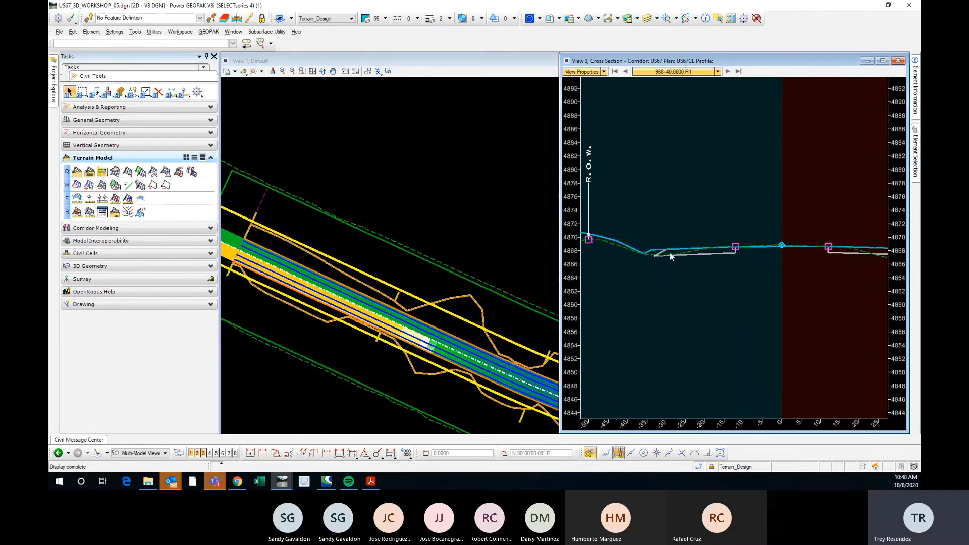
scroll(670, 255, "up", 2)
scroll(642, 249, "down", 4)
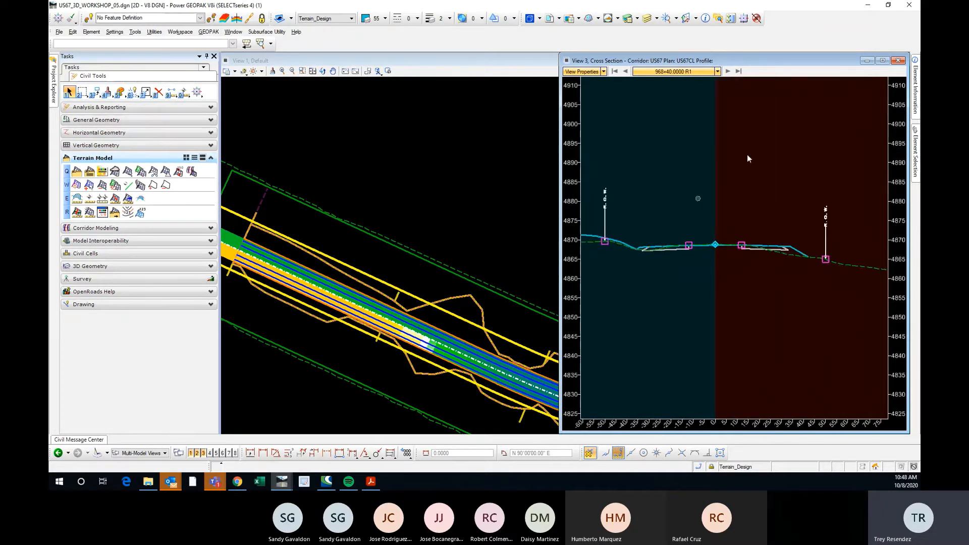
left_click(898, 61)
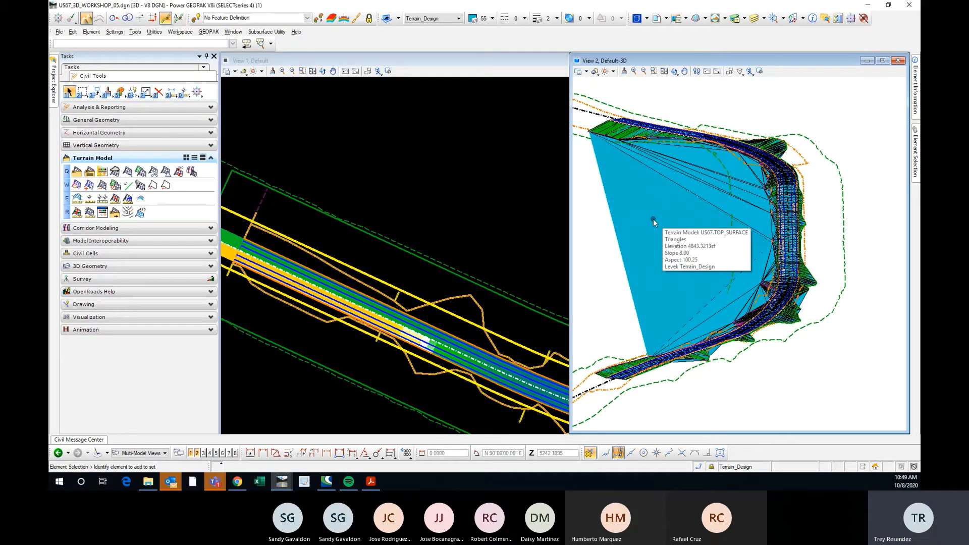
Examine the TOP_SURFACE terrain's triangles along the corridor curve and across its inside in the Default-3D view.
scroll(809, 277, "up", 4)
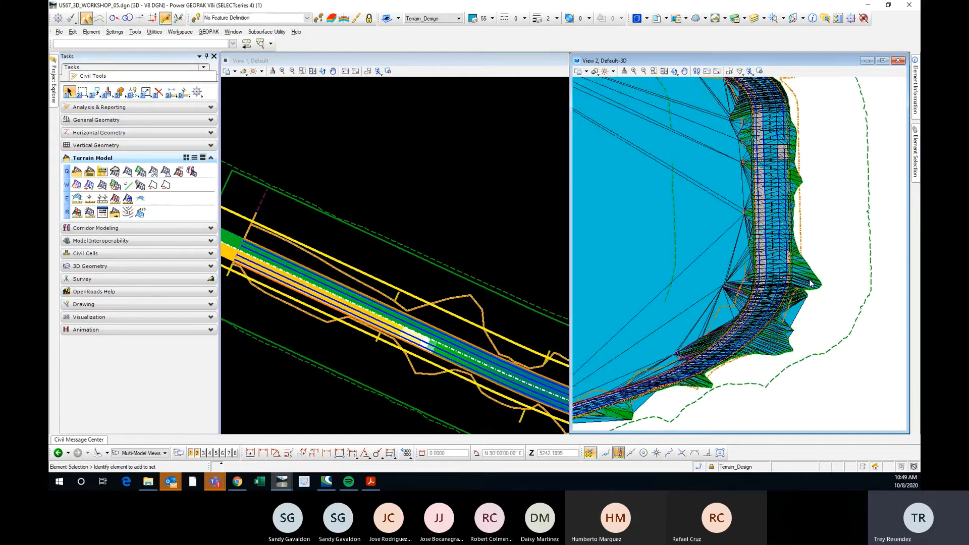
scroll(809, 277, "down", 4)
scroll(814, 232, "up", 3)
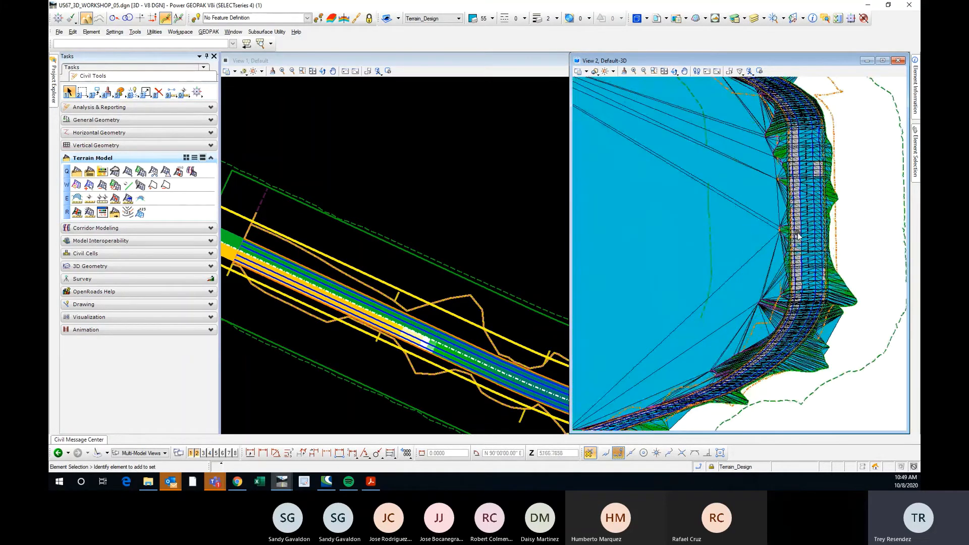
scroll(814, 232, "down", 3)
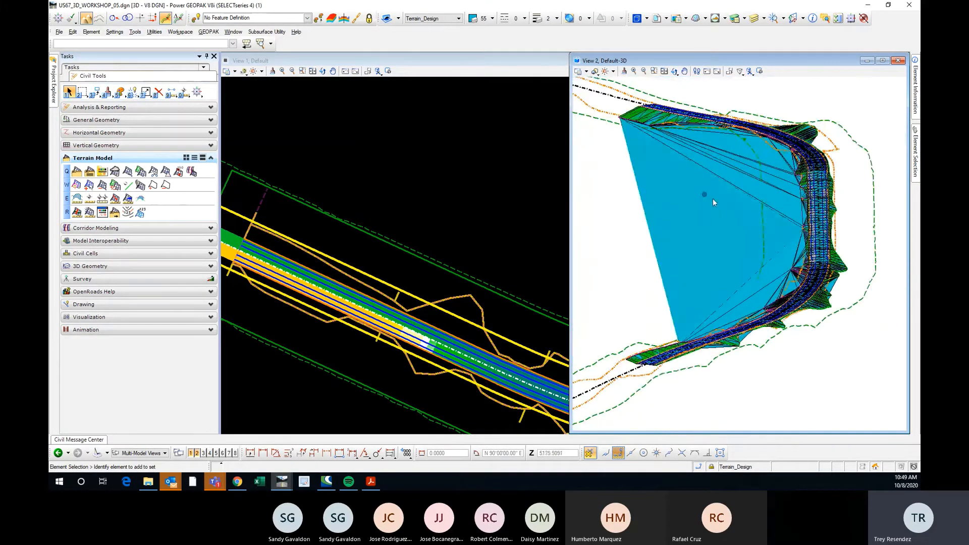
Reopen the US67 cross-section view at station 968+40 and compare the terrain surface with the pavement layers on the positive-offset side.
left_click(204, 453)
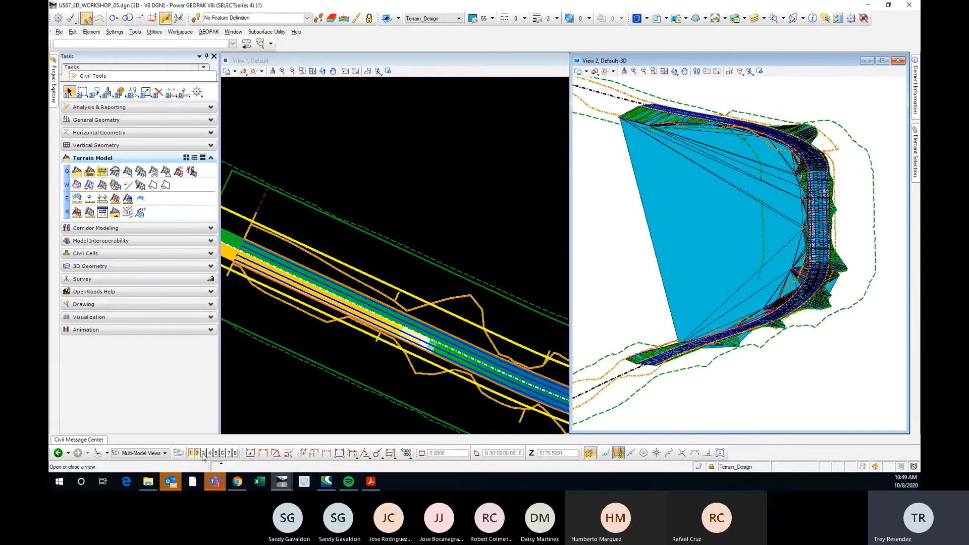
scroll(761, 232, "up", 2)
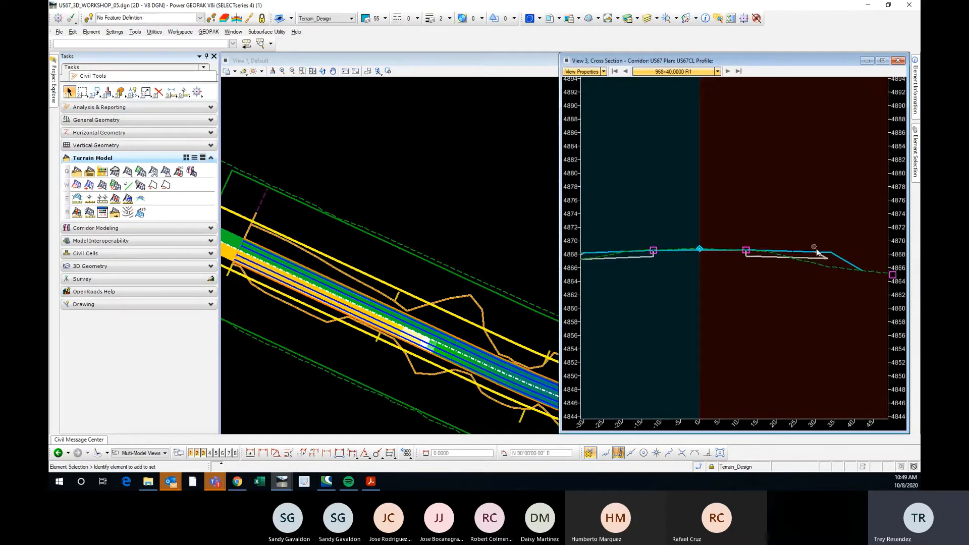
scroll(813, 258, "up", 2)
scroll(812, 254, "up", 1)
scroll(753, 241, "down", 1)
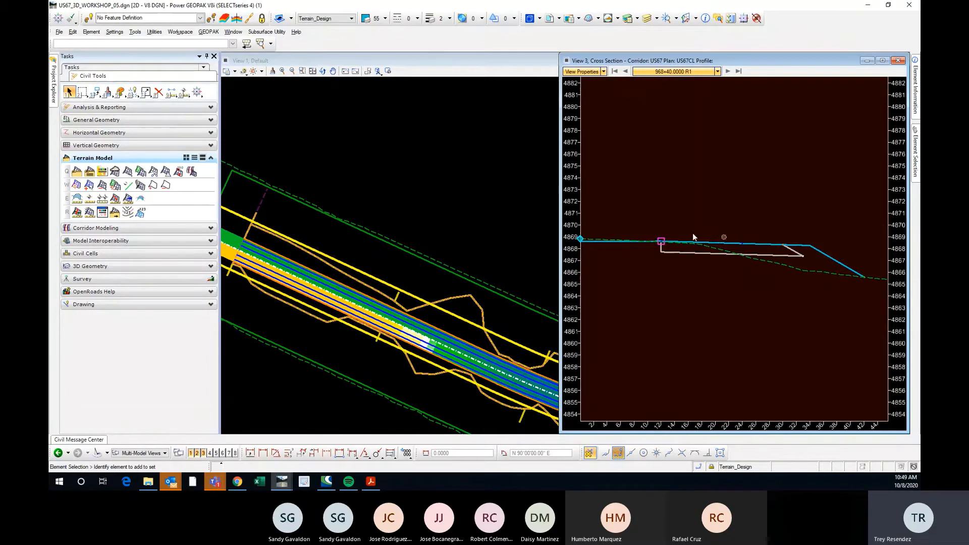
scroll(727, 235, "up", 2)
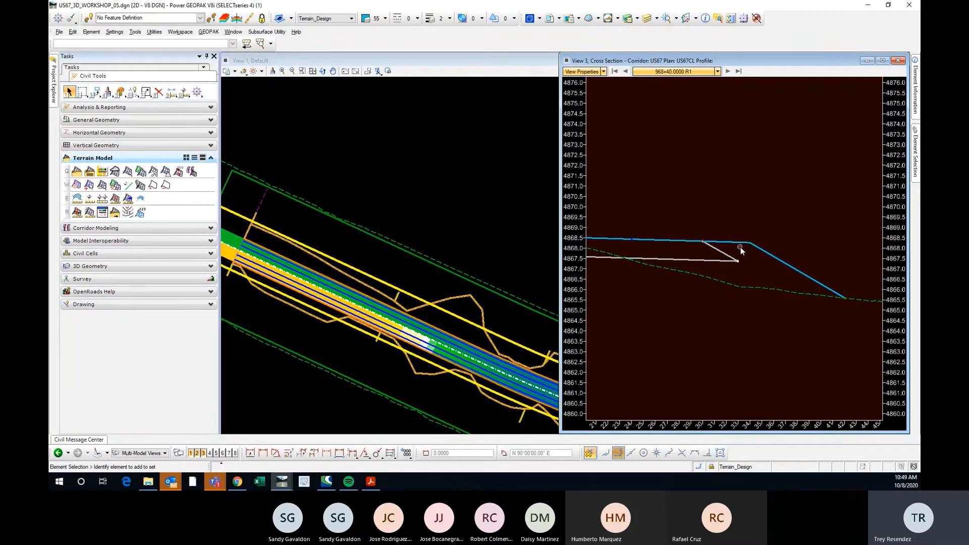
scroll(750, 249, "down", 3)
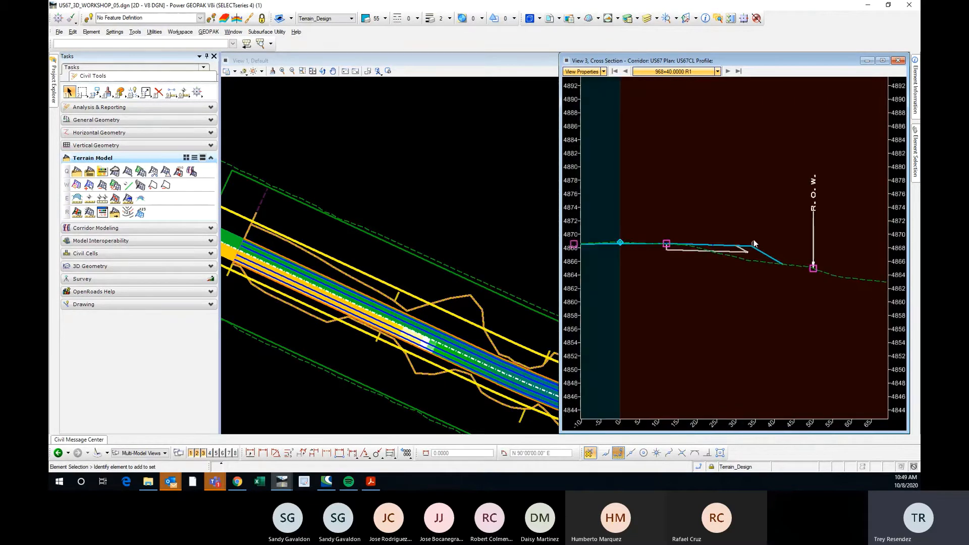
Examine the shoulder edge and side slope at station 968+40 out to the R.O.W. line and close the cross-section view.
scroll(740, 246, "up", 3)
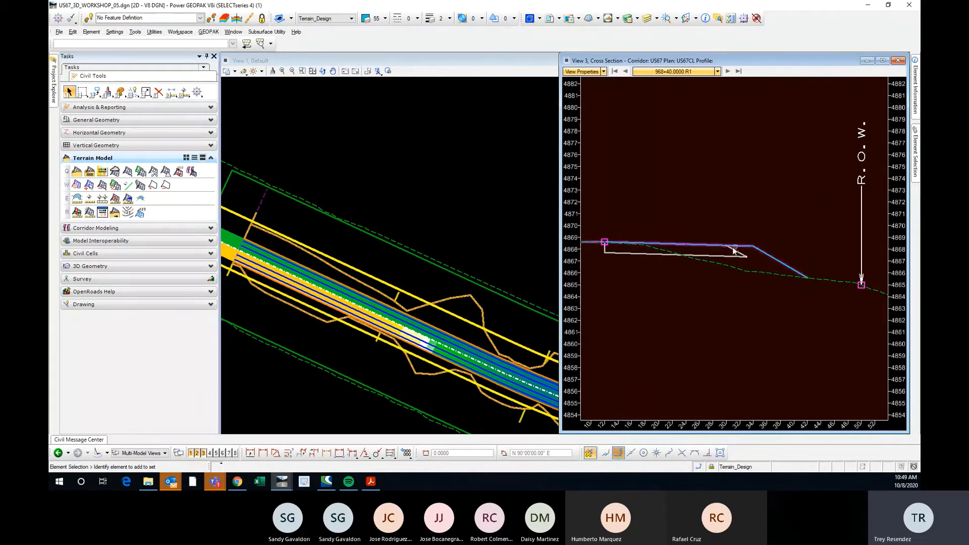
scroll(658, 225, "down", 3)
scroll(786, 271, "up", 3)
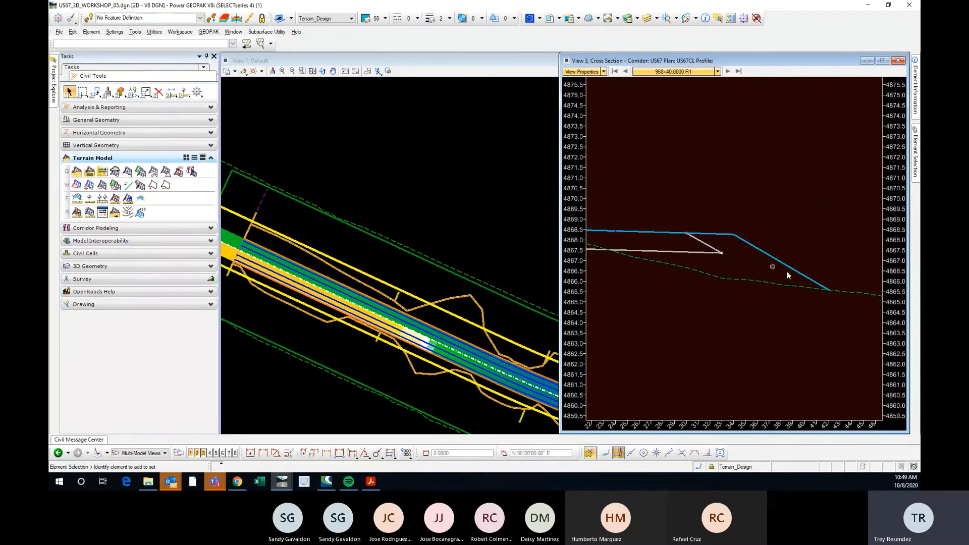
scroll(686, 232, "down", 3)
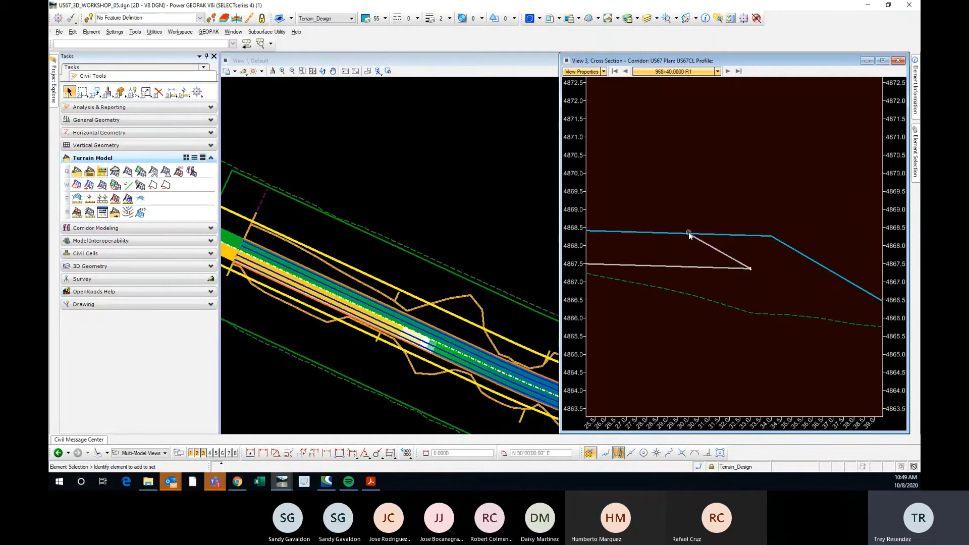
scroll(768, 262, "down", 10)
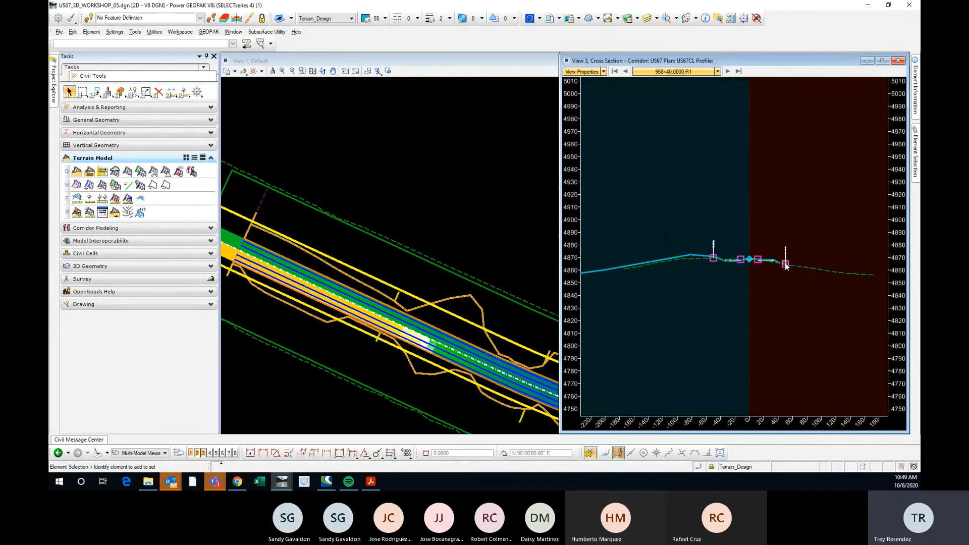
scroll(730, 263, "down", 2)
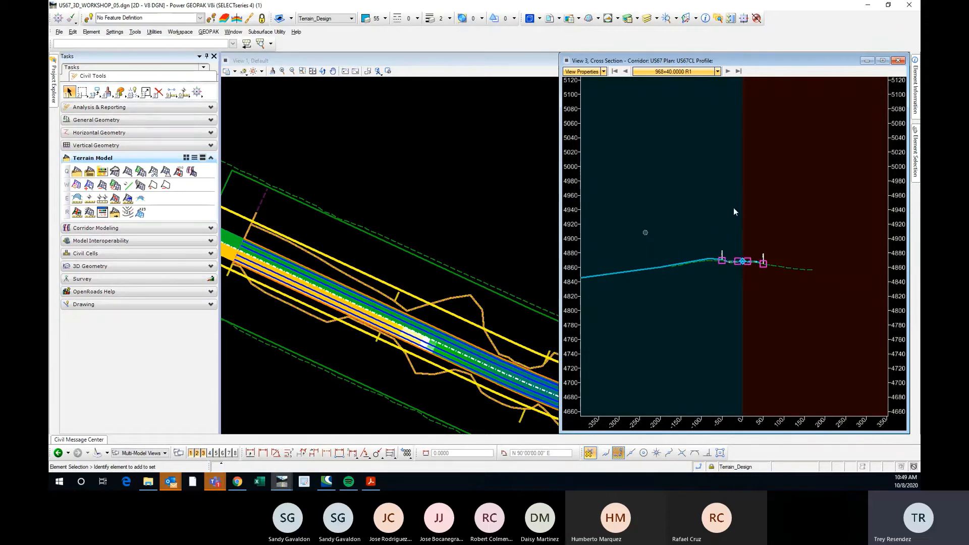
left_click(898, 61)
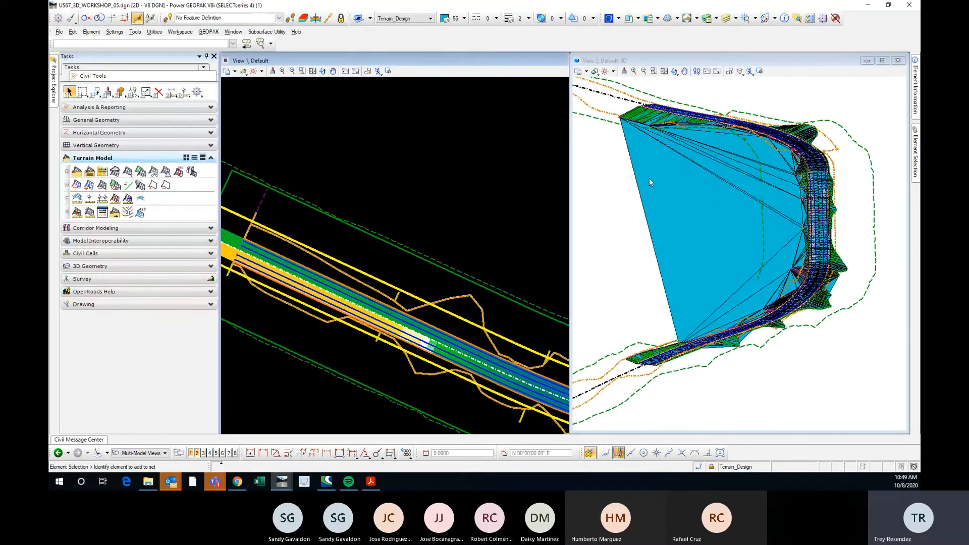
Select the US67.TOP_SURFACE terrain model, inspect its triangles around the curve in a rotated 3D view, and check its Export Terrain Model tool.
left_click(669, 182)
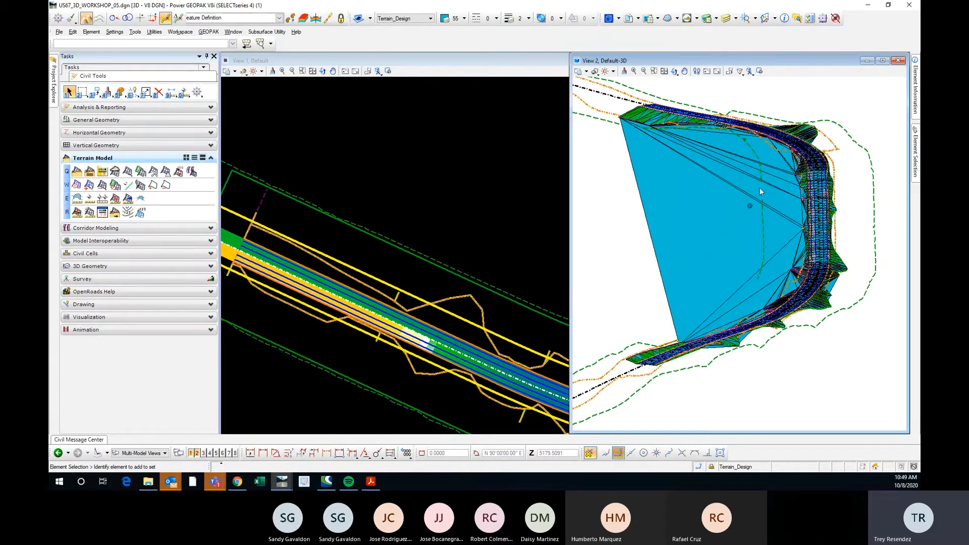
scroll(791, 216, "up", 4)
scroll(637, 191, "down", 4)
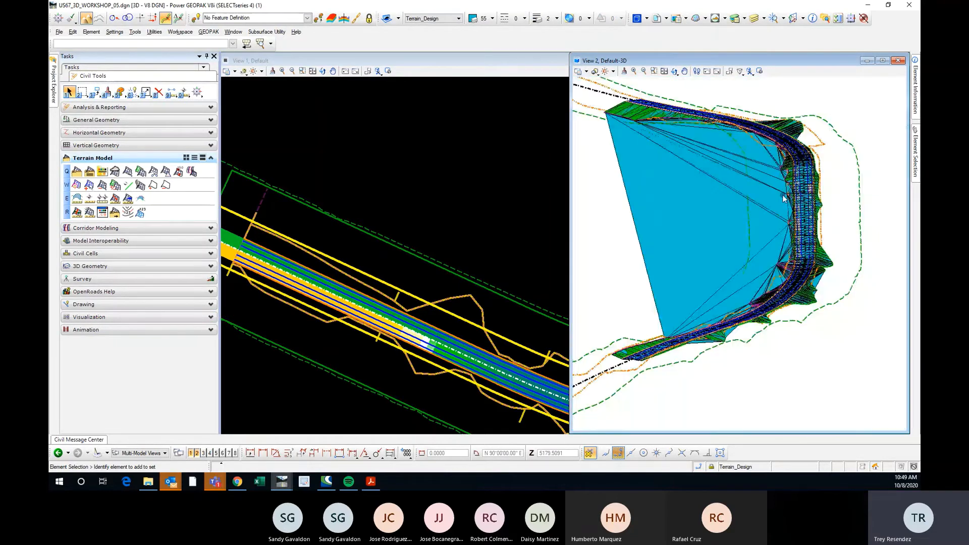
left_click(682, 199)
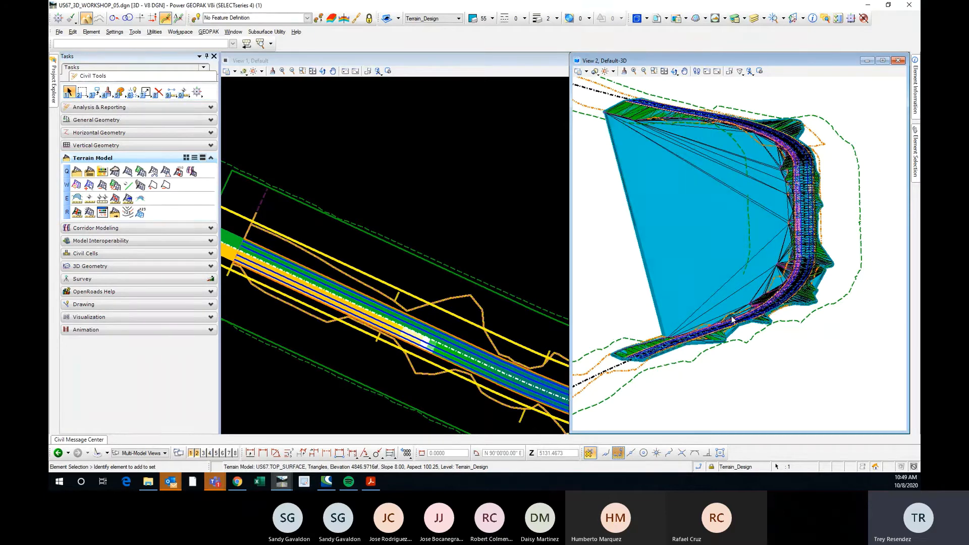
scroll(618, 330, "up", 4)
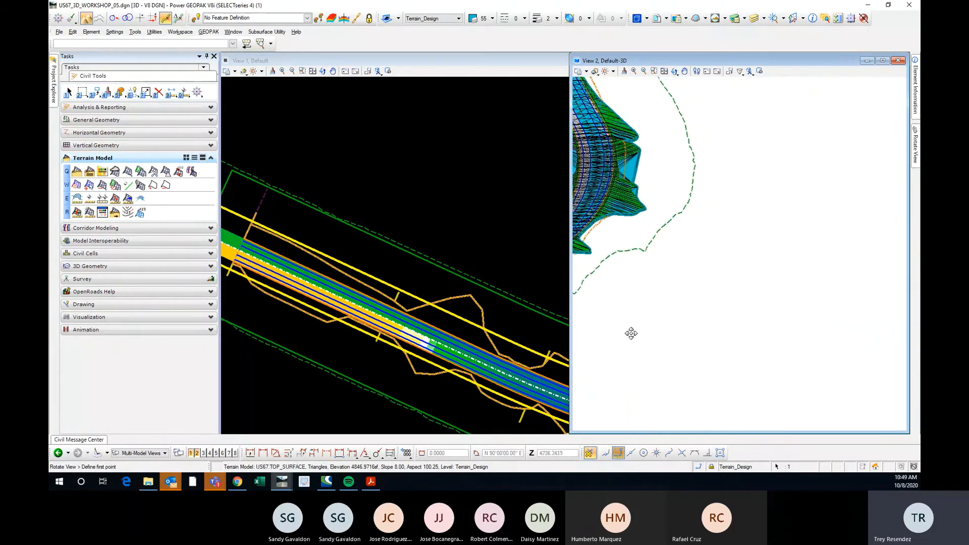
scroll(839, 297, "down", 6)
scroll(768, 244, "up", 8)
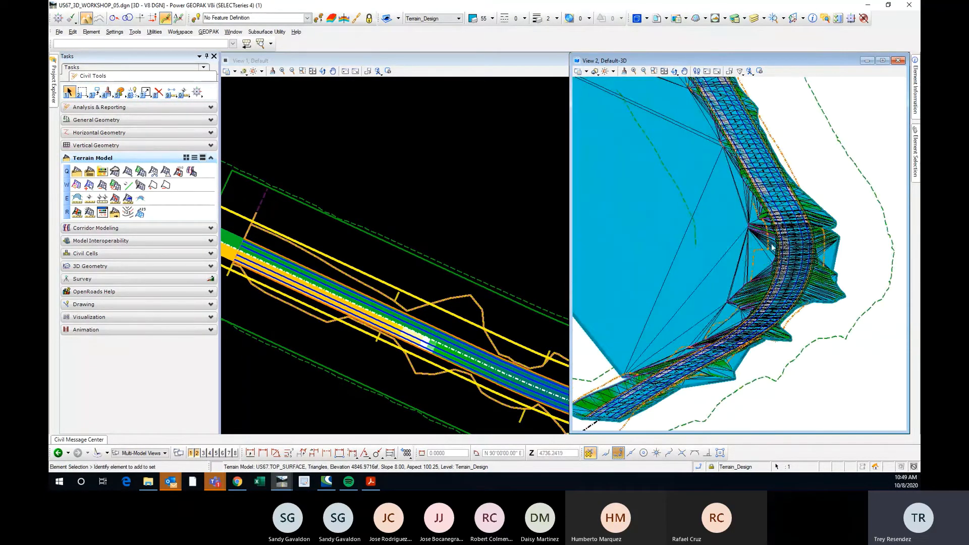
scroll(739, 280, "down", 4)
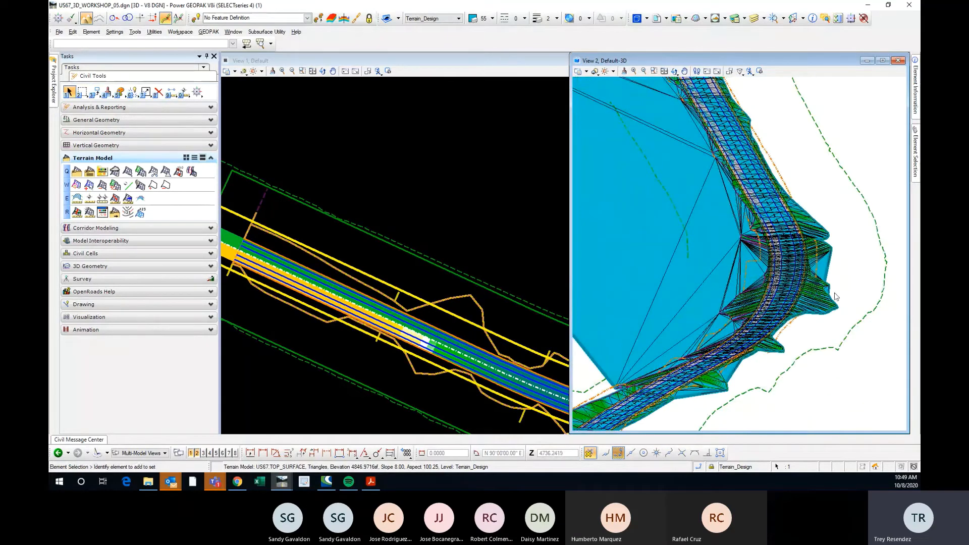
scroll(766, 218, "down", 2)
scroll(711, 172, "up", 3)
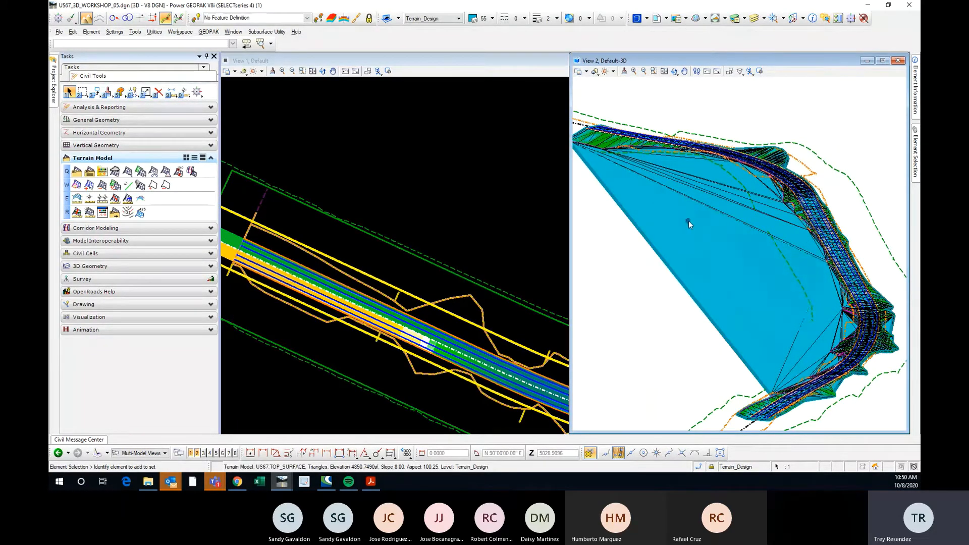
mouse_move(688, 221)
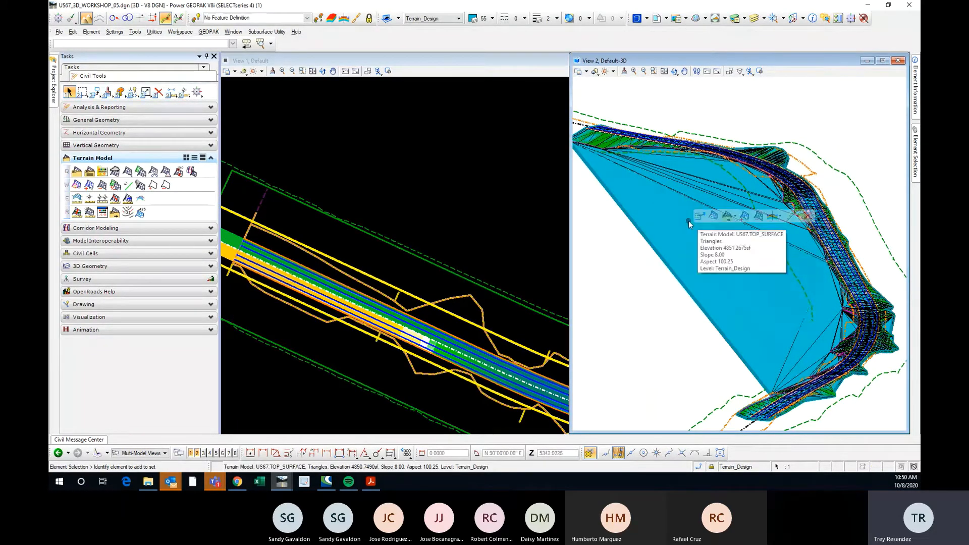
left_click(736, 220)
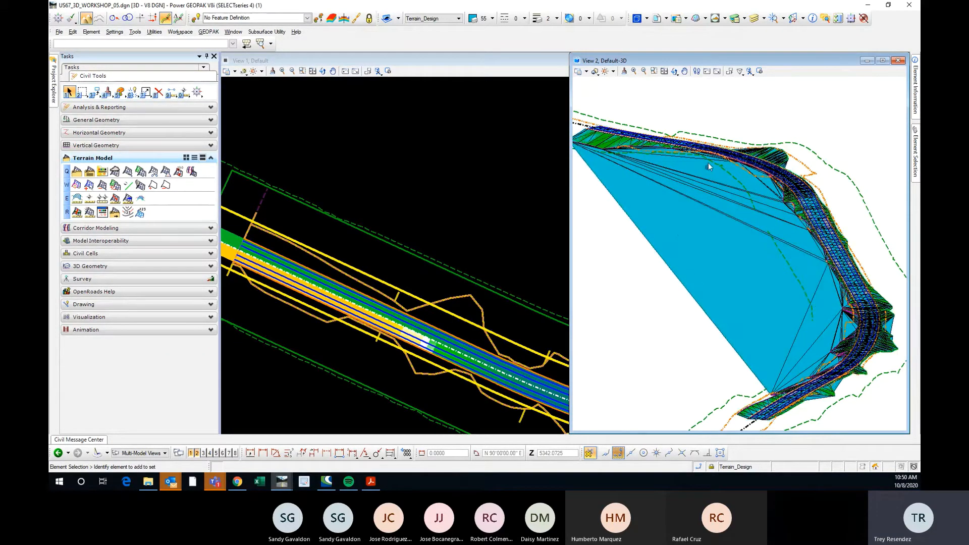
Examine the terrain's outer boundary and the triangles across the pavement and side slopes at the curve.
scroll(708, 163, "down", 1)
scroll(653, 226, "up", 1)
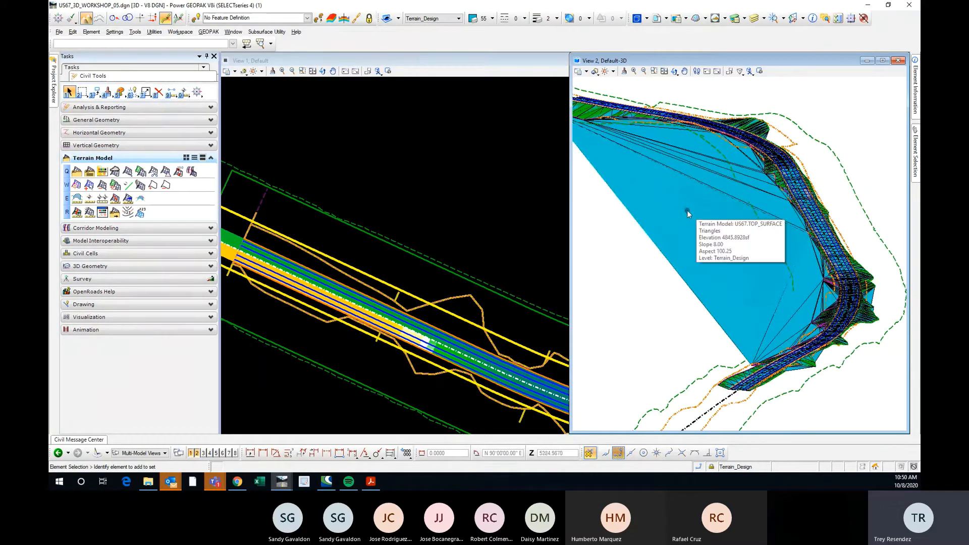
scroll(677, 210, "down", 1)
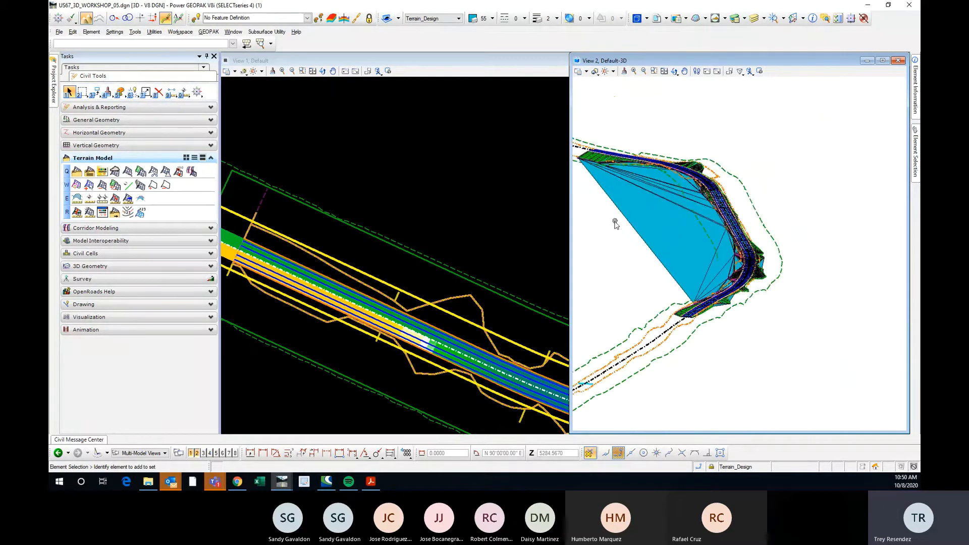
scroll(744, 252, "up", 3)
scroll(718, 244, "up", 1)
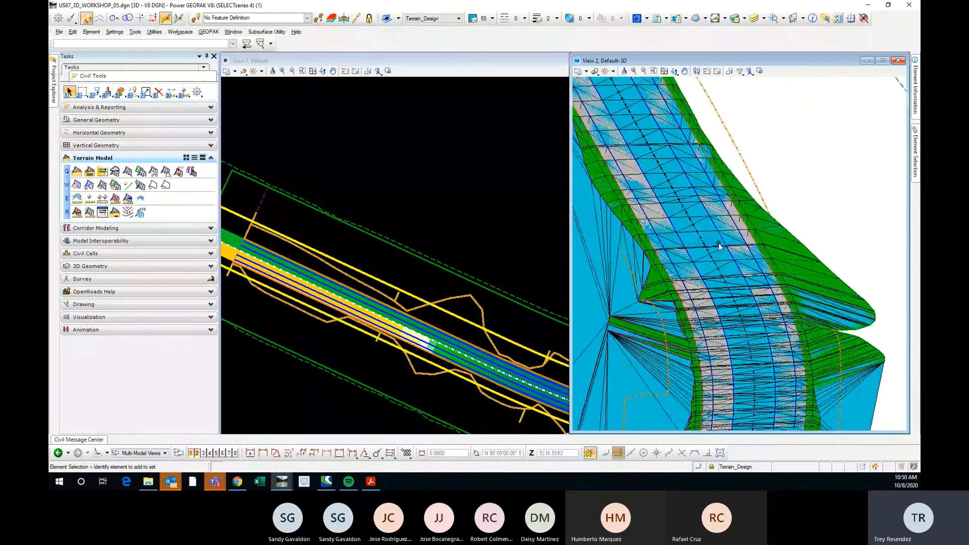
scroll(719, 245, "down", 2)
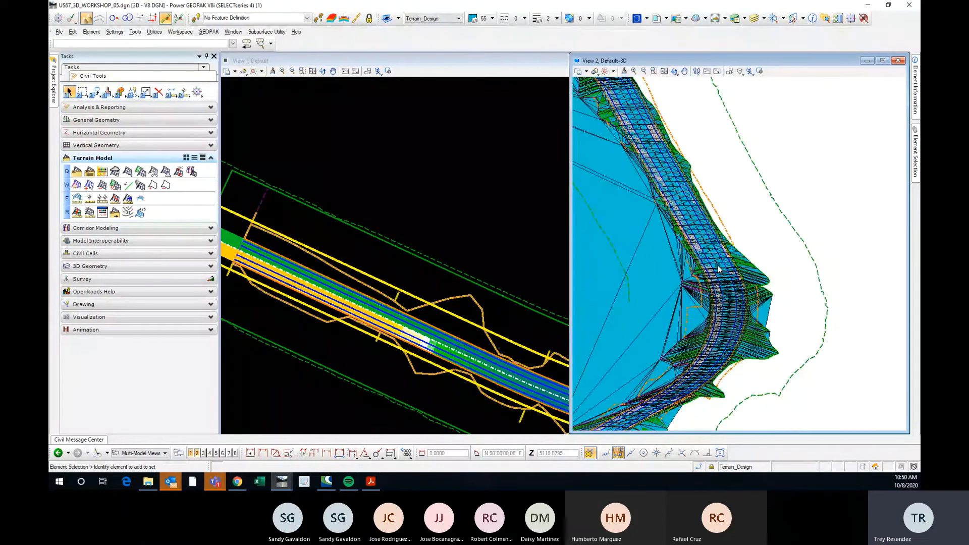
scroll(719, 269, "up", 3)
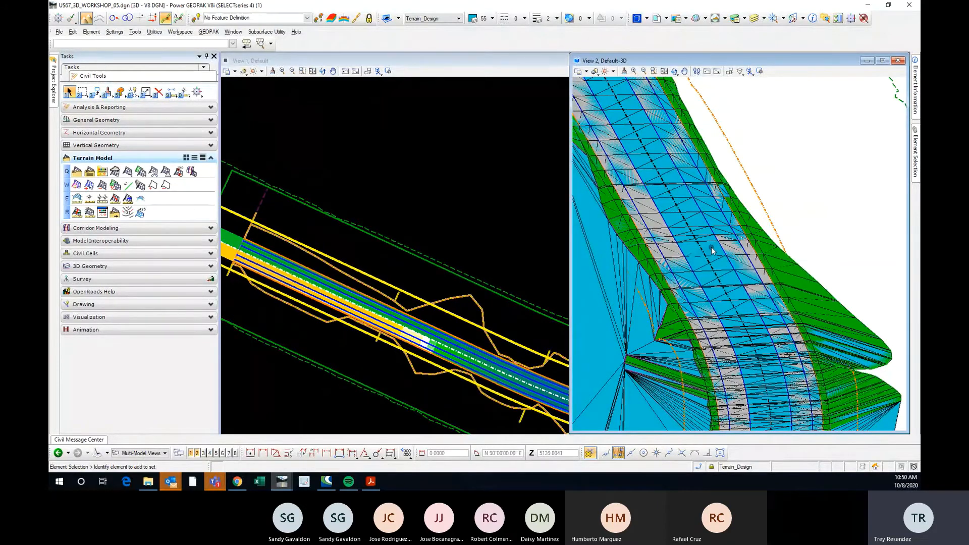
Read the TOP_SURFACE terrain's elevation, slope and aspect at several points on the pavement beside the centerline.
scroll(712, 256, "up", 3)
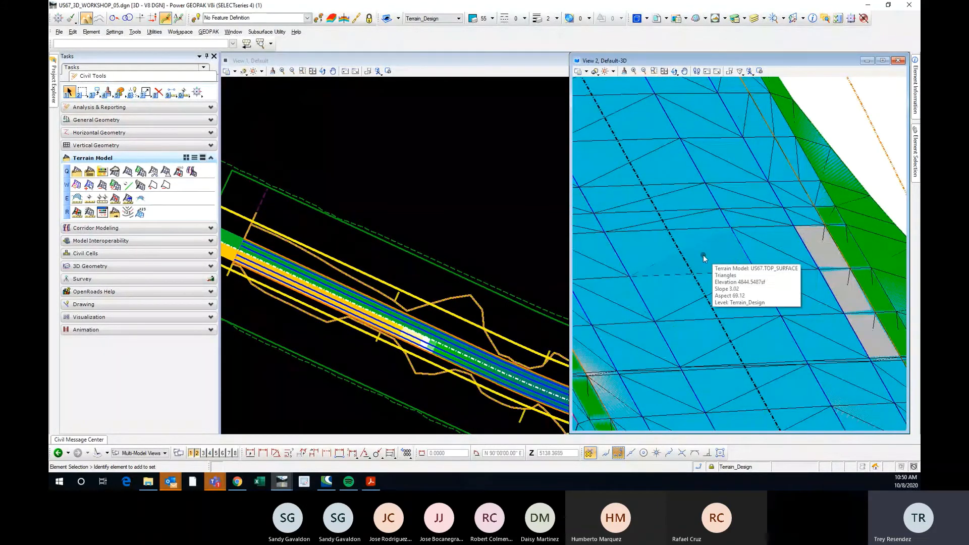
mouse_move(695, 258)
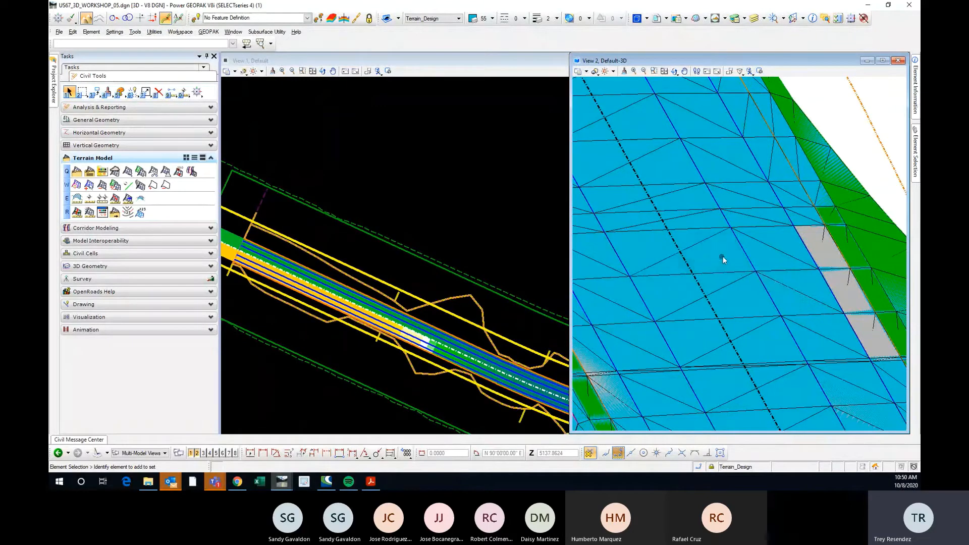
mouse_move(772, 245)
mouse_move(758, 190)
mouse_move(743, 152)
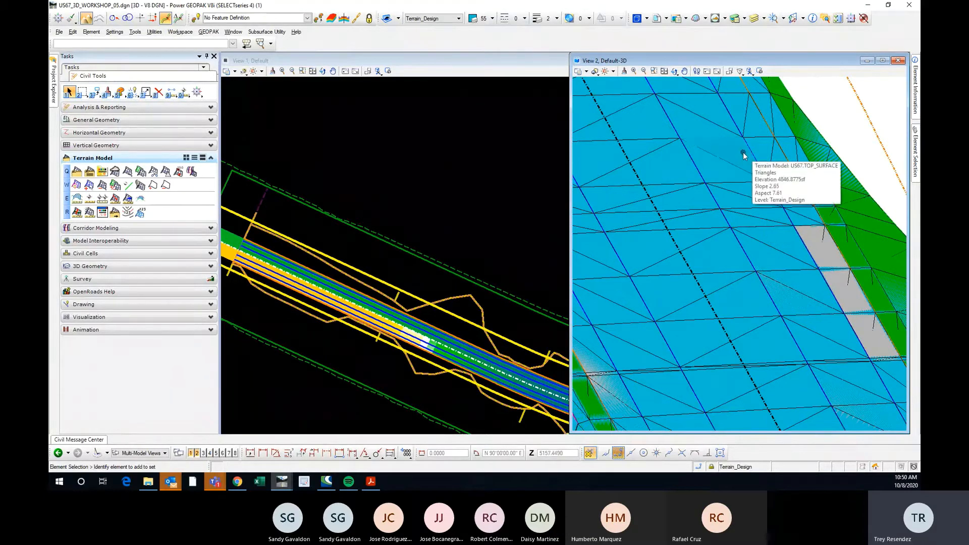
Close the 3D view and turn on the display of the US67_3D_WORKSHOP_05.dgn Default-3D reference in the plan view.
left_click(897, 60)
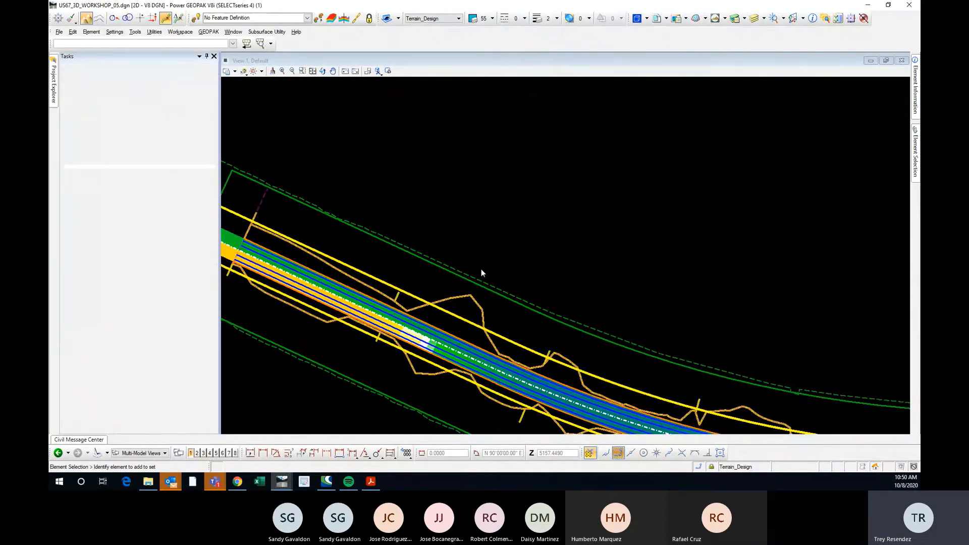
scroll(370, 207, "down", 3)
scroll(607, 261, "up", 2)
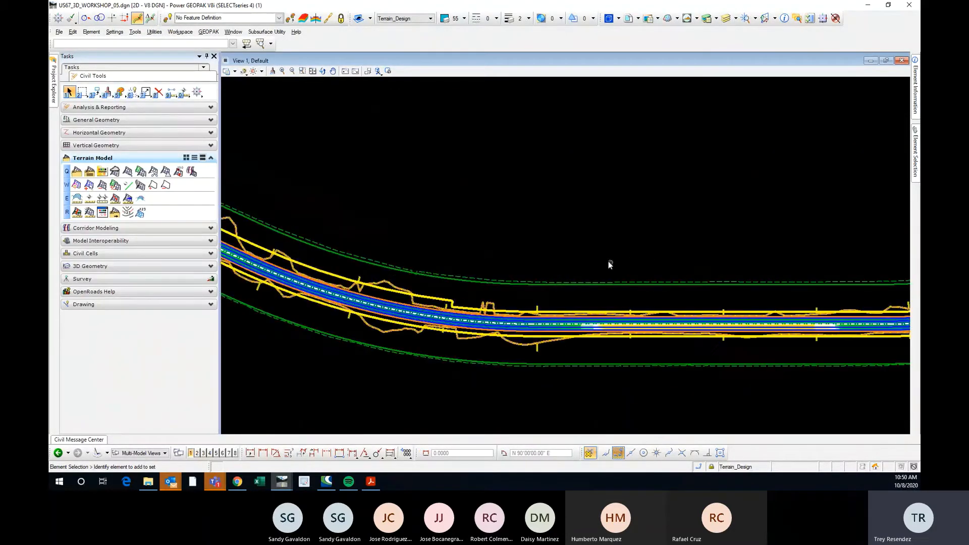
left_click(726, 18)
left_click(760, 75)
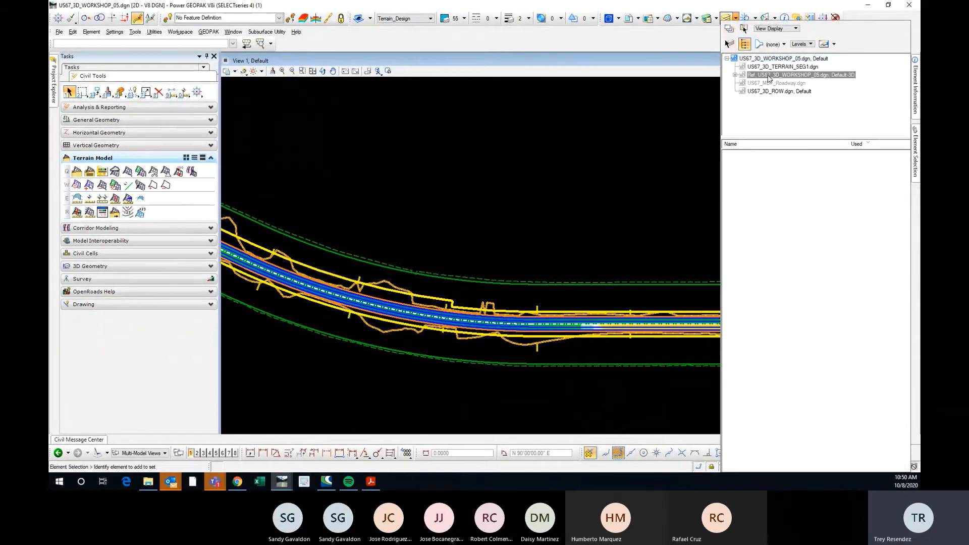
right_click(772, 72)
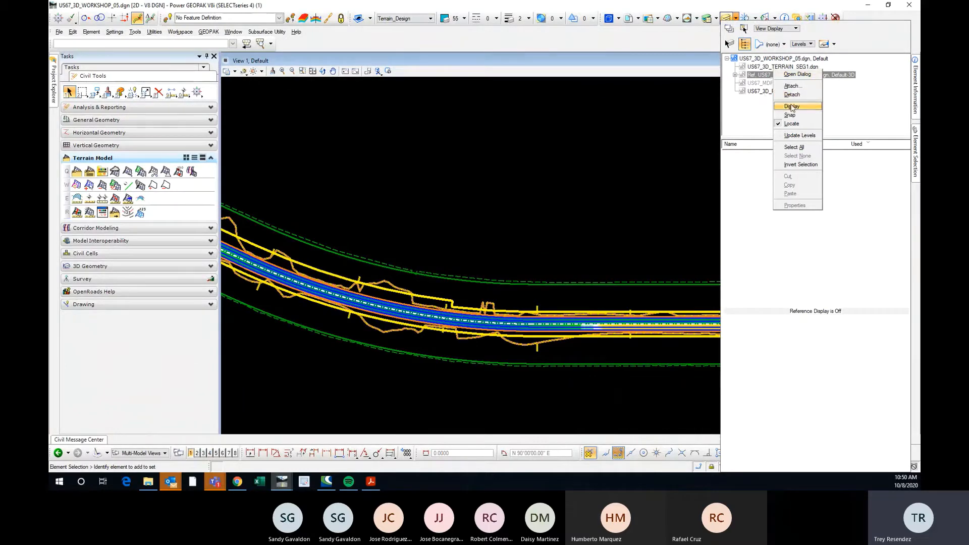
left_click(791, 106)
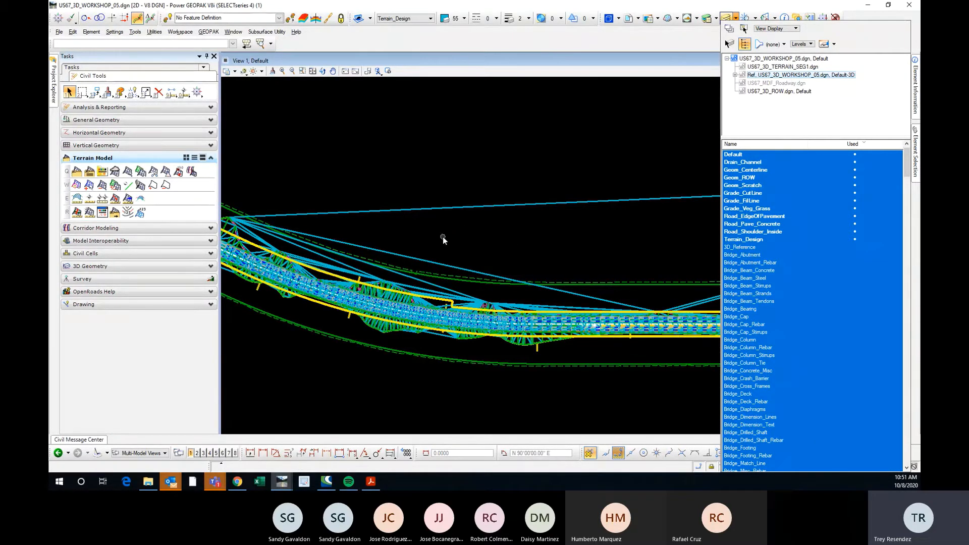
Set the US67.TOP_SURFACE terrain's feature definition to Design_Contours from the Terrain Display group.
scroll(423, 245, "down", 2)
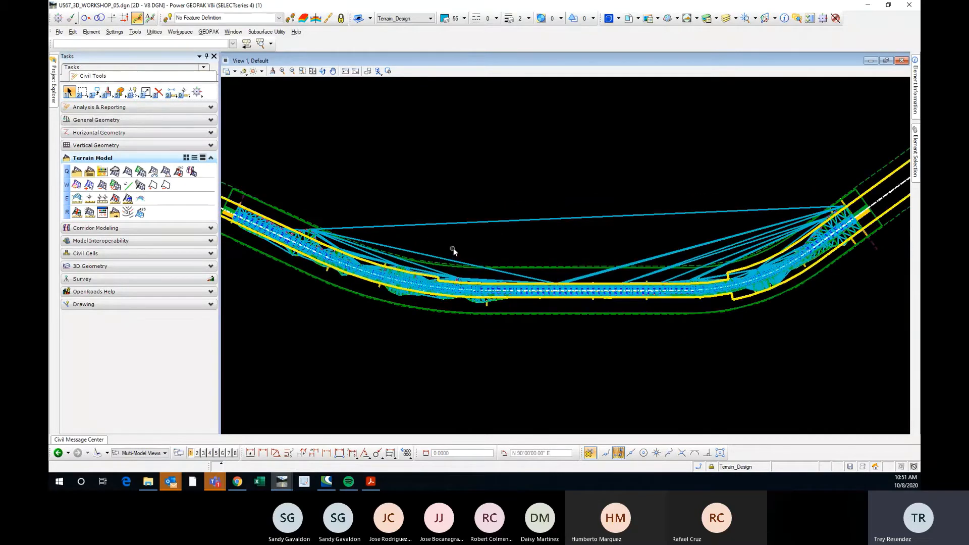
left_click(495, 221)
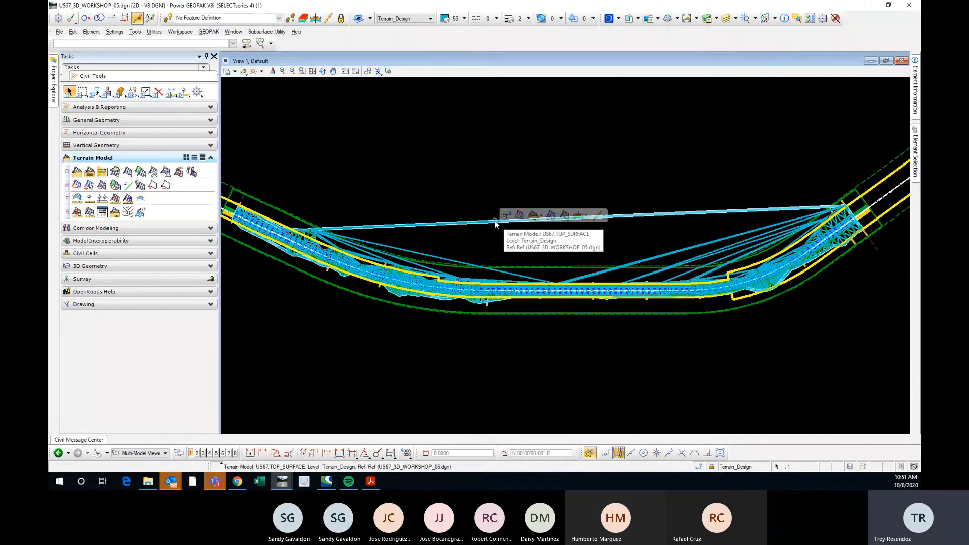
left_click(507, 216)
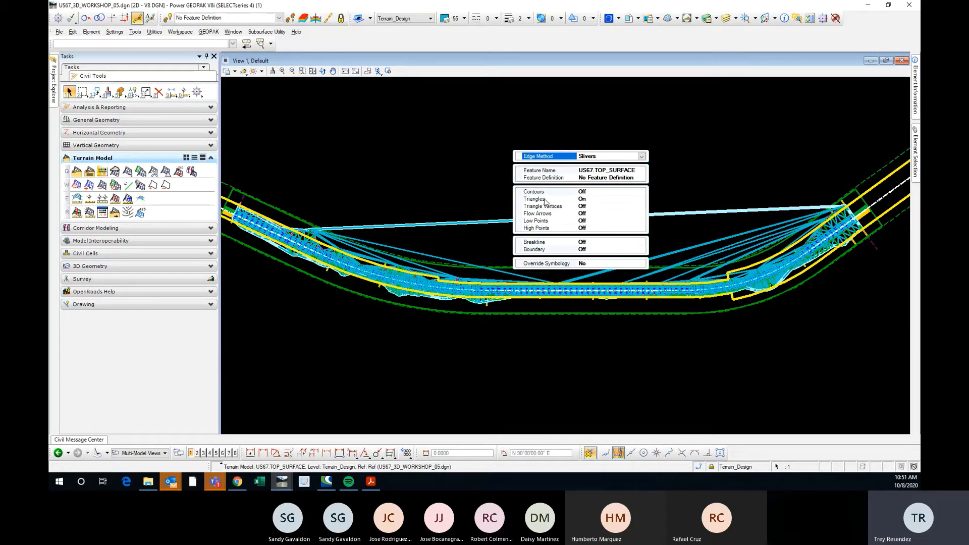
mouse_move(488, 220)
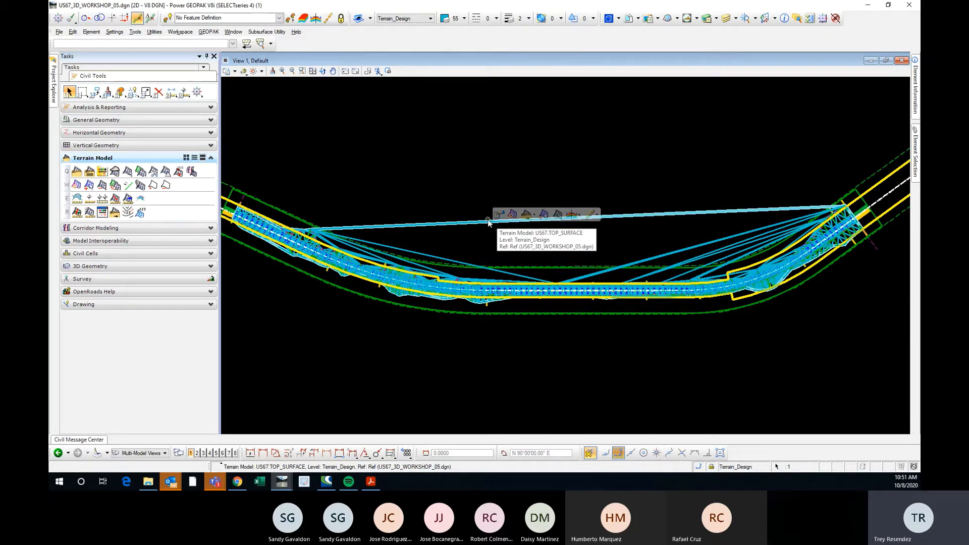
left_click(499, 215)
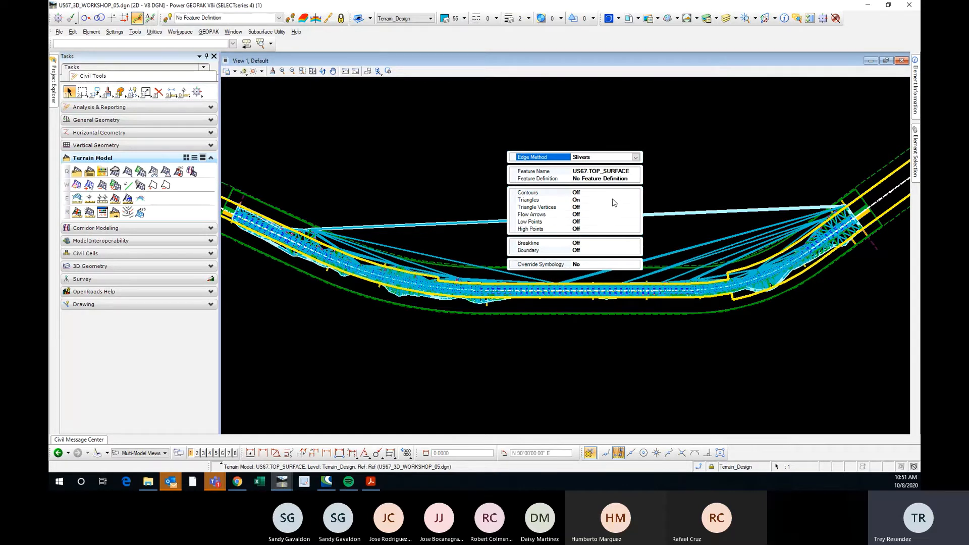
left_click(631, 179)
left_click(635, 178)
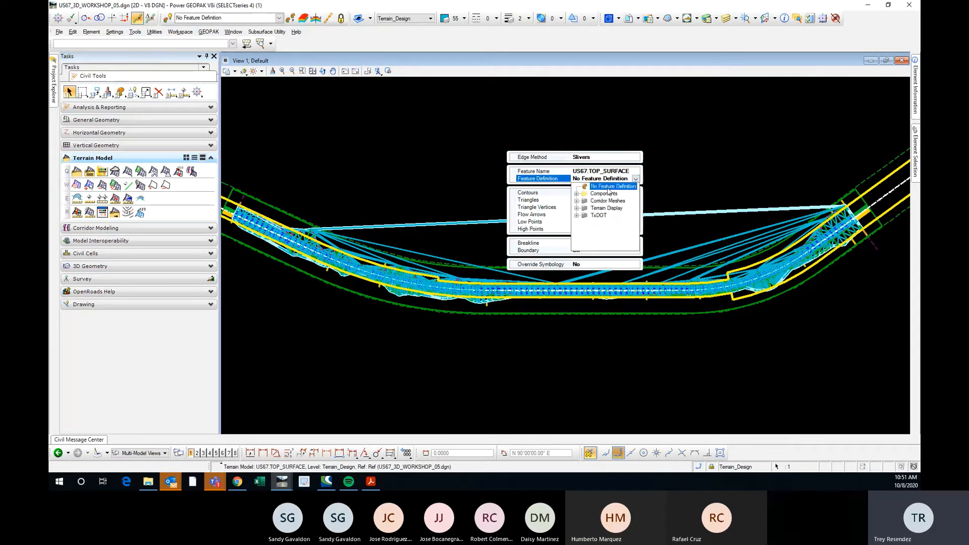
left_click(578, 208)
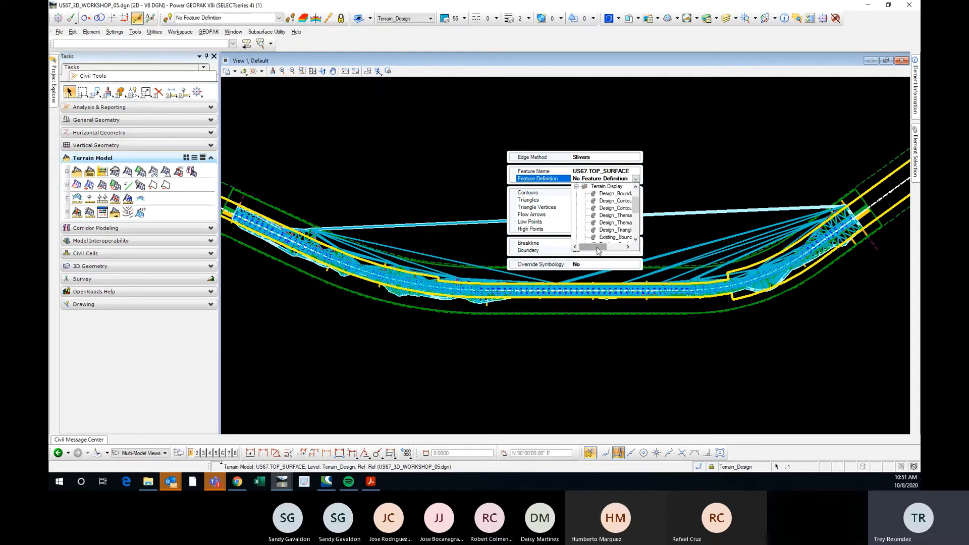
left_click(606, 201)
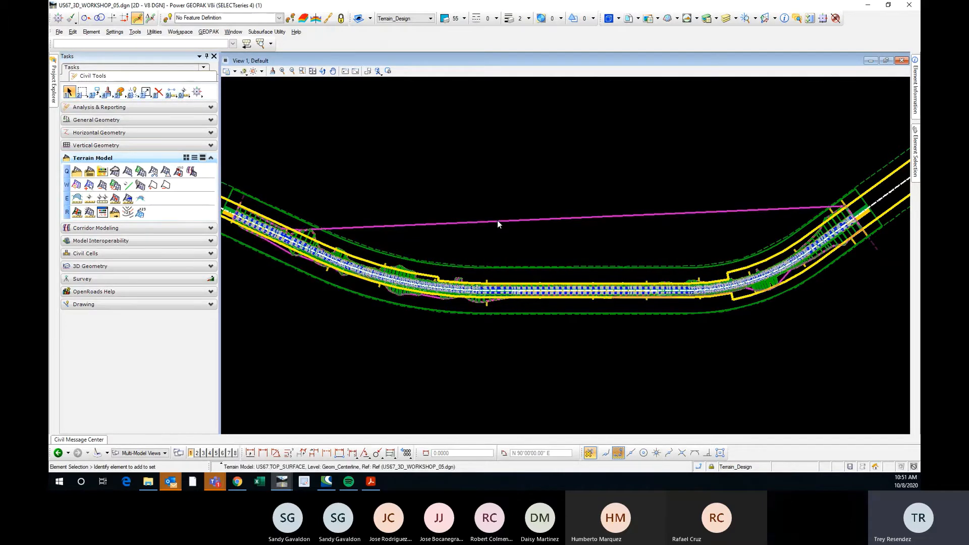
Check the level list of US67_3D_WORKSHOP_05.dgn and undo the terrain's feature definition change.
mouse_move(498, 220)
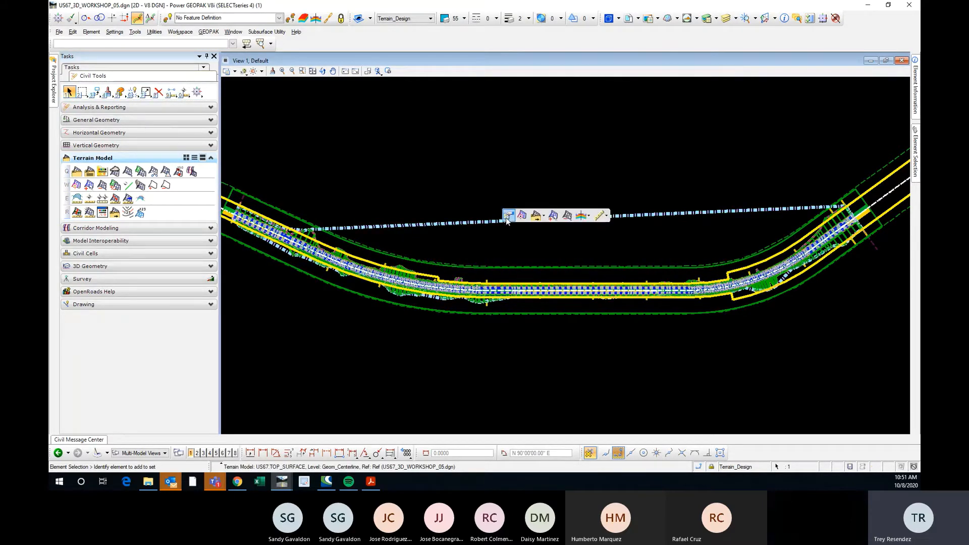
left_click(442, 222)
mouse_move(442, 227)
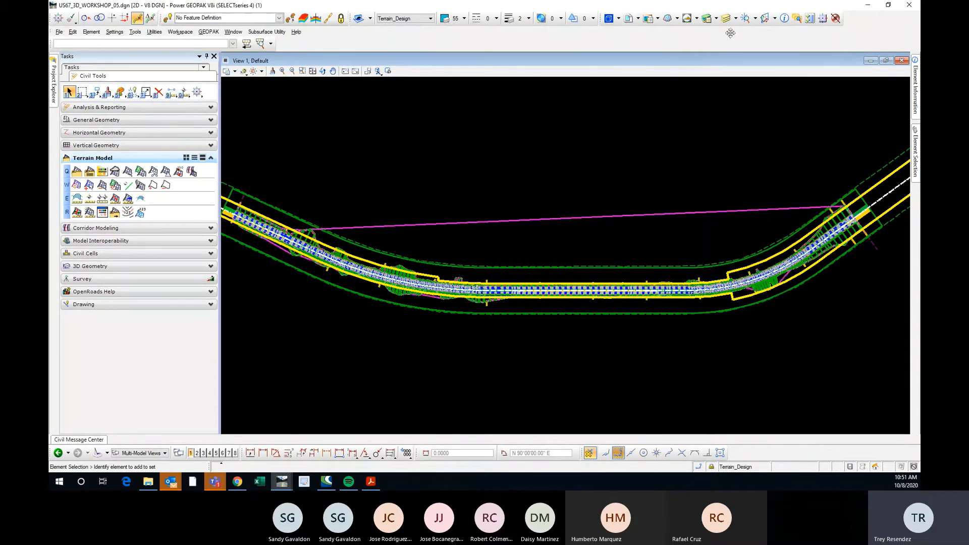
left_click(725, 19)
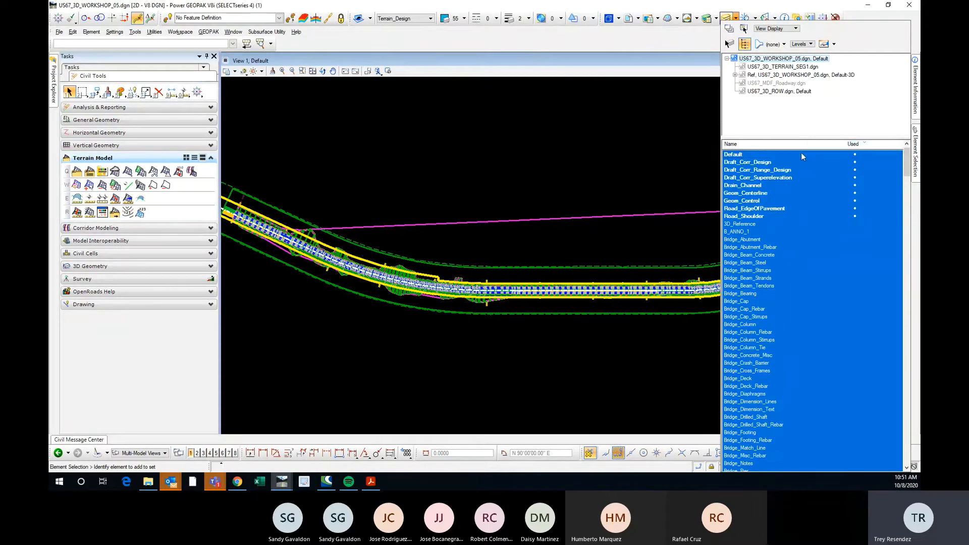
left_click(463, 189)
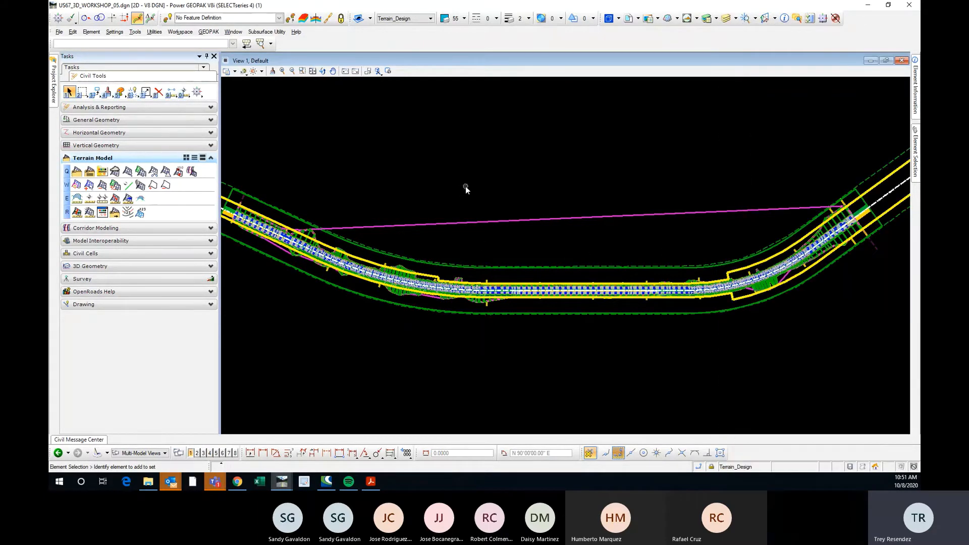
key("ctrl+z")
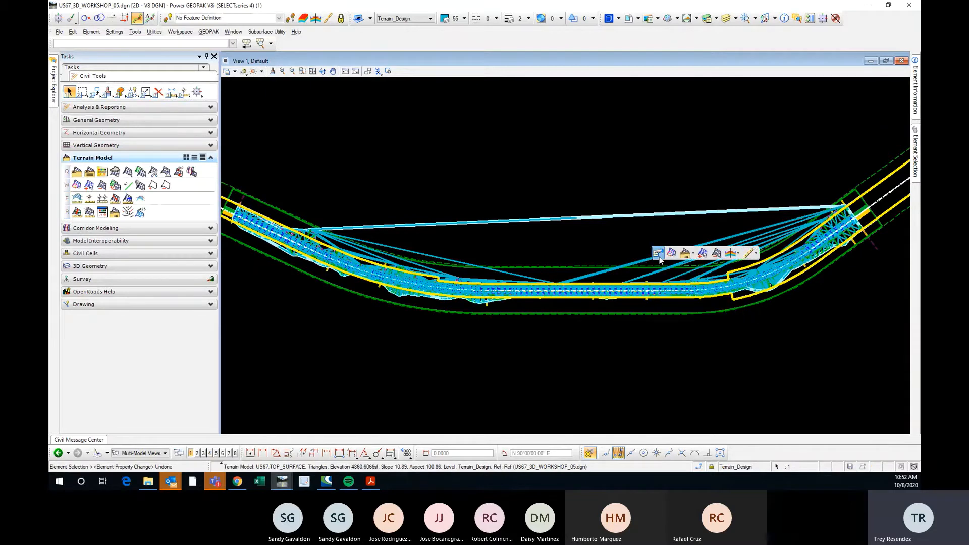
Open the quick properties of the US67.TOP_SURFACE terrain model in the plan view.
left_click(658, 253)
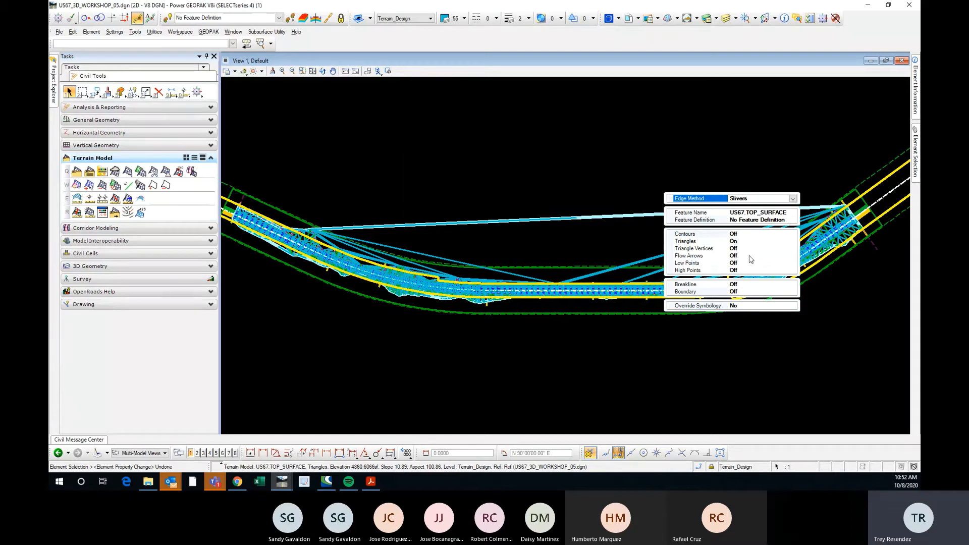
Turn on the contours of the US67.TOP_SURFACE terrain and view them along the corridor.
left_click(764, 235)
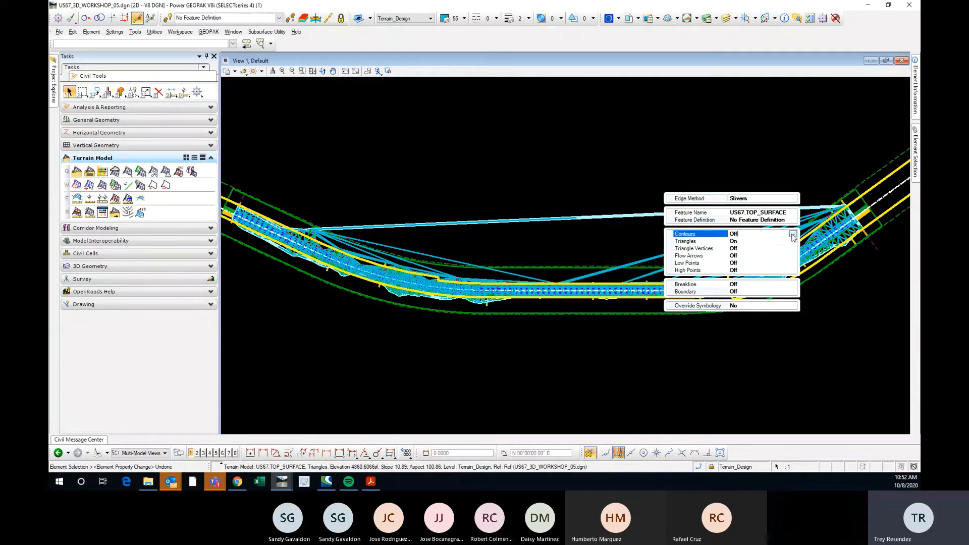
left_click(792, 235)
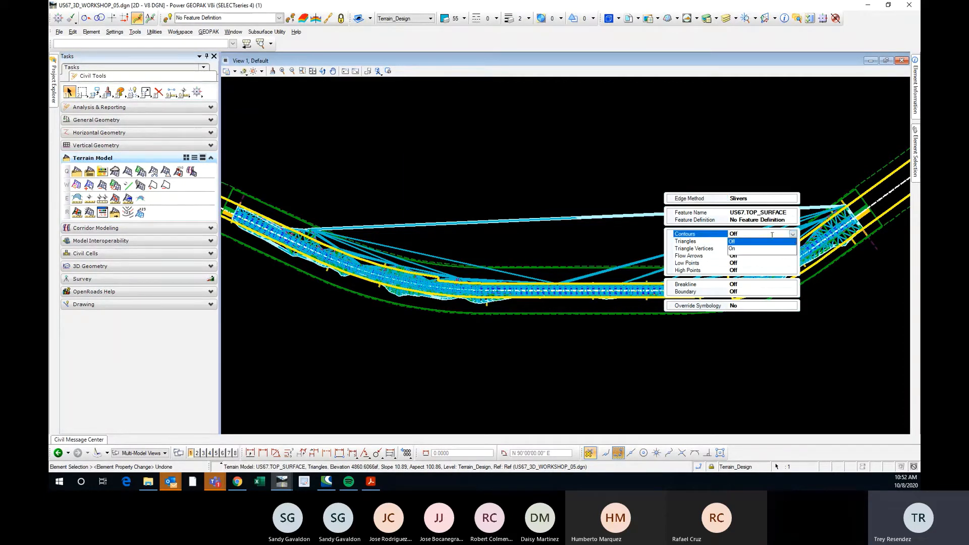
left_click(739, 250)
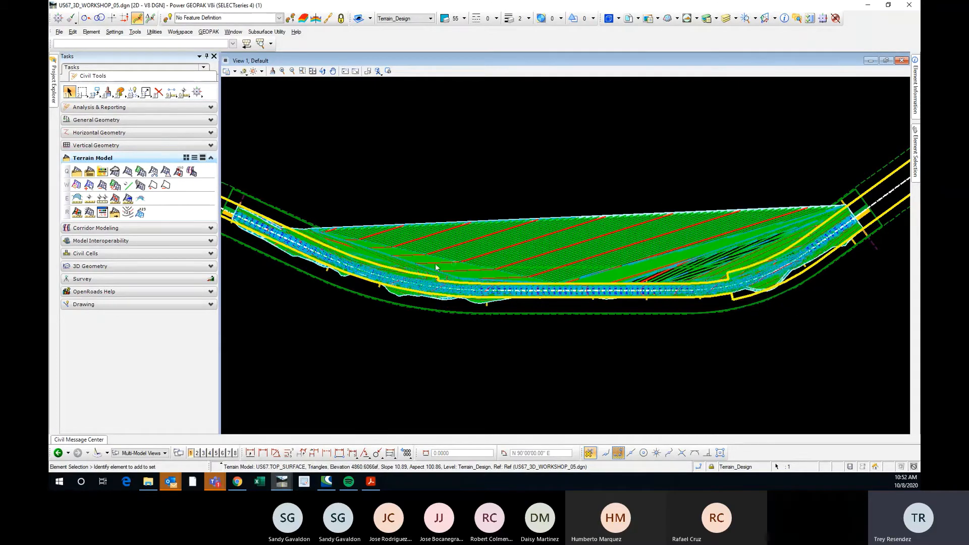
scroll(430, 266, "up", 2)
scroll(428, 263, "up", 1)
scroll(483, 236, "down", 2)
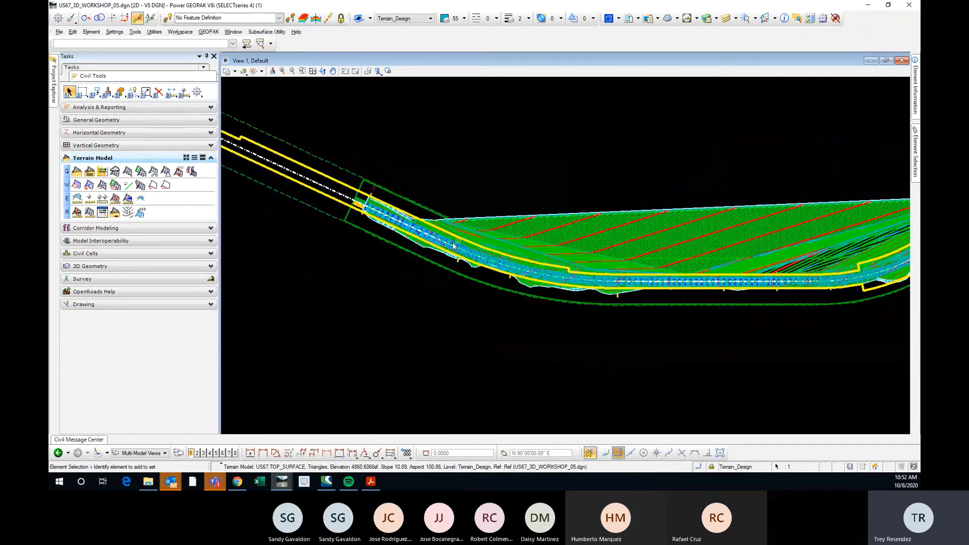
scroll(423, 236, "up", 3)
scroll(423, 238, "down", 3)
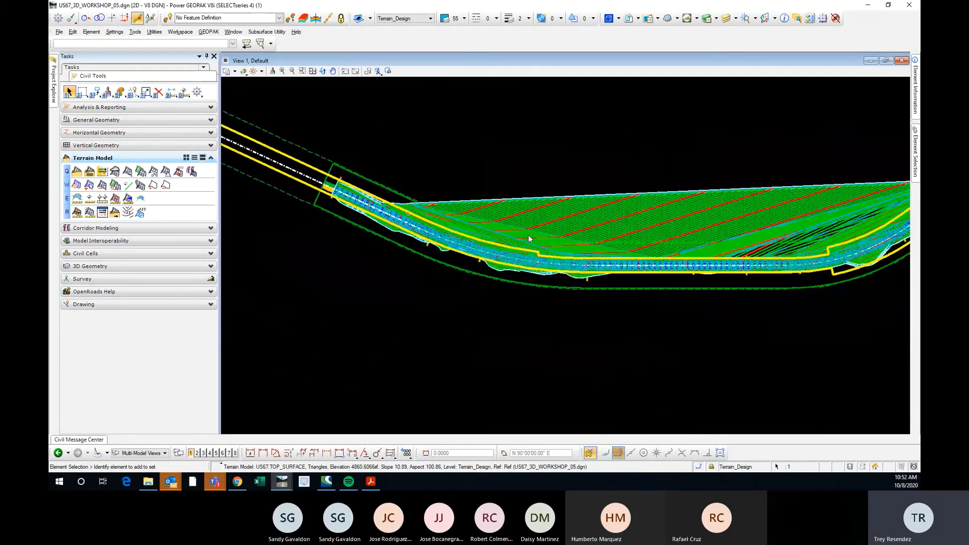
scroll(343, 194, "up", 3)
middle_click_drag(392, 286, 441, 304, "shift")
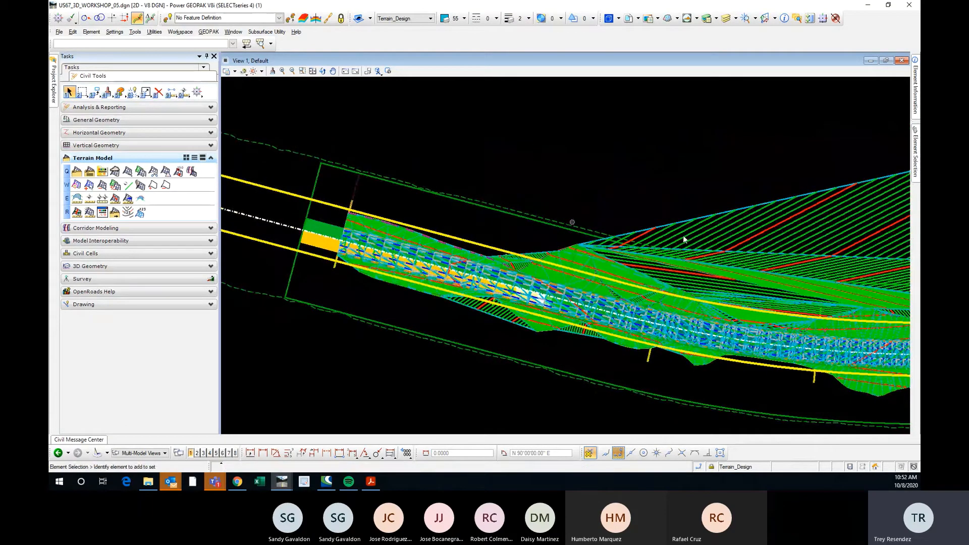
Turn the contour display of the US67.TOP_SURFACE terrain back off.
left_click(772, 228)
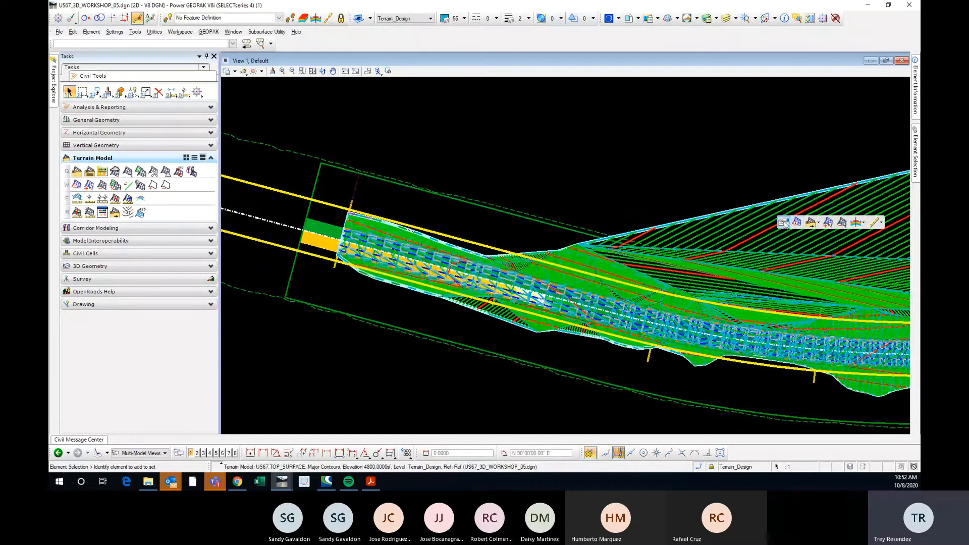
left_click(783, 224)
left_click(902, 207)
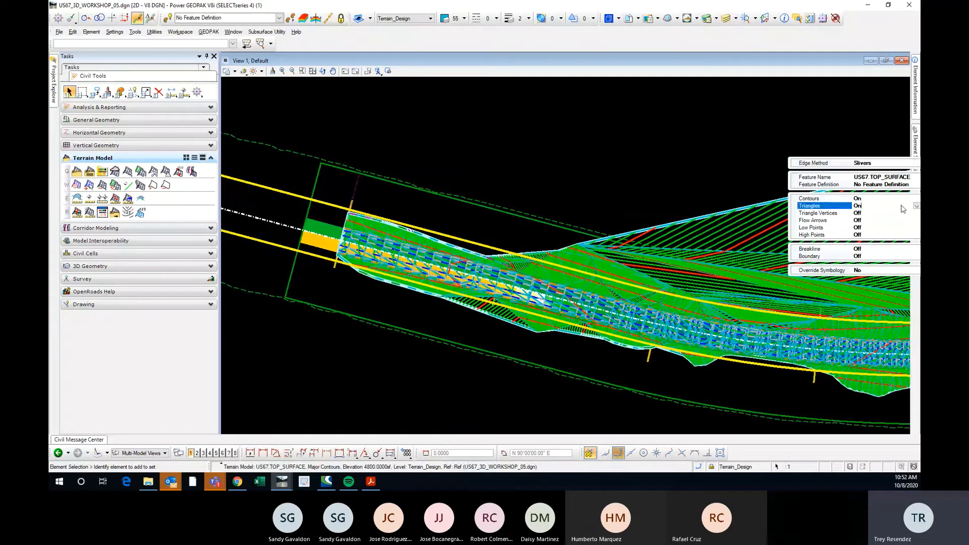
left_click(917, 199)
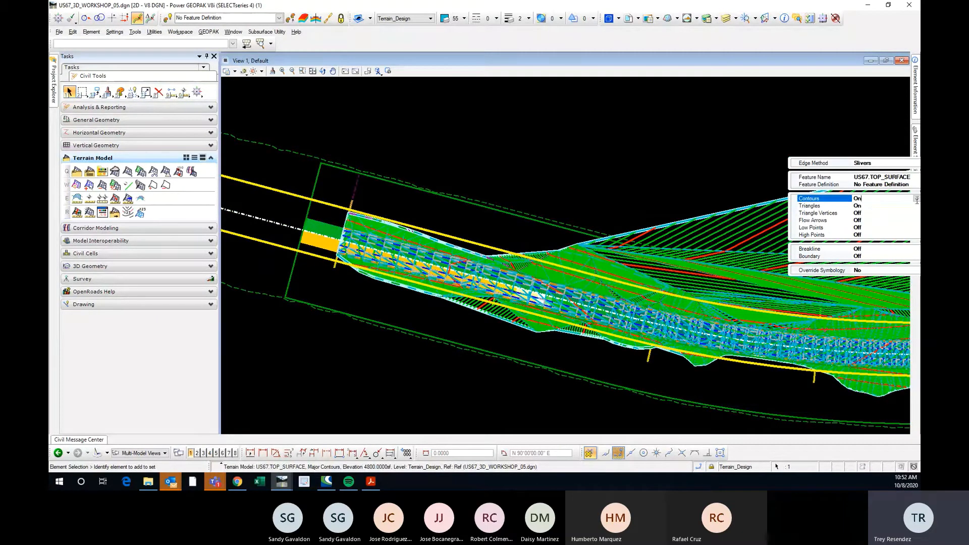
left_click(916, 199)
left_click(871, 206)
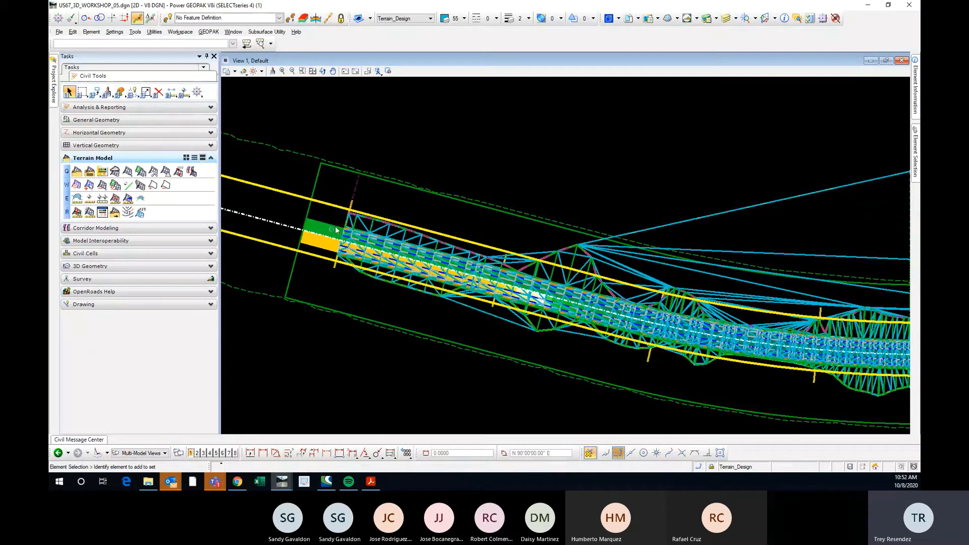
Hide the used levels of the active US67_3D_WORKSHOP_05.dgn Default model, from Default through Road_Shoulder.
left_click(725, 18)
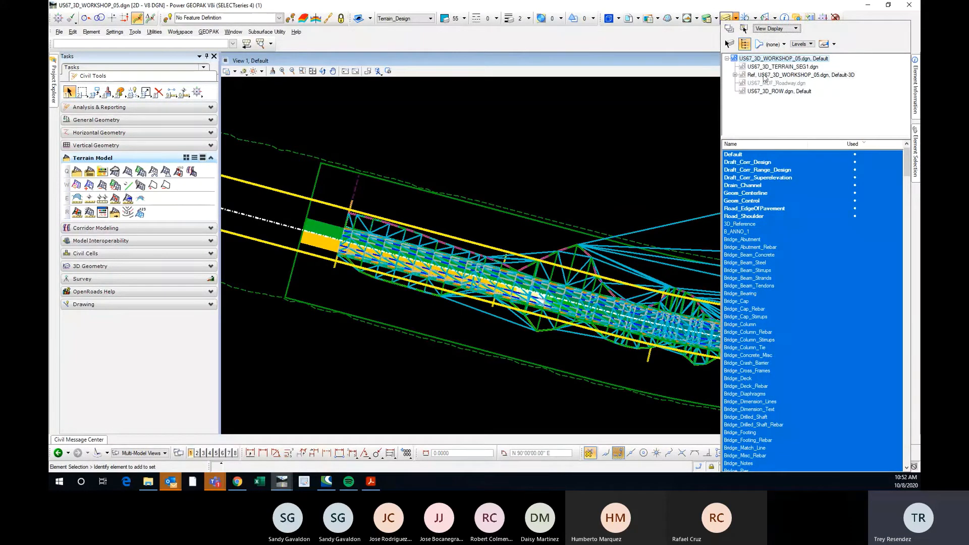
left_click(735, 74)
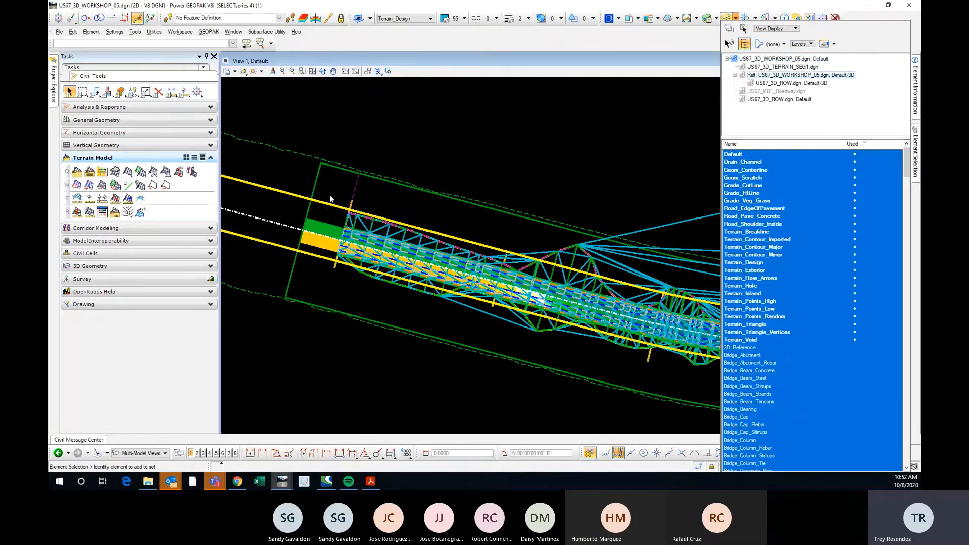
scroll(328, 225, "up", 3)
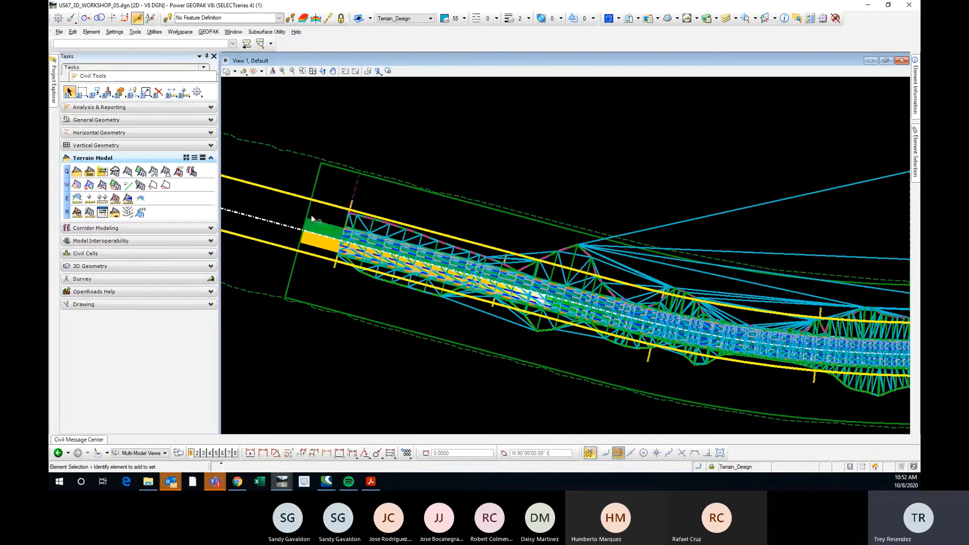
left_click(725, 17)
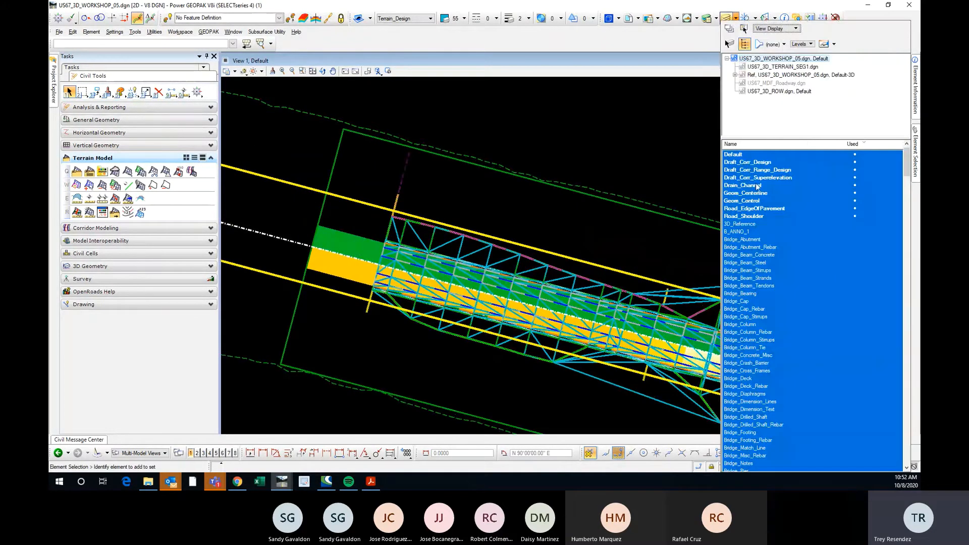
left_click(755, 201)
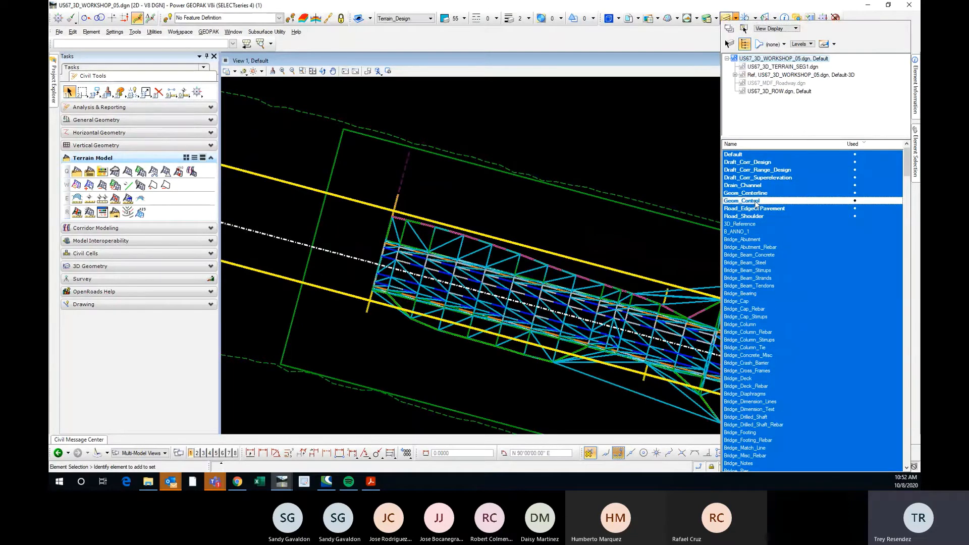
left_click(763, 178)
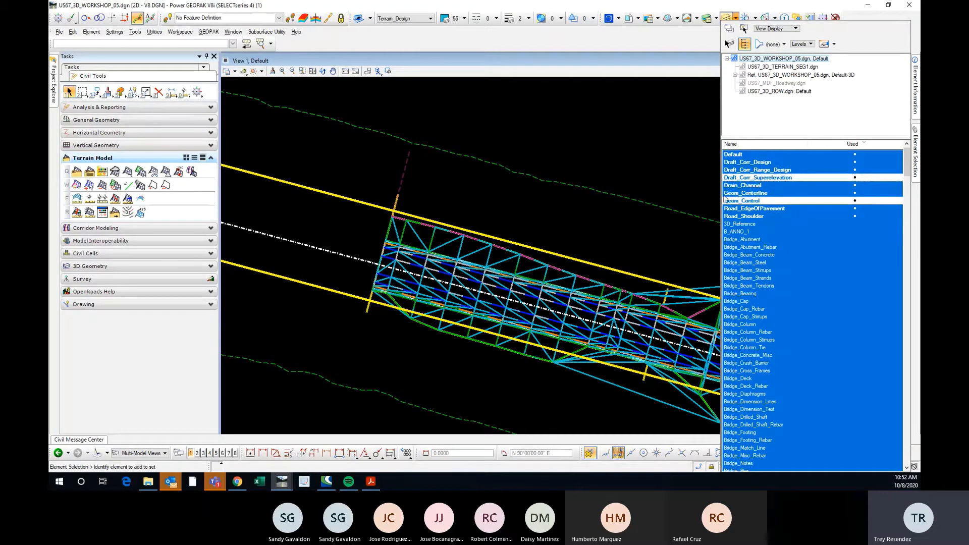
scroll(303, 240, "down", 2)
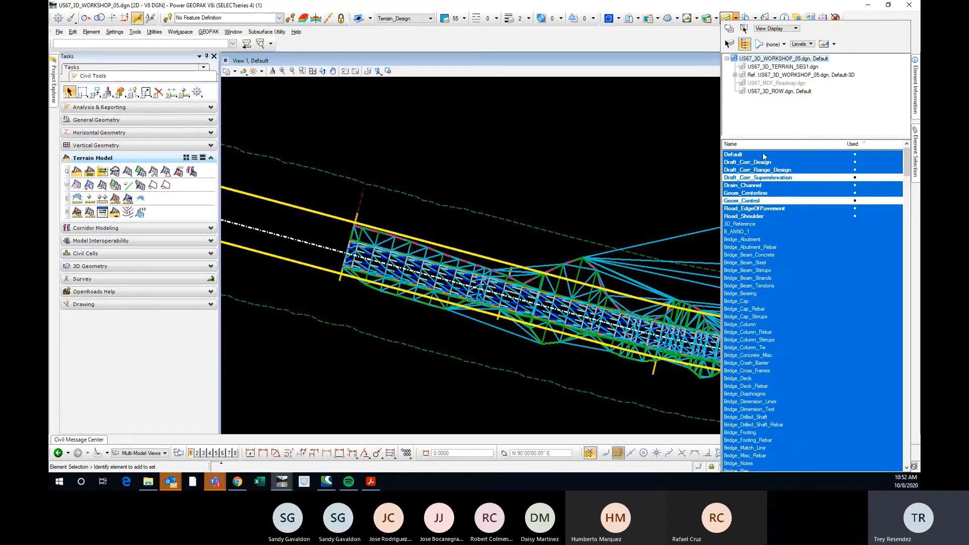
left_click_drag(765, 157, 766, 218)
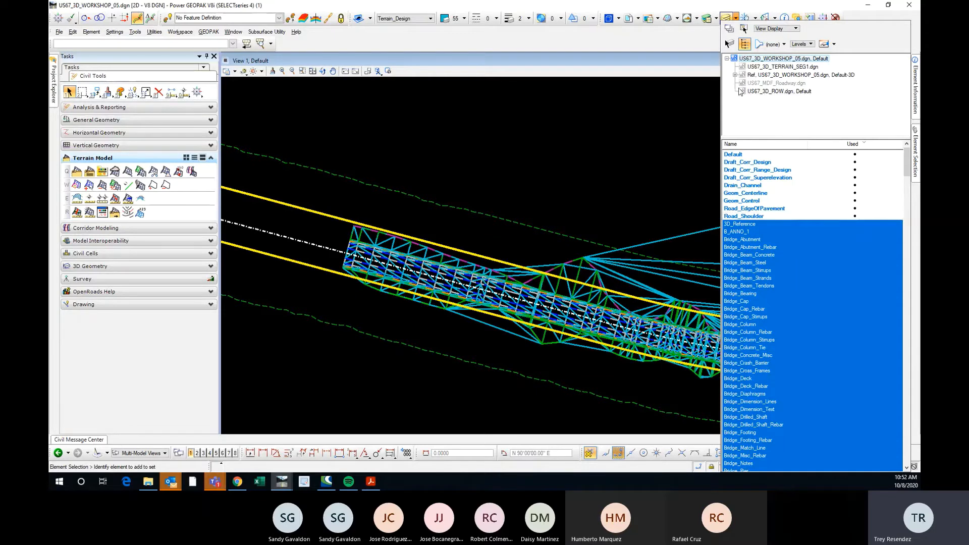
Hide the Default-3D reference's levels from Default through Road_Shoulder_Inside, keeping Terrain_Breakline through Terrain_Void displayed.
left_click(746, 76)
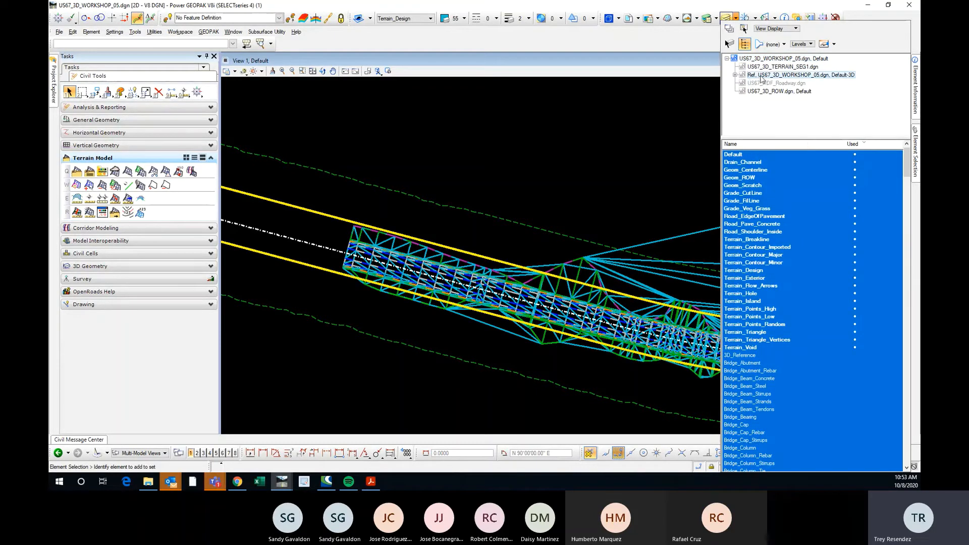
left_click(735, 74)
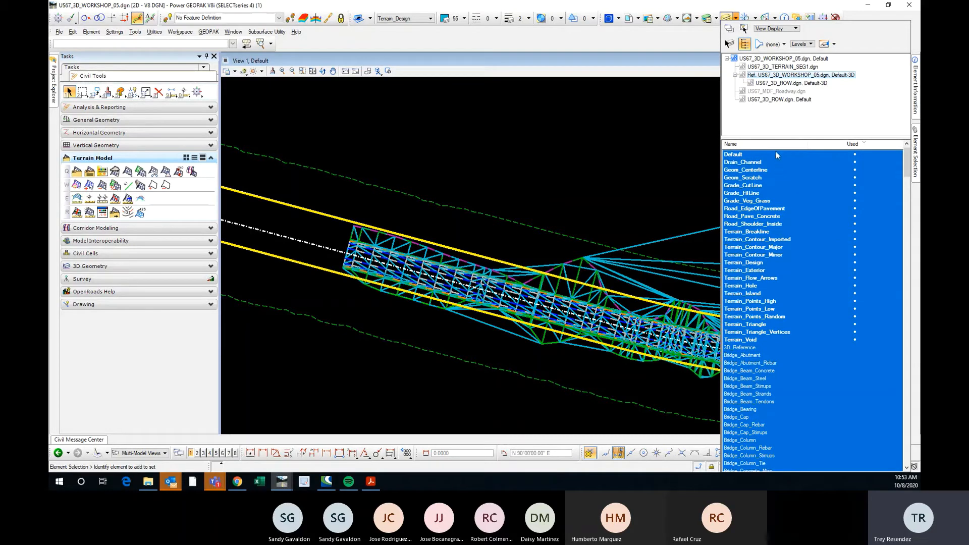
scroll(321, 261, "down", 2)
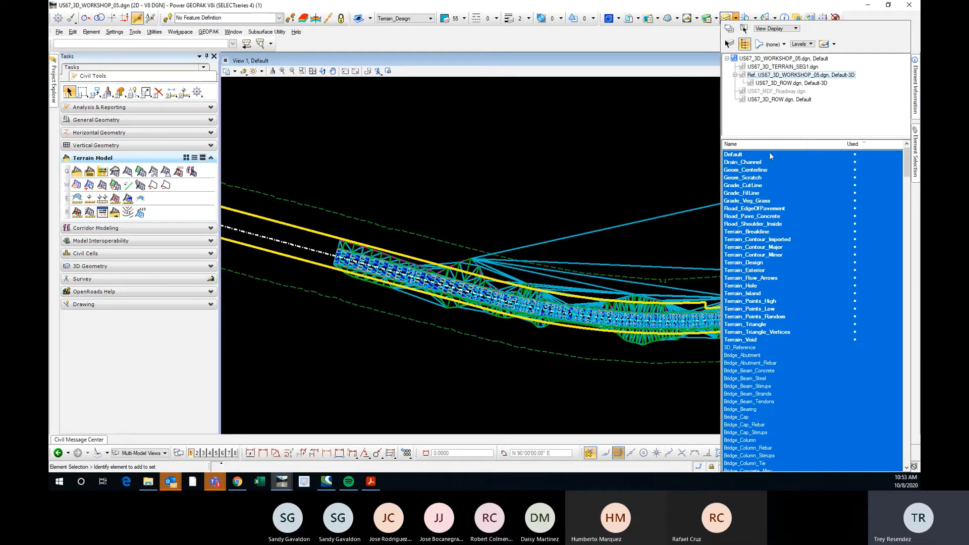
left_click_drag(770, 156, 776, 340)
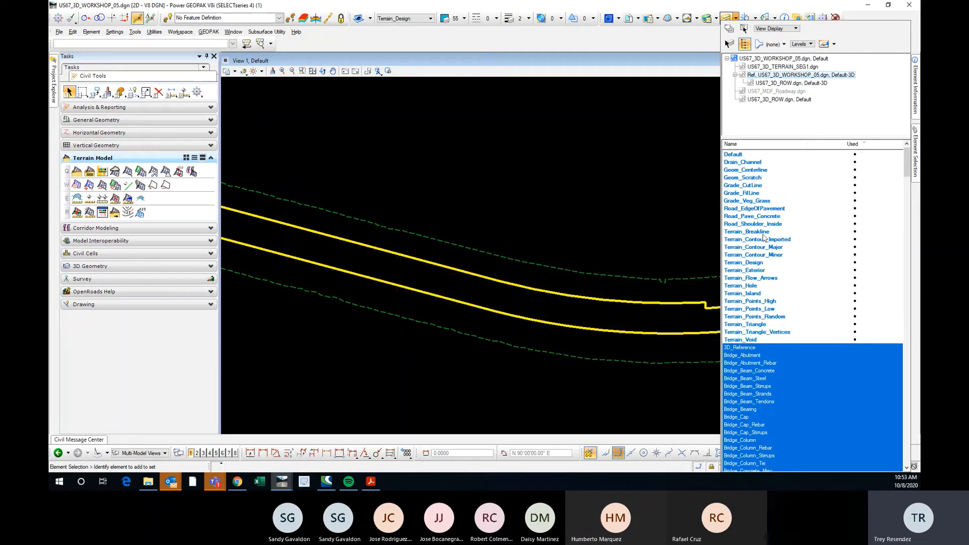
left_click_drag(763, 232, 777, 340)
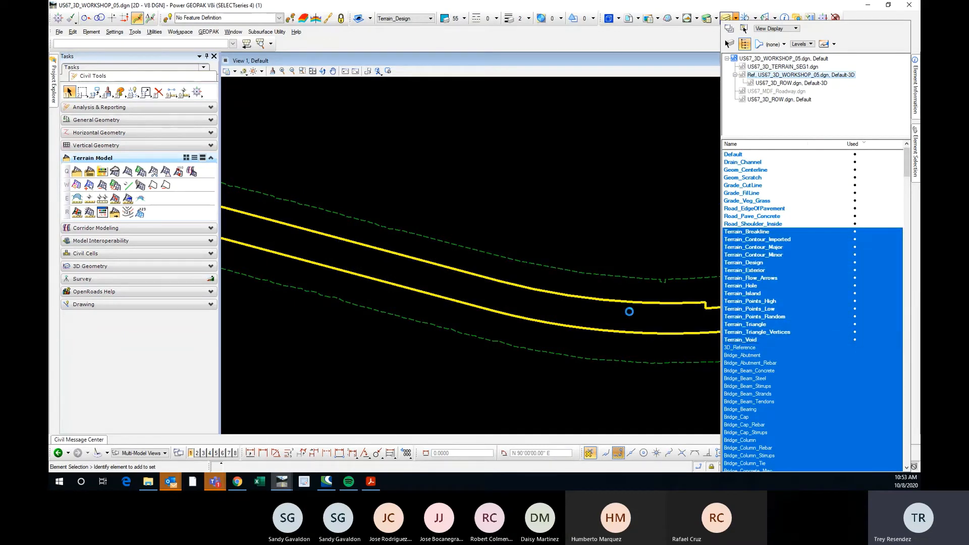
left_click(279, 279)
scroll(279, 280, "down", 3)
scroll(298, 284, "up", 3)
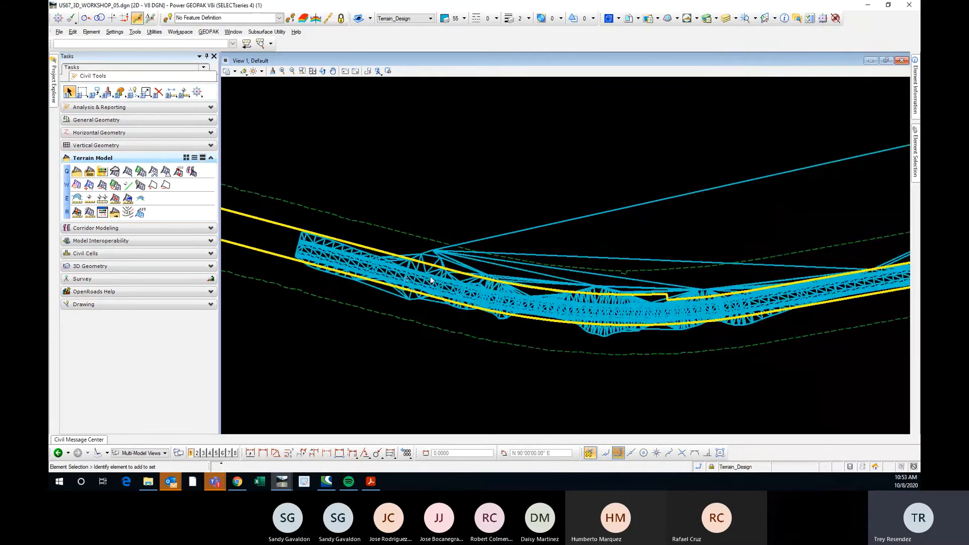
Set Contours to On for the US67.TOP_SURFACE terrain, toggling it off and on once to compare.
scroll(430, 279, "up", 2)
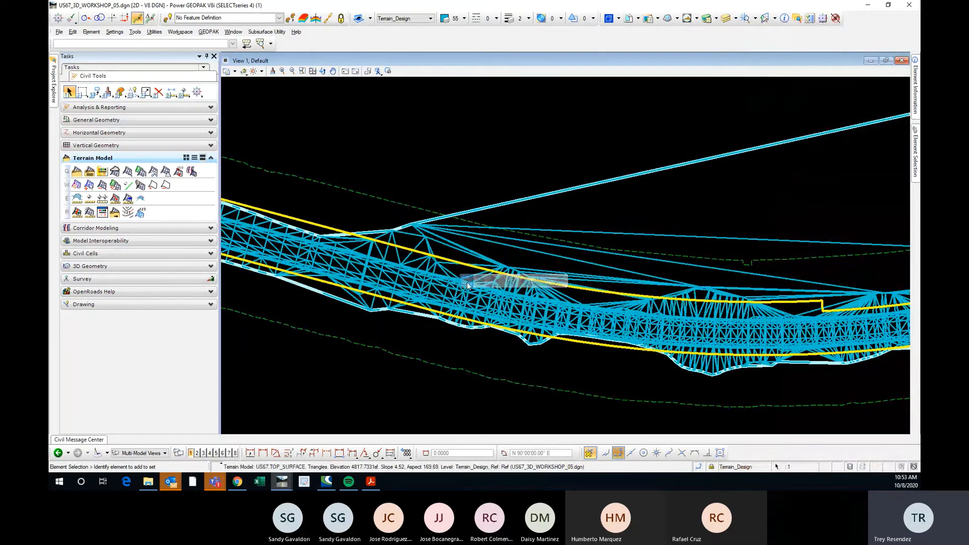
left_click(467, 282)
left_click(608, 261)
left_click(607, 259)
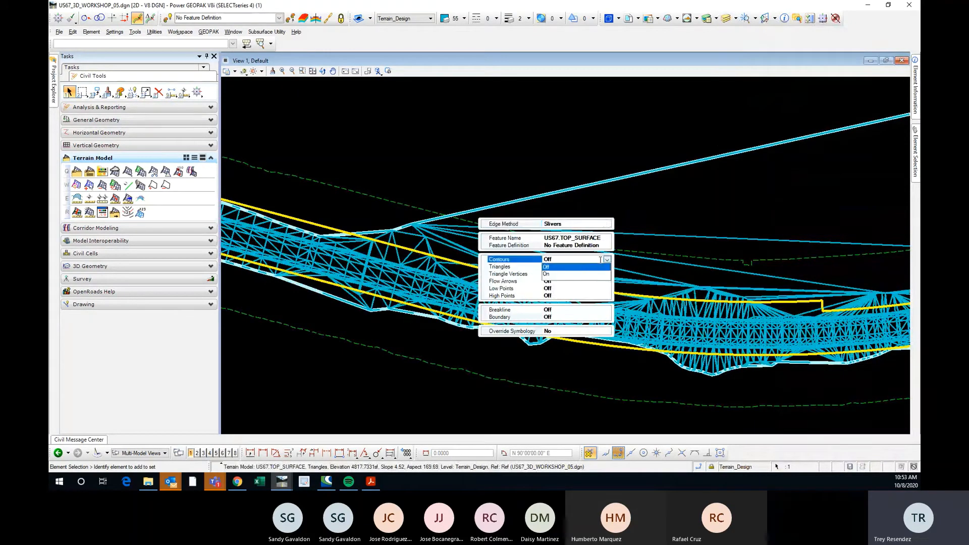
left_click(557, 276)
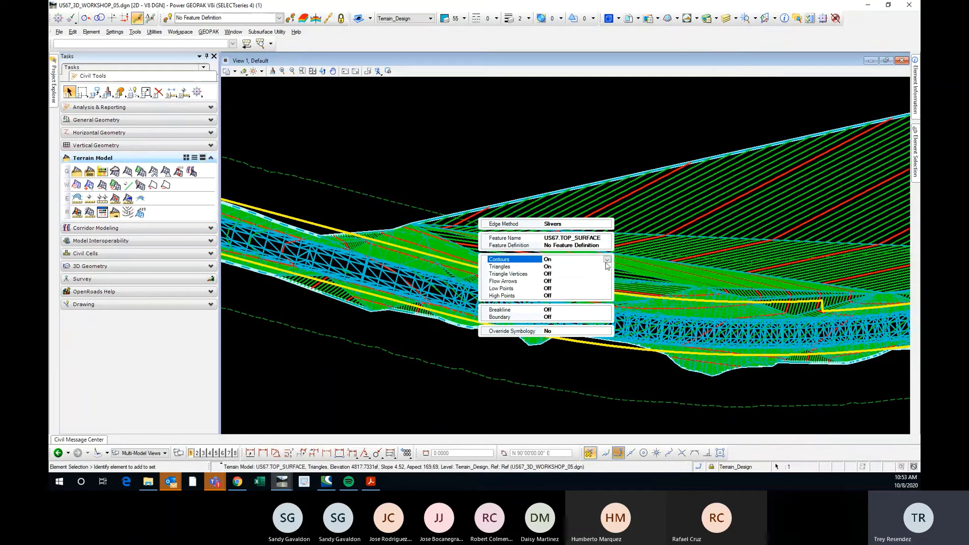
left_click(607, 260)
left_click(606, 266)
left_click(607, 259)
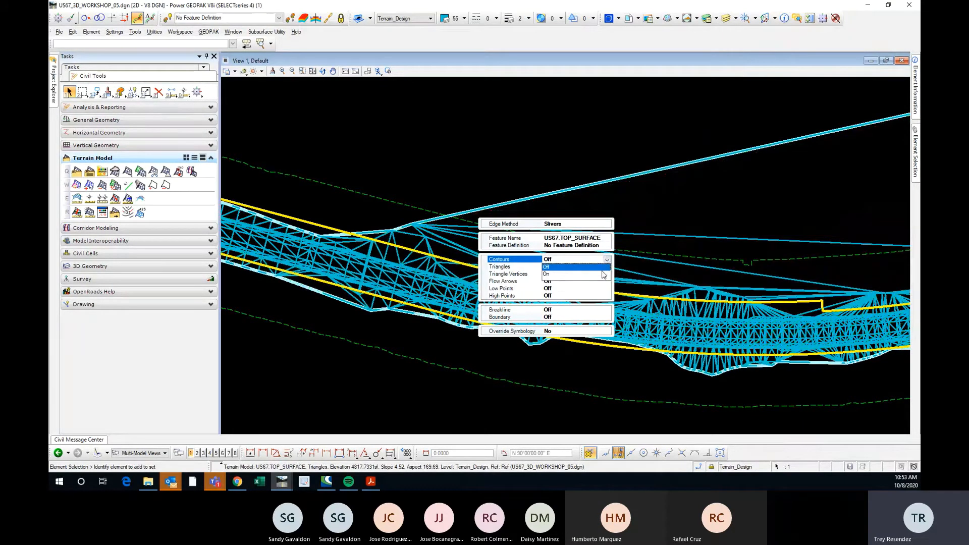
left_click(604, 273)
Set Triangles to Off for the US67.TOP_SURFACE terrain.
left_click(580, 266)
left_click(606, 267)
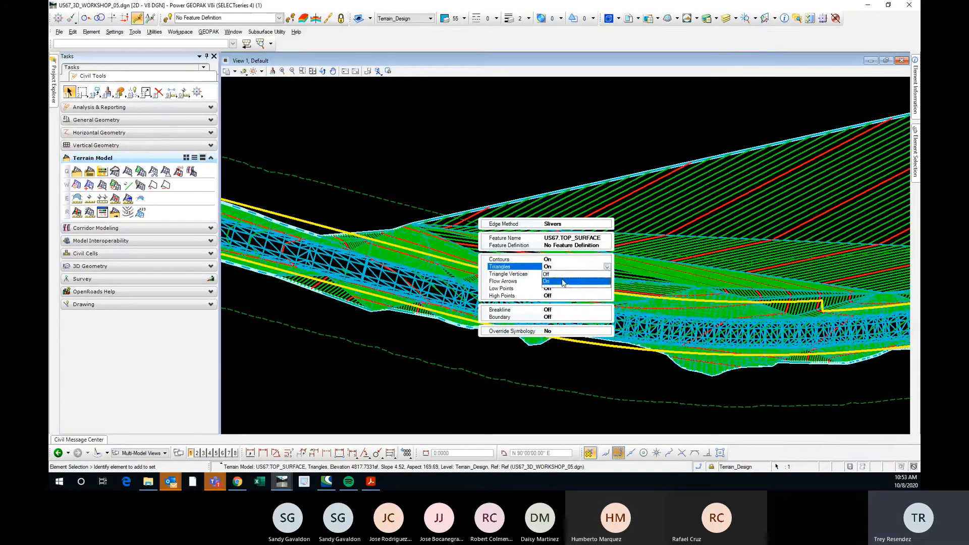
left_click(555, 274)
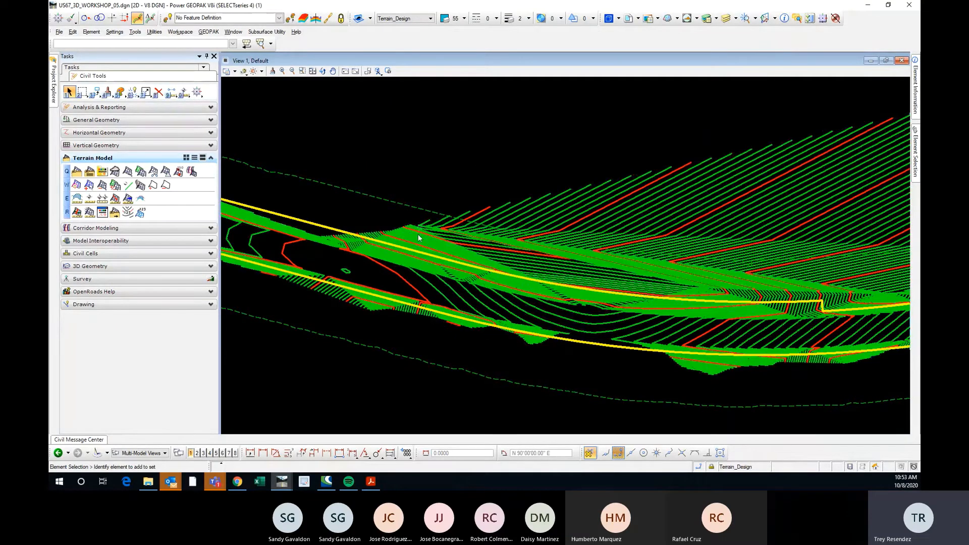
Examine the contours of the US67.TOP_SURFACE terrain along the roadway and across the area inside the curve.
middle_click_drag(418, 238, 638, 241, "shift")
middle_click_drag(356, 257, 600, 178, "shift")
middle_click_drag(528, 174, 675, 184, "shift")
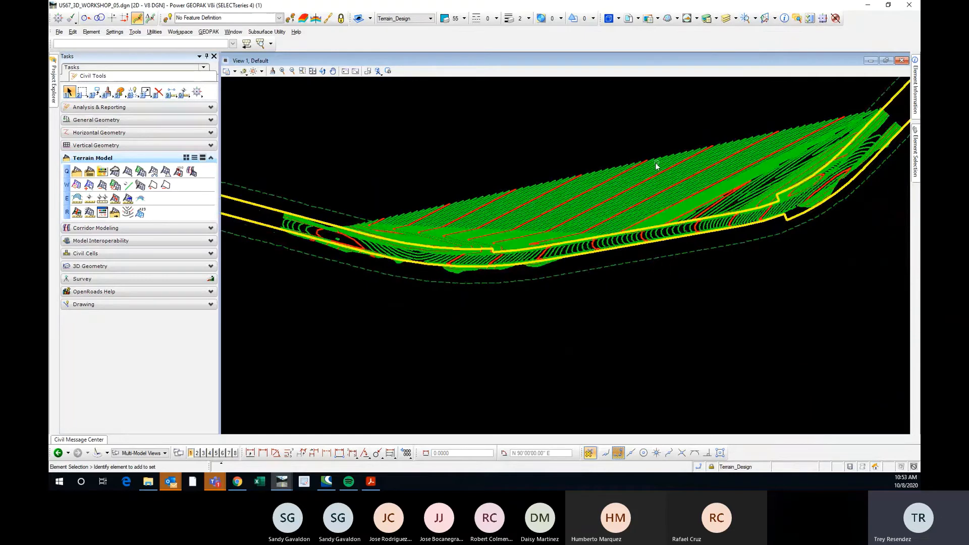
scroll(656, 167, "up", 2)
middle_click_drag(560, 217, 650, 217, "shift")
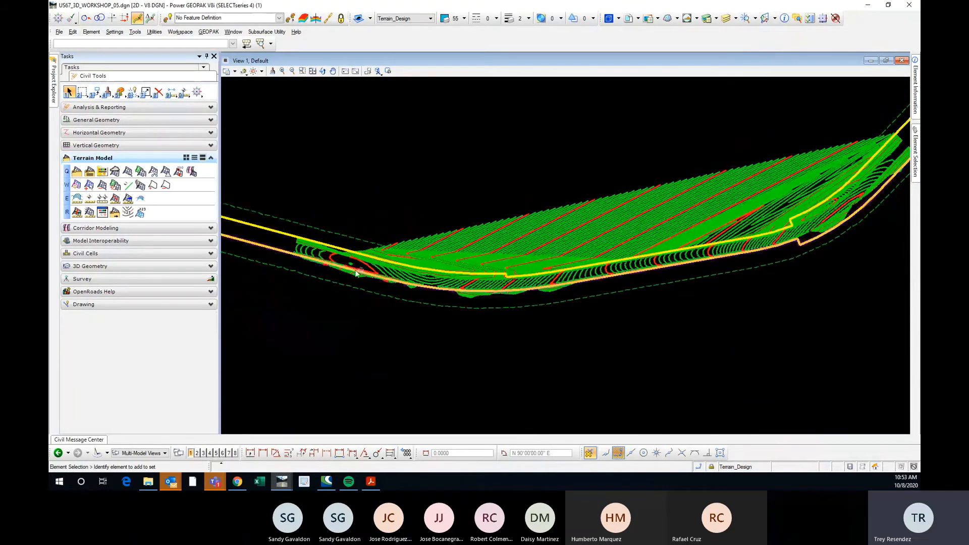
scroll(364, 265, "up", 5)
scroll(395, 277, "down", 5)
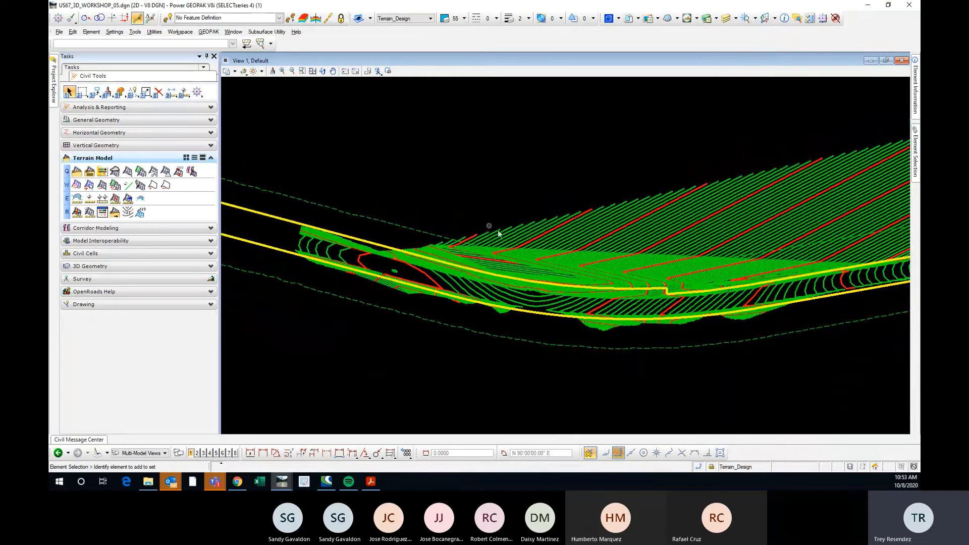
middle_click_drag(548, 172, 553, 176, "shift")
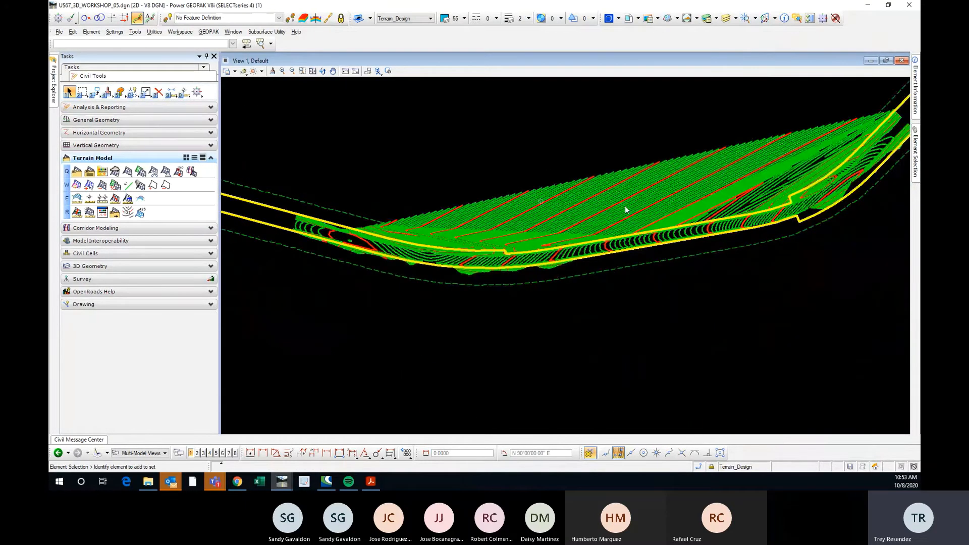
scroll(615, 207, "up", 5)
scroll(497, 215, "down", 5)
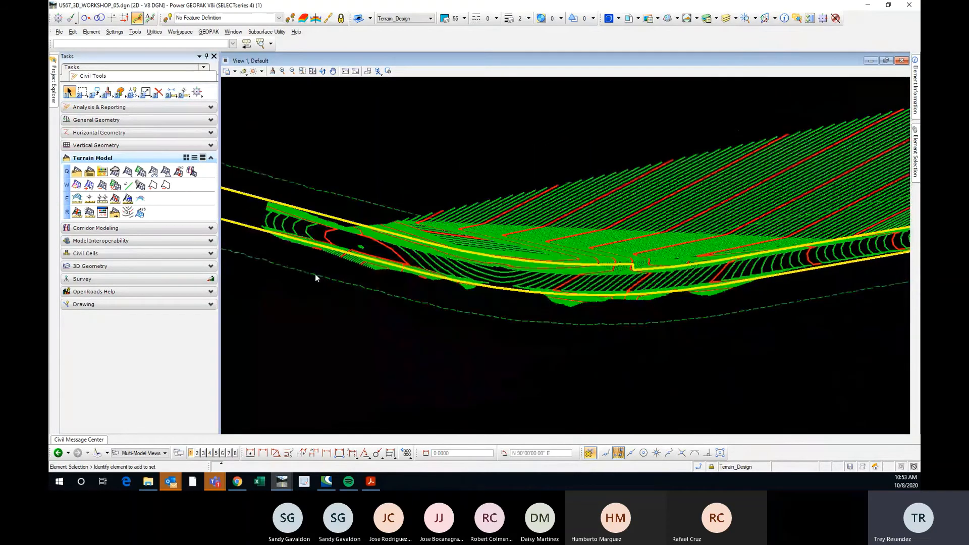
Examine the US67.TOP_SURFACE contours from the terrain's western end through both roadway curves, comparing their shape on the pavement.
scroll(309, 223, "up", 5)
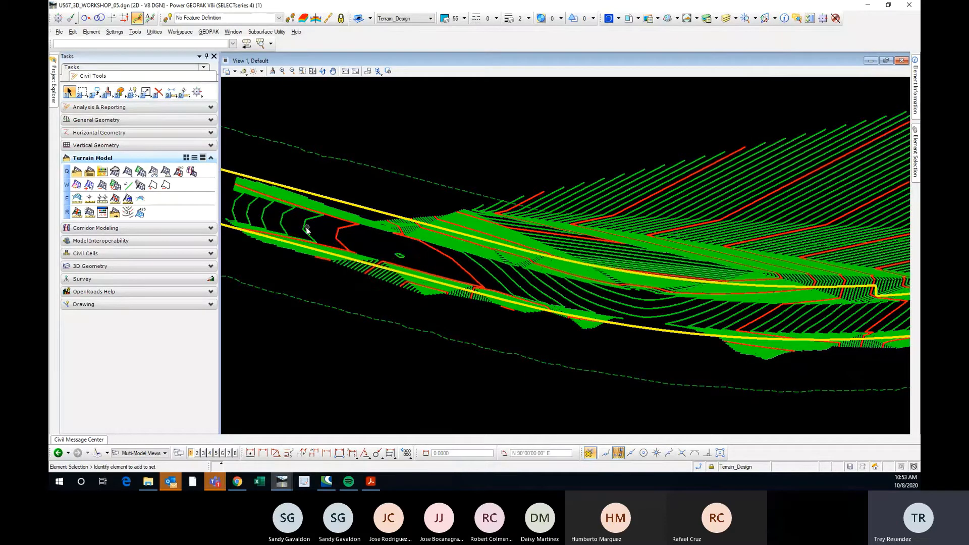
mouse_move(305, 229)
mouse_move(265, 217)
scroll(316, 250, "down", 3)
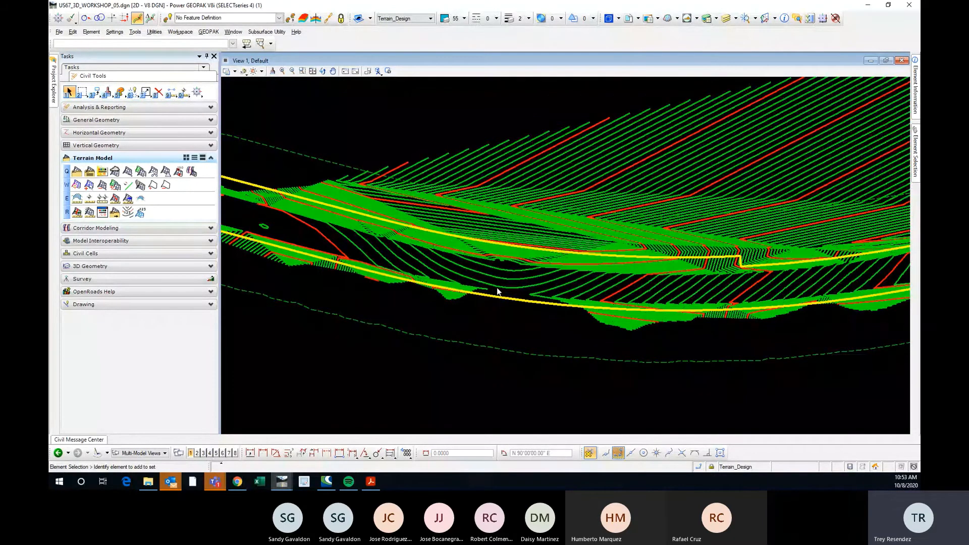
middle_click_drag(497, 292, 376, 232)
scroll(430, 253, "down", 2)
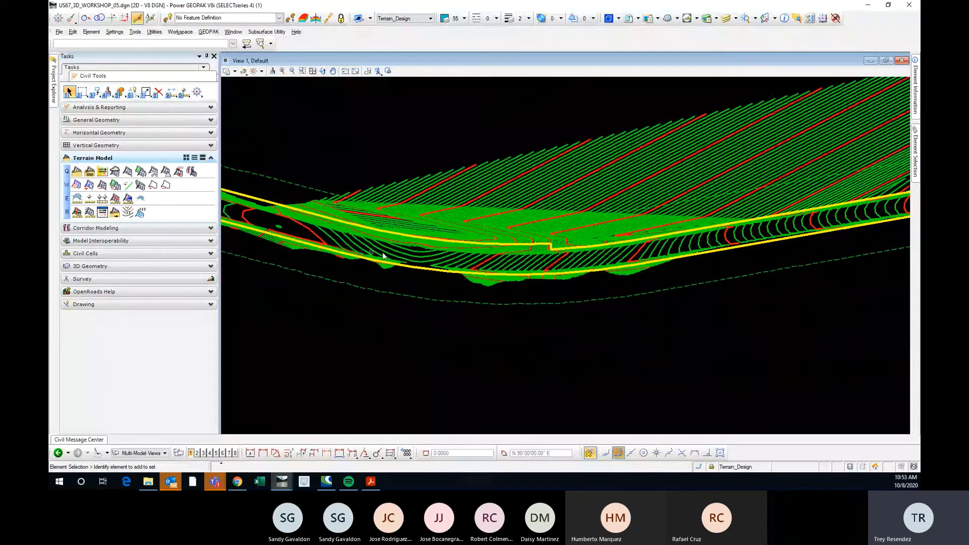
scroll(353, 250, "down", 1)
scroll(353, 250, "up", 1)
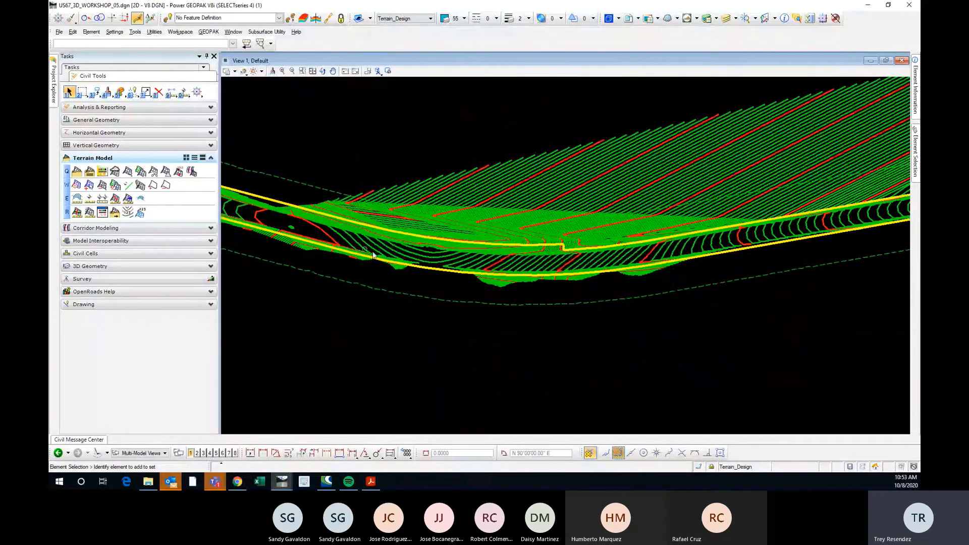
scroll(353, 272, "down", 1)
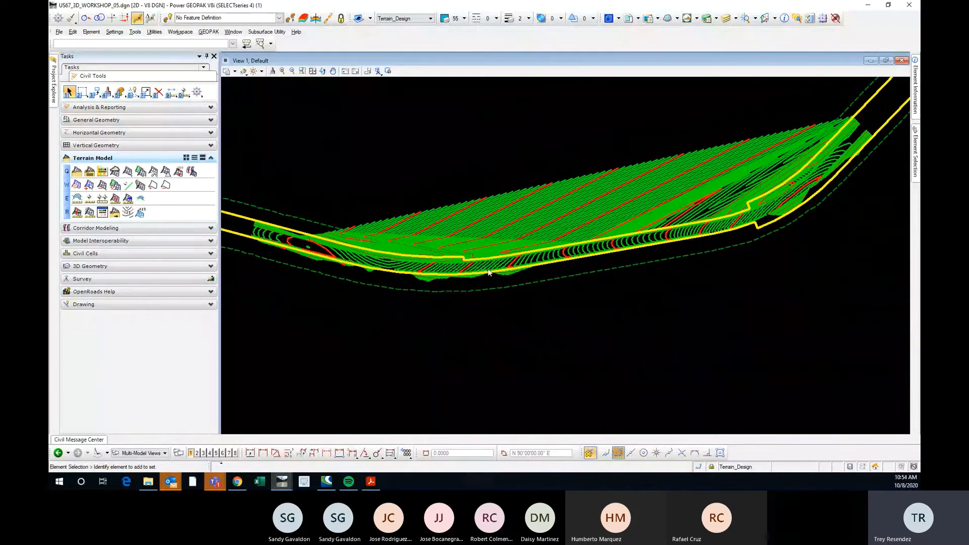
scroll(485, 269, "up", 1)
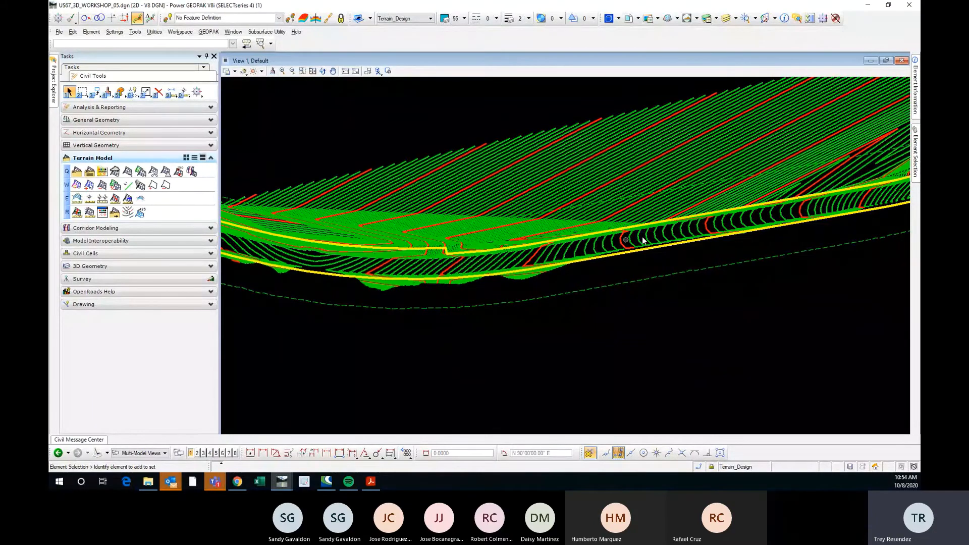
middle_click_drag(643, 241, 429, 323)
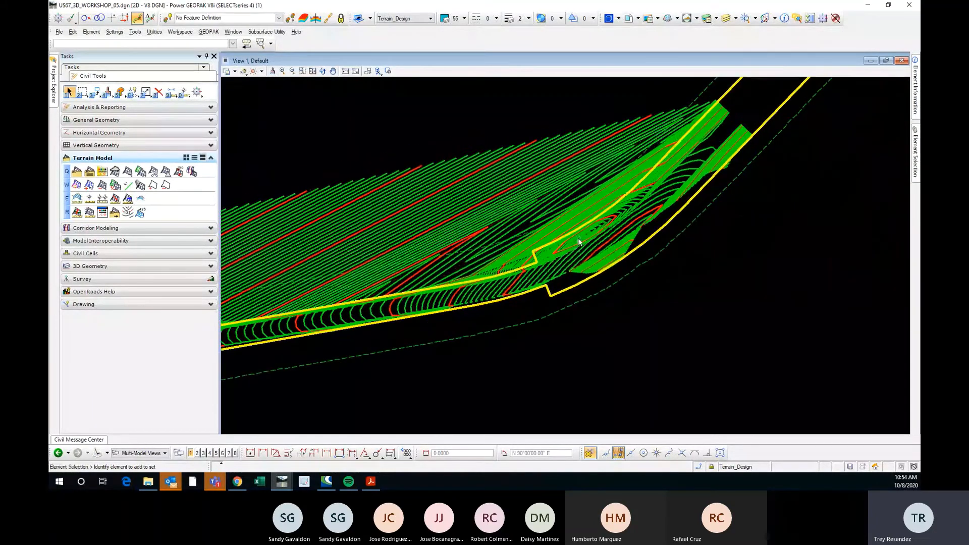
scroll(579, 240, "up", 2)
scroll(598, 234, "down", 3)
scroll(546, 279, "up", 2)
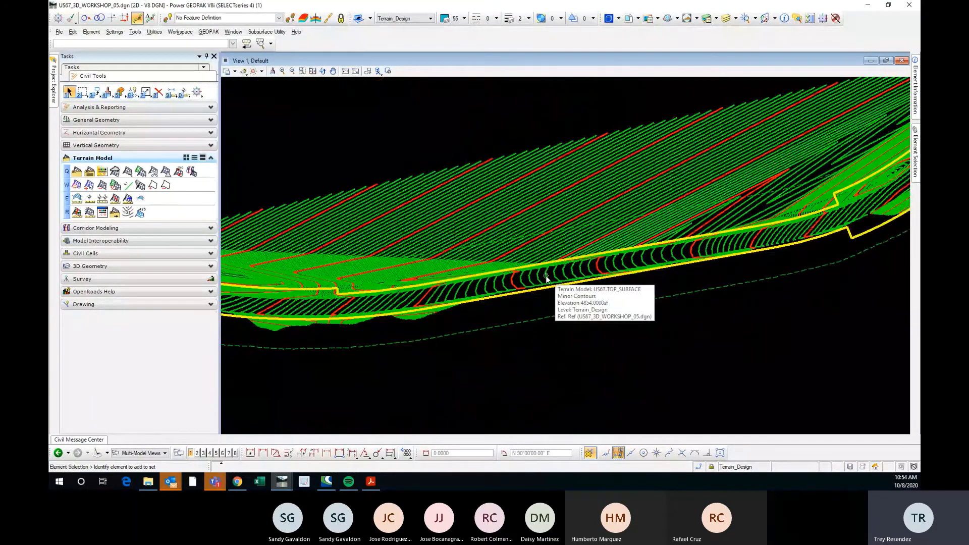
scroll(544, 295, "down", 2)
scroll(496, 304, "up", 2)
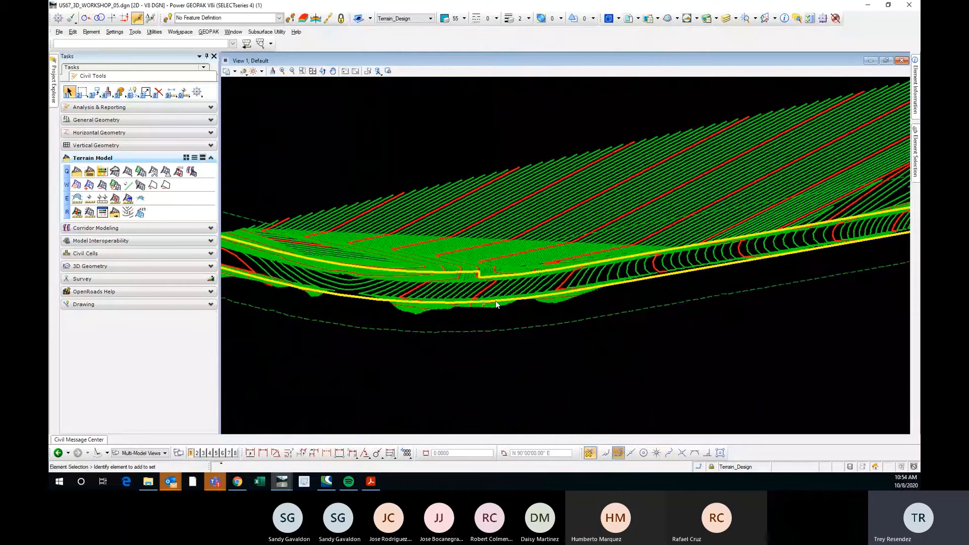
Set Flow Arrows to On for the US67.TOP_SURFACE terrain.
scroll(497, 301, "up", 2)
left_click(509, 279)
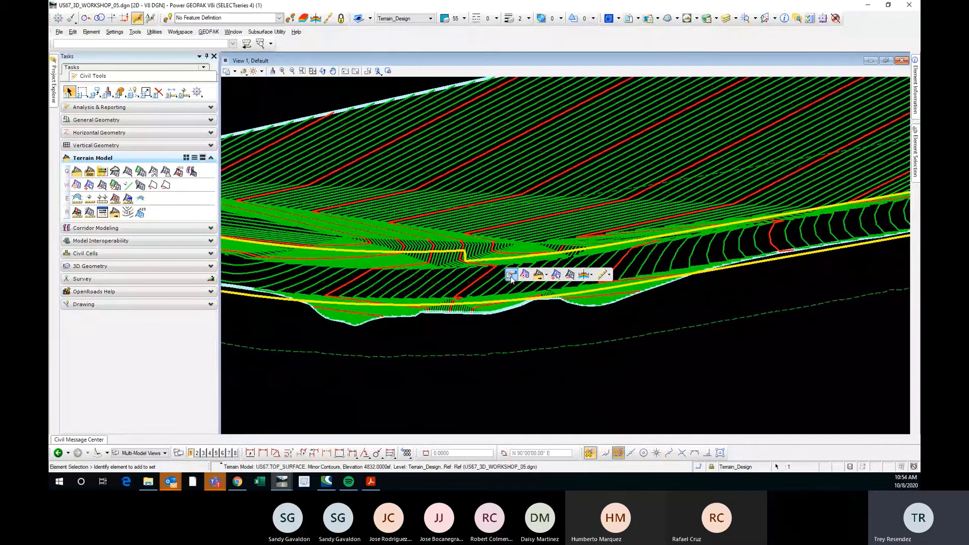
mouse_move(511, 275)
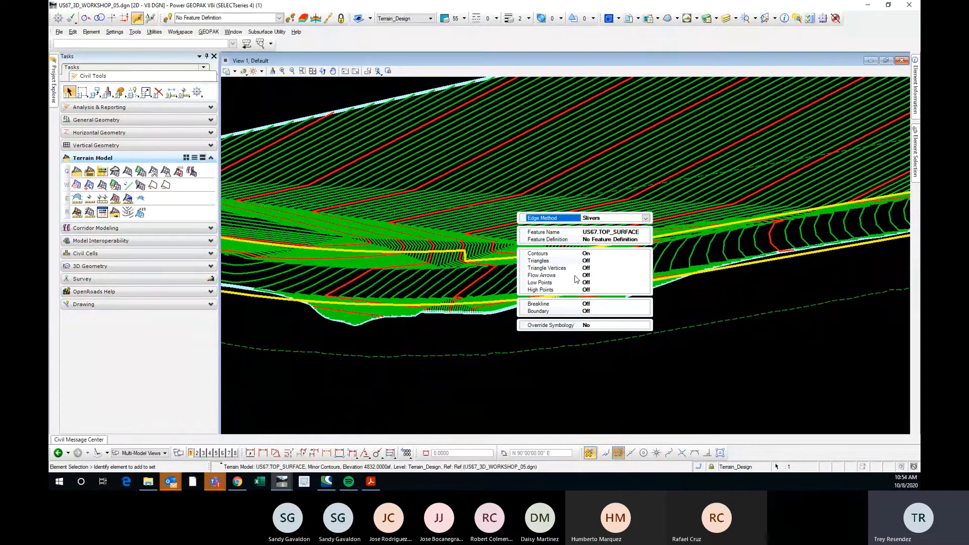
left_click(595, 275)
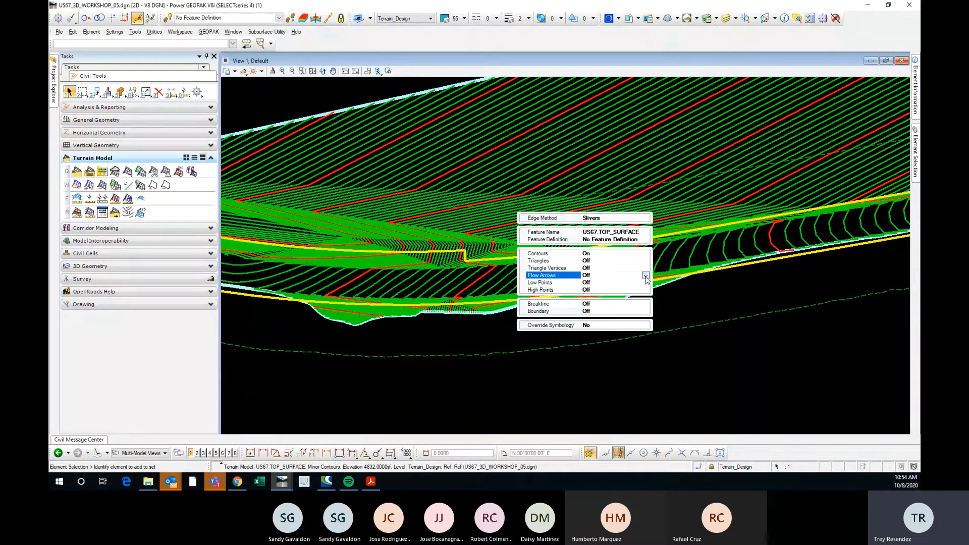
left_click(644, 277)
left_click(600, 291)
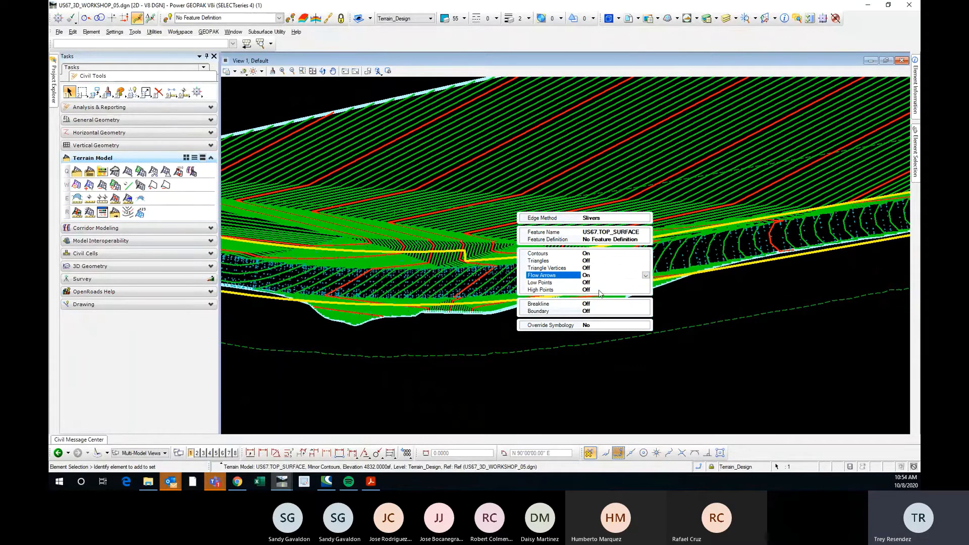
left_click(456, 335)
Examine the flow arrows on the pavement at the terrain's western end and read the elevations of two neighbouring minor contours.
scroll(616, 307, "down", 2)
scroll(283, 268, "up", 10)
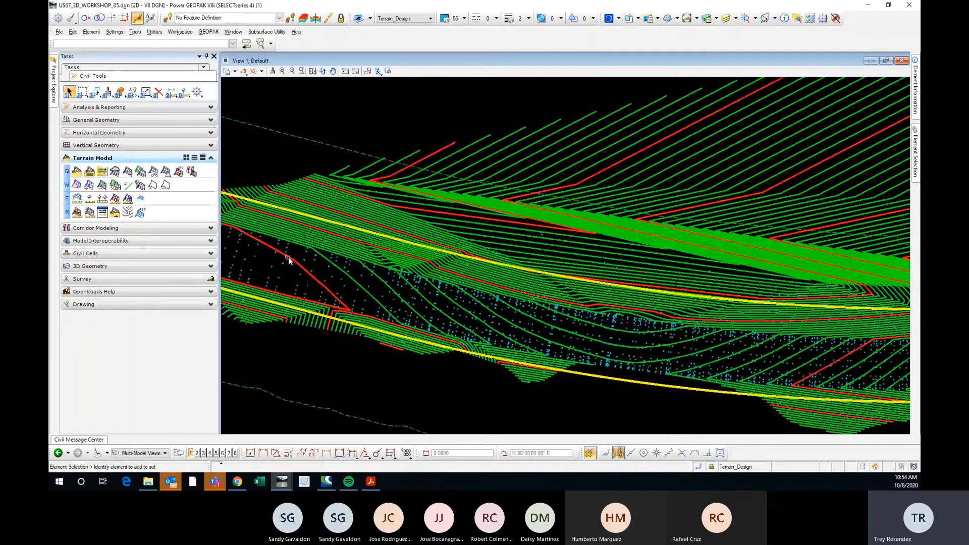
scroll(585, 285, "down", 8)
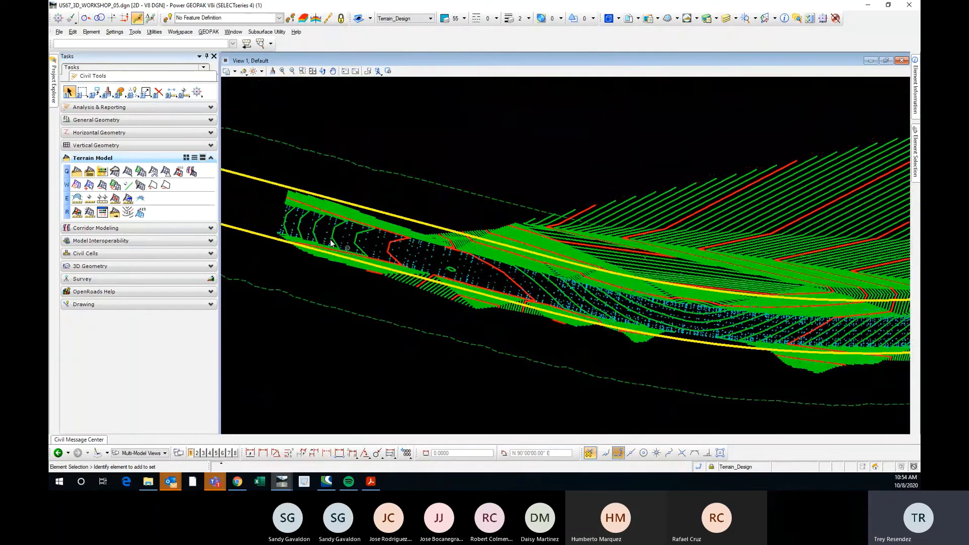
scroll(310, 207, "up", 5)
scroll(314, 201, "down", 5)
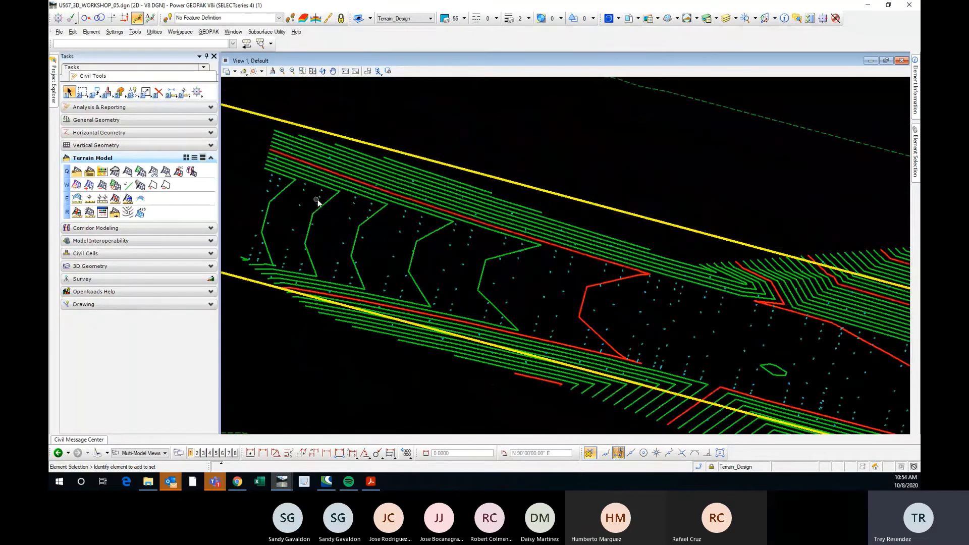
scroll(321, 228, "up", 5)
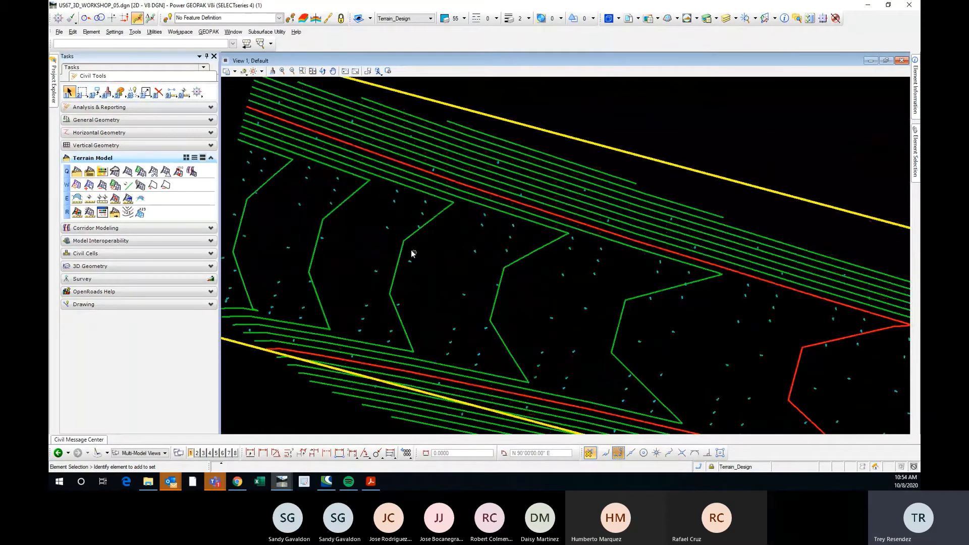
mouse_move(404, 244)
mouse_move(321, 235)
scroll(321, 235, "down", 2)
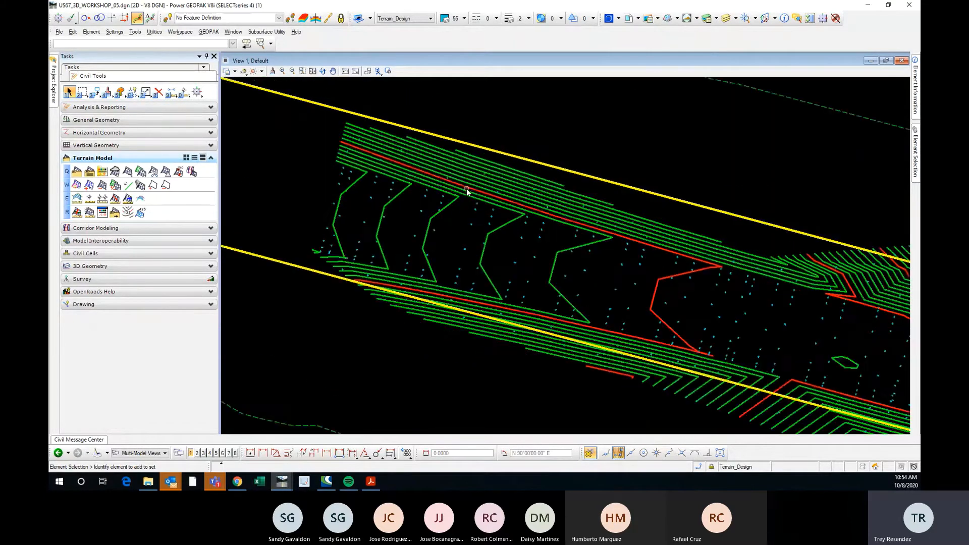
scroll(364, 187, "up", 3)
scroll(353, 205, "down", 2)
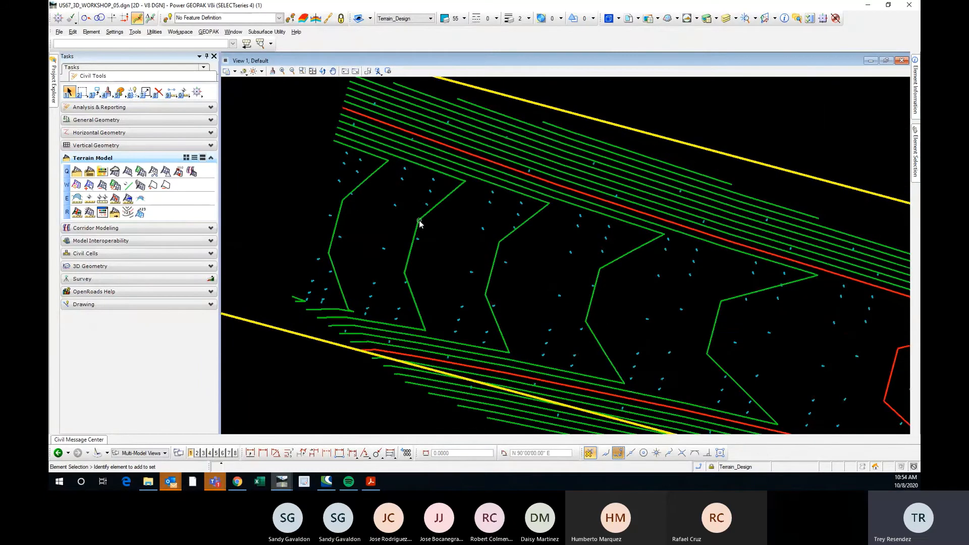
mouse_move(419, 222)
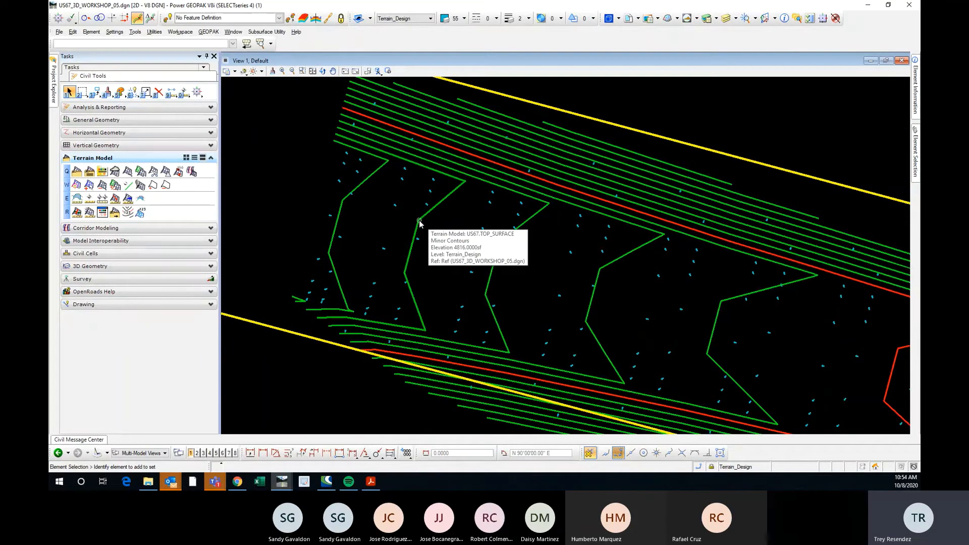
mouse_move(496, 258)
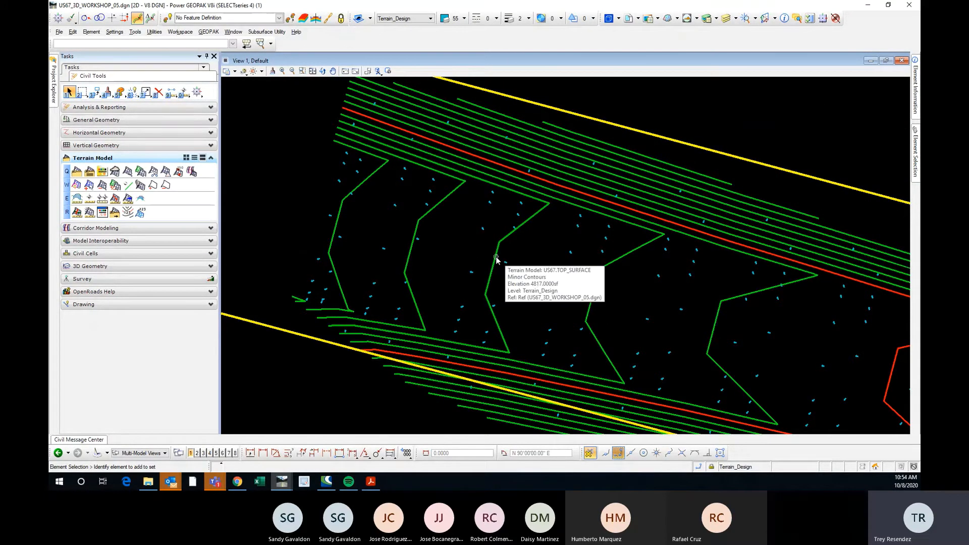
scroll(476, 216, "up", 3)
scroll(475, 214, "down", 3)
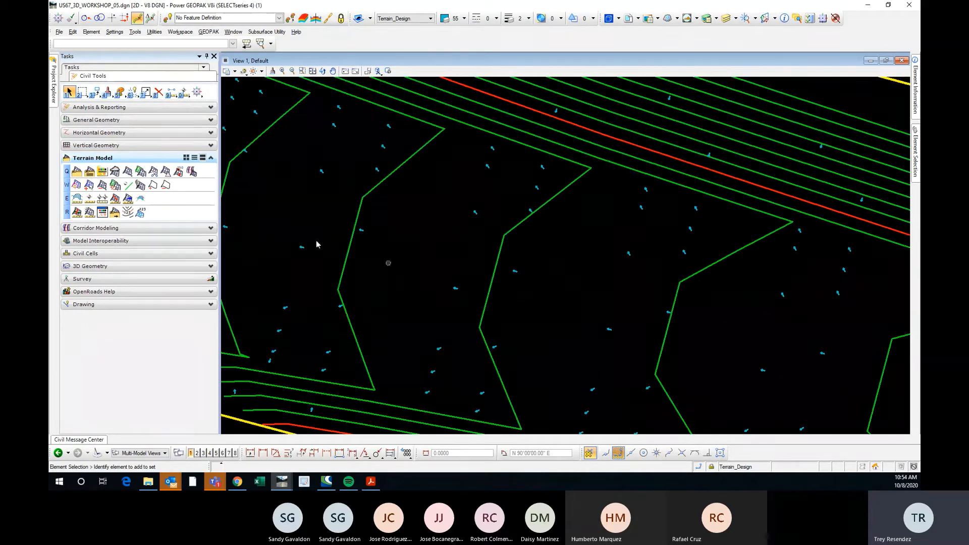
scroll(319, 231, "down", 1)
scroll(320, 232, "down", 3)
Select the US67.TOP_SURFACE terrain, view its display properties, and examine the flow arrows and contours through the western curve and the roadway beyond.
middle_click_drag(744, 336, 519, 292)
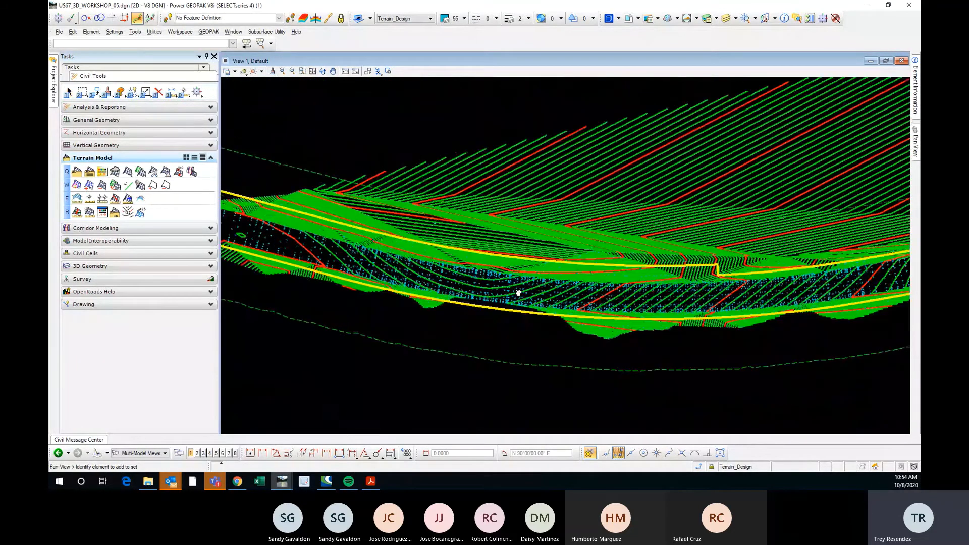
scroll(485, 289, "up", 5)
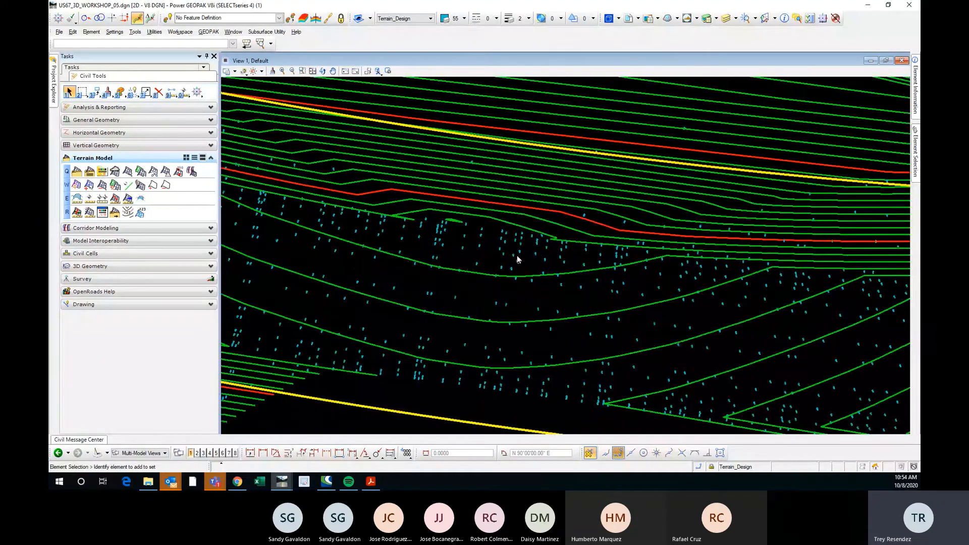
scroll(517, 260, "down", 5)
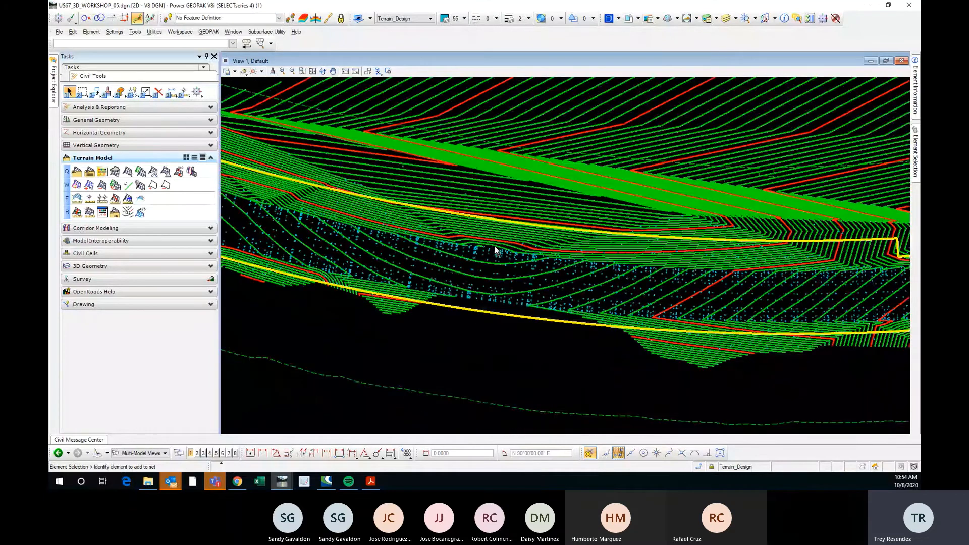
left_click(528, 212)
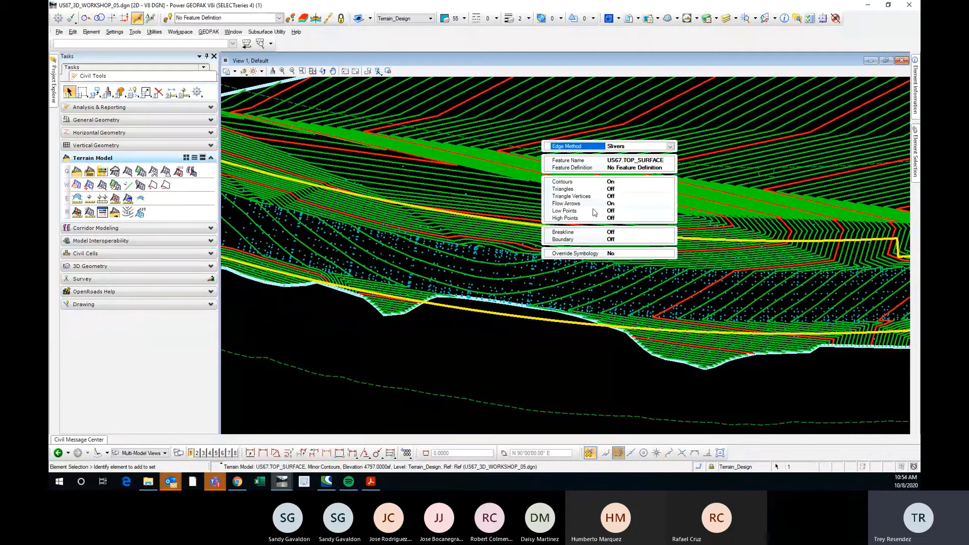
scroll(498, 275, "up", 3)
scroll(395, 267, "down", 3)
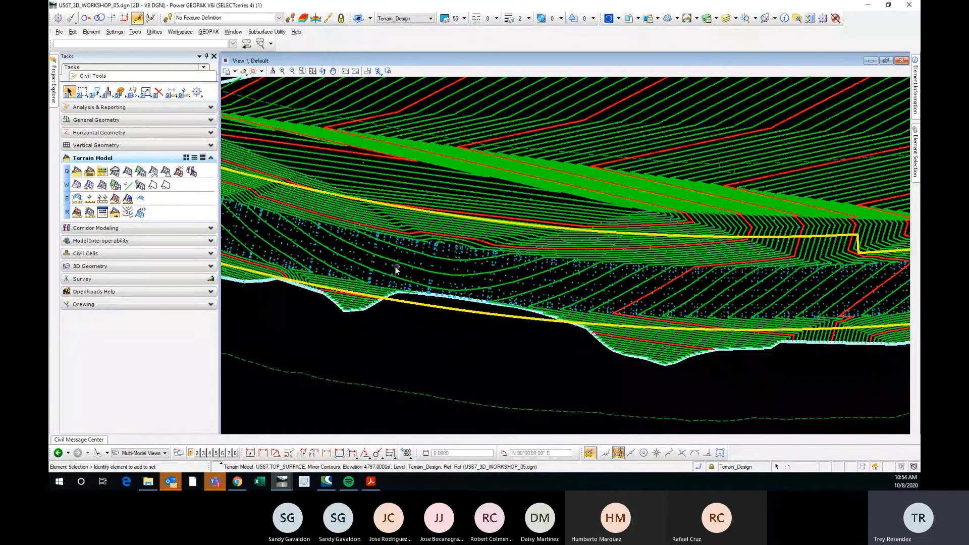
scroll(395, 266, "up", 5)
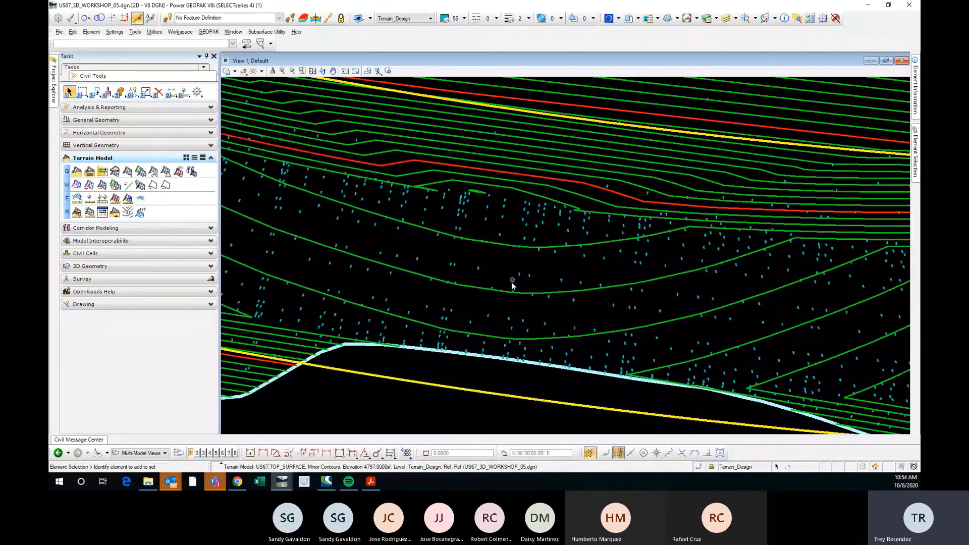
scroll(510, 283, "down", 2)
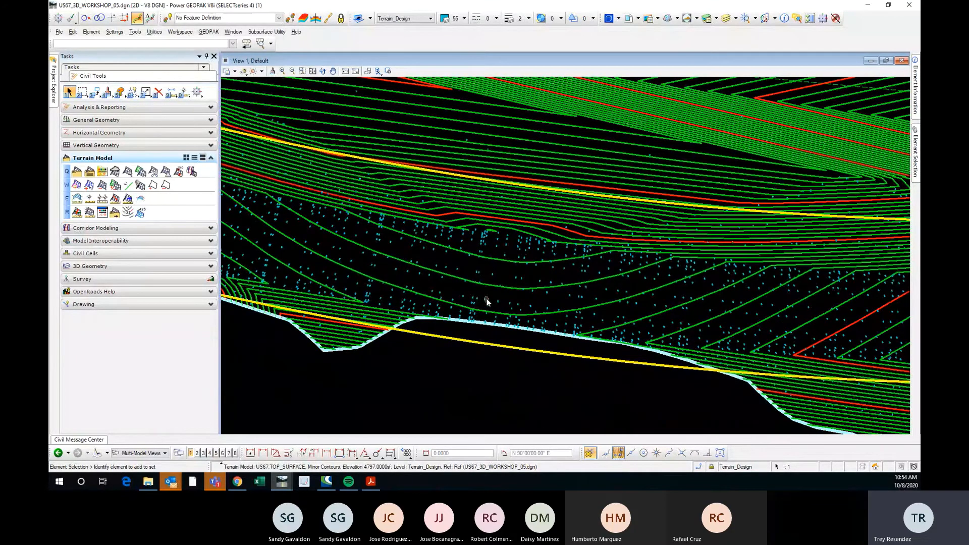
scroll(476, 296, "down", 1)
left_click(466, 287)
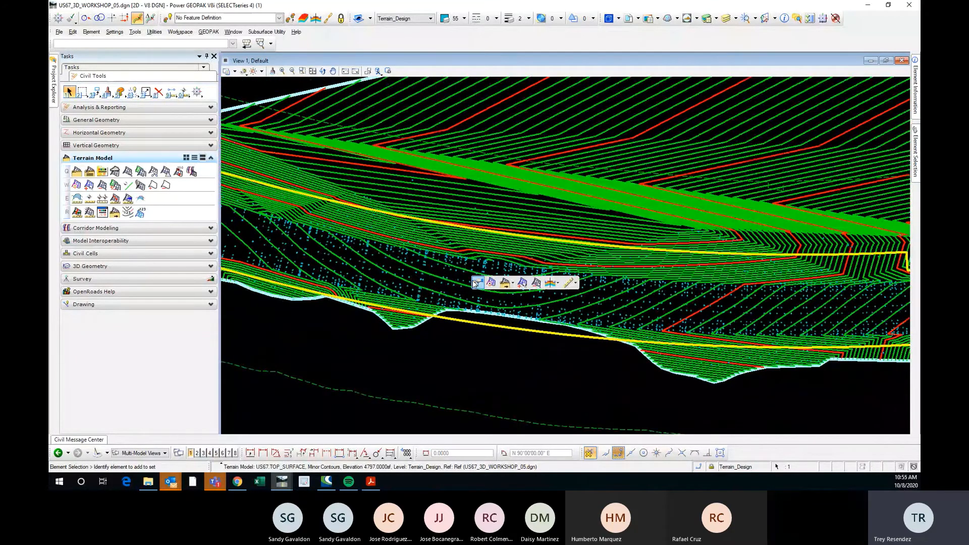
scroll(474, 283, "up", 4)
scroll(439, 264, "down", 2)
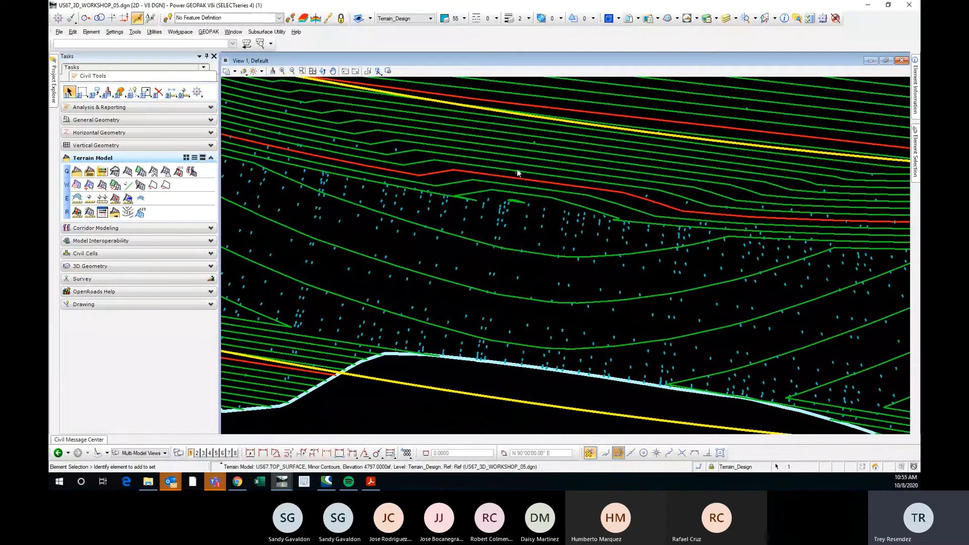
scroll(422, 230, "down", 2)
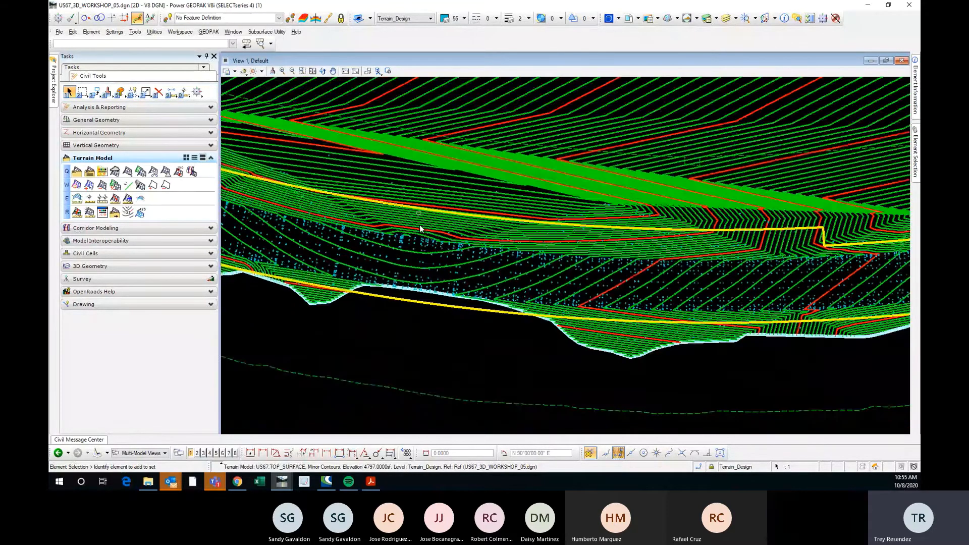
scroll(768, 269, "up", 3)
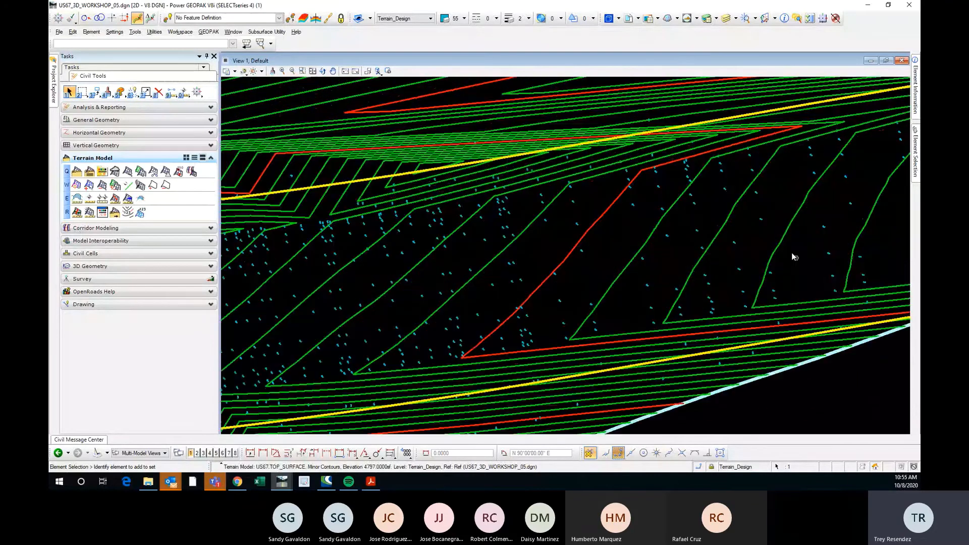
scroll(791, 256, "down", 3)
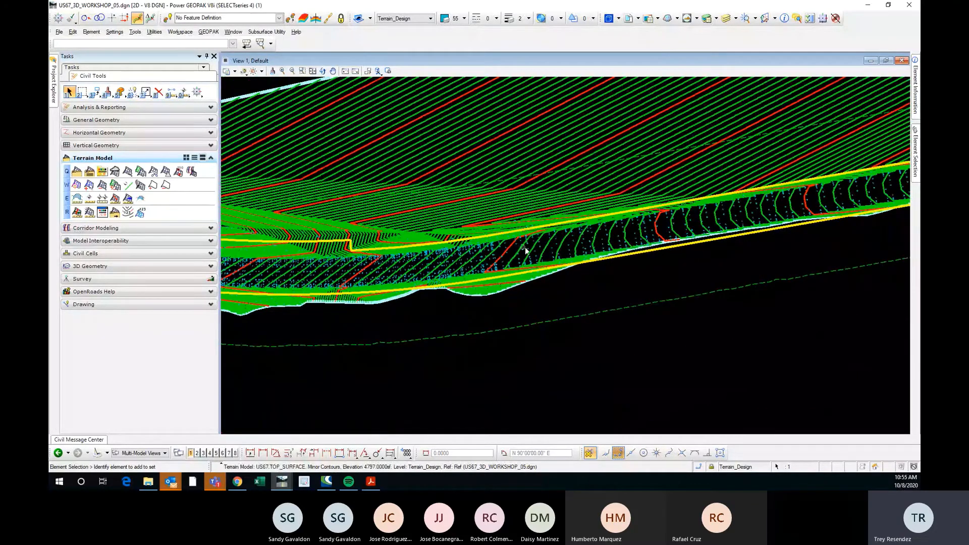
scroll(526, 244, "up", 1)
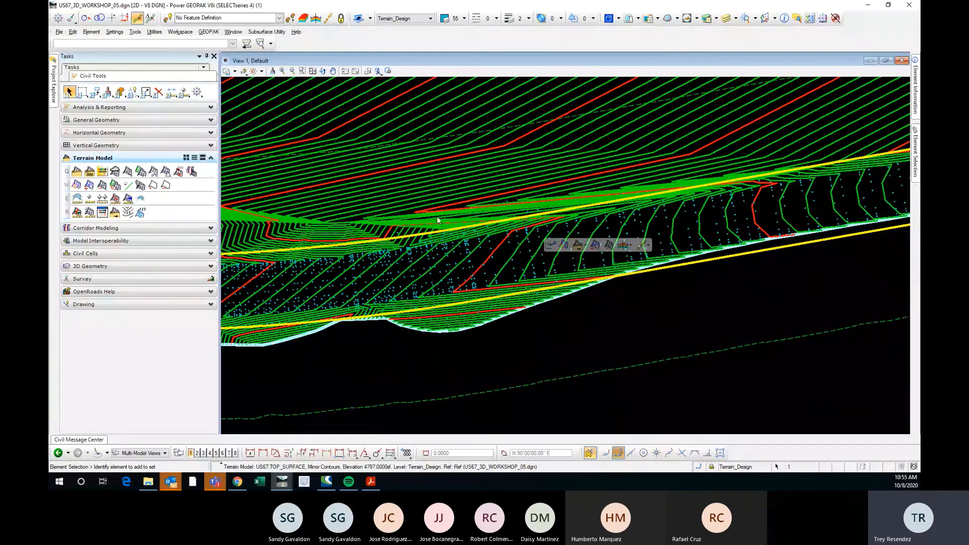
Set Flow Arrows to Off for the US67.TOP_SURFACE terrain.
scroll(574, 259, "down", 1)
scroll(574, 259, "down", 1)
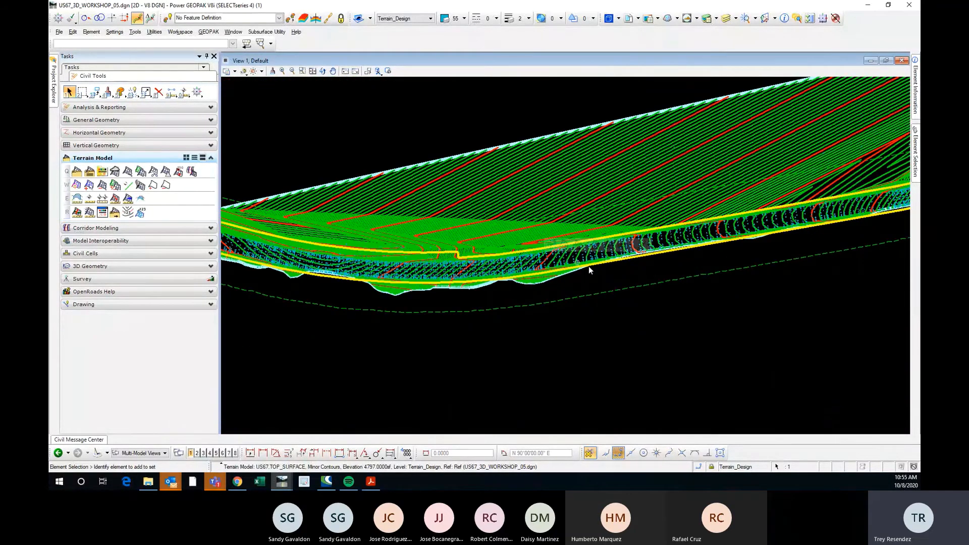
scroll(588, 265, "up", 2)
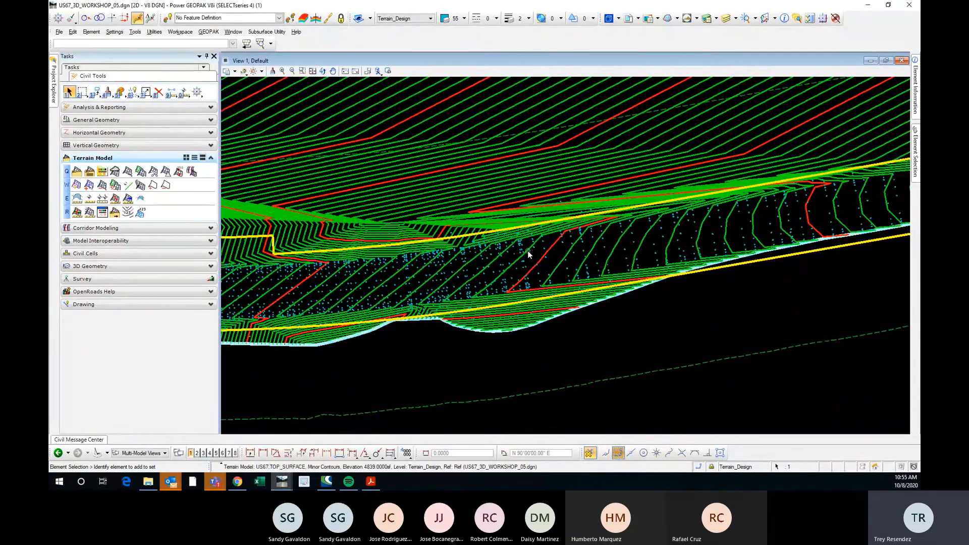
mouse_move(543, 252)
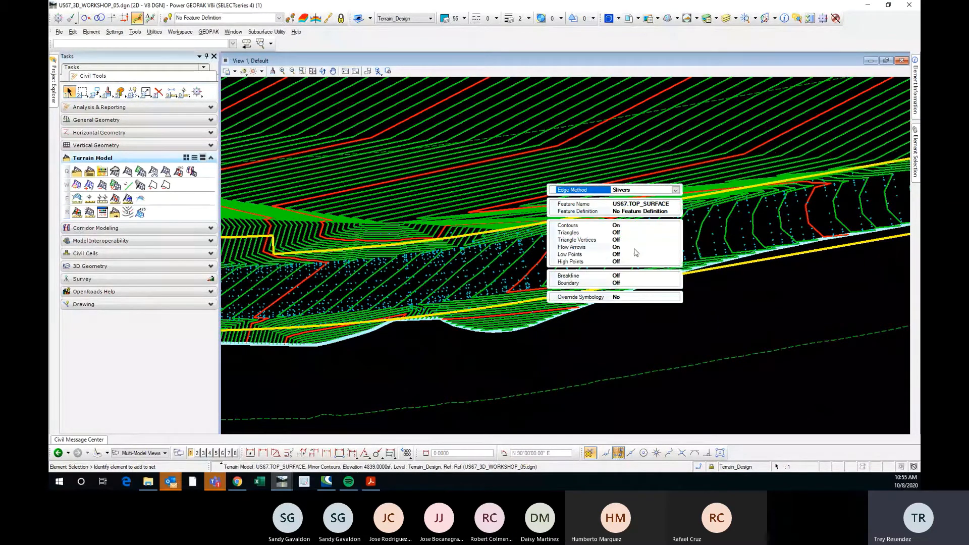
left_click(675, 248)
left_click(675, 248)
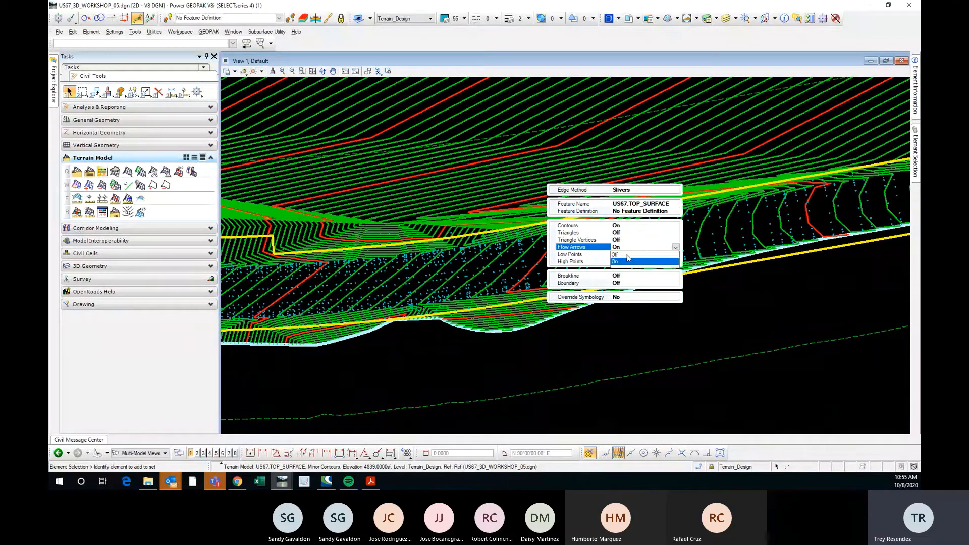
left_click(634, 259)
Set Low Points to On for the US67.TOP_SURFACE terrain and check the pavement for low points around the western curve.
left_click(640, 256)
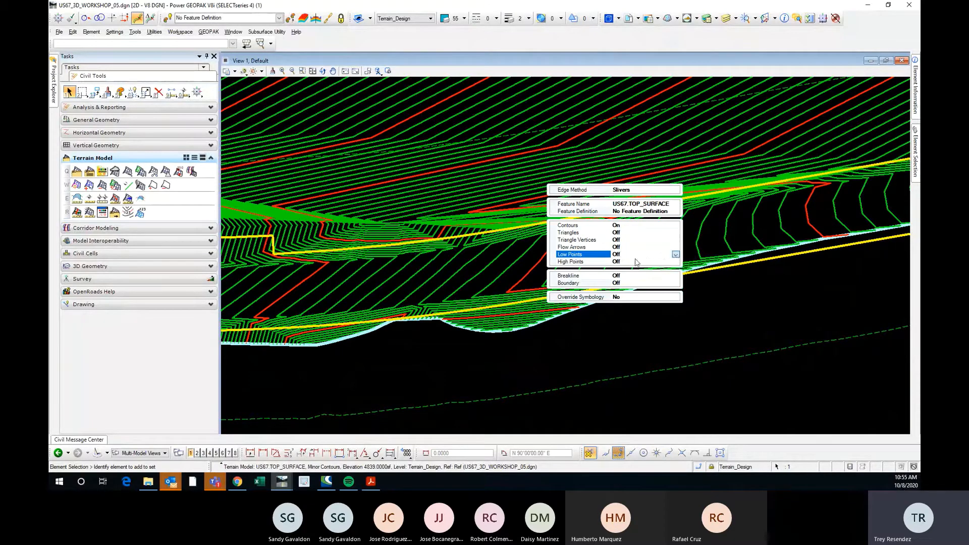
left_click(675, 254)
left_click(657, 269)
scroll(406, 256, "up", 3)
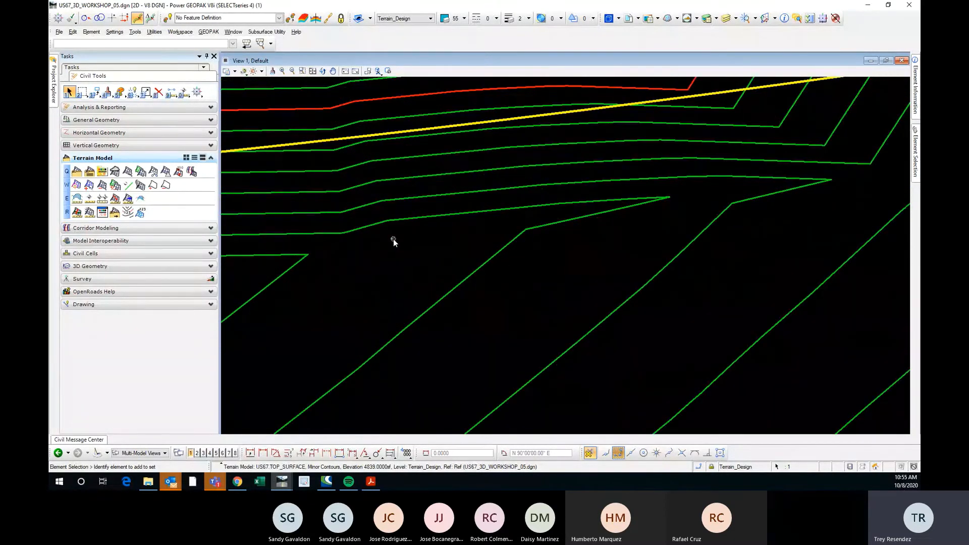
scroll(478, 265, "down", 4)
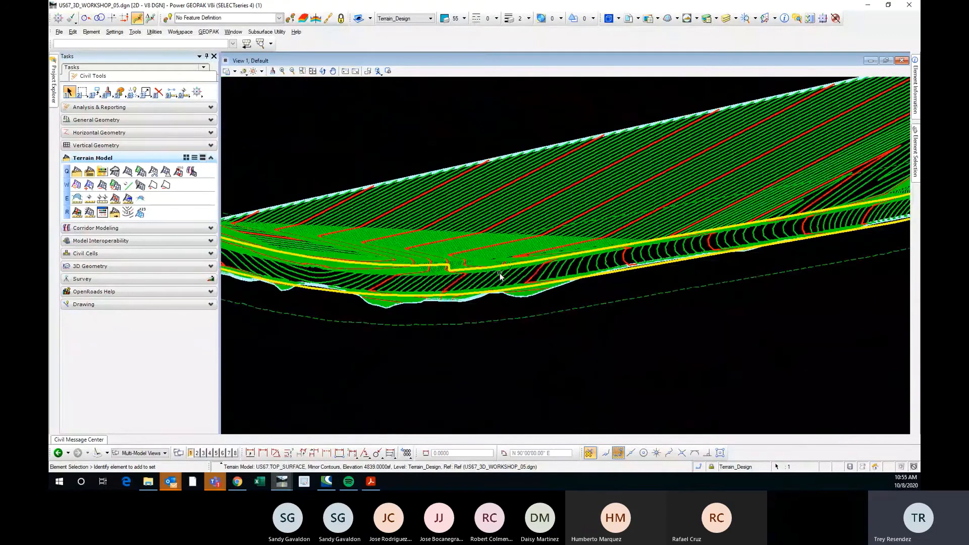
scroll(499, 276, "down", 2)
scroll(503, 274, "up", 5)
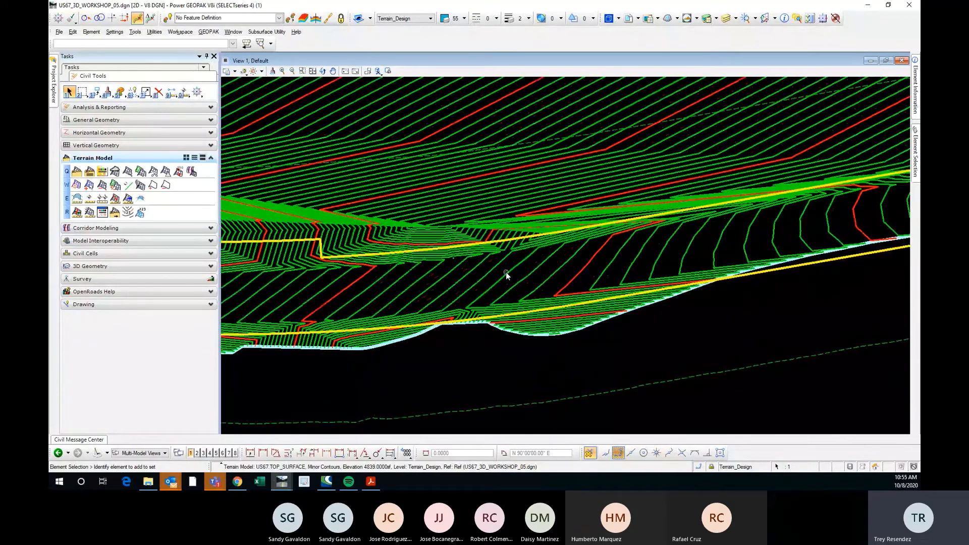
Set Low Points back to Off for the US67.TOP_SURFACE terrain.
mouse_move(506, 273)
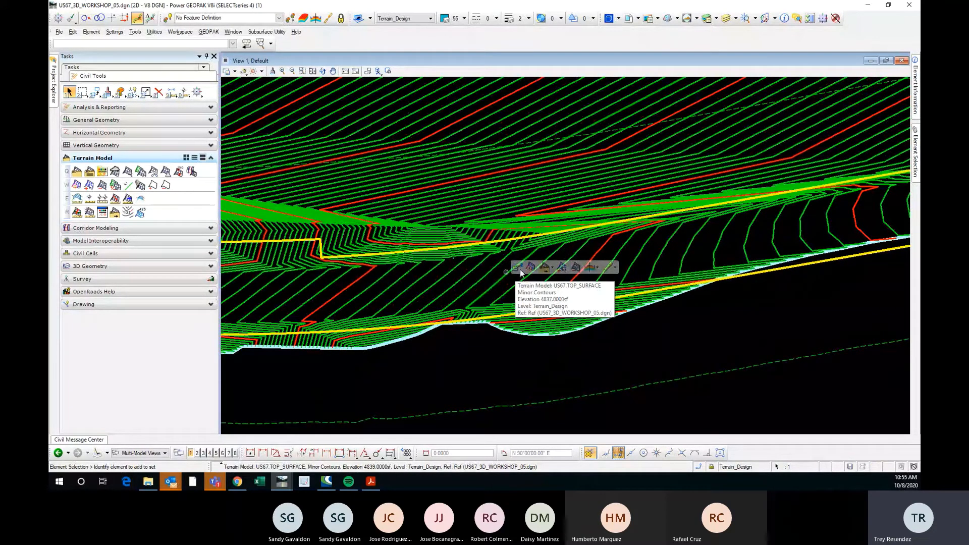
left_click(517, 268)
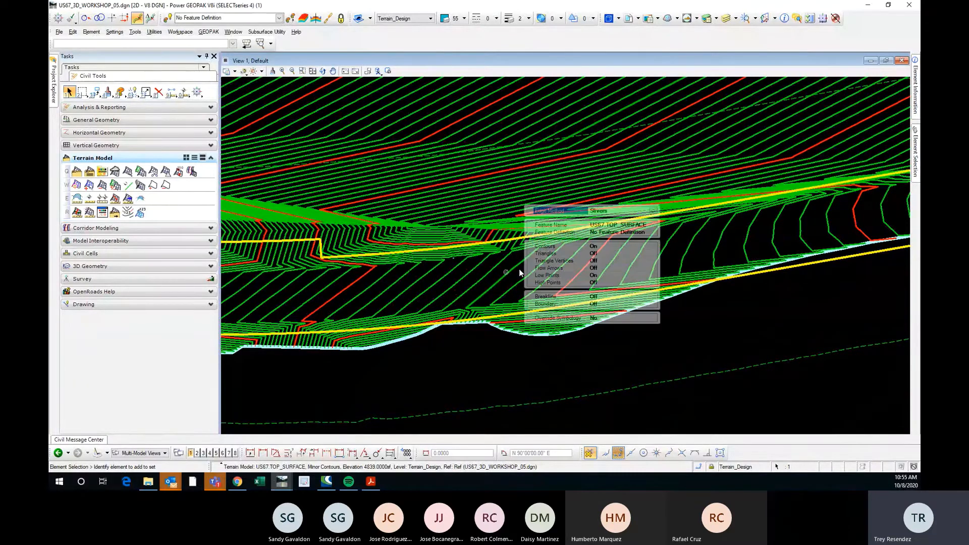
left_click(643, 276)
left_click(652, 276)
left_click(608, 285)
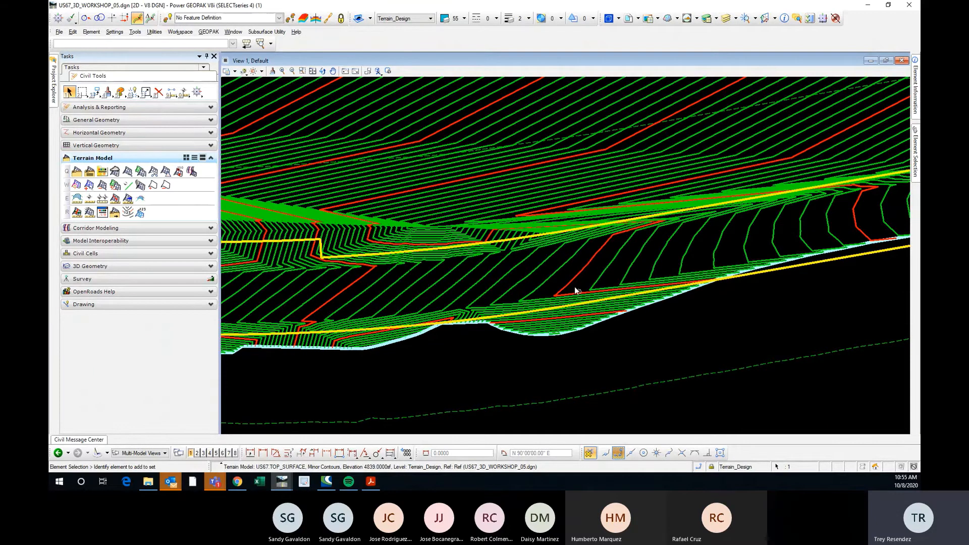
Set Triangles to On and Contours to Off for the US67.TOP_SURFACE terrain.
scroll(575, 286, "down", 2)
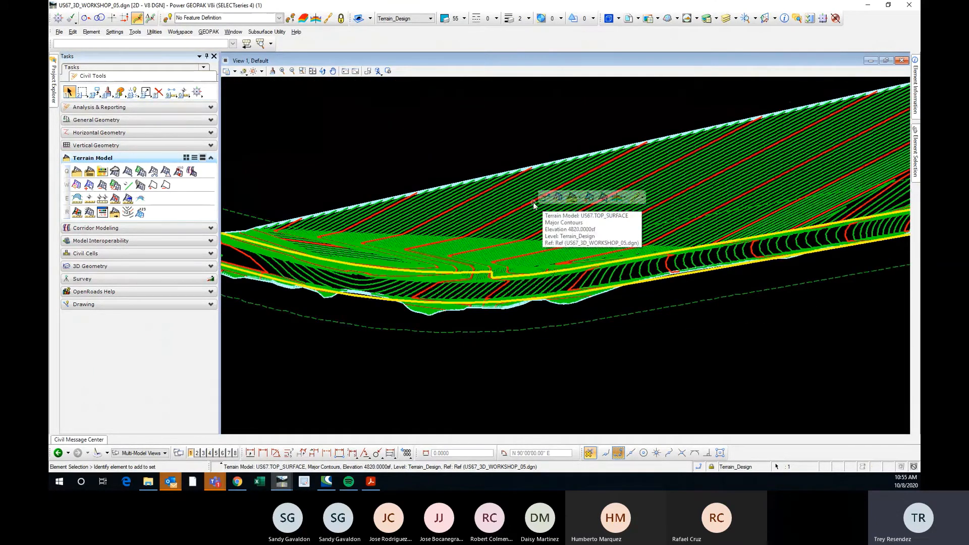
mouse_move(555, 200)
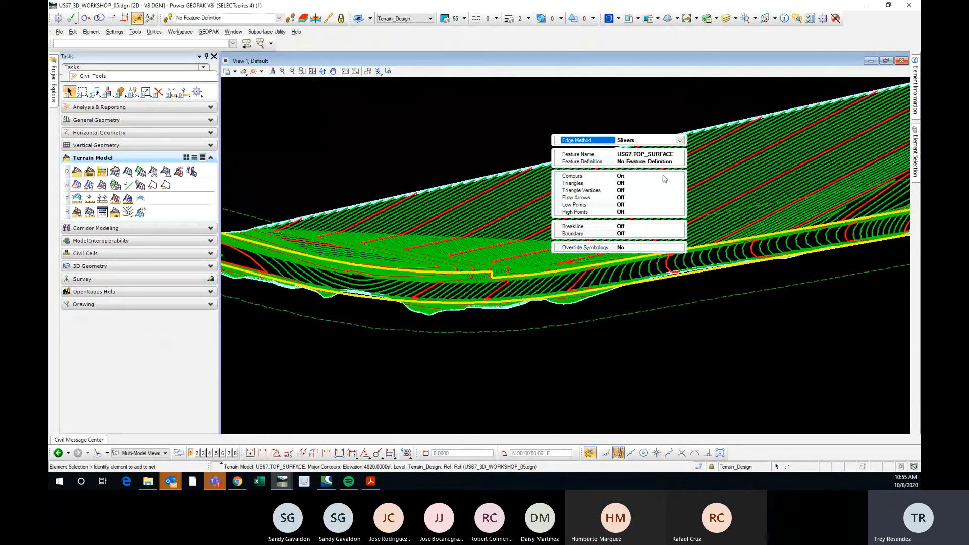
left_click(680, 182)
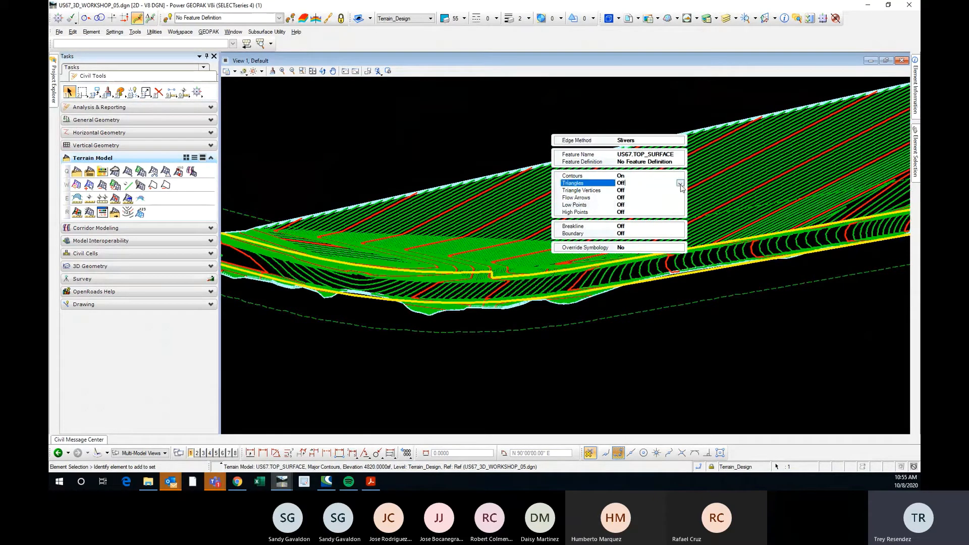
left_click(680, 183)
left_click(634, 198)
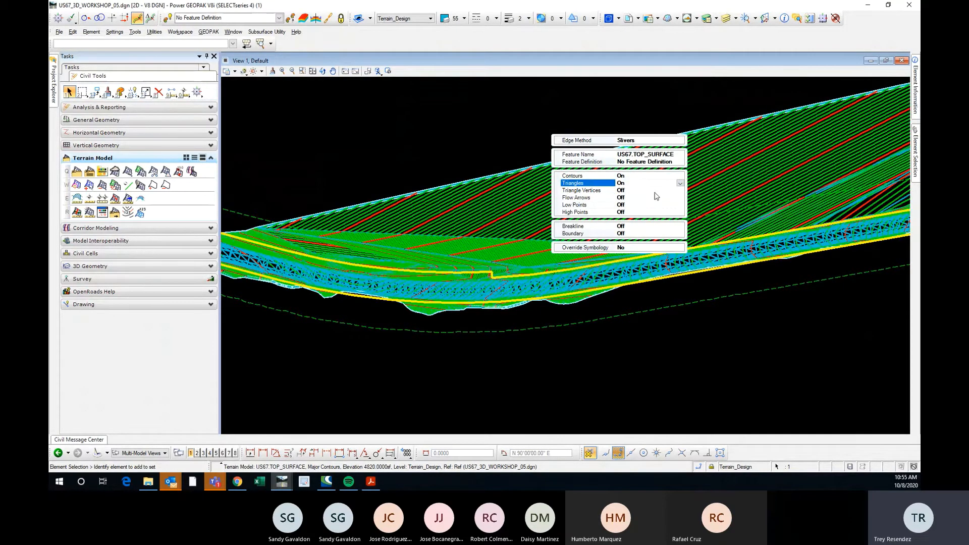
left_click(681, 175)
left_click(680, 176)
left_click(629, 183)
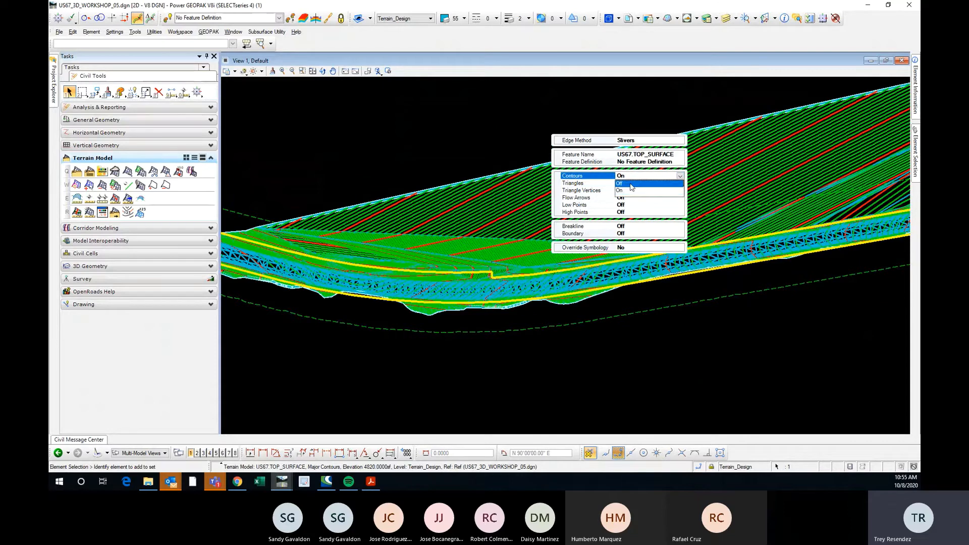
scroll(490, 266, "up", 5)
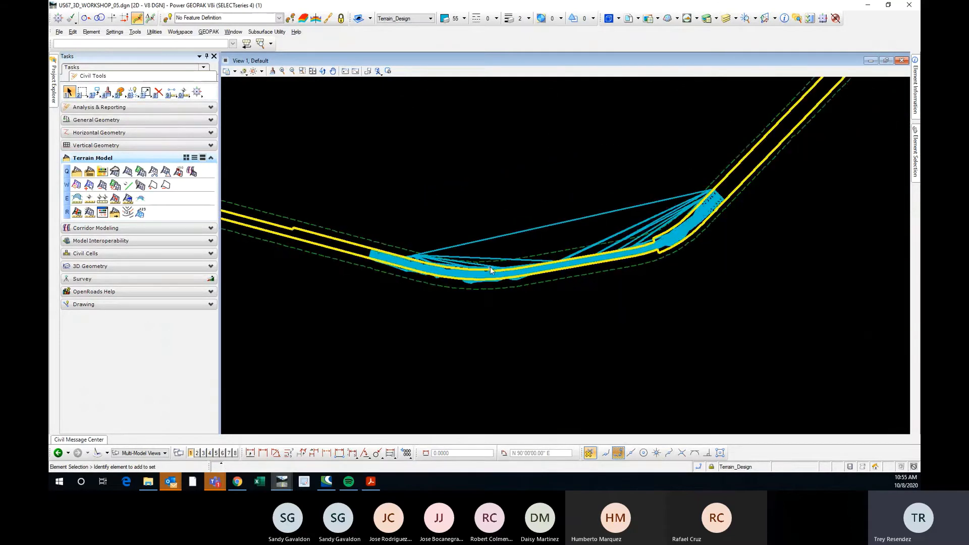
scroll(463, 214, "up", 2)
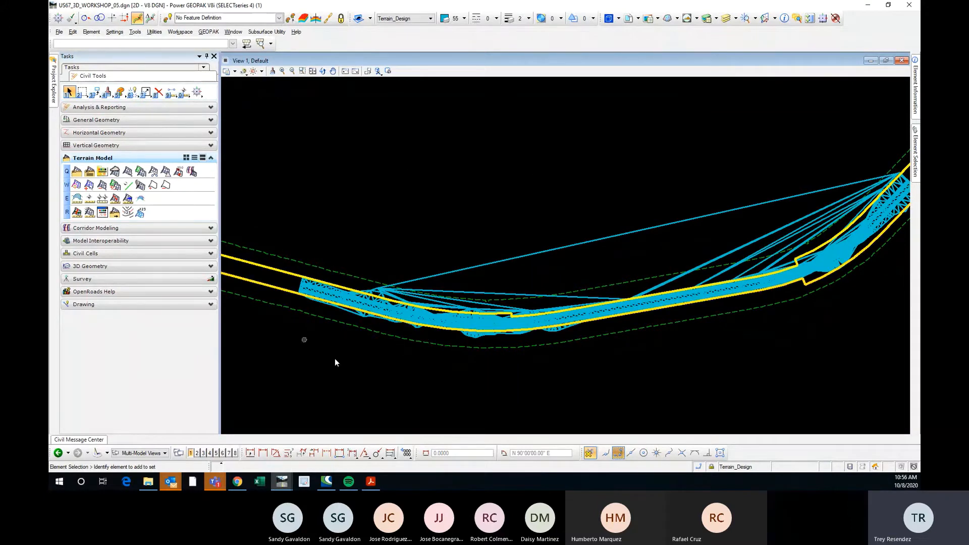
Switch to the Default-3D views and delete the US67.TOP_SURFACE terrain from the 3D model.
left_click(159, 453)
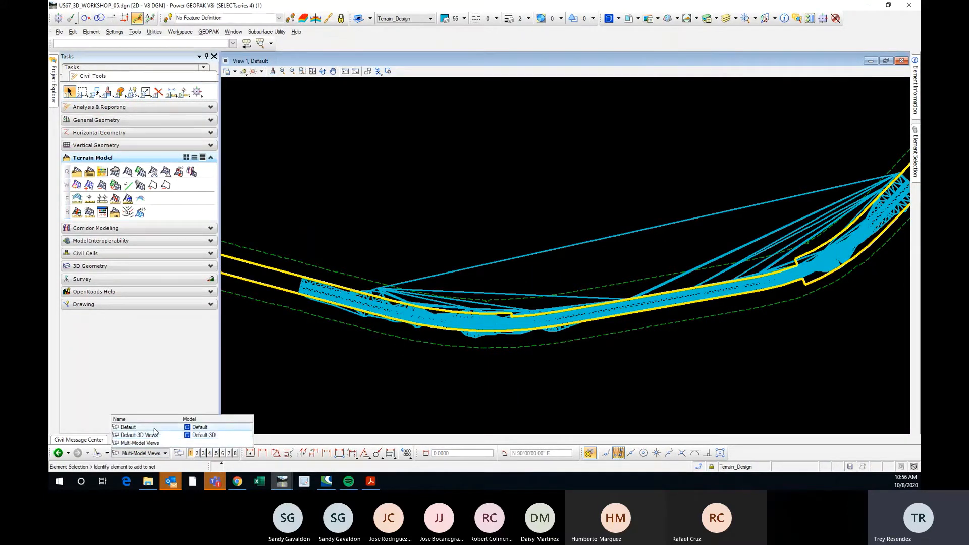
left_click(155, 435)
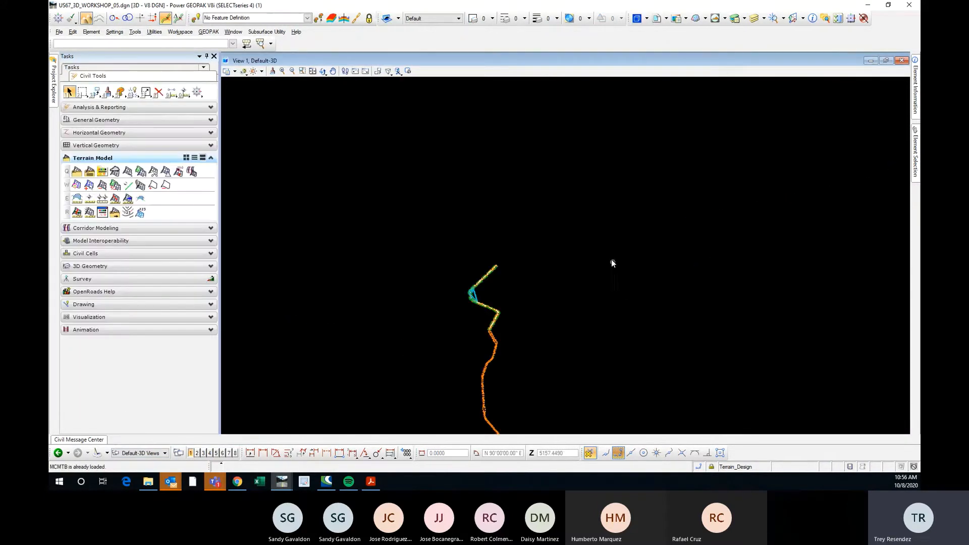
scroll(474, 296, "up", 3)
left_click(489, 278)
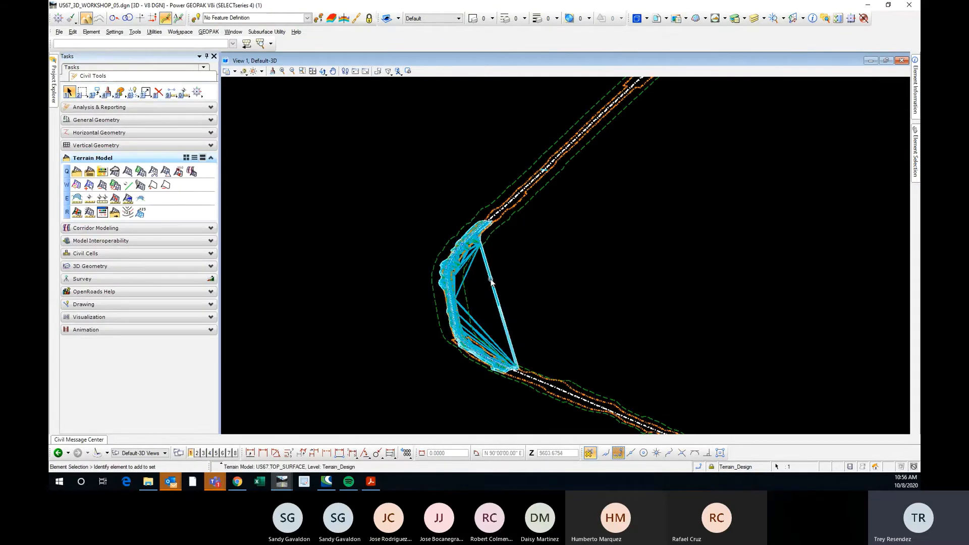
left_click(609, 275)
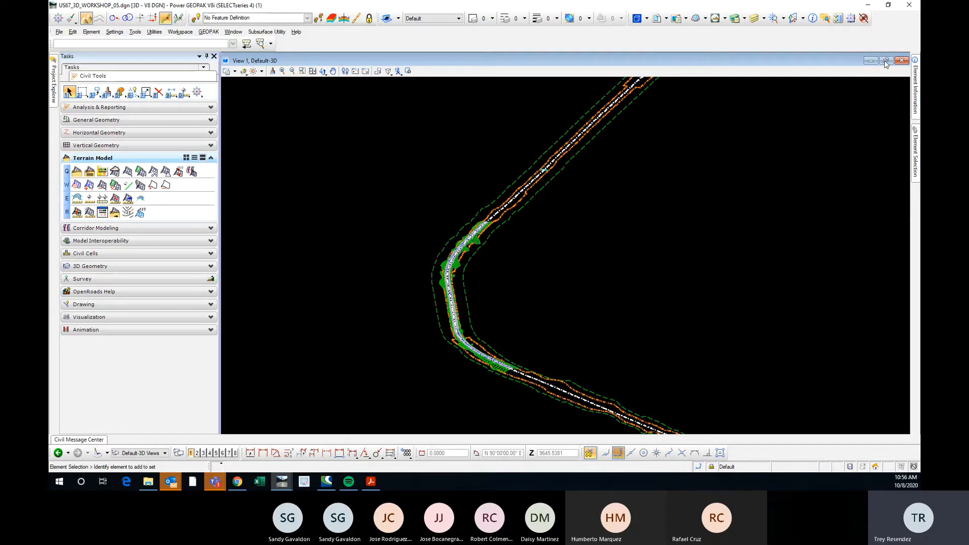
Switch to the Default views and close View 2 so that only View 1 shows the plan.
left_click(151, 452)
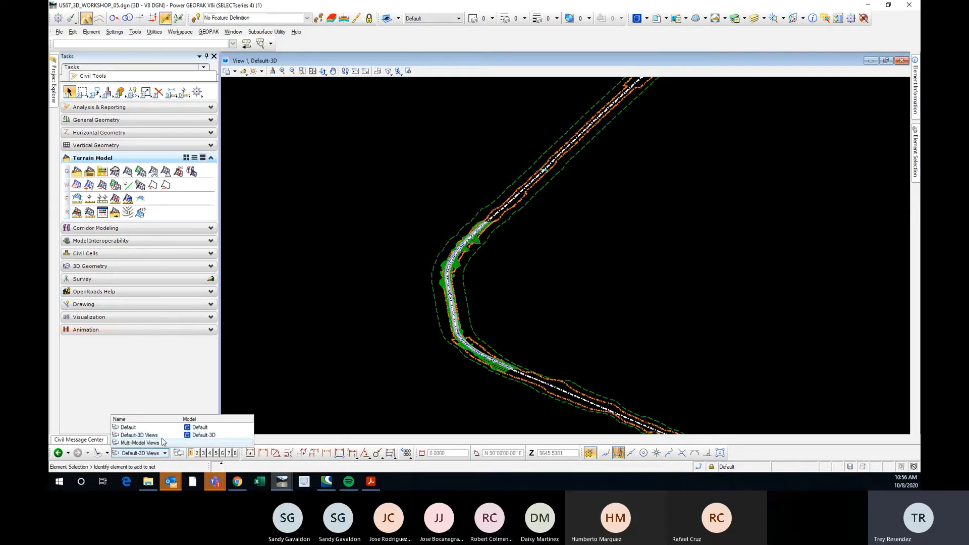
left_click(161, 428)
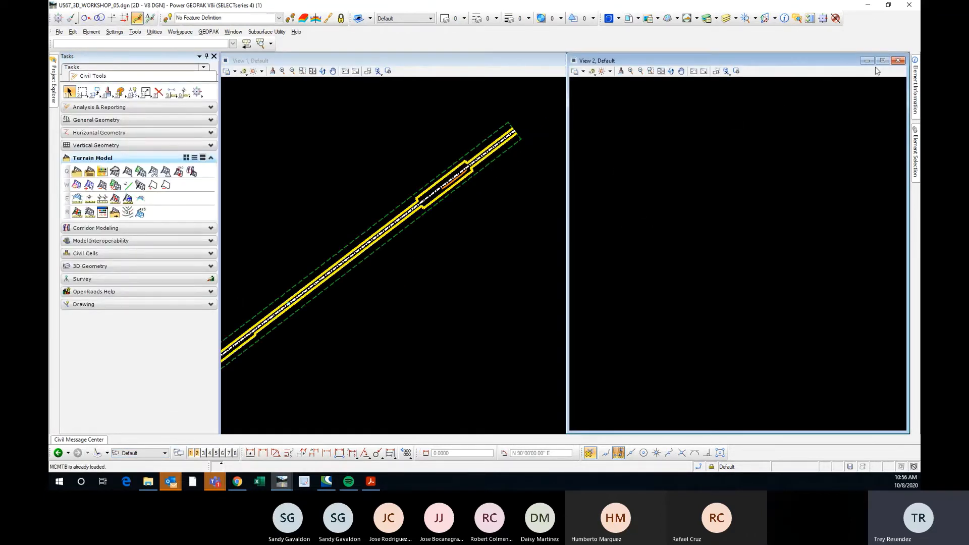
left_click(896, 61)
Locate the modelled US67 corridor along the alignment in plan and look over its straight stretch between the two curves.
scroll(737, 169, "down", 4)
scroll(598, 256, "down", 3)
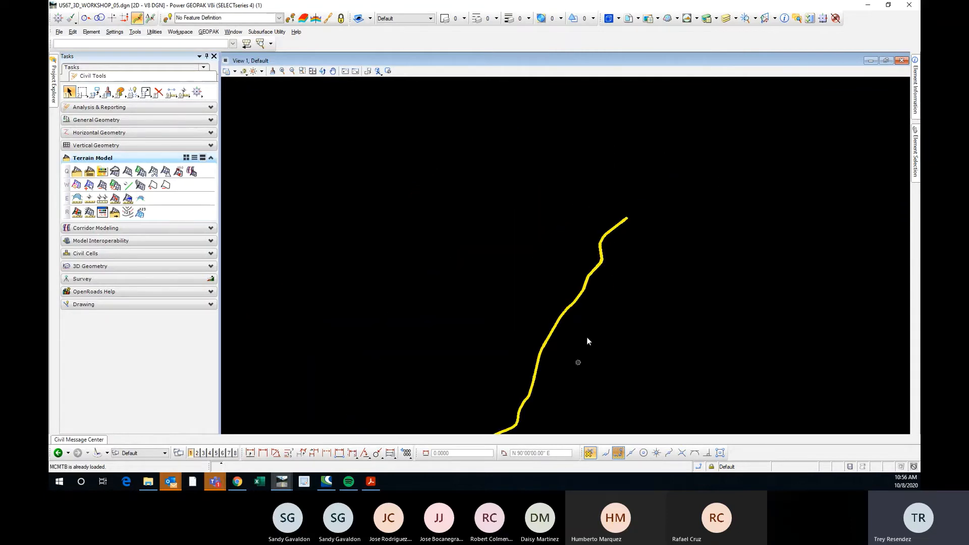
scroll(584, 290, "up", 5)
scroll(576, 247, "down", 6)
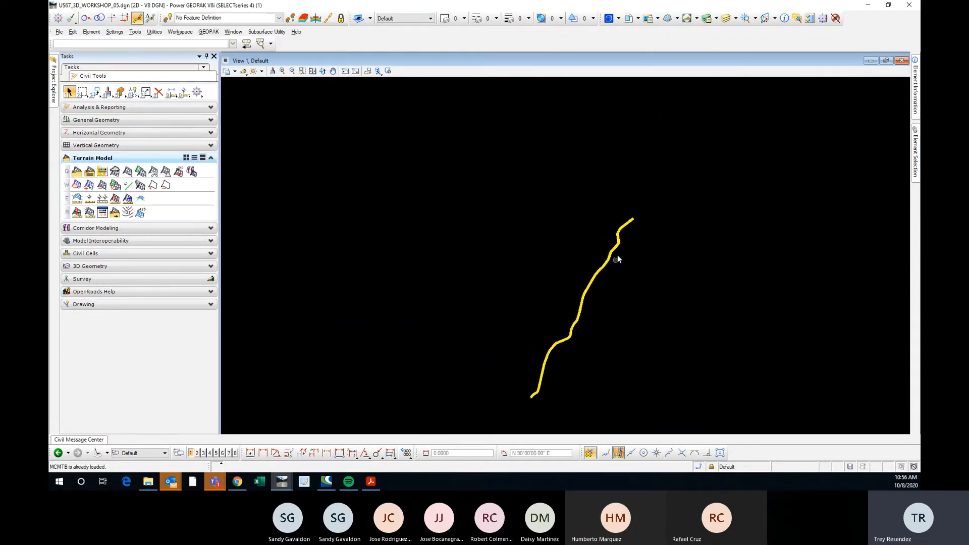
scroll(616, 256, "up", 6)
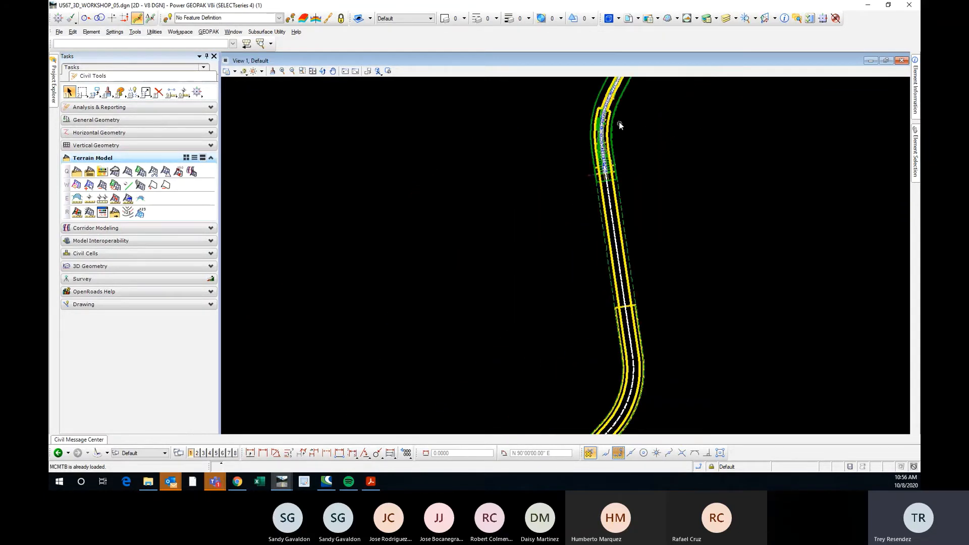
scroll(619, 122, "up", 2)
middle_click_drag(637, 104, 477, 388)
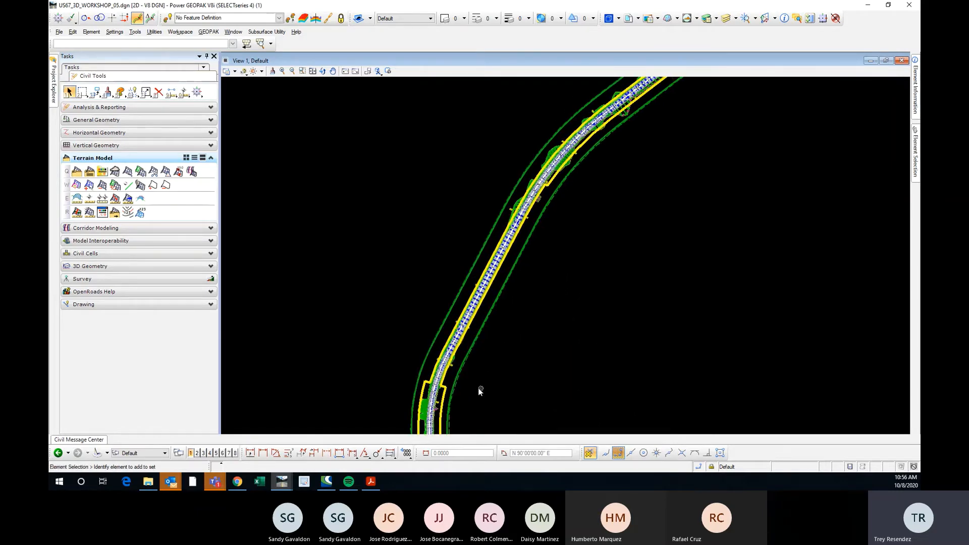
scroll(557, 172, "down", 2)
scroll(572, 147, "up", 1)
scroll(516, 225, "up", 2)
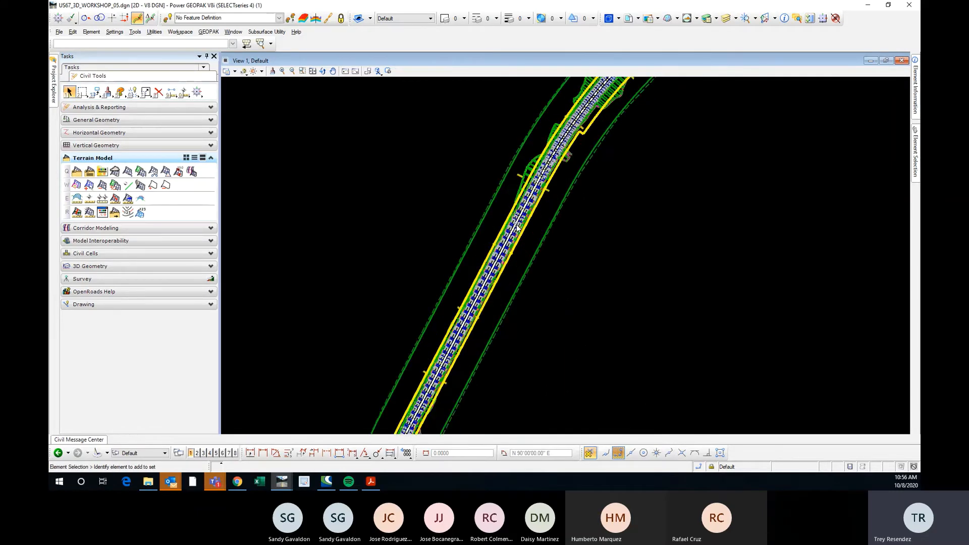
scroll(516, 227, "down", 2)
Rotate View 1 by points along the roadway centerline so the corridor's straight stretch lies horizontally, and return to element selection.
left_click(322, 71)
scroll(518, 207, "up", 2)
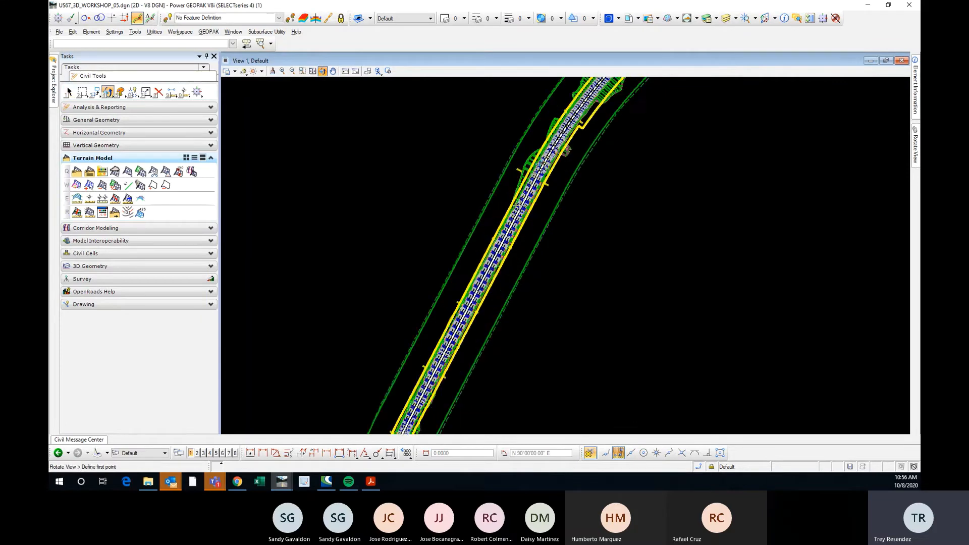
scroll(518, 207, "up", 2)
left_click(550, 155)
scroll(499, 190, "up", 2)
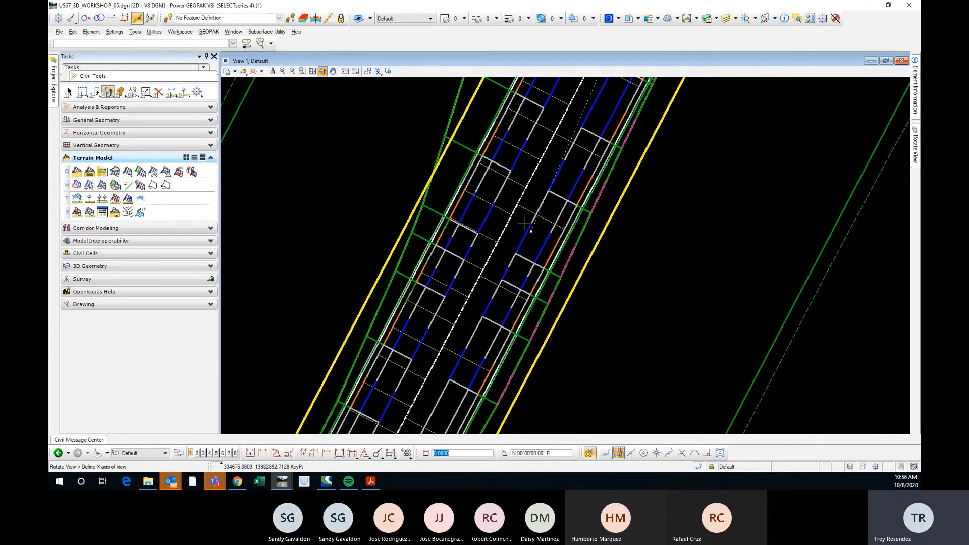
left_click(519, 200)
scroll(444, 250, "down", 3)
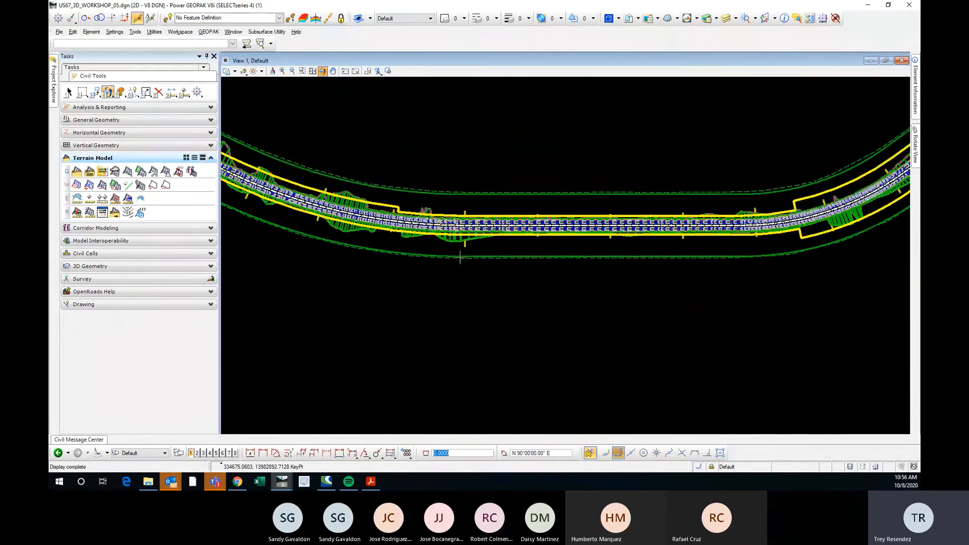
left_click(69, 91)
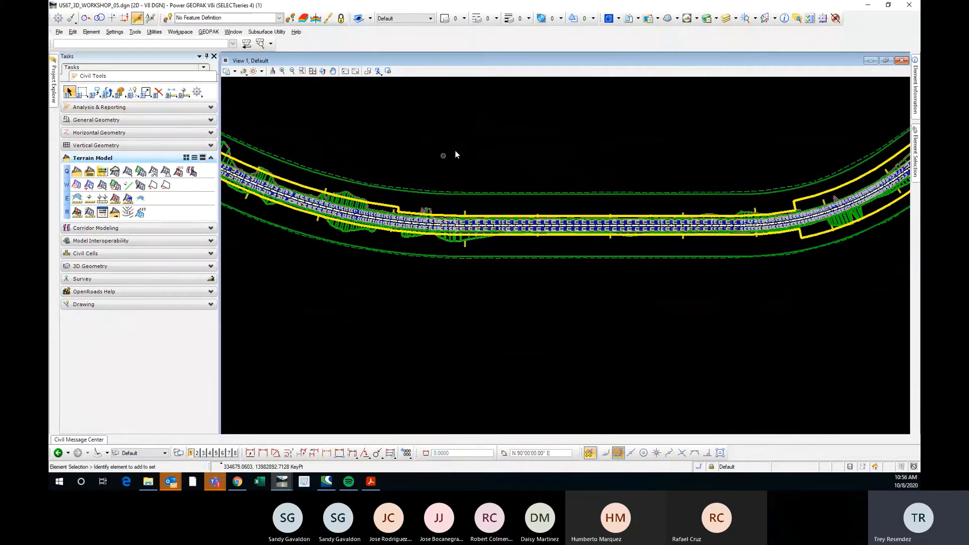
Look over the US67 corridor in plan, comparing its curves and cut-and-fill limits with the straight stretch between them.
middle_click_drag(467, 141, 473, 176)
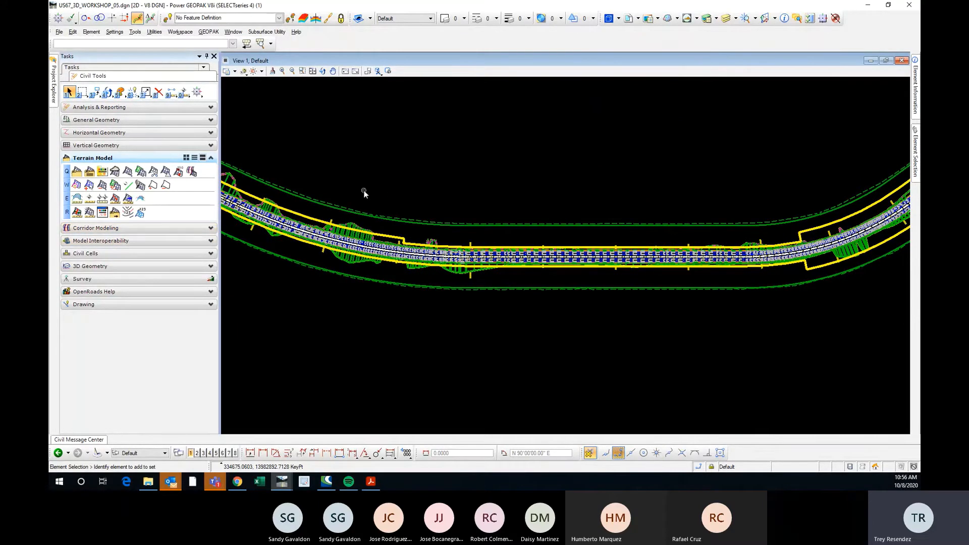
middle_click_drag(325, 167, 464, 229)
scroll(498, 285, "up", 1)
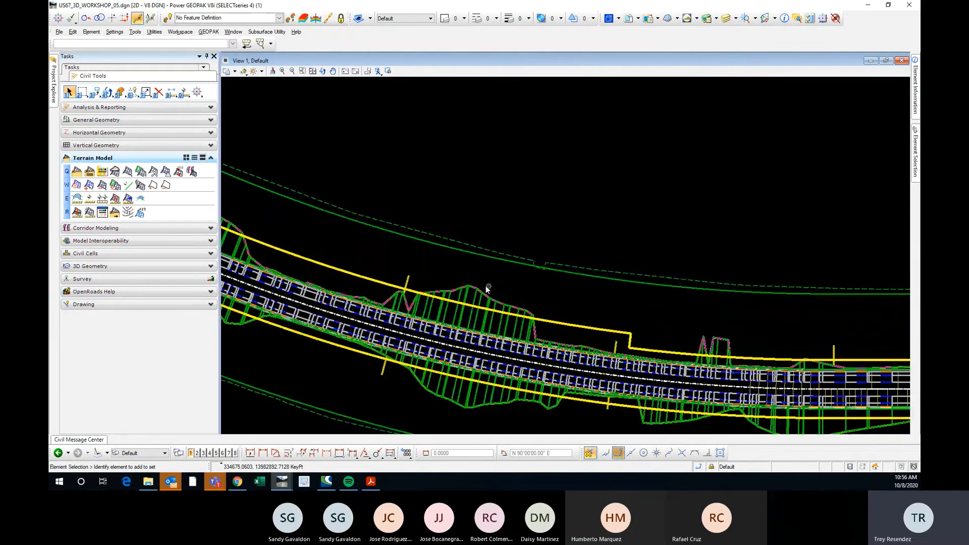
scroll(428, 288, "down", 1)
scroll(381, 278, "down", 1)
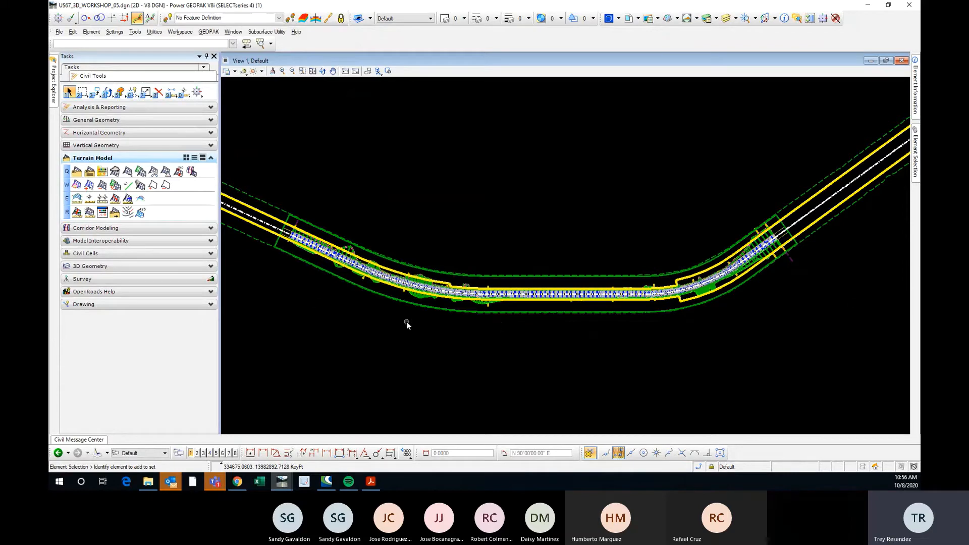
scroll(341, 290, "up", 1)
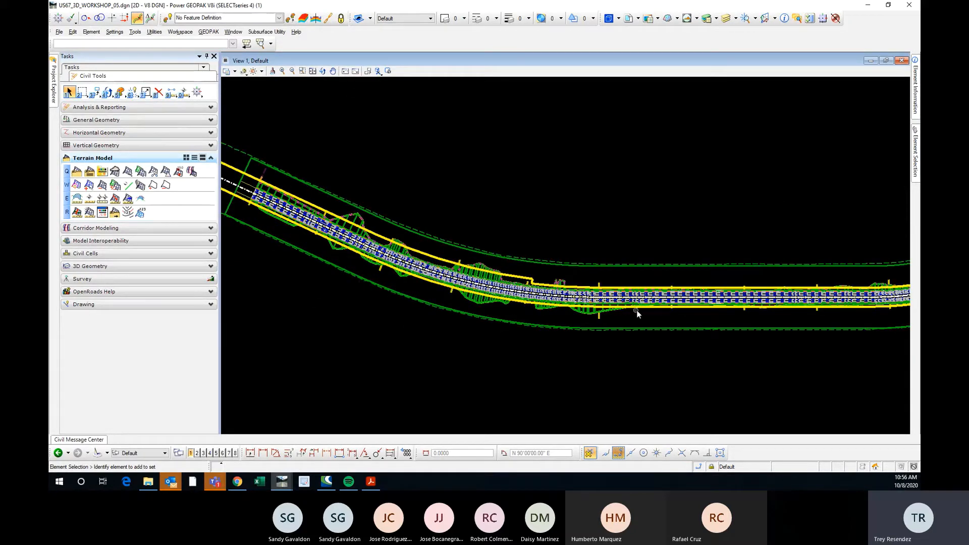
scroll(625, 313, "up", 1)
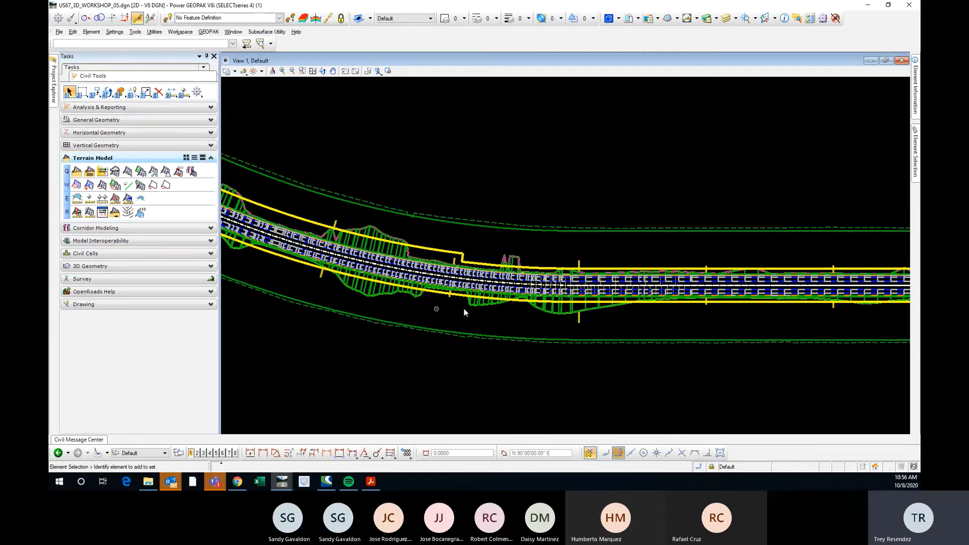
scroll(464, 308, "down", 1)
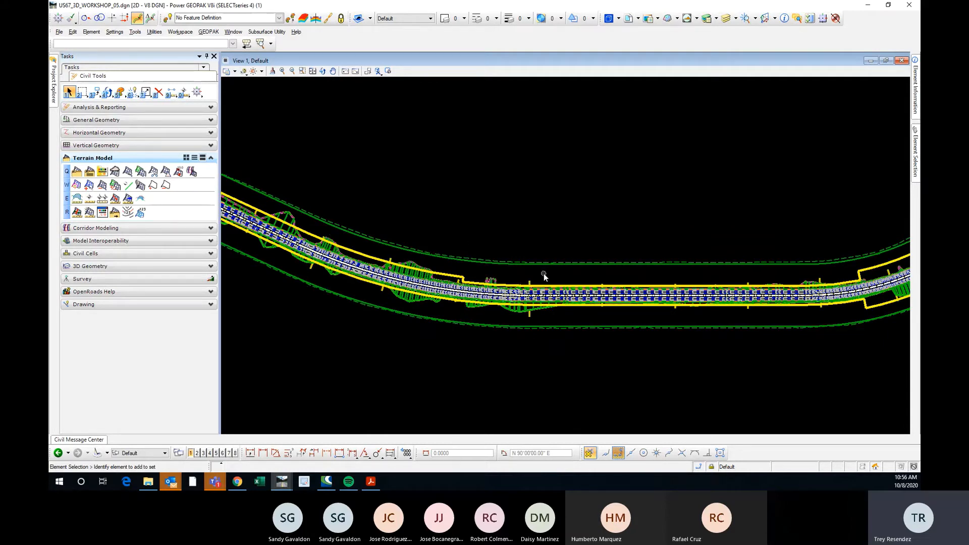
scroll(544, 273, "down", 1)
scroll(549, 277, "up", 2)
scroll(355, 264, "down", 1)
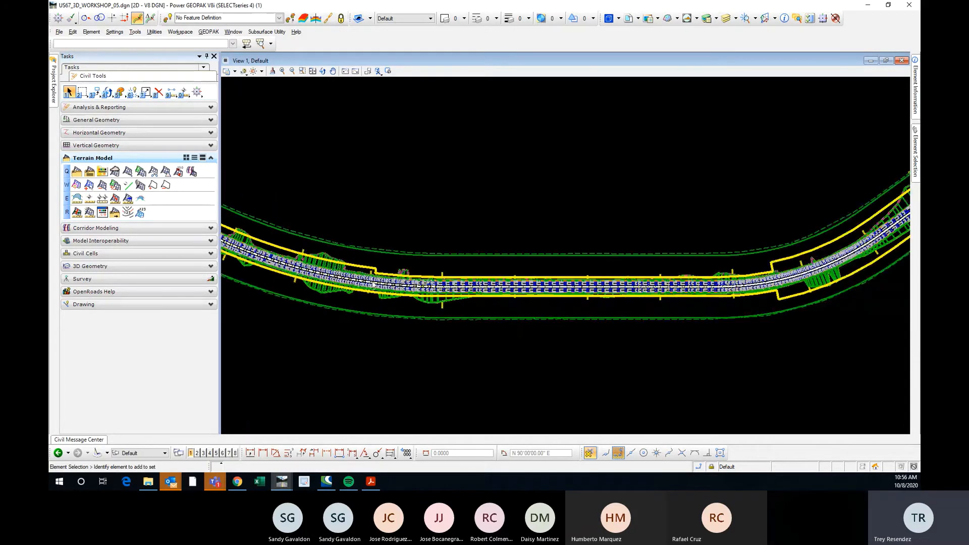
Start Create Cross Sections from the corridor modeling tools on the US67CL alignment, keeping its settings dialog beside the corridor.
left_click(110, 228)
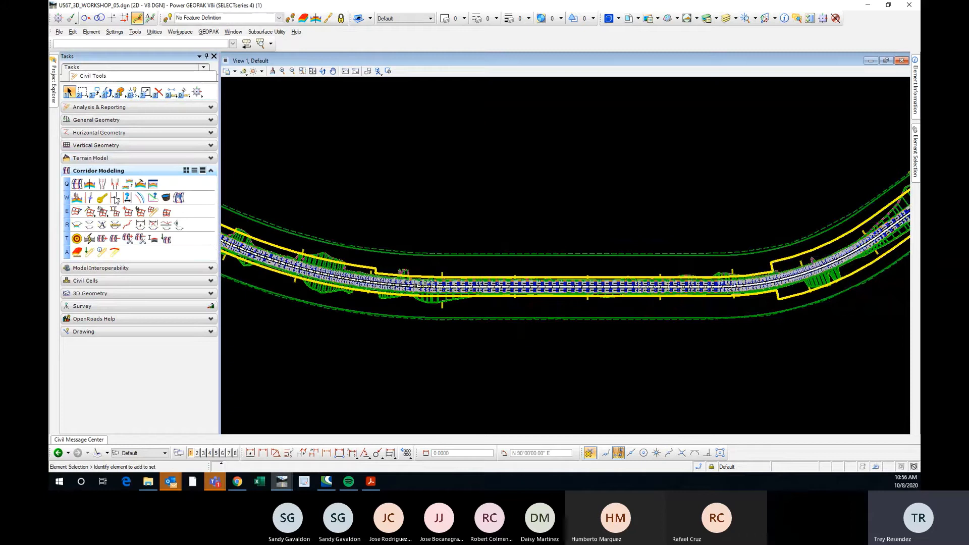
left_click(90, 225)
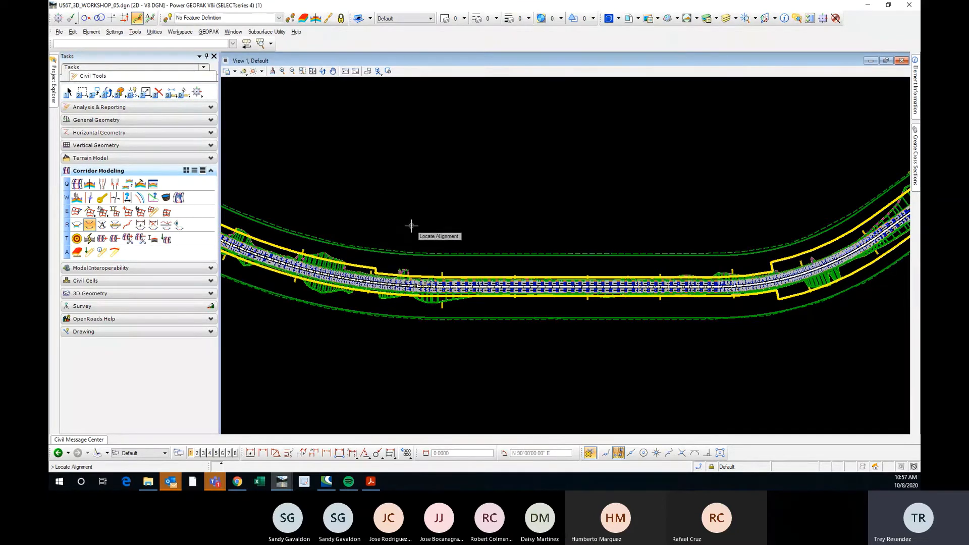
scroll(429, 242, "up", 3)
scroll(448, 264, "up", 3)
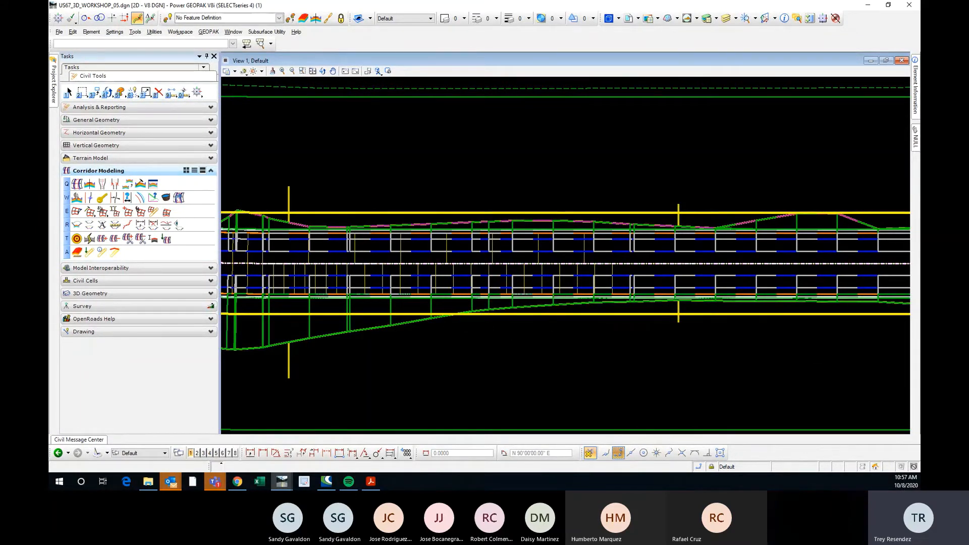
left_click_drag(968, 103, 686, 97)
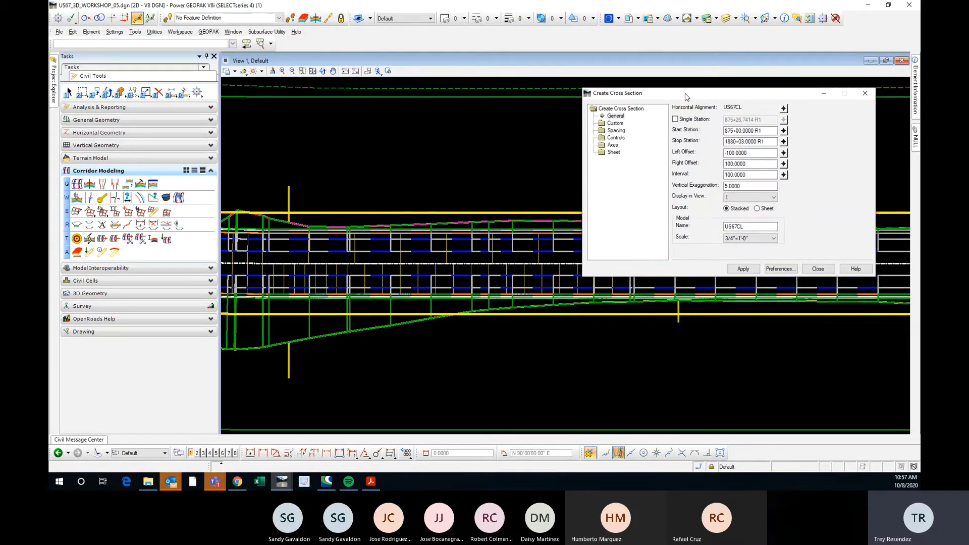
scroll(278, 262, "down", 2)
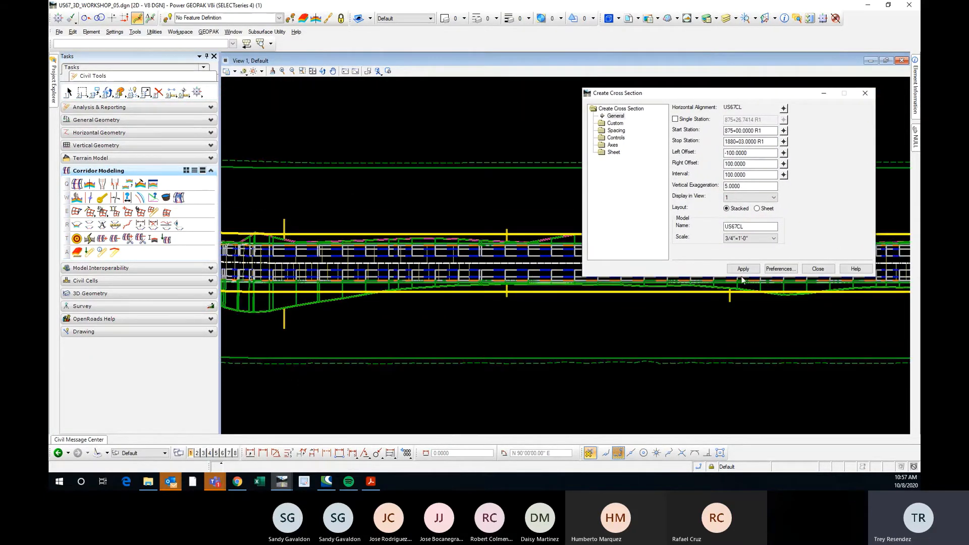
Turn on the station and offset read-out and check the stations along the corridor's straight stretch.
left_click_drag(769, 132, 718, 162)
left_click(770, 142)
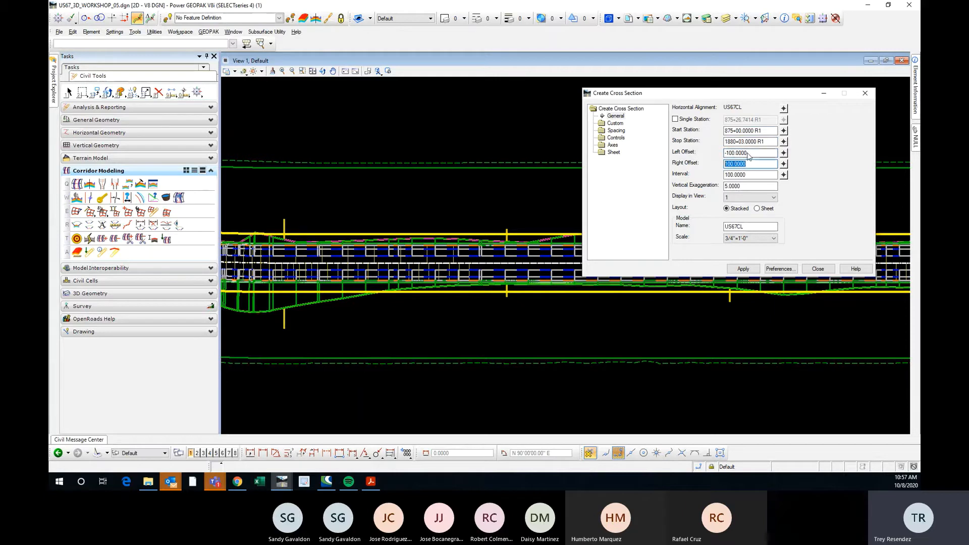
left_click(750, 156)
left_click(69, 92)
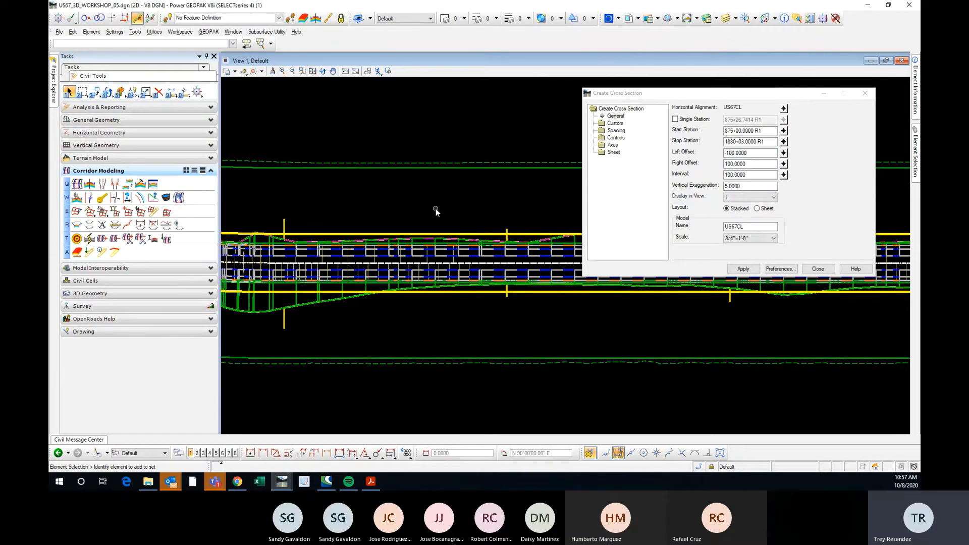
key("9")
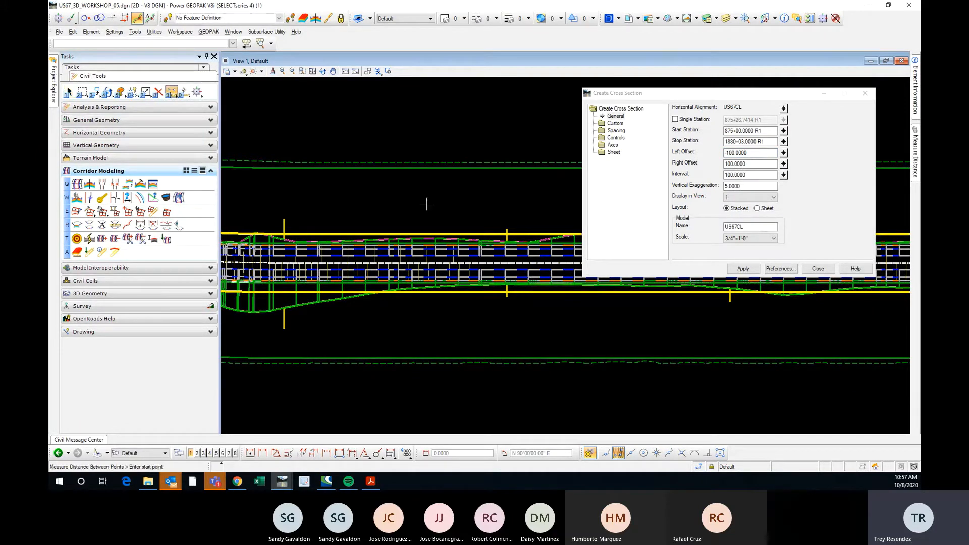
left_click(58, 18)
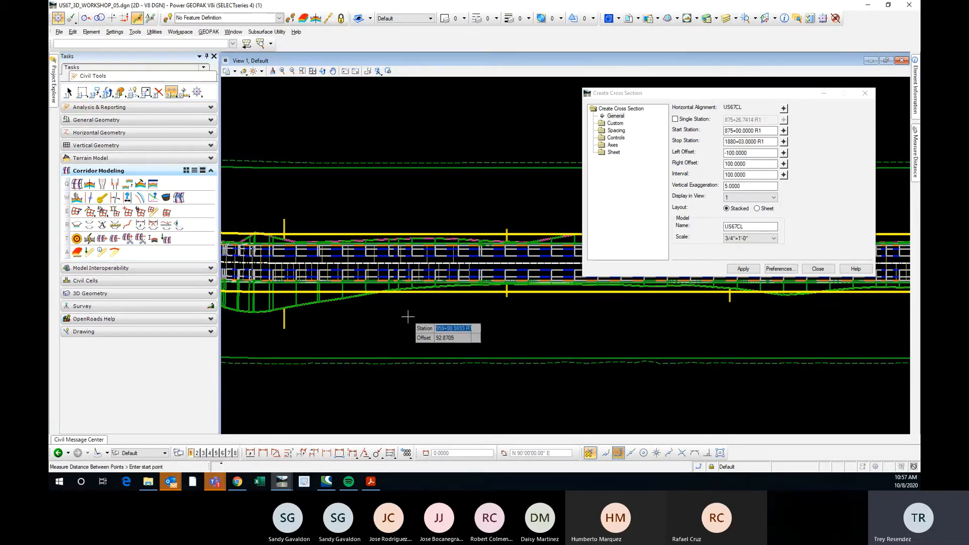
scroll(412, 323, "down", 2)
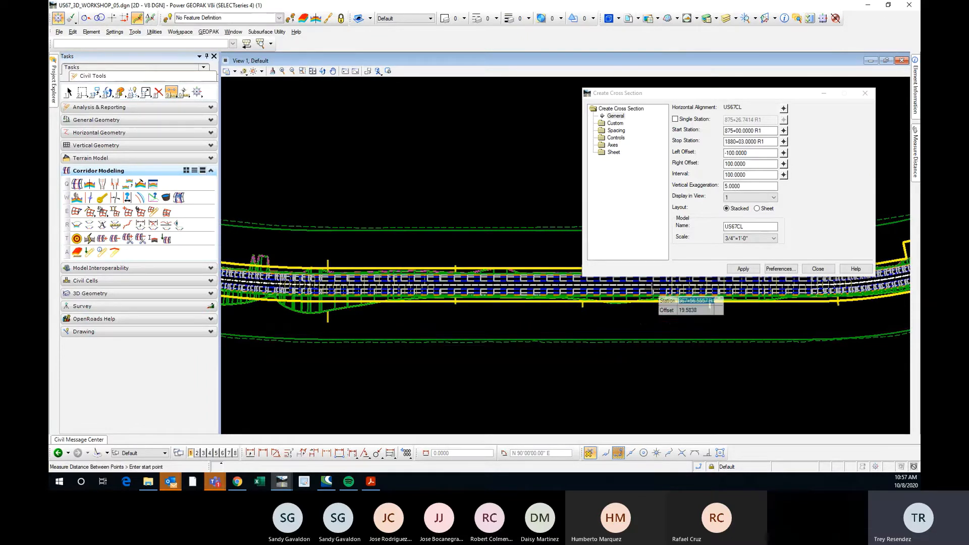
Set the cross sections' start station to 960+00 and stop station to 970+00.
left_click(752, 131)
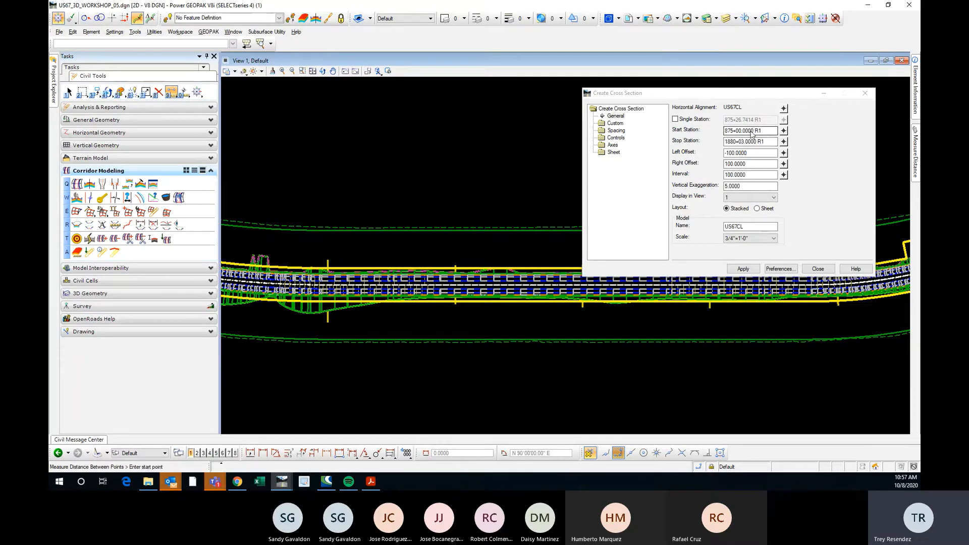
left_click(769, 132)
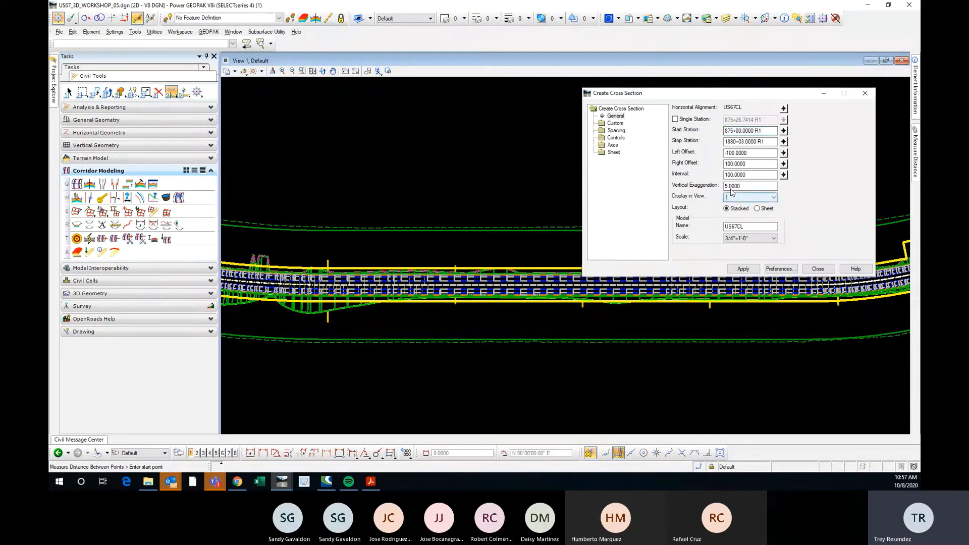
left_click_drag(754, 132, 728, 129)
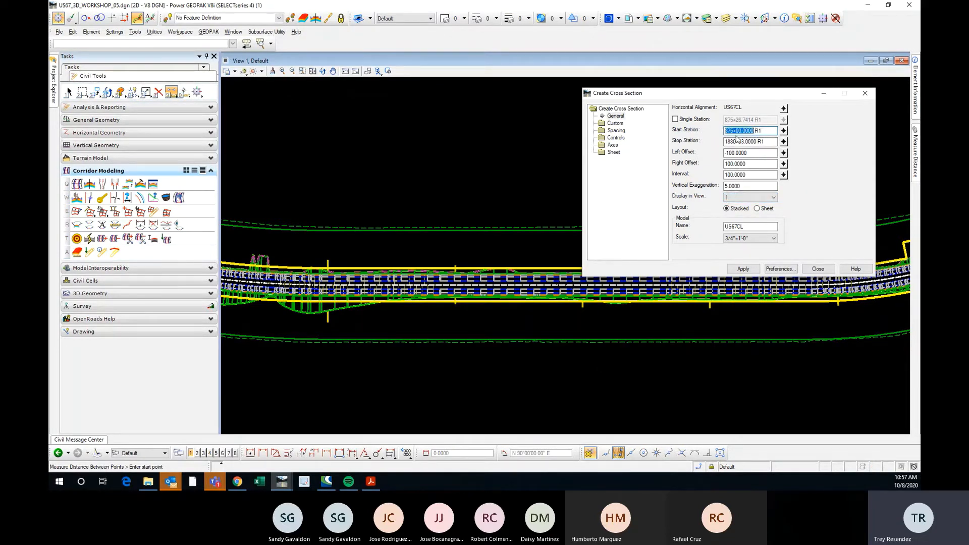
type("960+")
key("Tab")
type("9")
key("Tab")
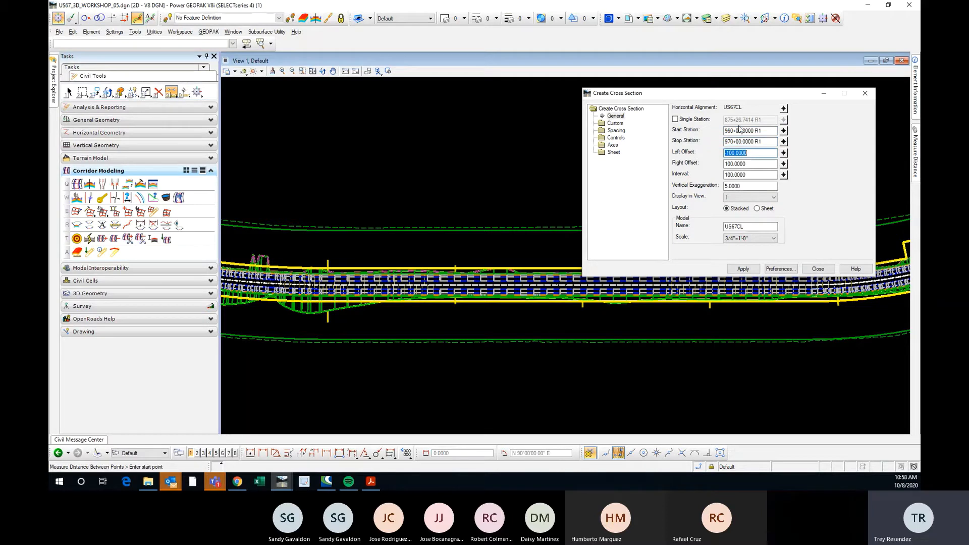
Review the cross section offsets, interval and vertical exaggeration, and the Custom, Spacing, Controls, Axes and Sheet settings, and return to the General settings.
left_click(757, 163)
left_click_drag(757, 162, 720, 161)
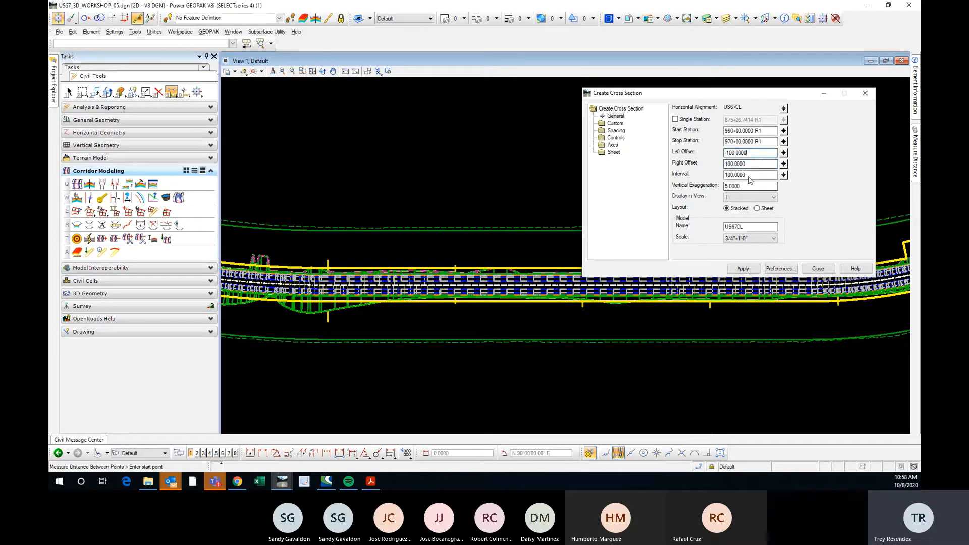
left_click_drag(759, 174, 715, 186)
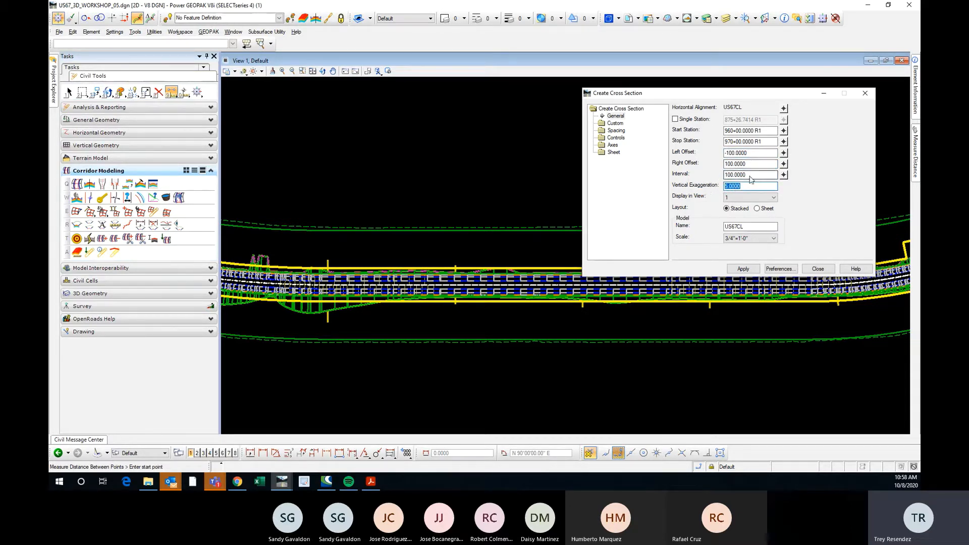
left_click(748, 187)
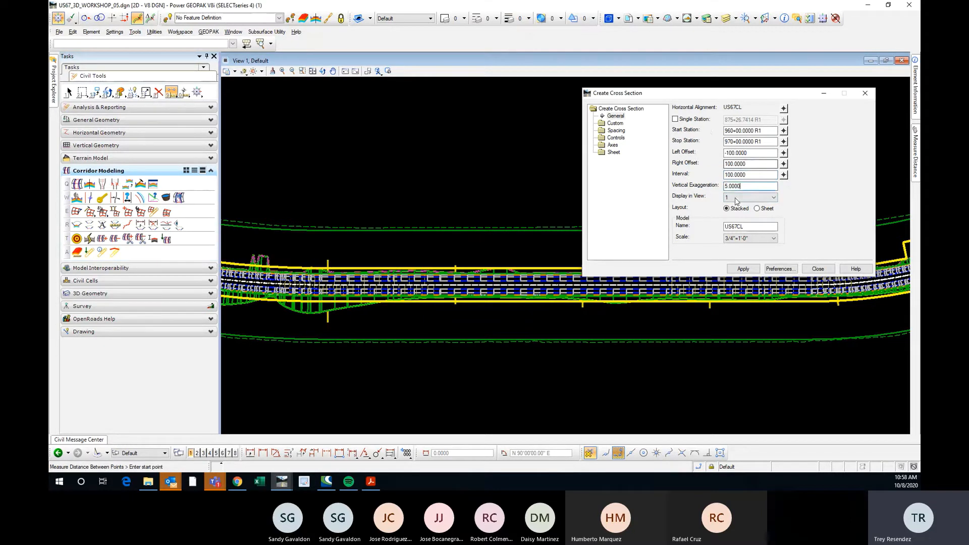
left_click(615, 123)
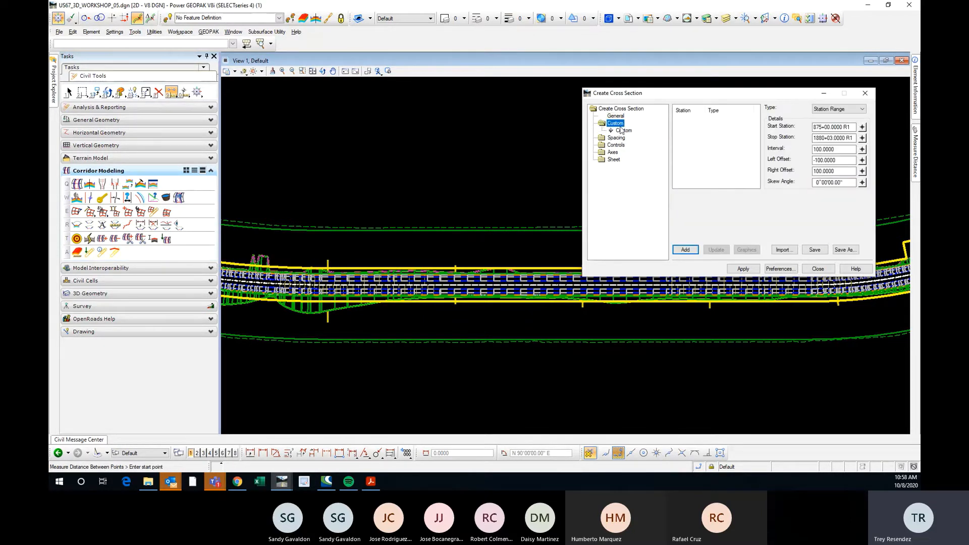
left_click(616, 138)
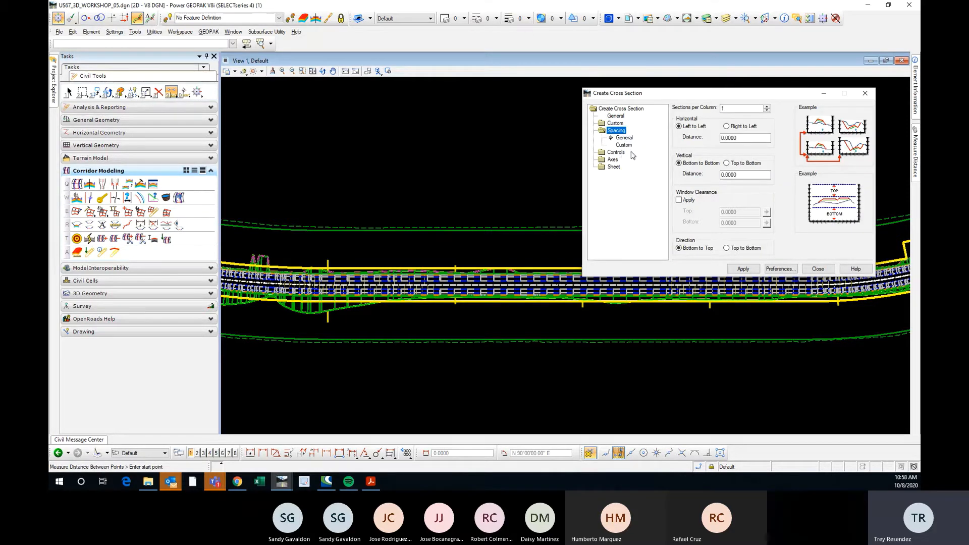
left_click(617, 152)
left_click(613, 159)
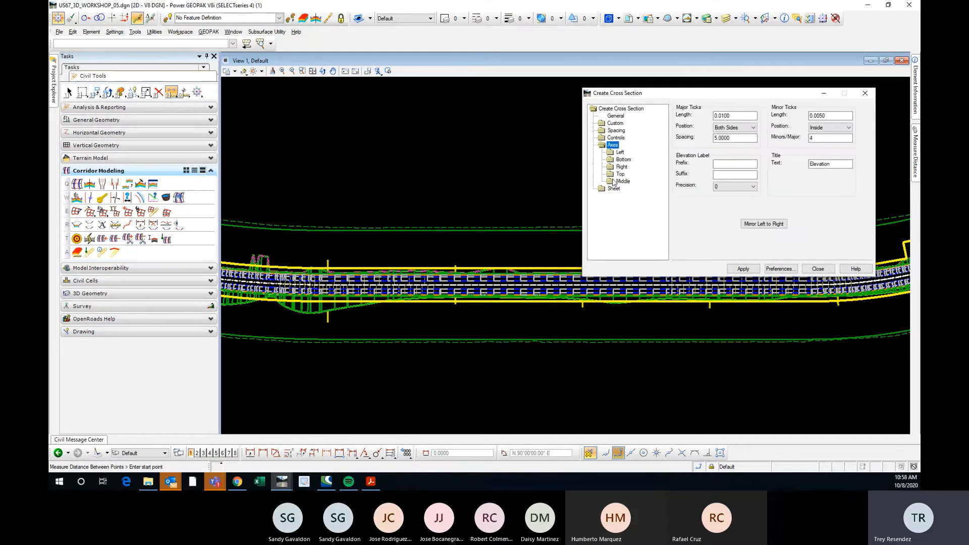
left_click(614, 189)
left_click(615, 116)
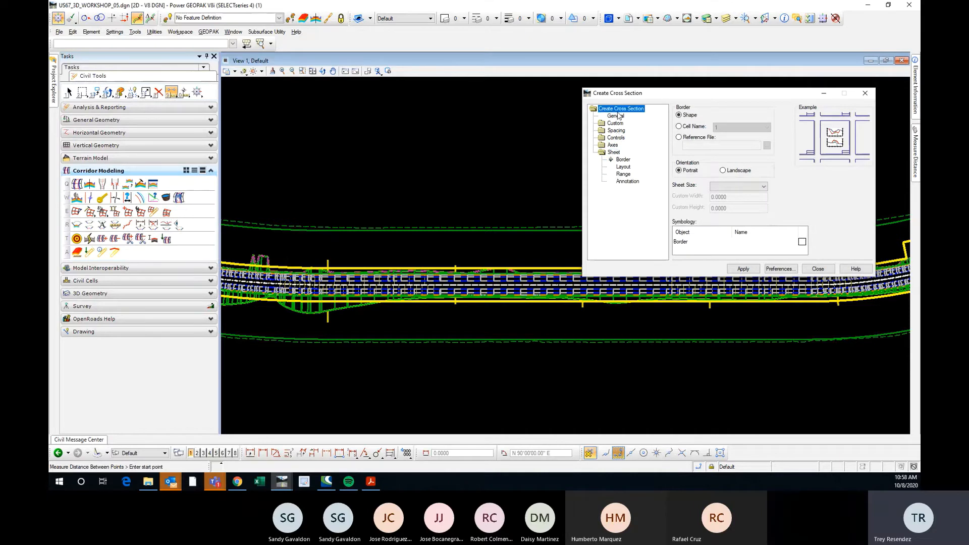
left_click(618, 110)
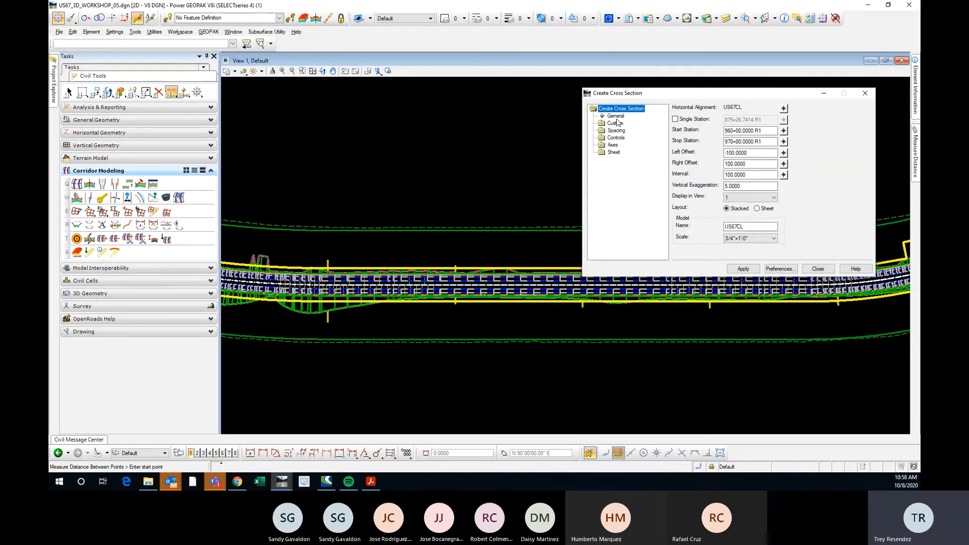
left_click(618, 124)
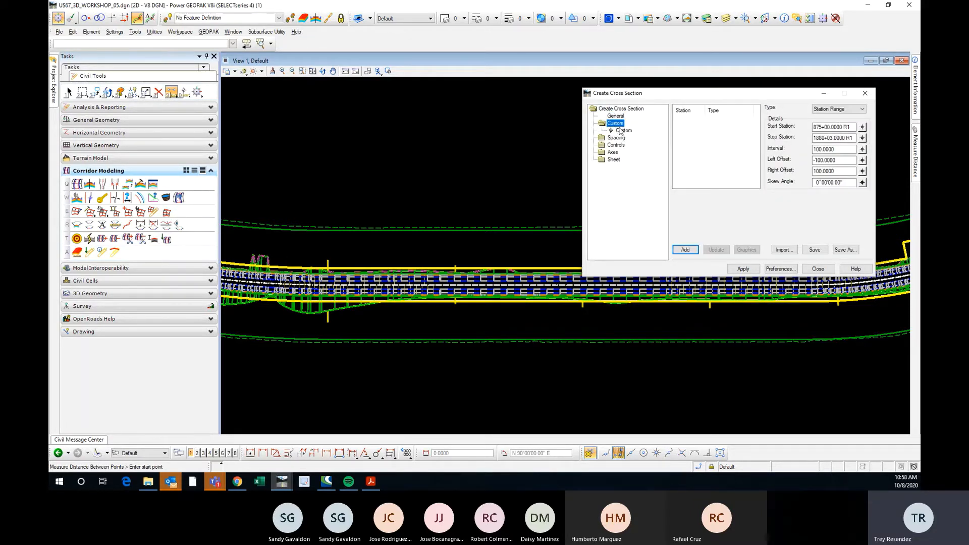
left_click(618, 109)
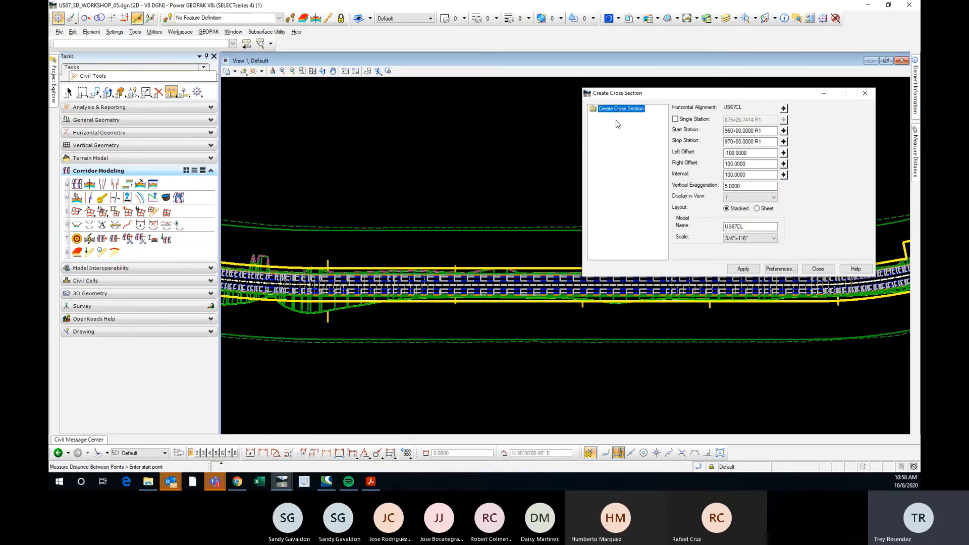
left_click(619, 111)
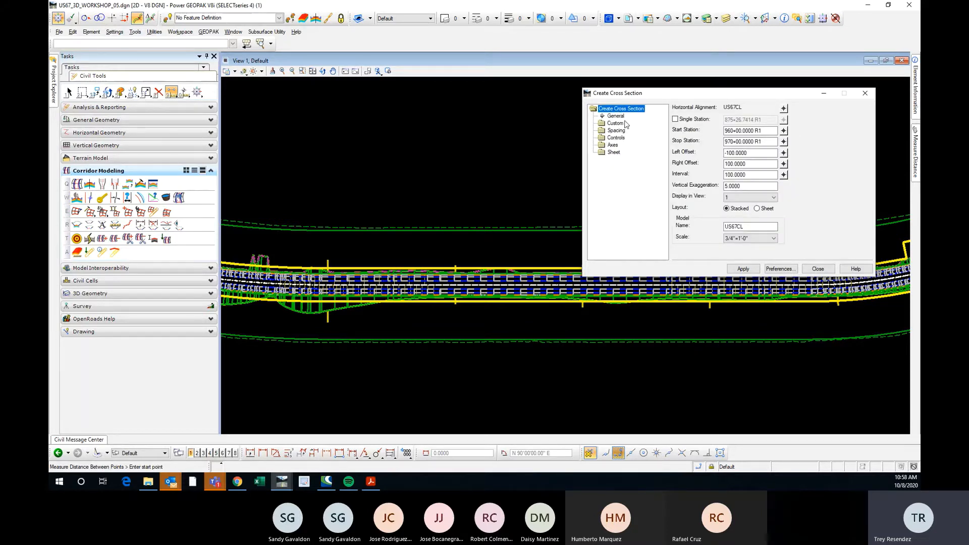
Load the saved preference "Stacked - XS Only" into the Create Cross Section settings and close the preference list.
mouse_move(655, 96)
left_mouse_down()
mouse_move(642, 92)
mouse_move(649, 90)
left_mouse_up()
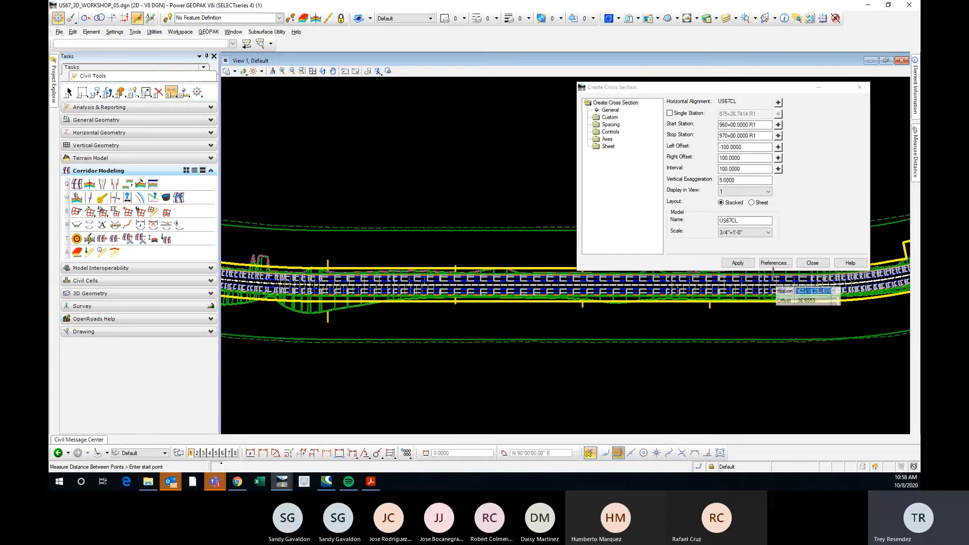
left_click(772, 263)
left_click(746, 160)
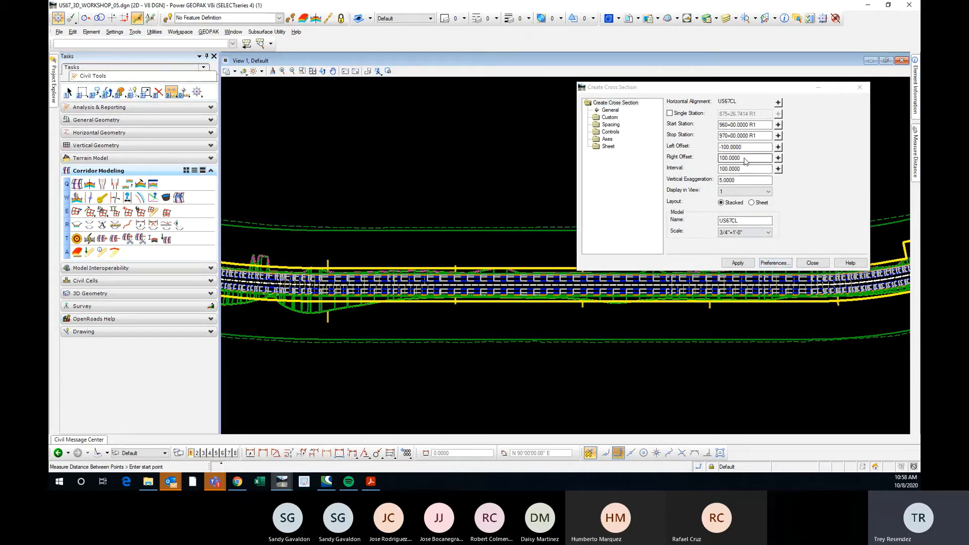
left_click(777, 265)
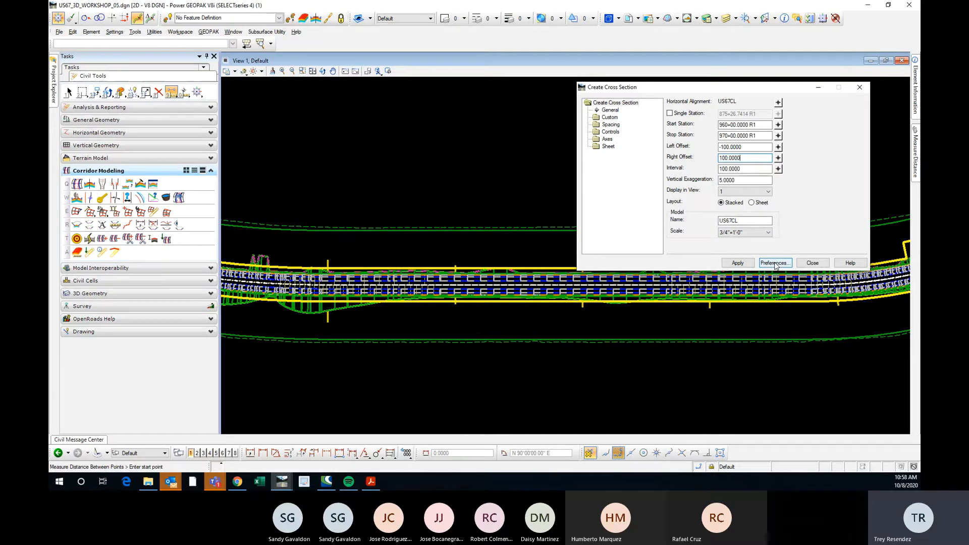
left_click(775, 264)
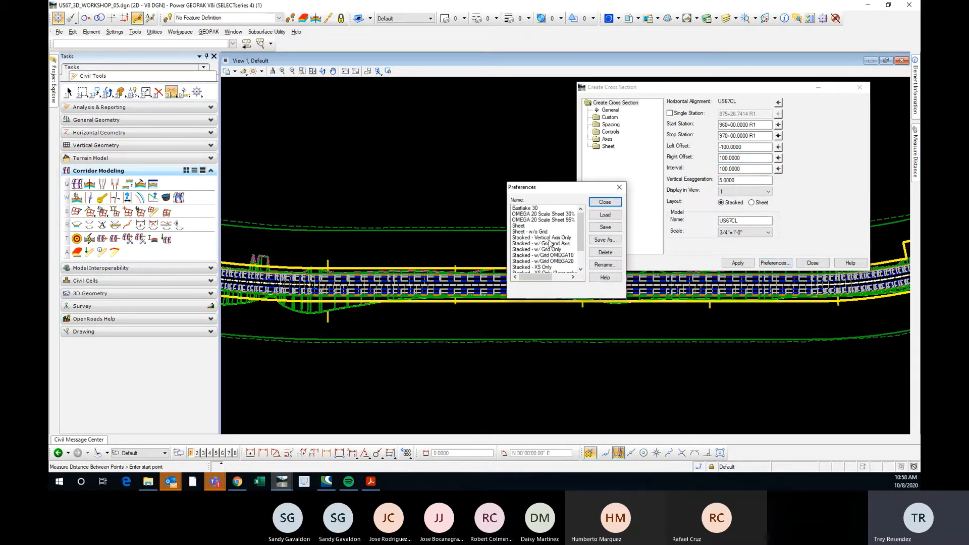
scroll(579, 230, "down", 2)
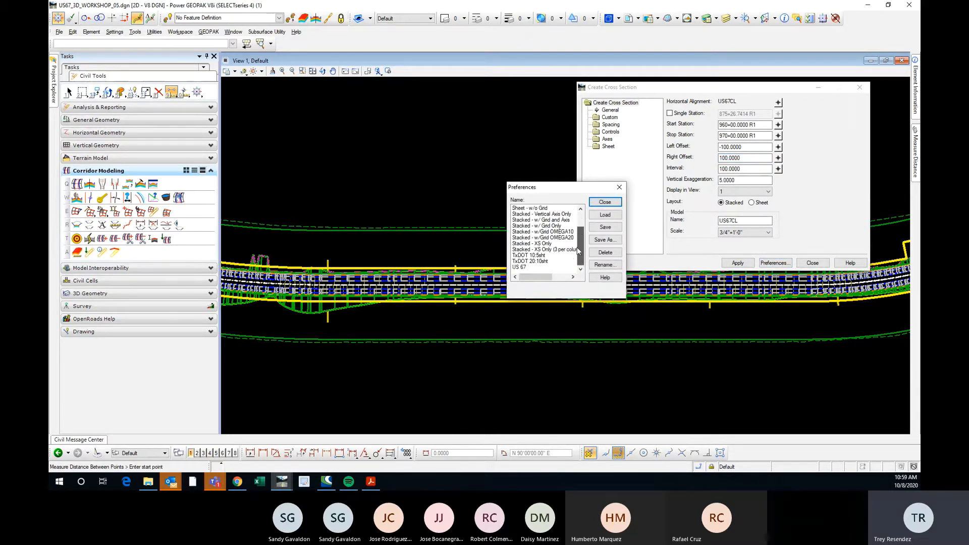
left_click(528, 269)
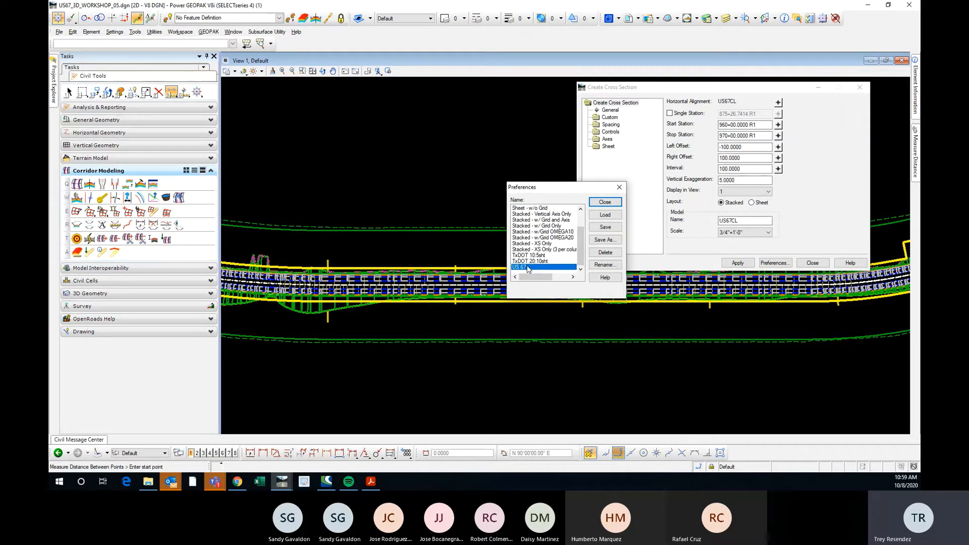
left_click(539, 237)
scroll(581, 242, "up", 2)
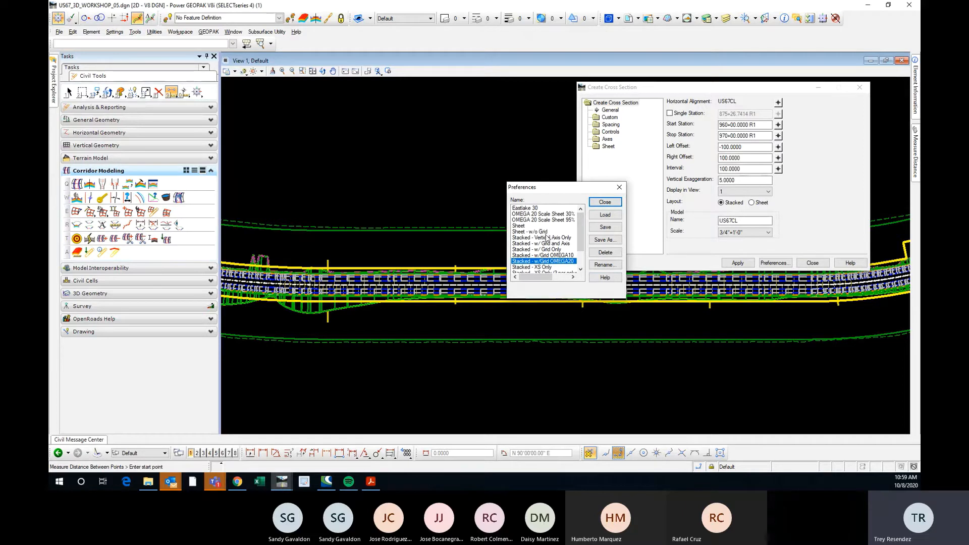
scroll(580, 252, "down", 2)
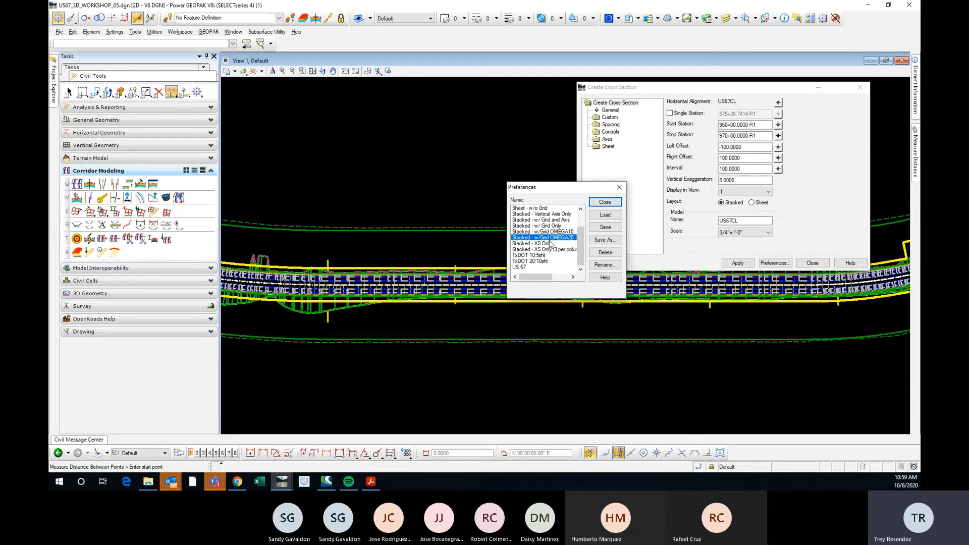
left_click(538, 243)
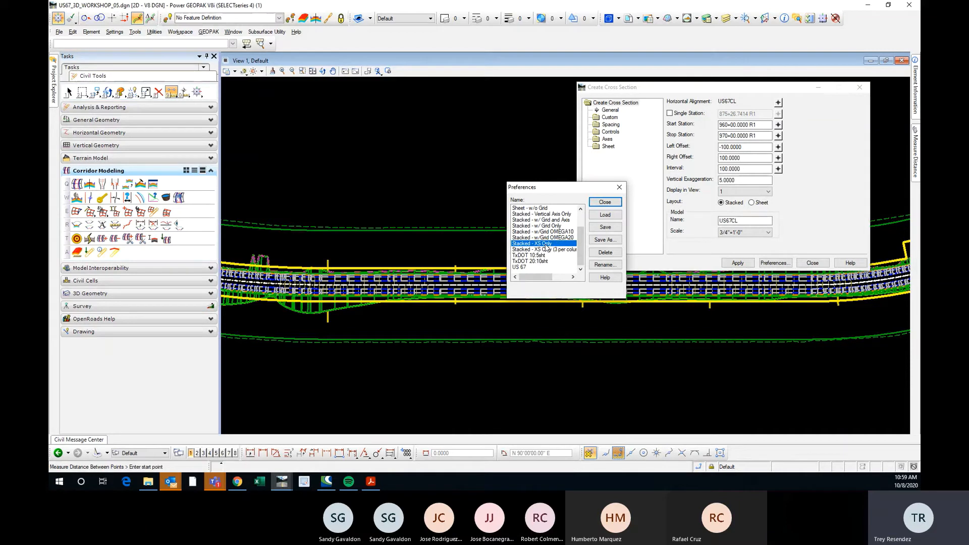
left_click(601, 217)
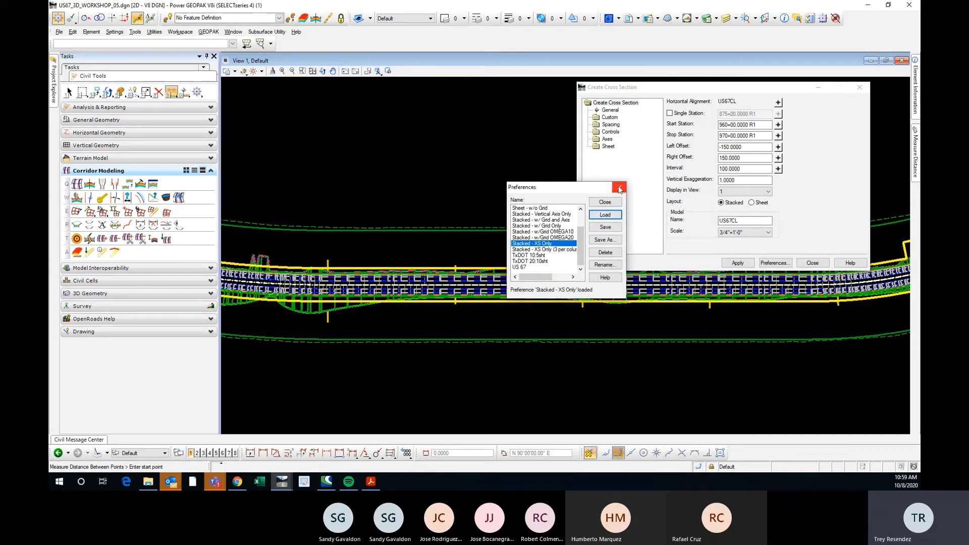
left_click(619, 188)
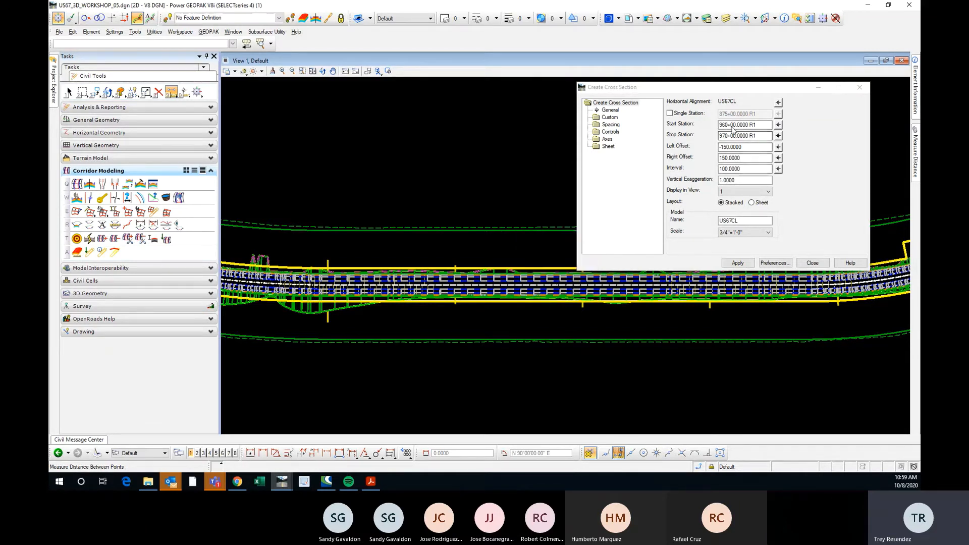
Check the loaded station range, offsets, interval and vertical exaggeration, and which cross section preference is active.
left_click_drag(755, 126, 726, 125)
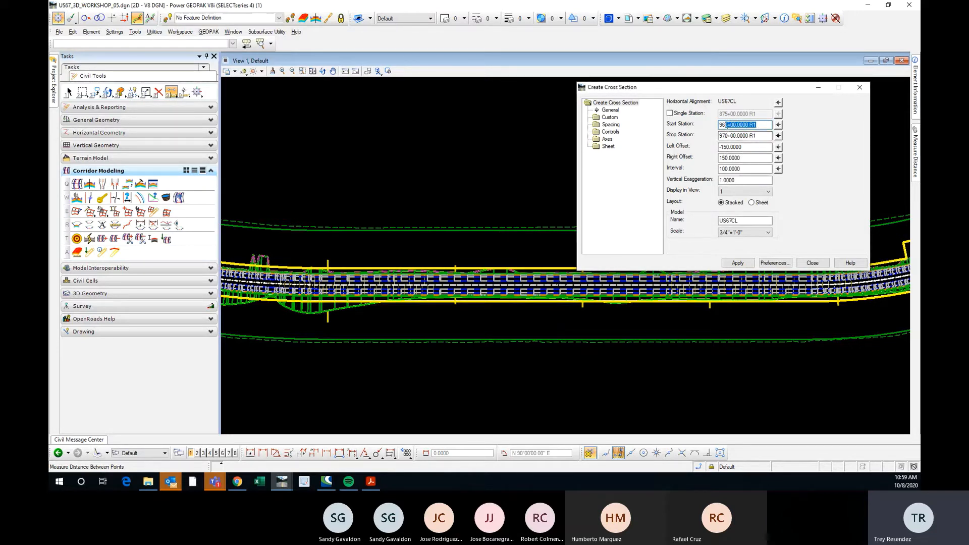
left_click(721, 147)
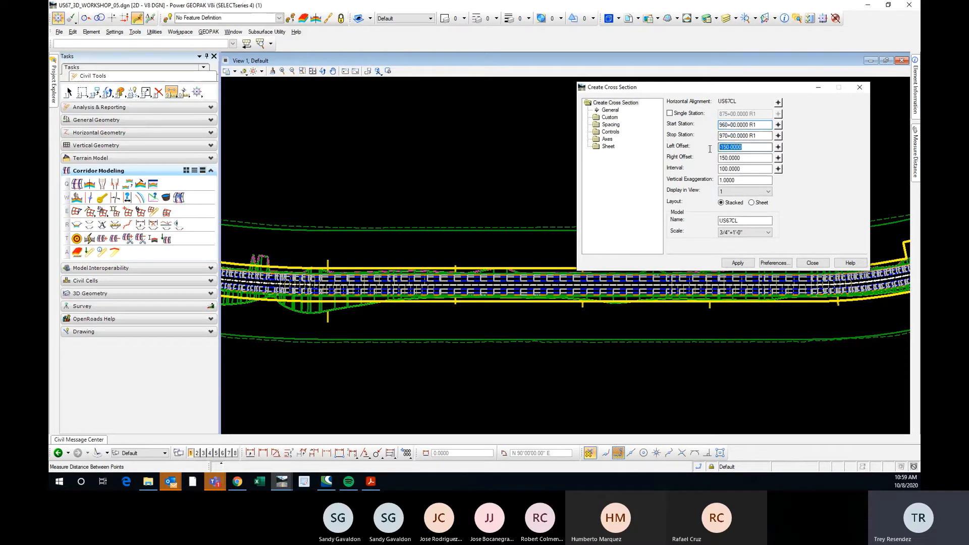
key("Tab")
key("Tab")
key("Tab")
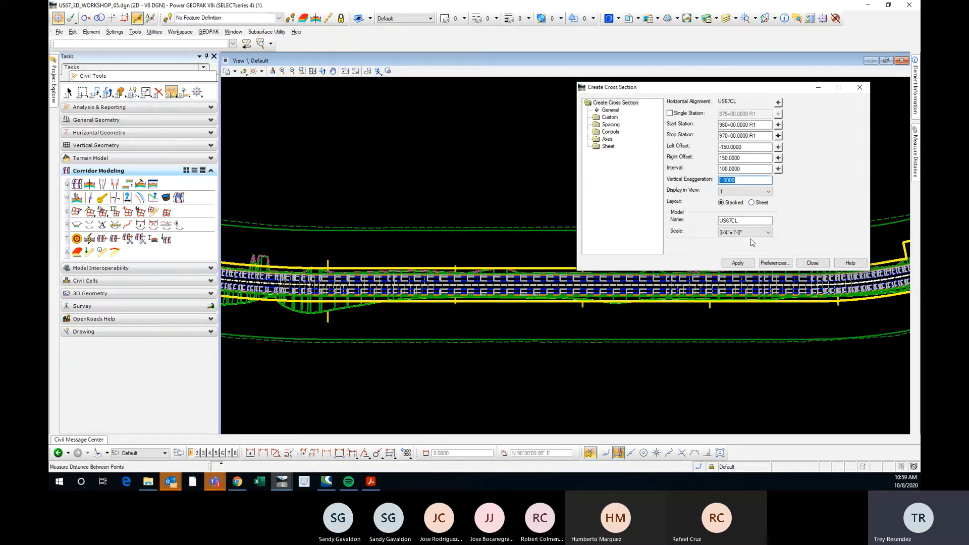
left_click(774, 264)
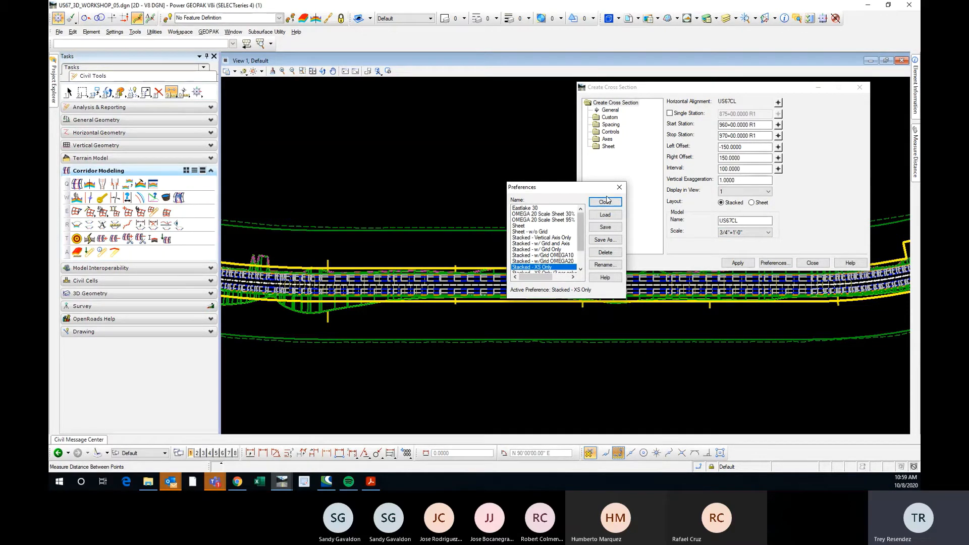
left_click(618, 187)
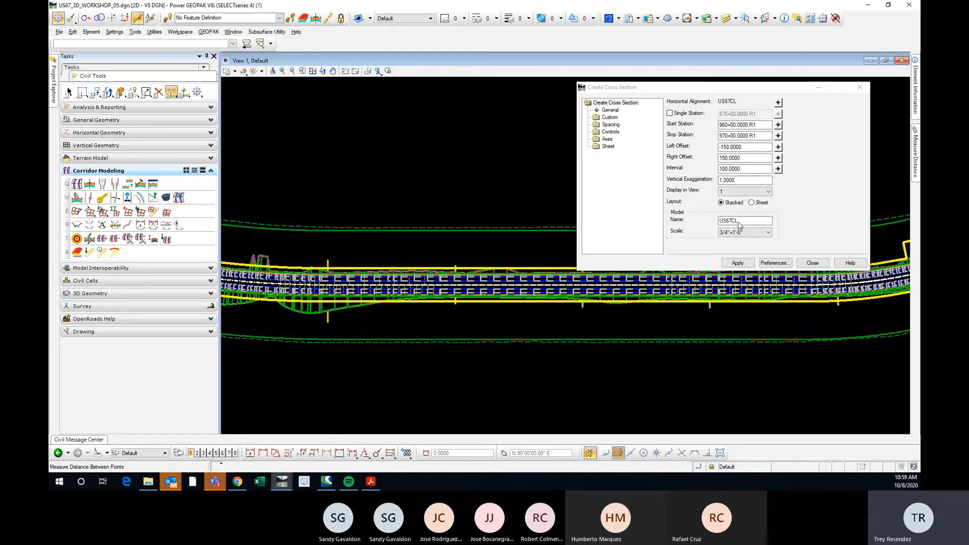
Generate the stacked cross sections into a model named US67CL and move the settings dialog off the drawing.
double_click(742, 224)
left_click(739, 221)
left_click(737, 262)
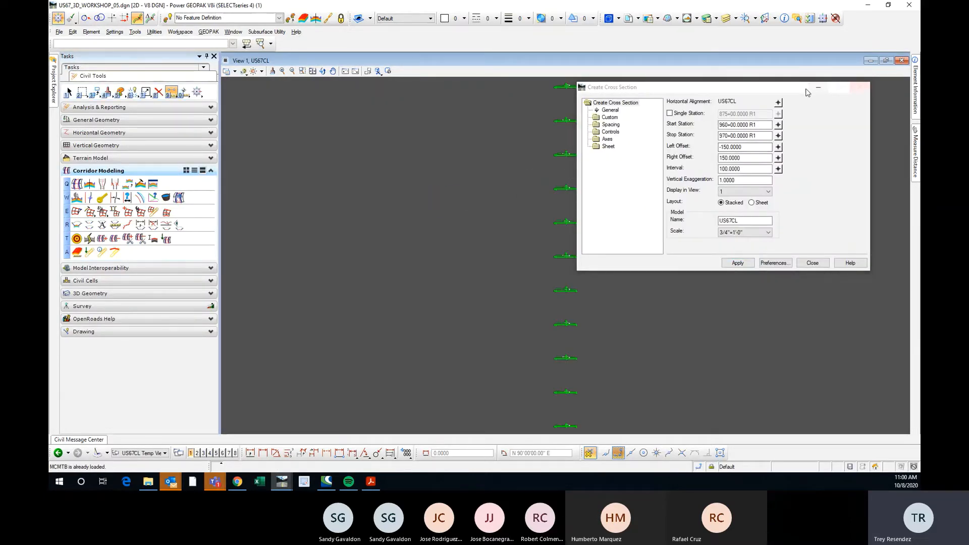
left_click(742, 92)
left_click_drag(742, 93, 968, 93)
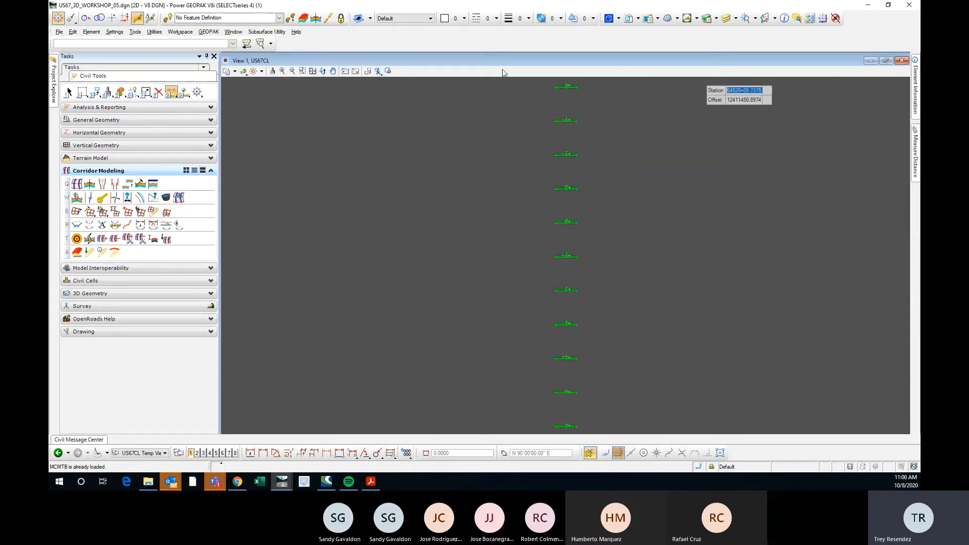
Switch to element selection and inspect several of the generated stacked cross sections up close.
left_click(69, 91)
scroll(577, 116, "up", 10)
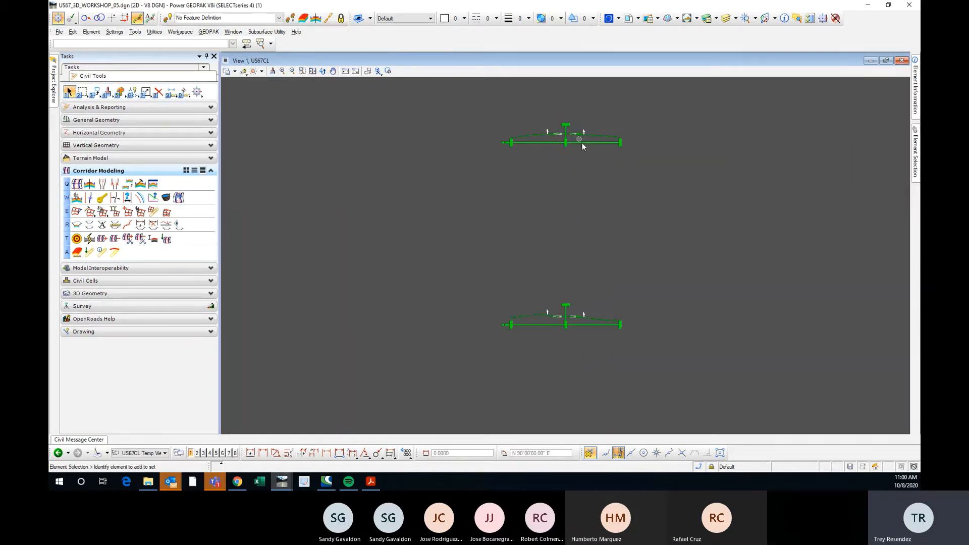
scroll(573, 131, "up", 3)
scroll(568, 146, "down", 8)
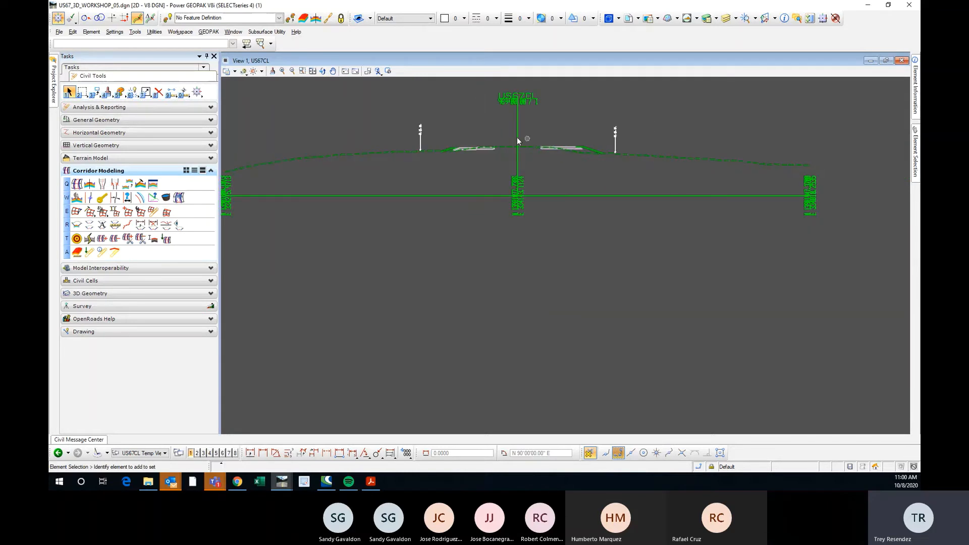
scroll(500, 206, "down", 3)
scroll(486, 303, "up", 8)
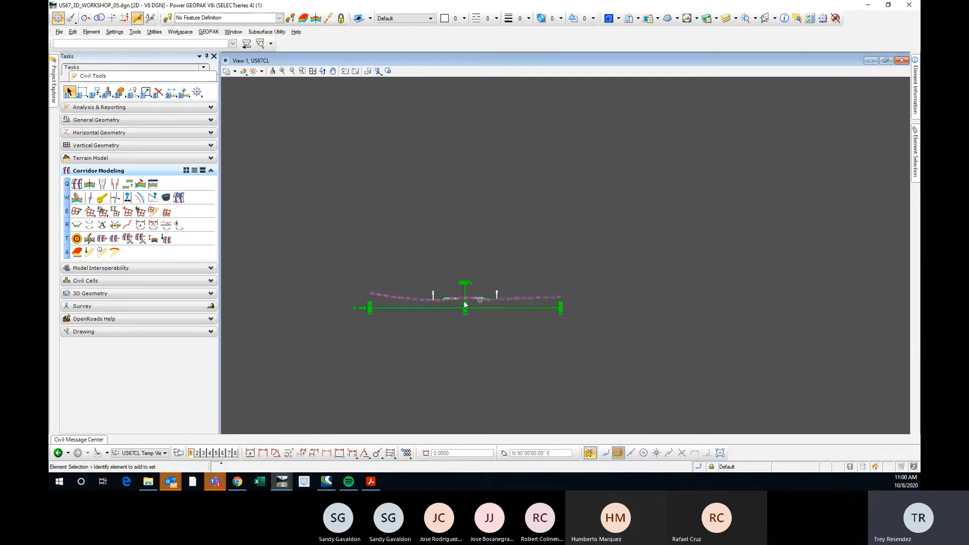
scroll(419, 319, "down", 3)
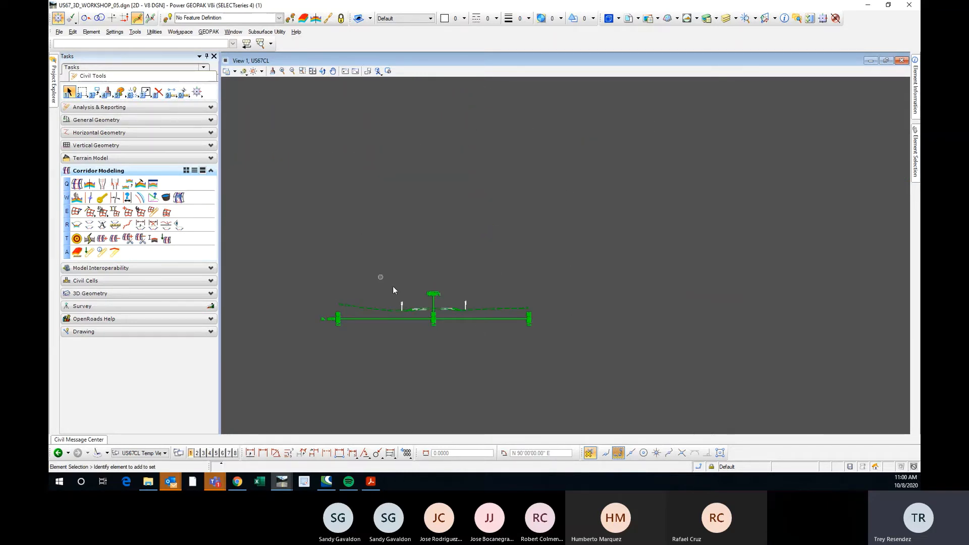
Review the active file's list of models for the US67CL cross section model and return to the drawing.
left_click(609, 19)
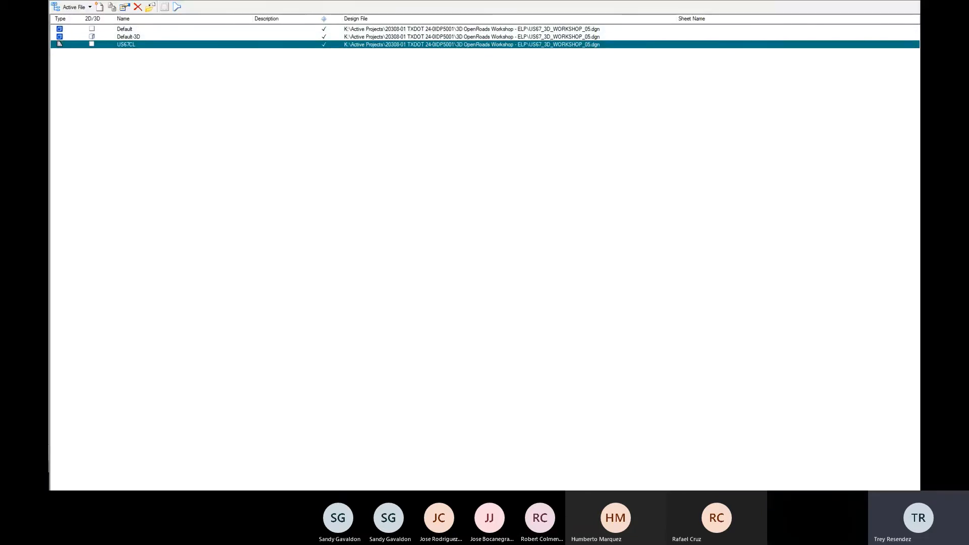
key("Escape")
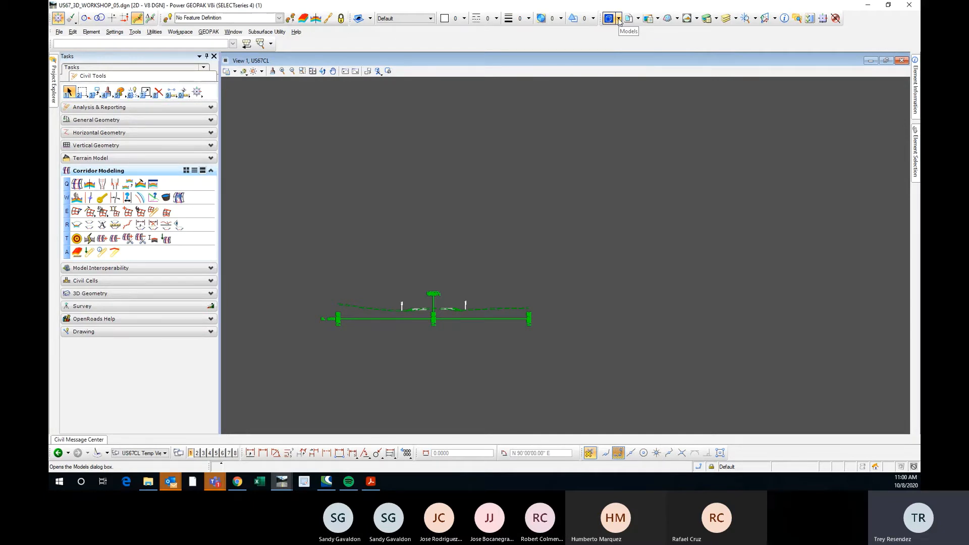
left_click(618, 19)
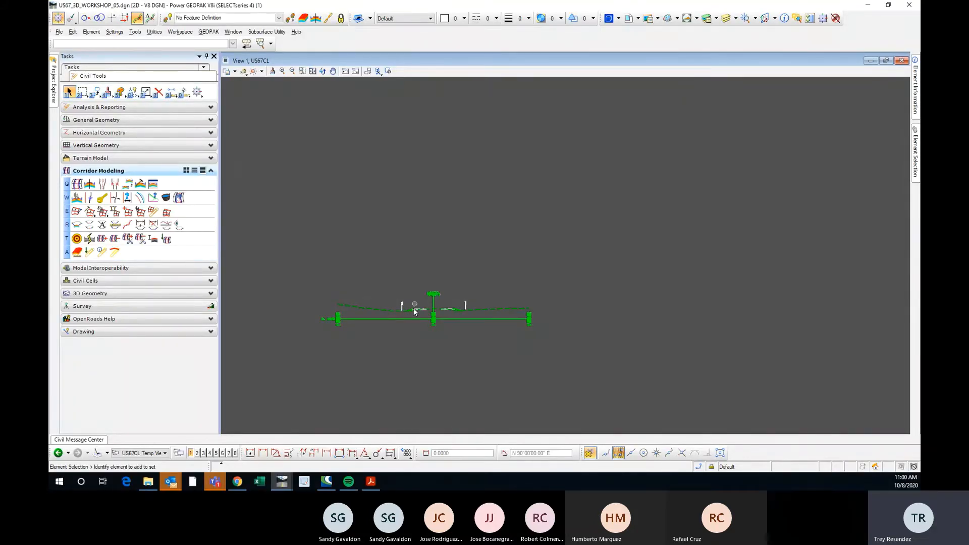
Open the GEOPAK Road cross section Navigator for the US67CL cross sections.
scroll(424, 298, "up", 2)
scroll(446, 264, "down", 3)
scroll(446, 263, "up", 3)
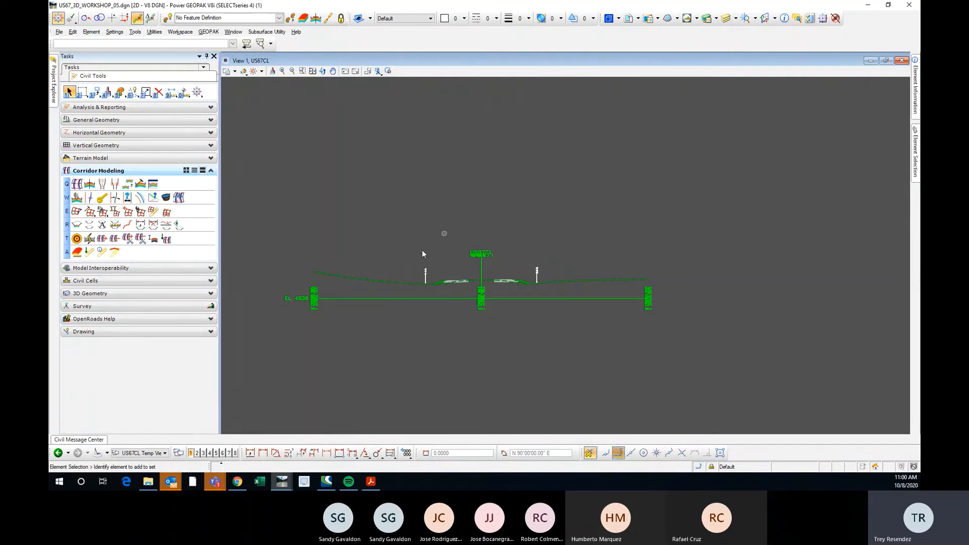
scroll(439, 254, "down", 2)
scroll(474, 260, "up", 2)
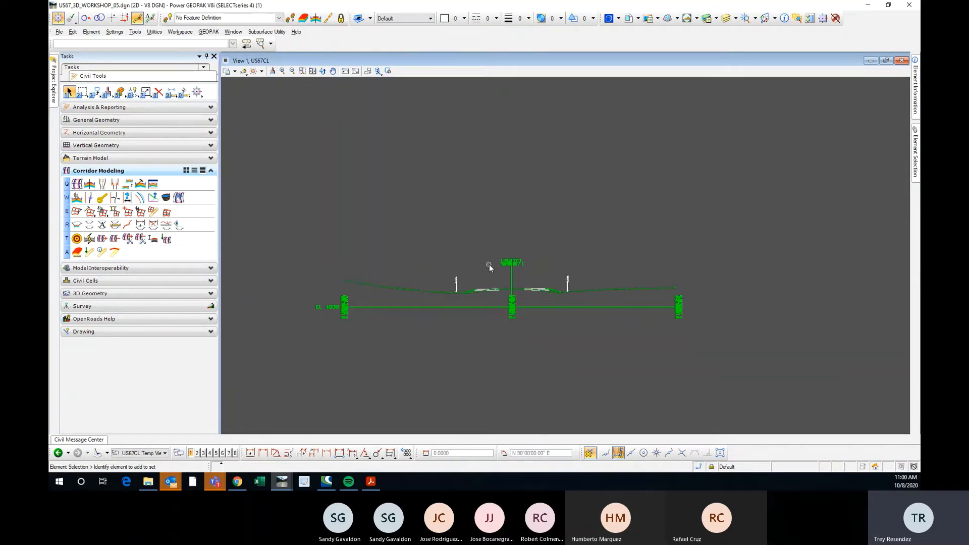
left_click(208, 31)
mouse_move(229, 42)
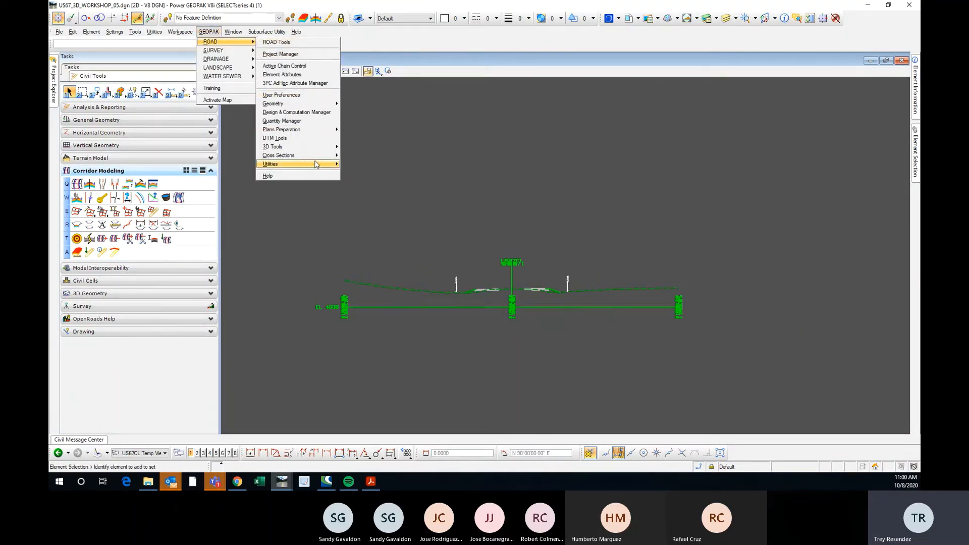
mouse_move(320, 161)
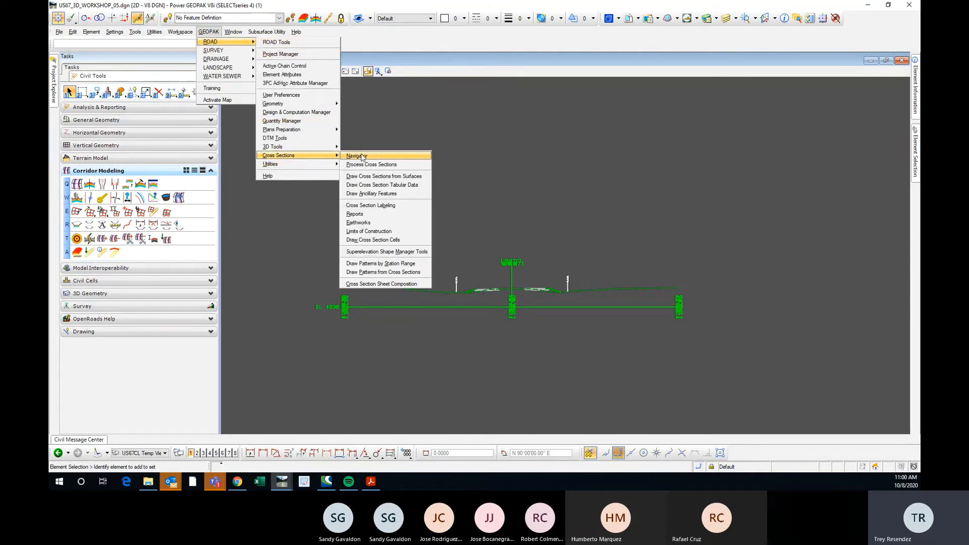
left_click(356, 156)
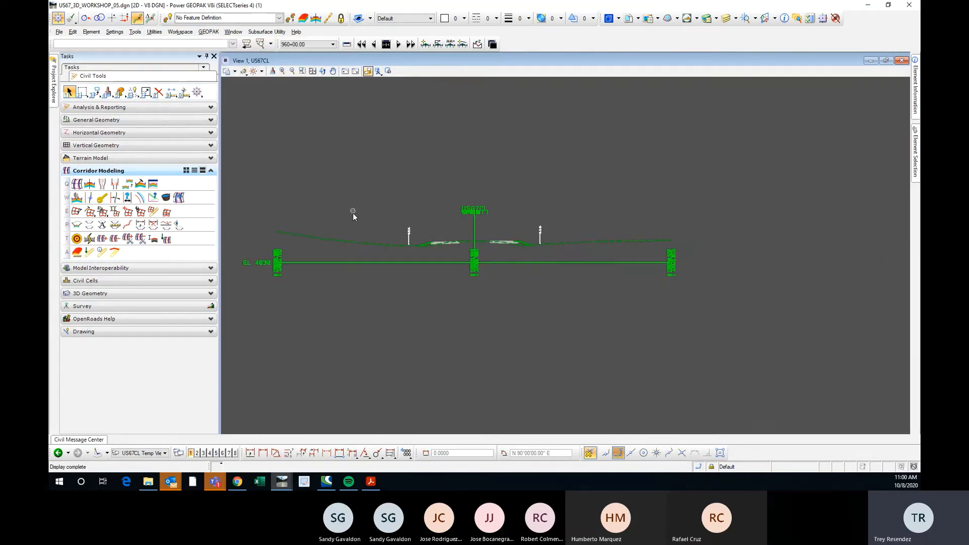
Review the Navigator's station list and step forward through the cross sections from 960+00 to 963+00.
scroll(456, 256, "up", 2)
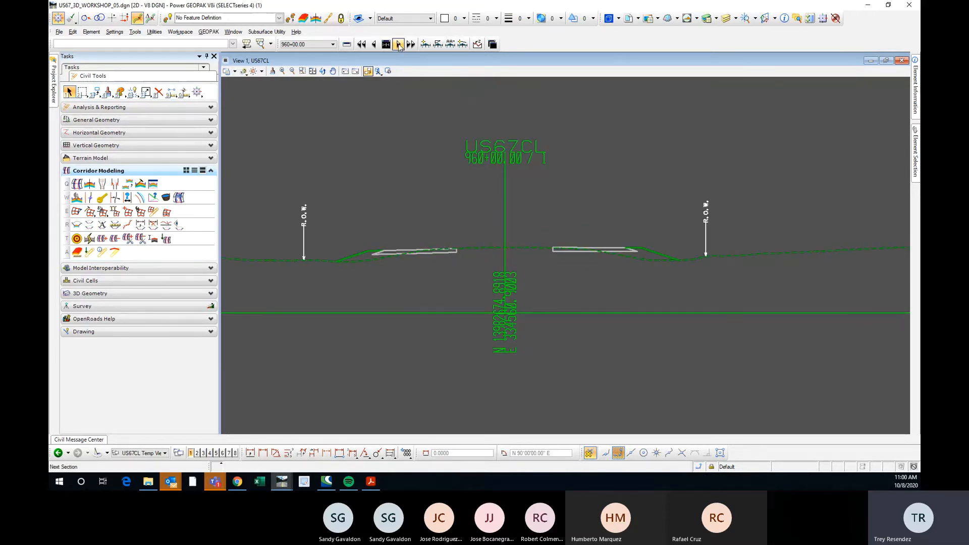
left_click(329, 46)
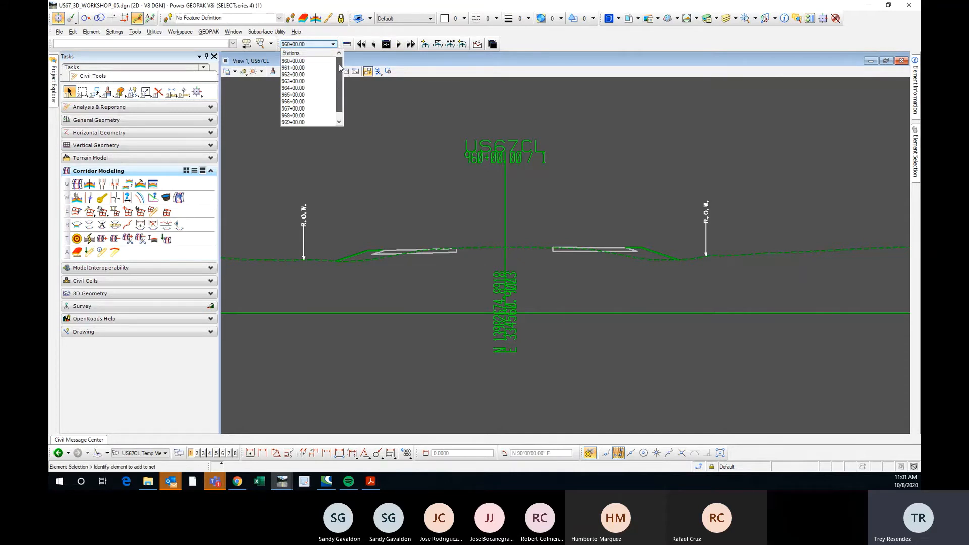
left_click(503, 44)
left_click(399, 44)
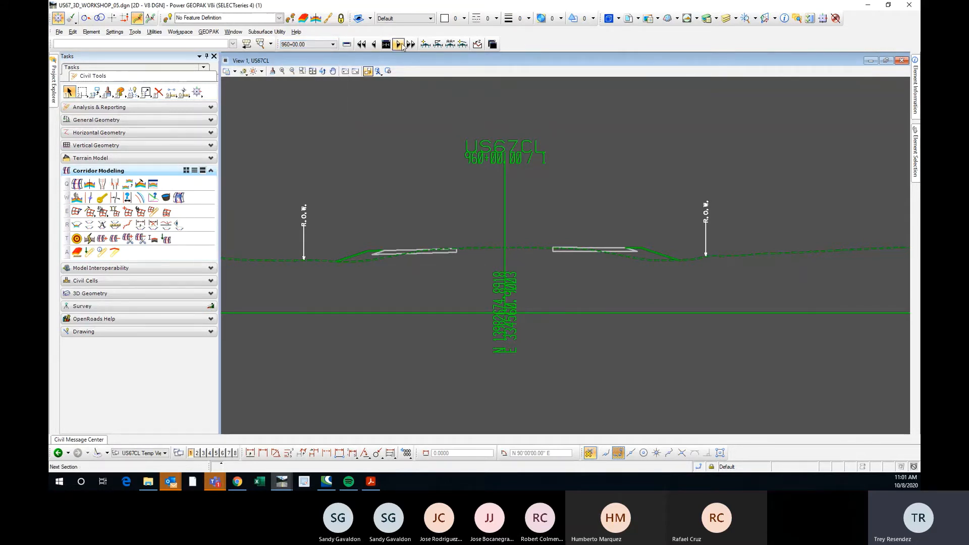
left_click(400, 45)
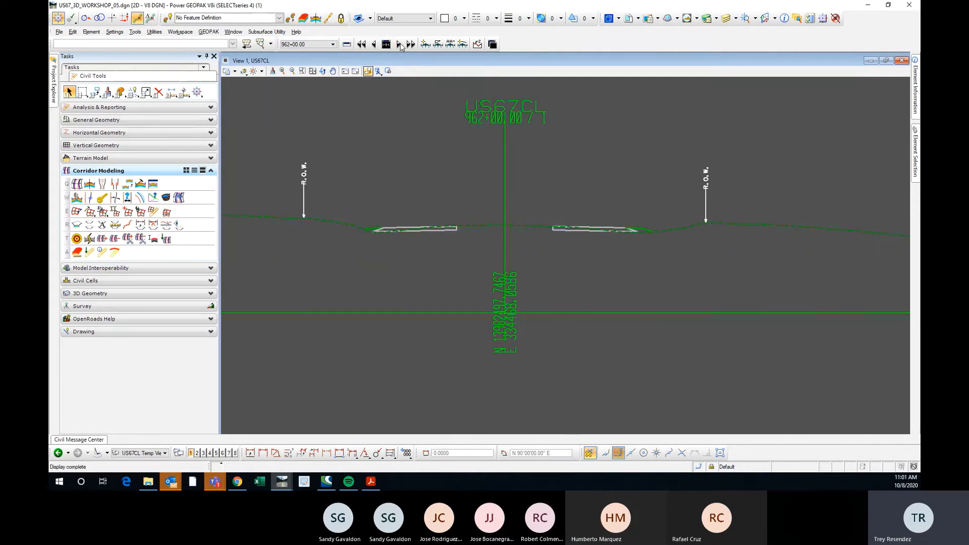
left_click(400, 45)
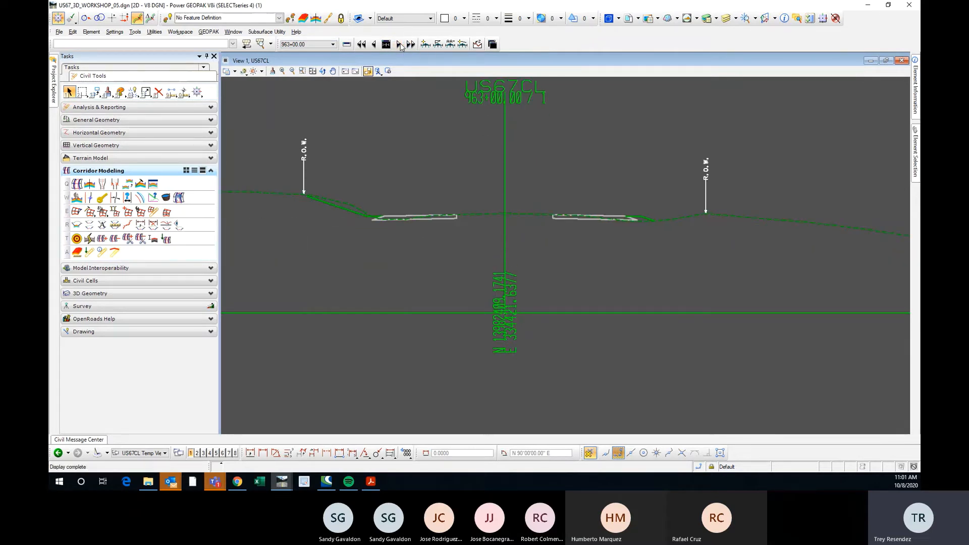
Advance through the US67CL cross sections one station at a time from 963+00 to 970+00.
left_click(400, 45)
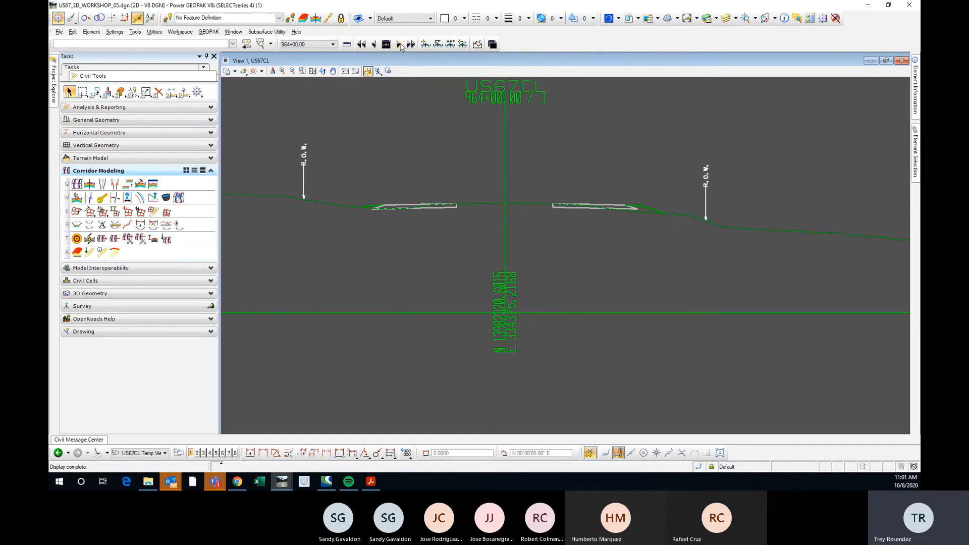
left_click(400, 45)
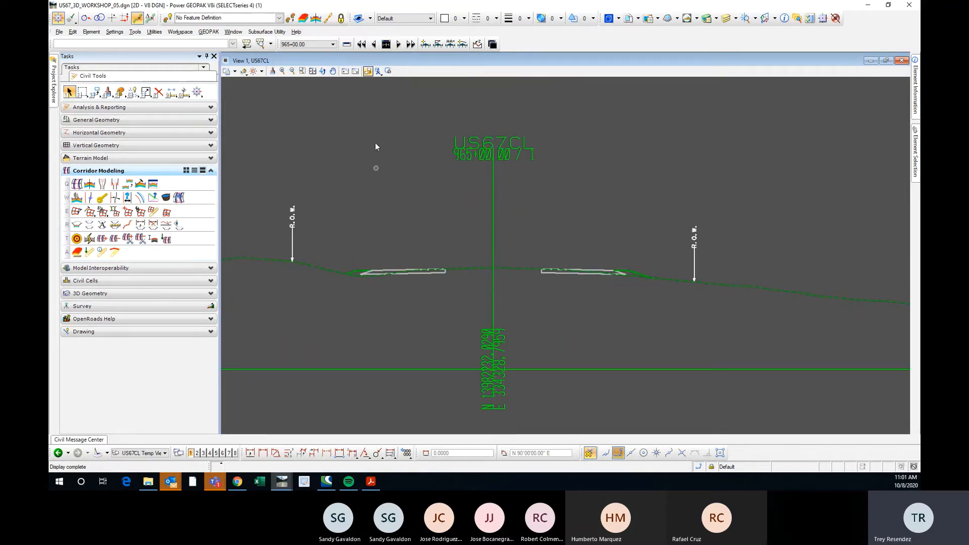
left_click(399, 45)
left_click(399, 45)
left_click(399, 45)
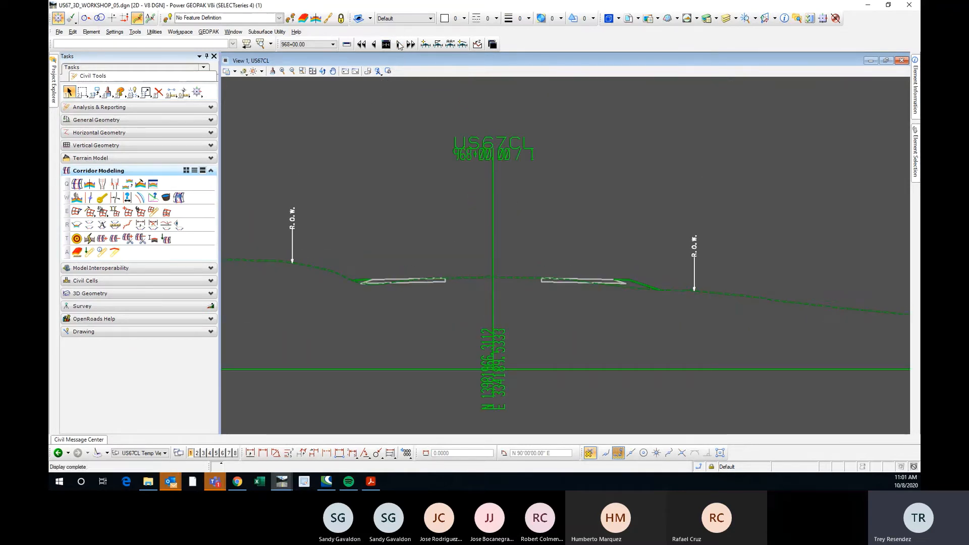
left_click(399, 45)
left_click(399, 45)
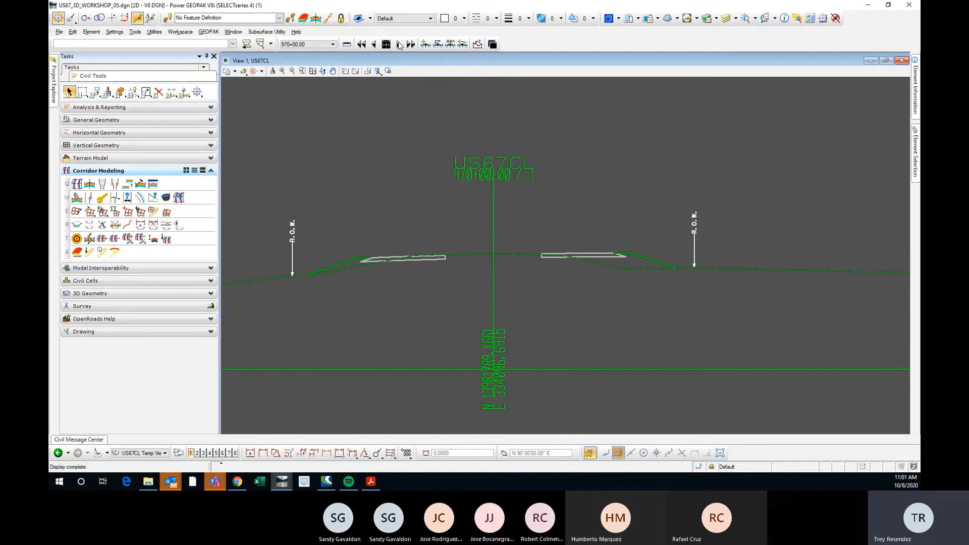
Examine the left side slope of the 970+00 cross section, from its tie-in with existing ground up to the slope break beside the pavement.
scroll(363, 262, "up", 3)
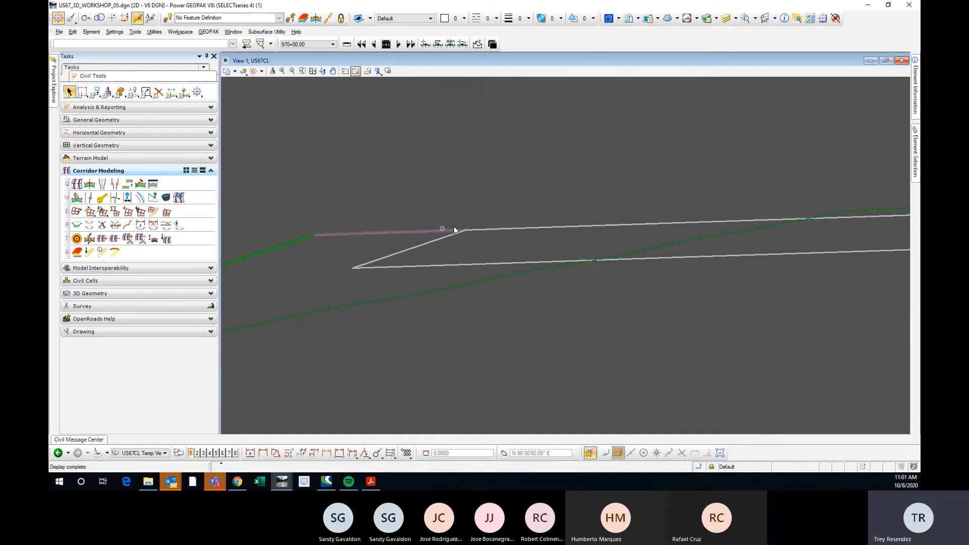
scroll(453, 226, "up", 2)
scroll(464, 232, "down", 1)
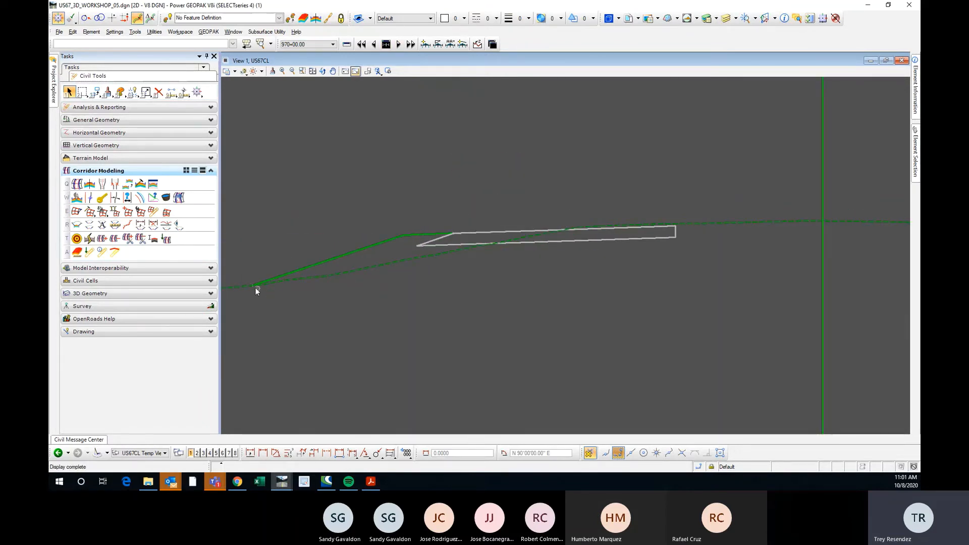
scroll(255, 287, "up", 2)
scroll(372, 261, "down", 3)
scroll(361, 266, "up", 1)
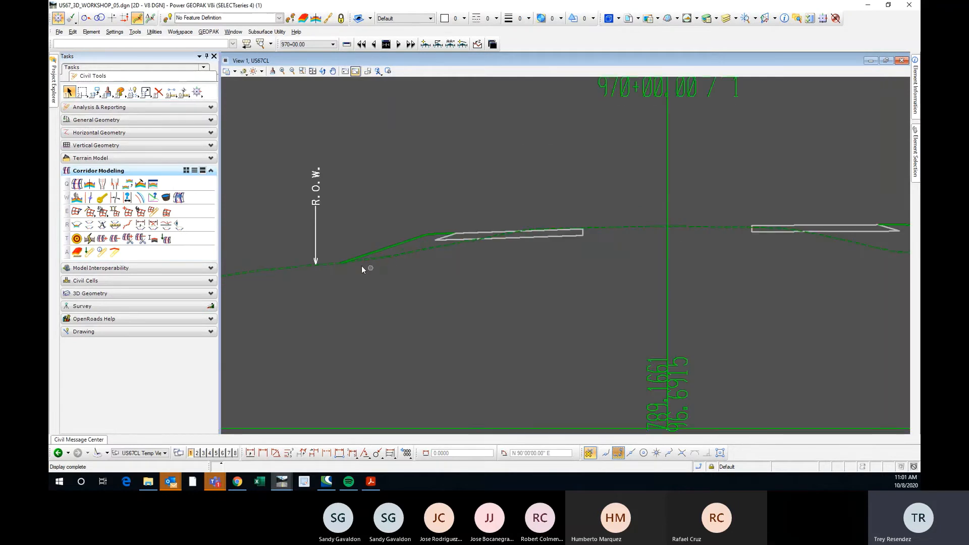
scroll(362, 266, "up", 5)
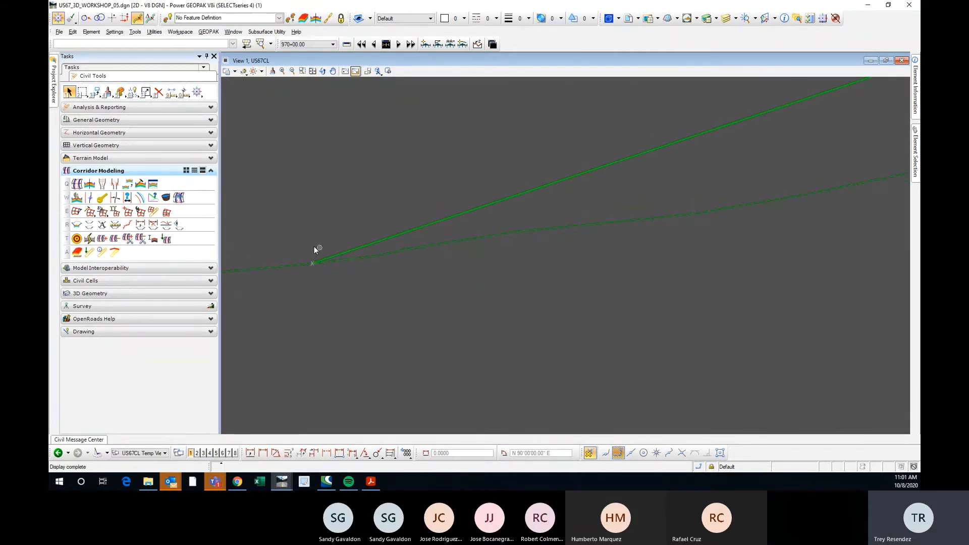
scroll(315, 261, "up", 2)
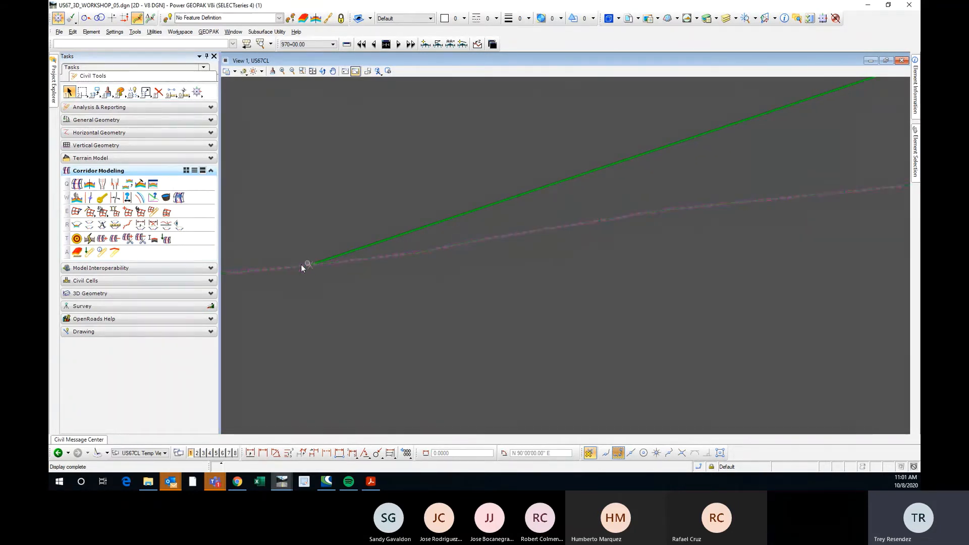
scroll(389, 246, "down", 3)
scroll(432, 216, "up", 6)
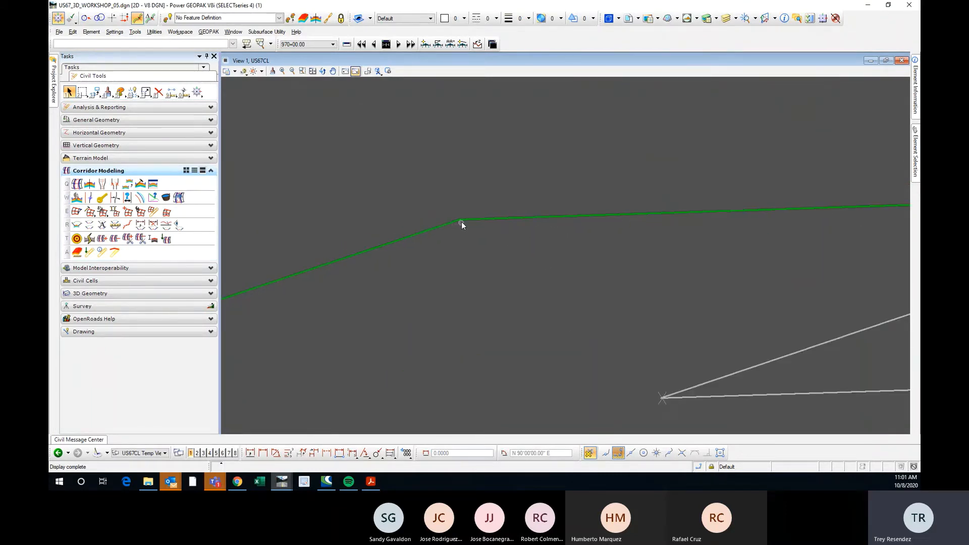
scroll(454, 220, "down", 3)
scroll(374, 219, "up", 4)
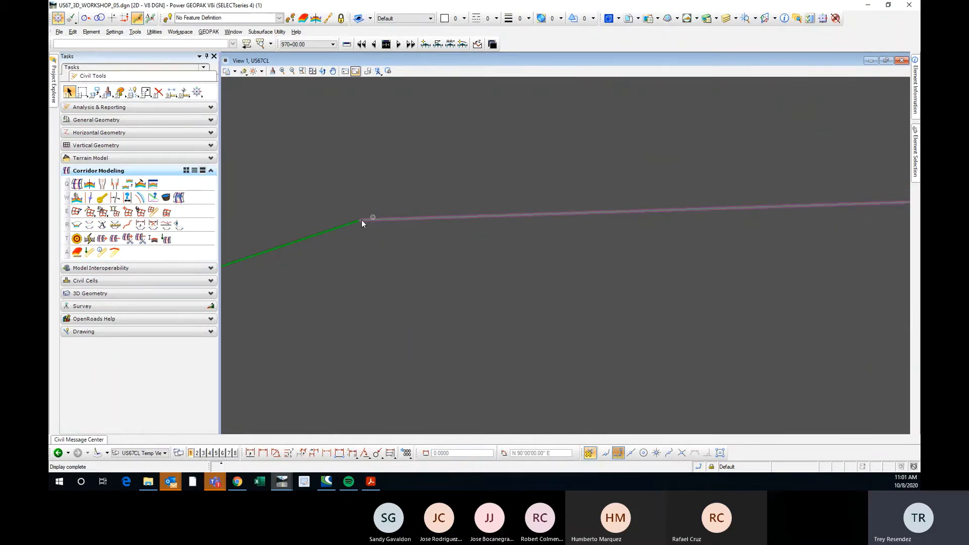
scroll(357, 222, "down", 1)
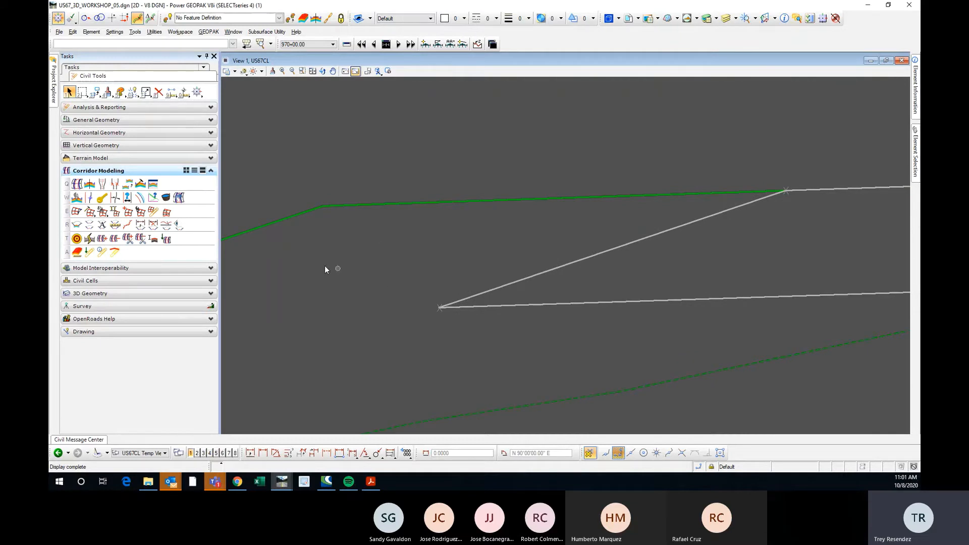
Examine the left pavement section at 970+00 and where the existing ground line crosses it, continuing to the centerline.
scroll(325, 270, "down", 3)
scroll(413, 258, "up", 2)
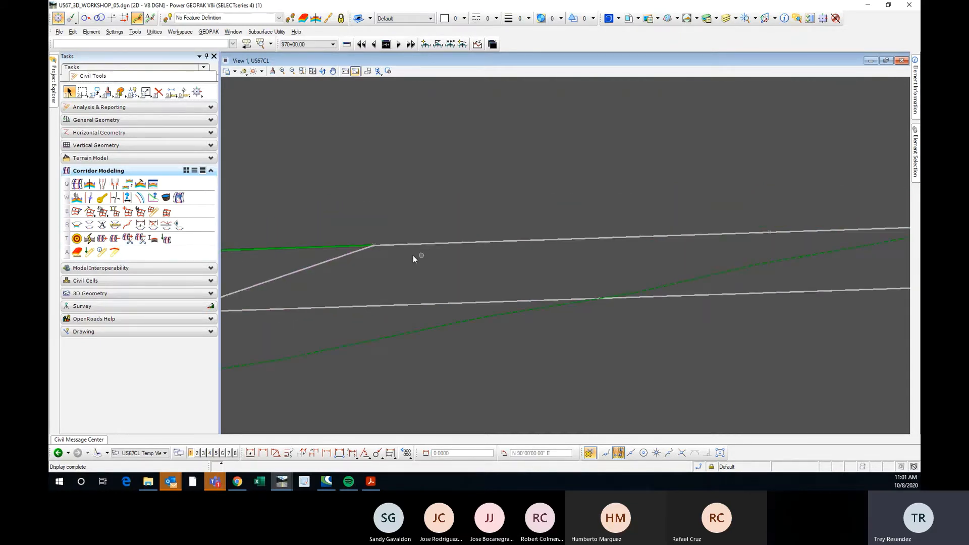
scroll(413, 255, "up", 2)
scroll(337, 233, "down", 4)
scroll(482, 230, "up", 4)
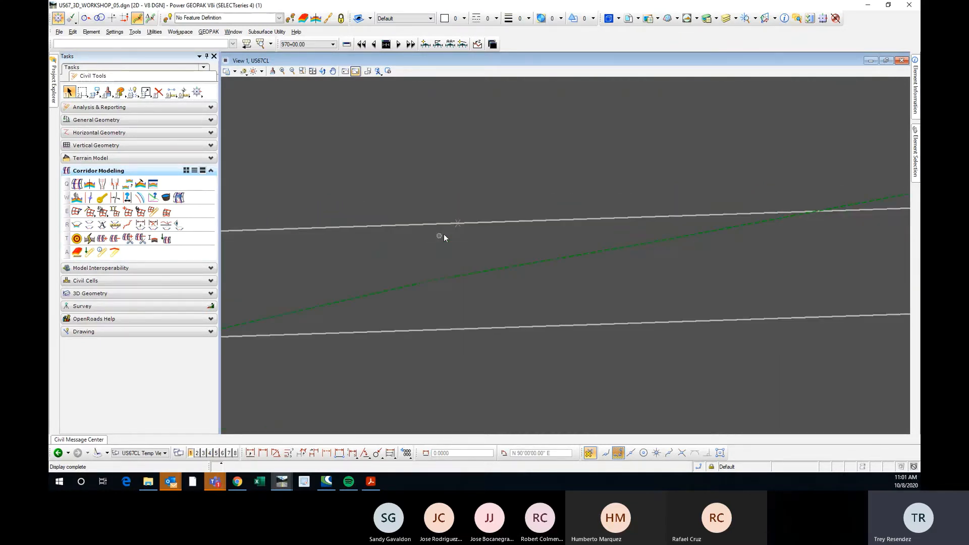
scroll(521, 231, "down", 3)
scroll(473, 222, "up", 4)
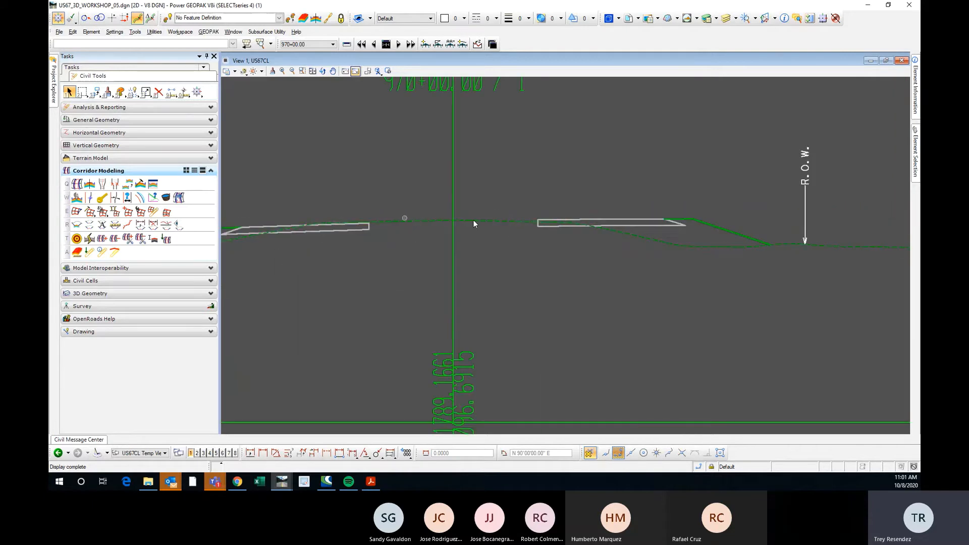
Examine the right half of the 970+00 cross section from the pavement through the slope break to the existing ground tie-in.
scroll(522, 222, "up", 3)
scroll(446, 234, "down", 2)
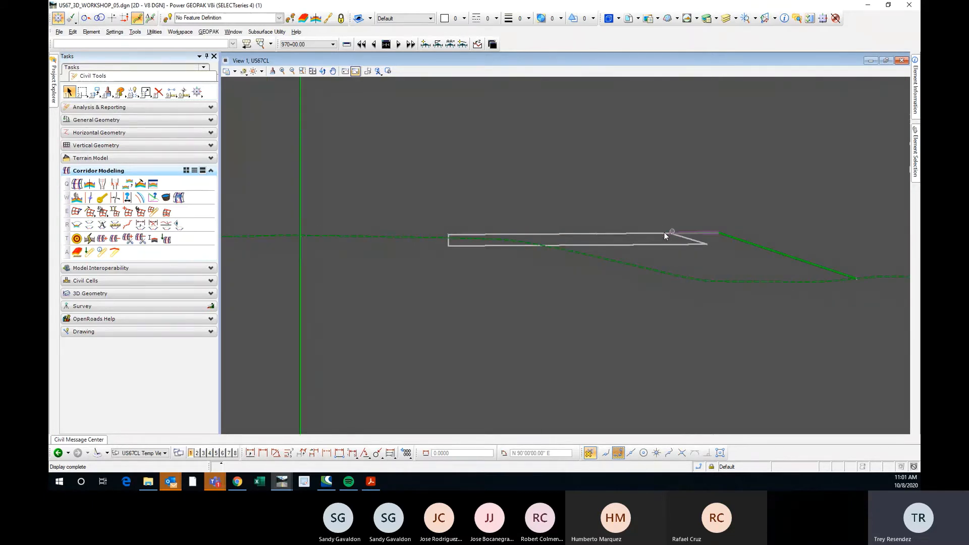
scroll(663, 233, "up", 2)
scroll(577, 240, "down", 2)
scroll(623, 233, "up", 4)
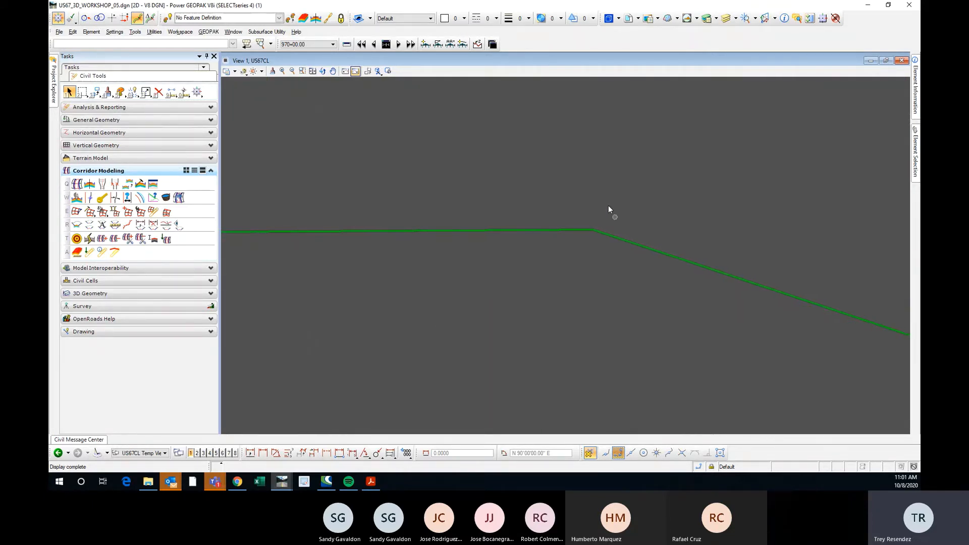
scroll(607, 207, "down", 2)
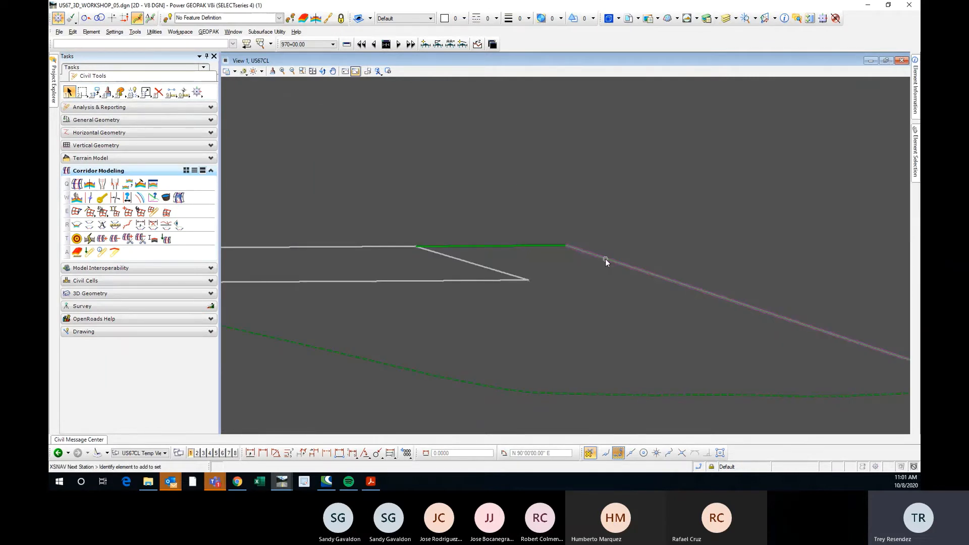
scroll(461, 194, "down", 2)
scroll(636, 255, "up", 3)
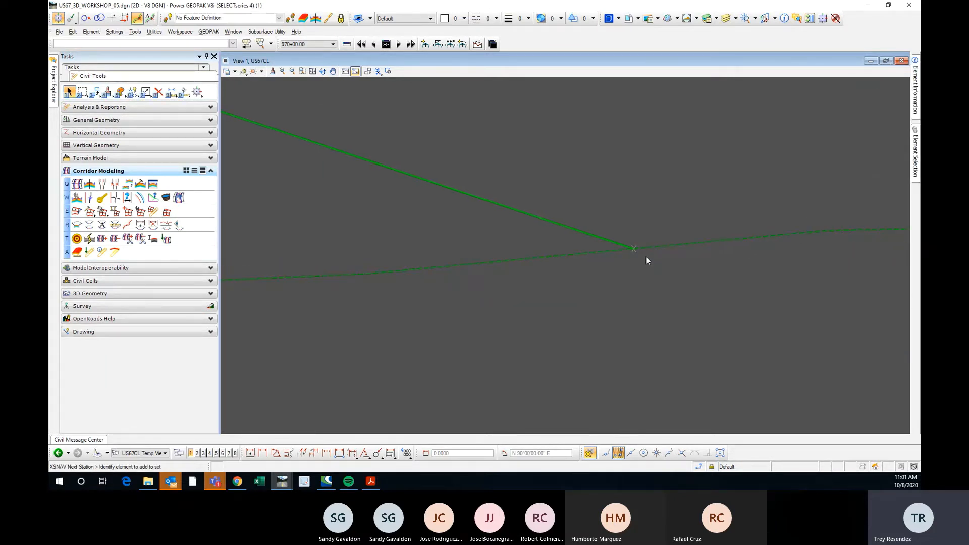
scroll(637, 237, "down", 2)
scroll(656, 212, "down", 2)
scroll(659, 223, "down", 1)
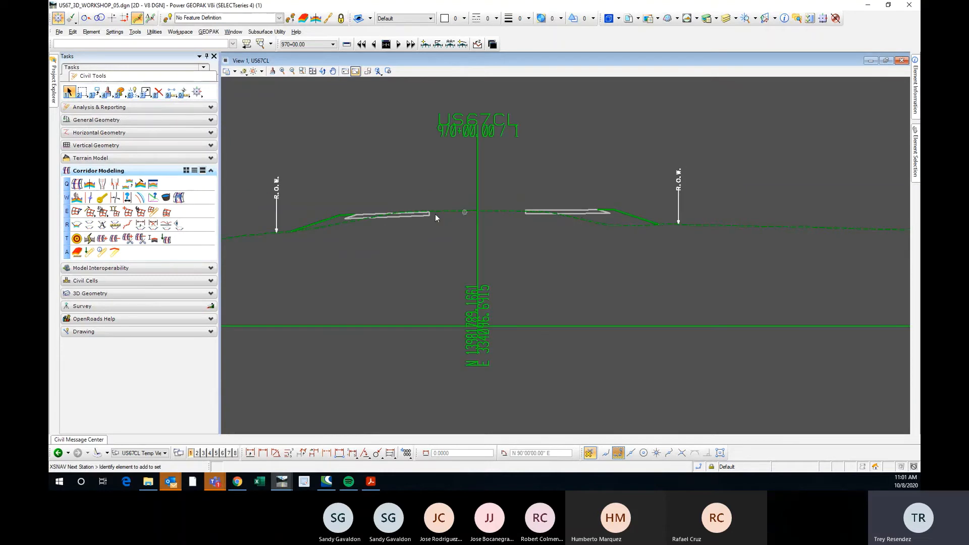
Recheck the left half of the 970+00 section, comparing the slope tie-in and the outer and inner pavement edges with existing ground.
scroll(302, 231, "up", 3)
scroll(304, 237, "up", 1)
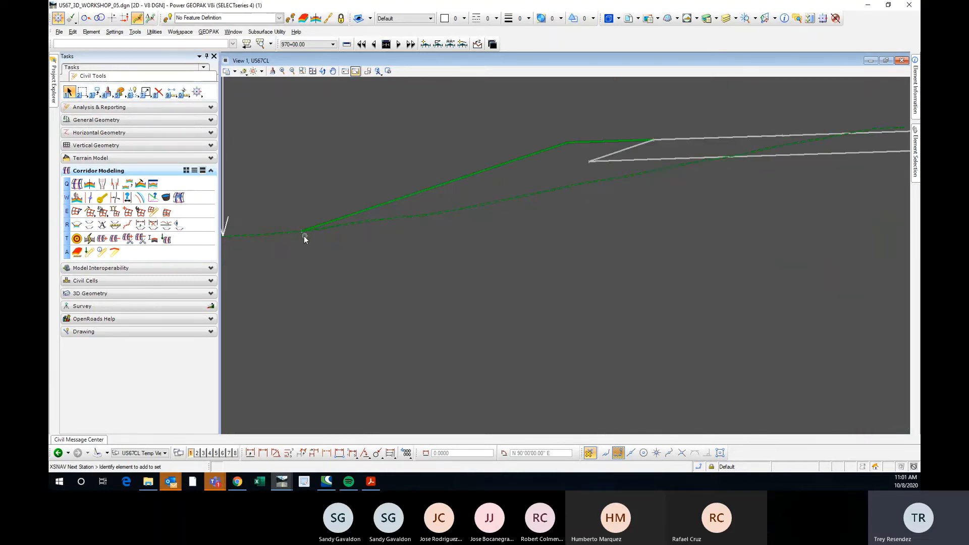
scroll(302, 232, "up", 2)
scroll(297, 240, "down", 4)
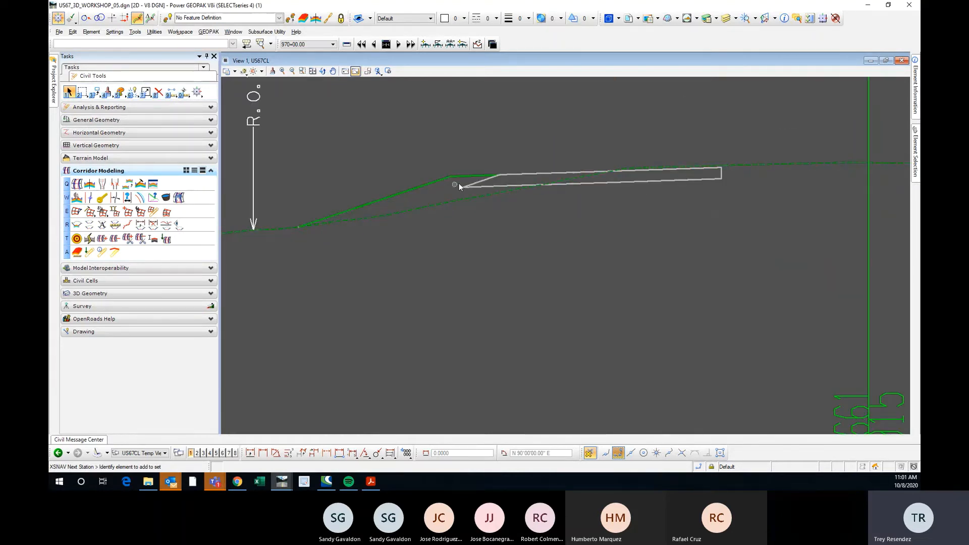
scroll(296, 225, "up", 3)
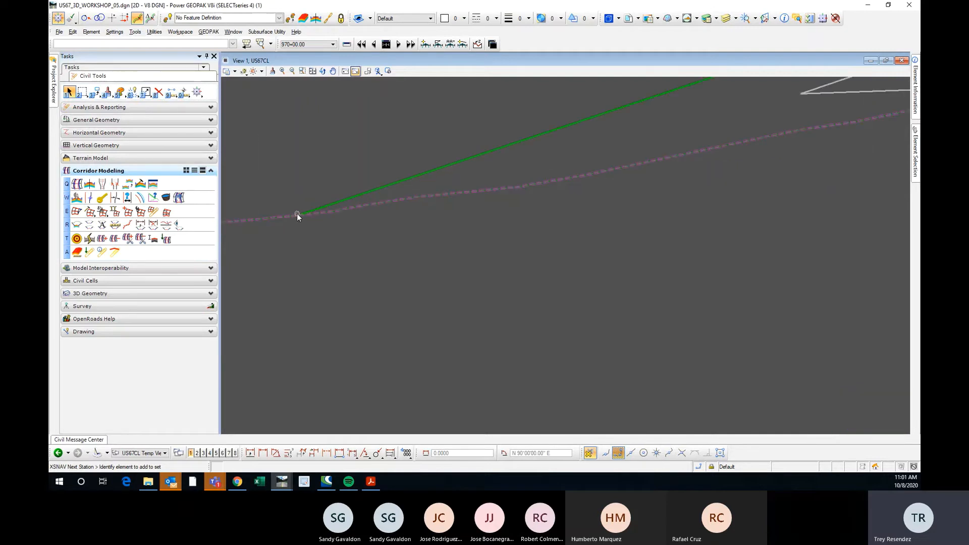
scroll(297, 214, "down", 3)
scroll(573, 162, "up", 2)
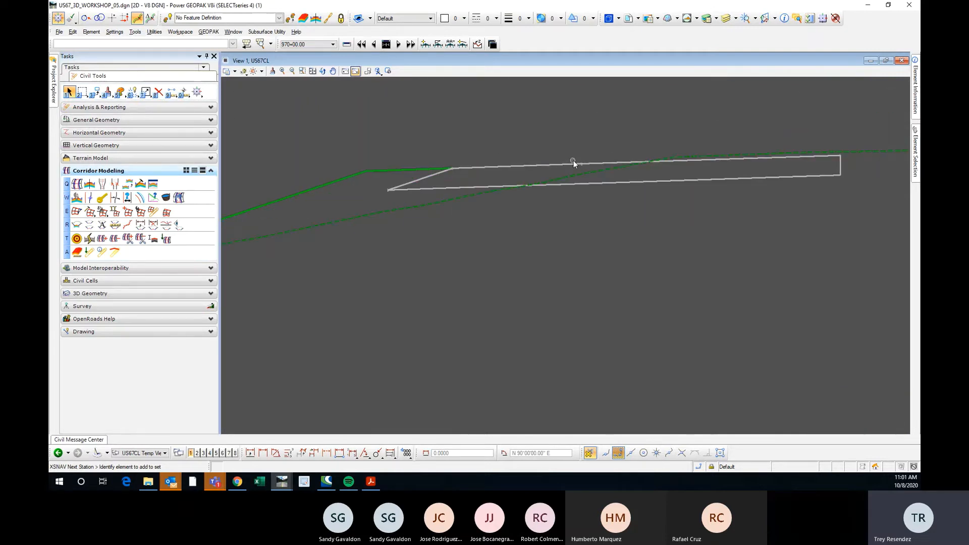
scroll(518, 198, "down", 2)
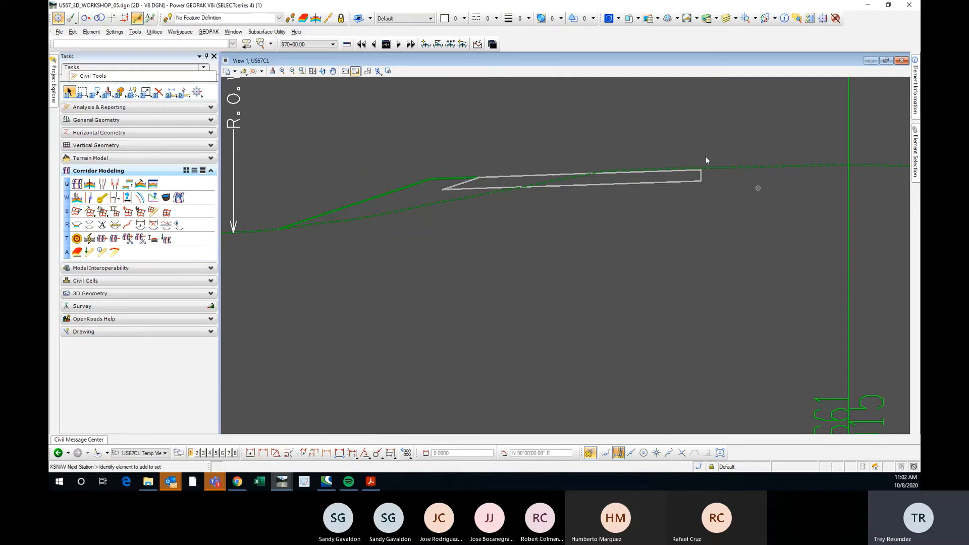
scroll(487, 174, "up", 4)
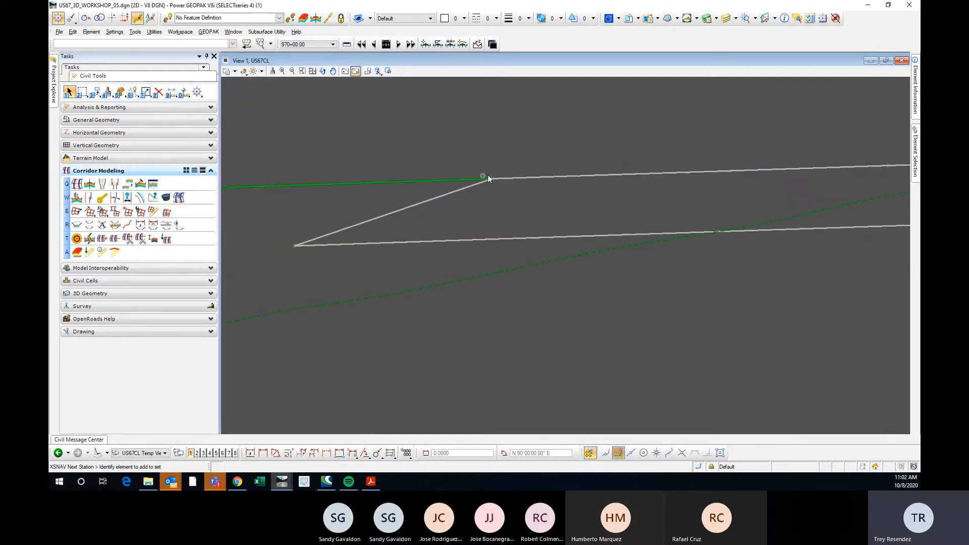
scroll(501, 178, "down", 2)
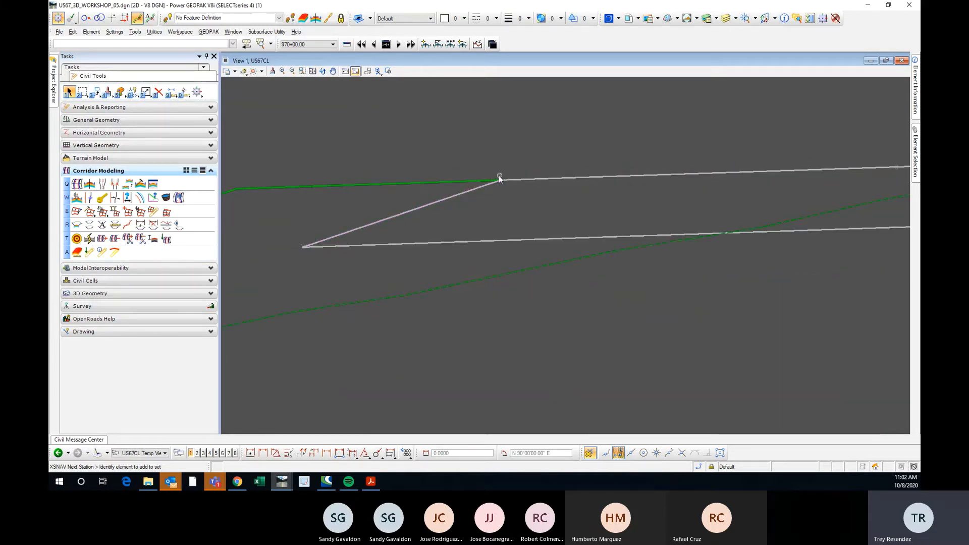
scroll(386, 200, "down", 3)
scroll(620, 192, "up", 2)
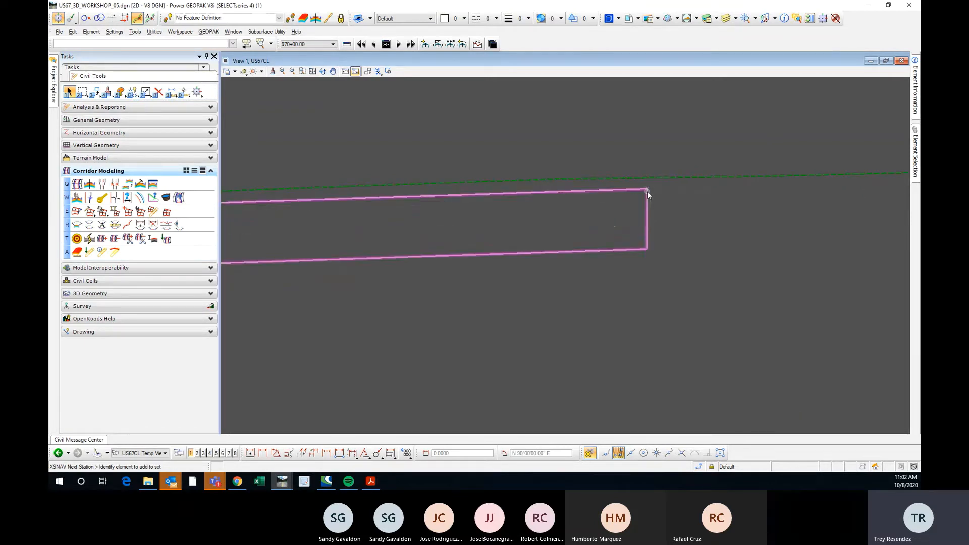
scroll(343, 217, "down", 3)
scroll(474, 234, "down", 2)
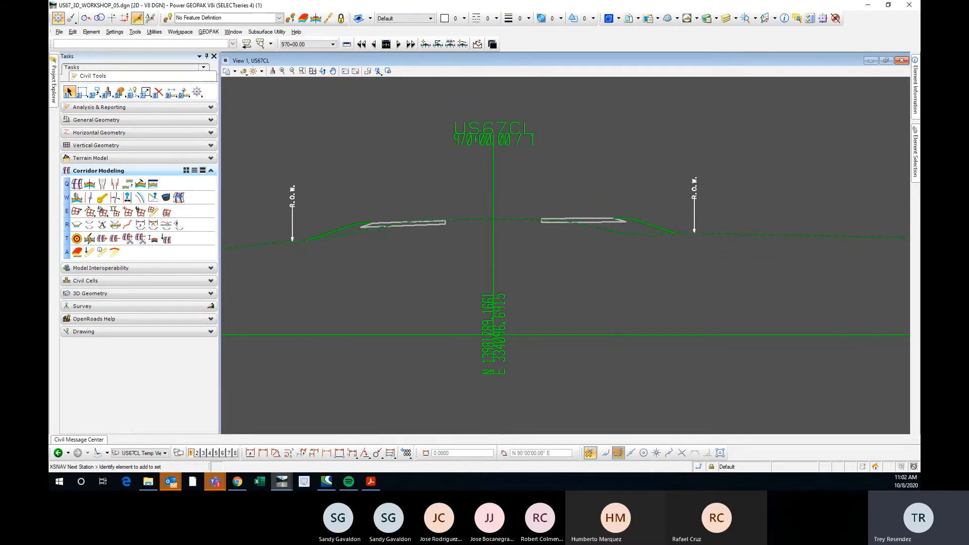
Bring the Create Cross Section dialog over the drawing and review its Custom and Spacing settings, including the horizontal and vertical distances between sections.
left_click_drag(920, 80, 707, 79)
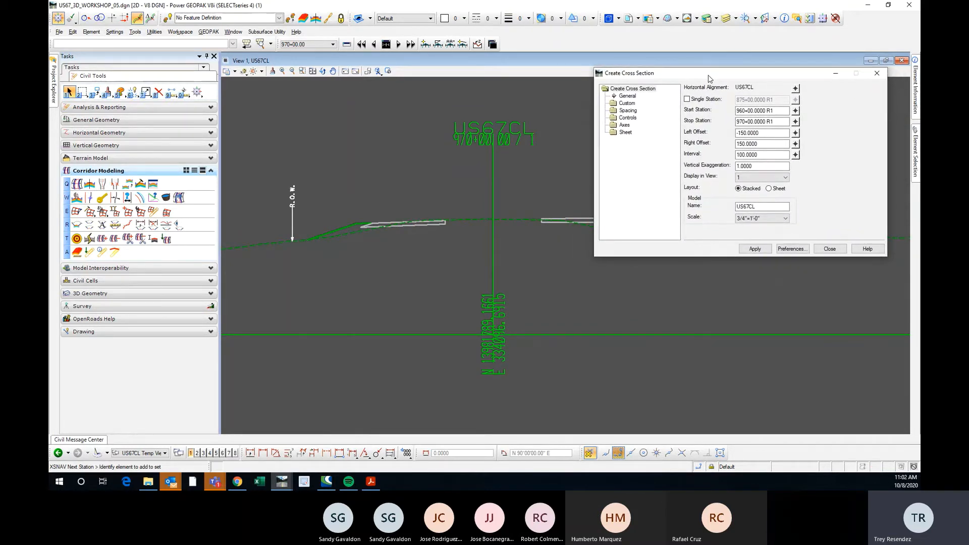
left_click(627, 103)
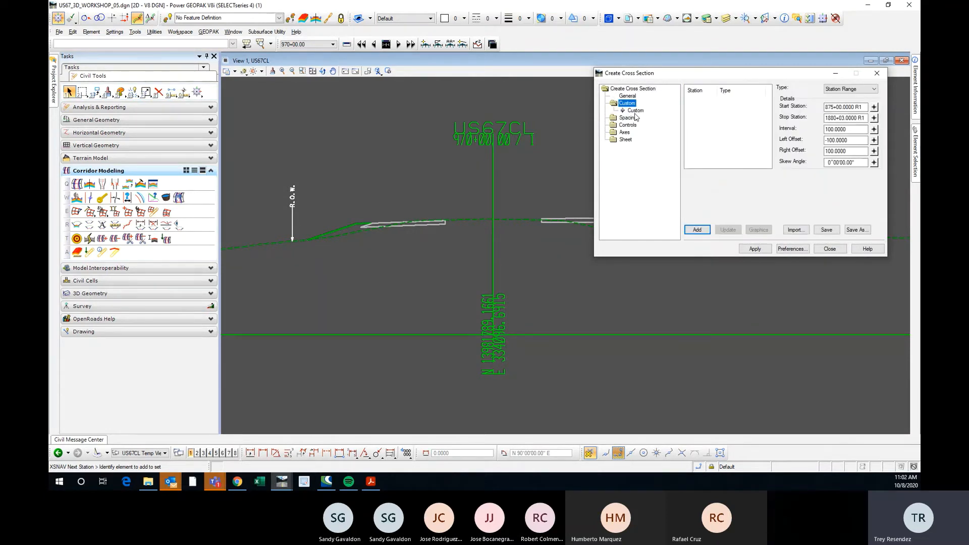
left_click(627, 117)
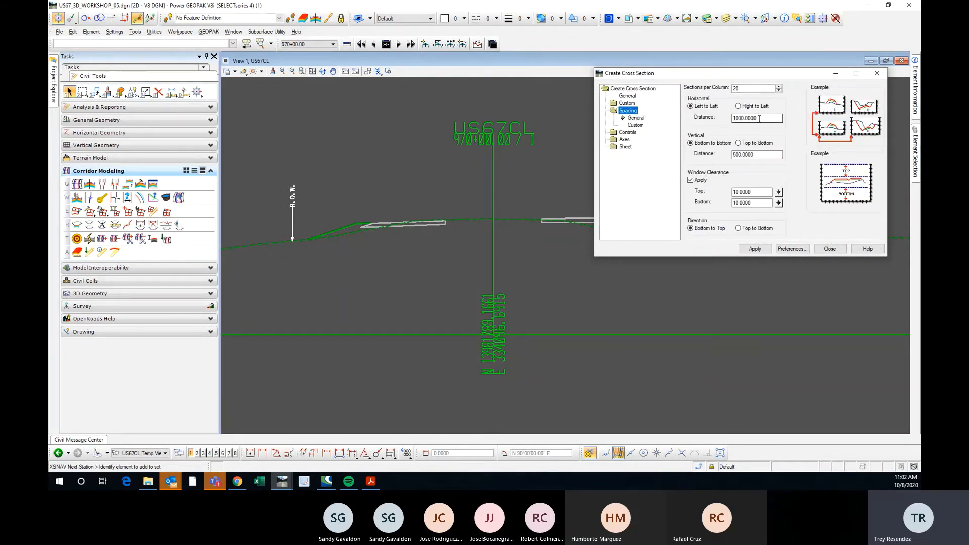
double_click(758, 119)
scroll(301, 182, "down", 2)
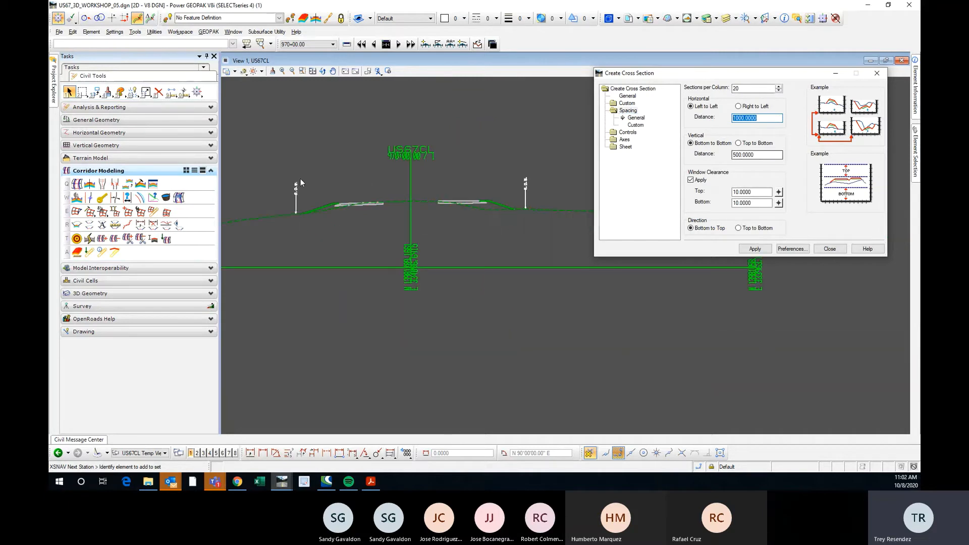
scroll(355, 183, "up", 2)
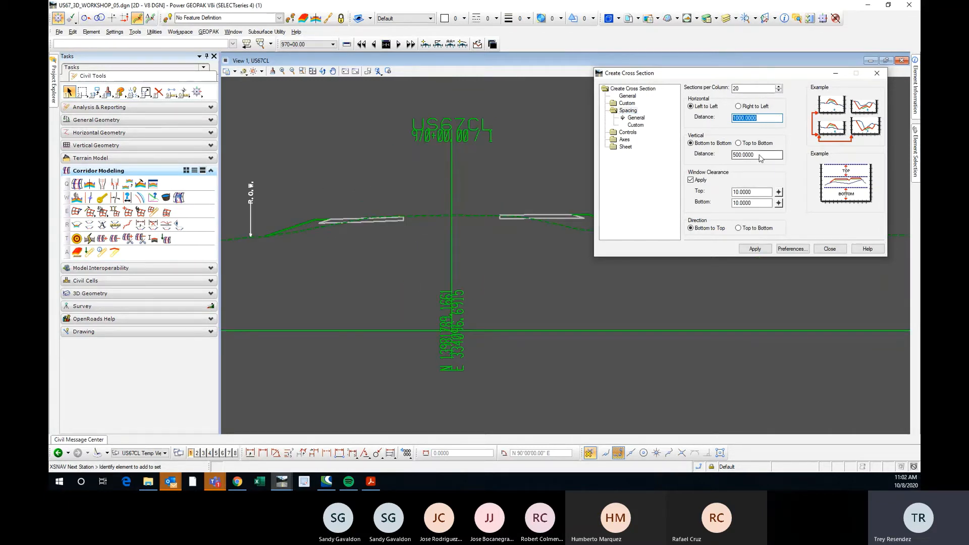
double_click(760, 155)
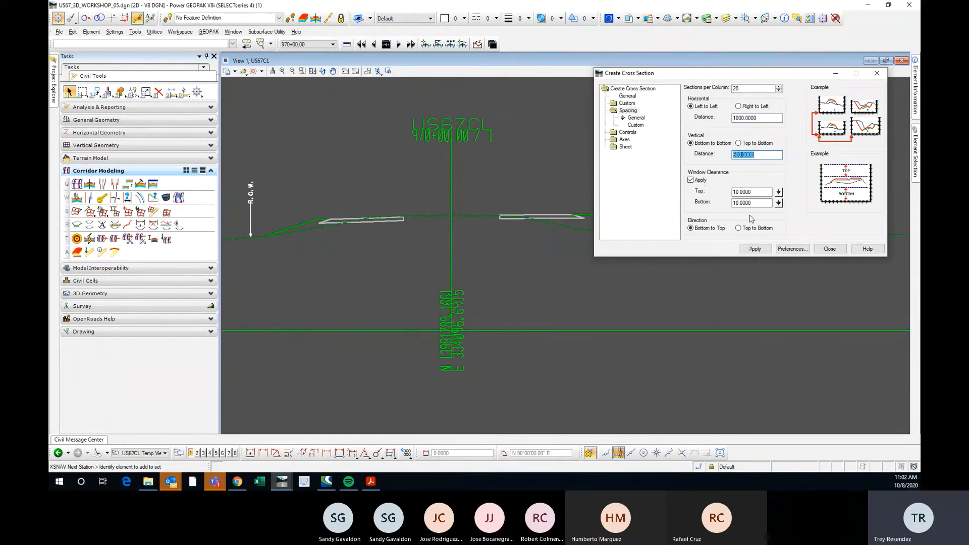
Review the Controls, Axes and Sheet settings of the cross section setup, returning to its General settings.
left_click(628, 132)
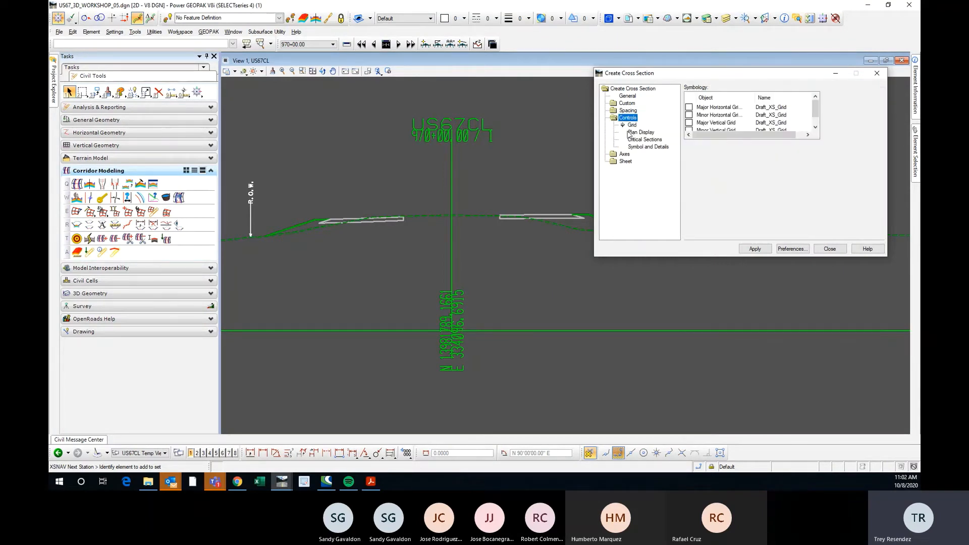
left_click(637, 133)
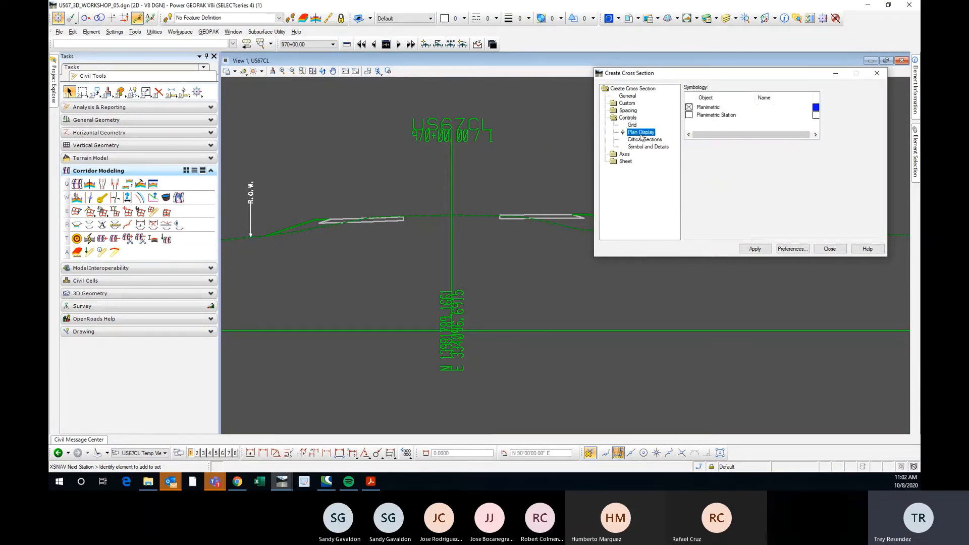
left_click(642, 143)
left_click(641, 146)
left_click(625, 153)
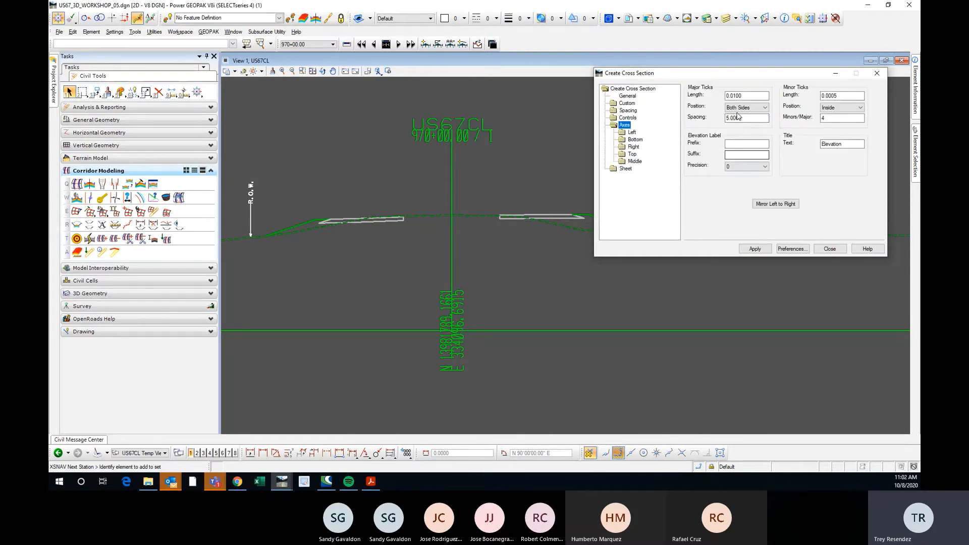
left_click(626, 169)
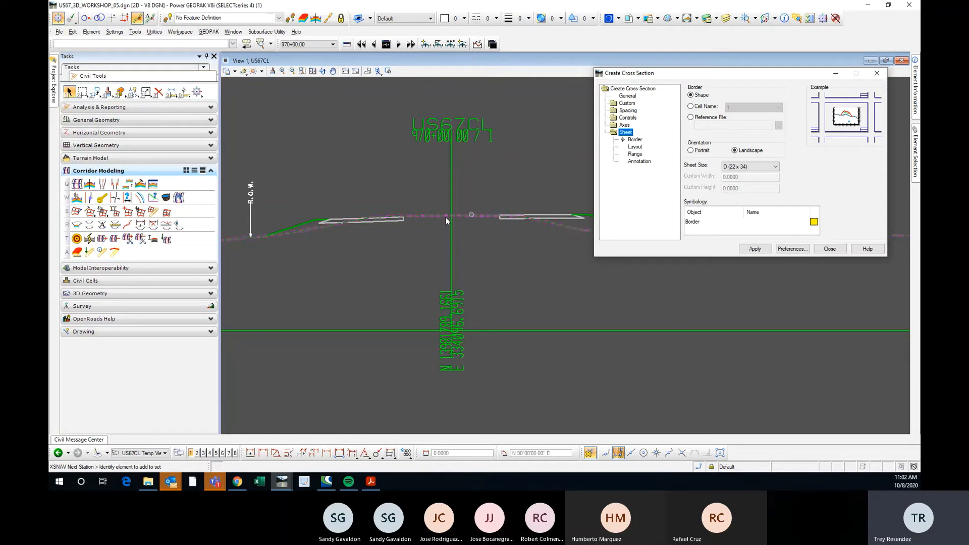
scroll(425, 241, "down", 2)
scroll(443, 248, "up", 2)
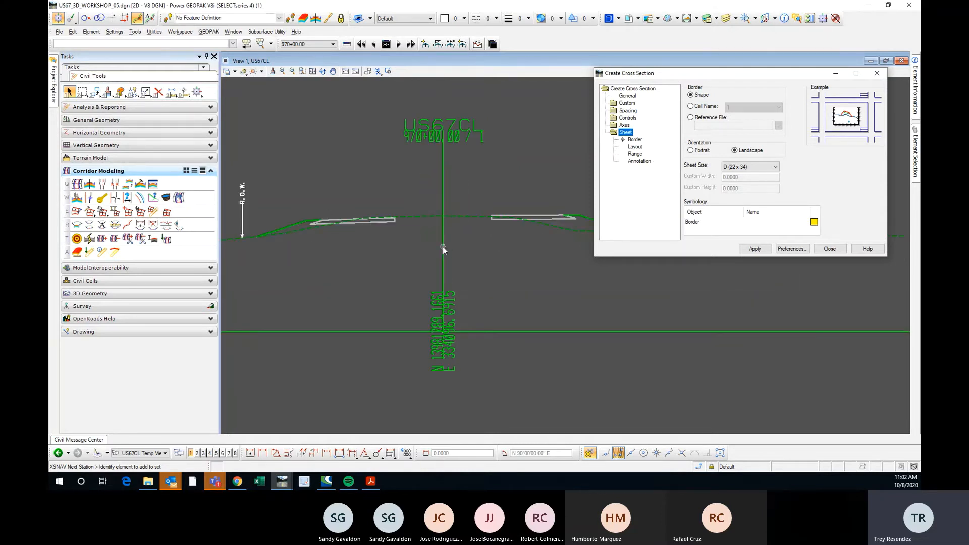
scroll(422, 260, "down", 2)
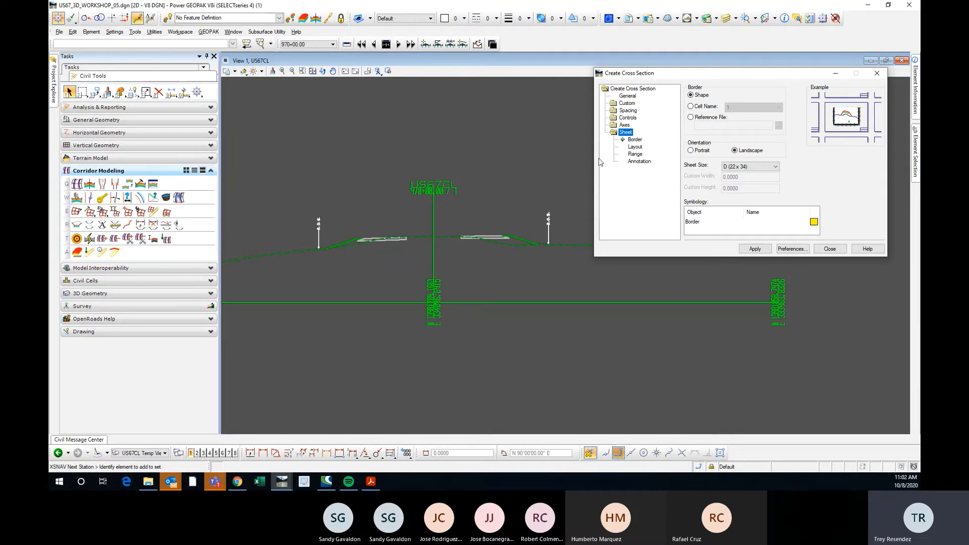
left_click(627, 97)
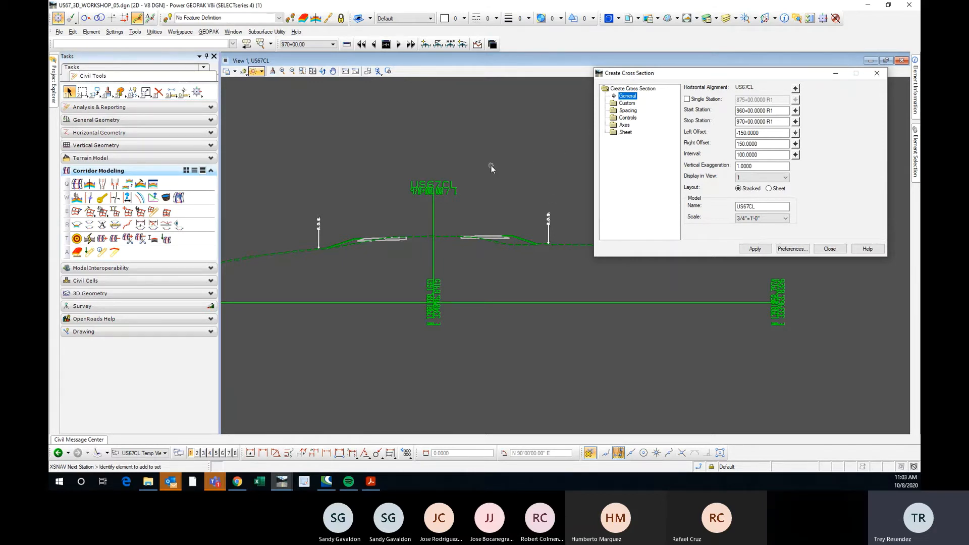
Look through the saved cross section preferences down to US 67, then close the preferences and the Create Cross Section dialog.
left_click(789, 252)
left_click_drag(564, 190, 656, 217)
scroll(672, 250, "down", 2)
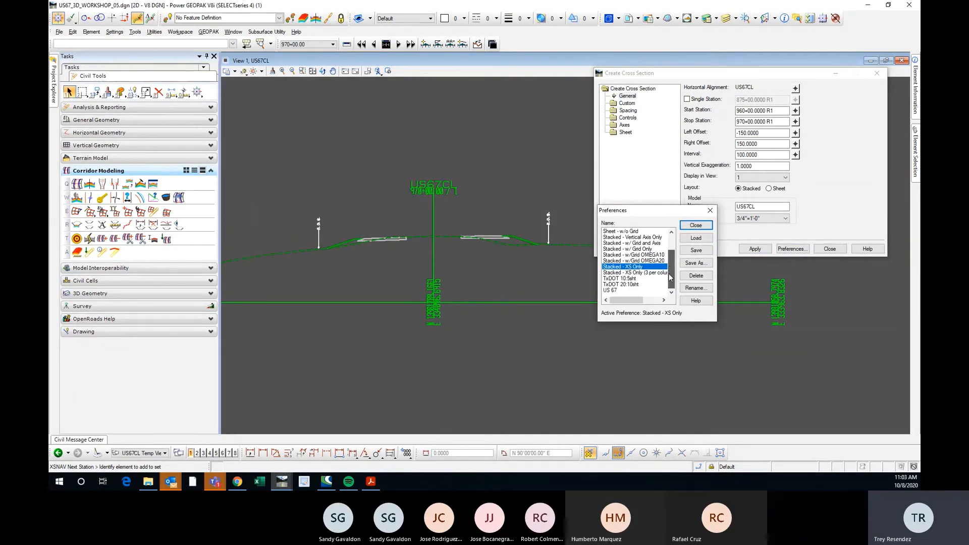
left_click(615, 290)
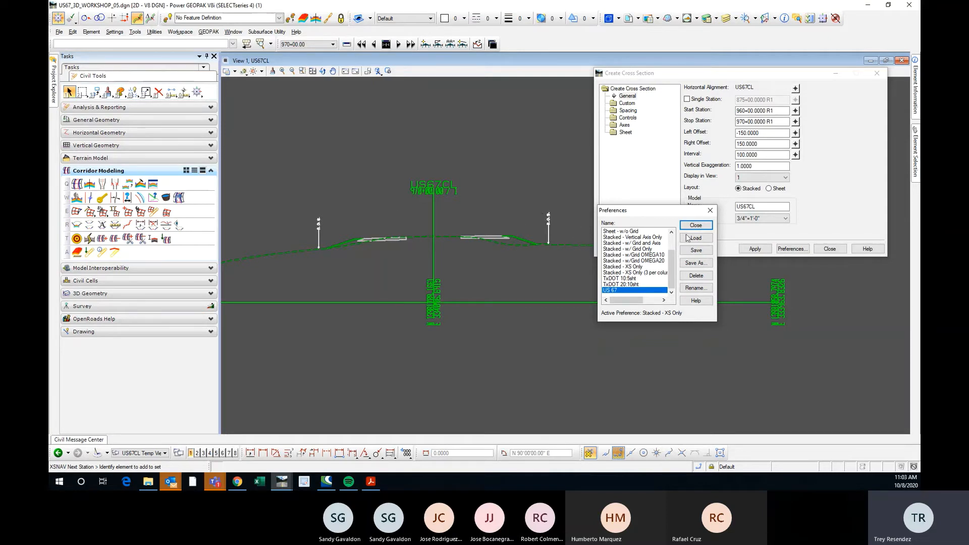
left_click(709, 213)
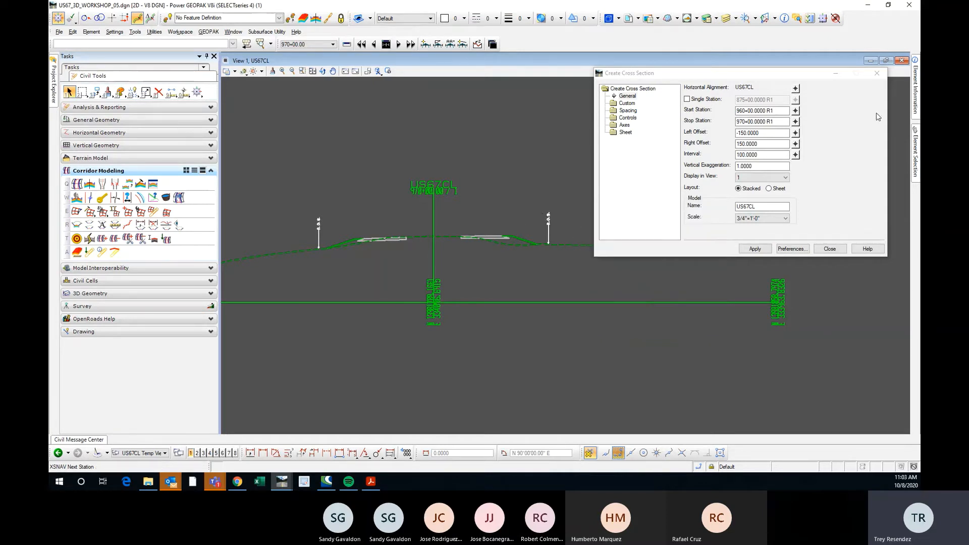
left_click(877, 74)
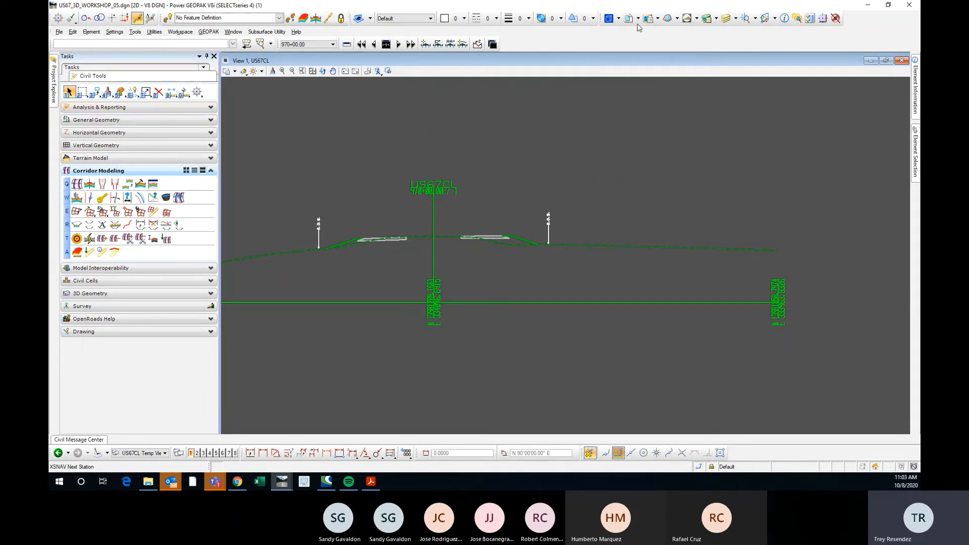
left_click(70, 93)
left_click(874, 74)
left_click(70, 92)
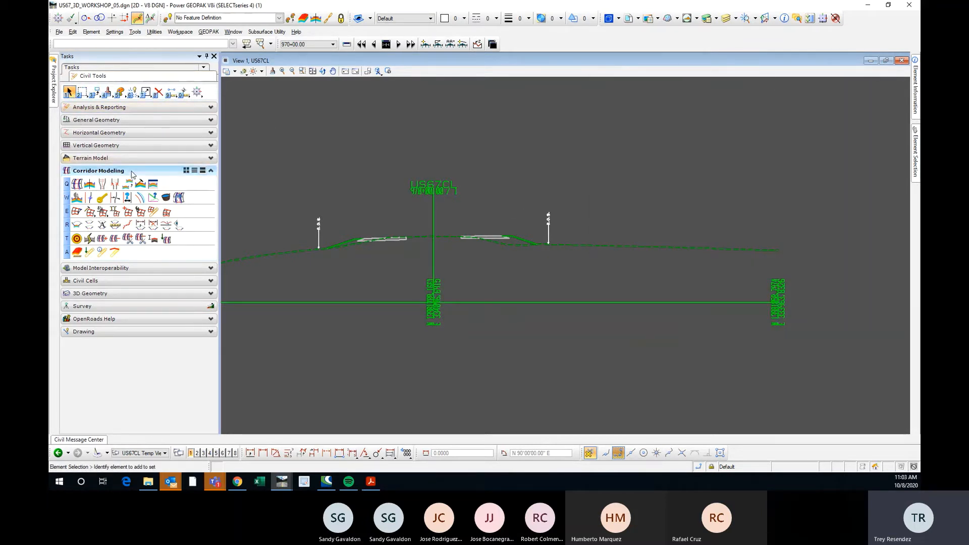
Examine the left shoulder and slope break of the 970+00 section in relation to the pavement edge.
scroll(333, 242, "up", 5)
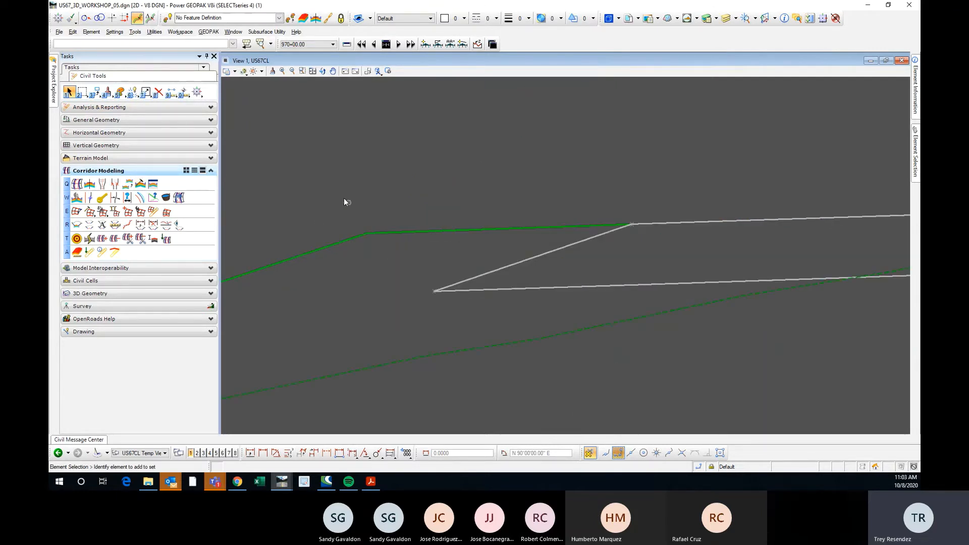
left_click_drag(343, 197, 400, 270)
left_click_drag(338, 172, 401, 292)
scroll(373, 233, "up", 1)
scroll(362, 228, "down", 2)
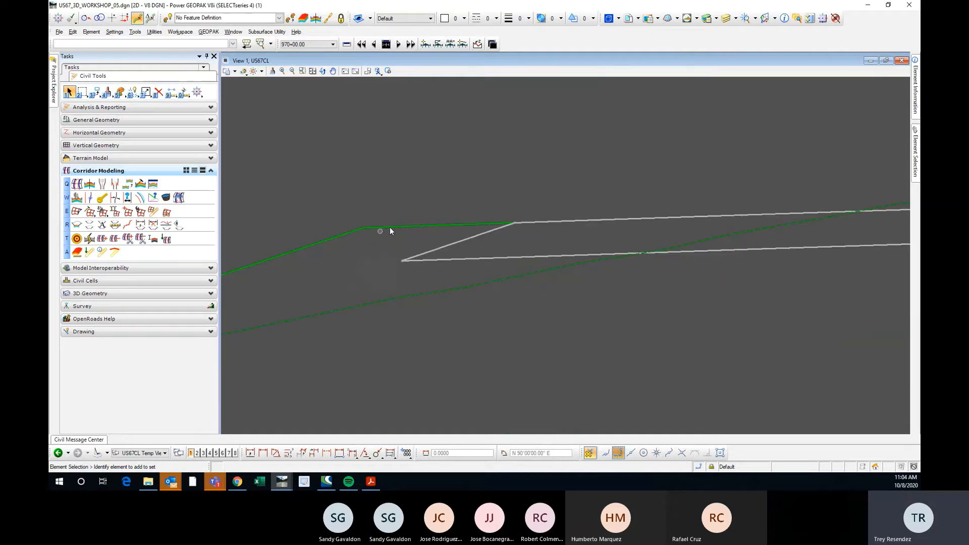
scroll(519, 226, "up", 2)
scroll(470, 209, "down", 1)
scroll(355, 222, "down", 4)
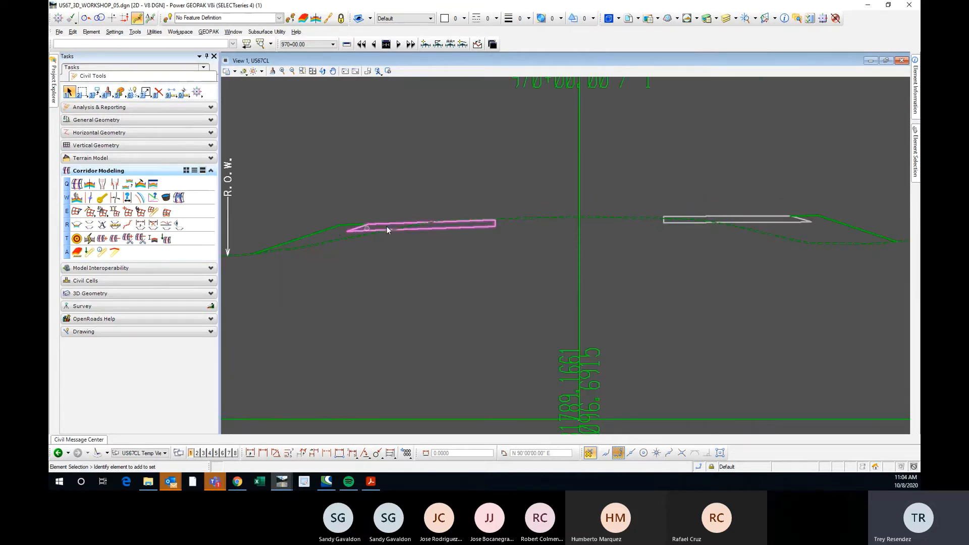
Examine where the existing ground line crosses the left pavement at 970+00, continuing across the centerline.
scroll(431, 223, "up", 2)
scroll(432, 225, "up", 3)
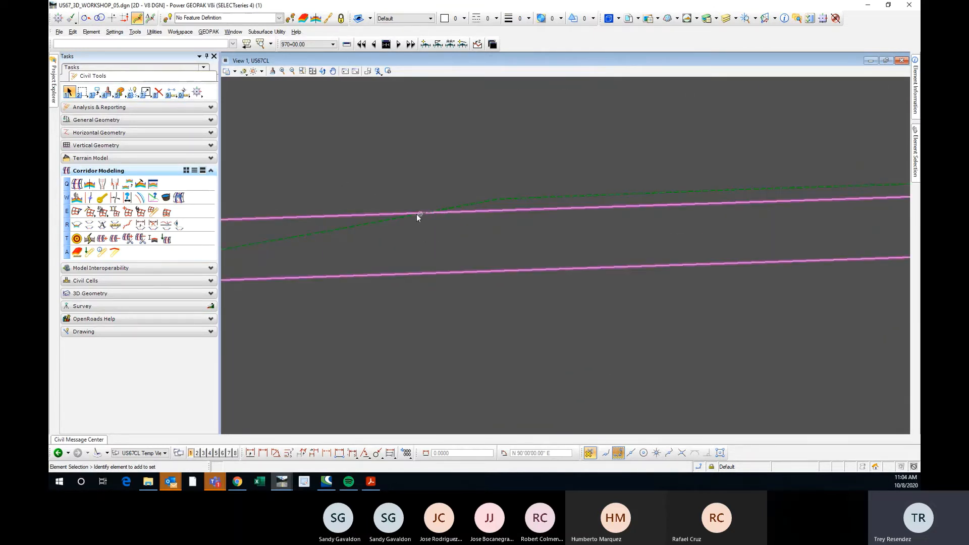
scroll(368, 214, "down", 3)
scroll(570, 212, "up", 3)
scroll(305, 207, "down", 3)
scroll(513, 217, "down", 2)
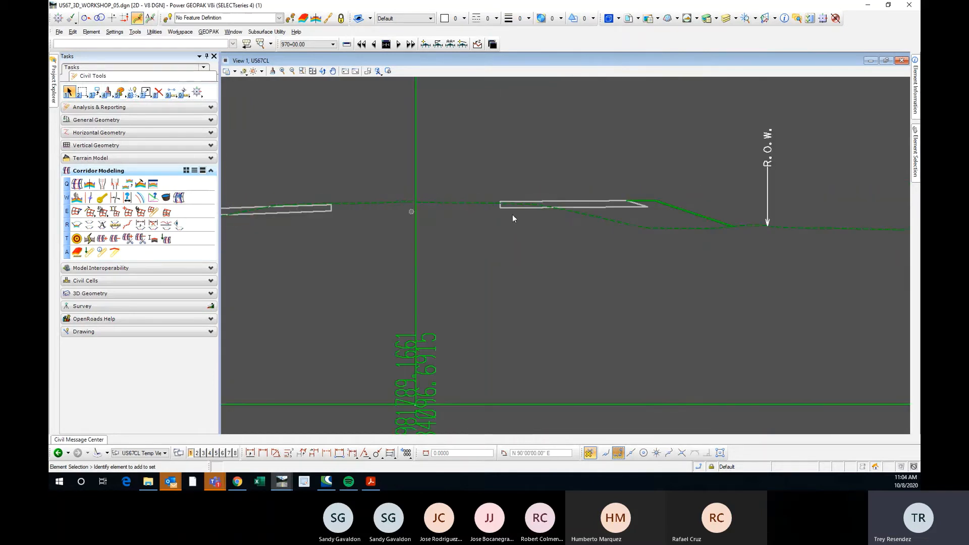
Examine the right pavement, shoulder and side slope of the 970+00 section against existing ground.
scroll(484, 207, "up", 4)
scroll(598, 213, "down", 2)
scroll(709, 200, "up", 2)
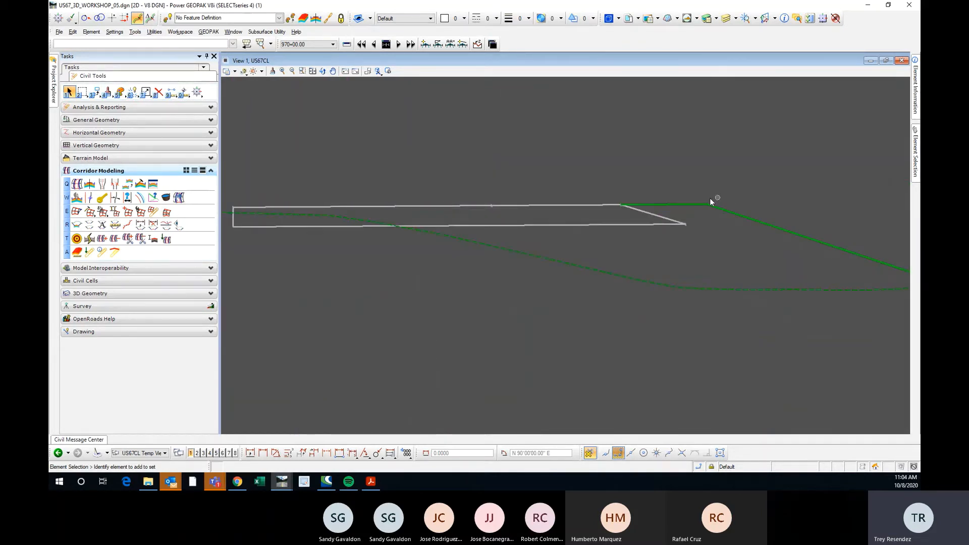
scroll(710, 200, "down", 2)
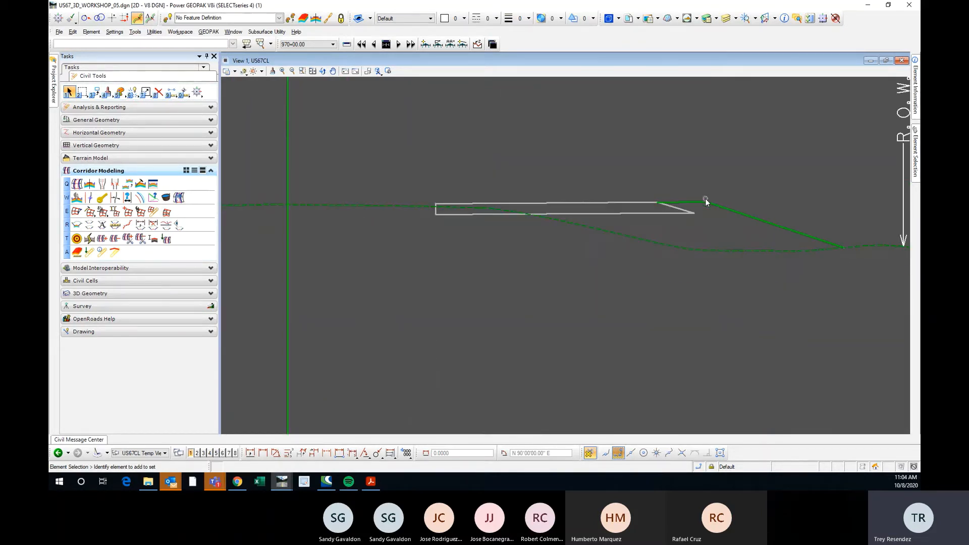
In the template editor, set the feature definition of New Template2's left hinge point HINGE41 to 2 Lane Rural Undivided.
left_click(141, 185)
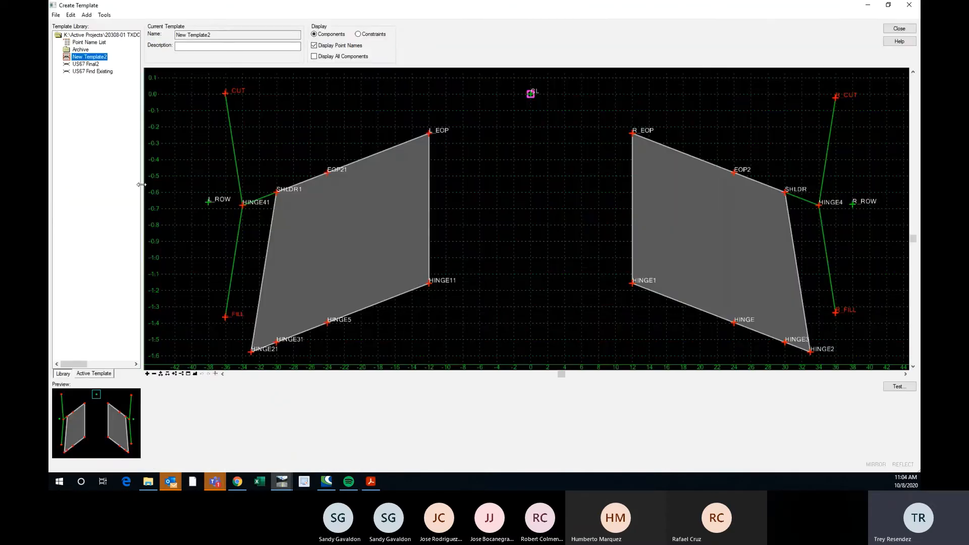
mouse_move(243, 208)
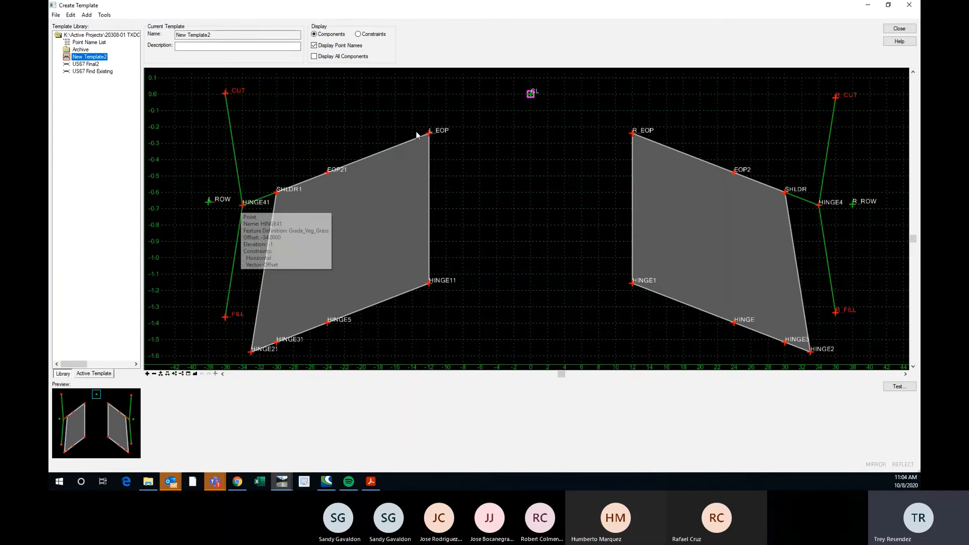
double_click(242, 204)
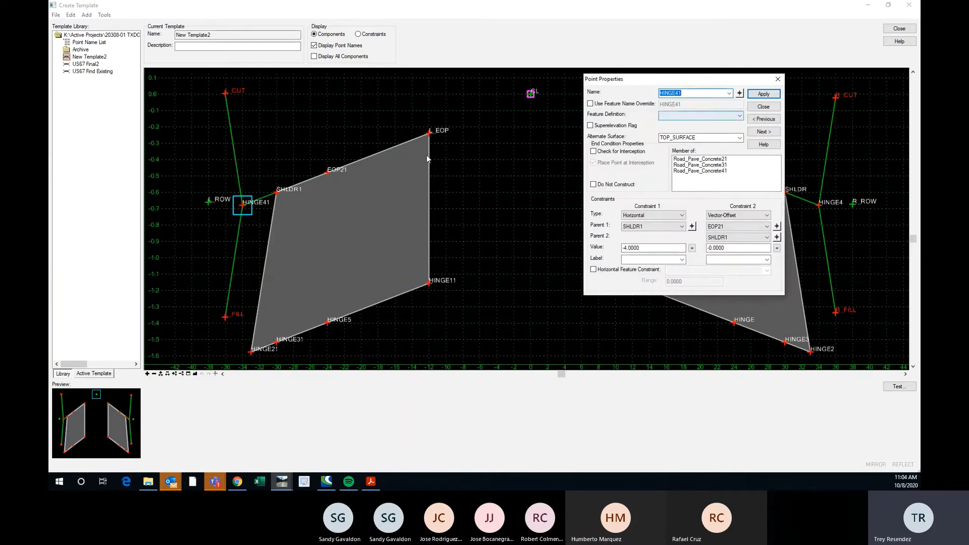
scroll(244, 204, "up", 1)
scroll(245, 204, "down", 1)
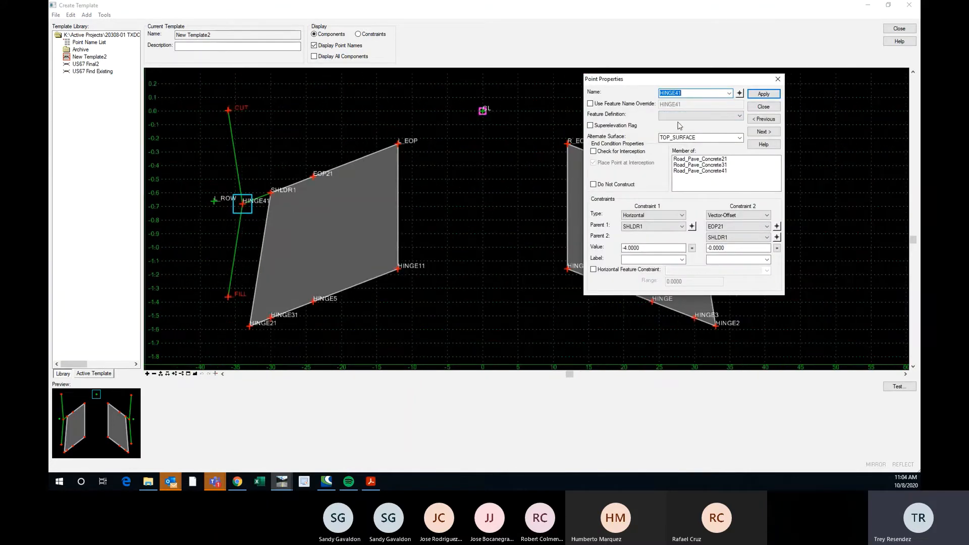
scroll(245, 207, "up", 1)
scroll(248, 193, "down", 1)
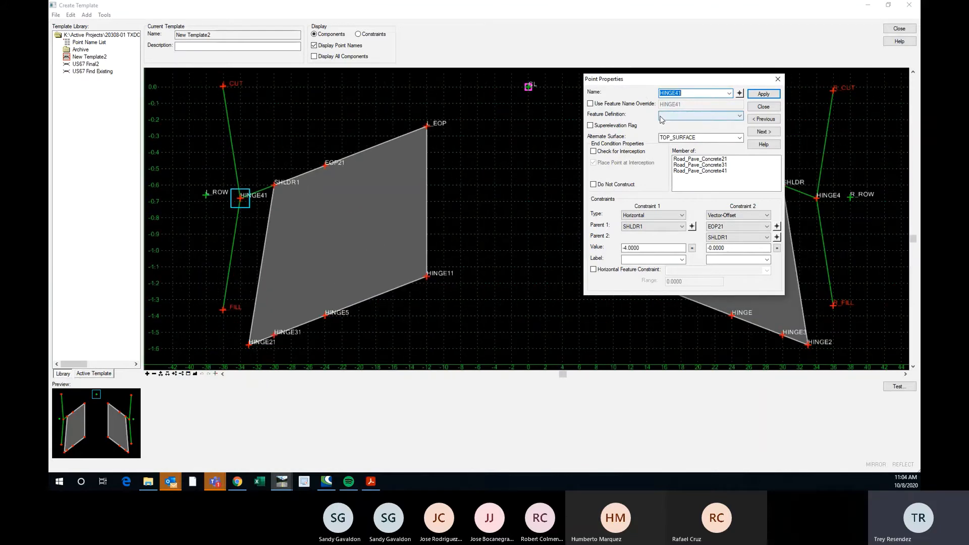
scroll(243, 198, "up", 3)
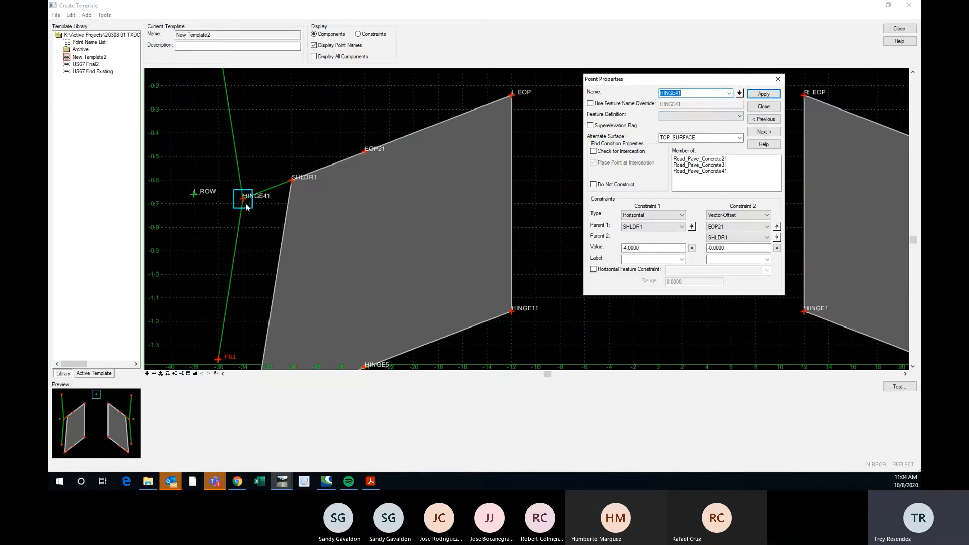
scroll(242, 206, "down", 3)
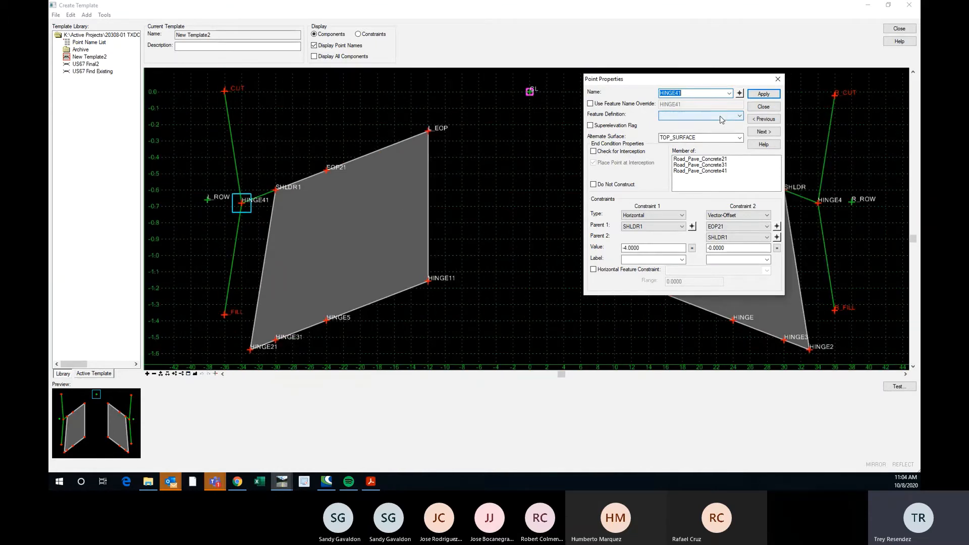
left_click(721, 116)
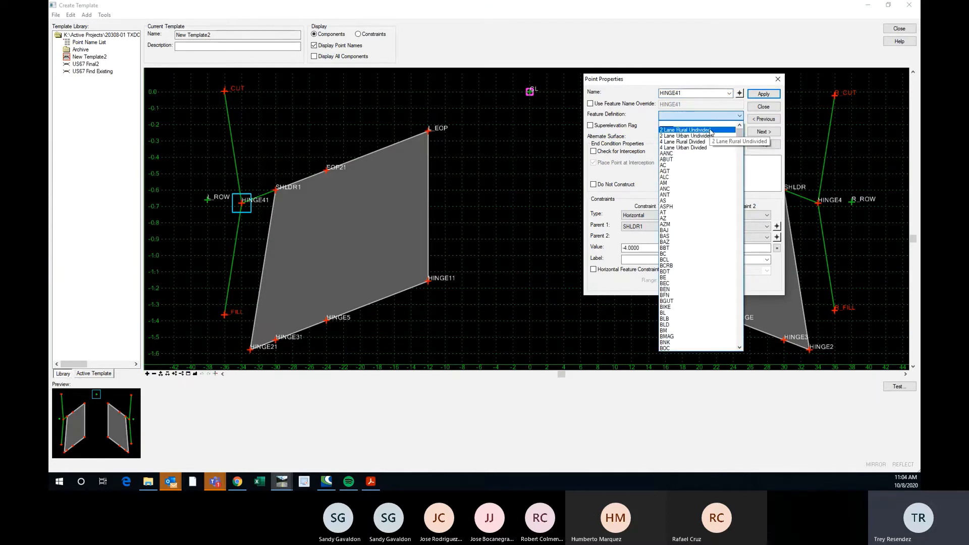
left_click(710, 130)
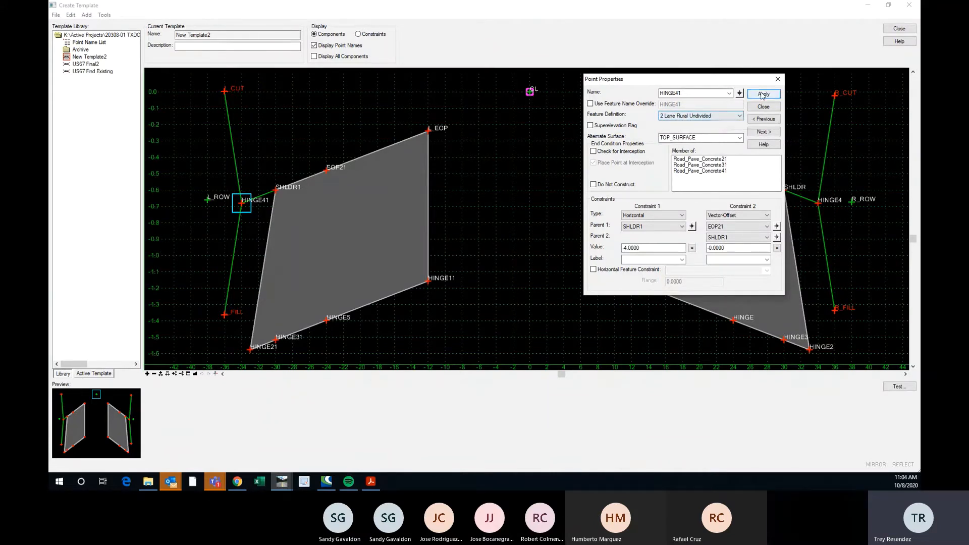
Assign the 2 Lane Rural Undivided feature definition to the right hinge point HINGE4 and close its point properties.
left_click(739, 94)
left_click(817, 205)
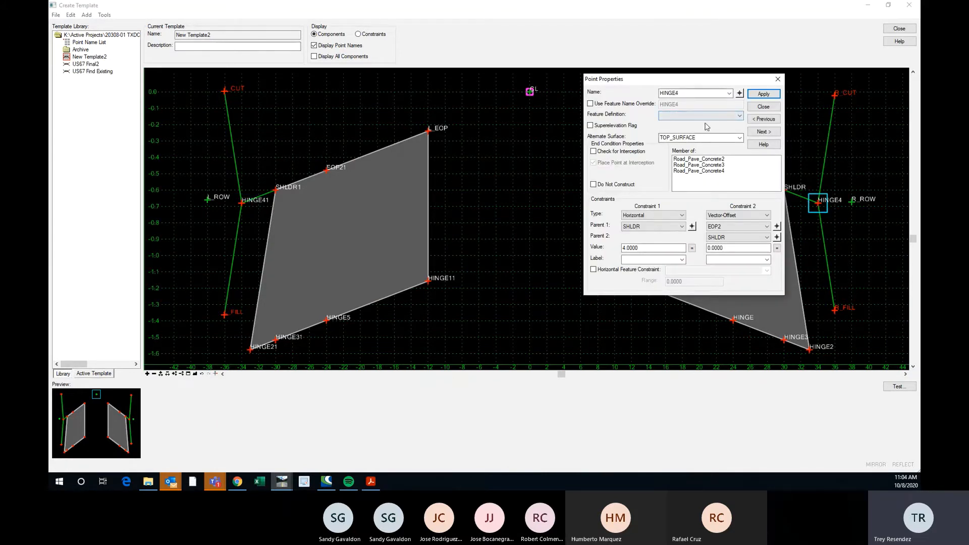
left_click(672, 121)
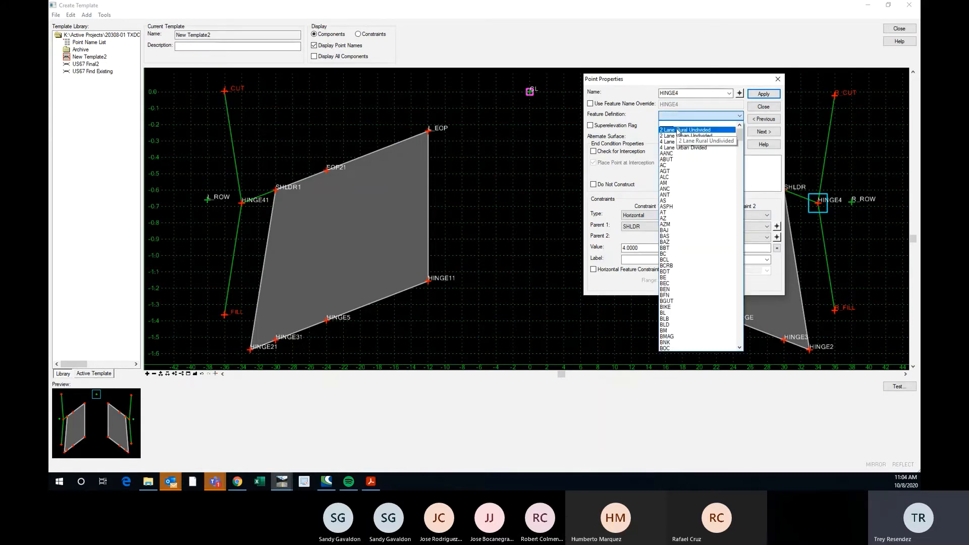
left_click(678, 130)
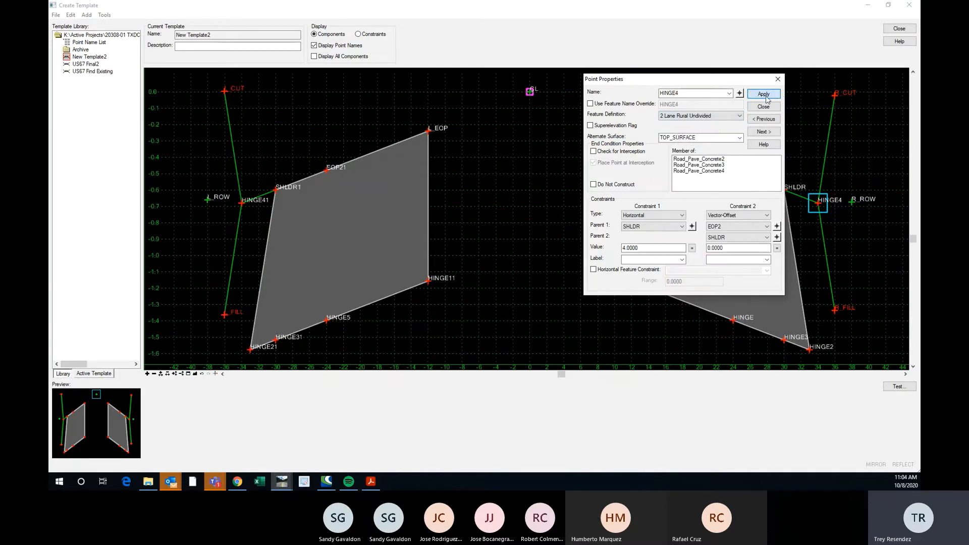
left_click(778, 79)
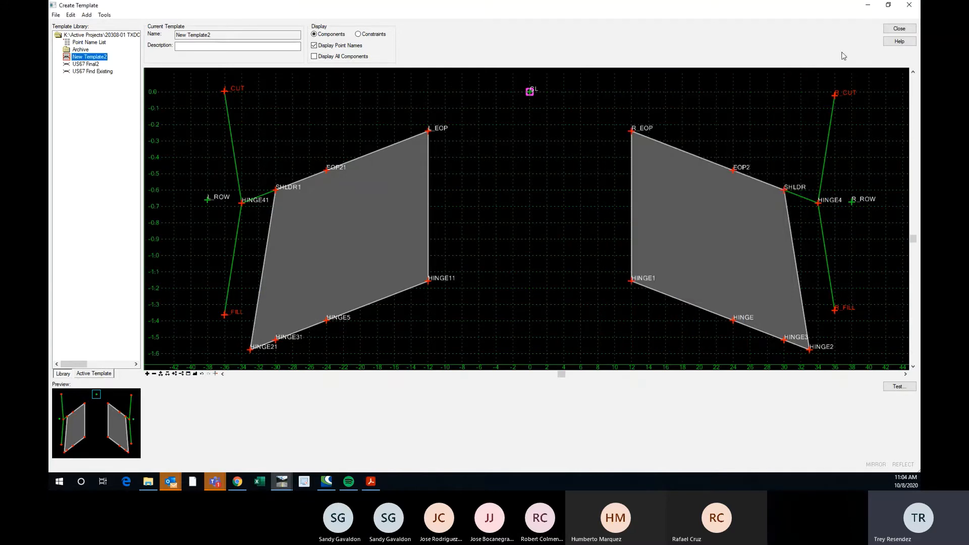
Close the template editor and switch from the US67CL cross section model to the Default plan view.
left_click(898, 29)
left_click(466, 273)
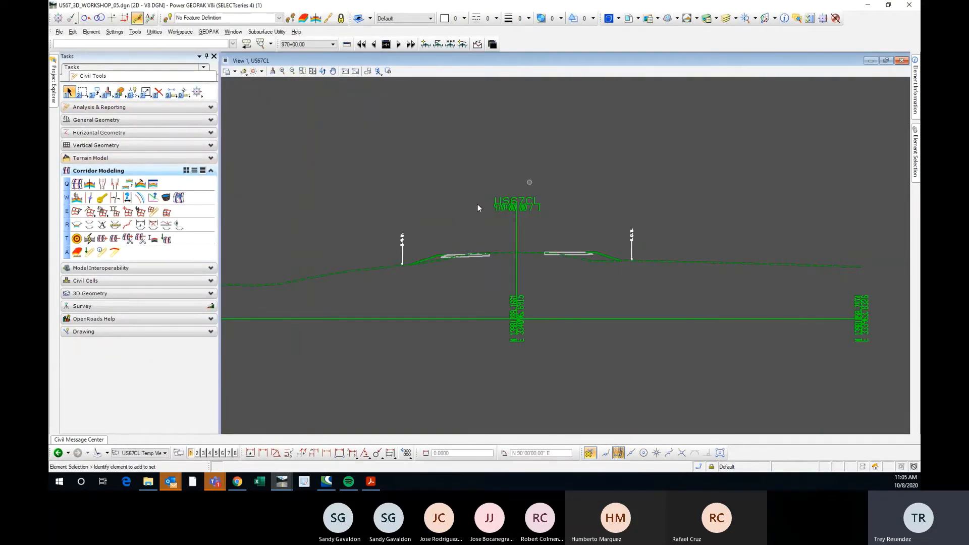
left_click(156, 453)
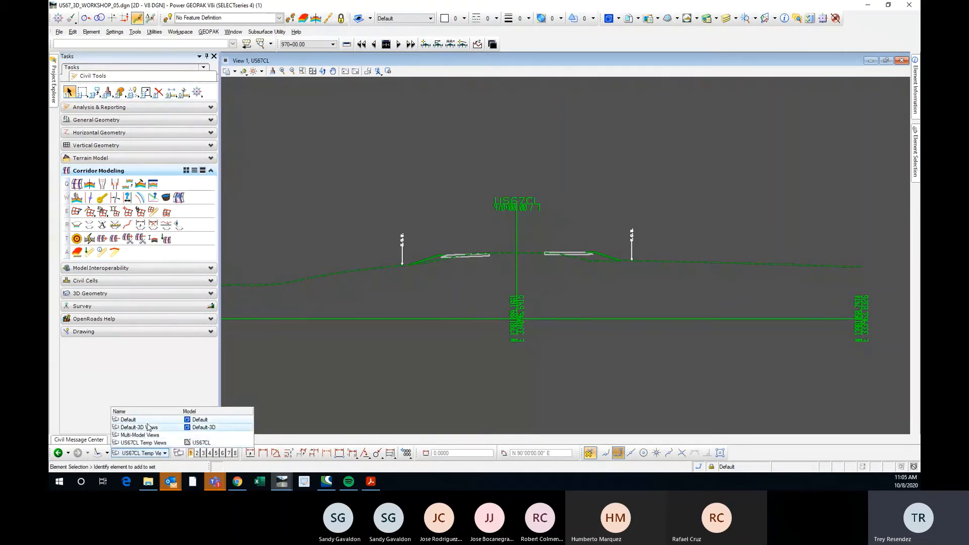
left_click(147, 421)
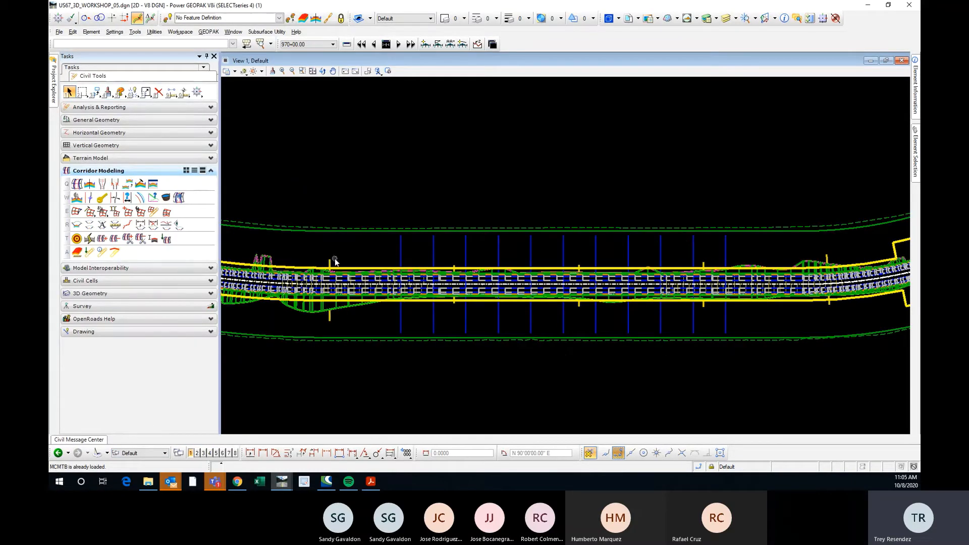
Synchronize the New Template2 drop starting at station 938+60.2458 with the template library.
scroll(330, 259, "down", 3)
scroll(333, 252, "up", 5)
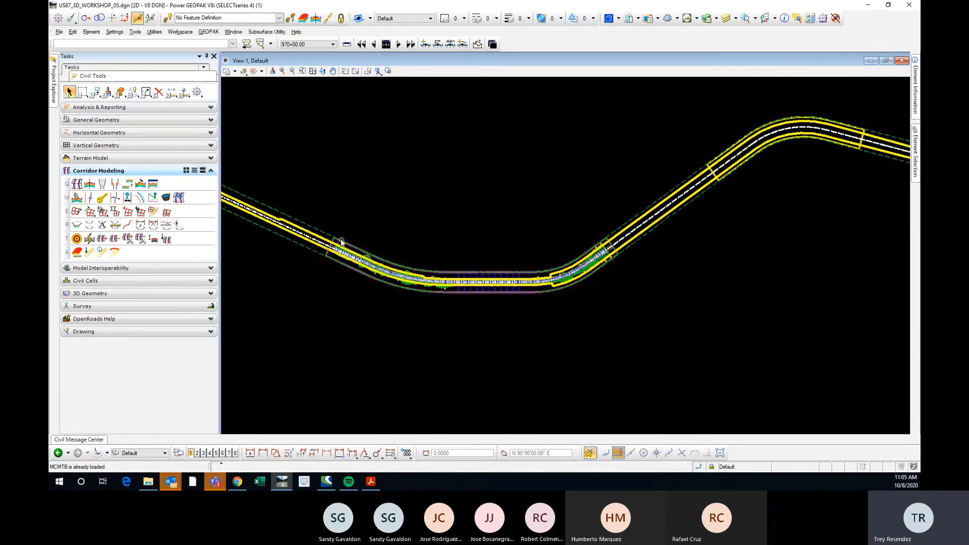
left_click(334, 246)
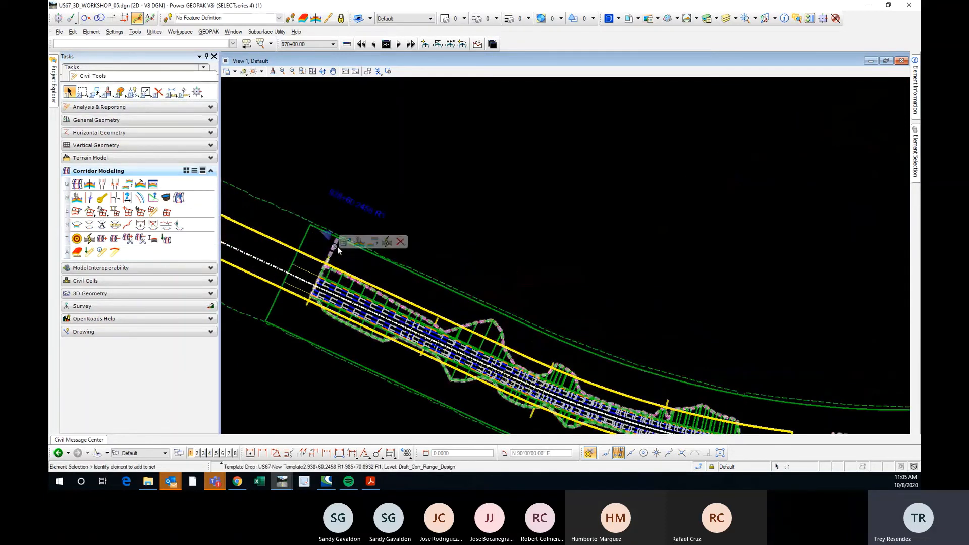
left_click(387, 242)
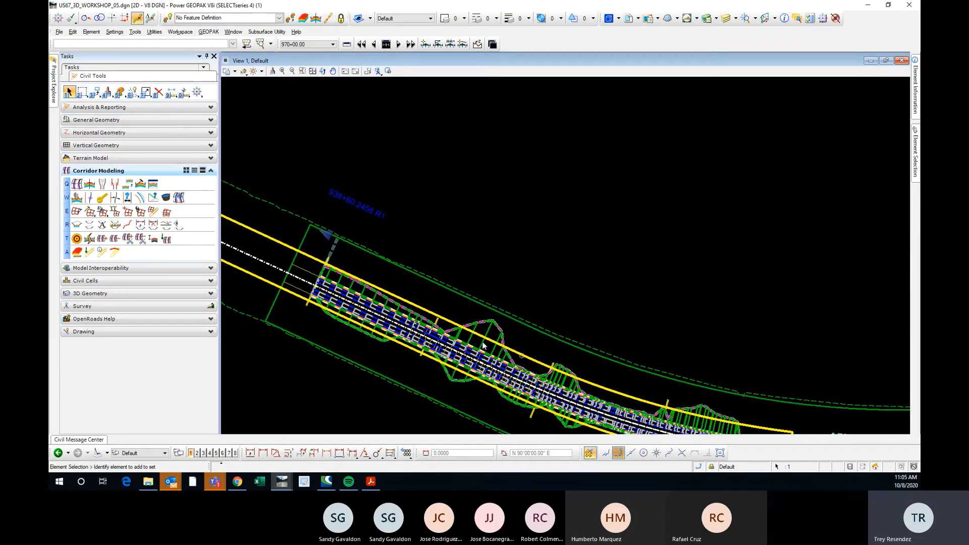
Start Create Cross Sections for the US67CL alignment and move its dialog clear of the roadway.
scroll(327, 298, "down", 2)
scroll(751, 386, "up", 3)
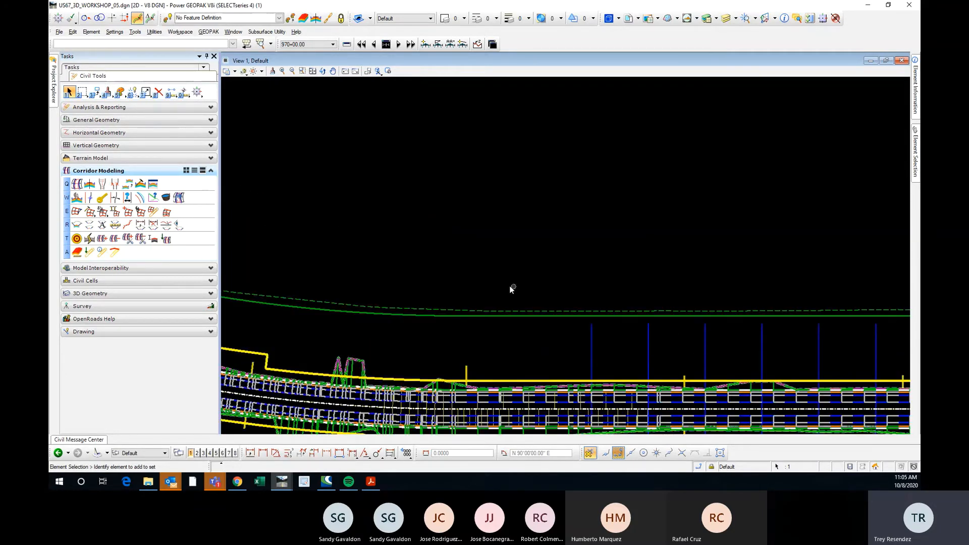
scroll(571, 288, "down", 2)
scroll(594, 318, "up", 2)
scroll(595, 318, "down", 2)
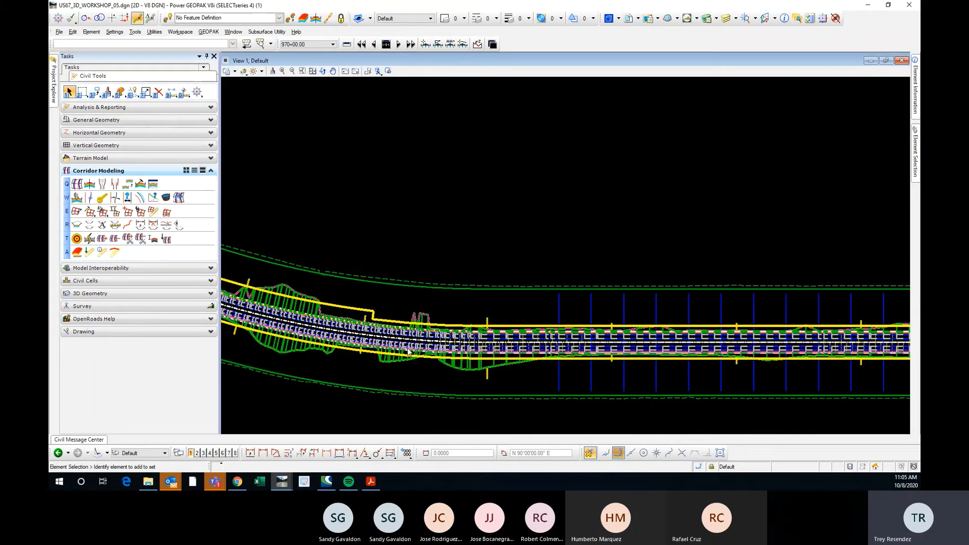
left_click(89, 225)
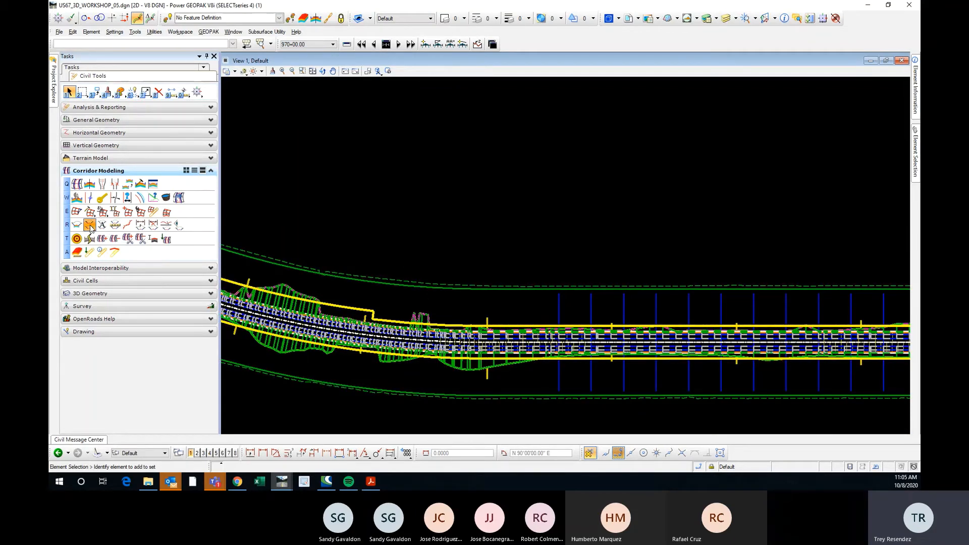
scroll(376, 338, "up", 3)
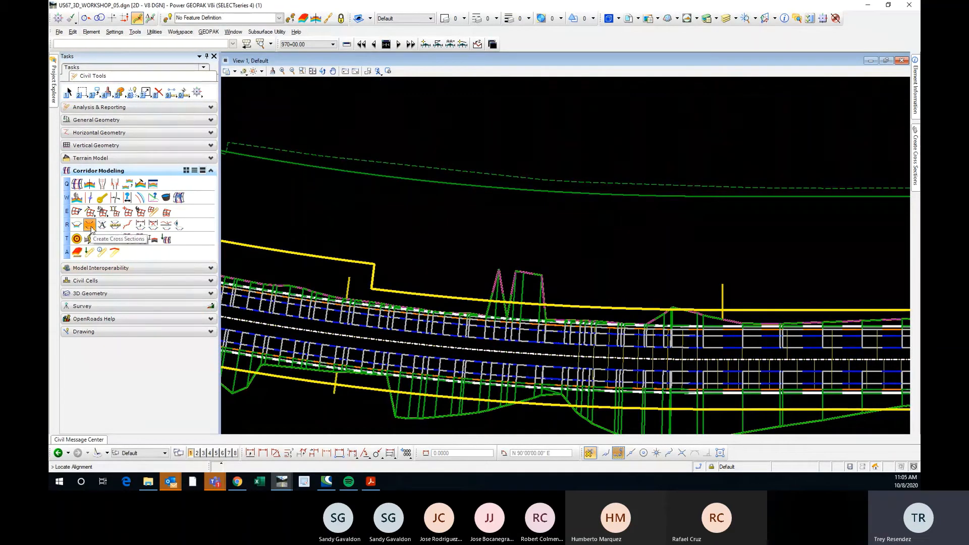
left_click(404, 342)
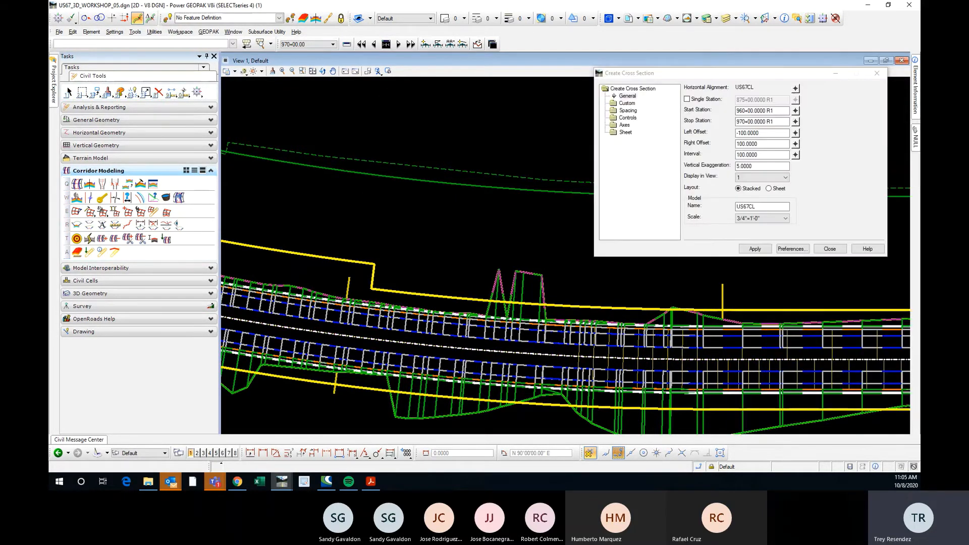
left_click_drag(756, 73, 732, 103)
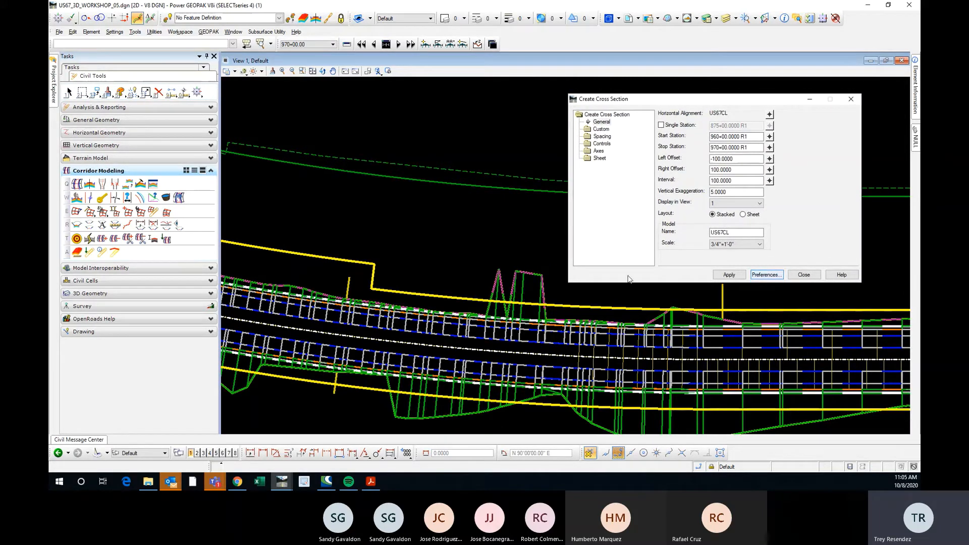
Load the US 67 preference into the cross section settings and close the preferences list.
left_click(767, 275)
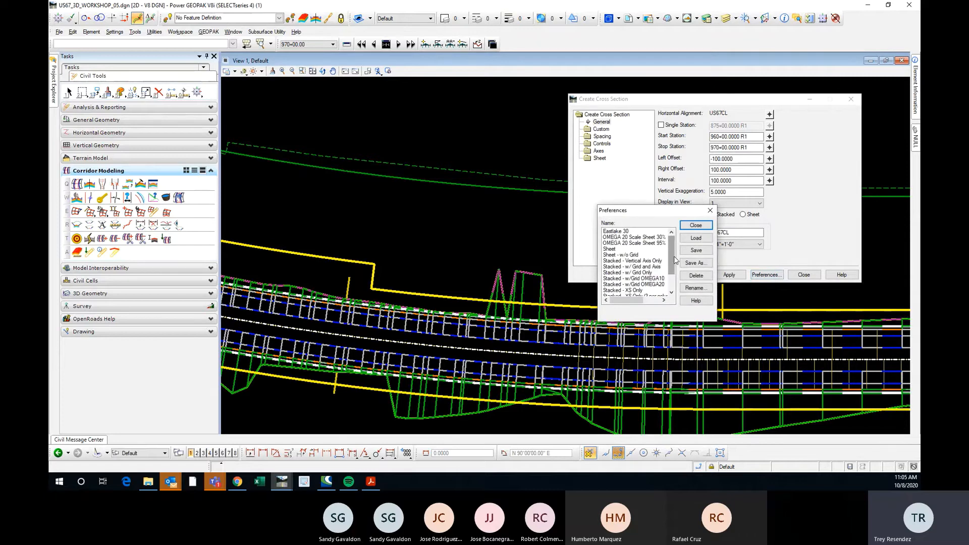
left_click_drag(674, 259, 674, 274)
left_click(616, 294)
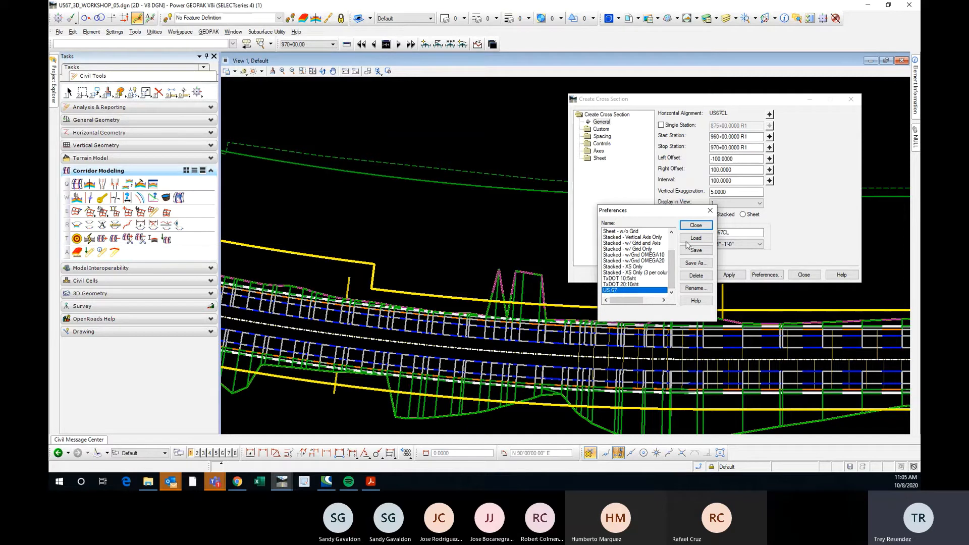
mouse_move(671, 260)
left_mouse_down()
mouse_move(671, 245)
mouse_move(671, 262)
left_mouse_up()
scroll(644, 259, "up", 1)
scroll(645, 259, "down", 2)
left_click(698, 238)
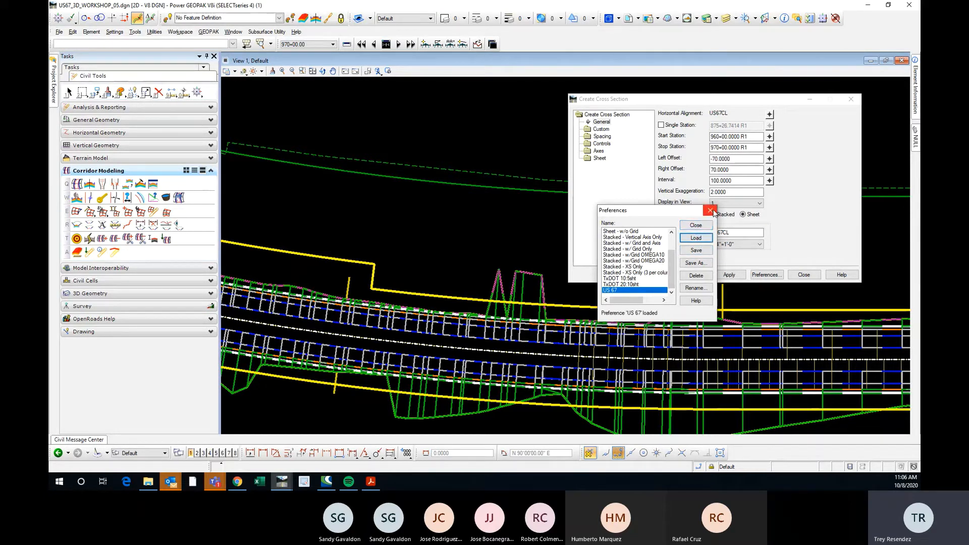
left_click_drag(660, 214, 503, 126)
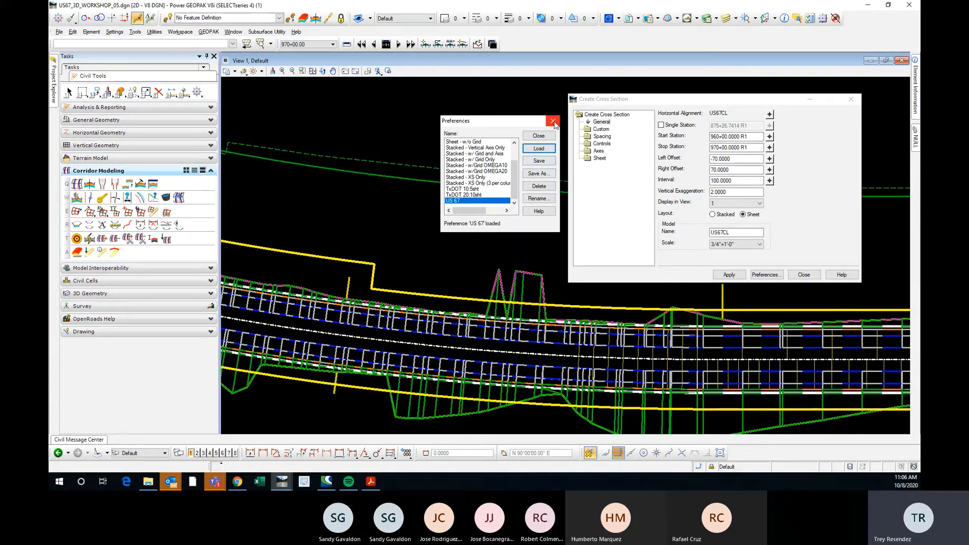
left_click(553, 122)
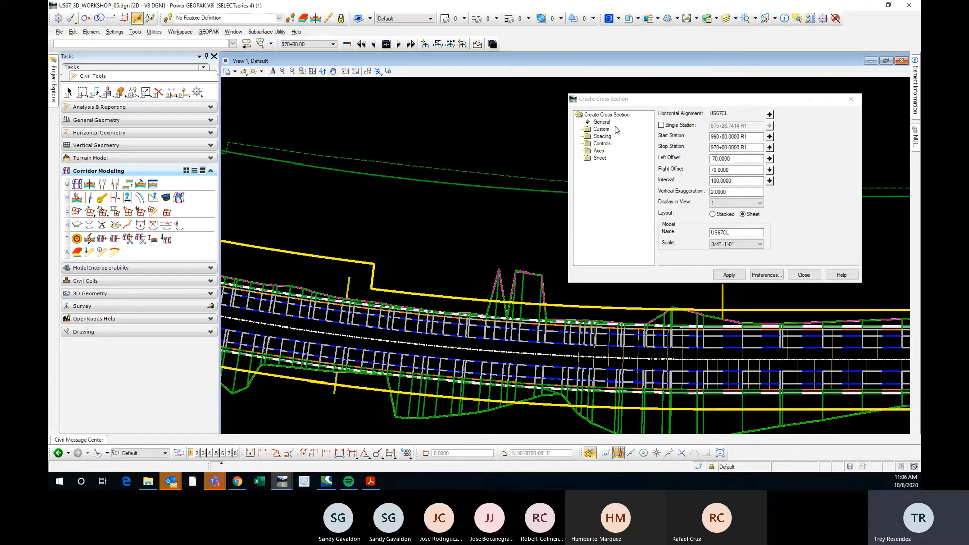
Examine the custom cross section settings for a station range and the section types on offer.
left_click(600, 130)
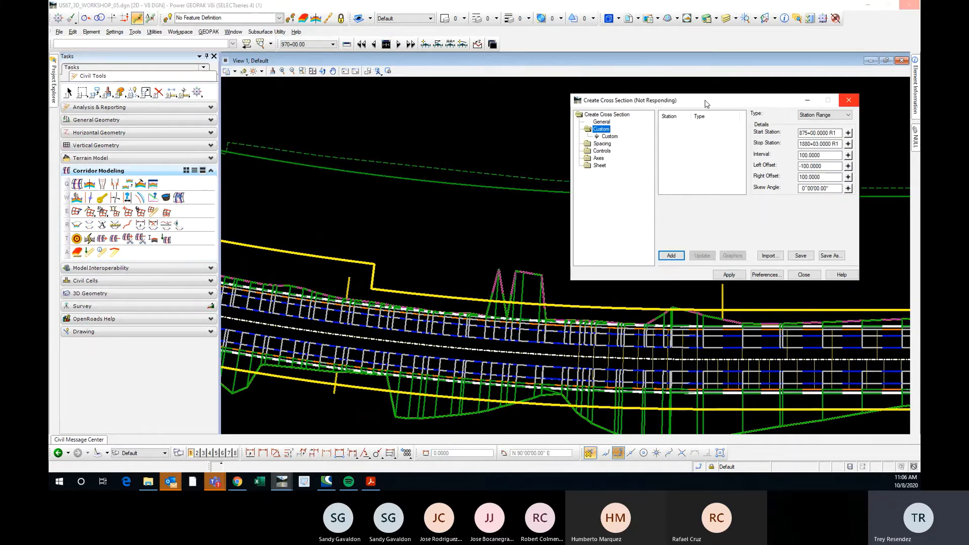
left_click_drag(706, 104, 690, 102)
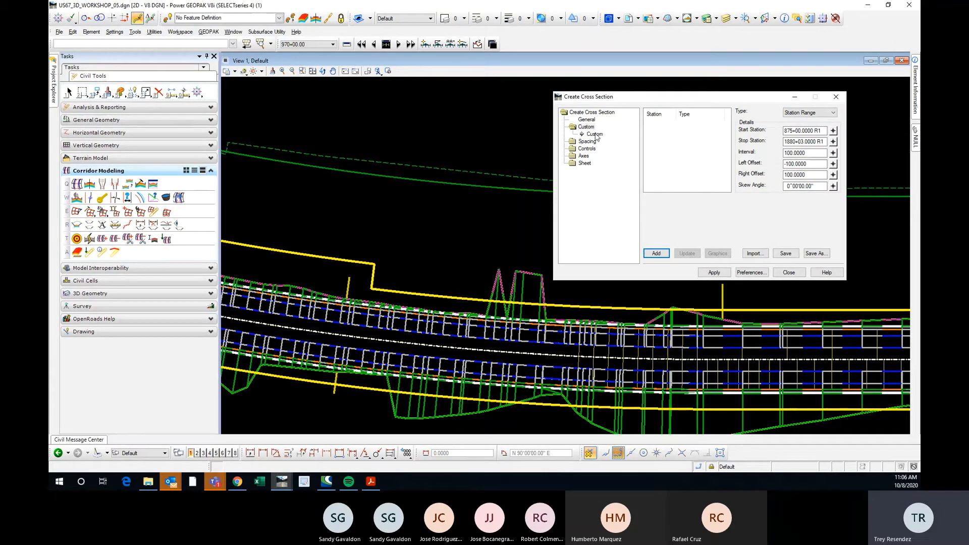
left_click(595, 135)
left_click(586, 128)
left_click(594, 135)
left_click(803, 112)
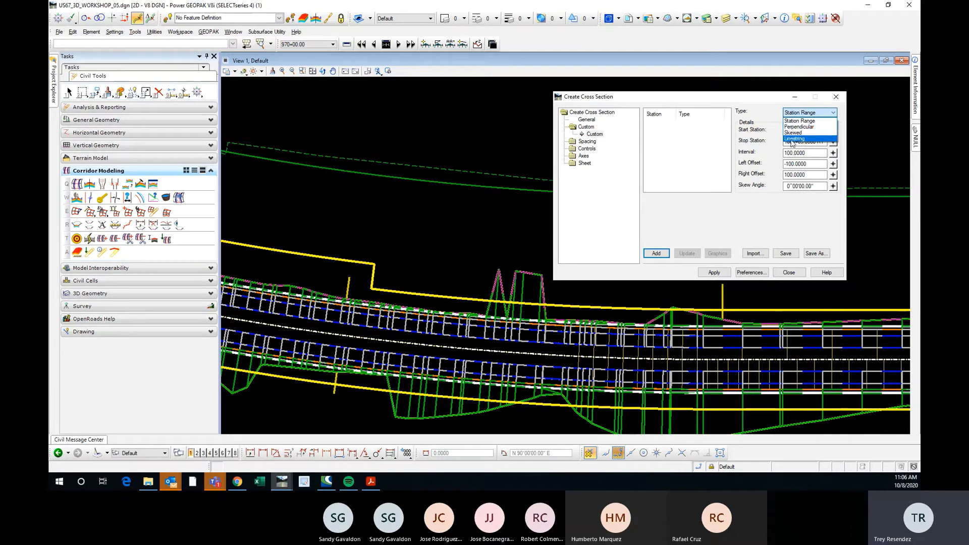
left_click(751, 109)
left_click(786, 114)
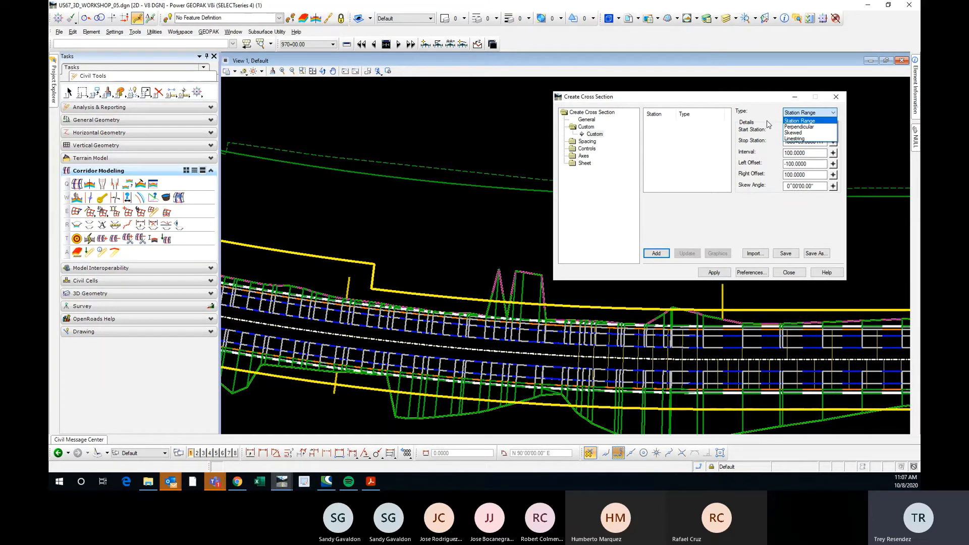
left_click(768, 125)
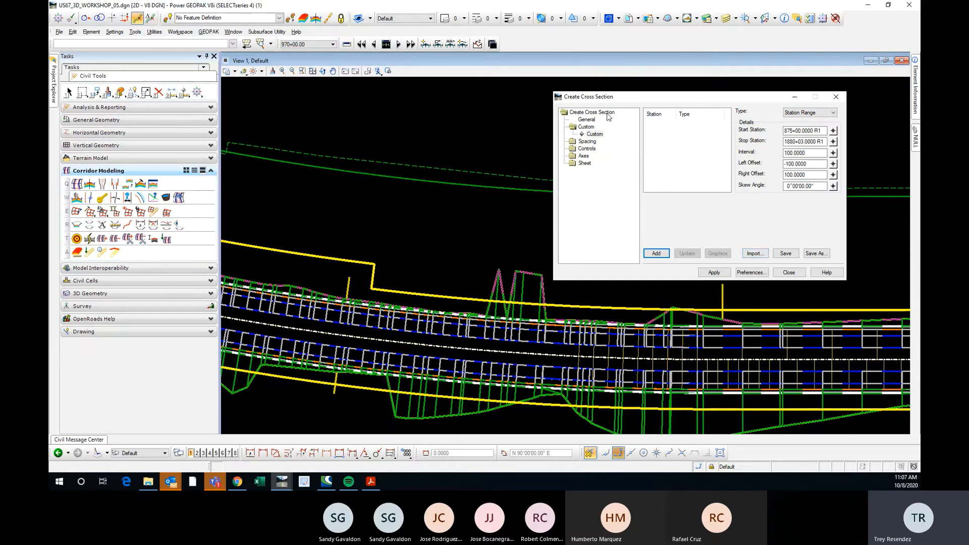
Revisit the general cross section settings, then set the custom section type to Perpendicular and inspect its station value.
left_click(607, 113)
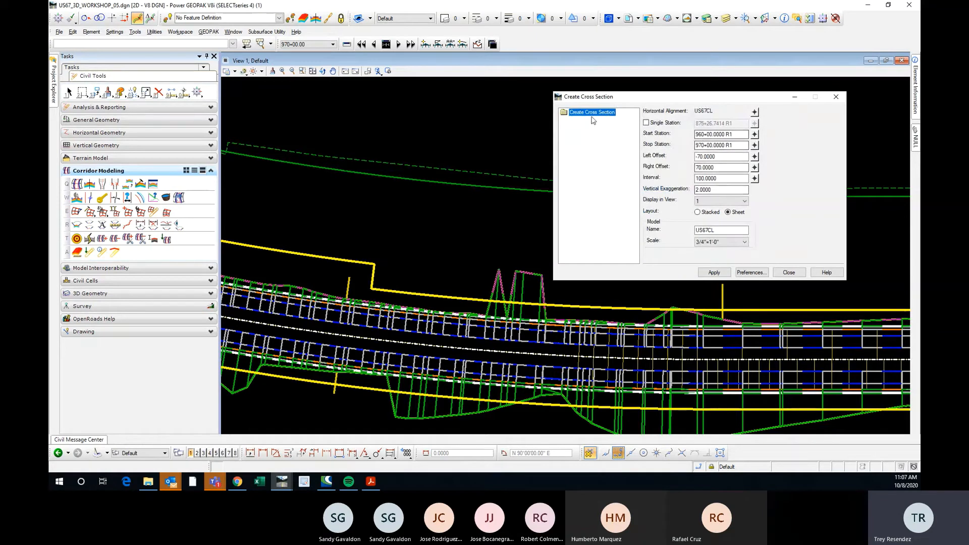
double_click(594, 113)
left_click(586, 126)
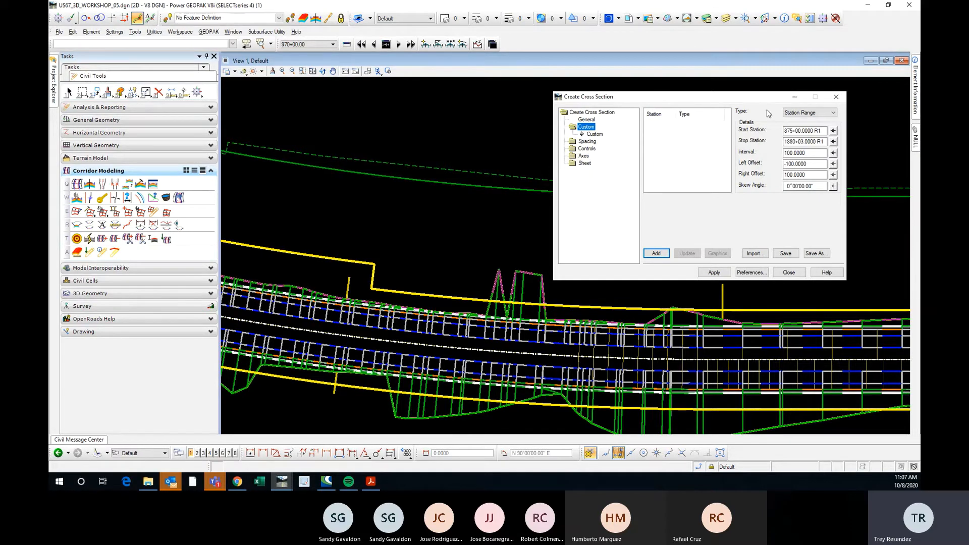
left_click(797, 113)
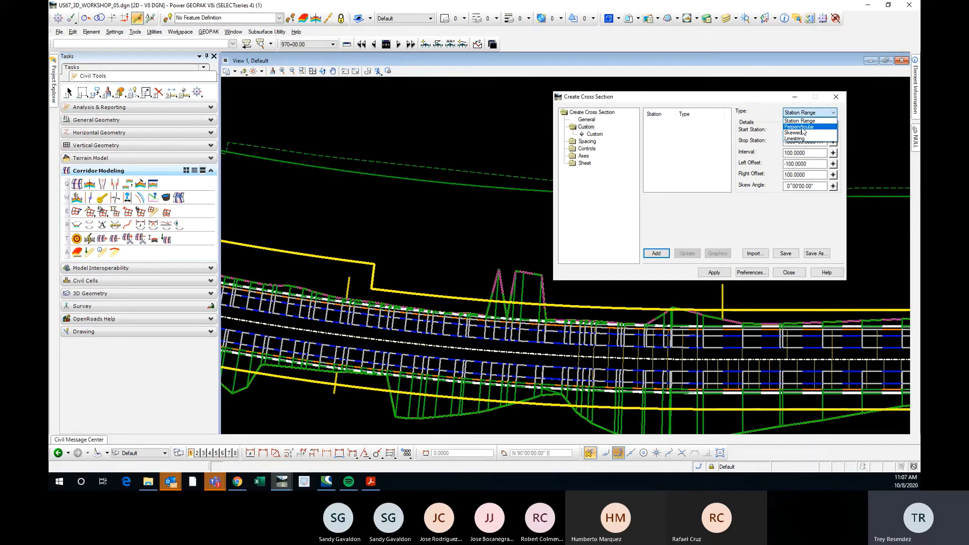
left_click(800, 126)
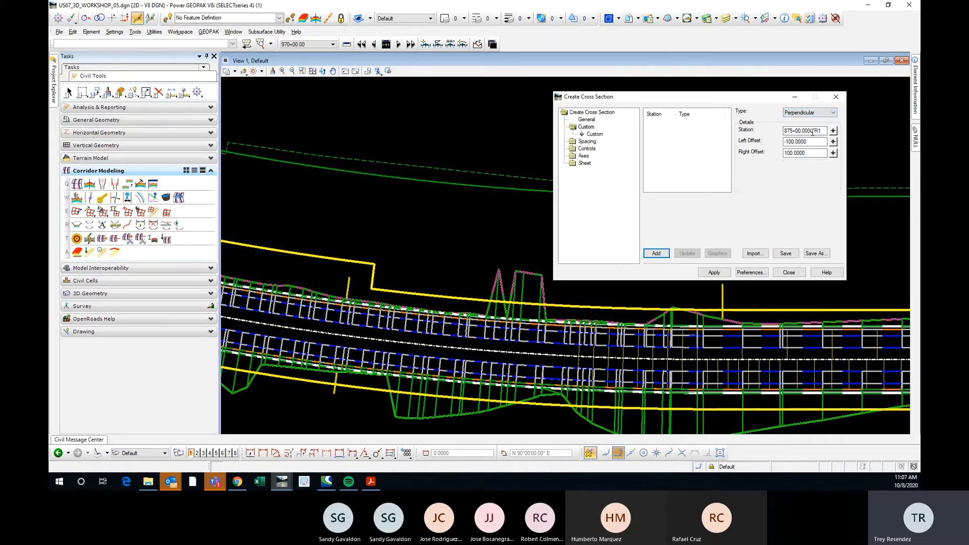
left_click_drag(812, 130, 808, 131)
double_click(803, 131)
Set the custom section type to Skewed and go through its station, offset and skew angle values.
left_click(801, 113)
left_click(803, 133)
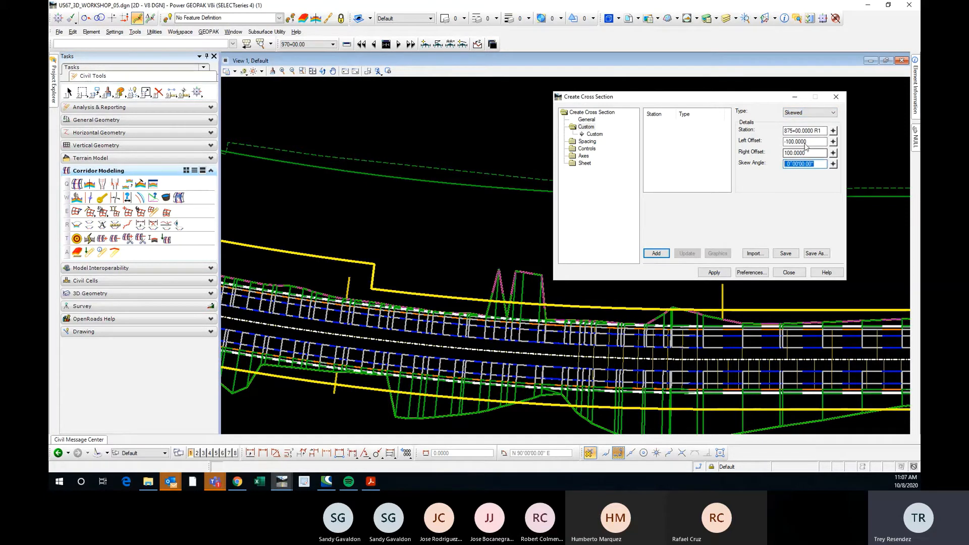
left_click_drag(814, 131, 797, 145)
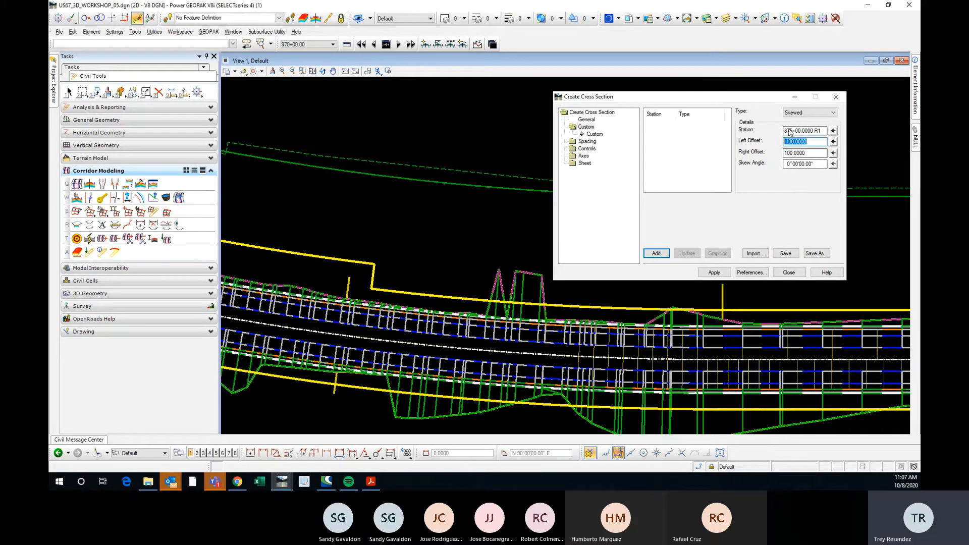
left_click_drag(812, 131, 782, 130)
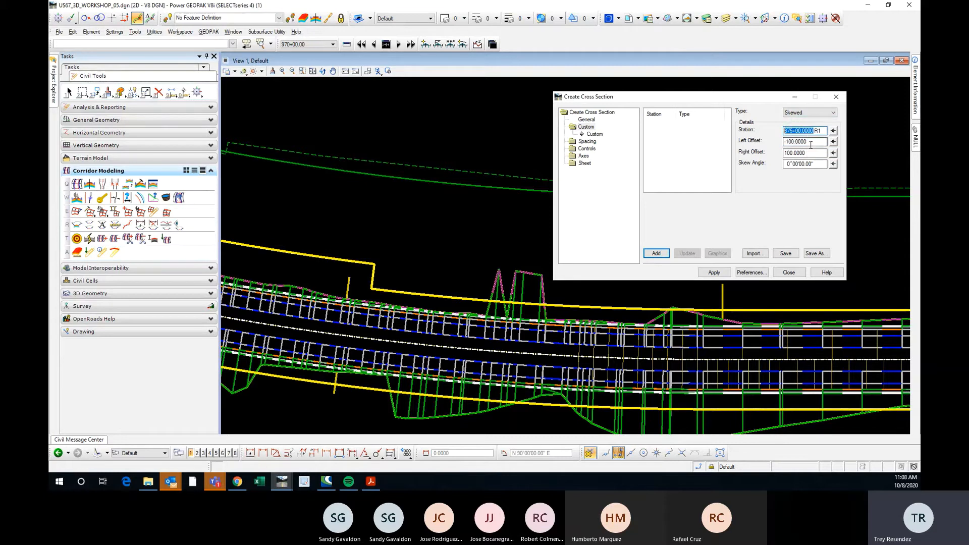
left_click_drag(810, 142, 783, 164)
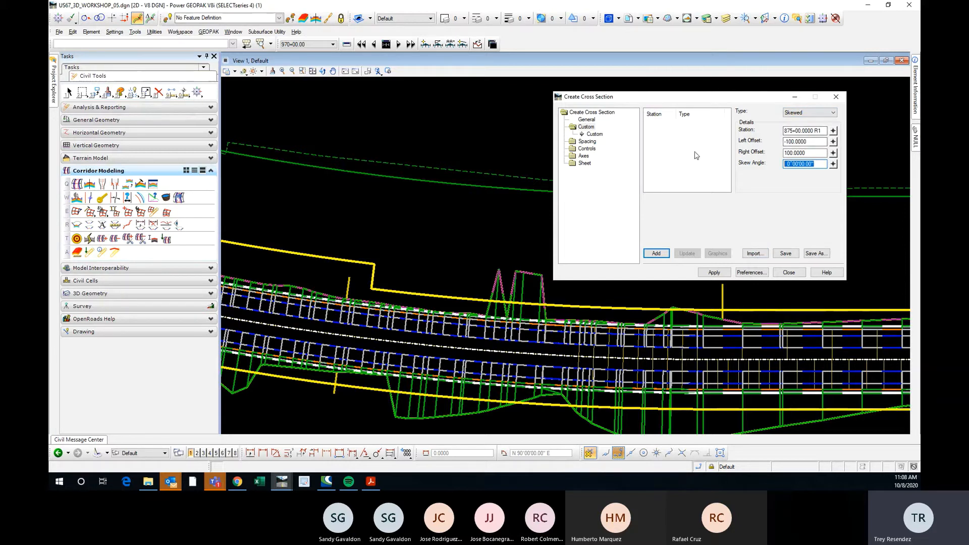
Set the custom section type to Station Range and inspect its stop station value.
left_click(797, 112)
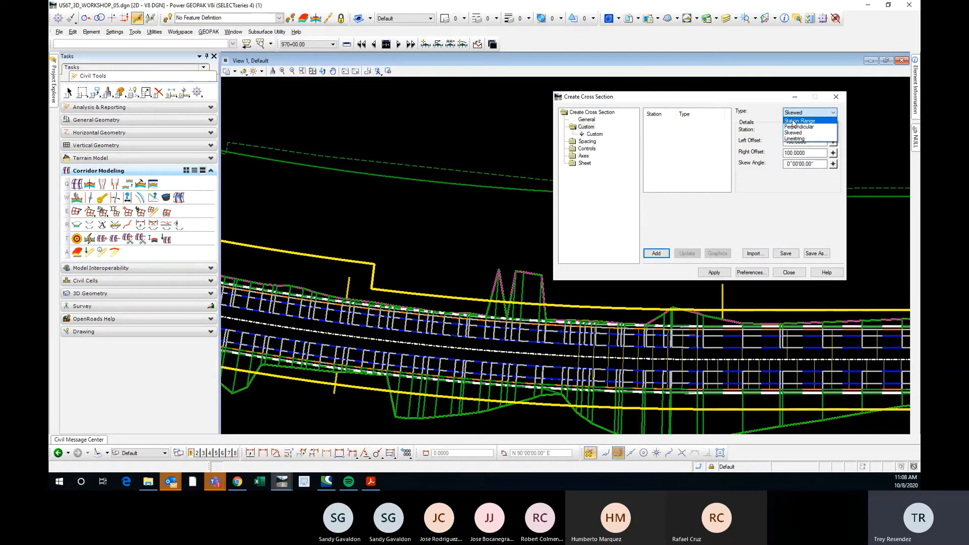
left_click(793, 121)
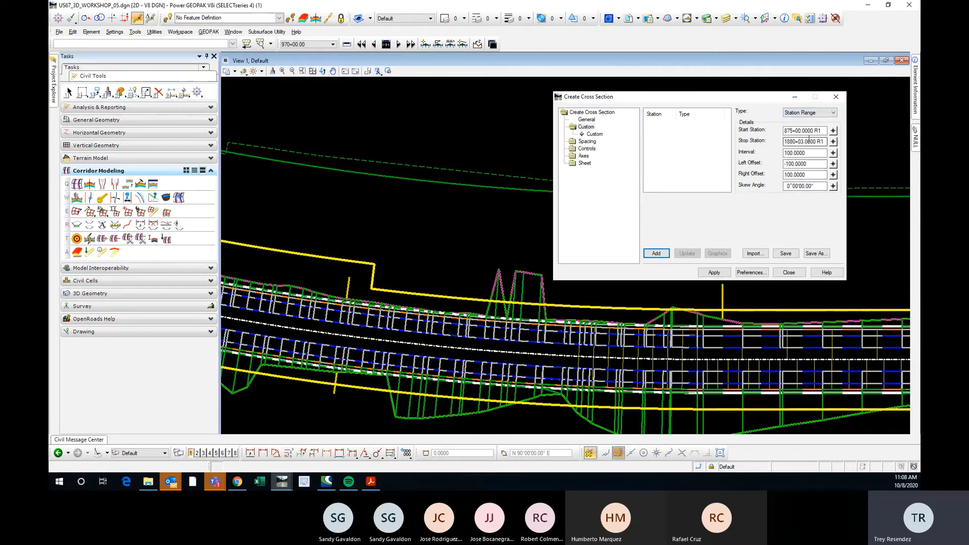
left_click_drag(818, 141, 782, 148)
left_click(660, 139)
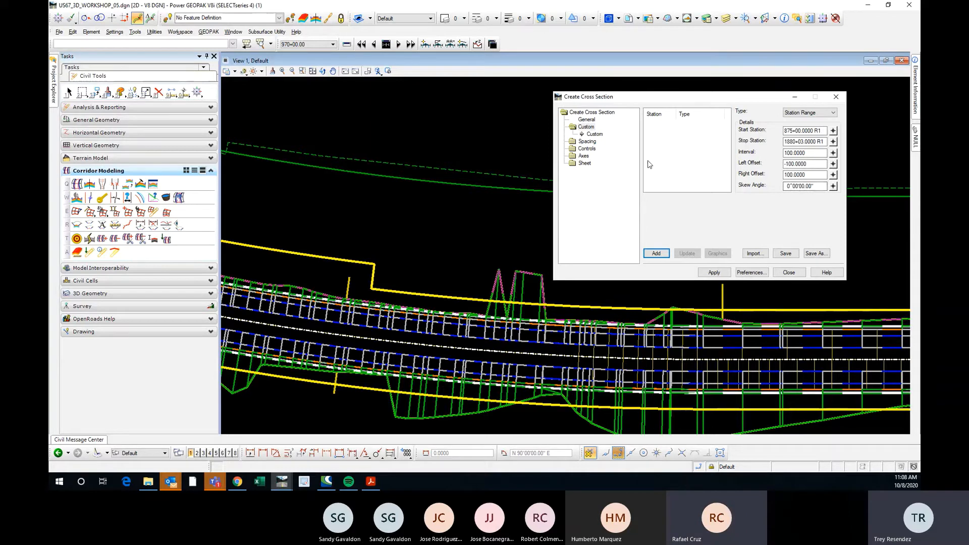
Try the Linestring custom section type, return it to Station Range, and review the available types and interval setting.
left_click(586, 142)
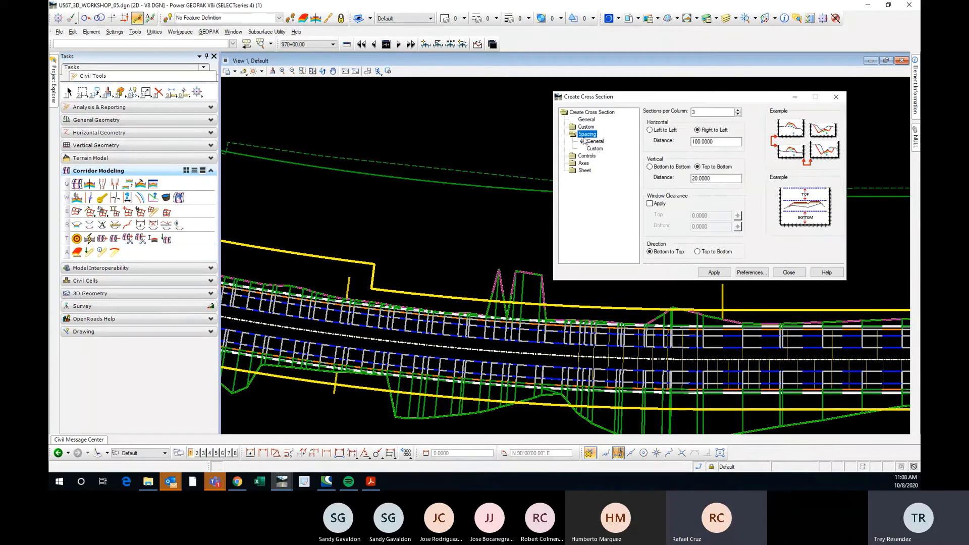
left_click(586, 127)
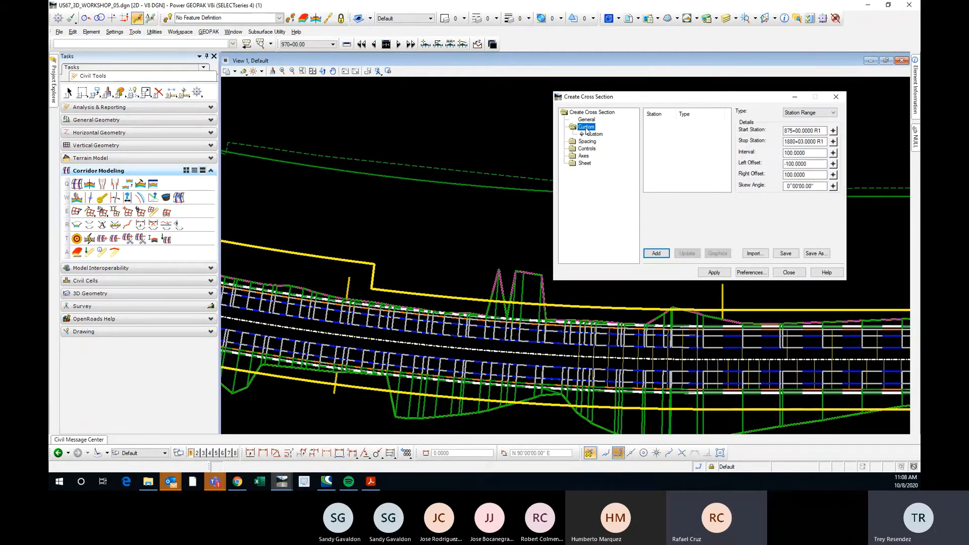
left_click(792, 114)
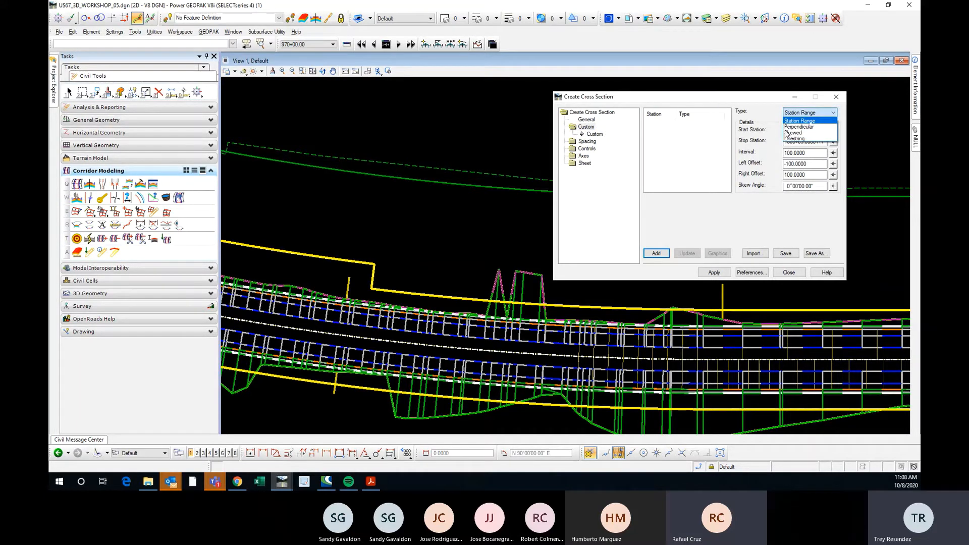
left_click(794, 139)
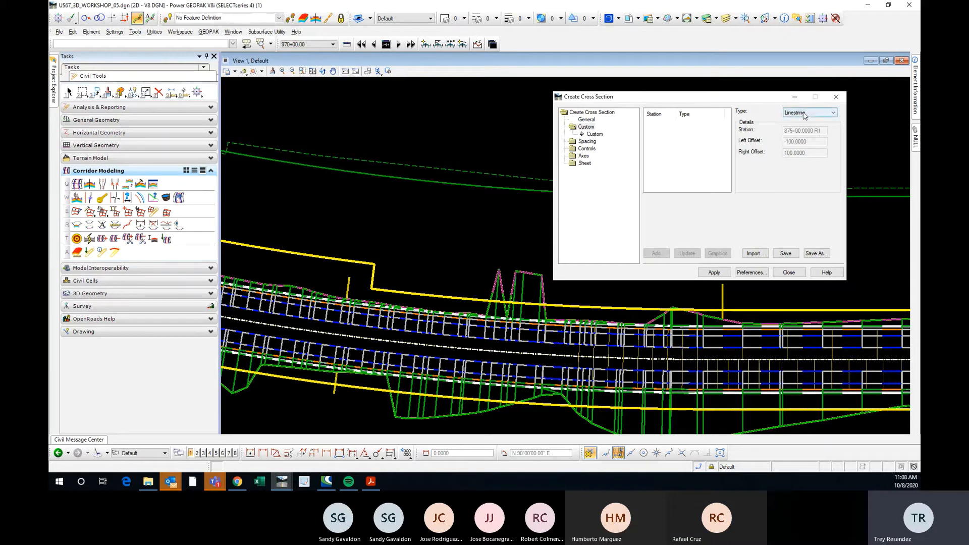
left_click(814, 113)
left_click(801, 121)
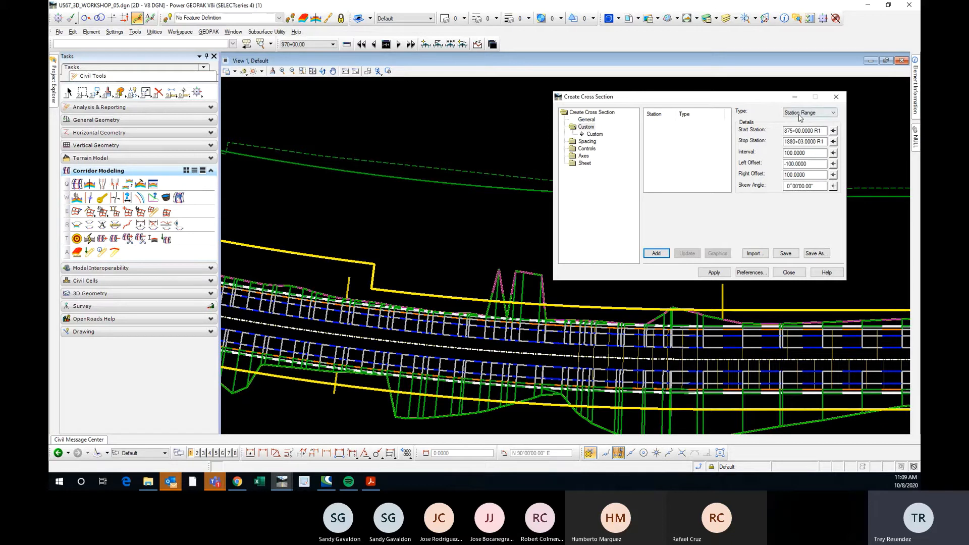
left_click(799, 114)
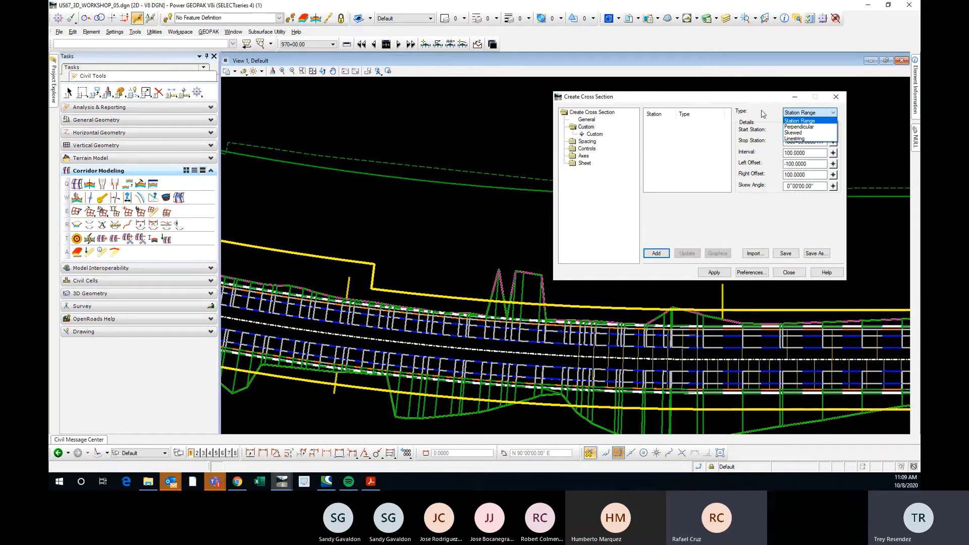
left_click(763, 115)
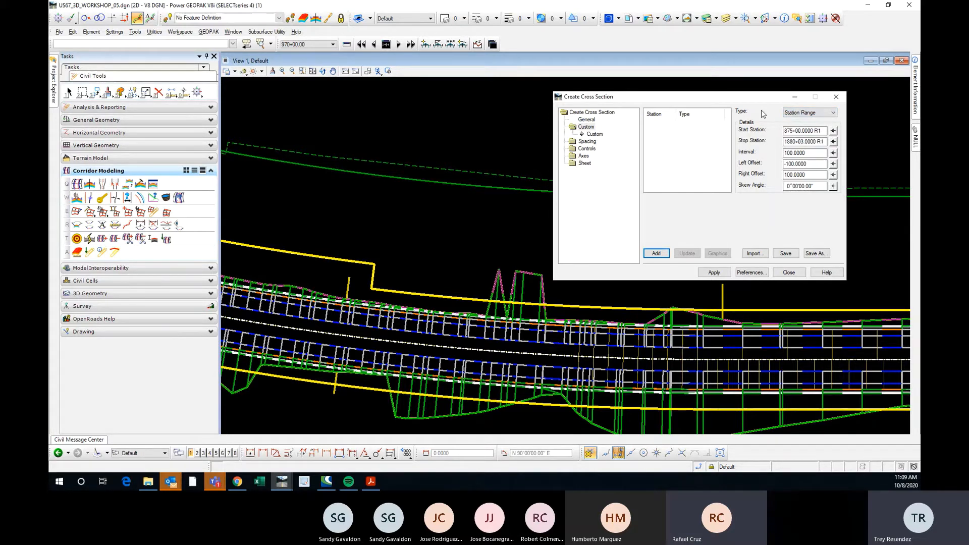
left_click(811, 154)
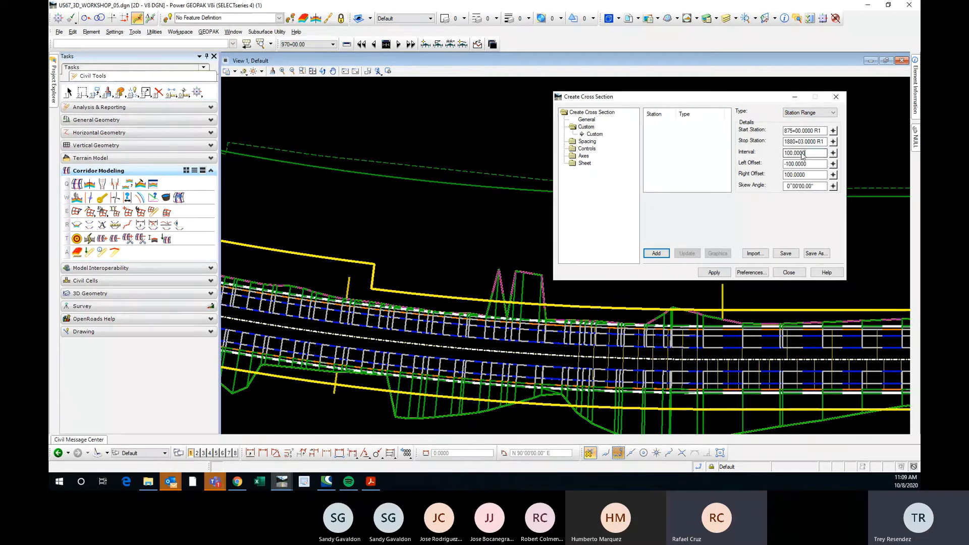
Review the general and custom spacing settings, including horizontal distance, vertical distance and sections per column.
left_click(587, 142)
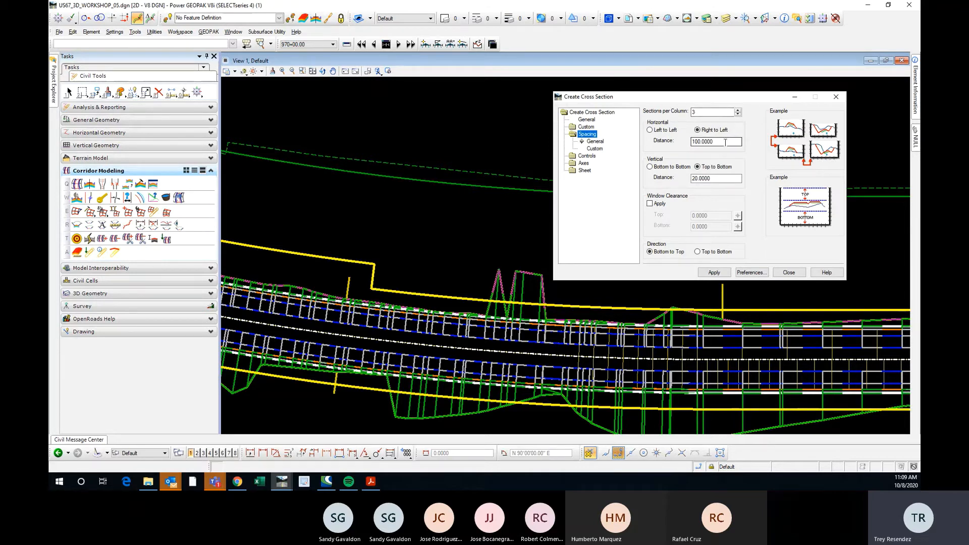
left_click_drag(725, 141, 687, 142)
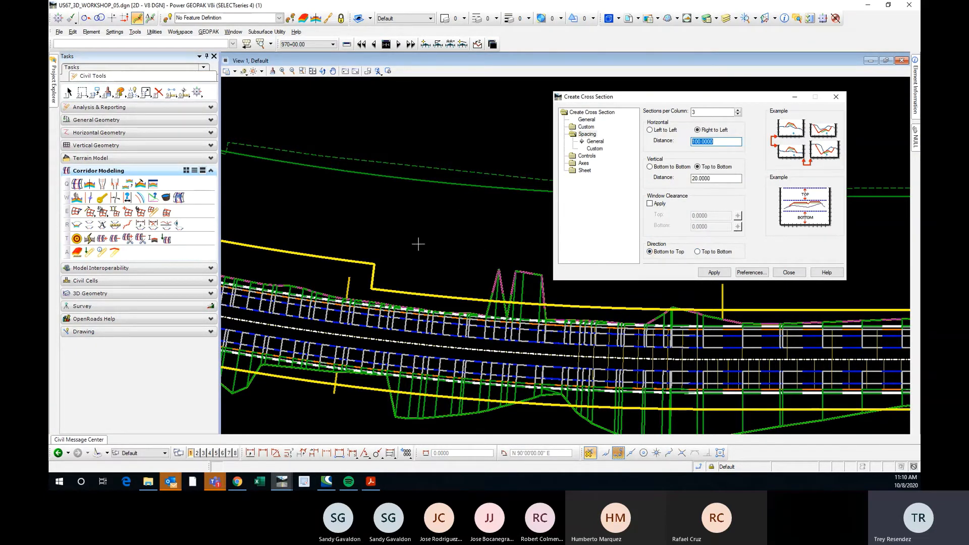
scroll(418, 244, "down", 1)
scroll(427, 243, "up", 1)
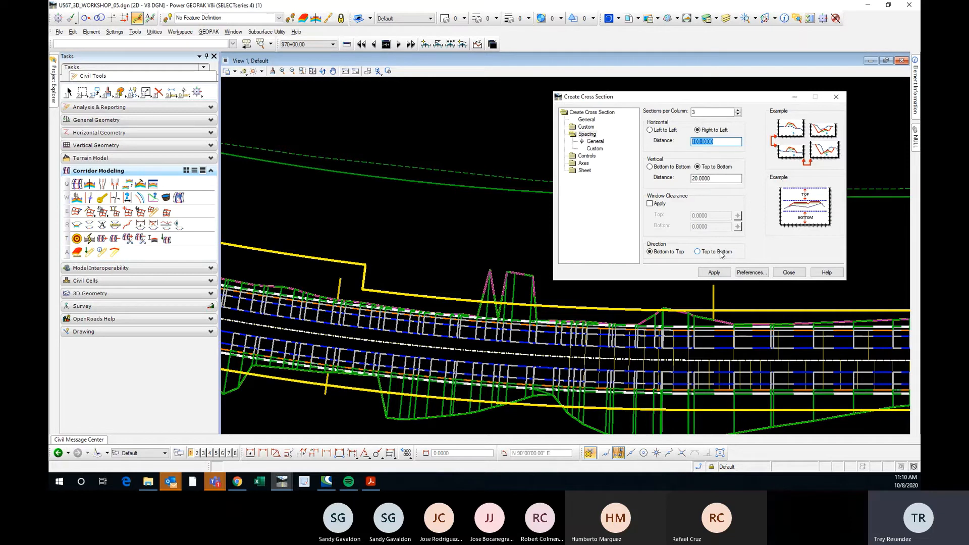
left_click(720, 178)
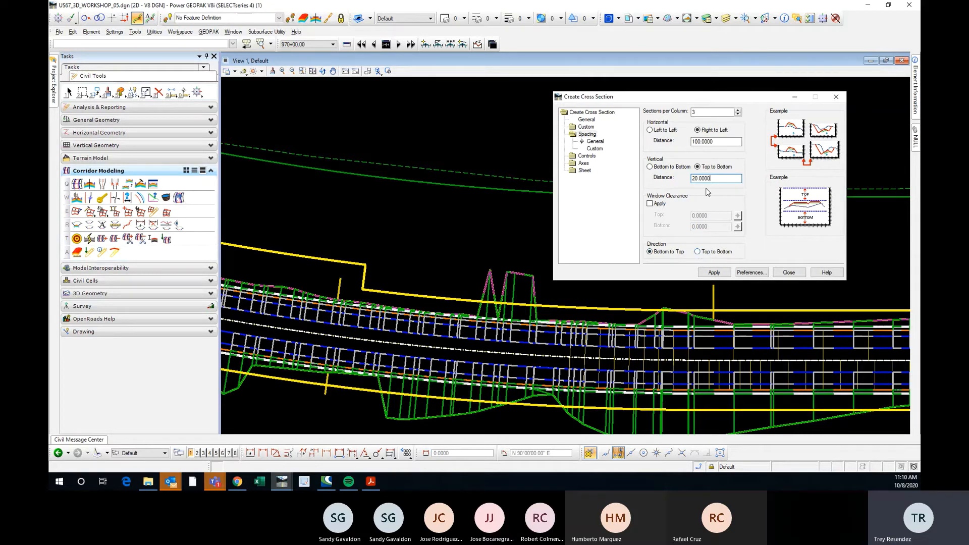
left_click(695, 112)
left_click(594, 148)
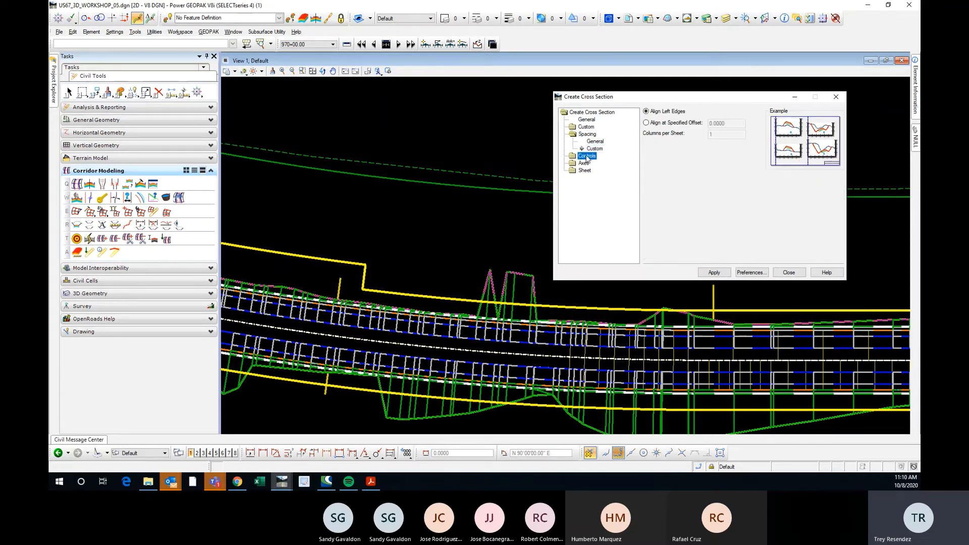
Examine the grid symbology under the cross section controls and the axes tick and label settings.
left_click(586, 155)
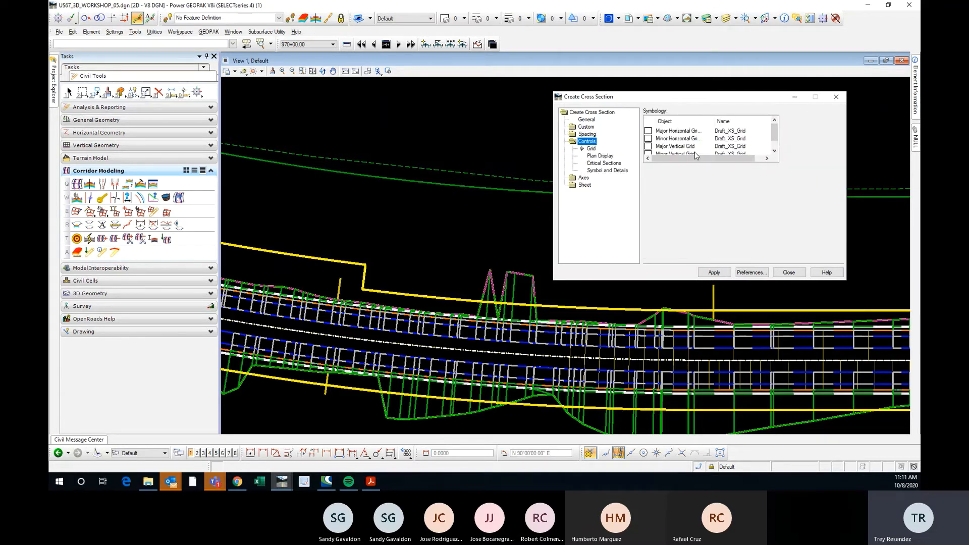
scroll(696, 152, "down", 1)
scroll(679, 151, "up", 1)
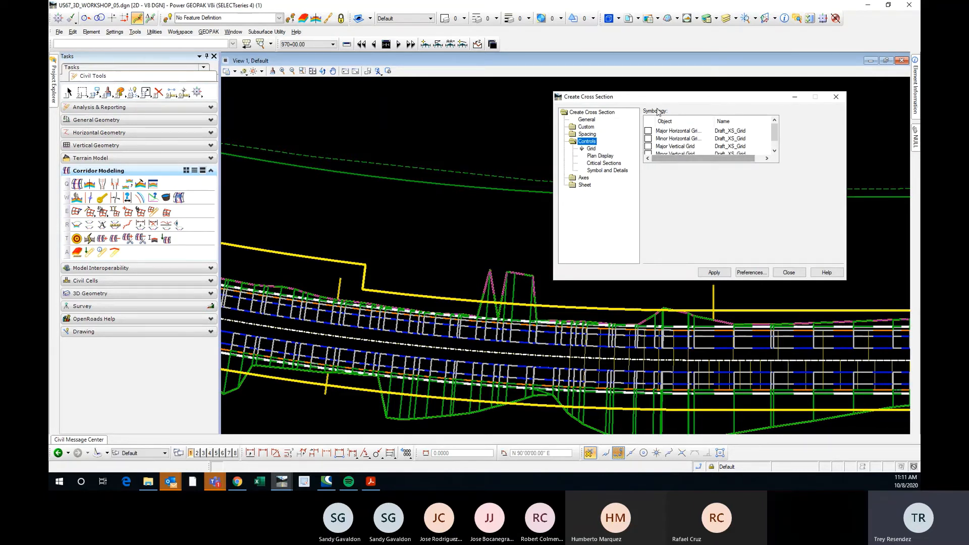
double_click(584, 143)
left_click(584, 149)
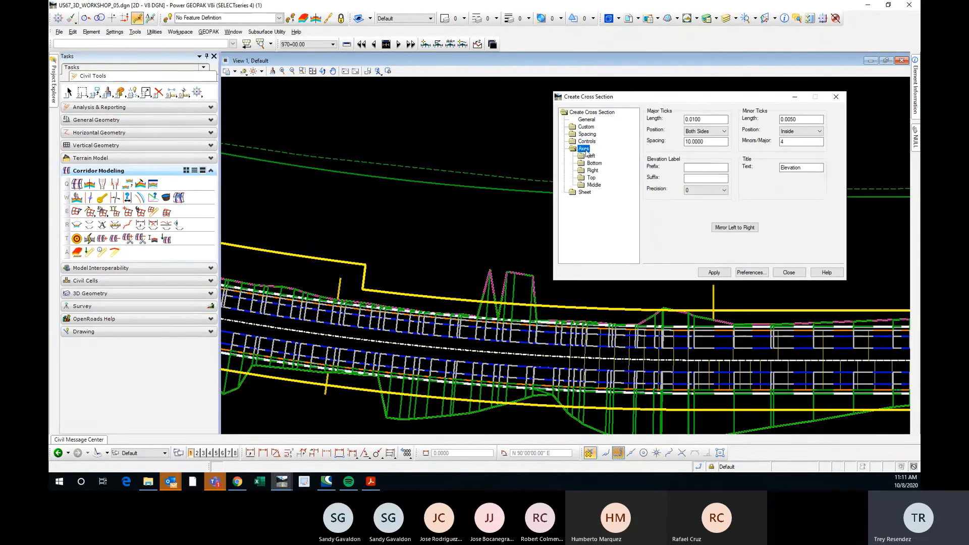
Examine the sheet border's cell name choices and the sheet layout's offsets and margins.
left_click(585, 192)
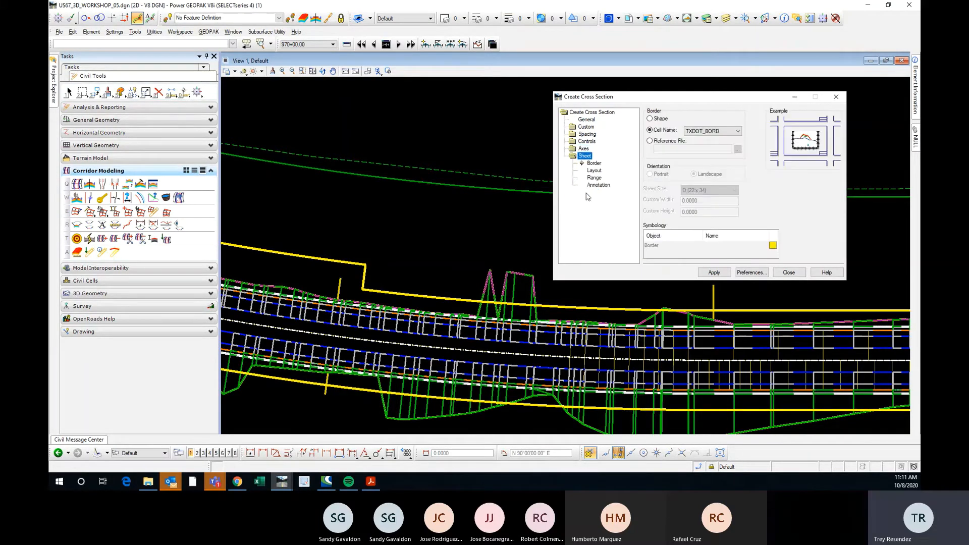
left_click_drag(688, 96, 724, 80)
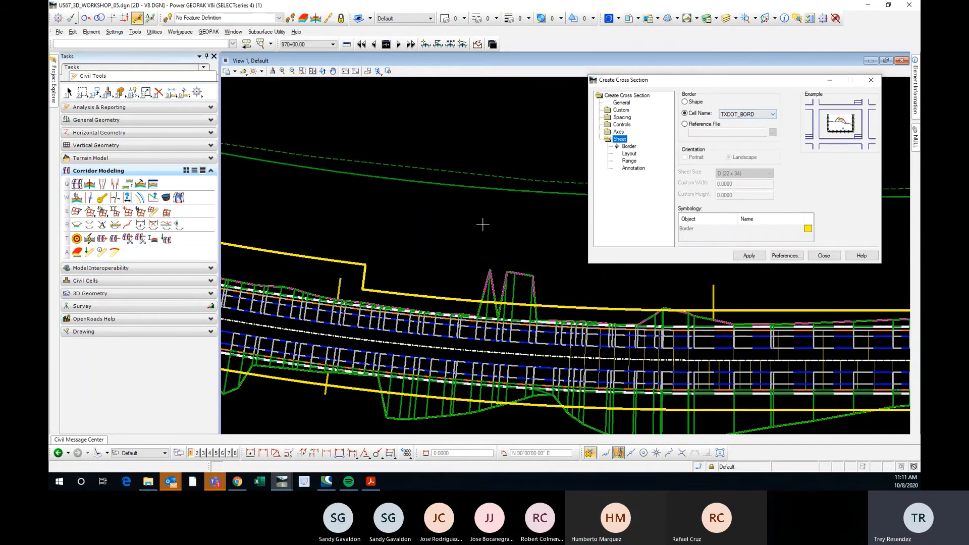
scroll(391, 210, "down", 2)
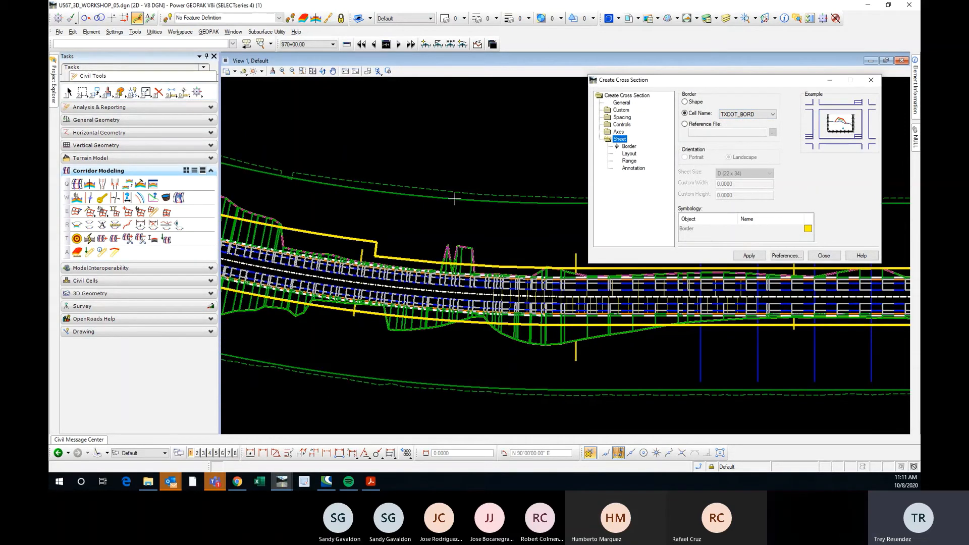
left_click(762, 117)
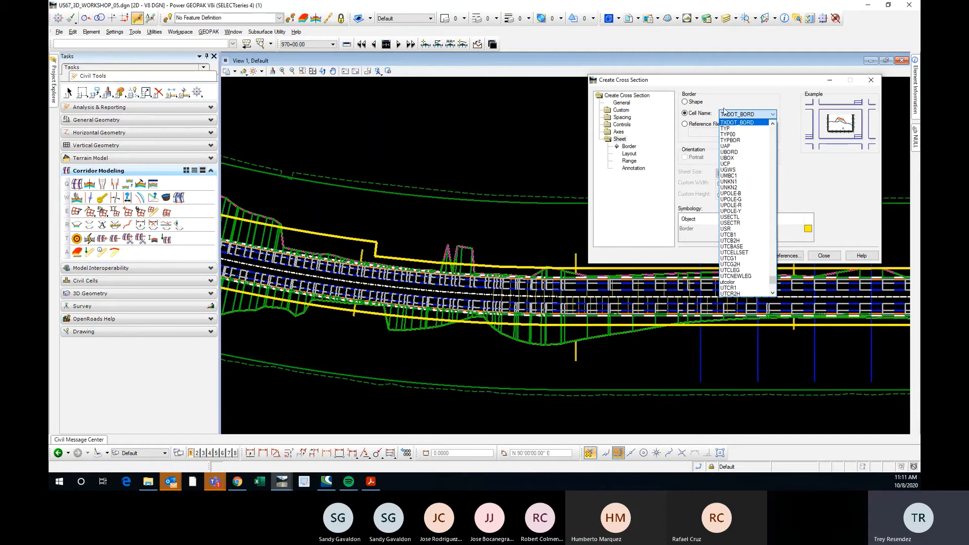
left_click(740, 98)
left_click(633, 147)
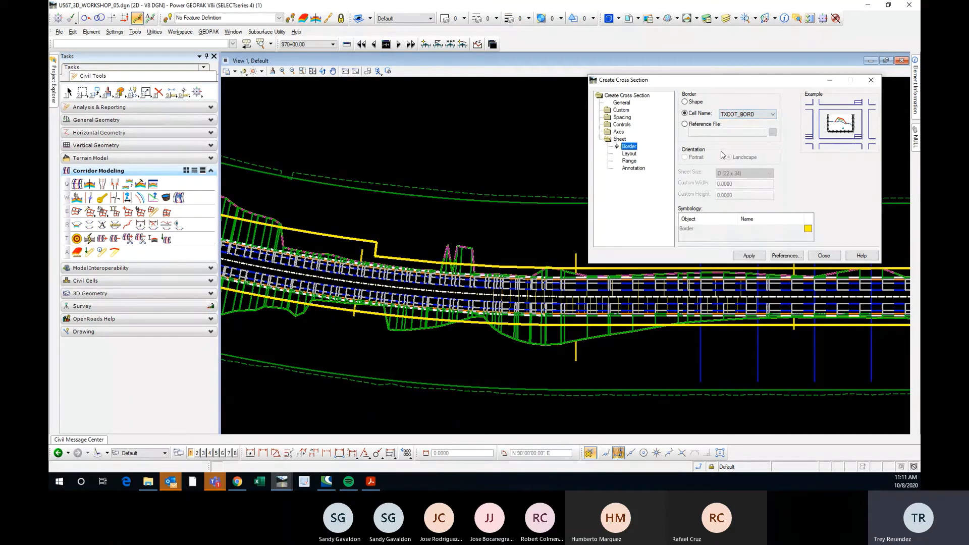
left_click(637, 153)
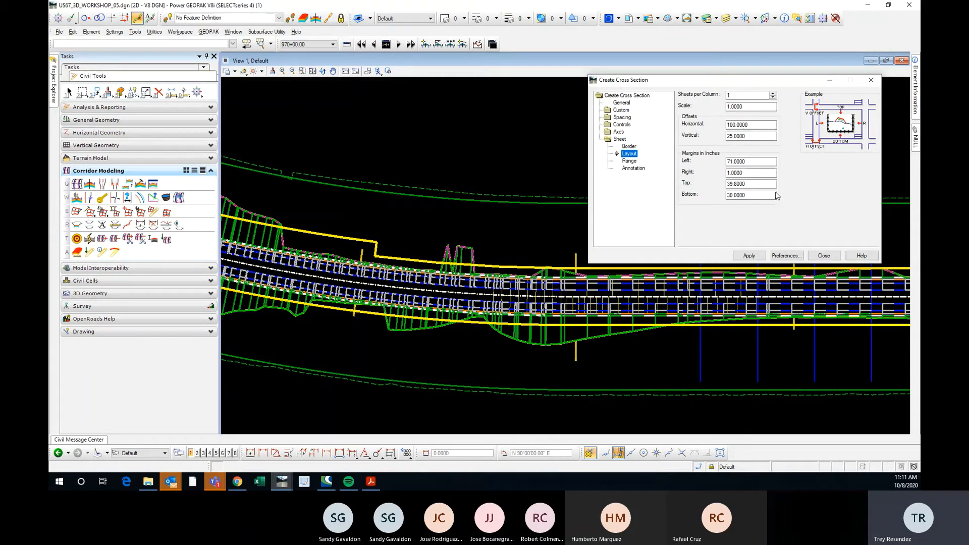
left_click_drag(775, 195, 724, 193)
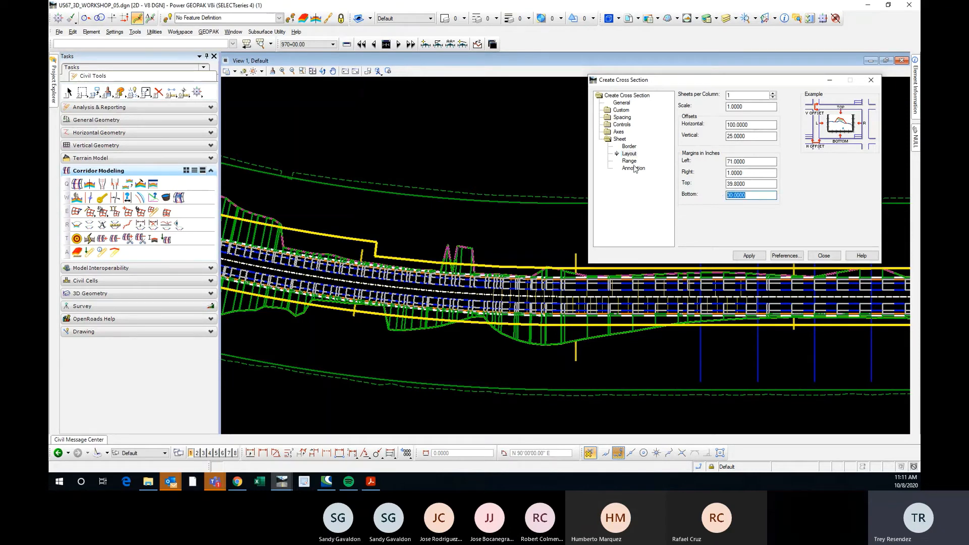
Name the cross section model US67CL Sheets, check the active preference, and generate the cross section sheets.
double_click(626, 95)
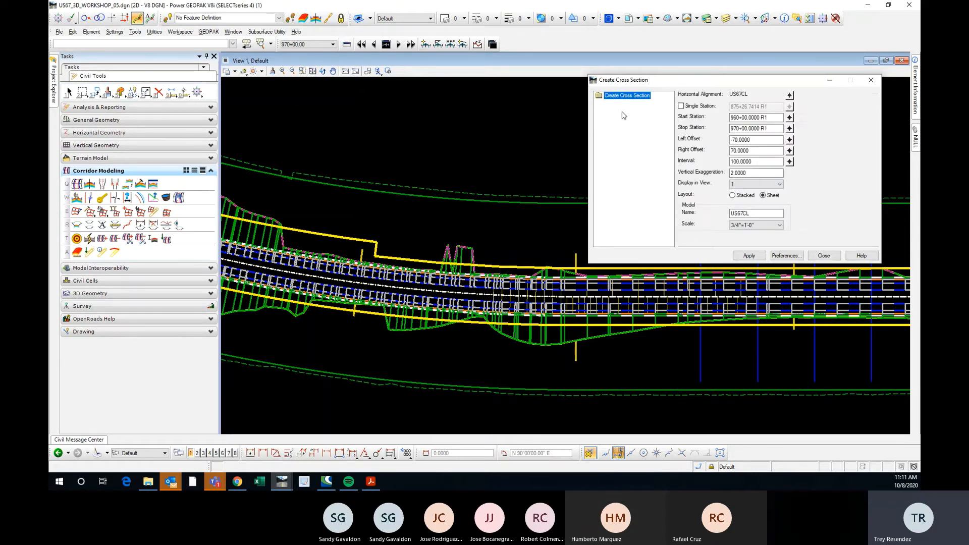
left_click(759, 213)
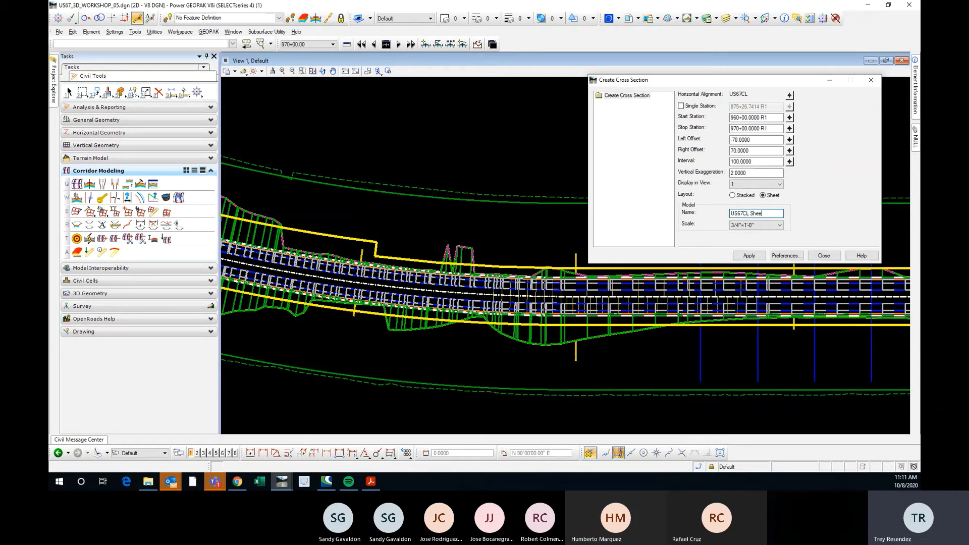
left_click(757, 140)
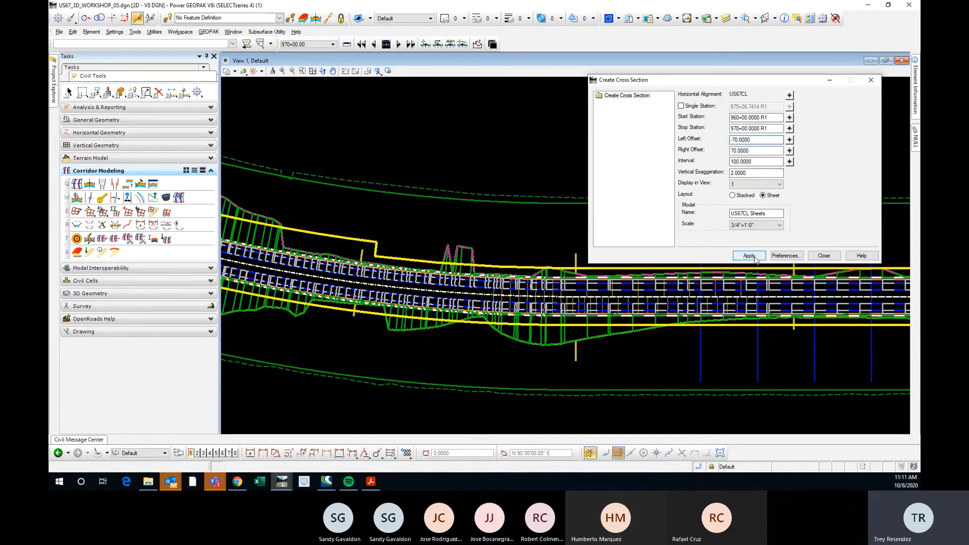
left_click(775, 256)
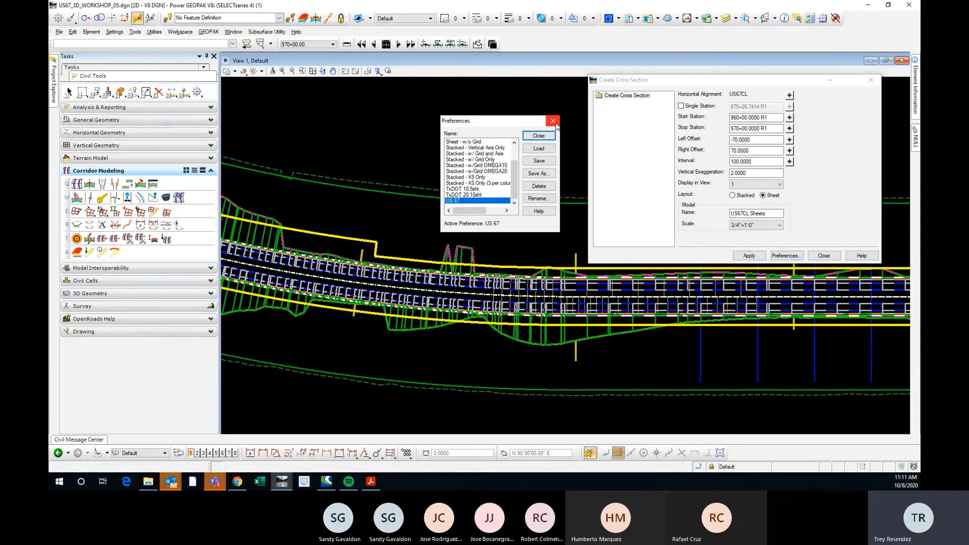
left_click(553, 122)
left_click(756, 258)
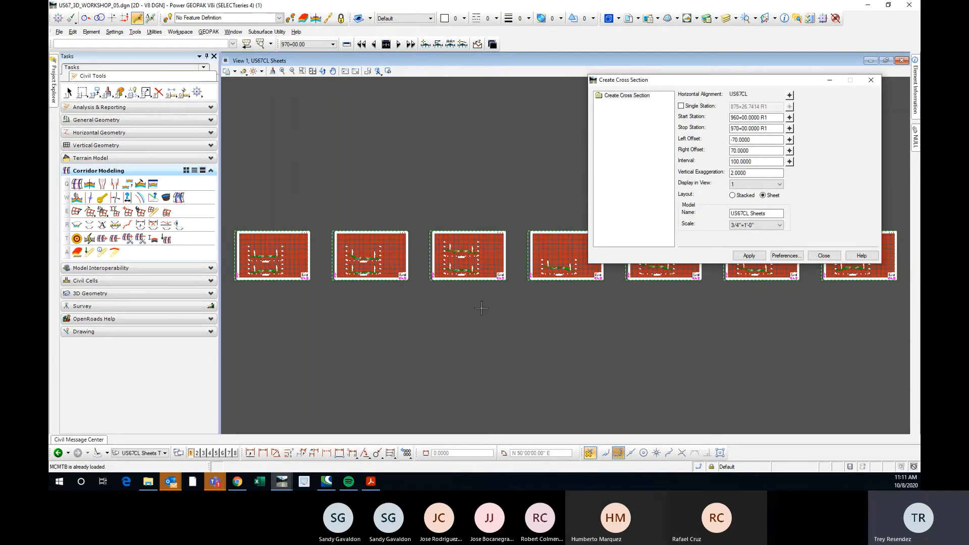
Inspect the generated sheets, set the vertical exaggeration to 1, and generate the cross section sheets again.
scroll(481, 308, "up", 4)
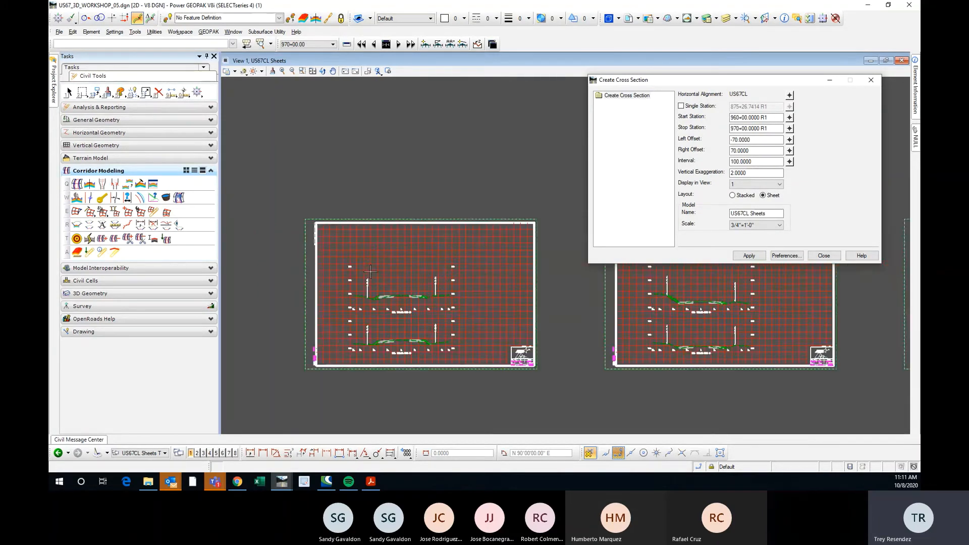
scroll(394, 253, "up", 2)
scroll(418, 293, "up", 2)
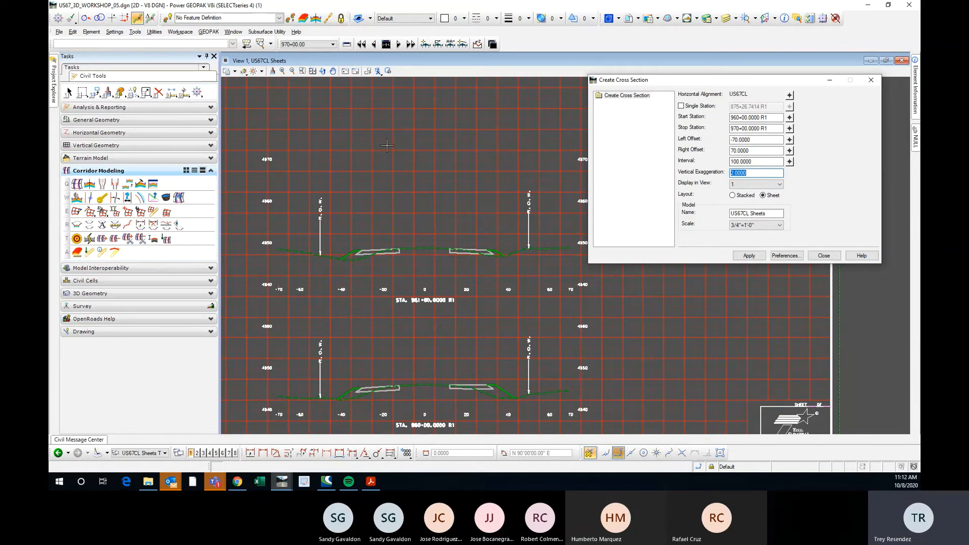
scroll(387, 146, "down", 2)
middle_click_drag(779, 298, 333, 360)
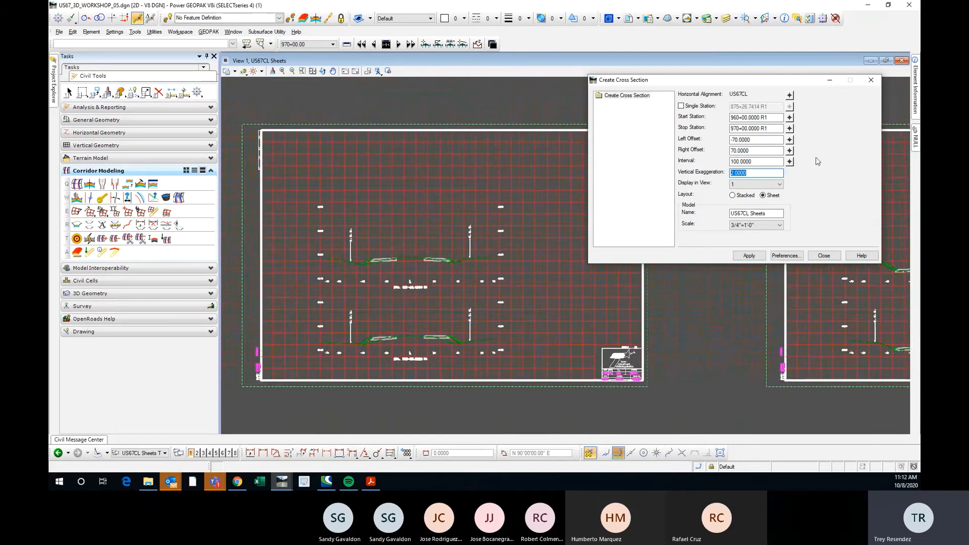
type("1")
key("shift+Tab")
left_click(749, 256)
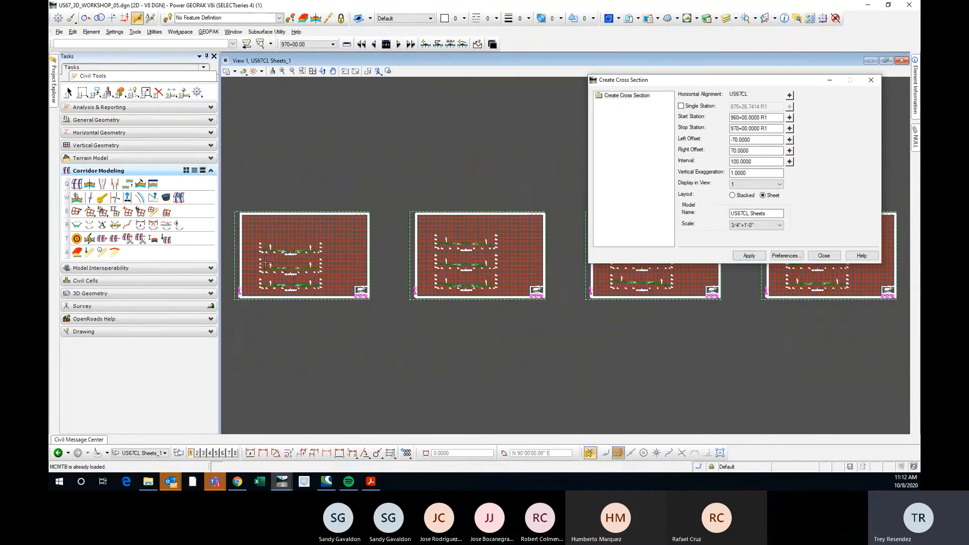
Examine the regenerated cross section sheets, comparing the station spacing and section layout from STA. 960+00 to 962+00 and across neighbouring sheets.
scroll(271, 261, "up", 5)
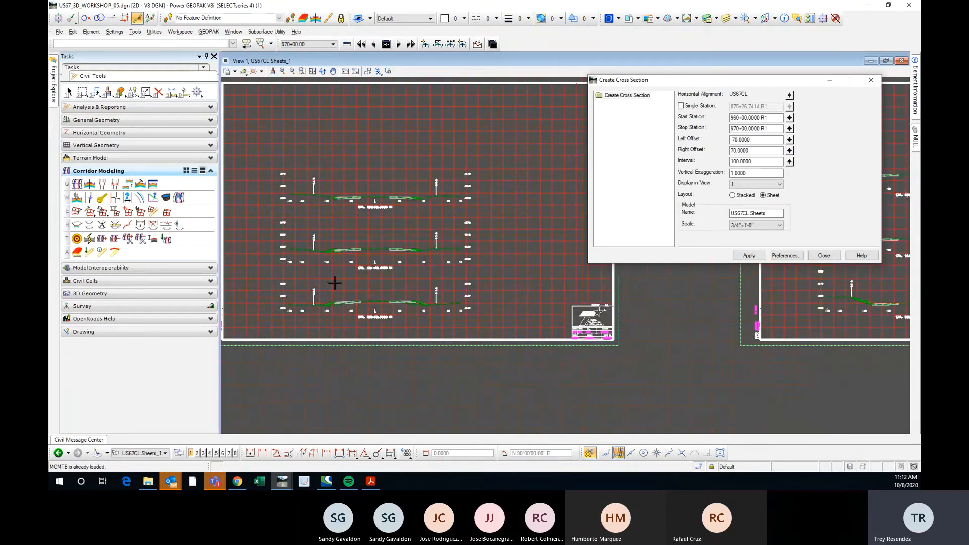
scroll(357, 235, "up", 2)
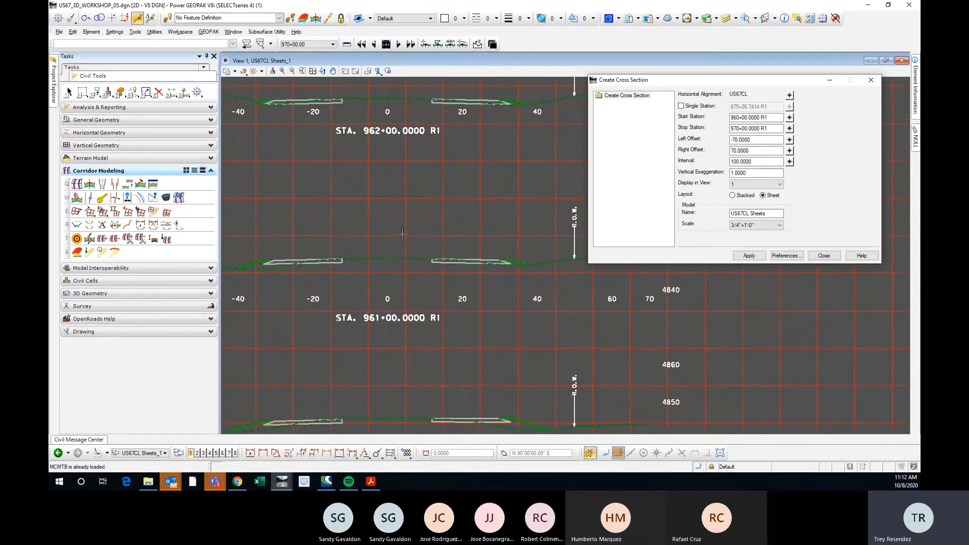
scroll(402, 233, "down", 3)
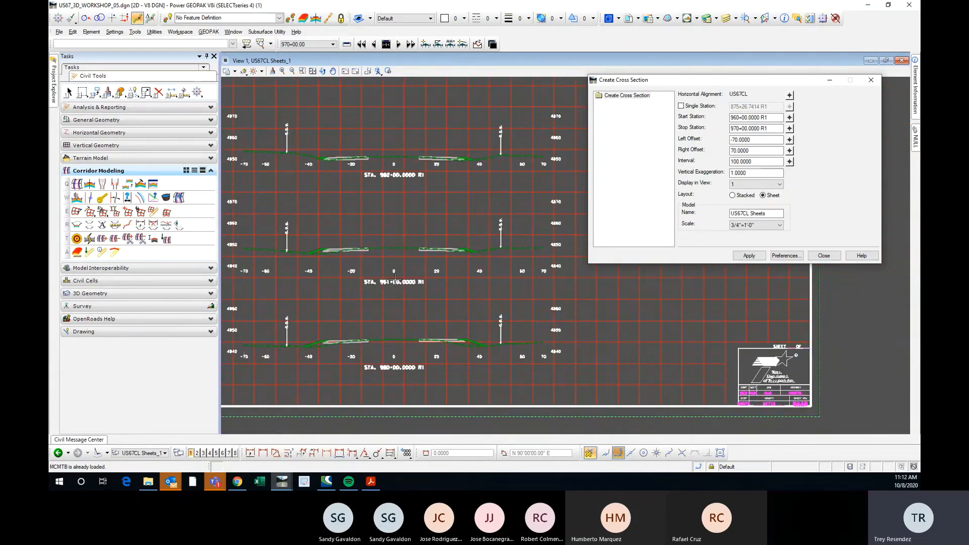
scroll(397, 272, "up", 5)
scroll(397, 273, "down", 5)
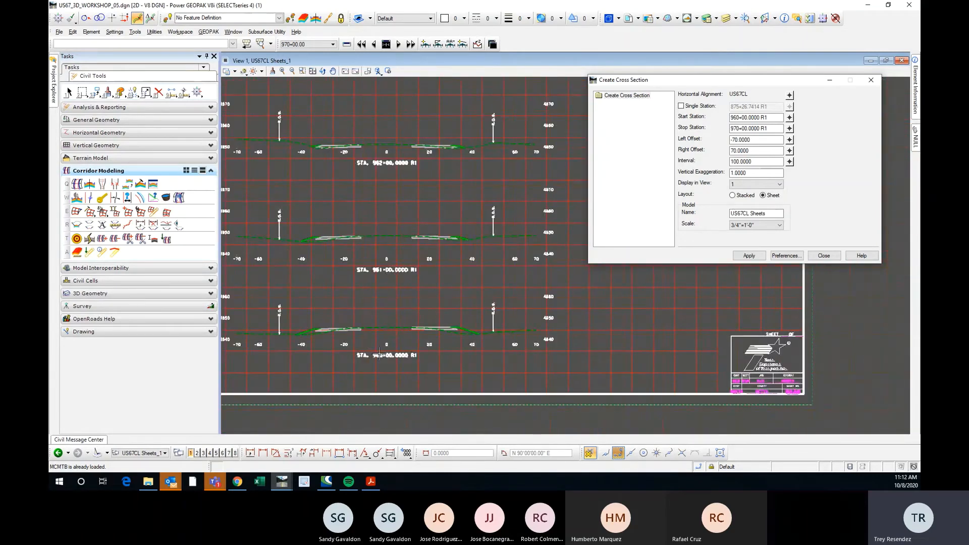
scroll(404, 356, "up", 5)
scroll(412, 339, "down", 5)
scroll(273, 318, "up", 4)
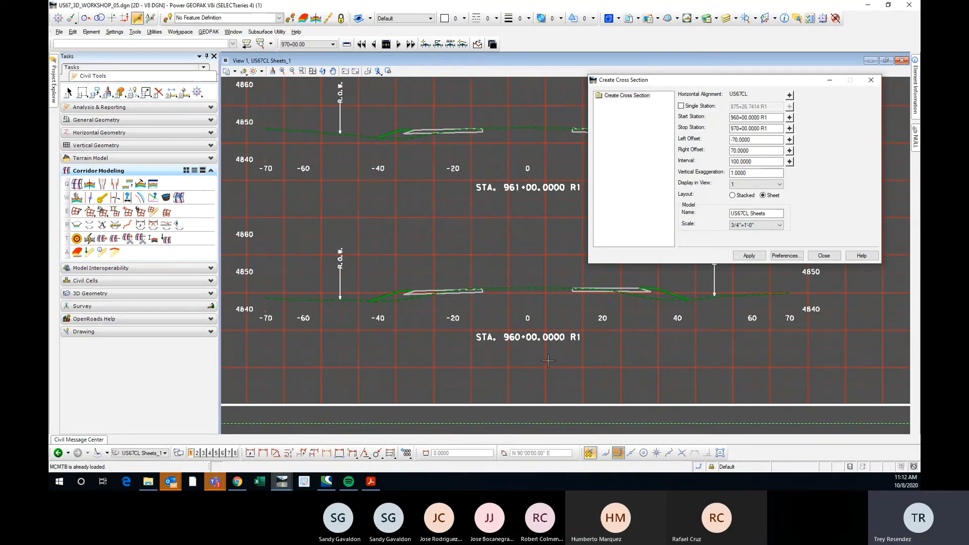
scroll(241, 218, "down", 4)
scroll(327, 251, "up", 2)
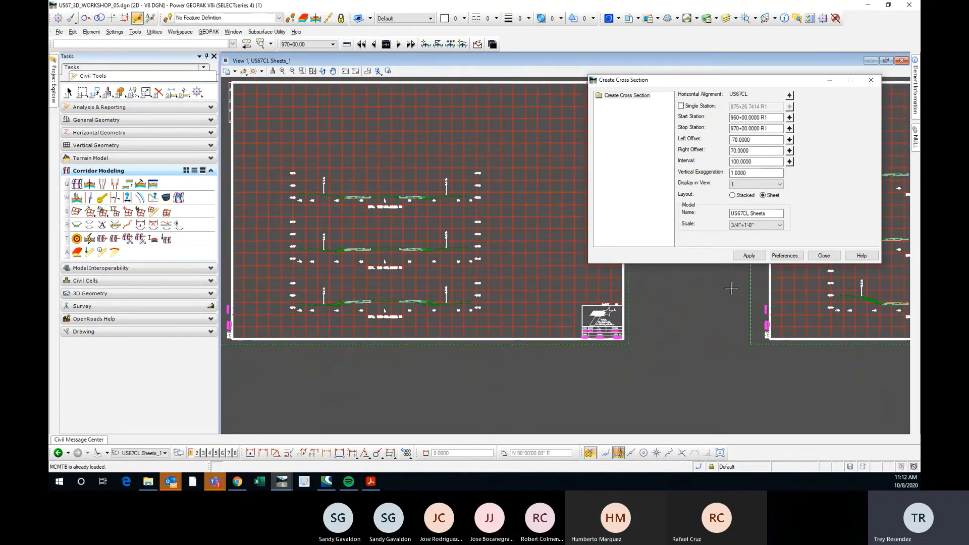
middle_click_drag(780, 303, 333, 299)
scroll(333, 299, "down", 2)
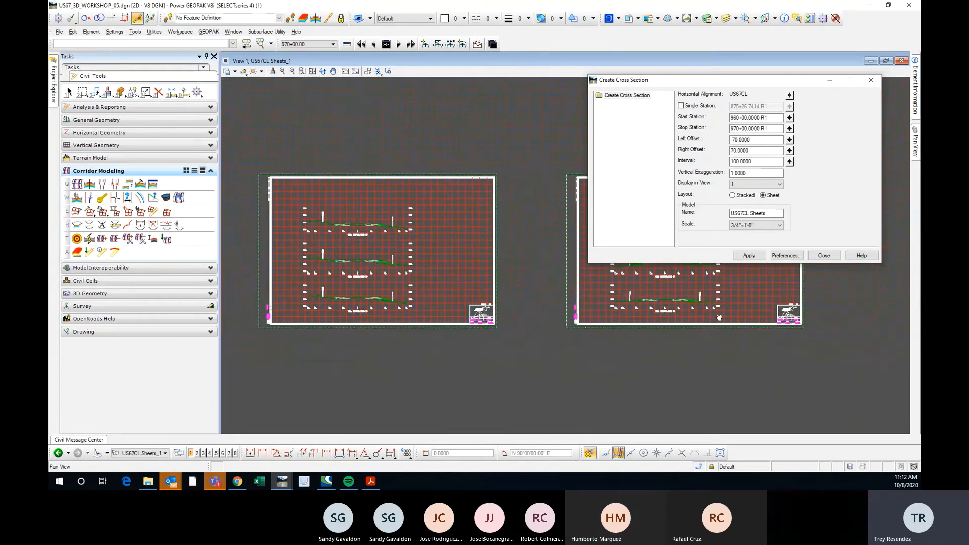
scroll(542, 300, "down", 3)
scroll(410, 294, "up", 3)
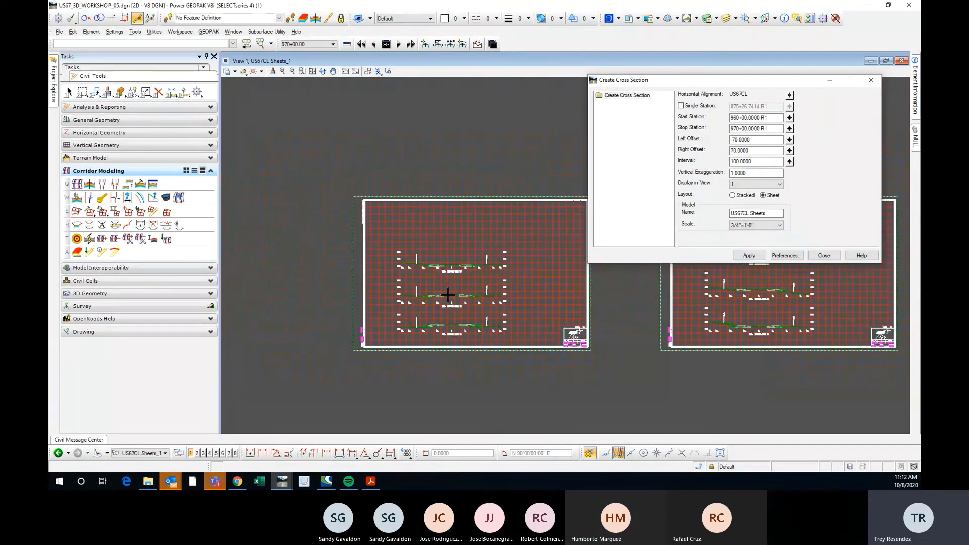
Review the sheet border and axes settings against the generated sections, and close the cross section creation settings.
double_click(630, 96)
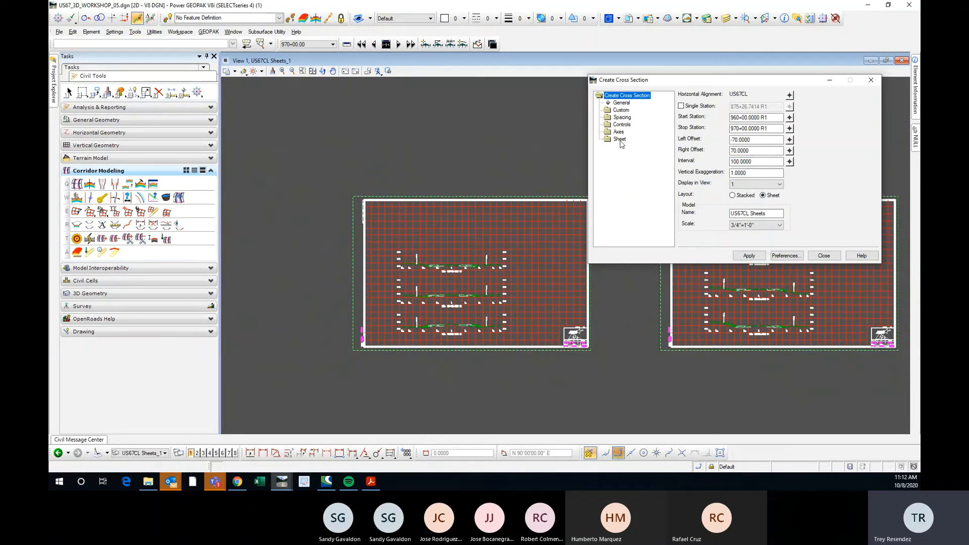
double_click(616, 141)
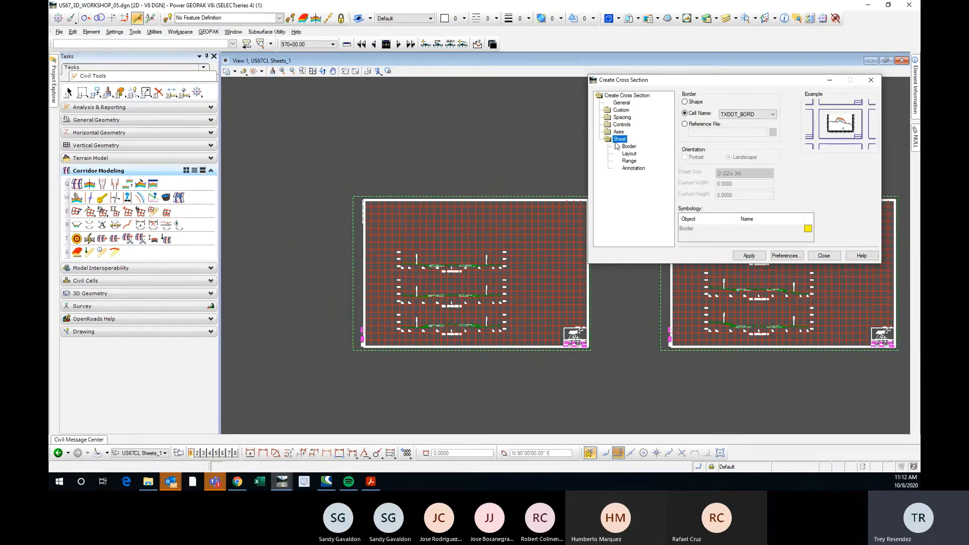
double_click(618, 131)
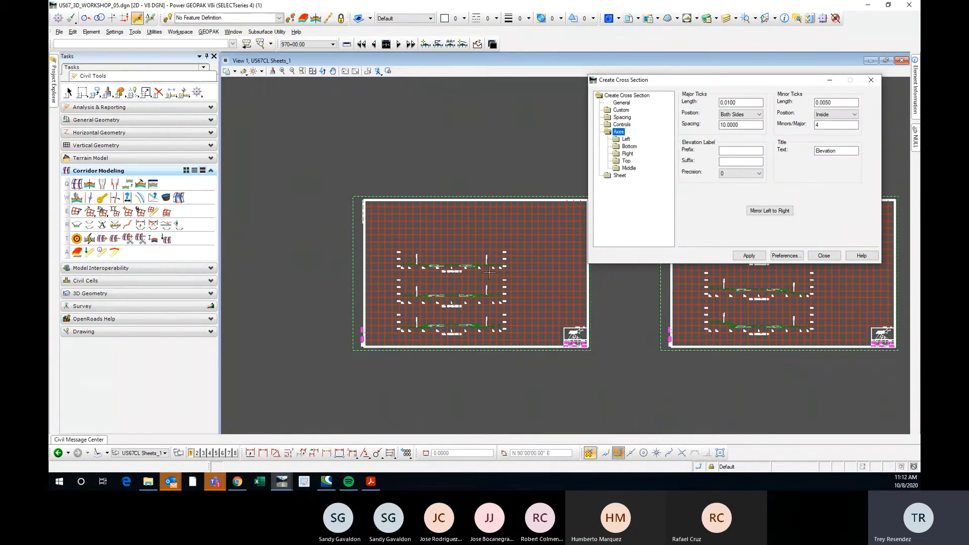
scroll(454, 283, "up", 3)
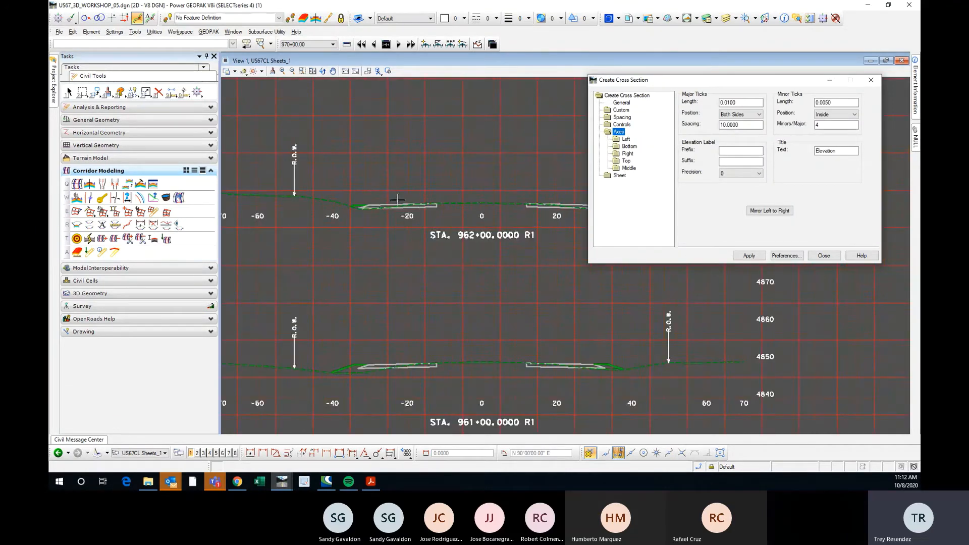
scroll(396, 200, "down", 2)
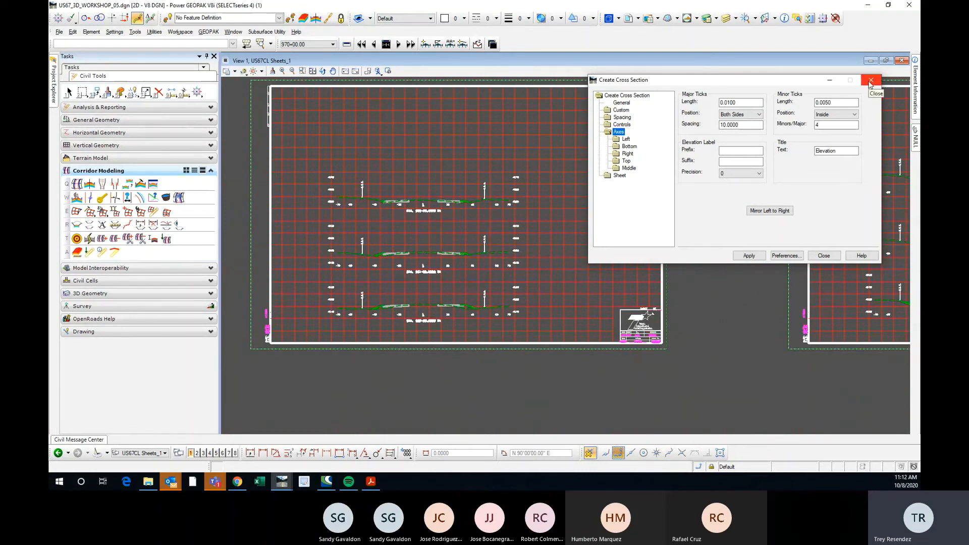
left_click(870, 80)
Switch to the US67CL Sheets model and look over its cross sections.
left_click(609, 18)
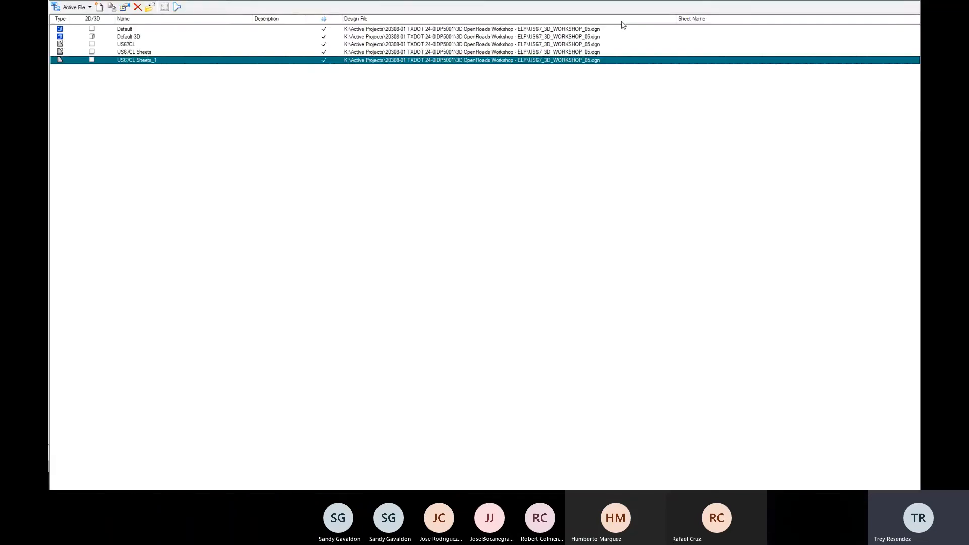
left_click(141, 53)
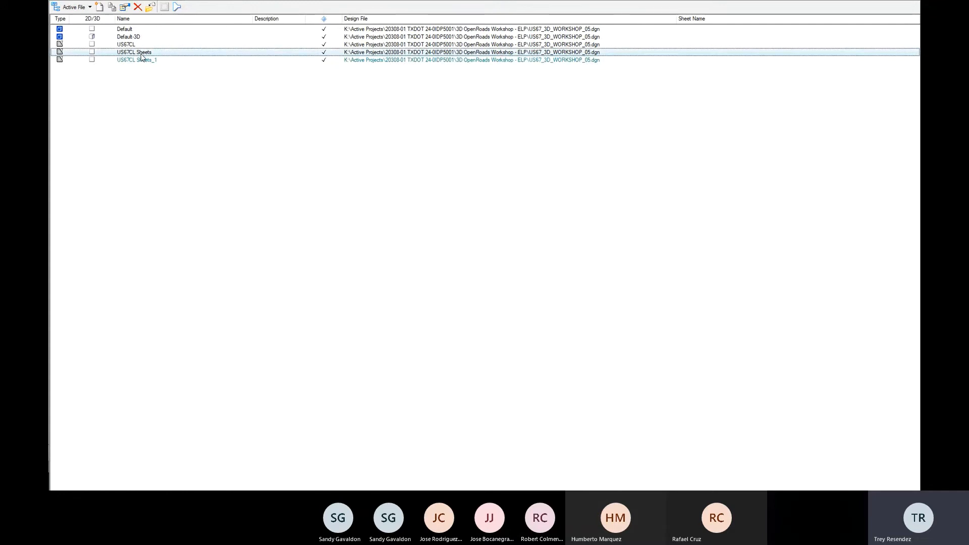
double_click(141, 55)
scroll(414, 292, "up", 2)
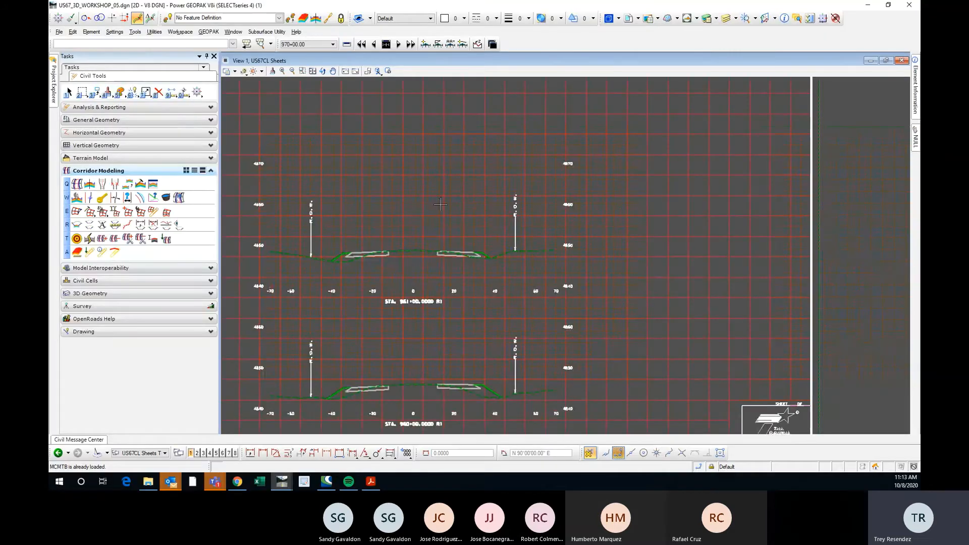
scroll(429, 232, "down", 2)
scroll(431, 231, "up", 2)
scroll(430, 230, "down", 2)
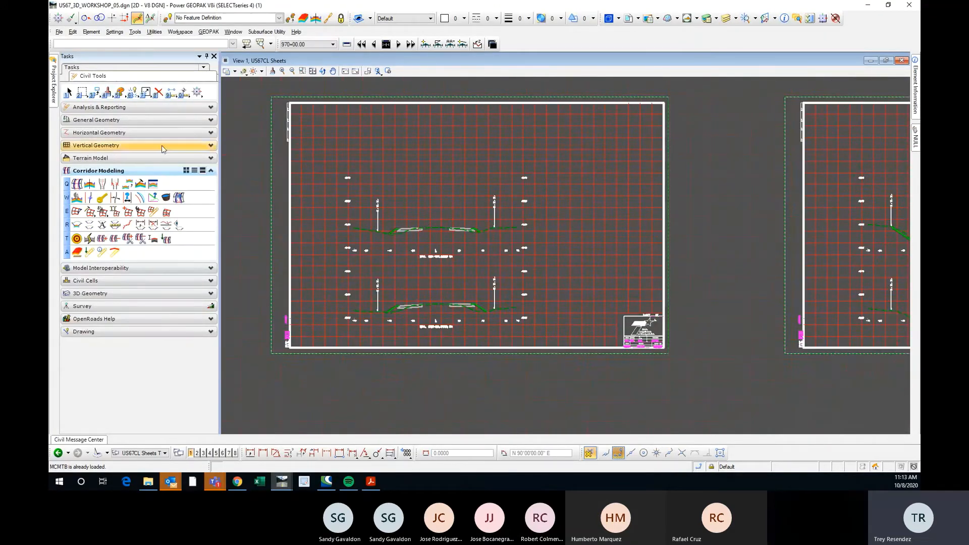
Examine the pavement edges and side slopes on both sides of the STA. 961+00 cross section.
left_click(69, 90)
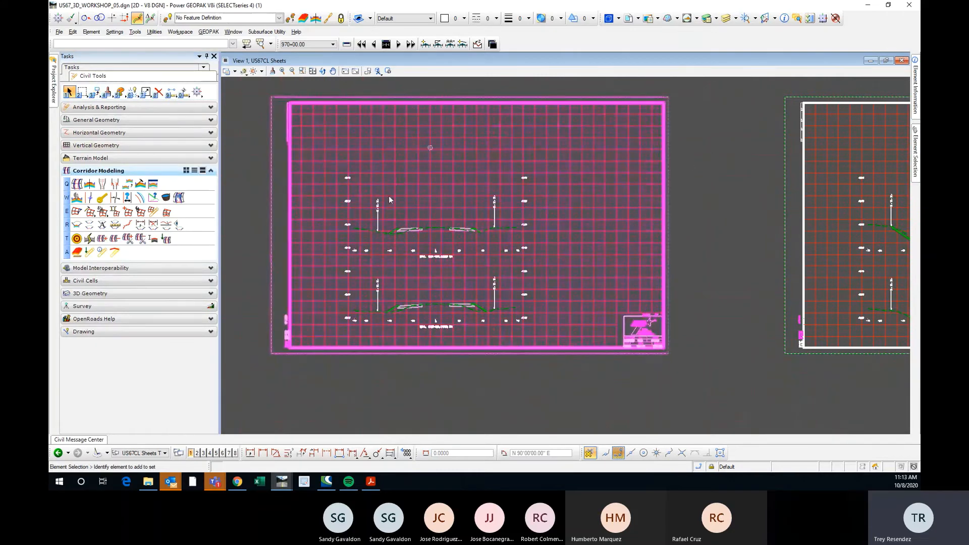
scroll(397, 230, "up", 8)
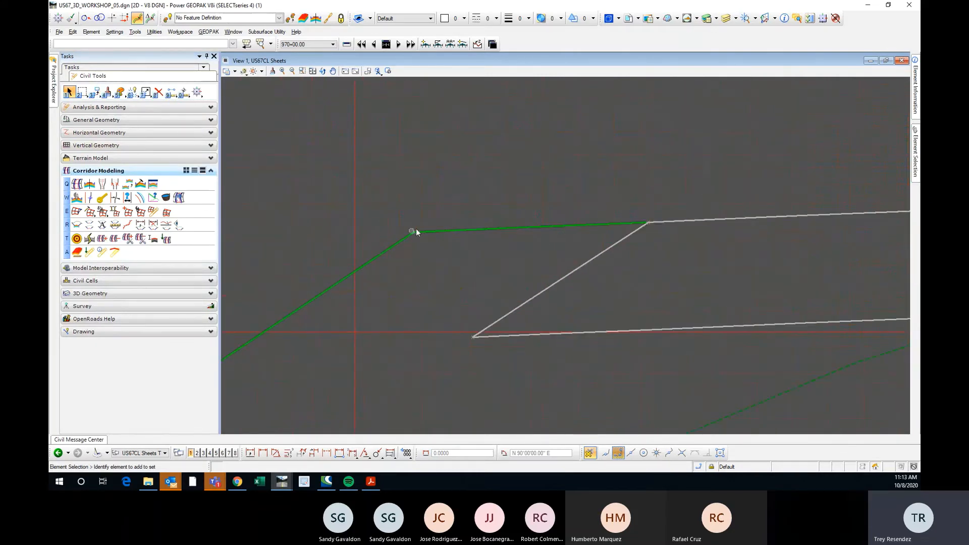
scroll(341, 210, "down", 4)
scroll(367, 249, "up", 4)
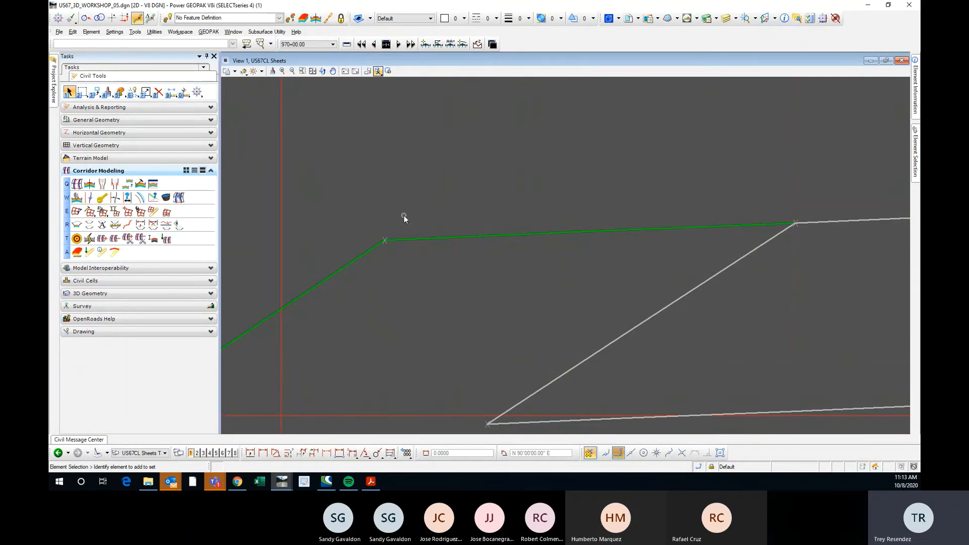
scroll(404, 215, "down", 2)
scroll(334, 229, "down", 6)
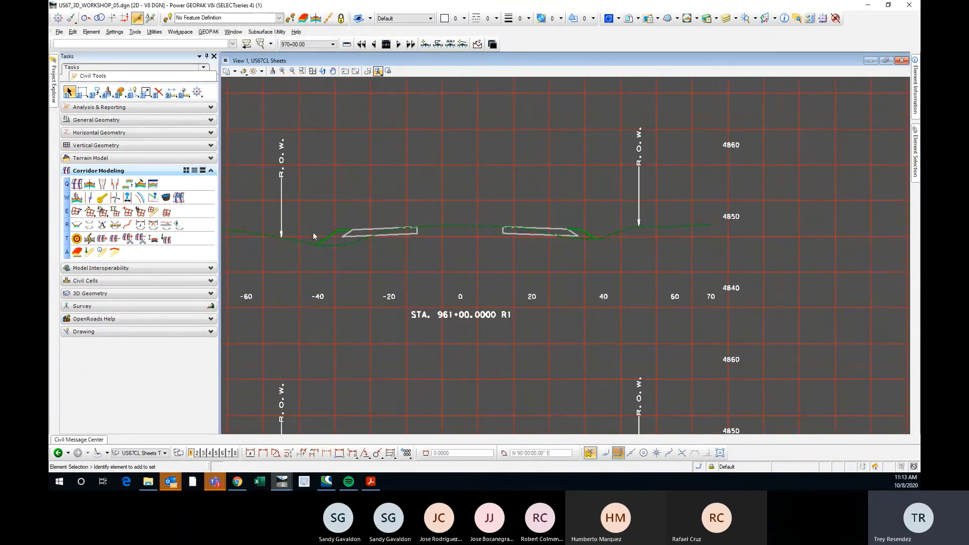
scroll(464, 232, "up", 4)
scroll(464, 234, "up", 2)
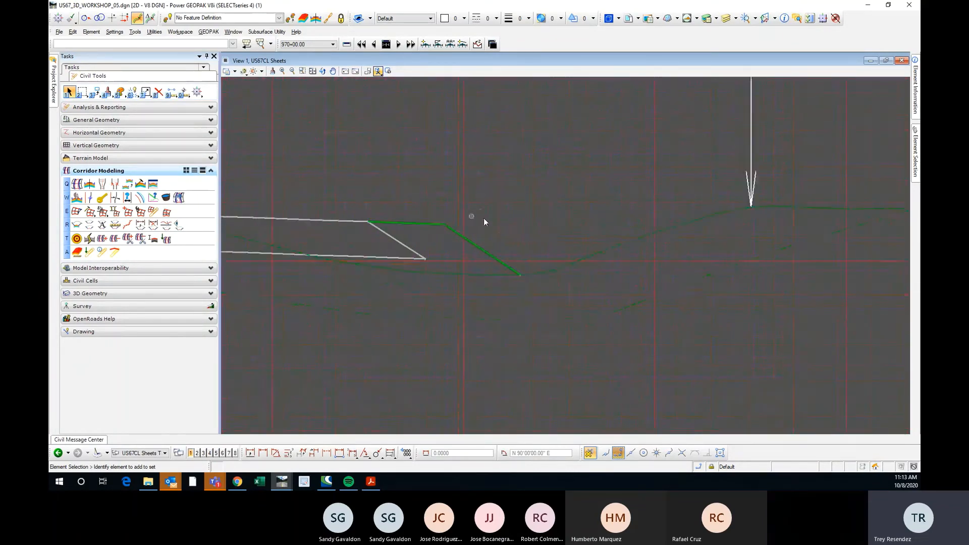
scroll(483, 218, "down", 6)
scroll(477, 204, "down", 2)
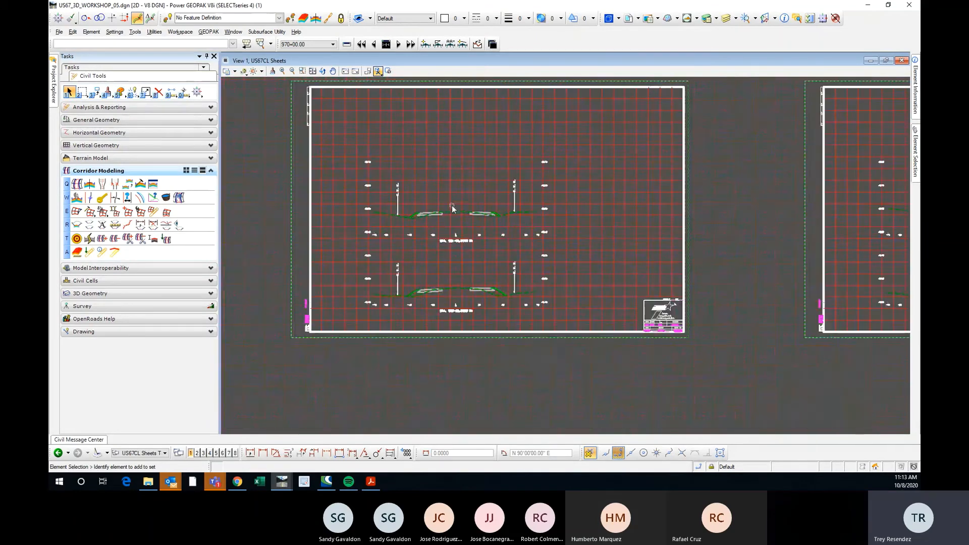
middle_click_drag(720, 129, 713, 182)
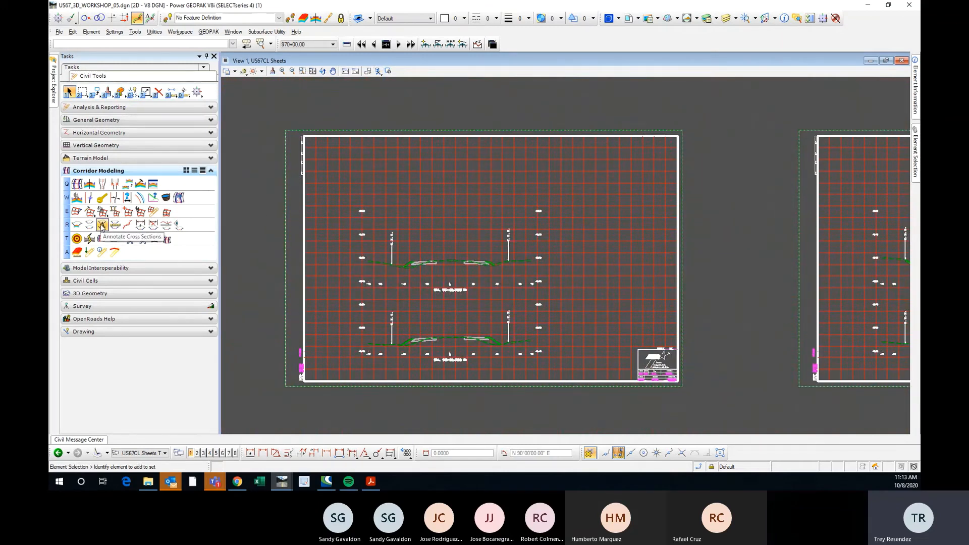
Start Annotate Cross Sections and choose US67CL Sheets as the cross section model.
left_click(101, 225)
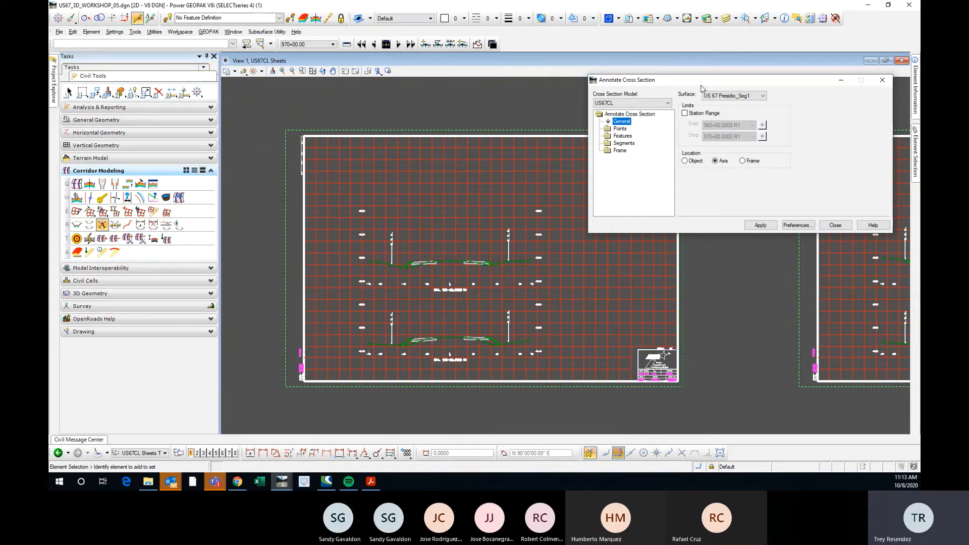
left_click_drag(701, 86, 719, 85)
scroll(295, 166, "down", 2)
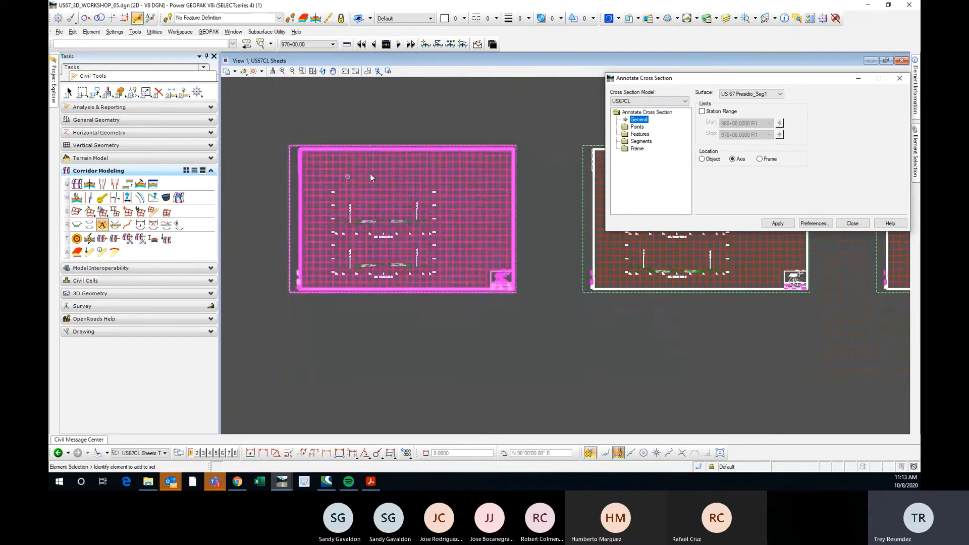
scroll(292, 165, "up", 2)
left_click(637, 101)
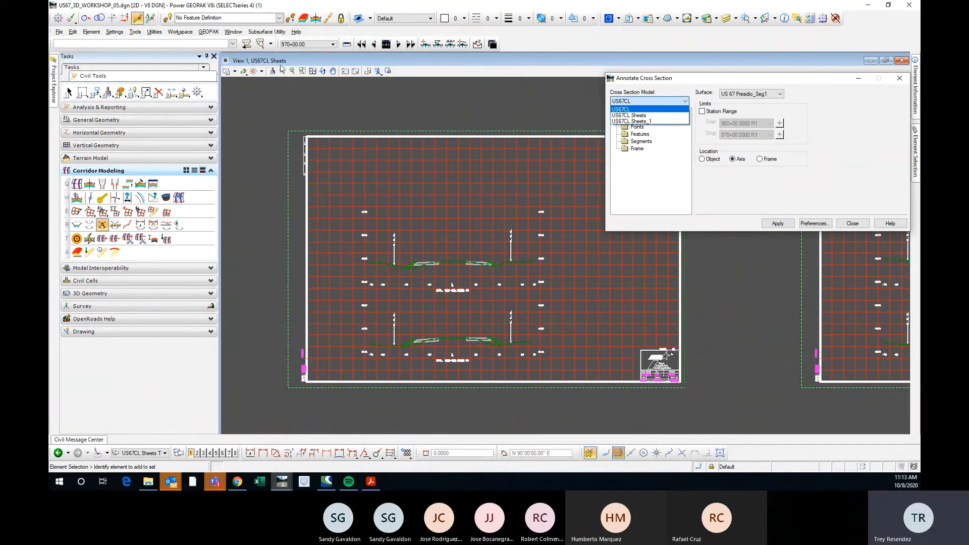
left_click(629, 115)
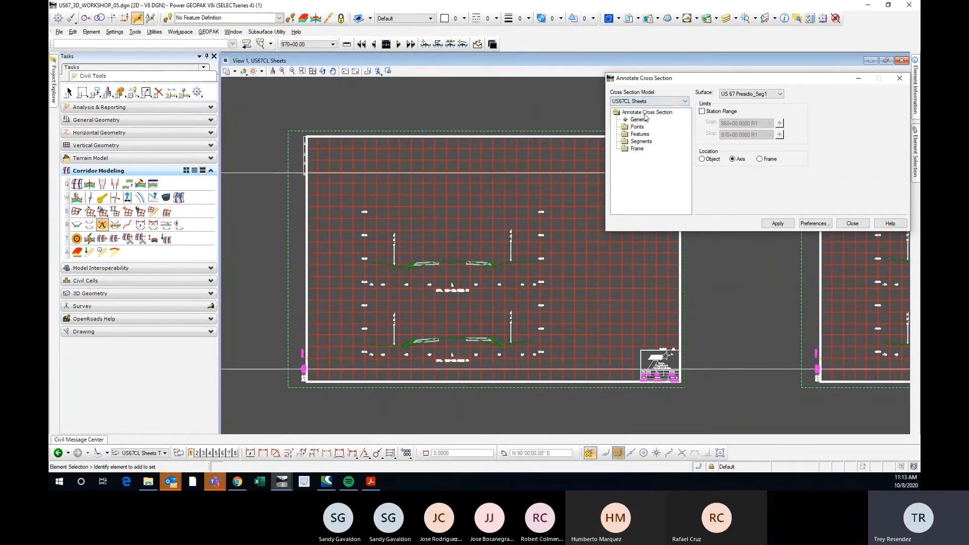
Show the point annotation settings and load the Omega XS Offset/Elev. 20 annotation preference.
left_click(637, 126)
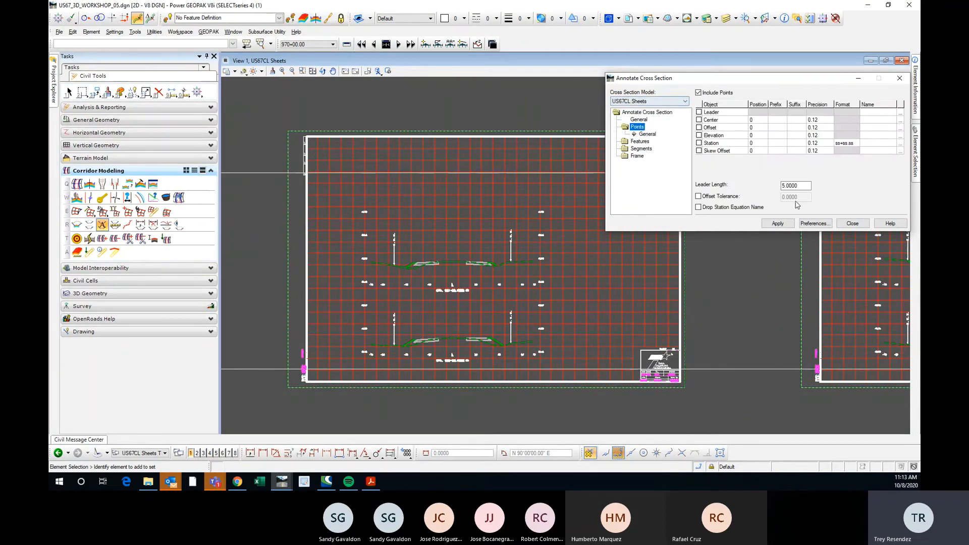
left_click(813, 223)
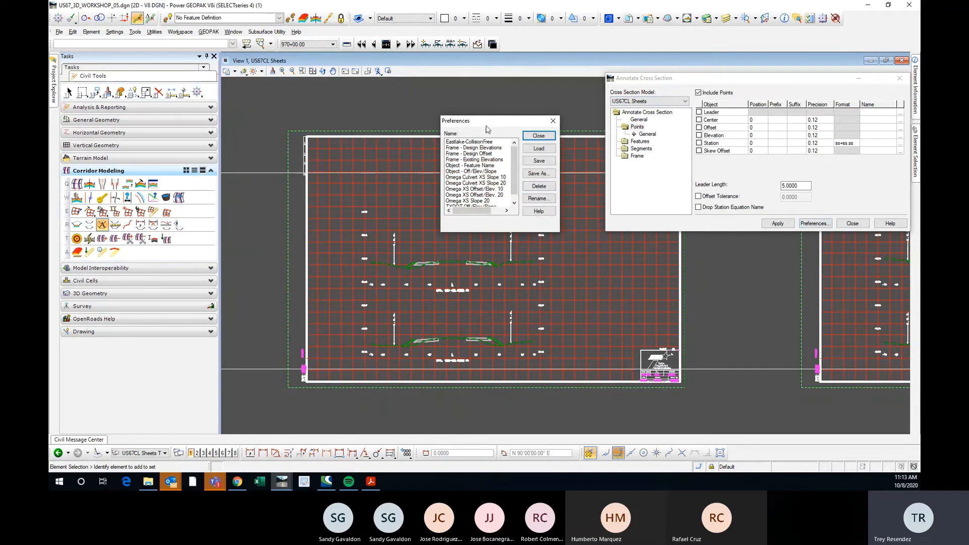
mouse_move(492, 126)
left_mouse_down()
mouse_move(565, 130)
mouse_move(722, 179)
mouse_move(745, 255)
left_mouse_up()
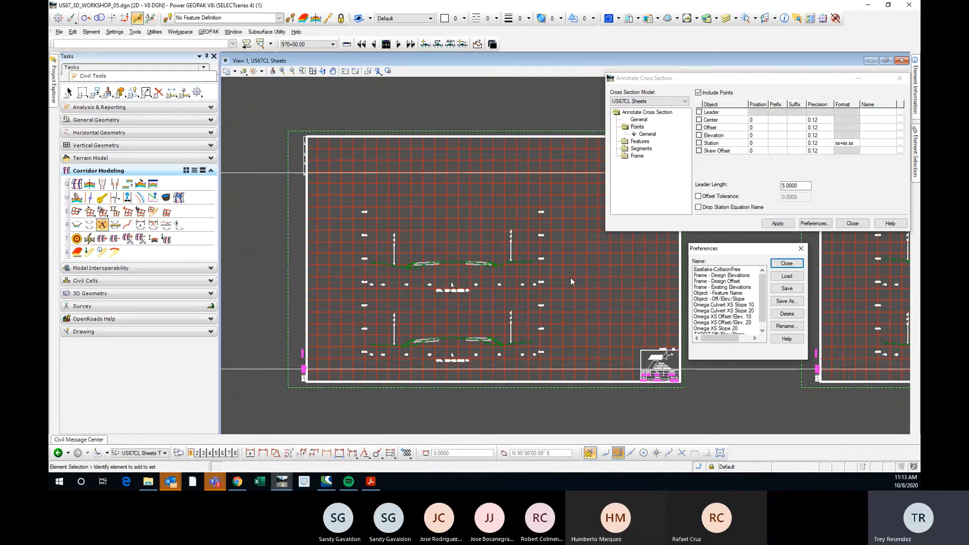
scroll(763, 314, "down", 1)
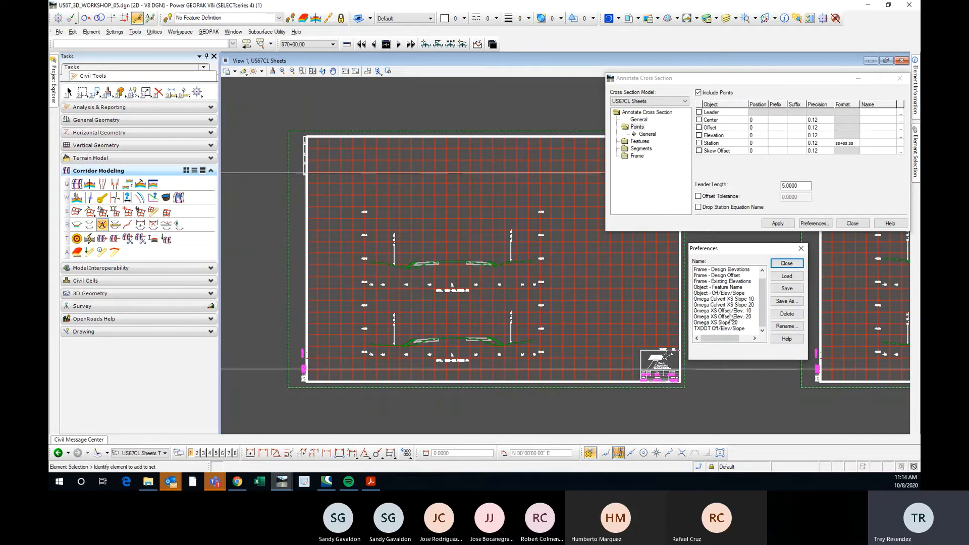
left_click_drag(762, 291, 758, 314)
left_click(730, 317)
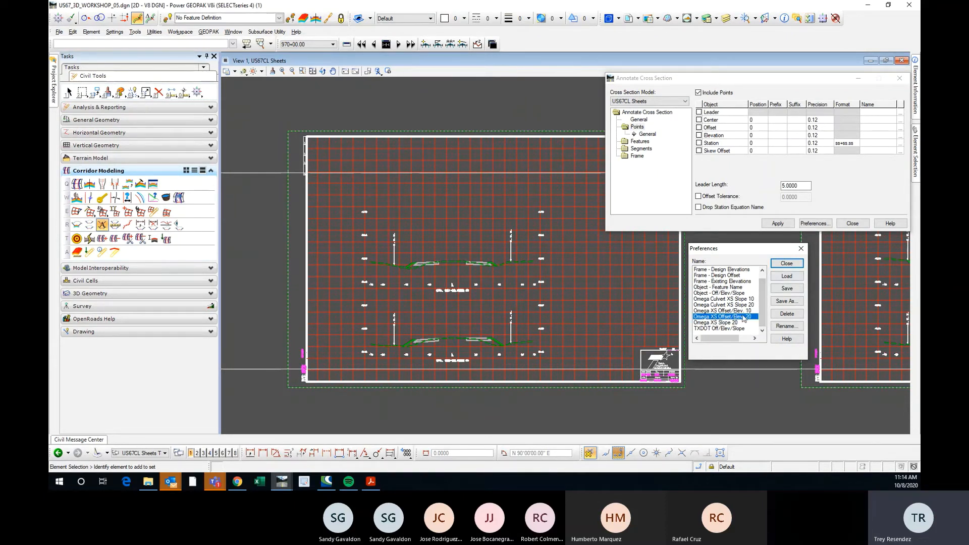
left_click(781, 277)
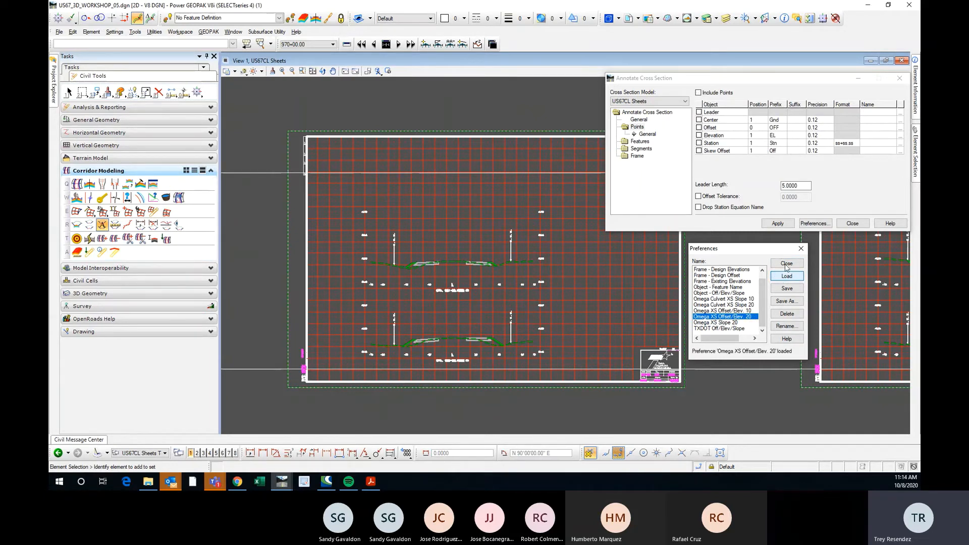
left_click(800, 248)
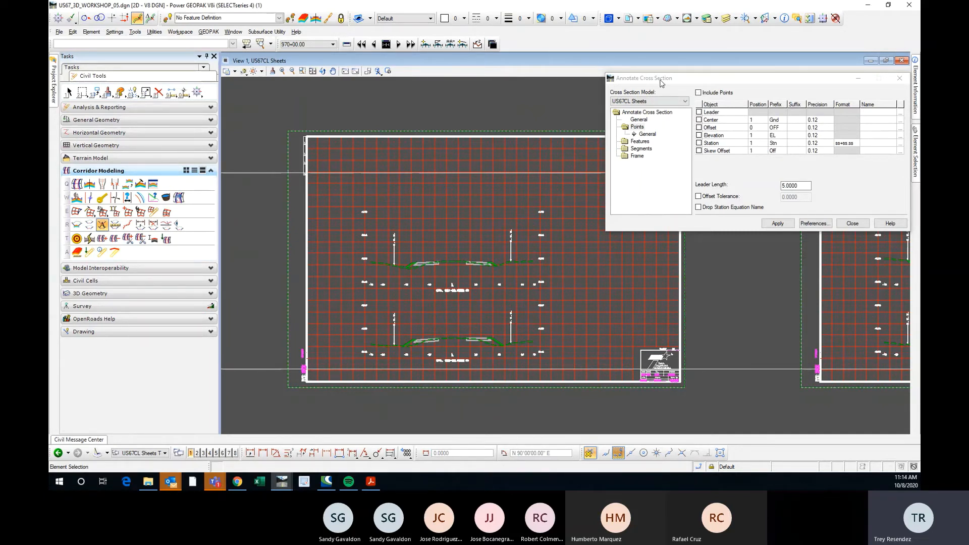
Show the feature annotation settings for the US67CL Sheets cross sections.
left_click_drag(661, 81, 614, 97)
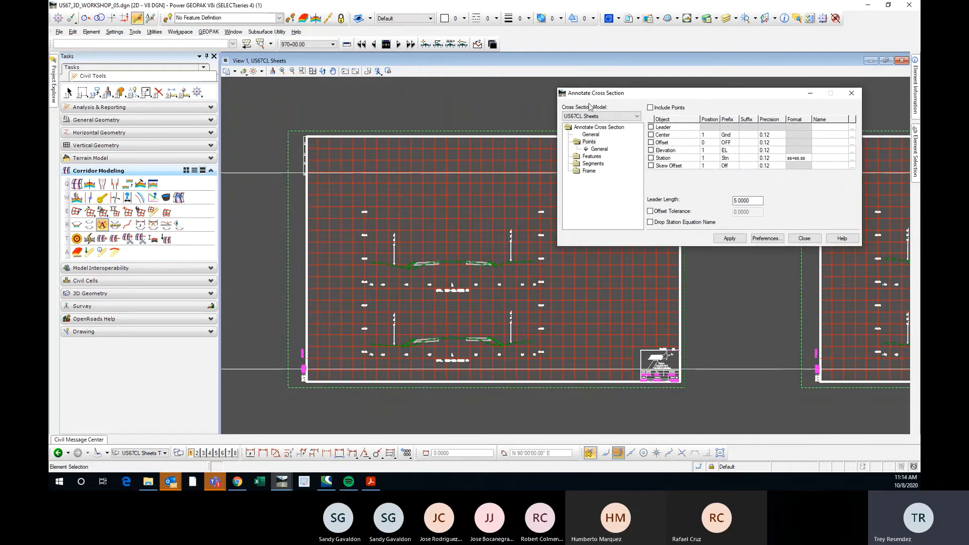
scroll(425, 261, "up", 3)
left_click(71, 93)
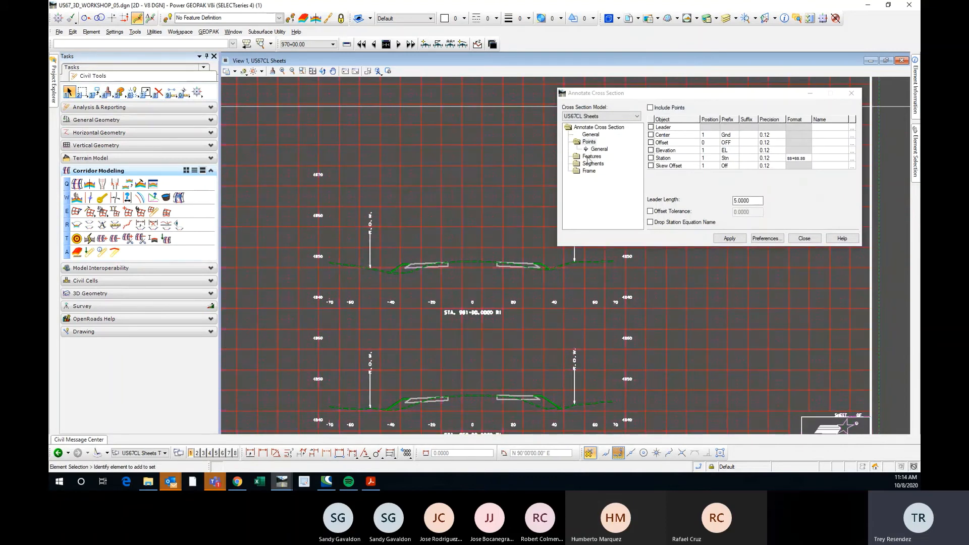
left_click(589, 156)
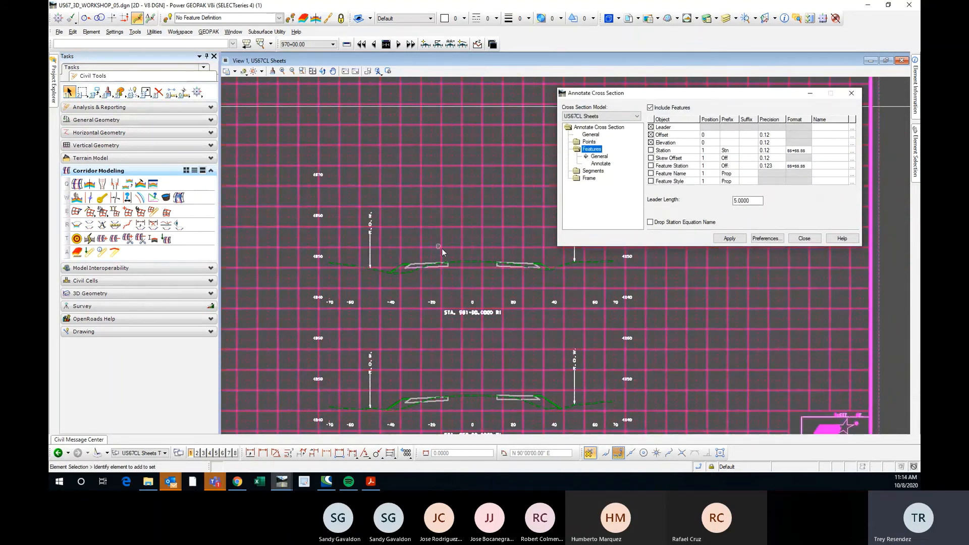
scroll(300, 244, "down", 2)
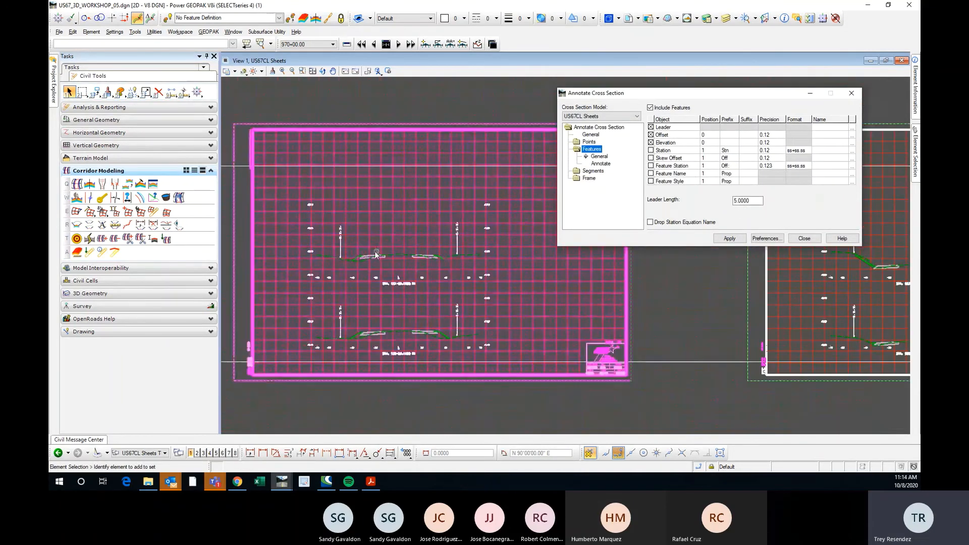
scroll(374, 251, "up", 2)
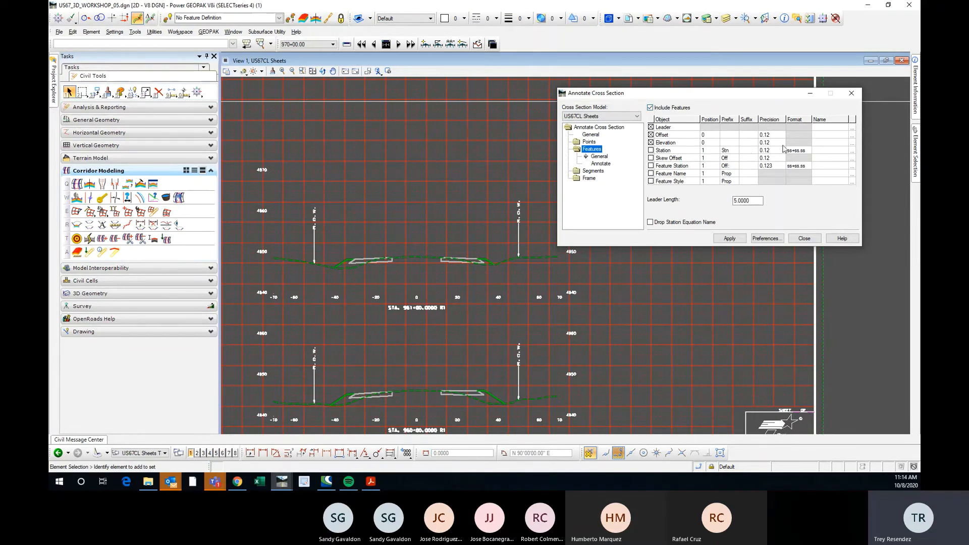
Review the leader's symbology and the offset label's text symbology, including its height and offsets, without changing them.
left_click(852, 129)
left_click_drag(726, 123, 673, 188)
left_click(729, 188)
left_click(852, 135)
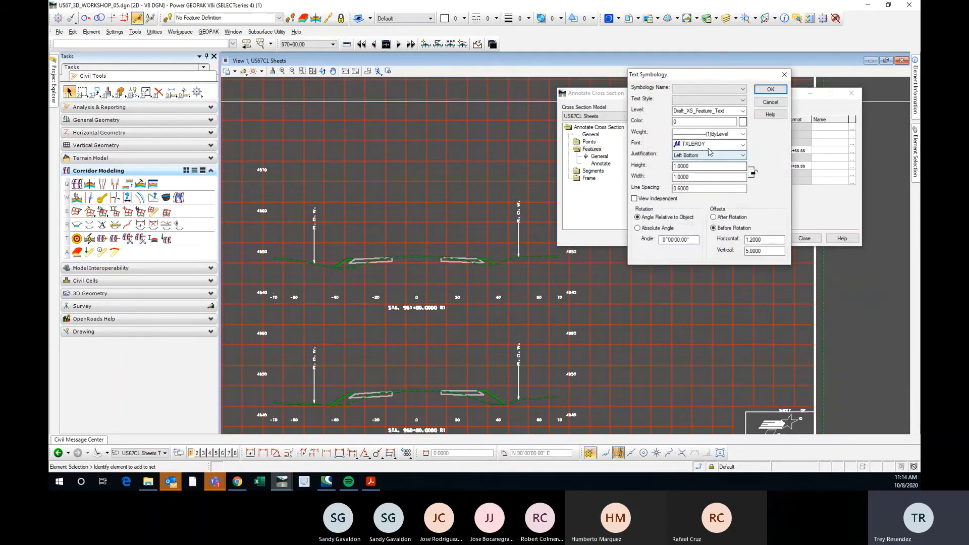
left_click_drag(722, 78, 472, 101)
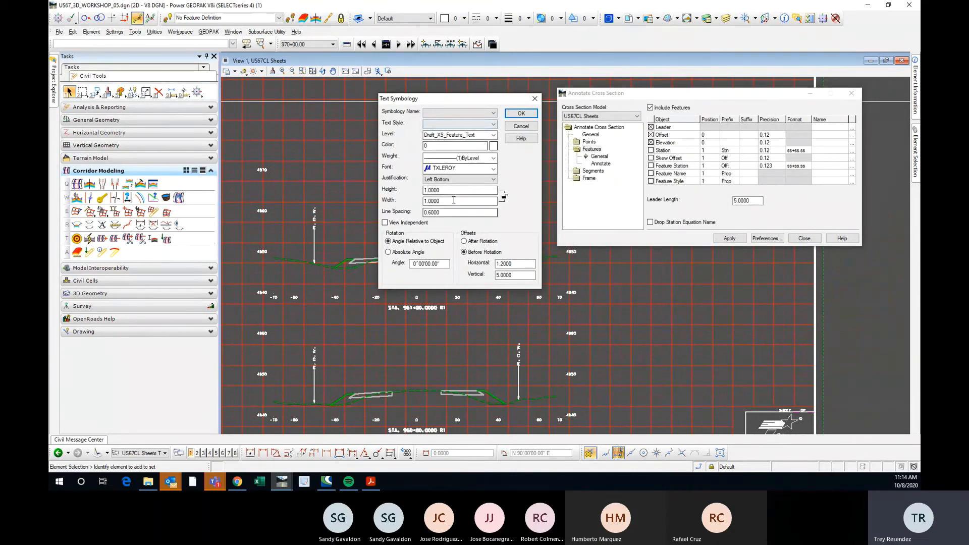
double_click(439, 190)
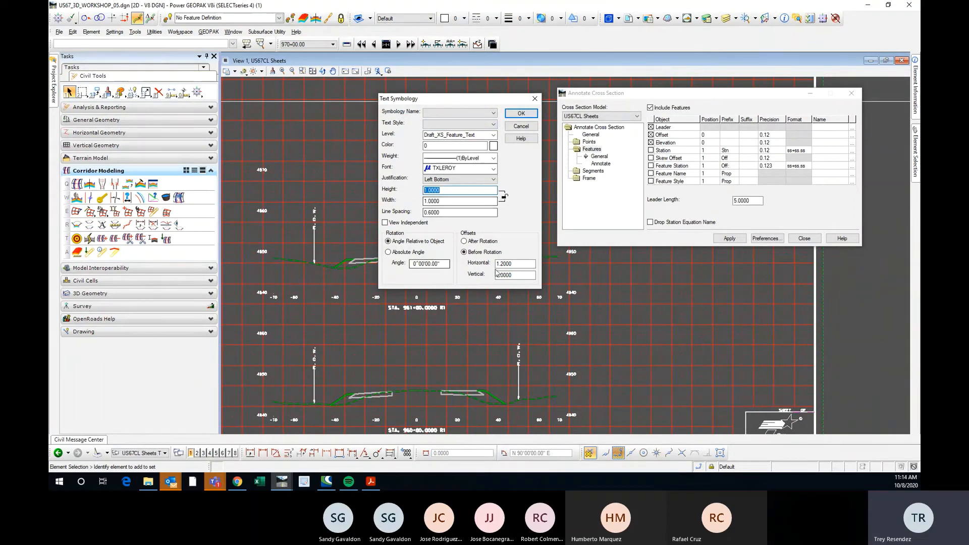
mouse_move(473, 103)
left_mouse_down()
mouse_move(520, 111)
mouse_move(475, 122)
mouse_move(670, 135)
left_mouse_up()
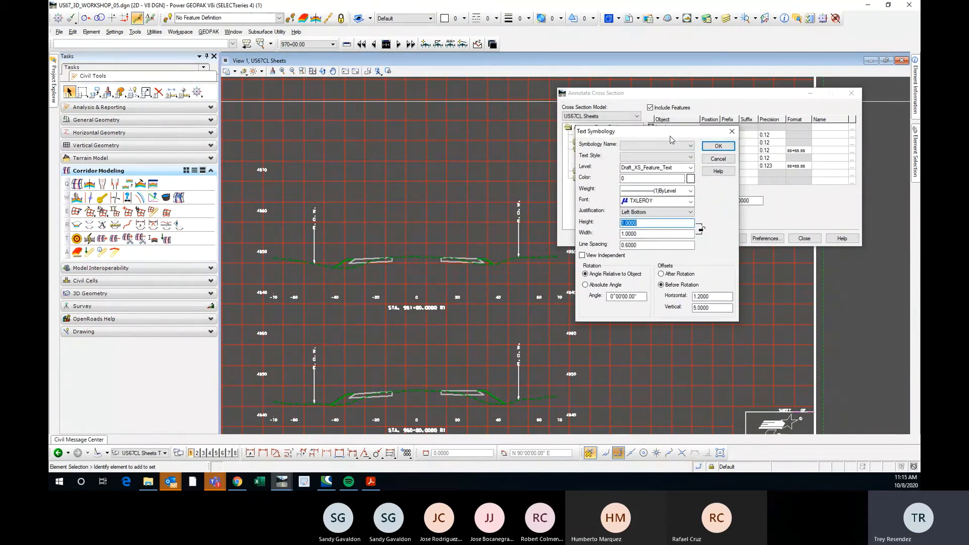
left_click(732, 132)
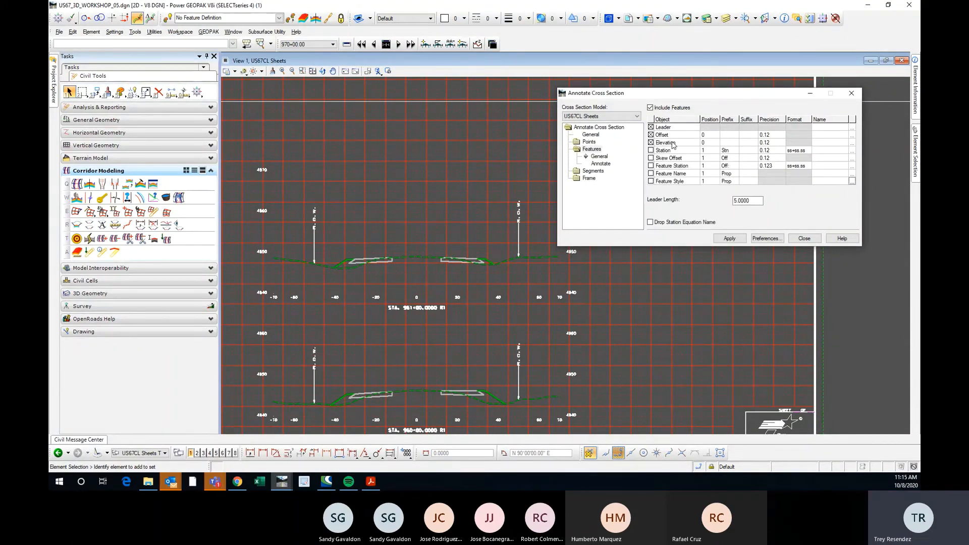
Give the feature Offset labels the prefix OFF. and the Elevation labels the prefix ELEV.
left_click(728, 136)
left_click(730, 143)
type("ELEV.")
left_click(748, 135)
left_click(776, 135)
left_click(777, 135)
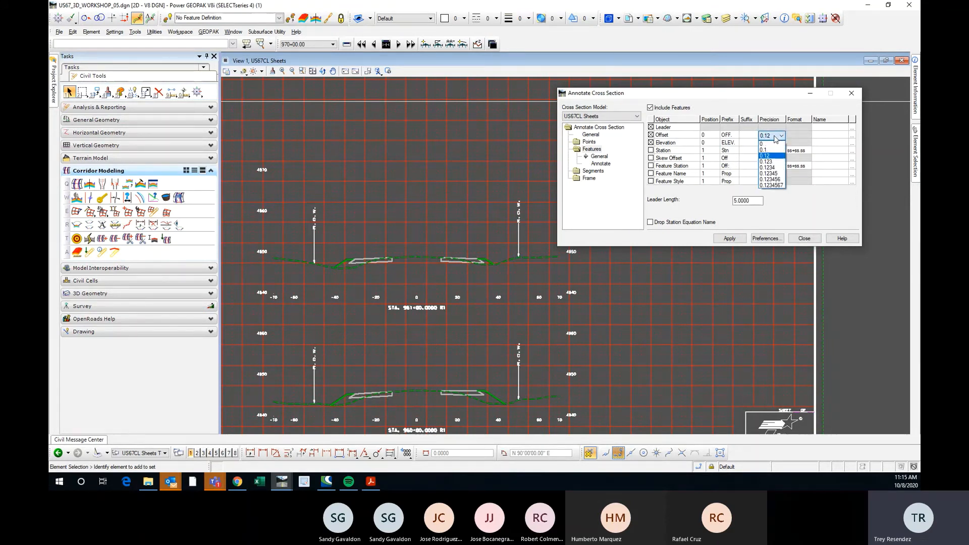
left_click(770, 99)
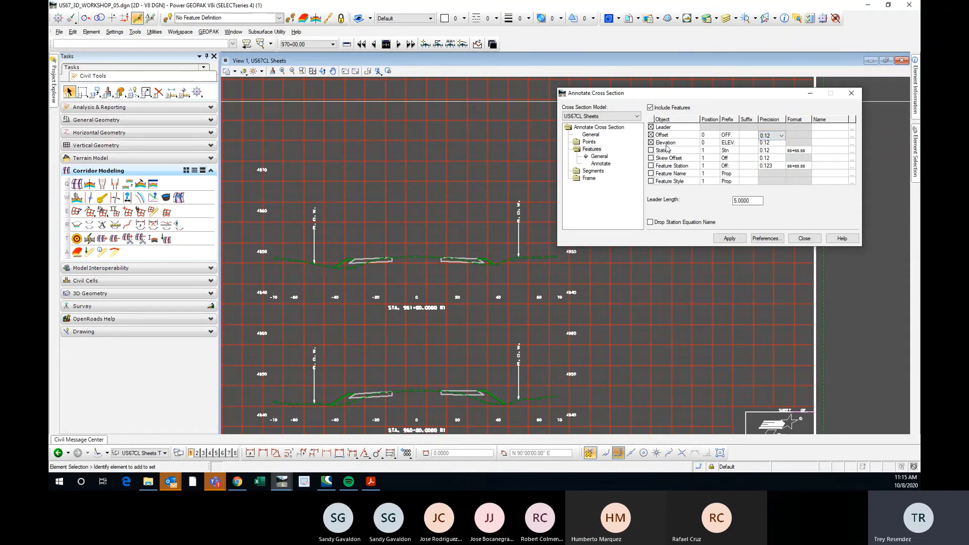
List the crossing features available for annotation and compare them with the STA. 961+00 section.
left_click(603, 165)
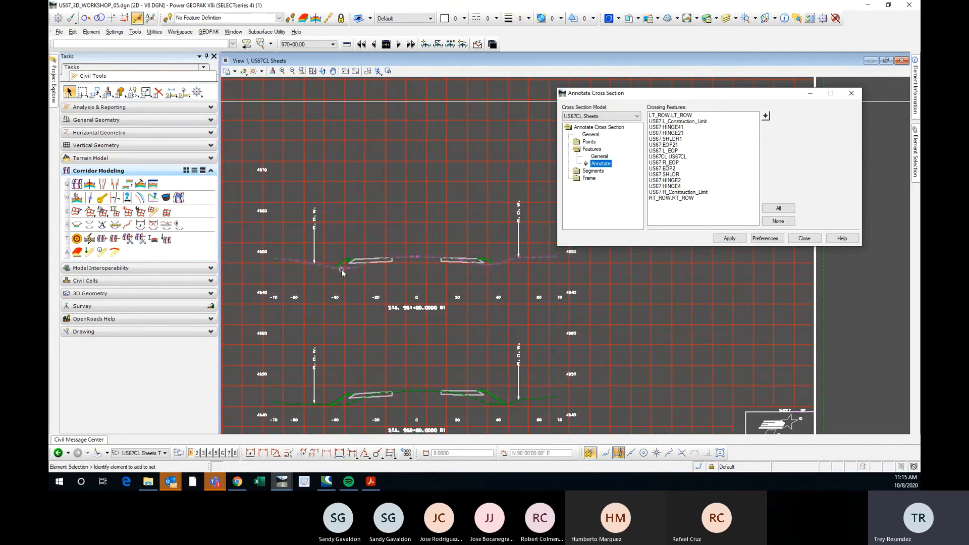
scroll(341, 269, "up", 5)
scroll(298, 234, "down", 5)
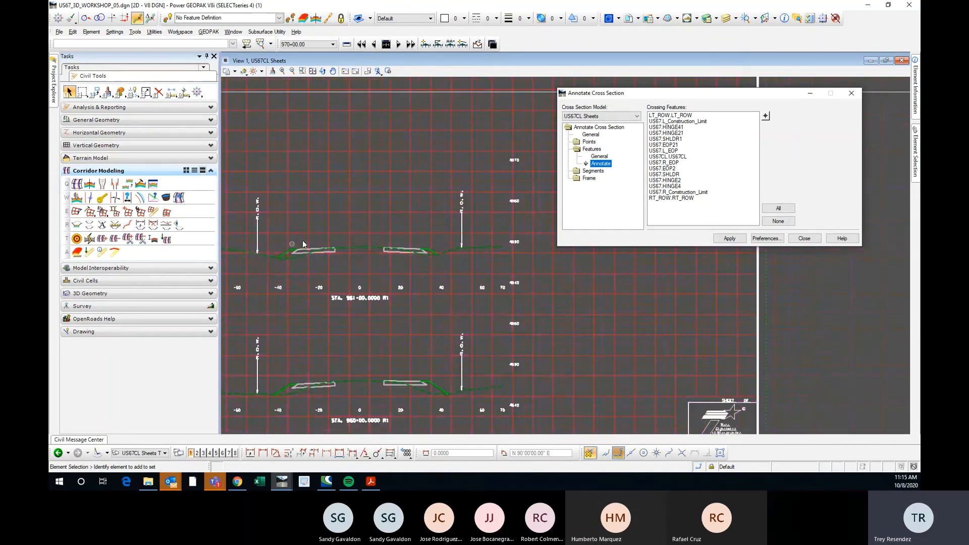
scroll(302, 244, "up", 2)
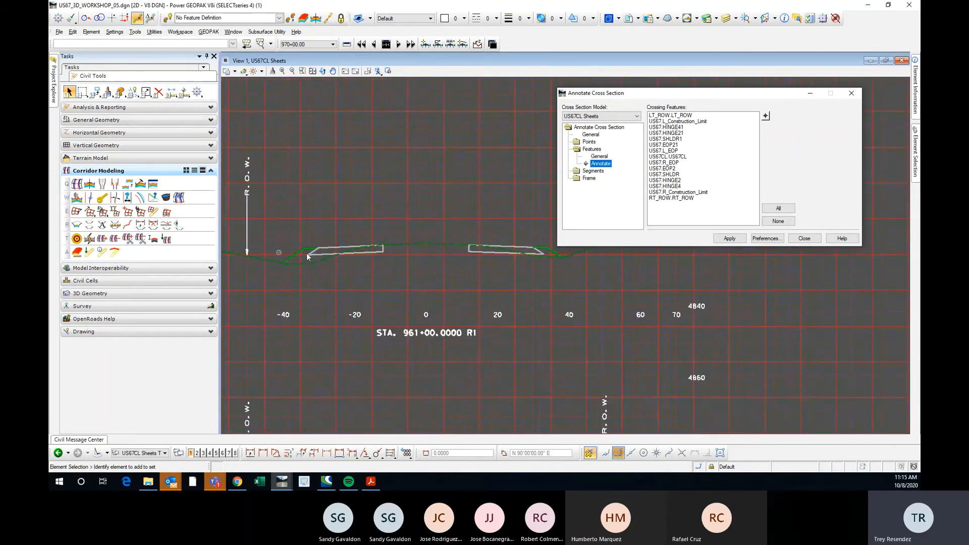
Annotate the cross sections at US67 L_Construction_Limit, R_Construction_Limit, HINGE41, HINGE4, SHLDR1, SHLDR, L_EOP, R_EOP and US67CL.
left_click(679, 122)
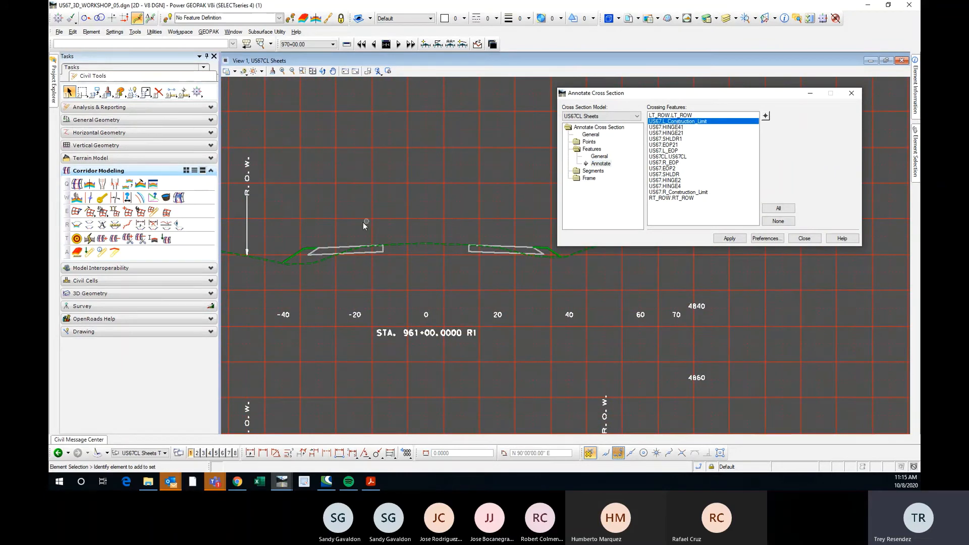
scroll(401, 222, "down", 3)
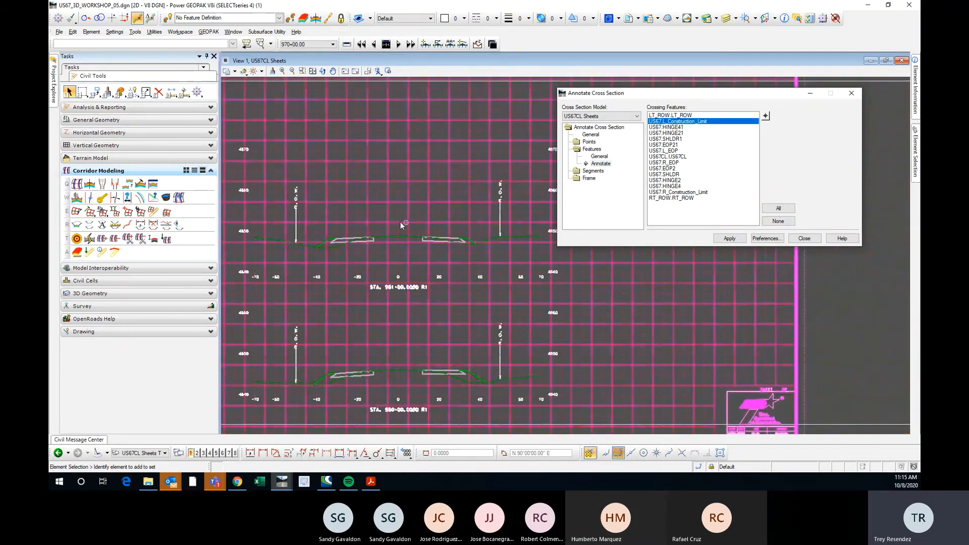
left_click(676, 151)
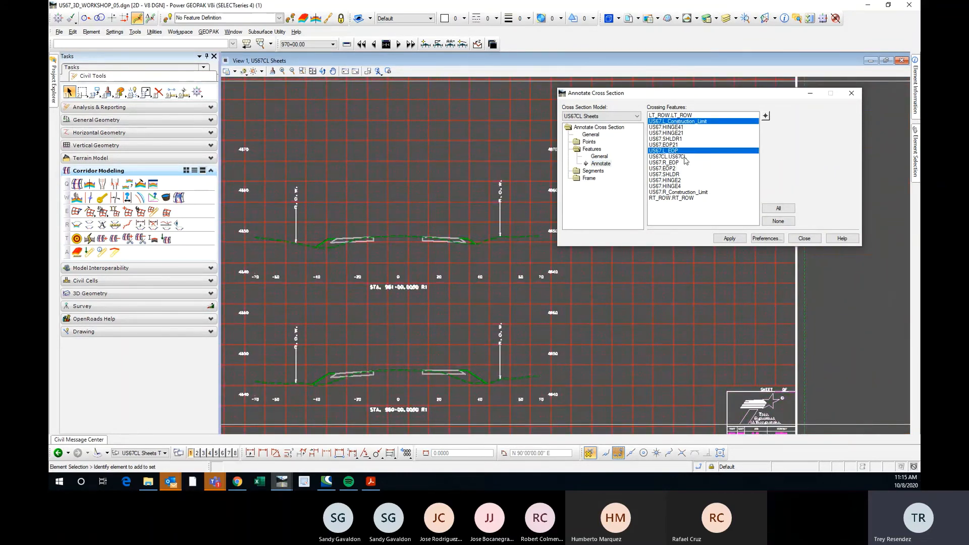
left_click(674, 157)
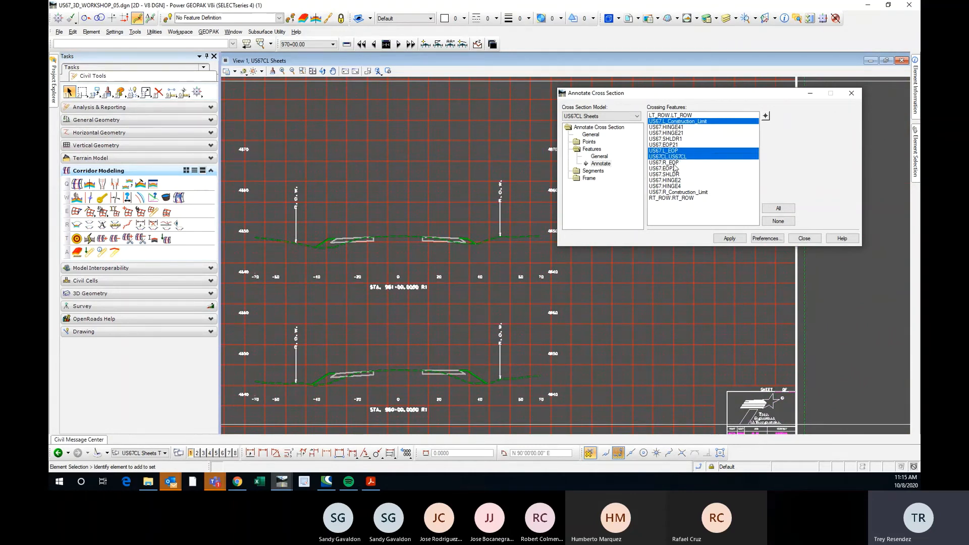
left_click(675, 163)
left_click(678, 174)
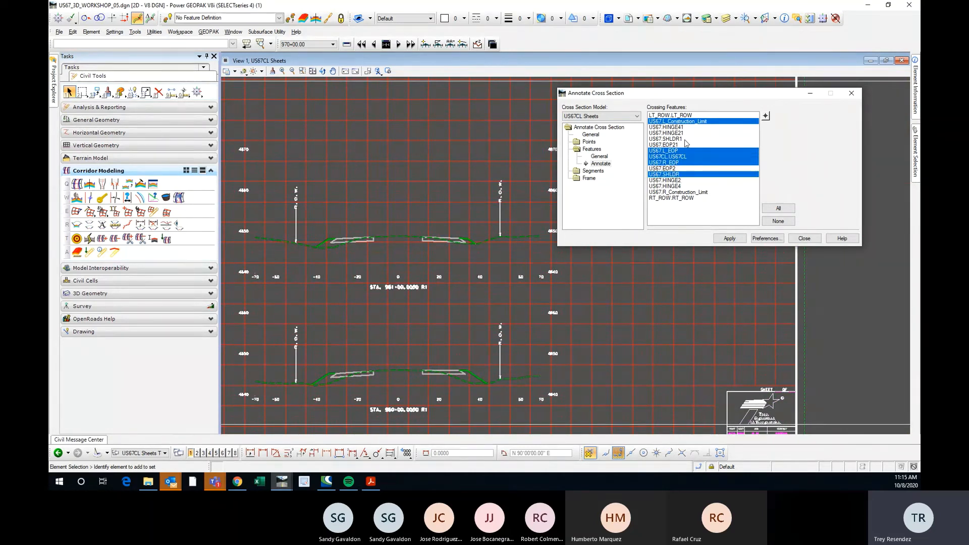
left_click(685, 140)
left_click(686, 128)
left_click(678, 186)
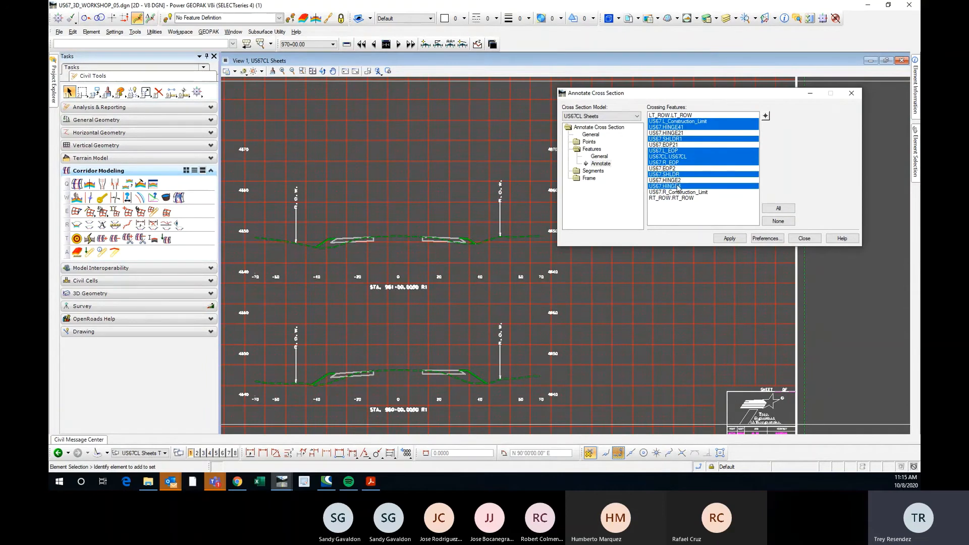
left_click(685, 192)
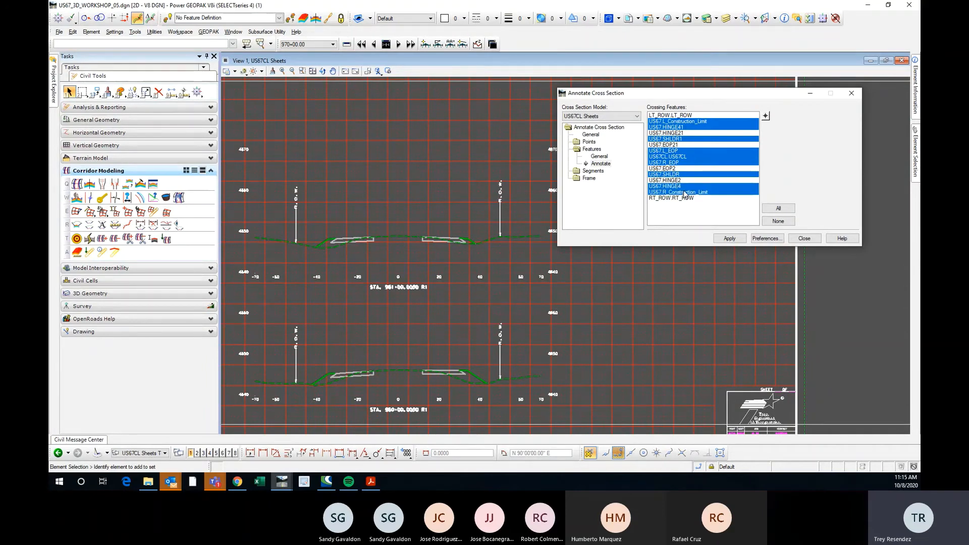
left_click(729, 238)
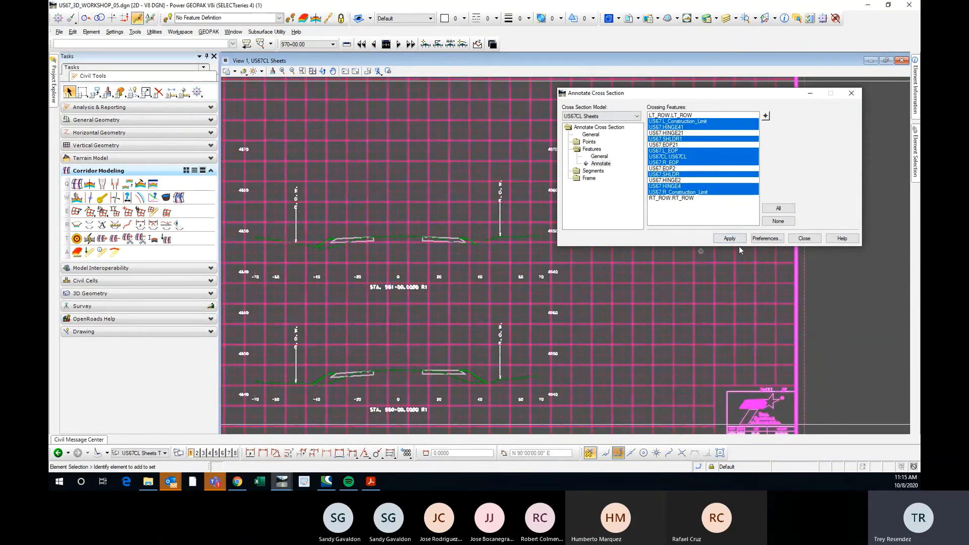
Examine the elevation and offset labels across the STA. 961+00 section and the neighbouring sheets.
scroll(327, 229, "up", 6)
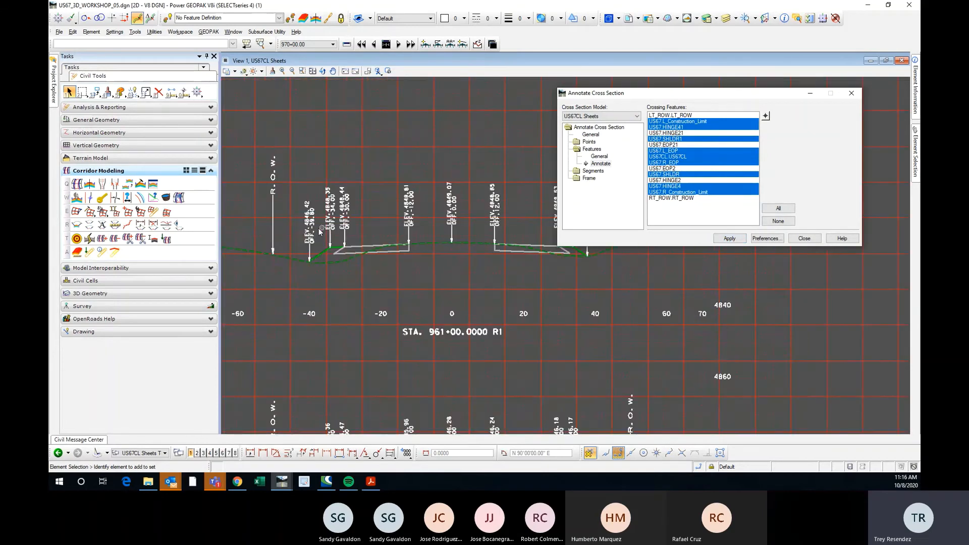
scroll(279, 257, "down", 3)
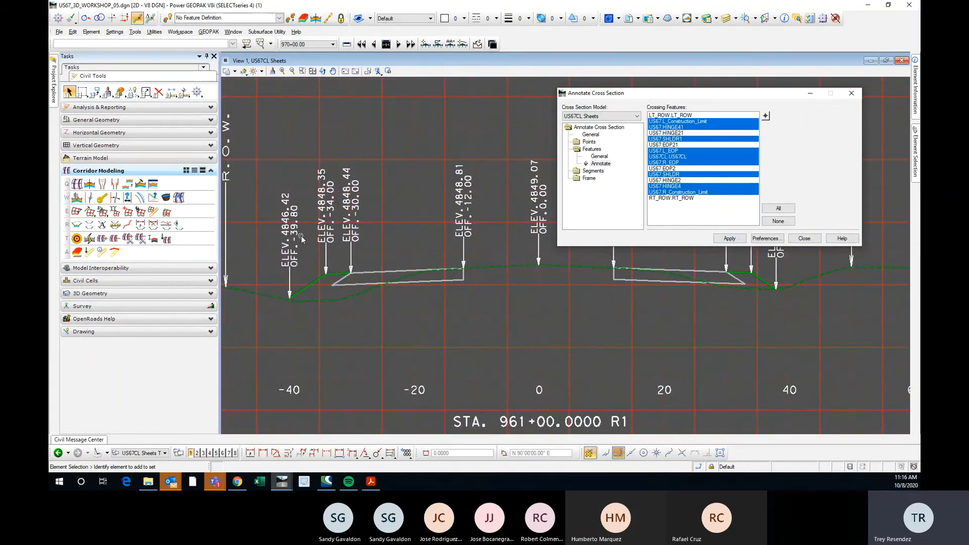
scroll(357, 216, "up", 6)
scroll(350, 244, "down", 6)
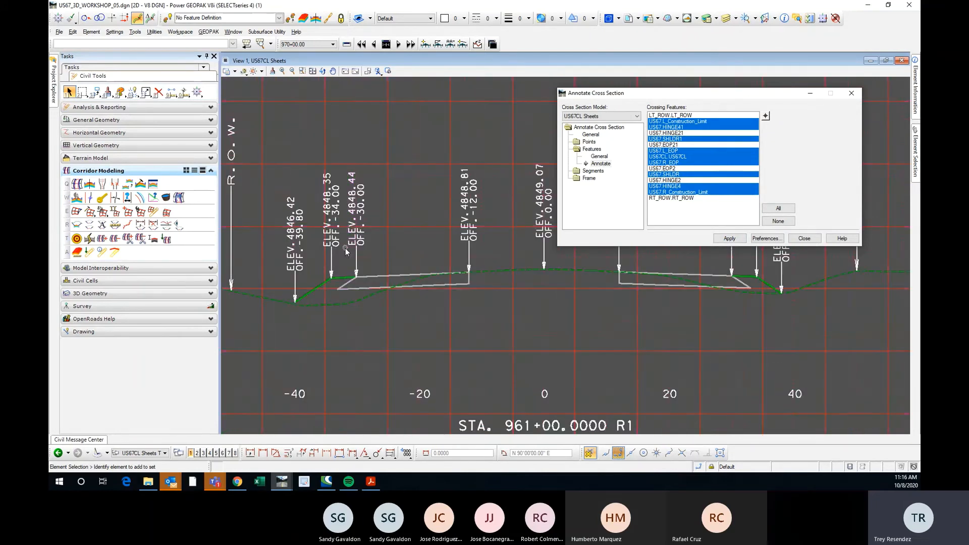
scroll(351, 247, "down", 4)
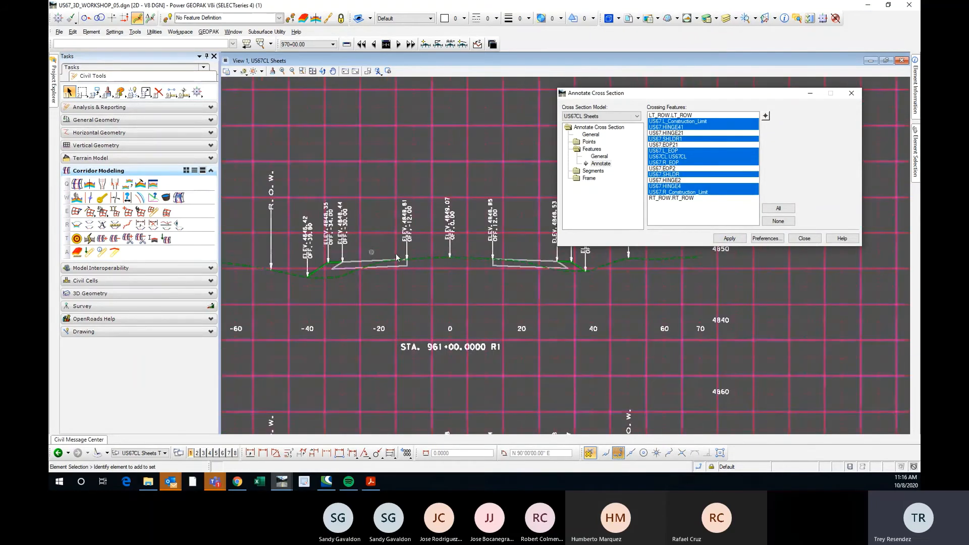
scroll(379, 255, "up", 3)
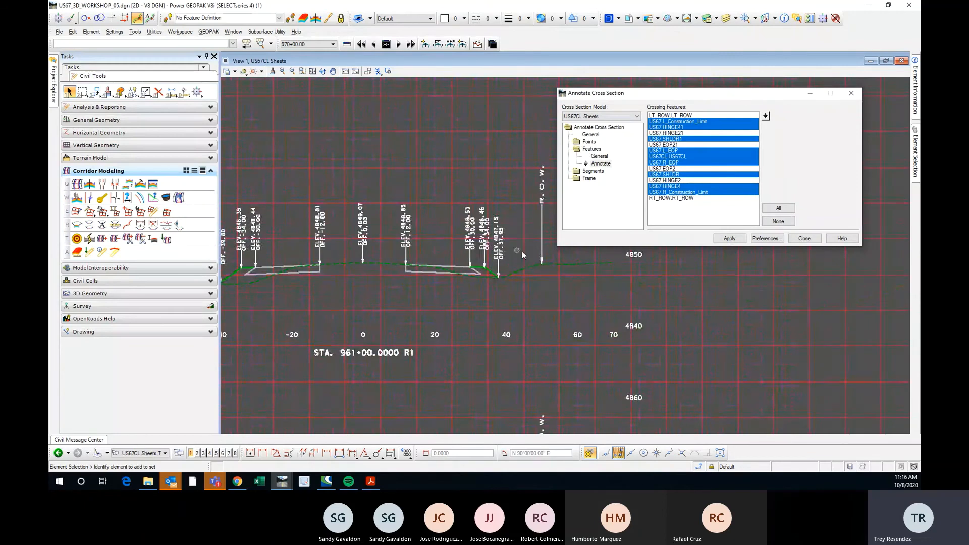
scroll(521, 251, "down", 3)
scroll(384, 285, "up", 3)
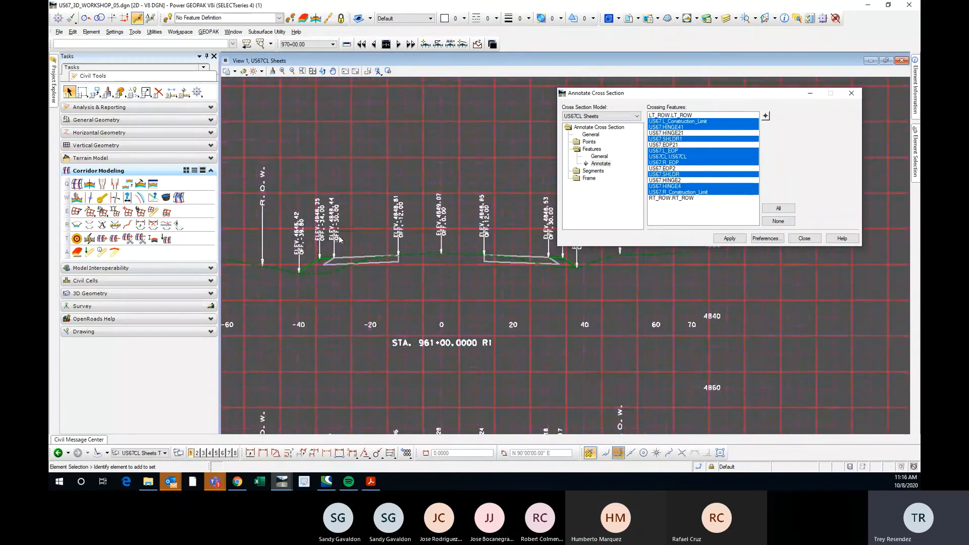
scroll(339, 239, "down", 3)
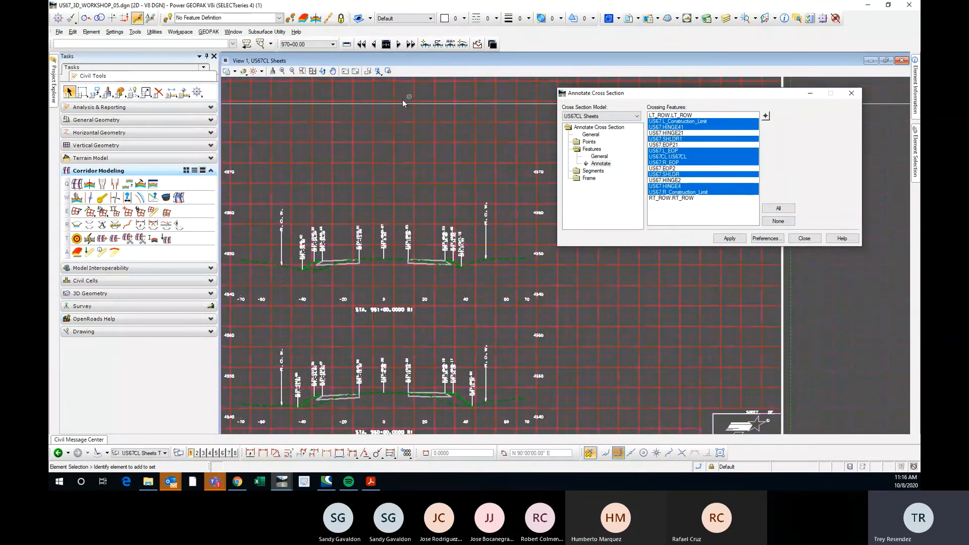
scroll(394, 200, "down", 3)
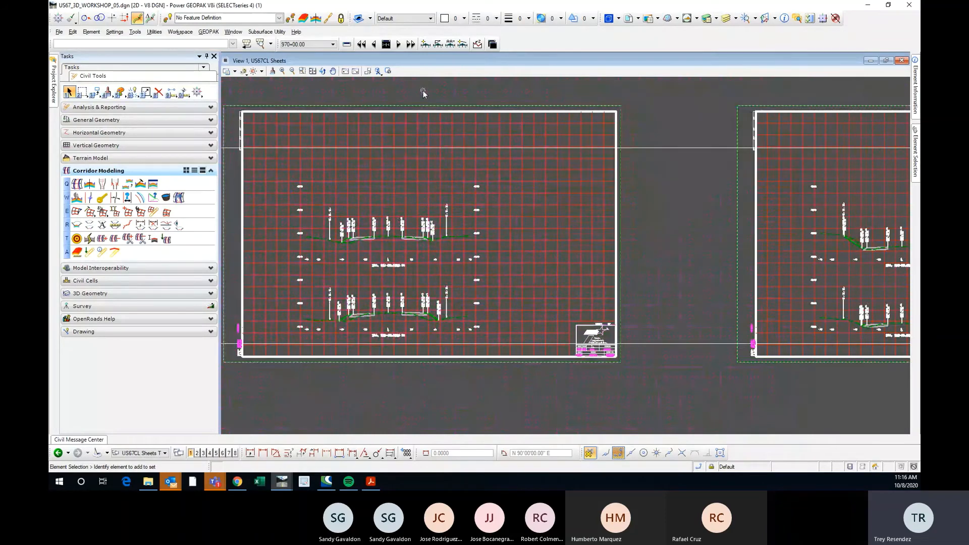
Undo the last feature annotation and reduce the crossing feature selection to US67.R_Construction_Limit.
key("ctrl+z")
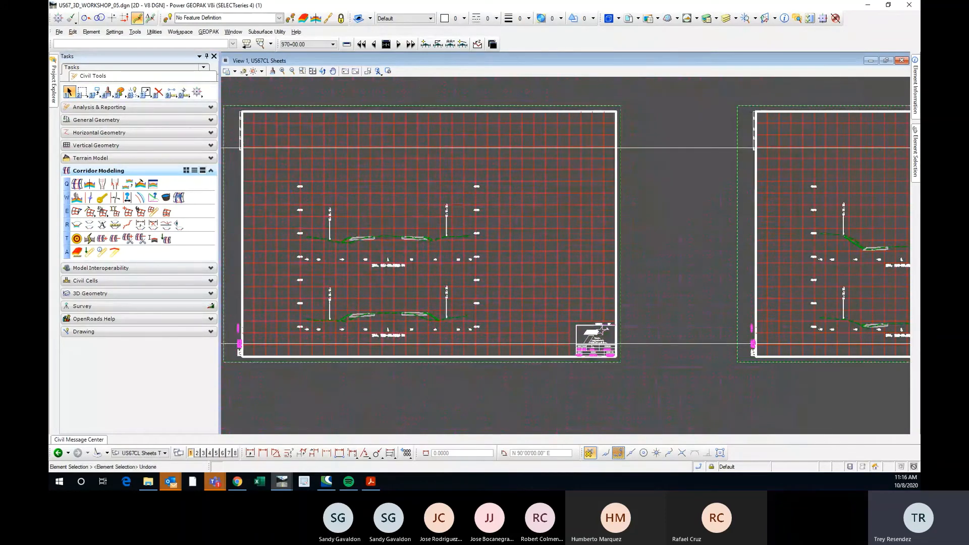
left_click_drag(672, 90, 647, 95)
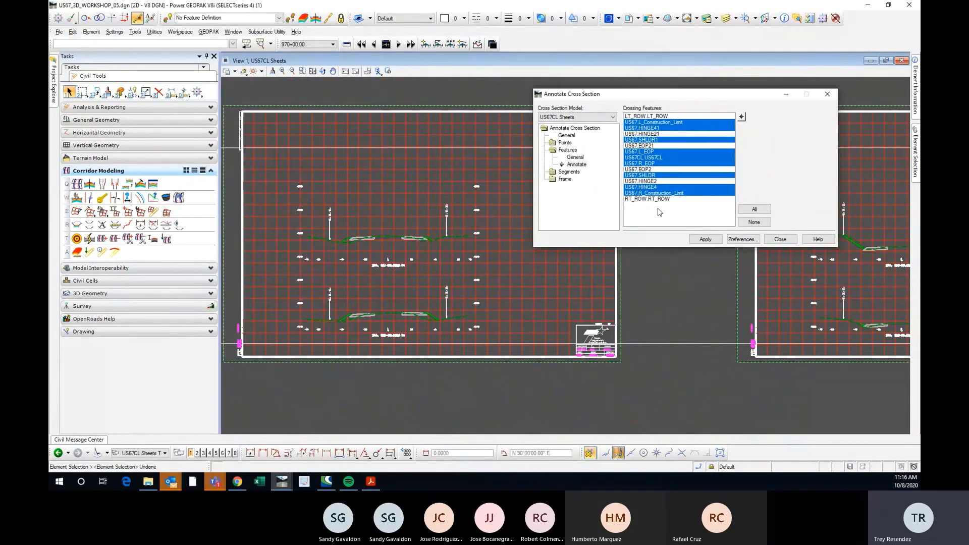
left_click(655, 193)
scroll(347, 243, "up", 3)
scroll(347, 241, "down", 1)
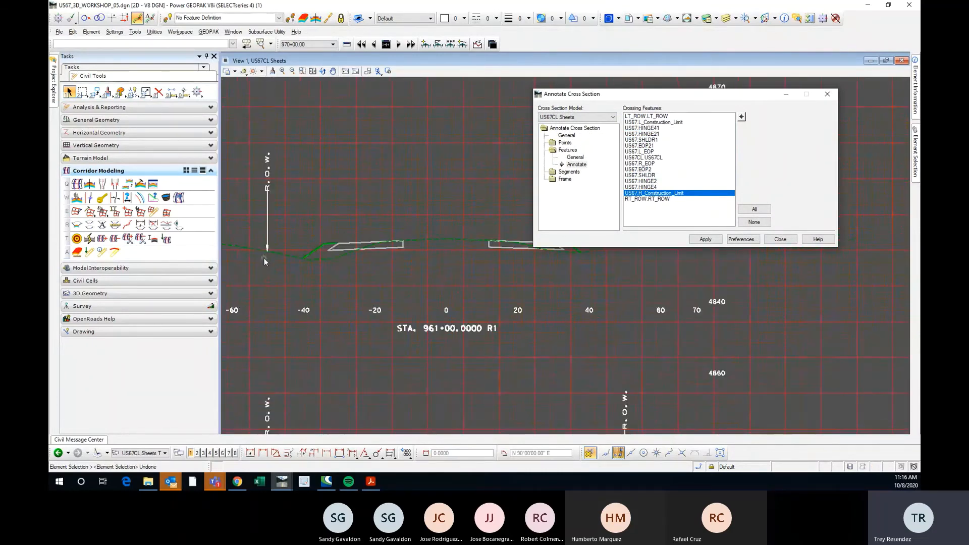
scroll(328, 250, "up", 2)
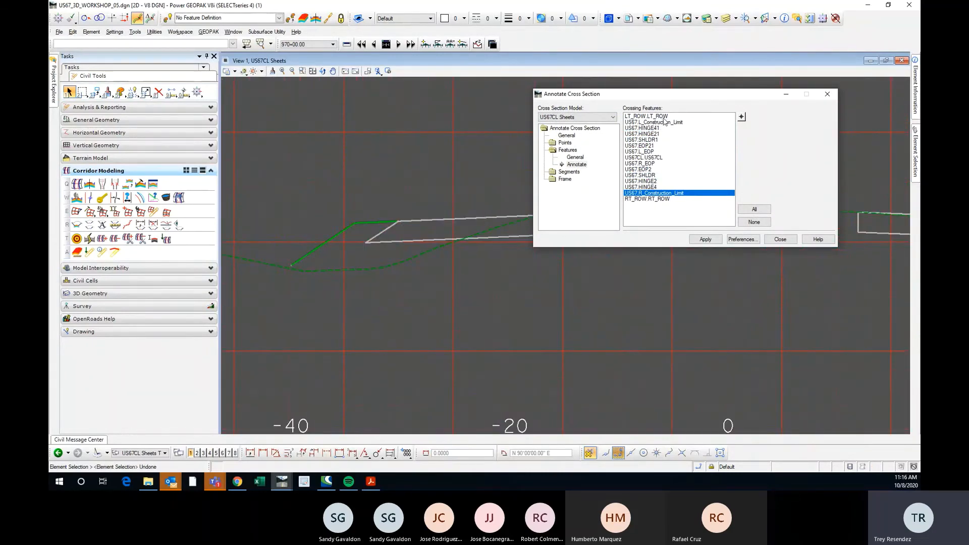
scroll(275, 240, "down", 2)
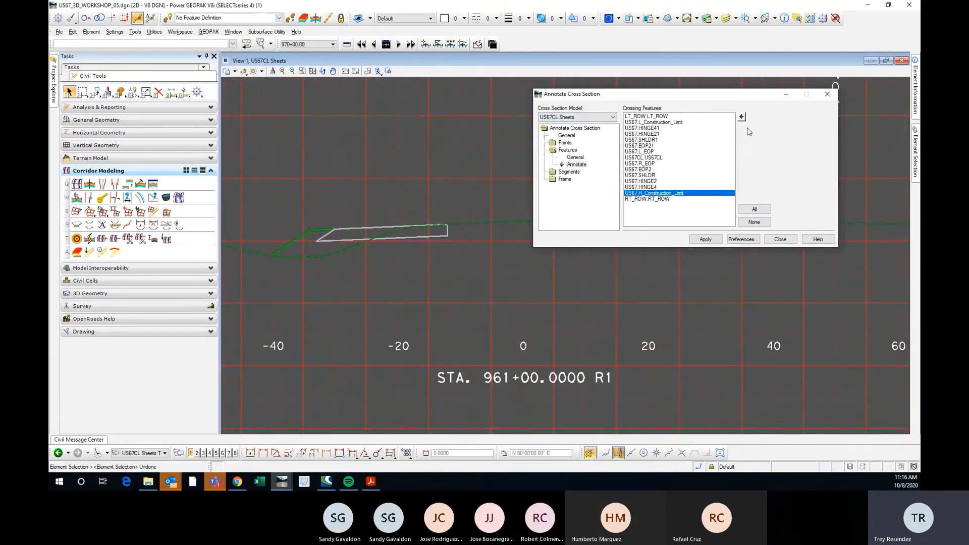
Make US67.HINGE41 the only selected crossing feature by picking its point graphically in the STA. 961+00 section.
left_click(740, 118)
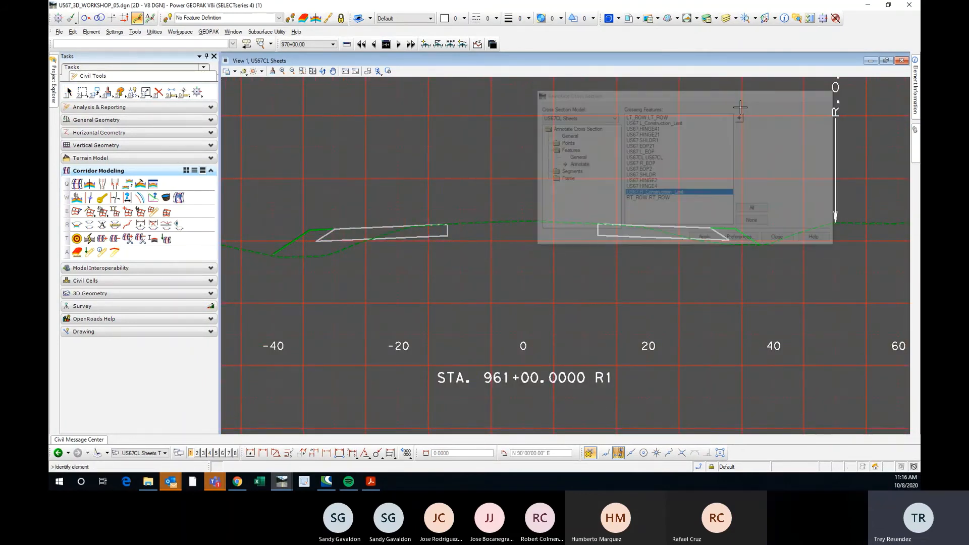
scroll(343, 230, "up", 4)
left_click(267, 229)
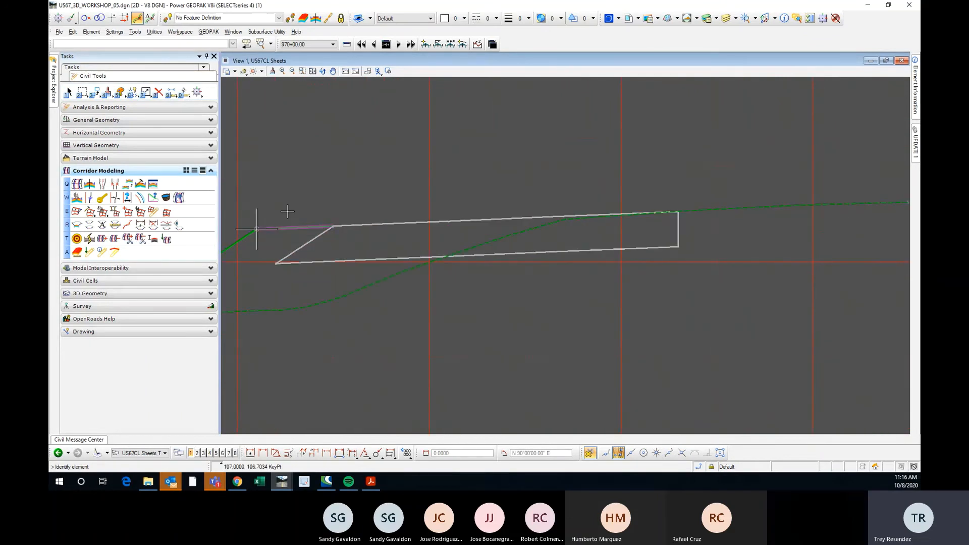
left_click(289, 198)
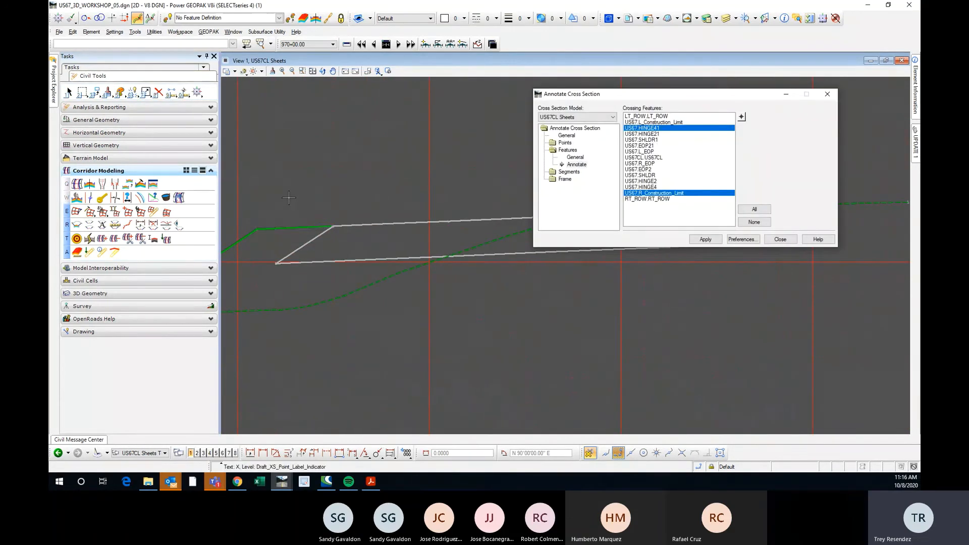
left_click(753, 222)
left_click(741, 117)
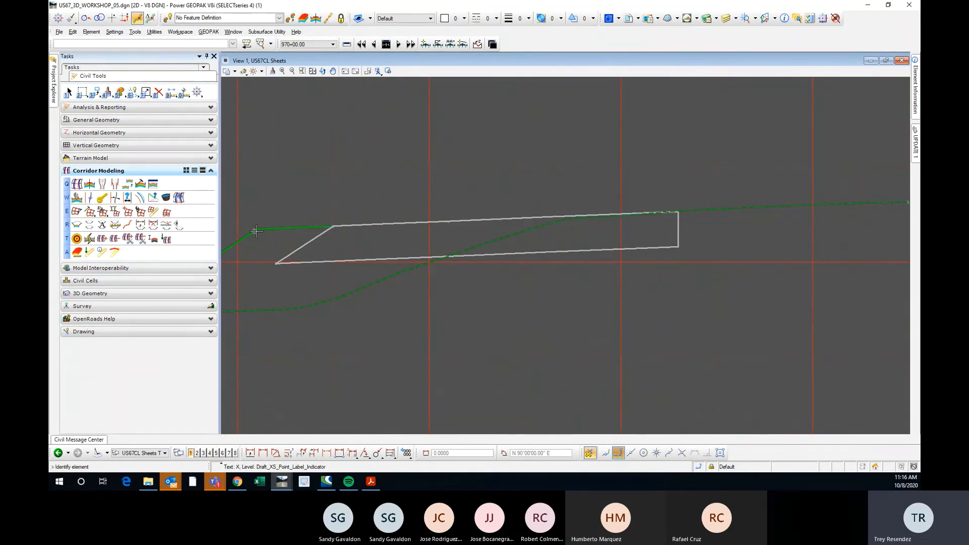
left_click(256, 231)
left_click(298, 203)
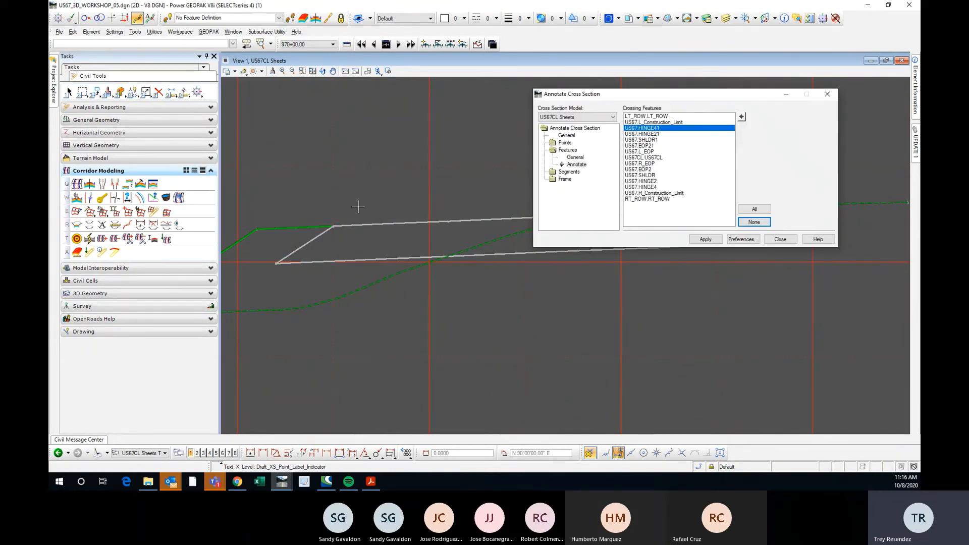
Pick SHLDR1, EOP21 and L_EOP in the STA. 961+00 section to add them to the selection, and annotate the cross sections.
scroll(358, 206, "down", 5)
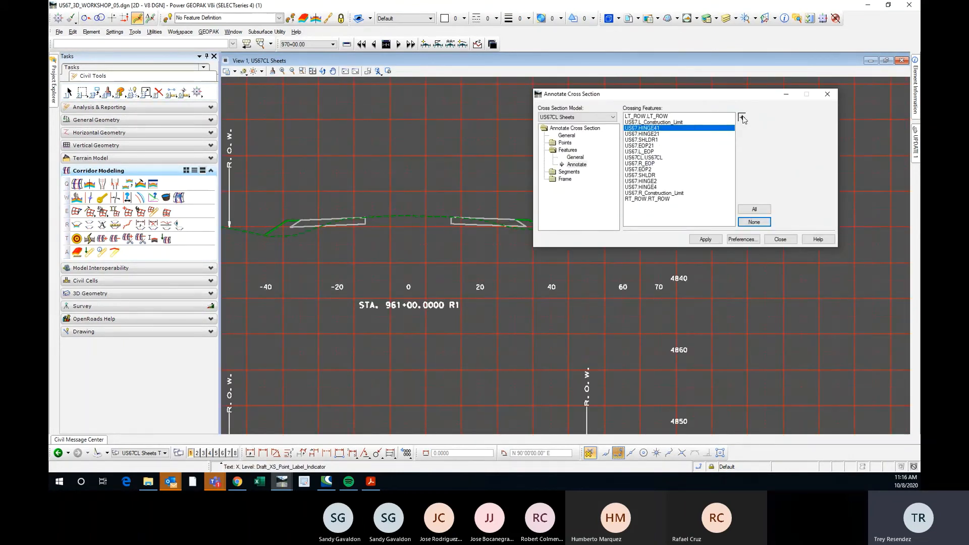
left_click(741, 117)
scroll(320, 214, "up", 4)
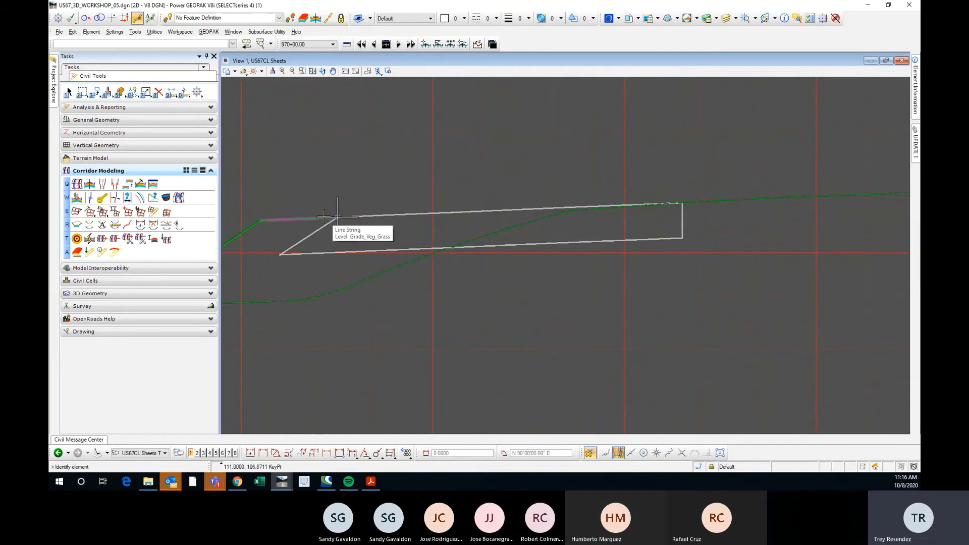
left_click(320, 217)
left_click(315, 205)
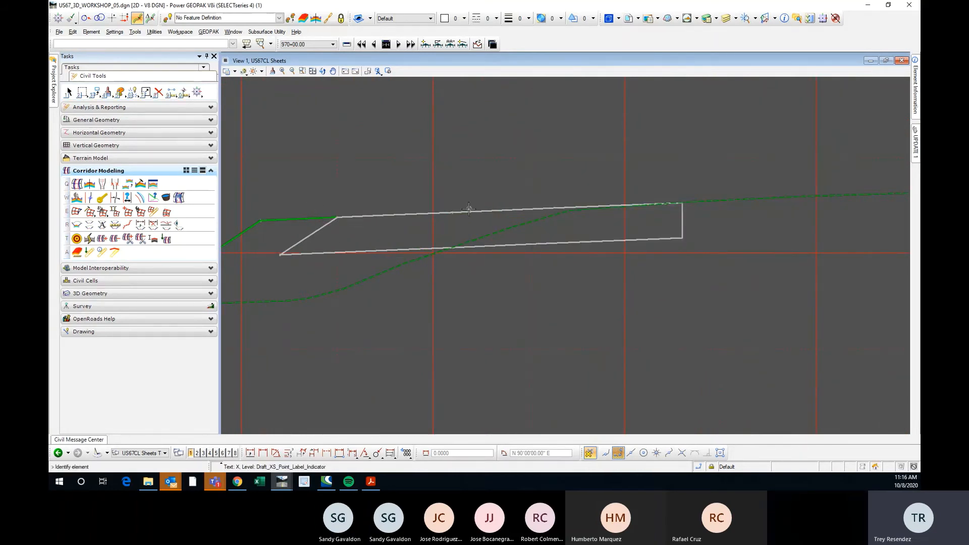
left_click(454, 214)
left_click(742, 117)
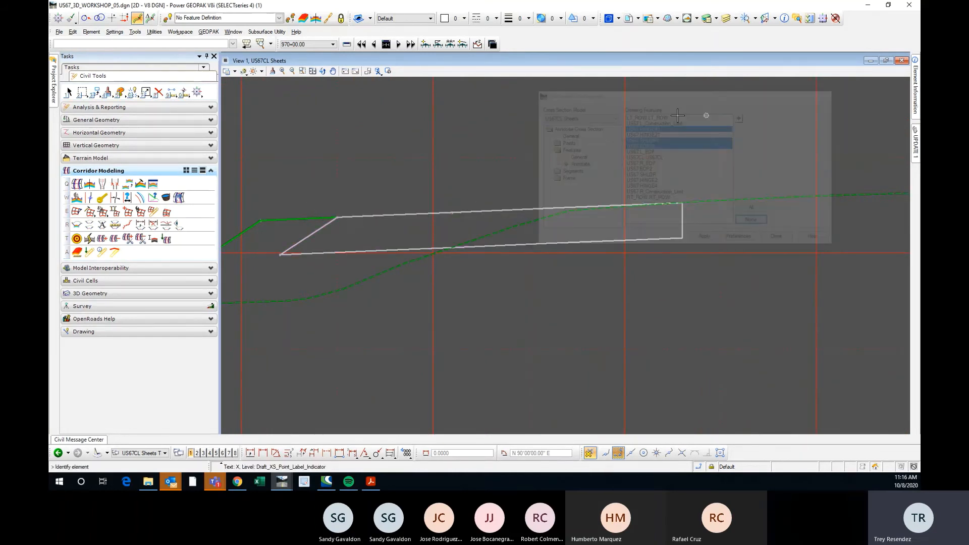
scroll(661, 199, "up", 3)
left_click(674, 191)
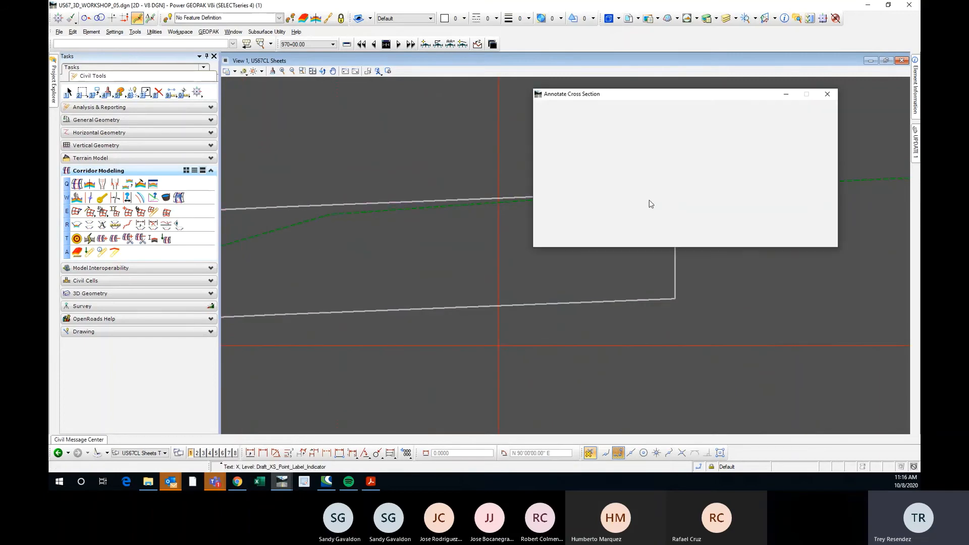
left_click(705, 239)
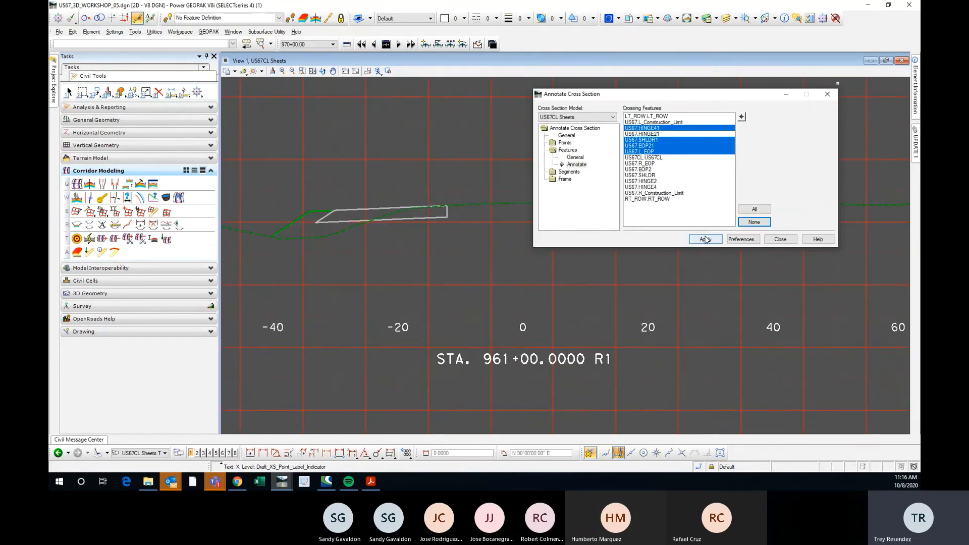
Examine the elevation and offset labels on the west-side features of the STA. 961+00 section and on the whole sheet.
scroll(365, 195, "down", 3)
scroll(336, 233, "up", 5)
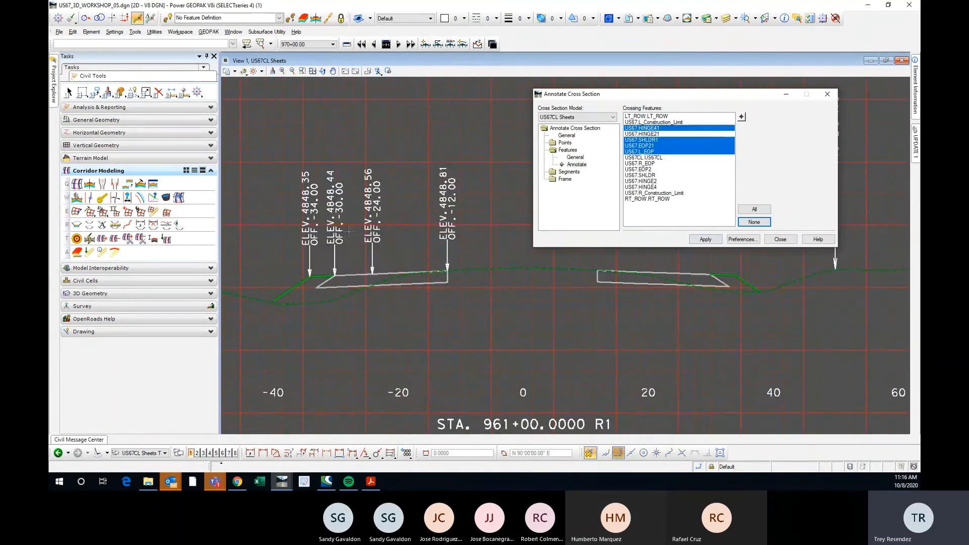
scroll(337, 232, "down", 3)
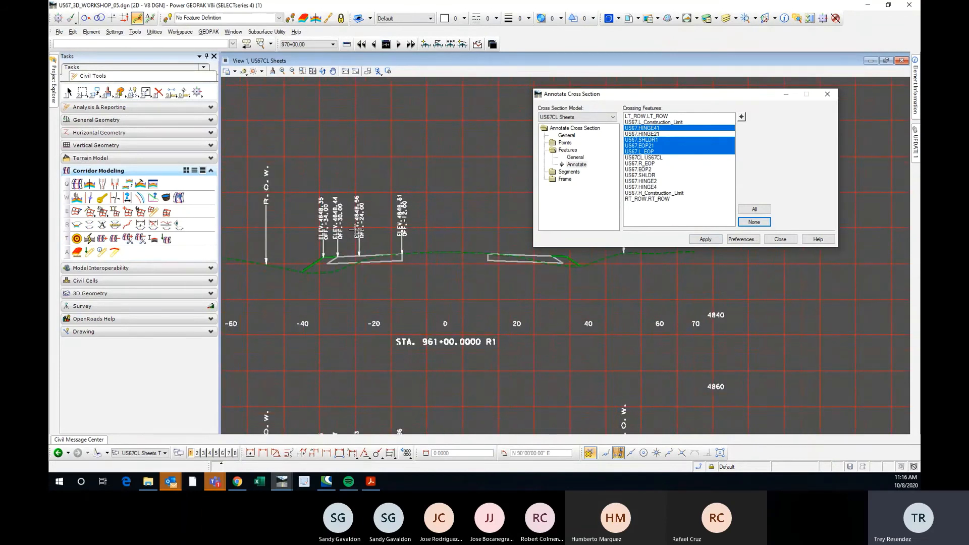
scroll(393, 227, "up", 3)
scroll(401, 225, "down", 4)
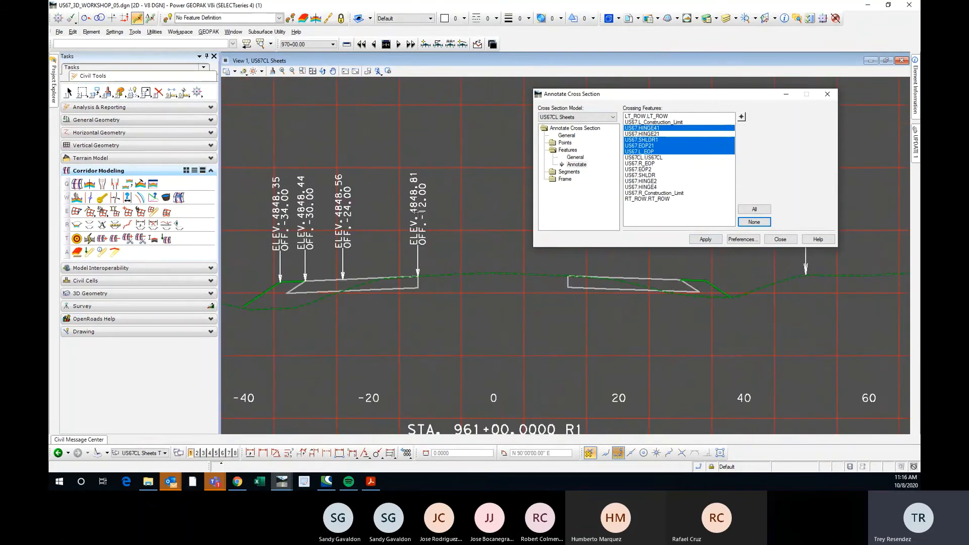
scroll(306, 235, "up", 3)
scroll(306, 235, "down", 2)
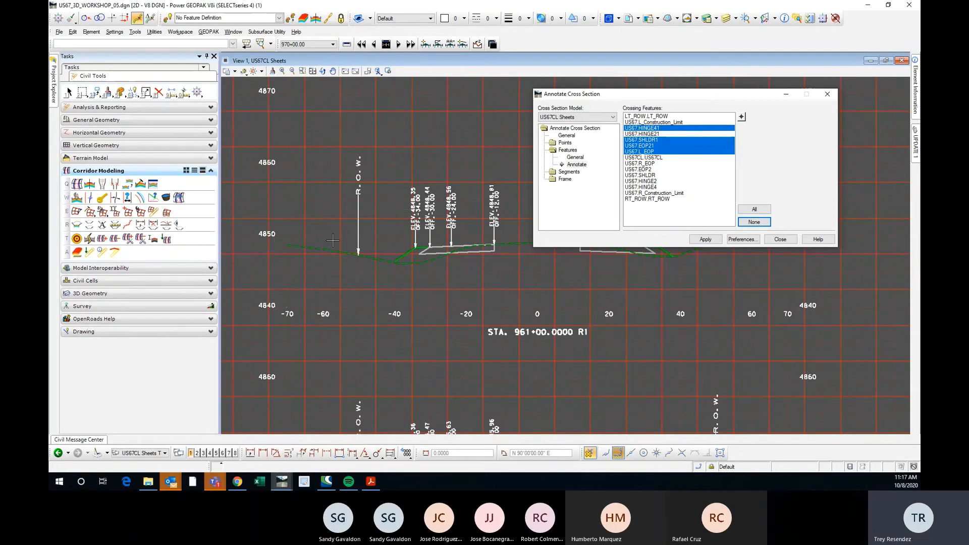
scroll(278, 235, "up", 2)
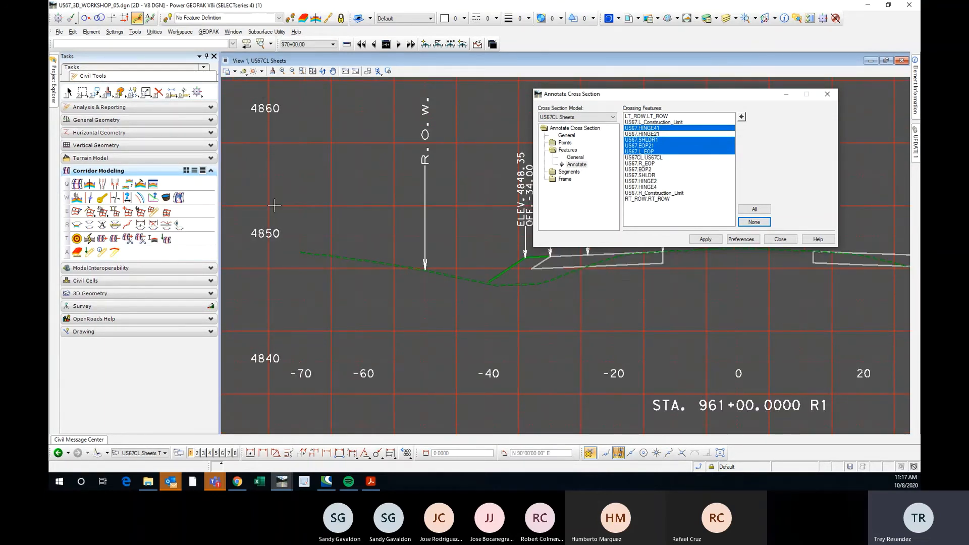
left_click_drag(621, 98, 709, 92)
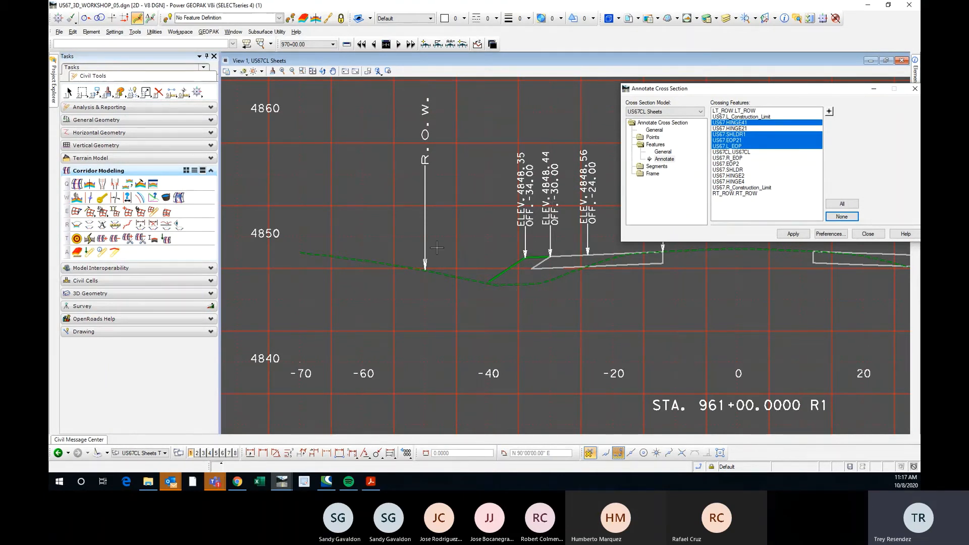
scroll(391, 233, "down", 5)
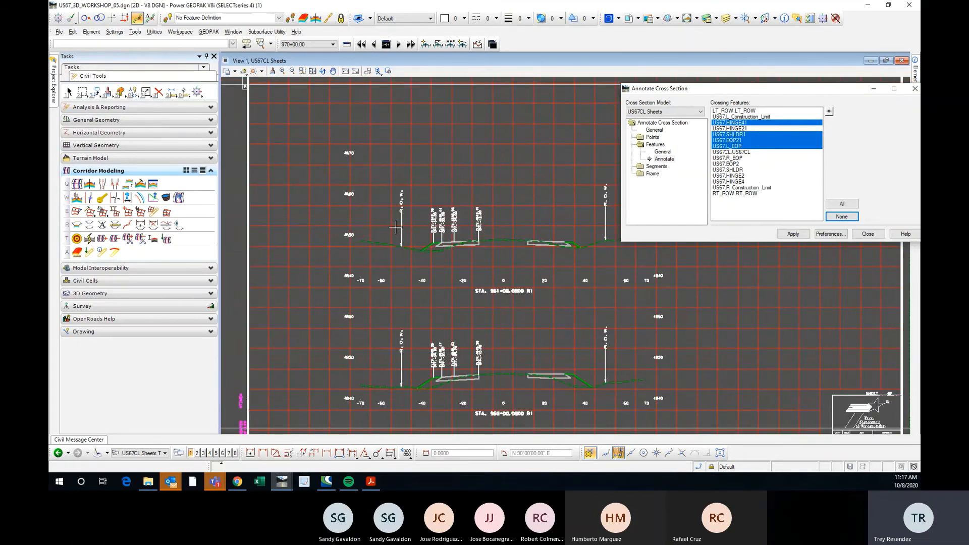
mouse_move(816, 95)
left_mouse_down()
mouse_move(775, 103)
mouse_move(825, 93)
mouse_move(777, 97)
left_mouse_up()
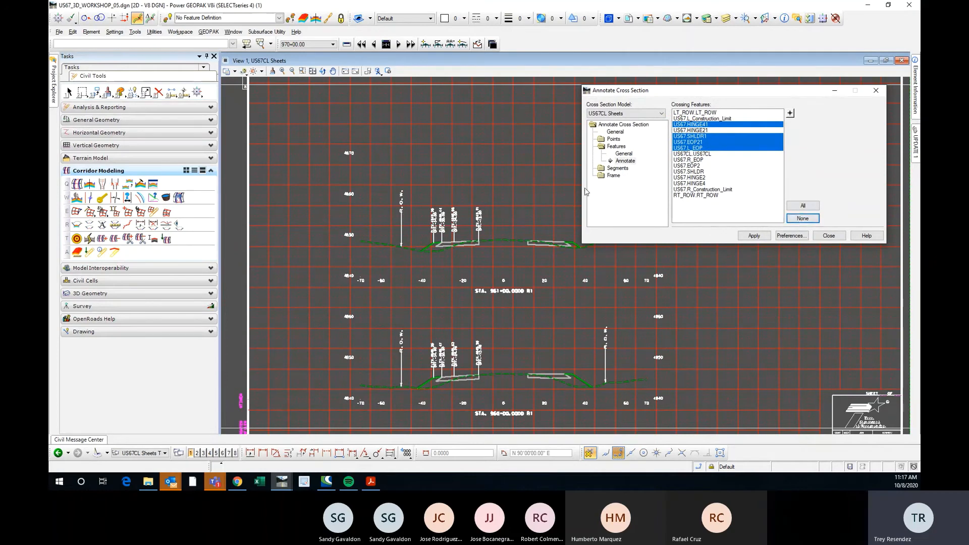
scroll(457, 174, "down", 2)
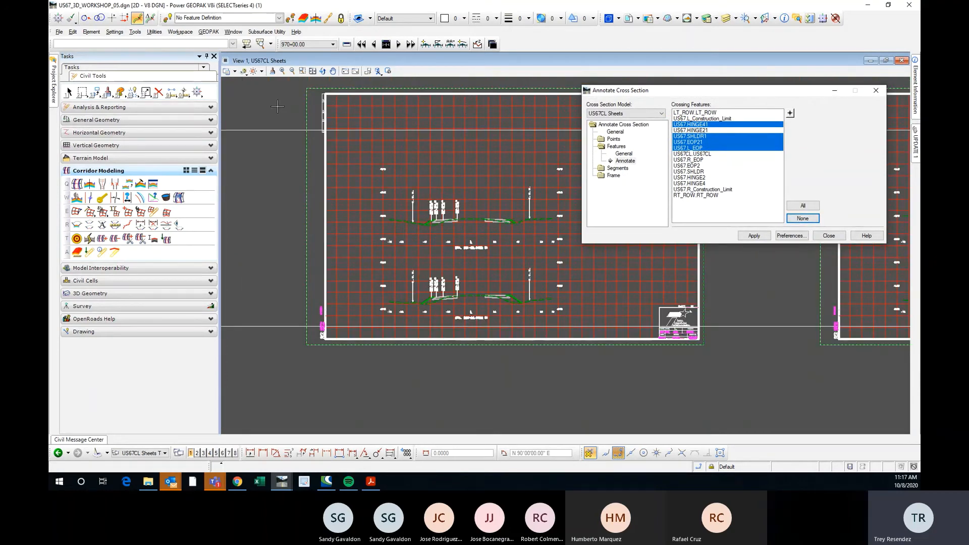
Undo the partial annotation and add L_Construction_Limit, US67CL, R_EOP, SHLDR, HINGE4 and R_Construction_Limit to the selected crossing features.
key("ctrl+z")
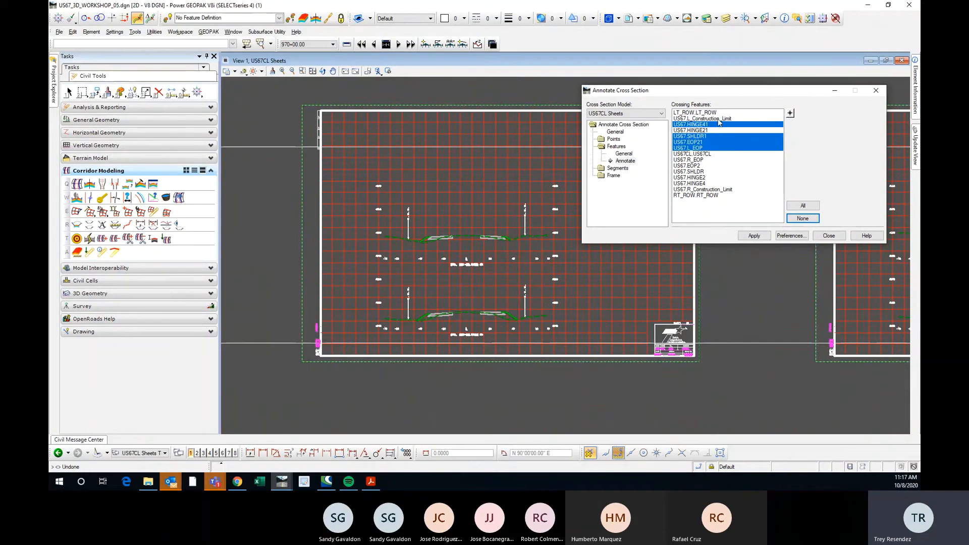
left_click(718, 118, "ctrl")
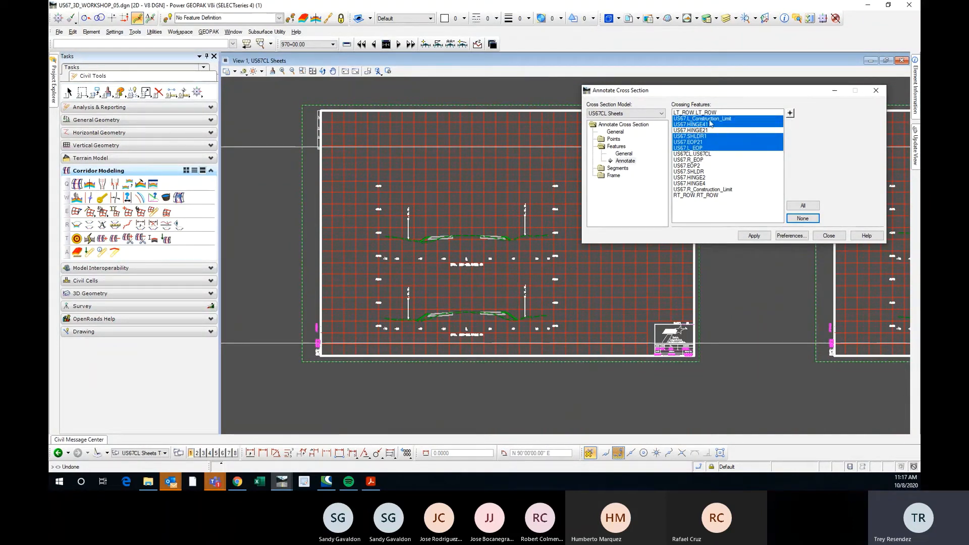
left_click(709, 154, "ctrl")
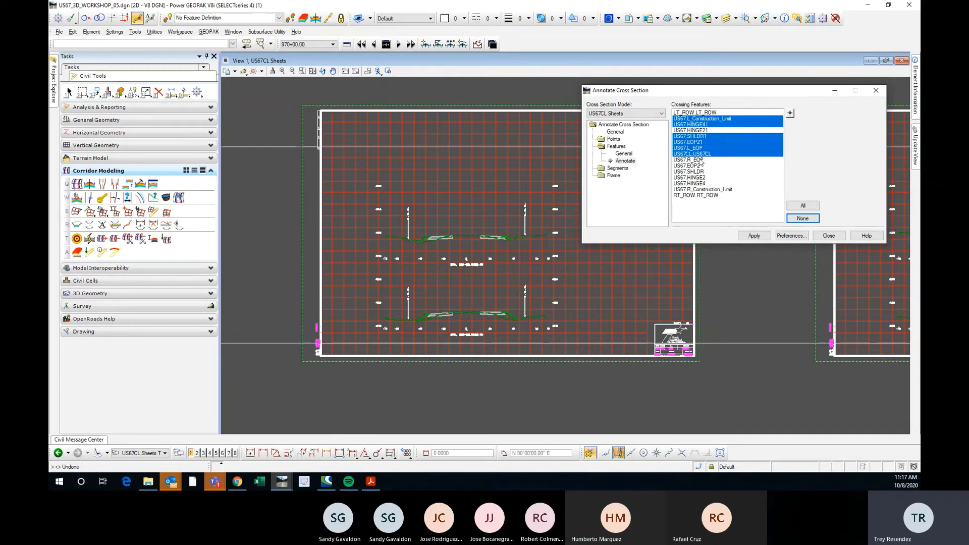
left_click(704, 160, "ctrl")
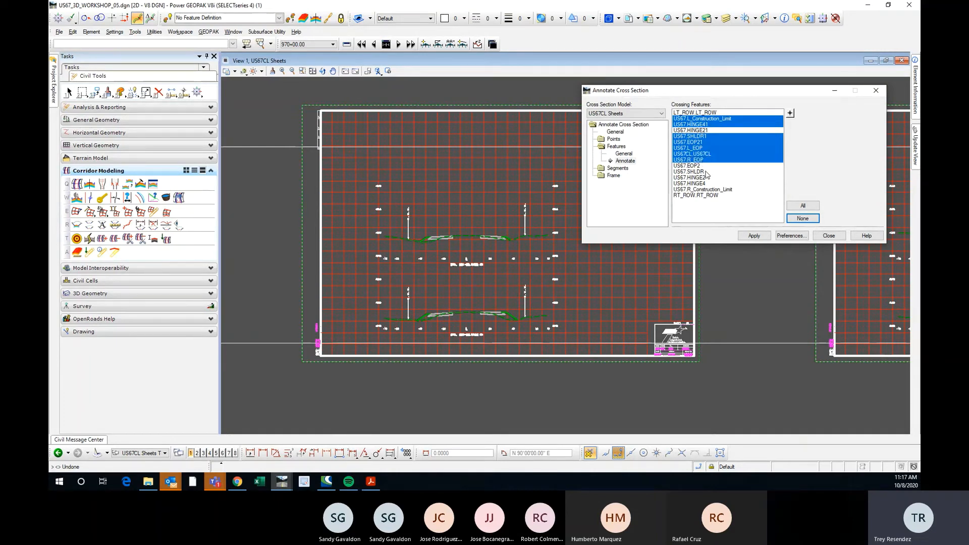
left_click(705, 172, "ctrl")
left_click(705, 184, "ctrl")
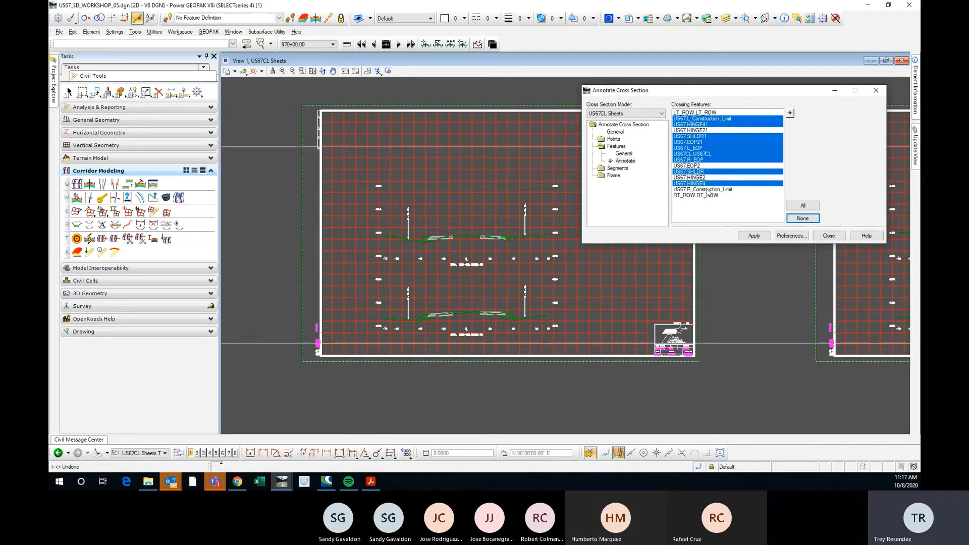
left_click(709, 189, "ctrl")
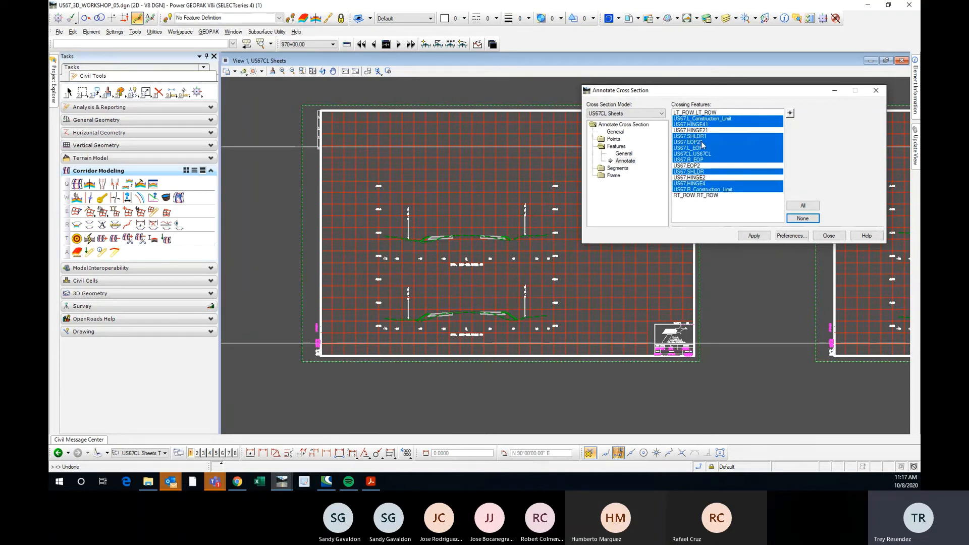
Annotate the cross sections at all selected crossing features and check the labels at STA. 961+00.
scroll(454, 234, "up", 2)
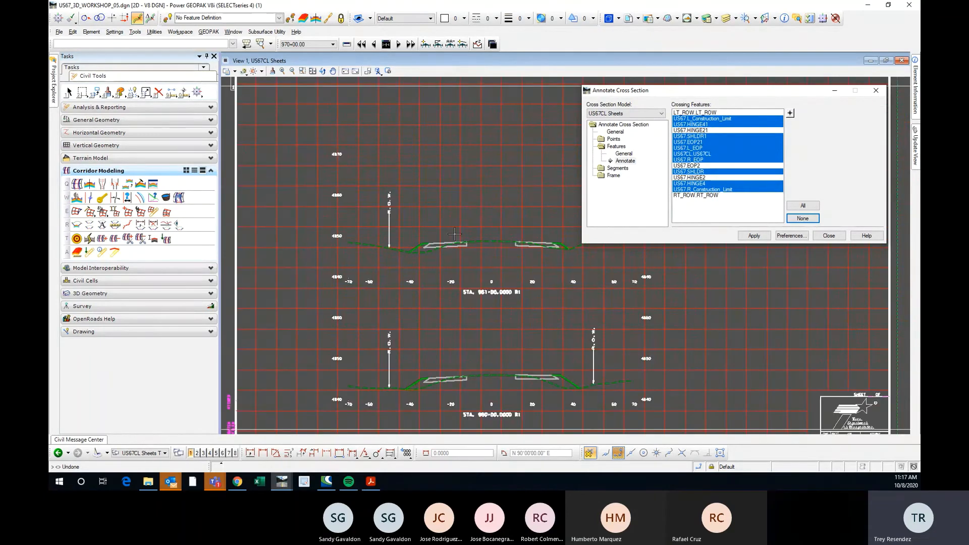
scroll(454, 234, "down", 2)
left_click(754, 236)
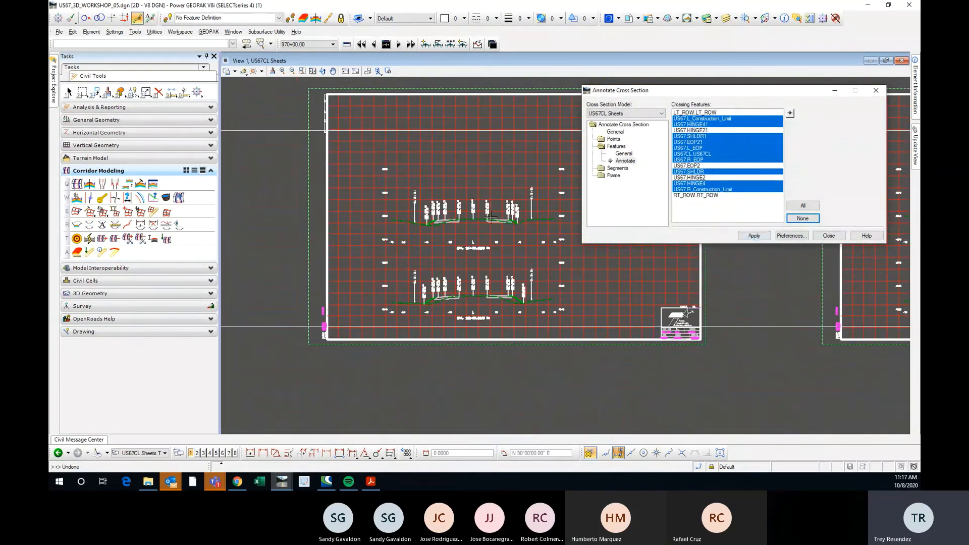
scroll(490, 218, "up", 2)
scroll(386, 226, "down", 1)
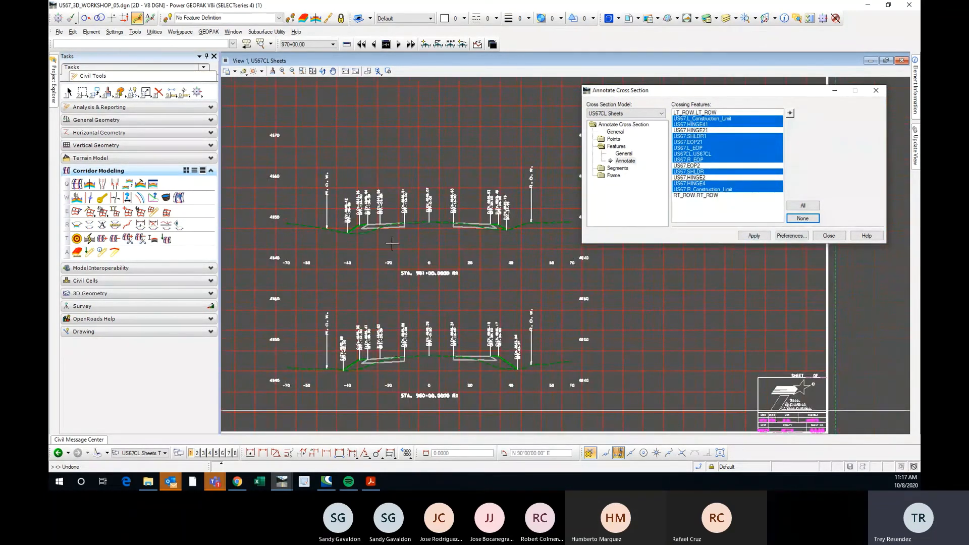
scroll(399, 201, "up", 2)
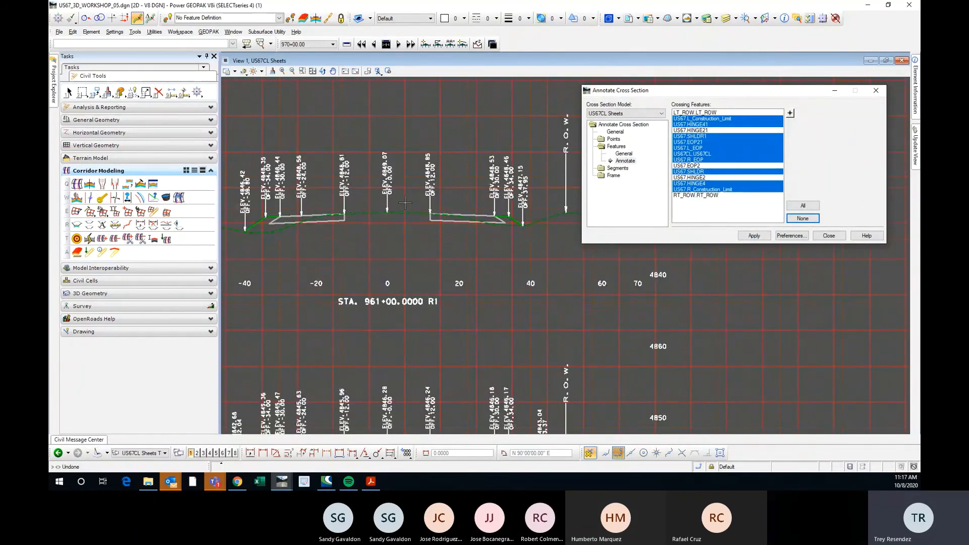
Load the Omega XS Slope 20 annotation preference.
scroll(405, 202, "down", 2)
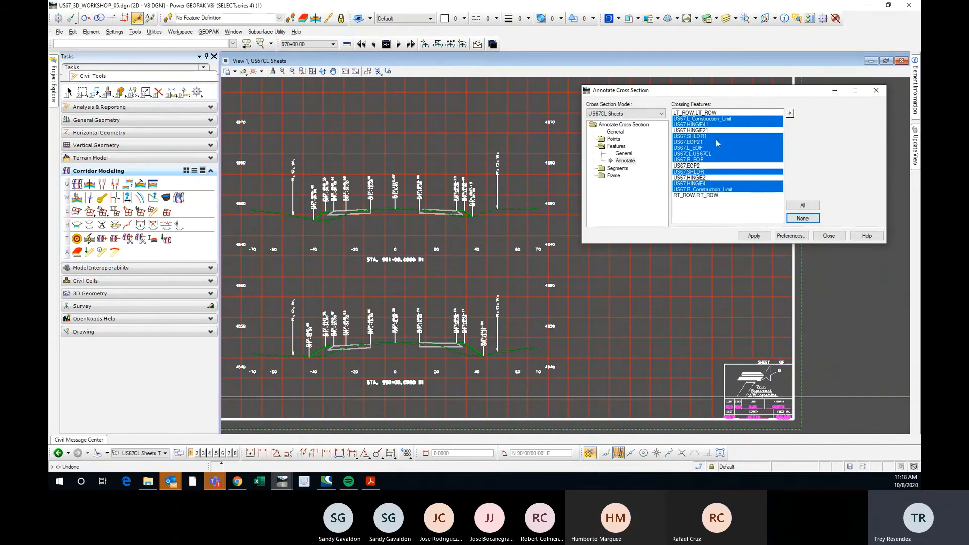
left_click_drag(694, 96, 694, 89)
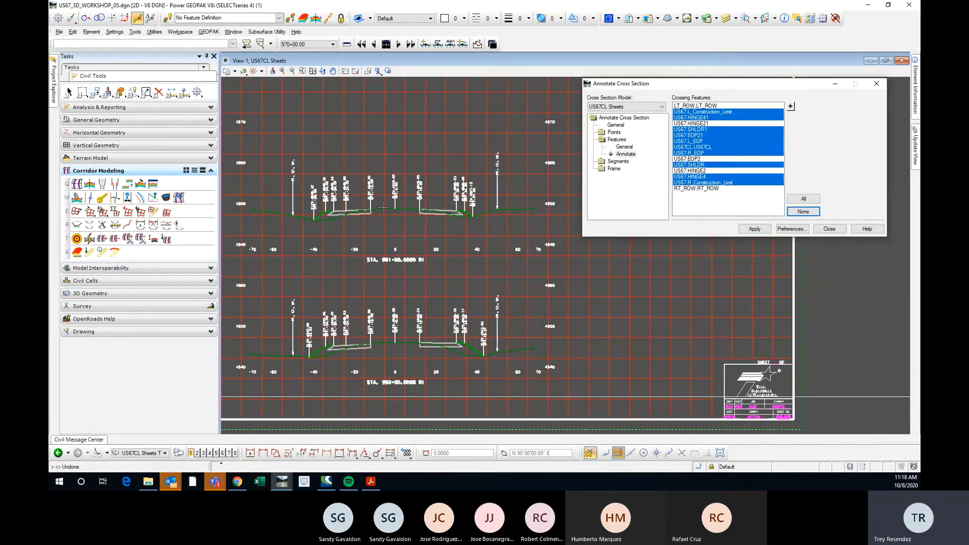
scroll(371, 203, "up", 2)
scroll(372, 203, "down", 3)
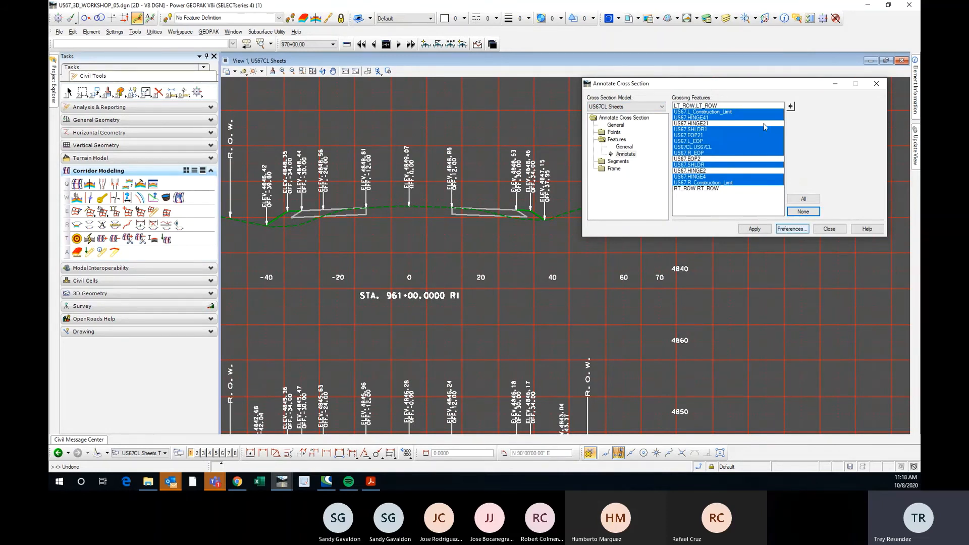
left_click(791, 229)
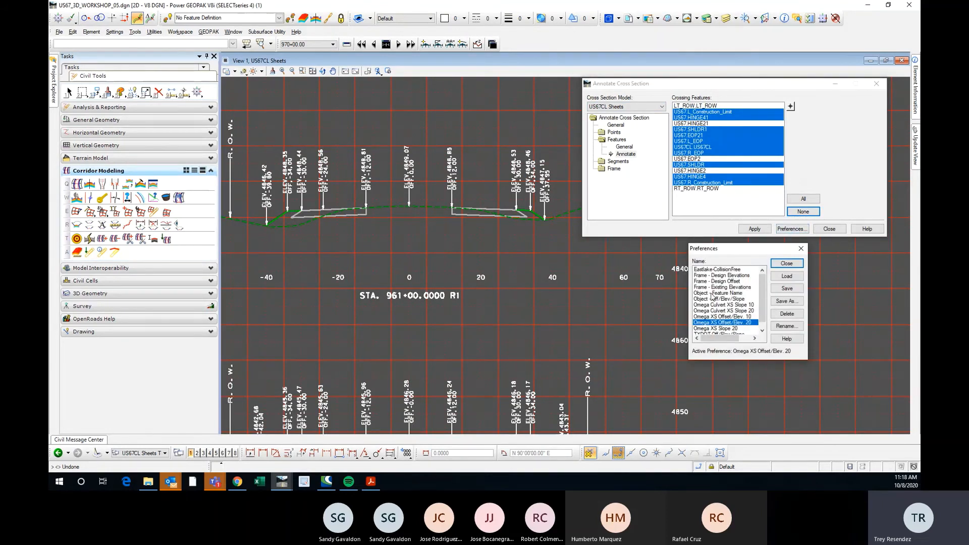
scroll(764, 315, "down", 1)
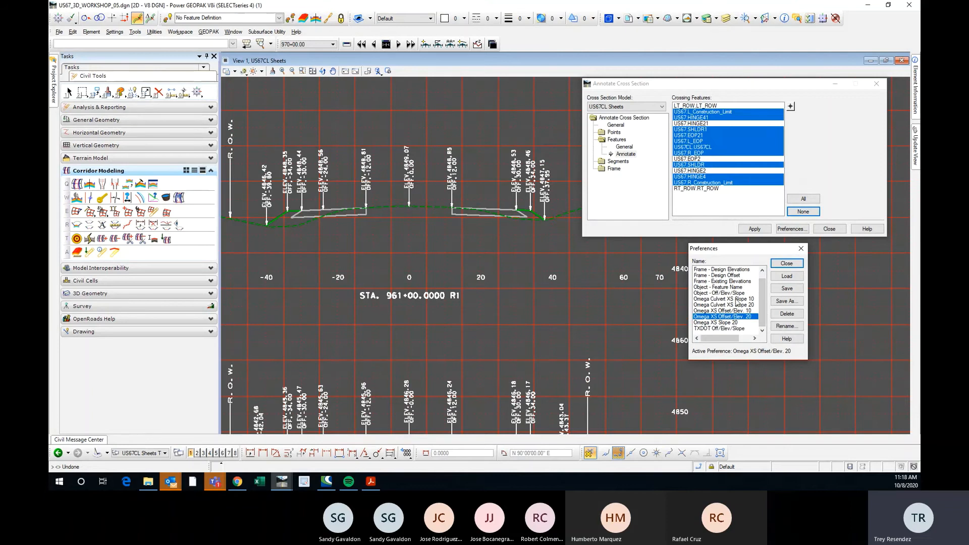
left_click(736, 324)
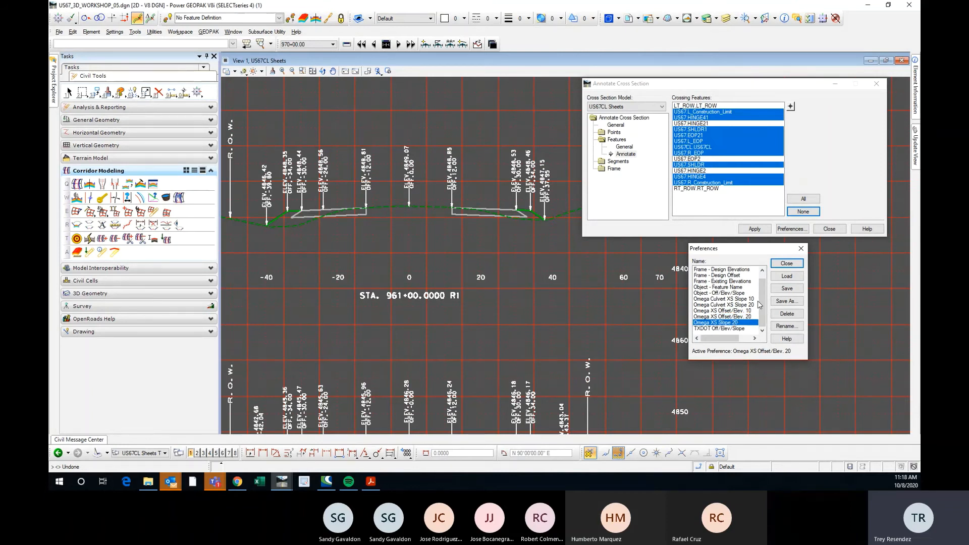
left_click(785, 278)
left_click(801, 248)
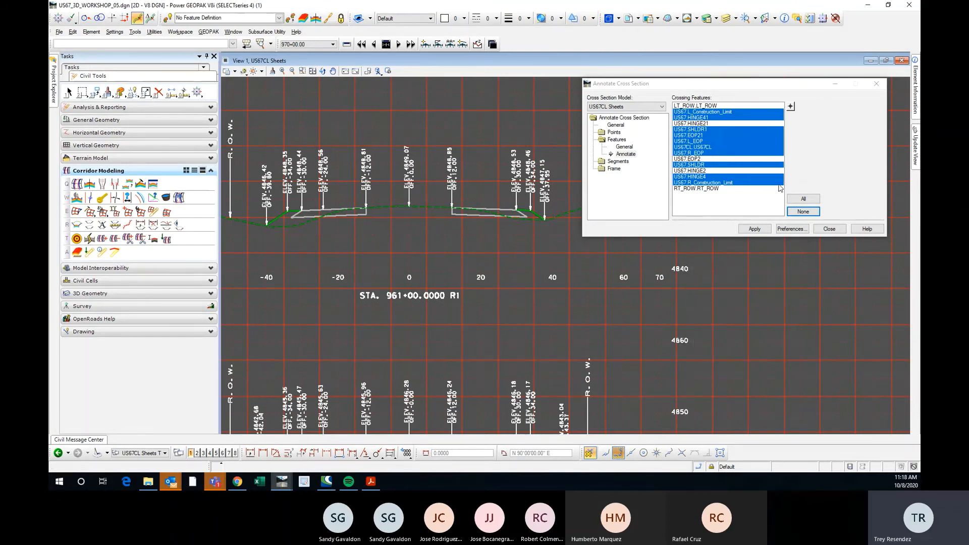
Compare the segment and feature annotation settings, and examine the side slope and pavement segments in the STA. 961+00 section.
left_click(624, 161)
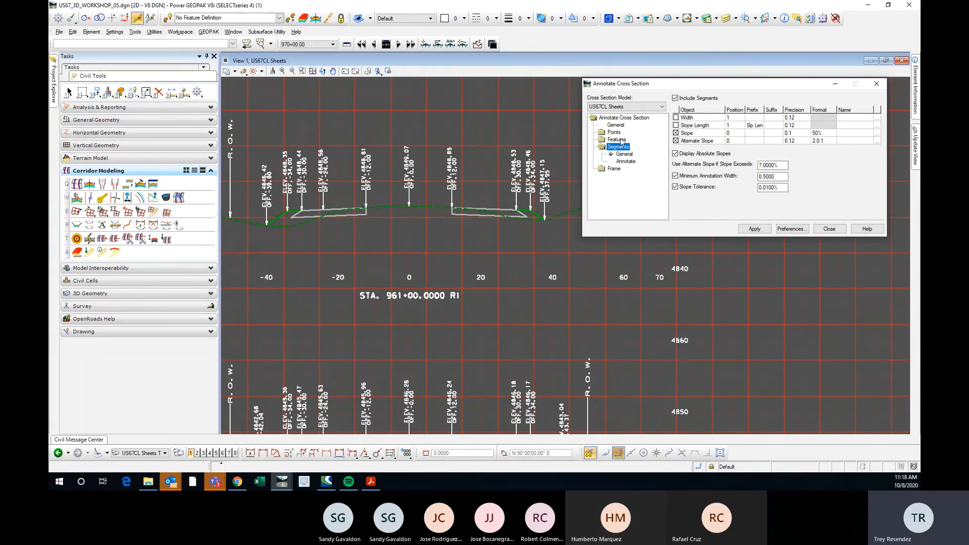
left_click(609, 140)
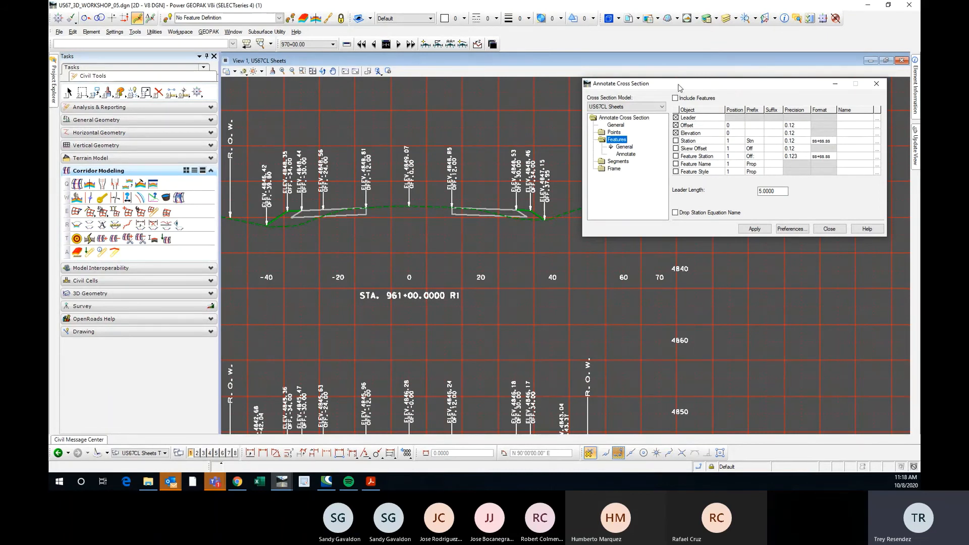
left_click(617, 162)
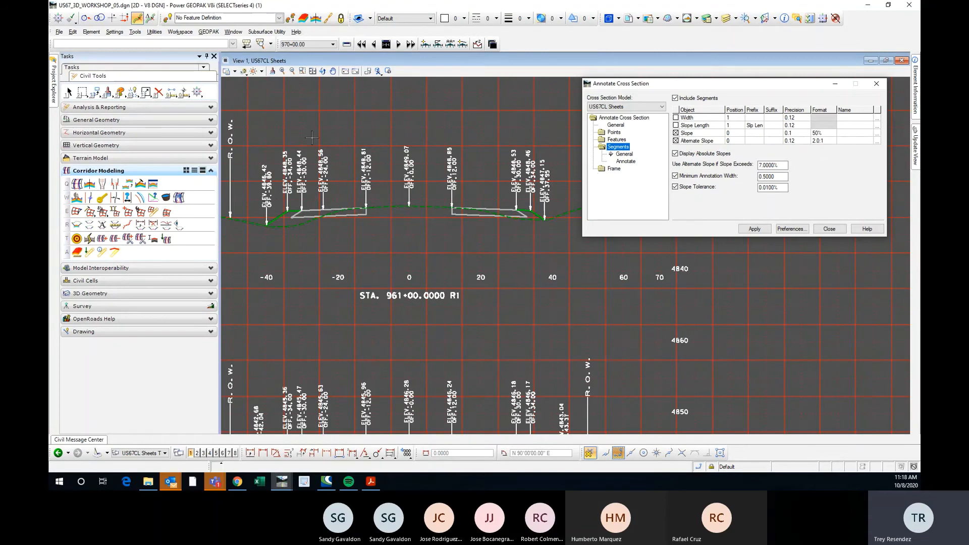
scroll(270, 222, "up", 5)
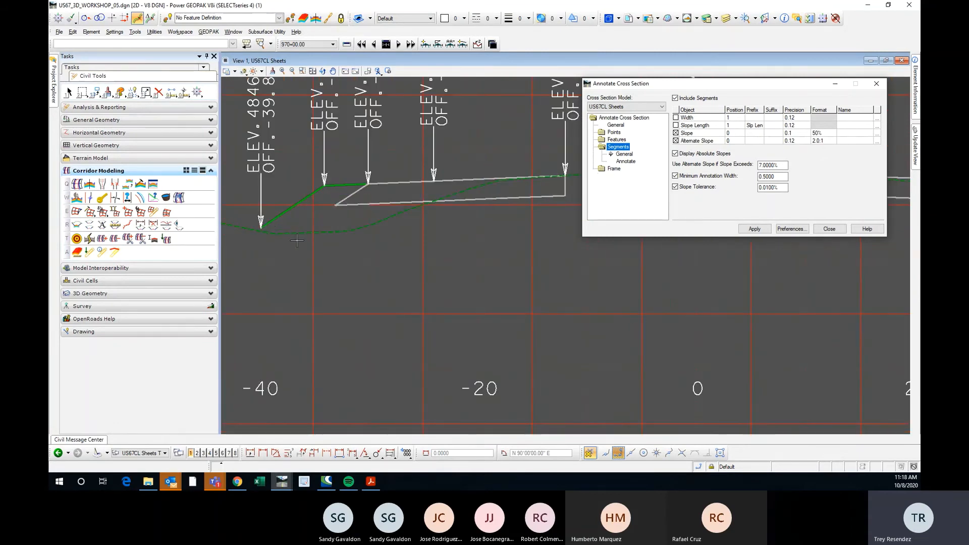
scroll(297, 241, "down", 2)
scroll(304, 223, "up", 1)
scroll(339, 250, "down", 1)
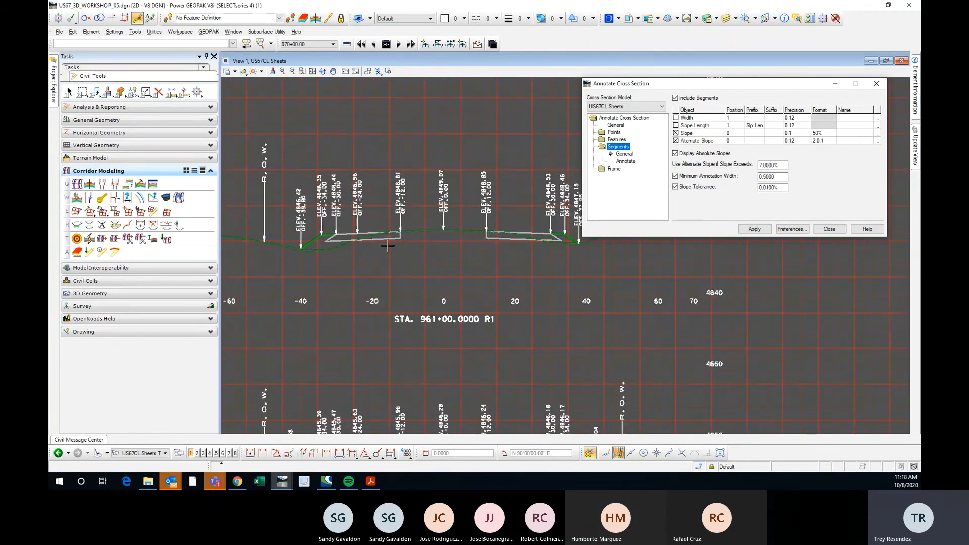
scroll(447, 199, "up", 2)
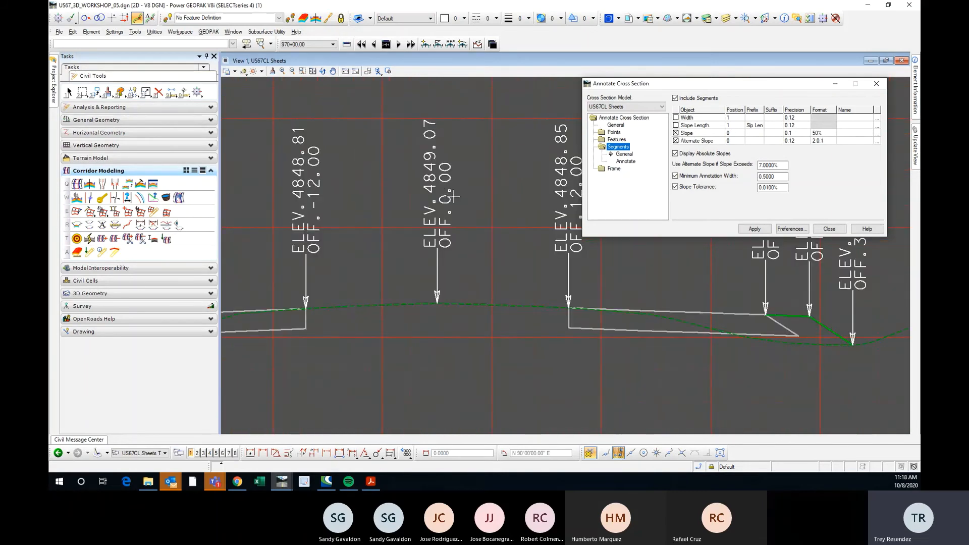
scroll(470, 199, "down", 2)
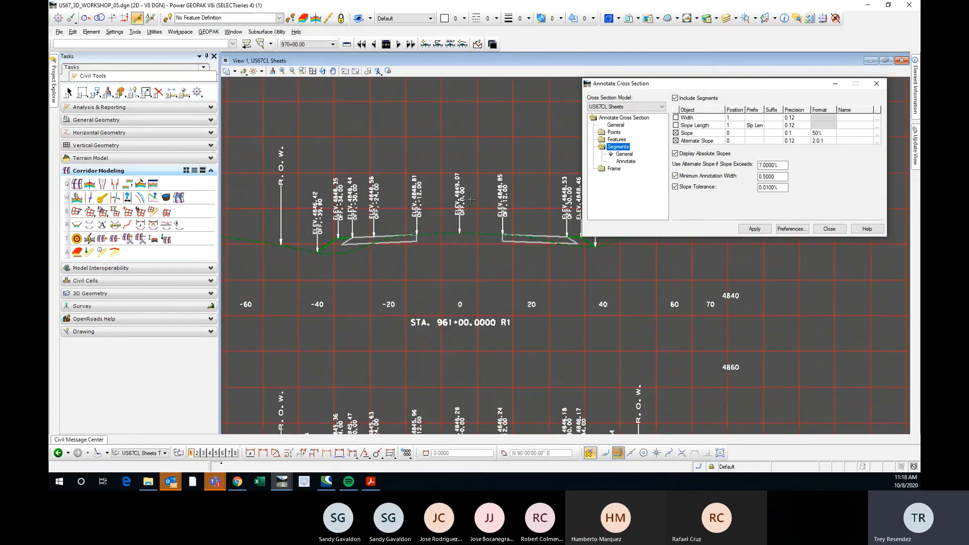
scroll(328, 204, "up", 1)
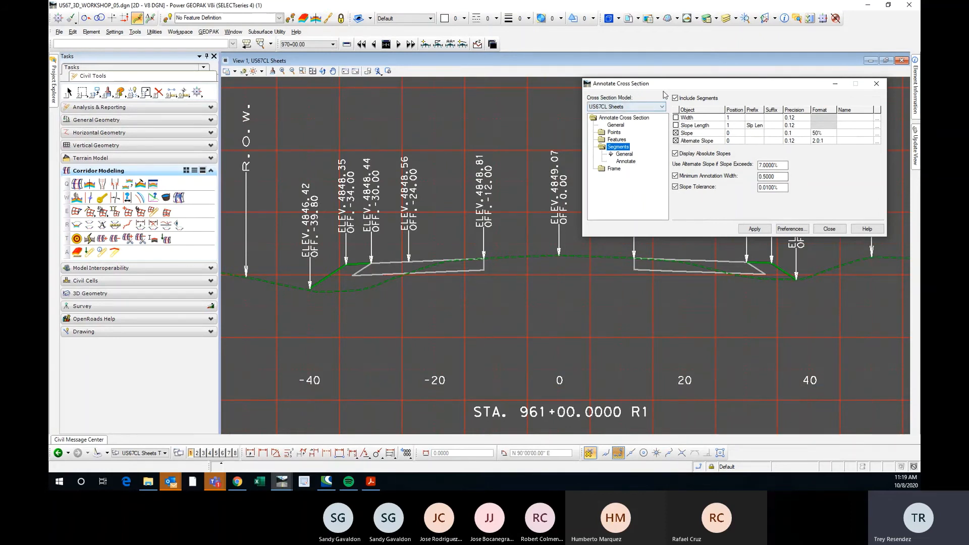
Review the text symbology of the Slope segment label, including its text size, rotation and offsets, and accept it.
left_click_drag(678, 84, 665, 95)
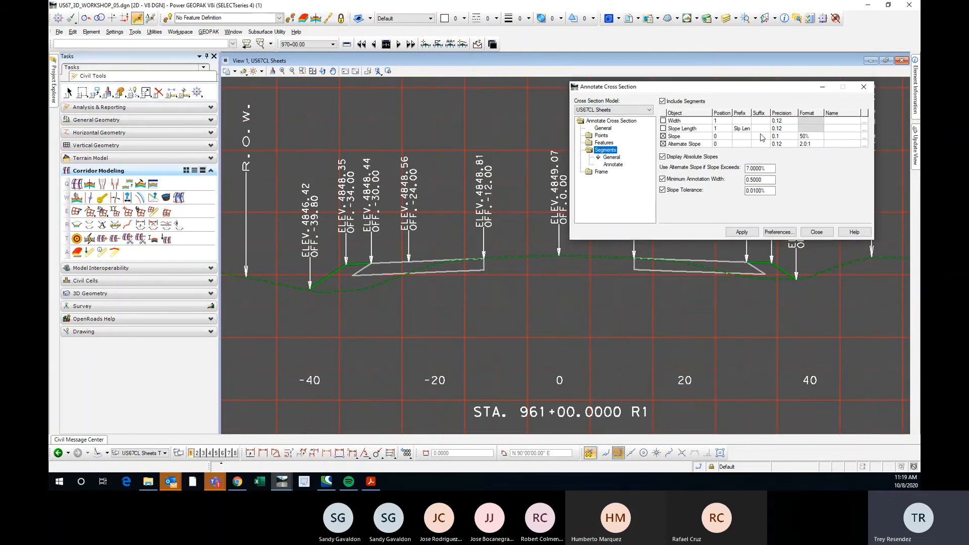
left_click(689, 138)
left_click(788, 137)
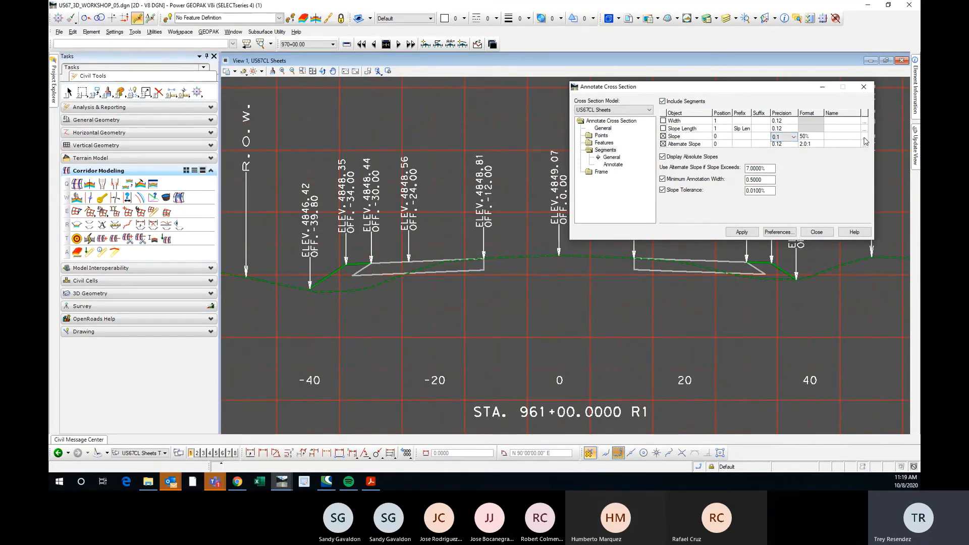
left_click(864, 137)
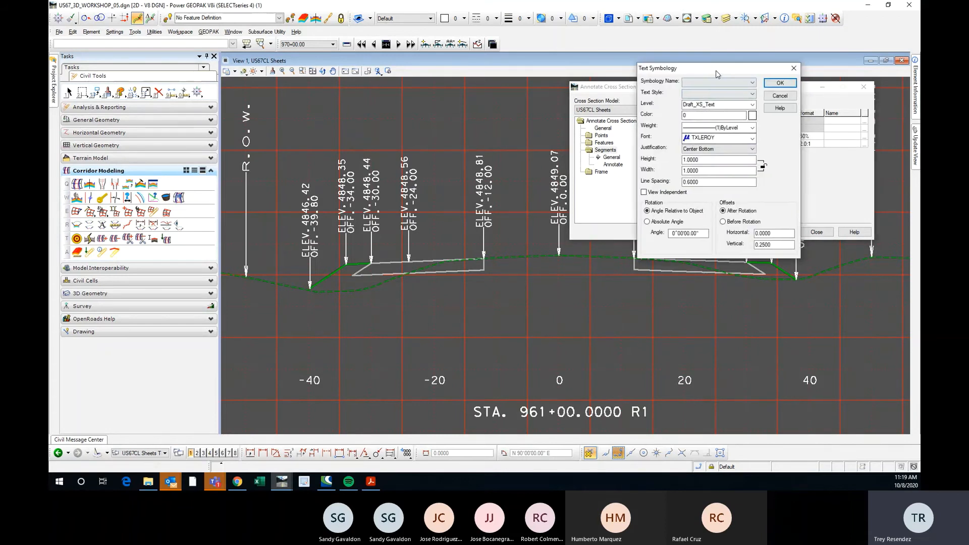
left_click_drag(717, 74, 692, 93)
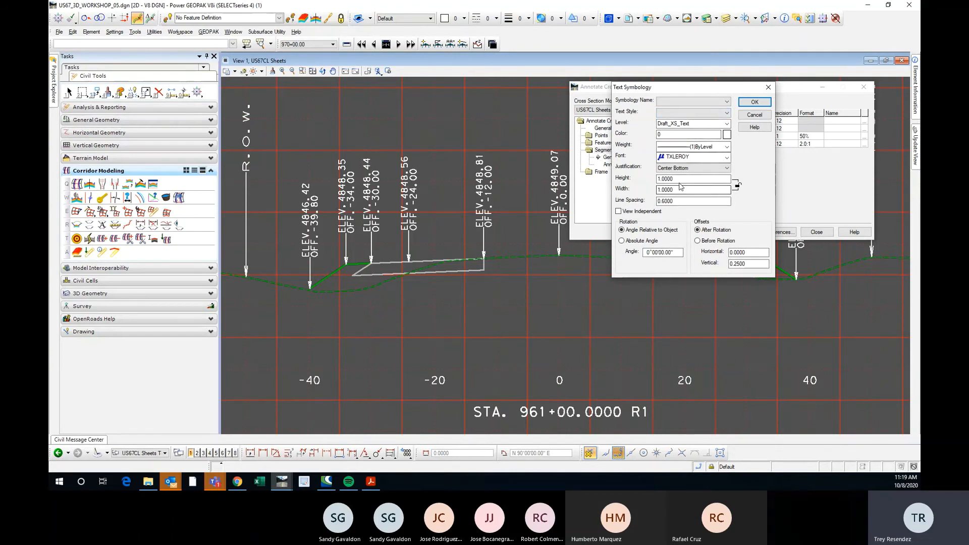
double_click(748, 252)
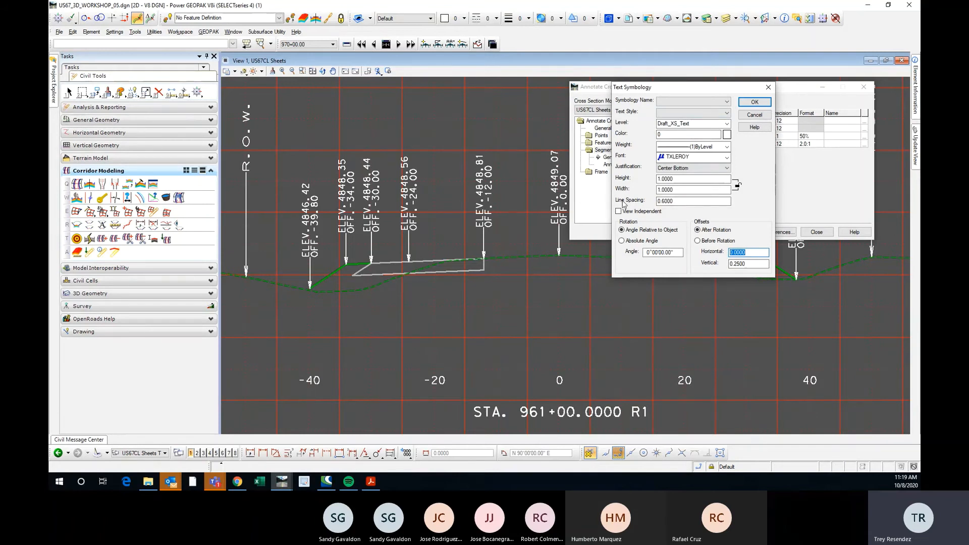
left_click(755, 102)
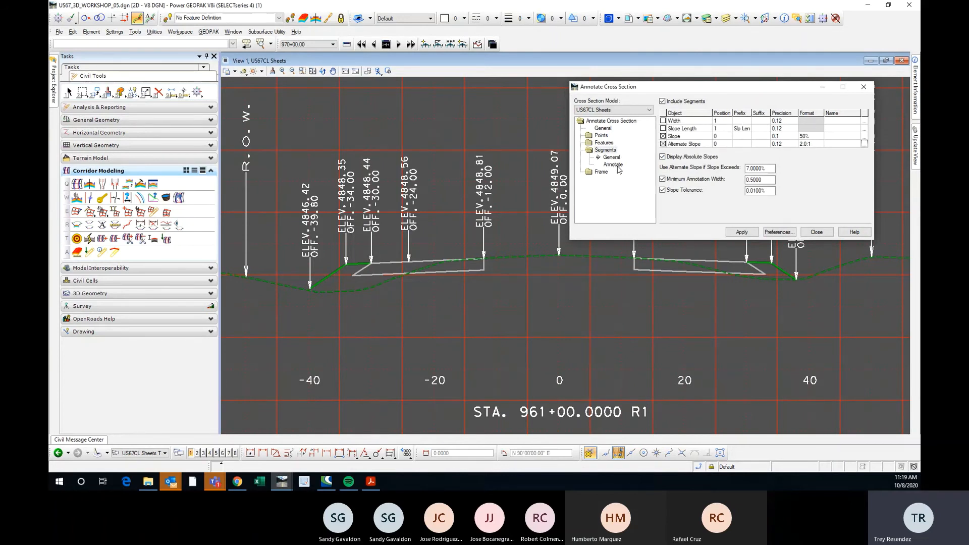
Pick L_Construction_Limit and HINGE41 in the STA. 961+00 section as segment features, and annotate the slope between them.
left_click(614, 165)
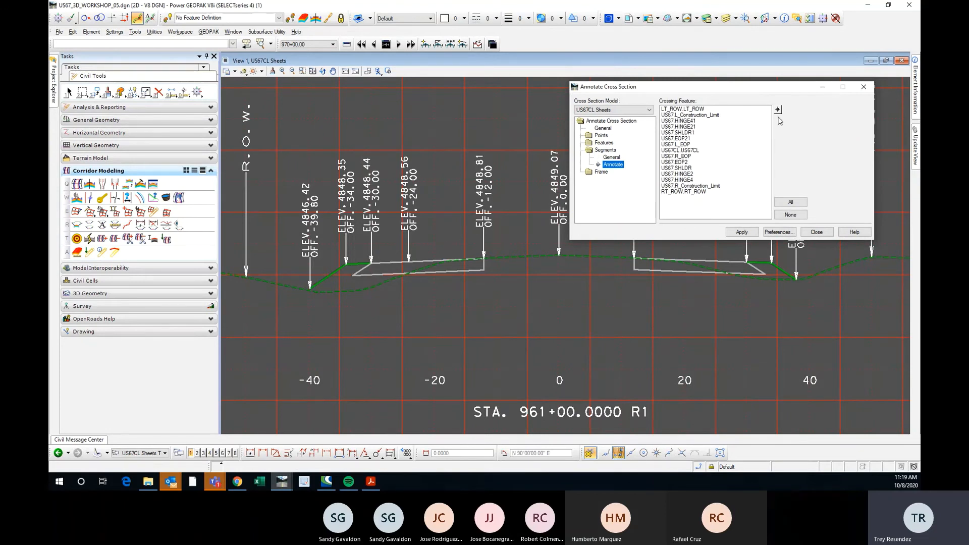
left_click(777, 111)
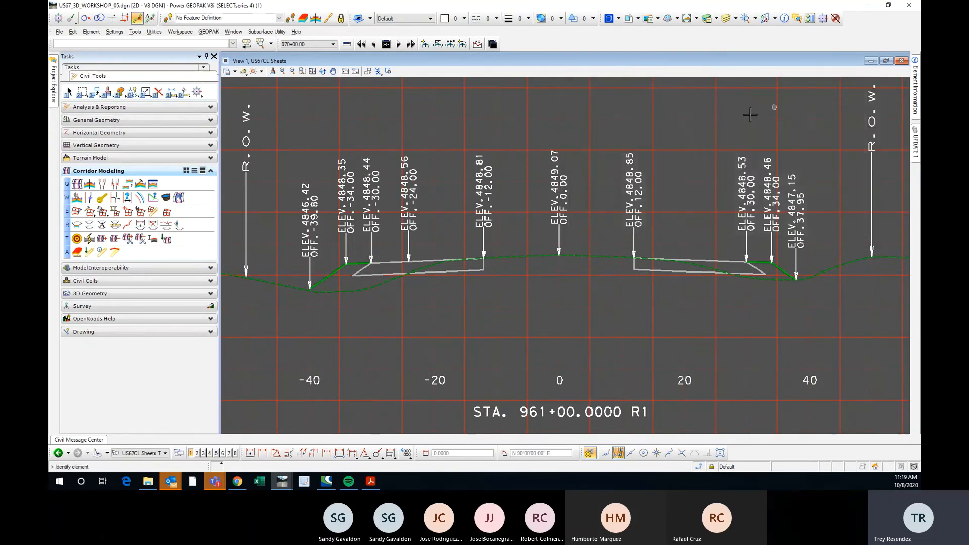
left_click(310, 286)
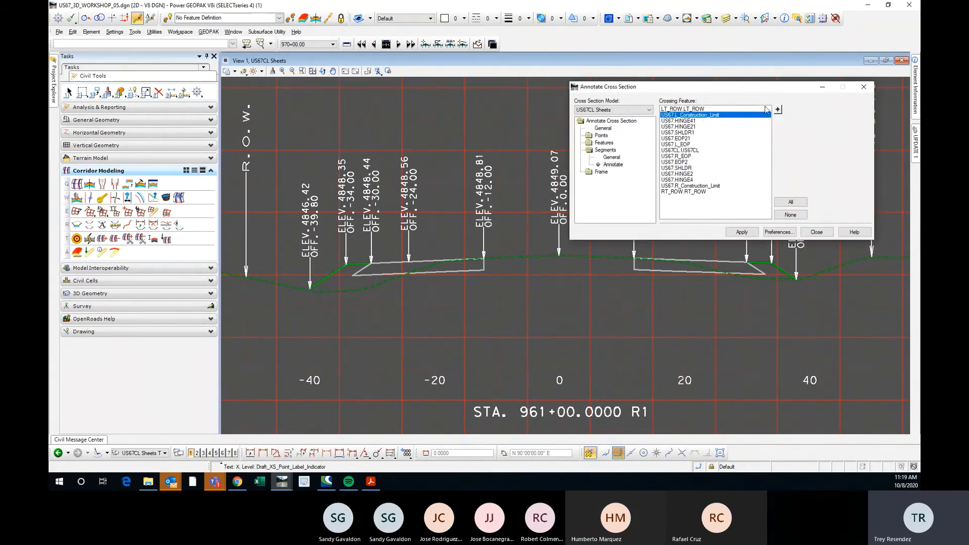
left_click(778, 109)
scroll(339, 270, "up", 4)
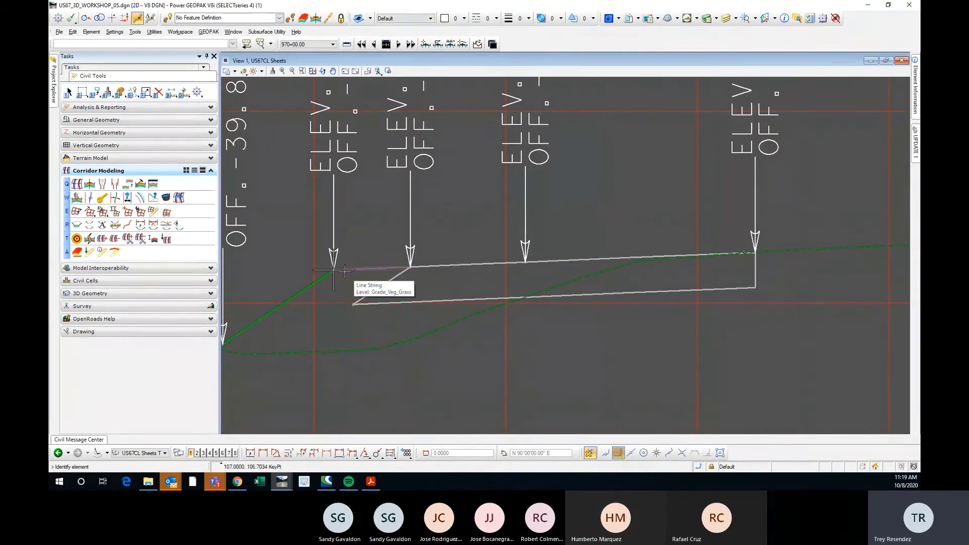
left_click(344, 271)
scroll(346, 241, "down", 4)
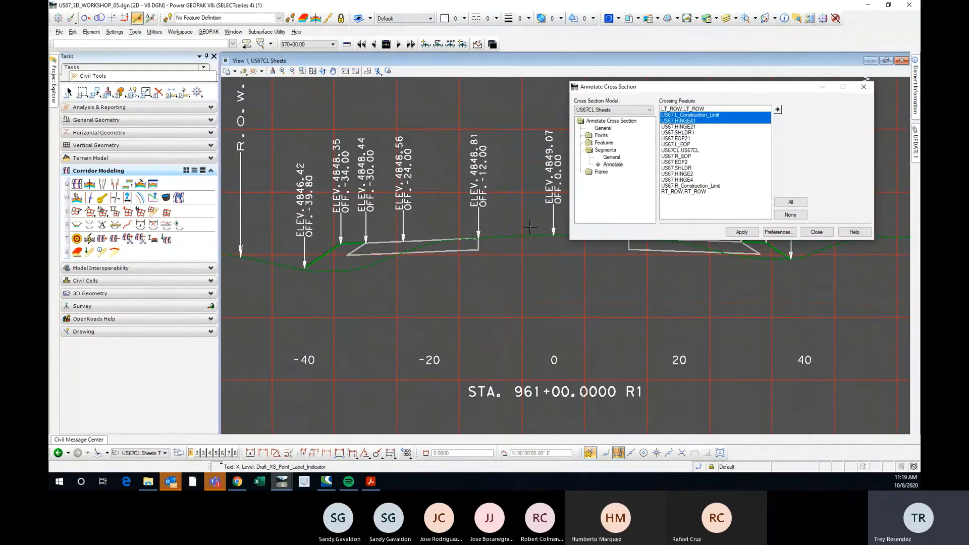
left_click(742, 232)
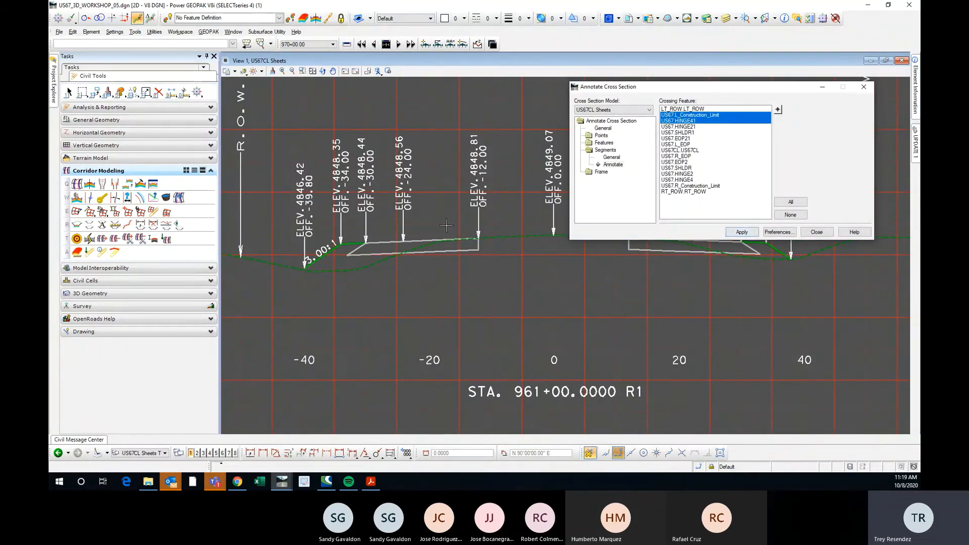
Examine the west-side slope labels between the construction limit and the hinge at STA. 961+00 and STA. 960+00.
scroll(322, 248, "up", 4)
scroll(322, 244, "down", 4)
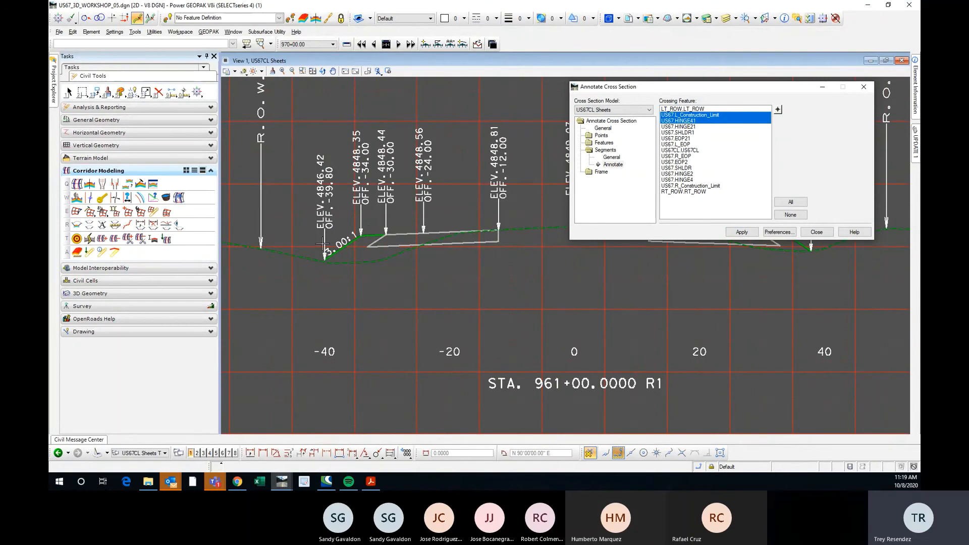
scroll(321, 244, "down", 4)
scroll(315, 250, "up", 5)
scroll(304, 258, "down", 5)
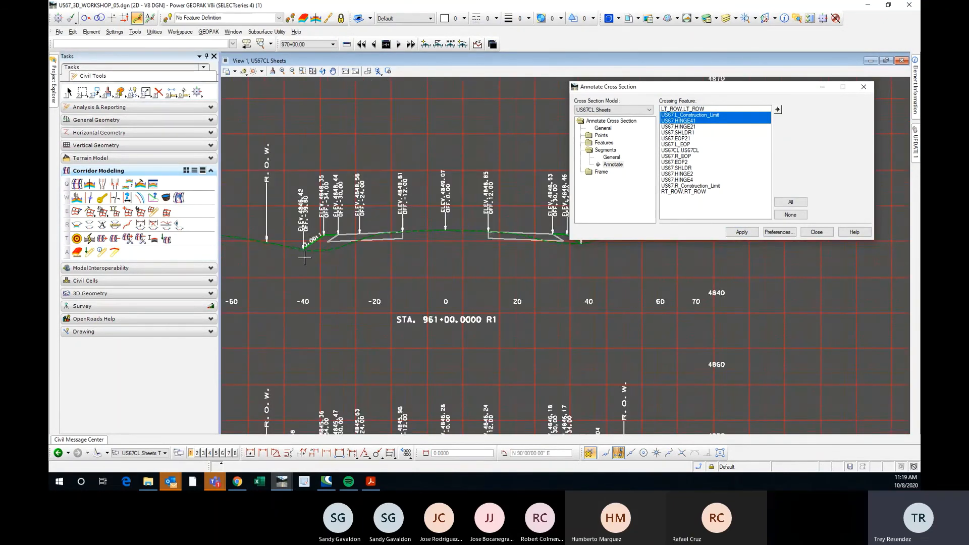
scroll(304, 258, "down", 4)
scroll(321, 276, "up", 5)
scroll(334, 227, "down", 3)
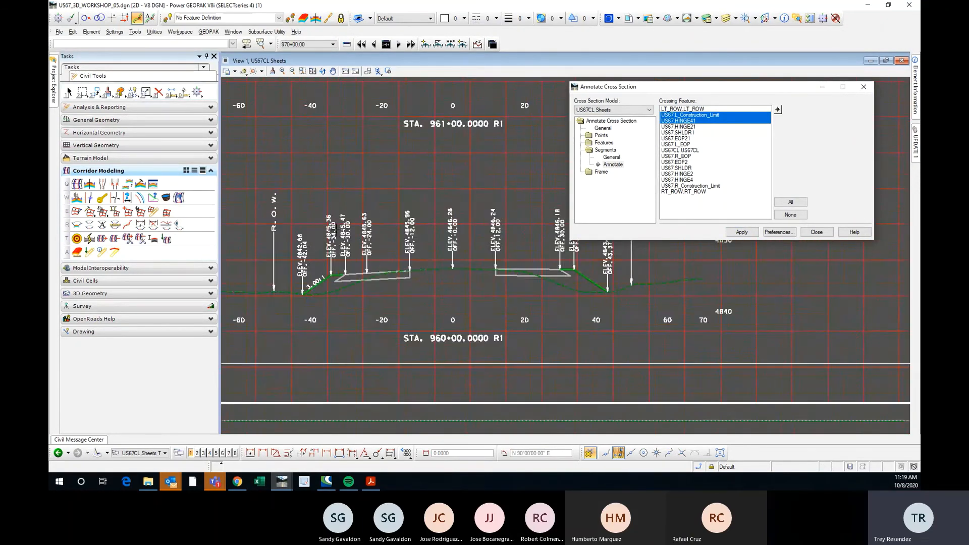
Check the west-side slope labels on the other sheets, from STA. 962+00 through STA. 966+00.
scroll(334, 227, "down", 4)
scroll(419, 247, "down", 2)
scroll(551, 247, "up", 2)
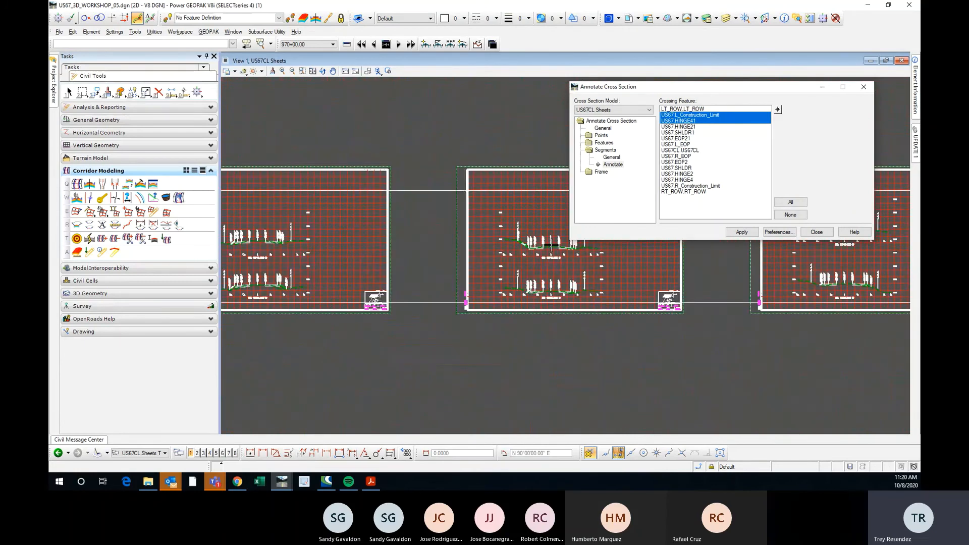
scroll(551, 247, "up", 4)
scroll(368, 185, "down", 2)
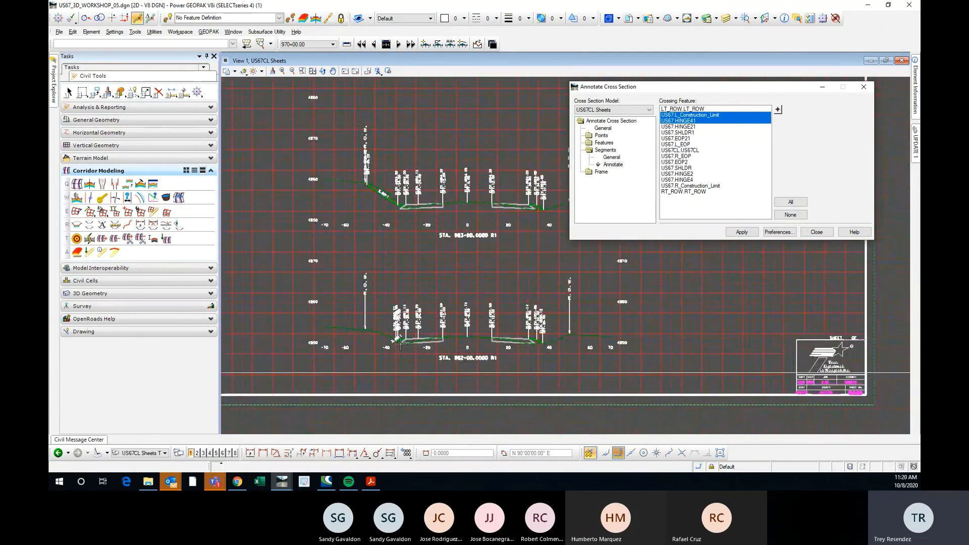
scroll(401, 345, "up", 8)
scroll(265, 321, "down", 3)
scroll(253, 305, "down", 4)
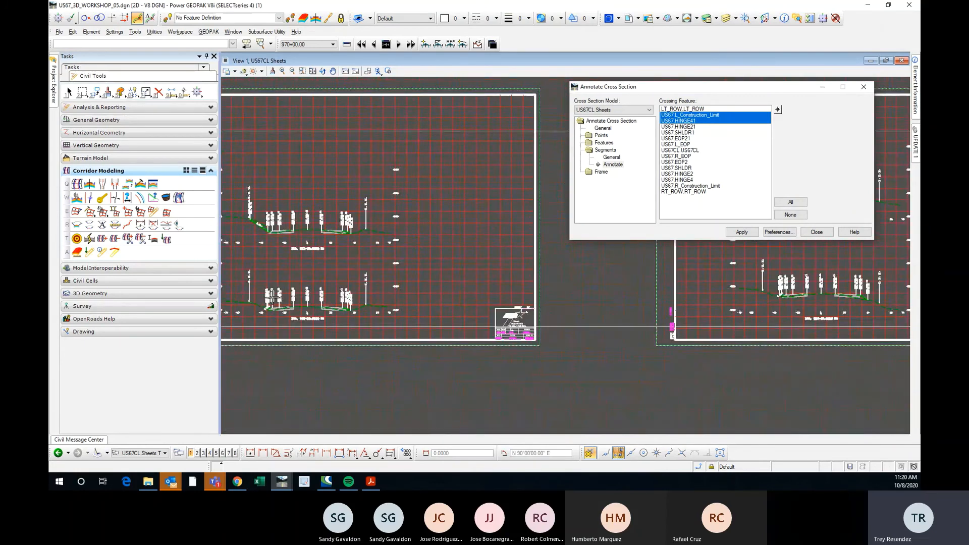
scroll(347, 308, "up", 5)
scroll(350, 322, "down", 4)
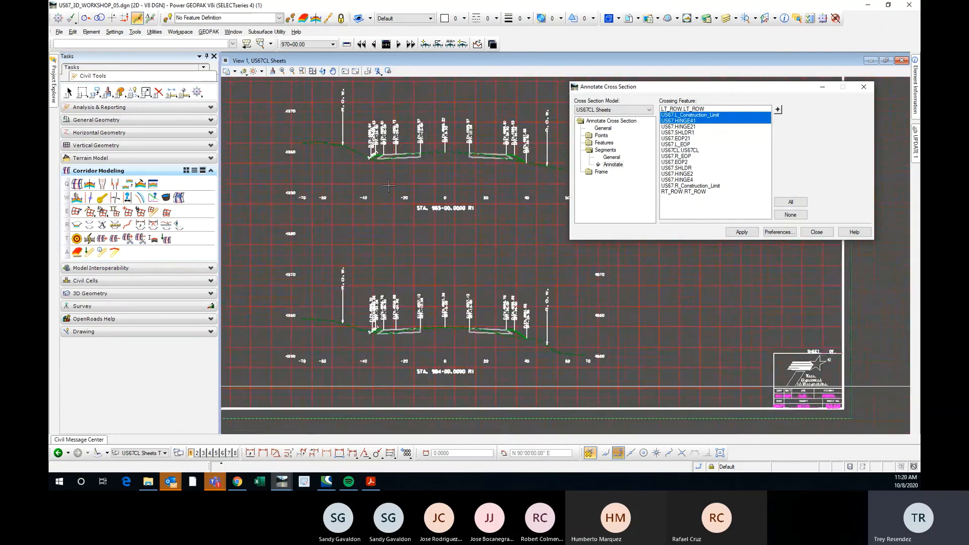
scroll(313, 212, "up", 4)
scroll(286, 202, "down", 5)
scroll(286, 202, "up", 5)
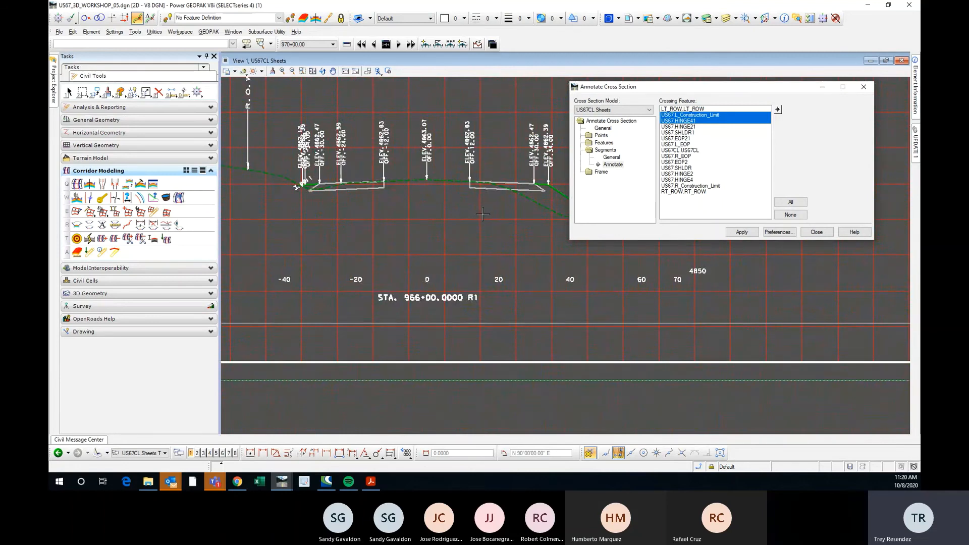
Clear the selected crossing features and pick SHLDR1 in the STA. 961+00 section as a segment feature.
scroll(484, 222, "down", 5)
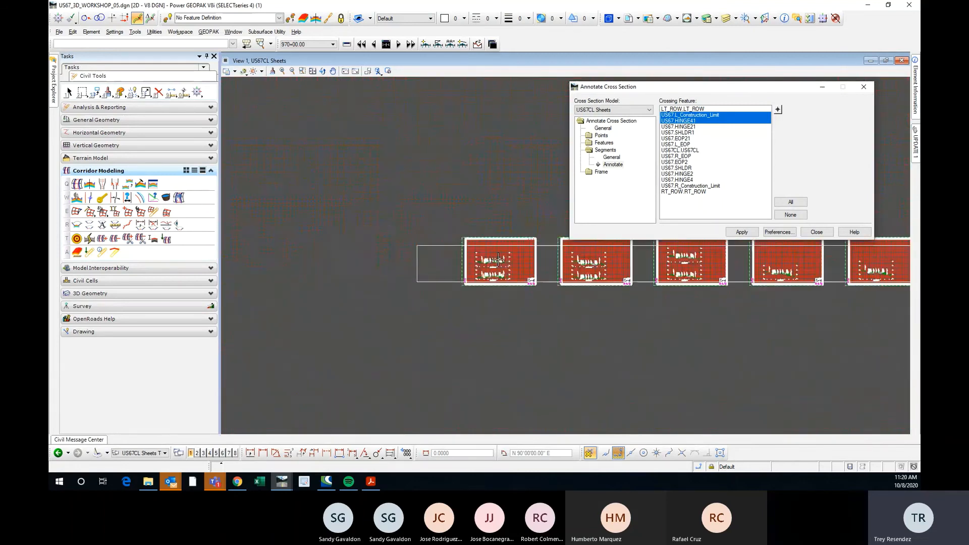
scroll(498, 260, "up", 5)
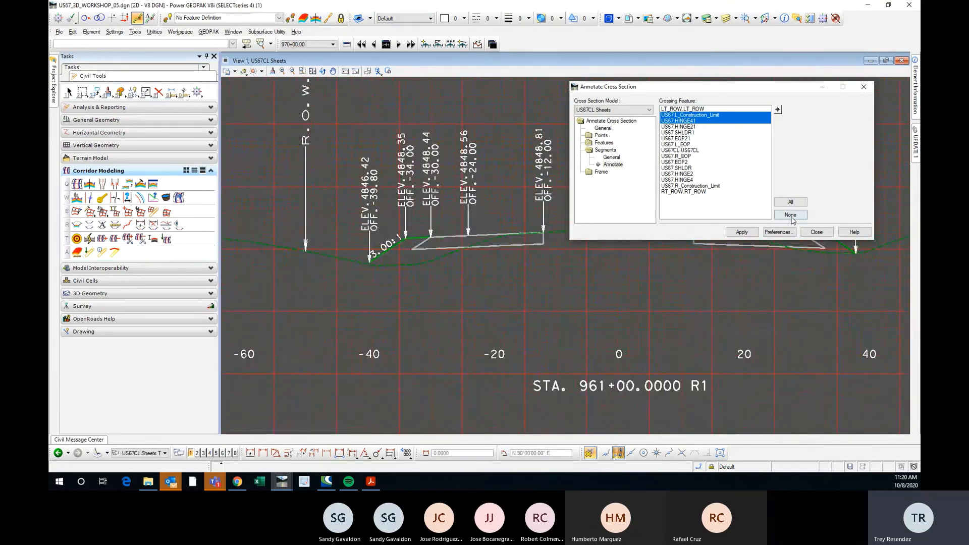
left_click(790, 215)
scroll(335, 232, "down", 2)
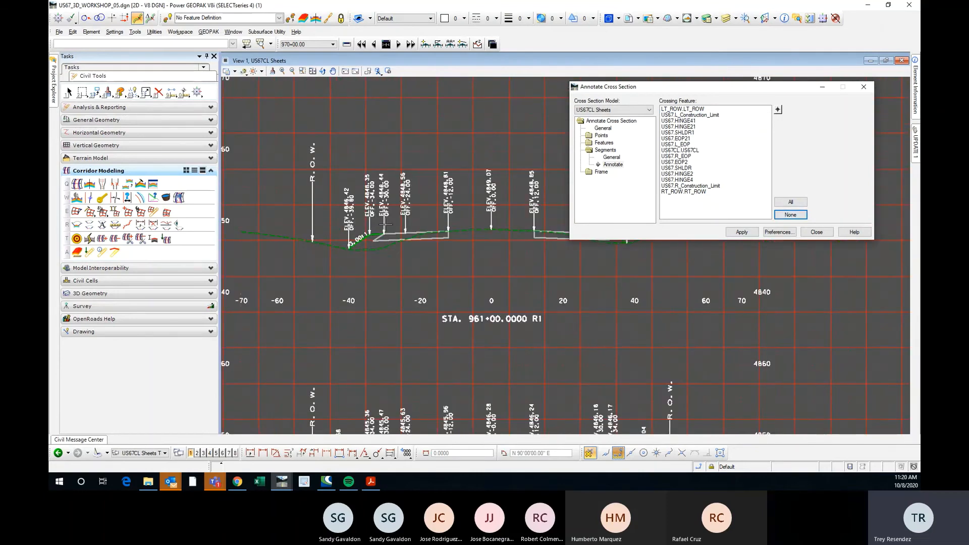
scroll(385, 223, "up", 2)
left_click(777, 109)
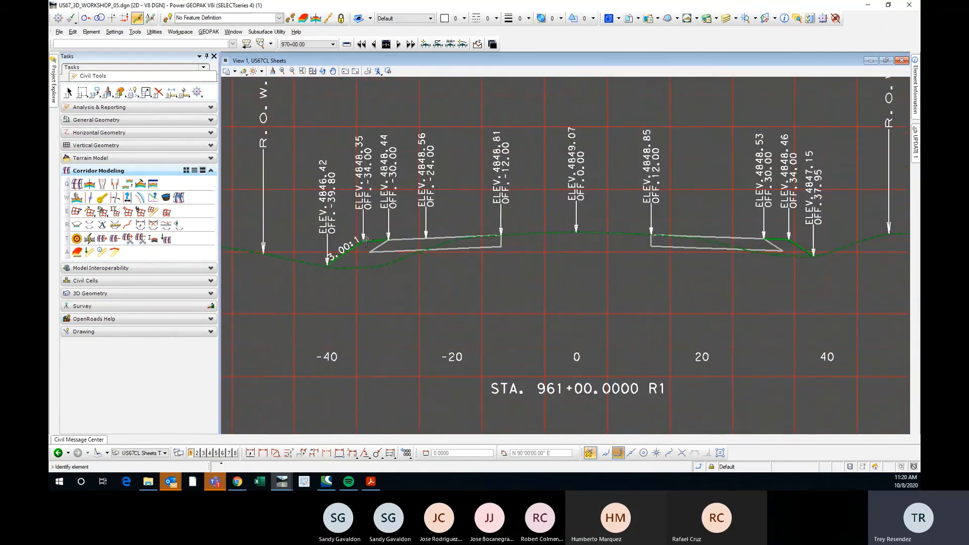
scroll(362, 239, "up", 3)
scroll(363, 239, "down", 2)
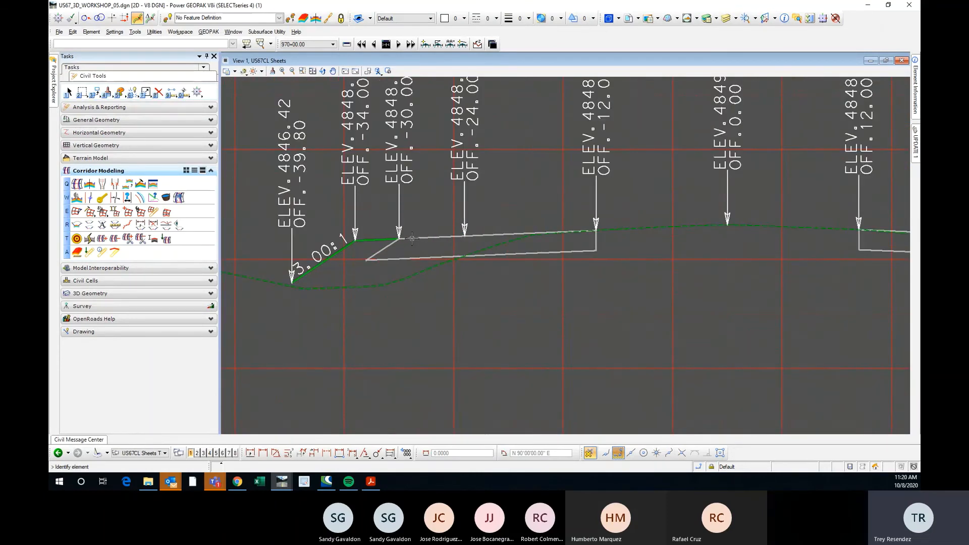
left_click(424, 255)
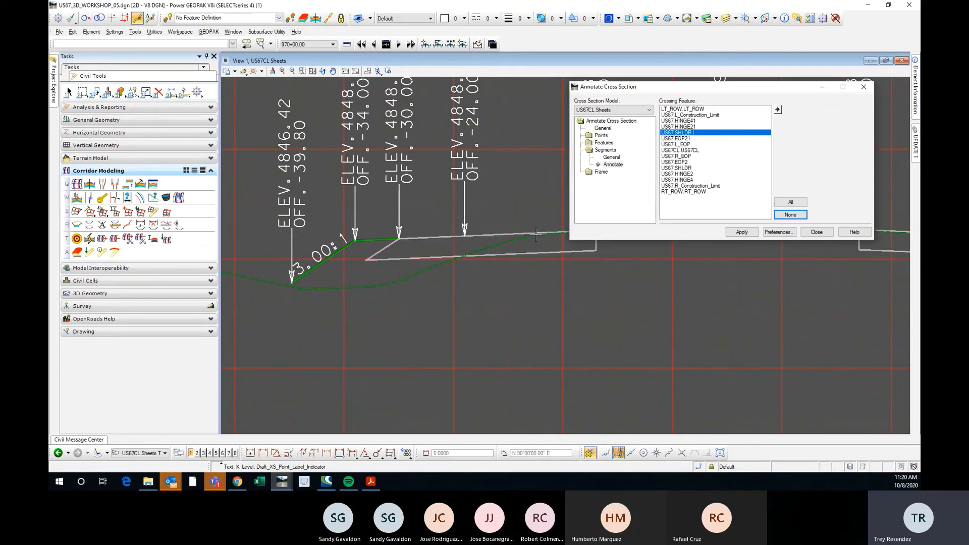
Add L_EOP graphically and annotate the slope between SHLDR1 and L_EOP, clearing the crossing feature selection when done.
left_click(777, 109)
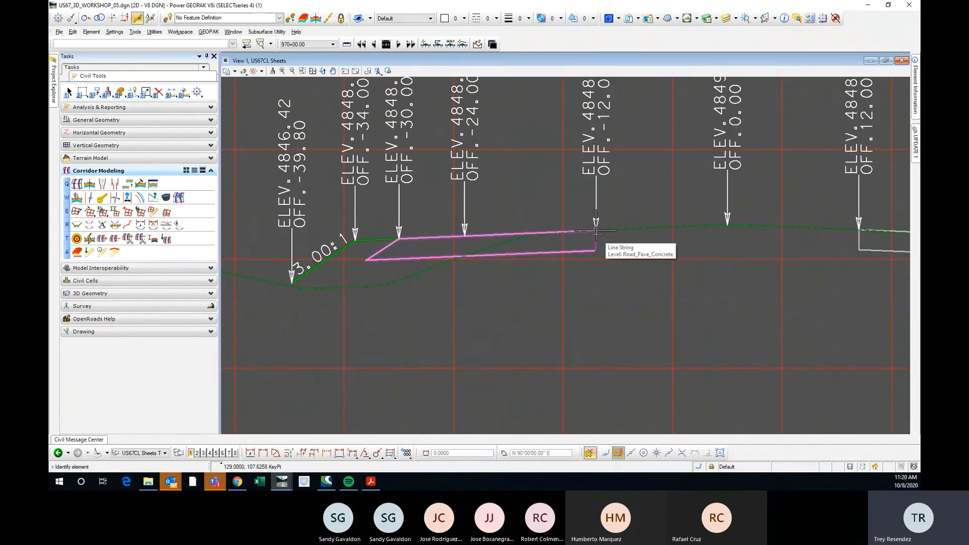
left_click(596, 232)
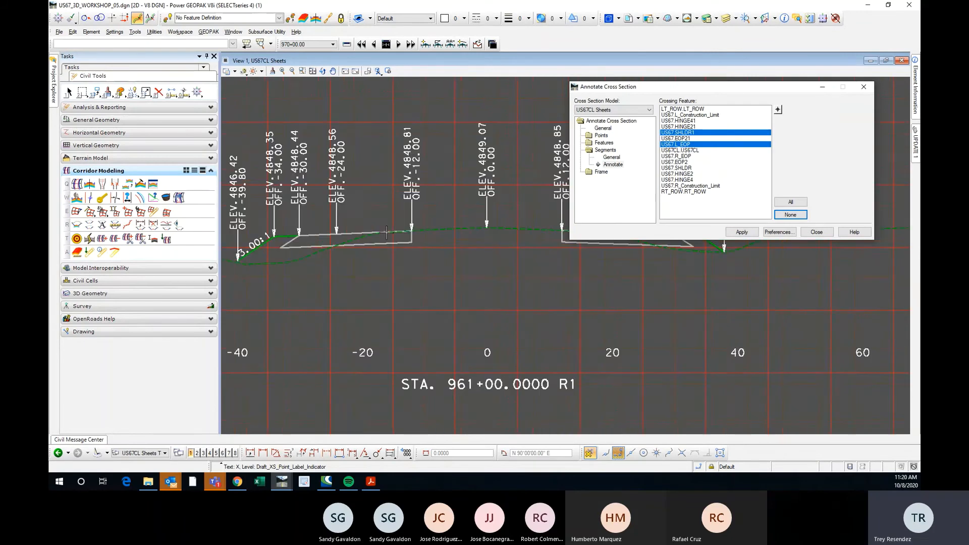
left_click(741, 231)
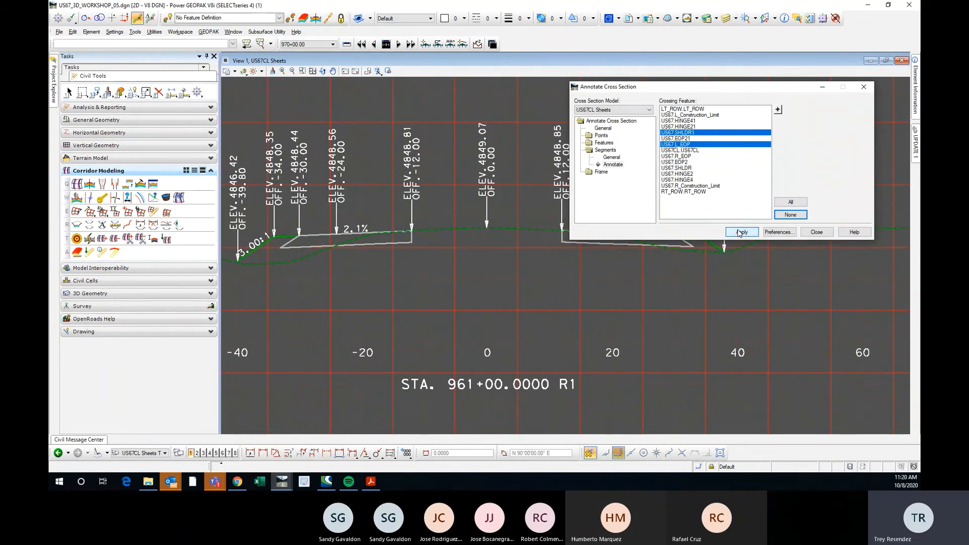
scroll(327, 228, "down", 1)
scroll(409, 226, "up", 1)
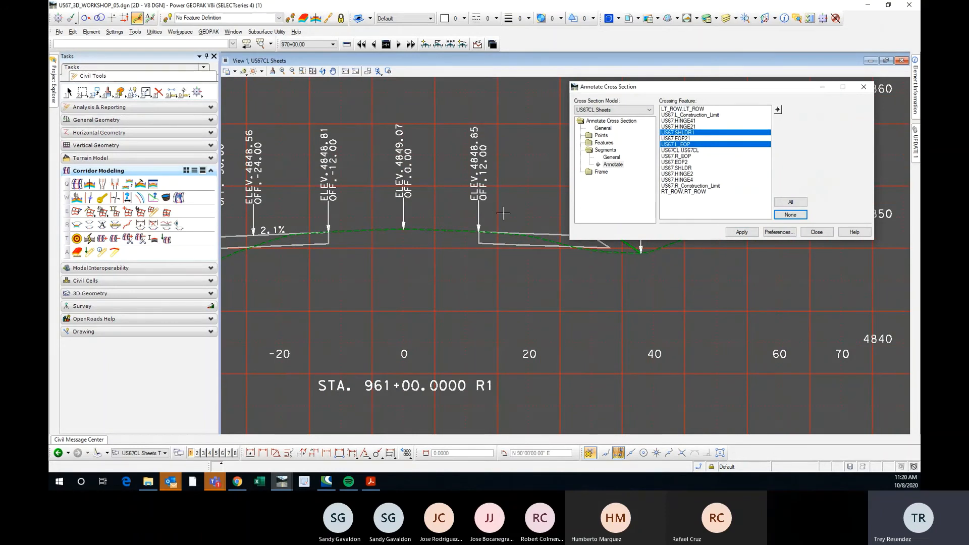
scroll(503, 213, "down", 1)
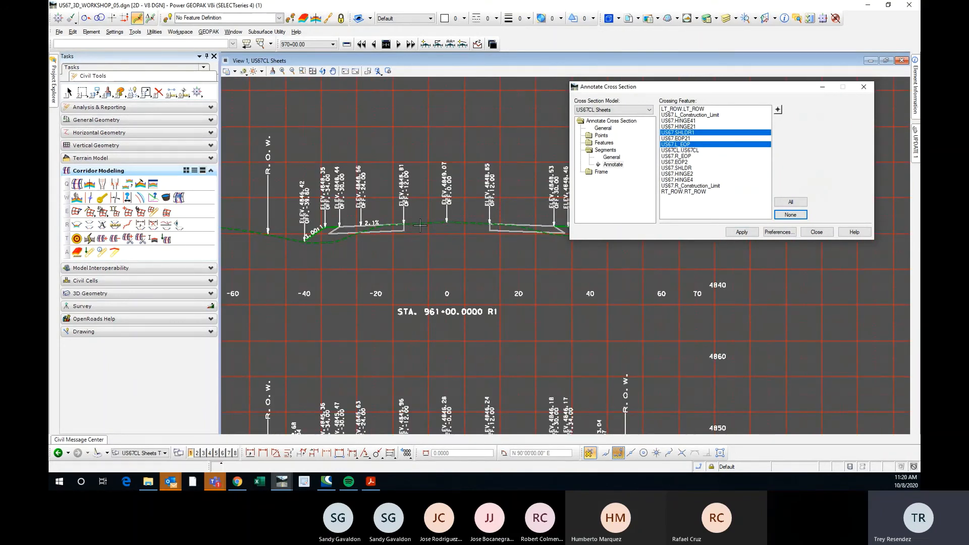
left_click(778, 214)
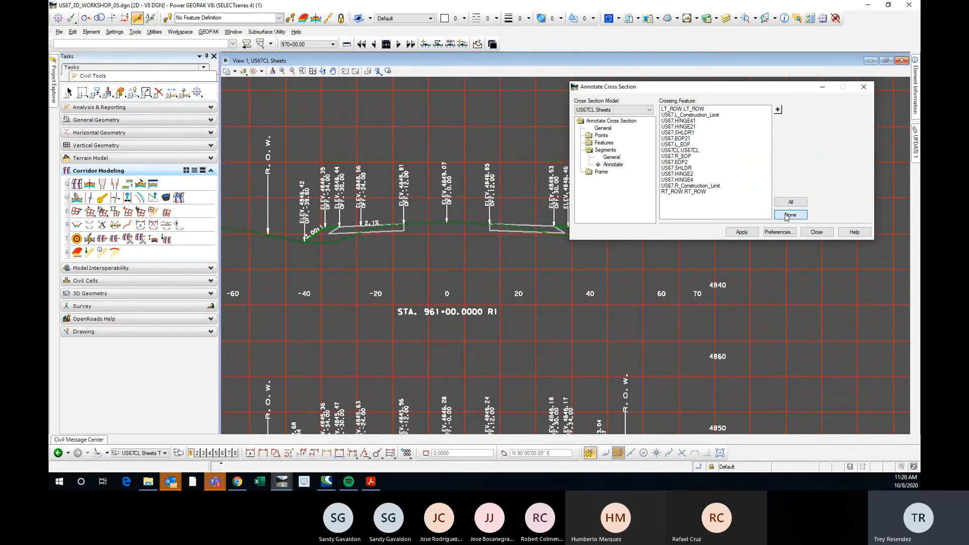
Examine the west-side pavement slope labels in the STA. 961+00 and STA. 960+00 sections.
scroll(263, 235, "down", 2)
scroll(351, 222, "up", 1)
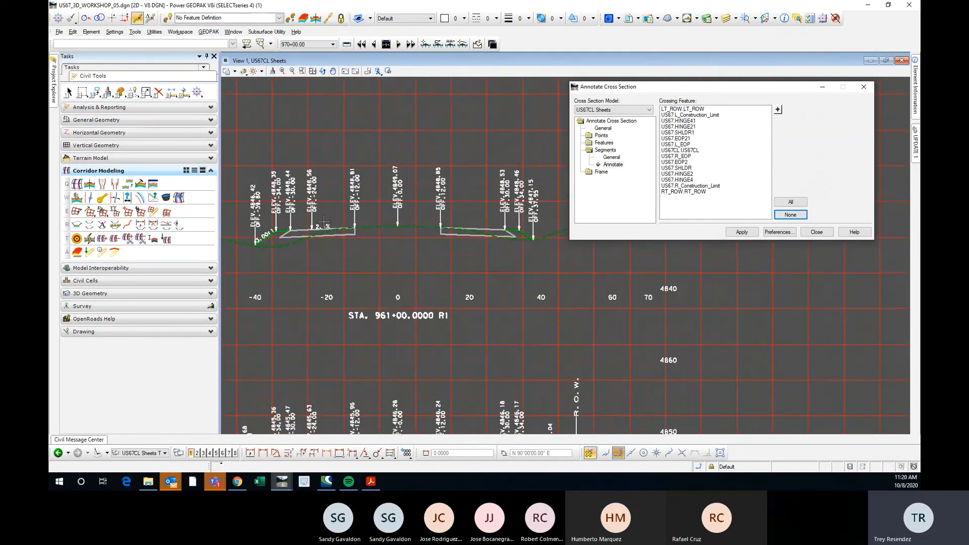
scroll(384, 222, "down", 1)
scroll(444, 221, "up", 1)
scroll(458, 215, "down", 1)
scroll(312, 229, "up", 1)
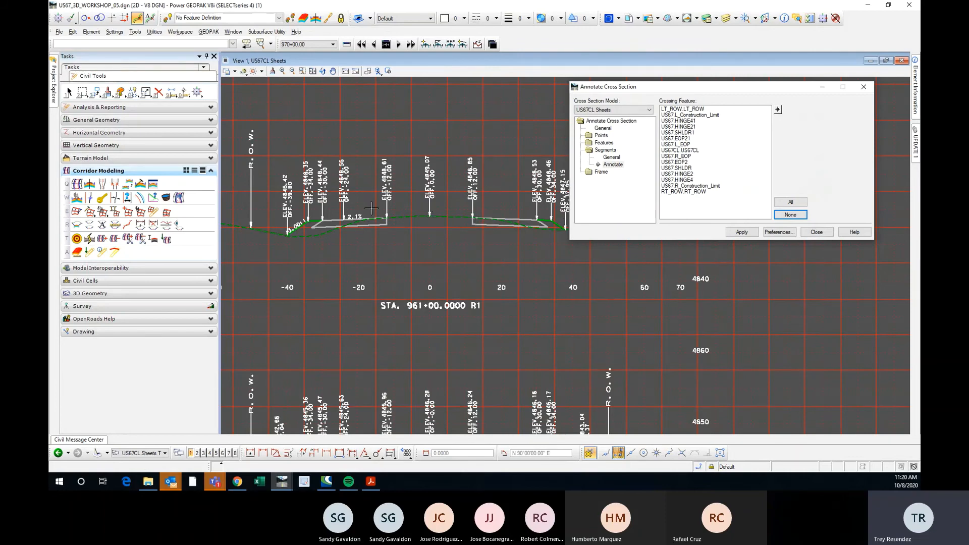
scroll(371, 207, "down", 3)
scroll(421, 271, "up", 1)
scroll(422, 272, "down", 1)
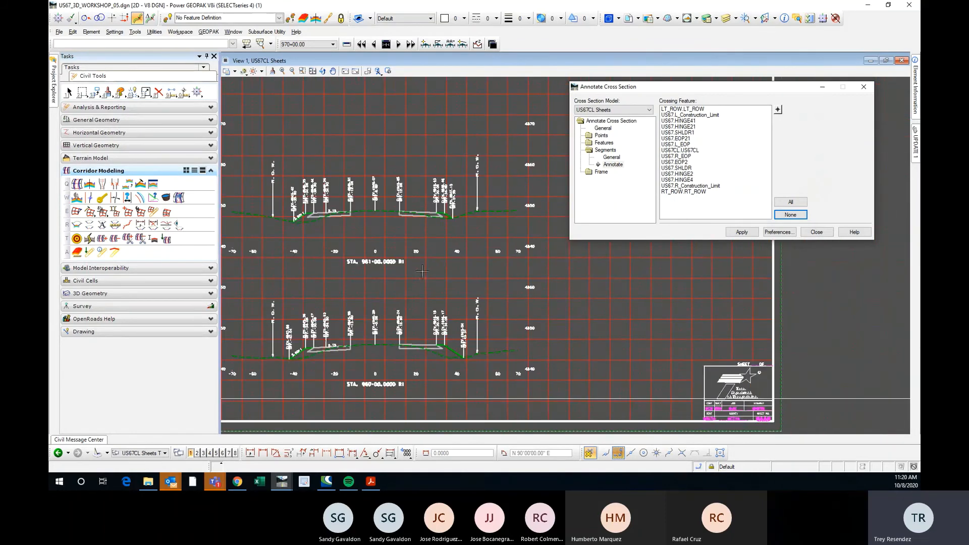
scroll(416, 211, "up", 2)
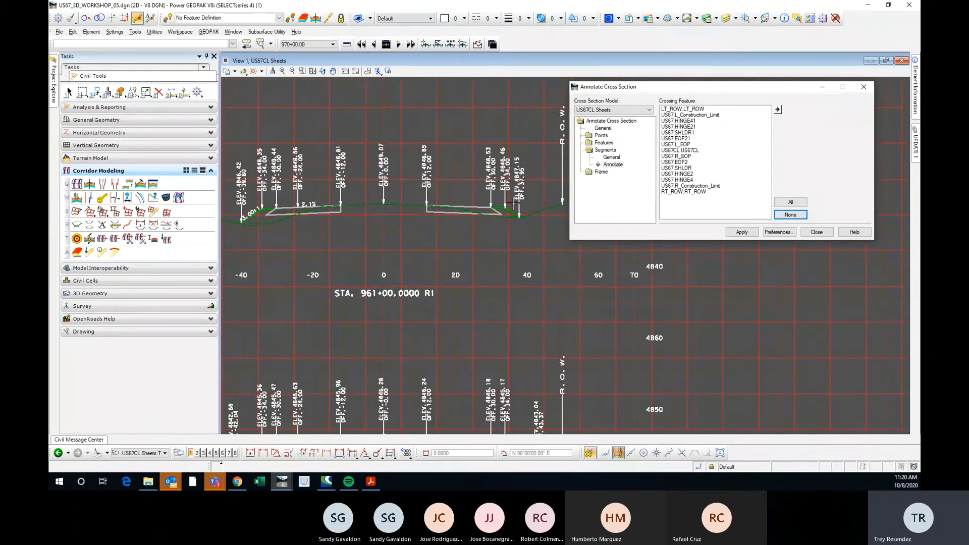
Pick R_EOP and SHLDR in the STA. 961+00 section, annotate the slope between them, and clear the feature selection.
left_click(777, 110)
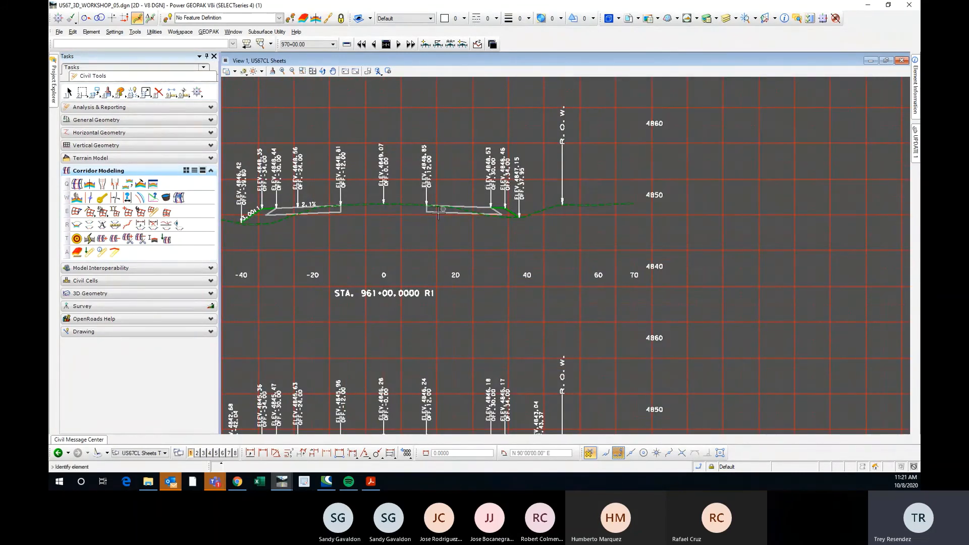
scroll(421, 212, "up", 3)
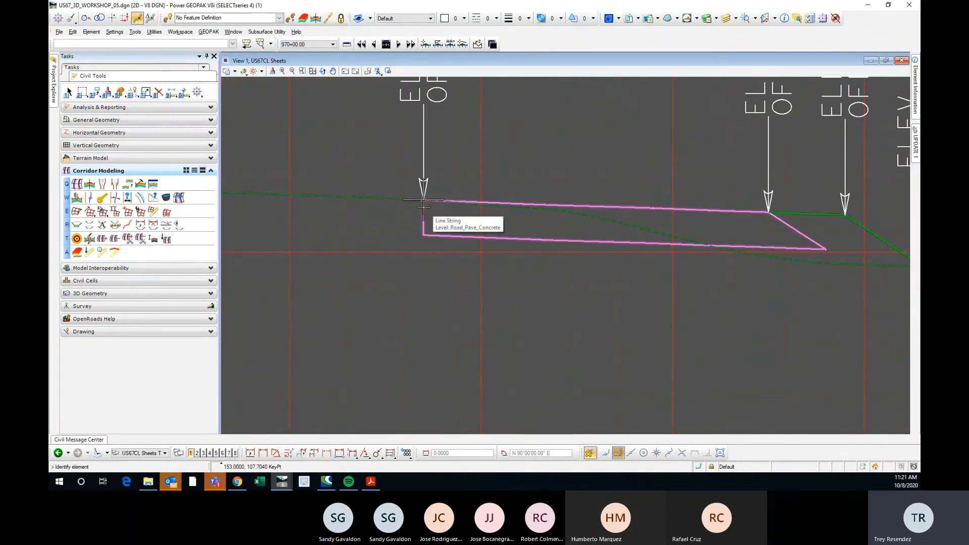
left_click(423, 216)
left_click(777, 109)
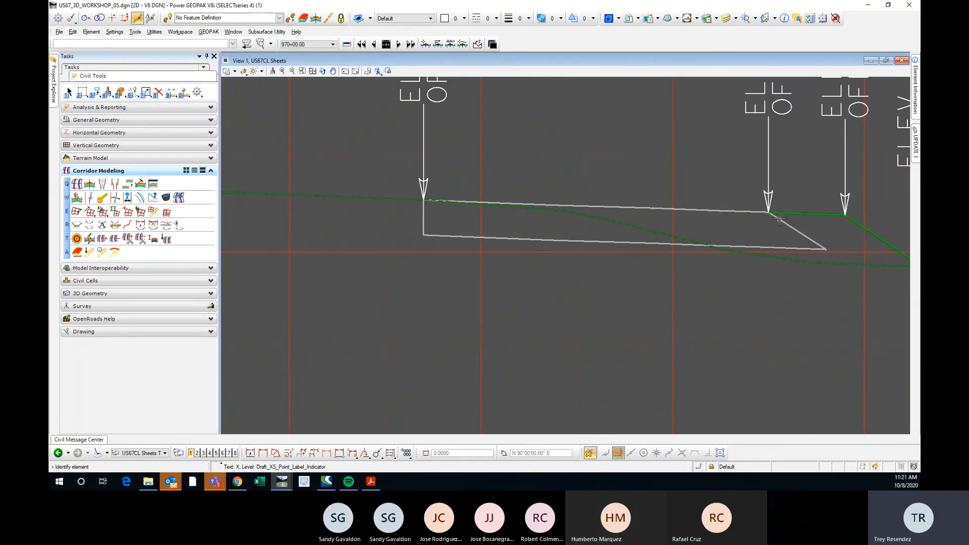
left_click(738, 194)
scroll(346, 224, "down", 3)
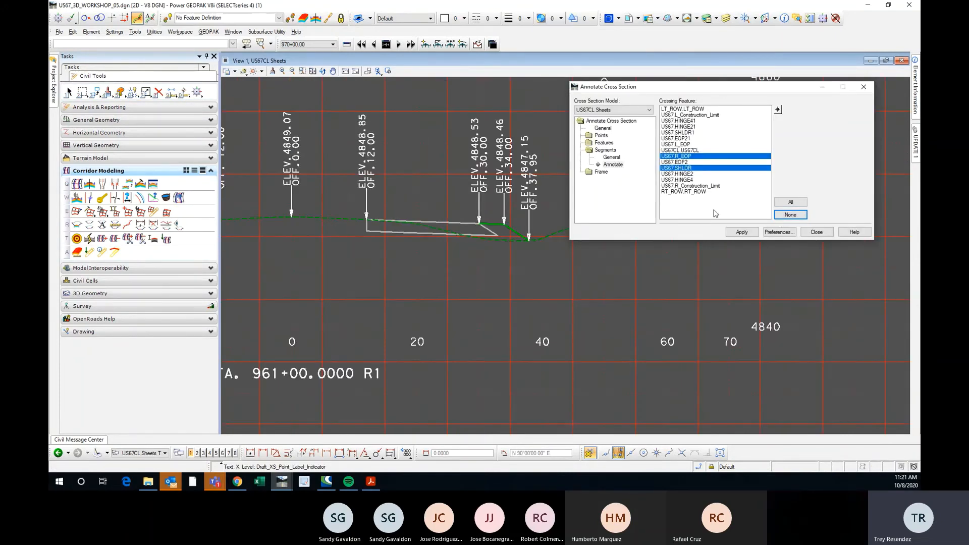
left_click(741, 231)
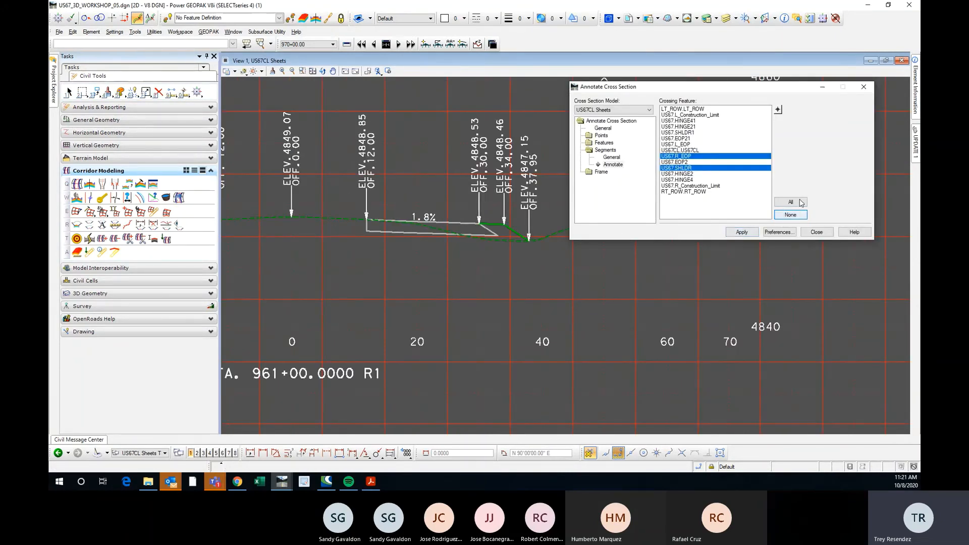
left_click(790, 214)
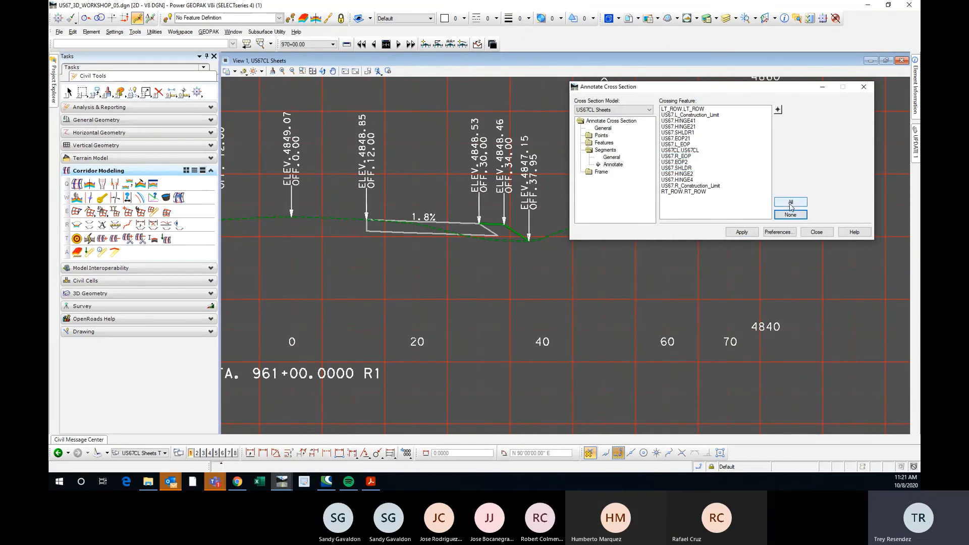
Try selecting all crossing features and deselecting them again, ending with none selected.
left_click(790, 202)
left_click(790, 215)
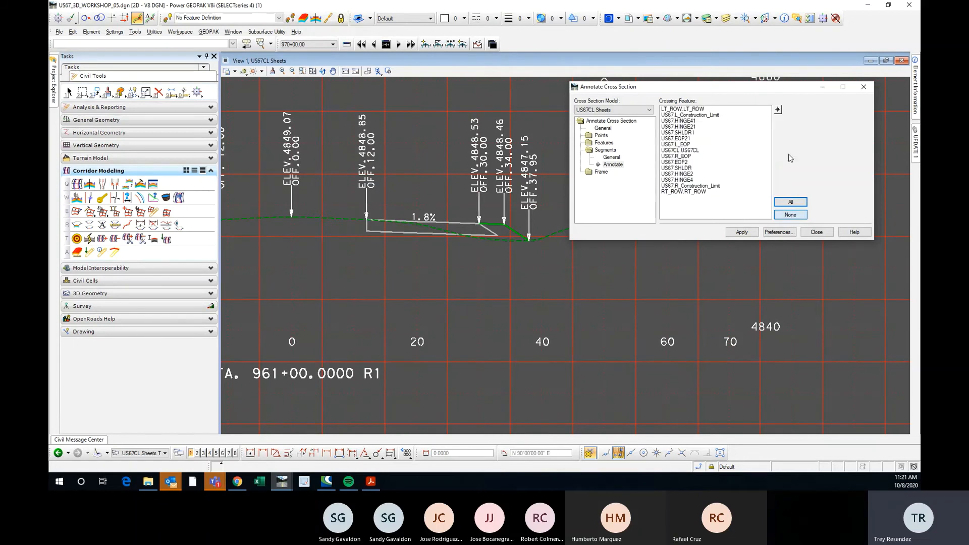
left_click(790, 201)
left_click(794, 216)
left_click(752, 168)
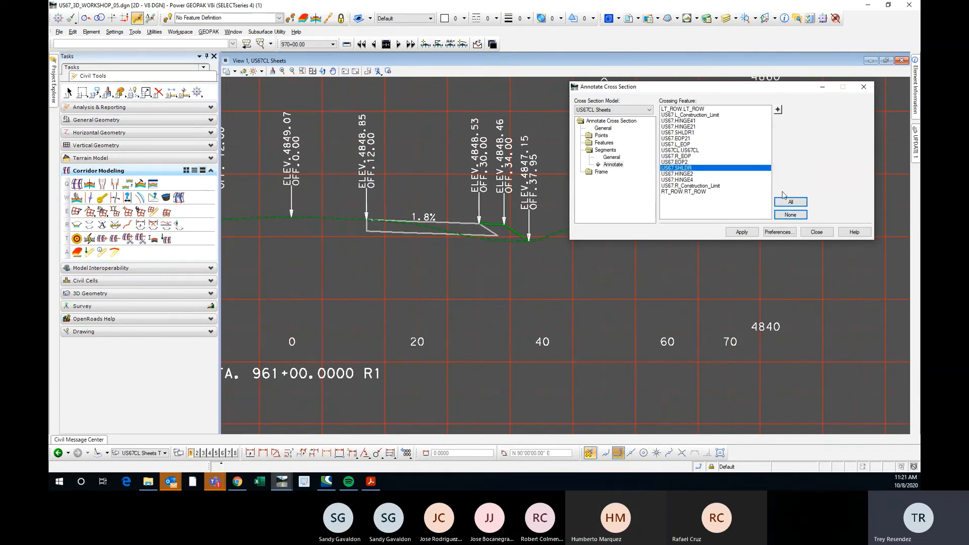
left_click(790, 215)
Pick HINGE4 and R_Construction_Limit in the STA. 961+00 section as segment features, and annotate the slope between them.
left_click(777, 109)
scroll(505, 225, "up", 4)
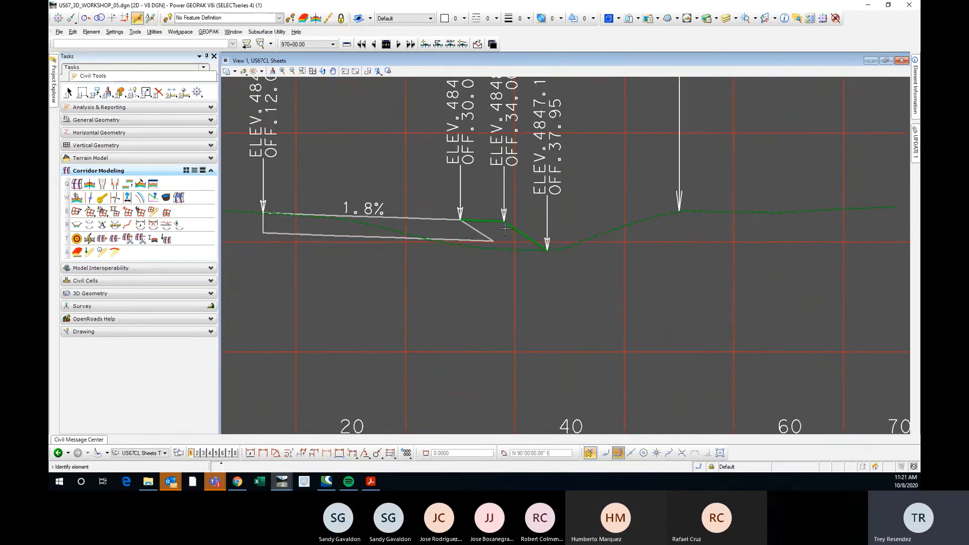
left_click(512, 223)
left_click(777, 110)
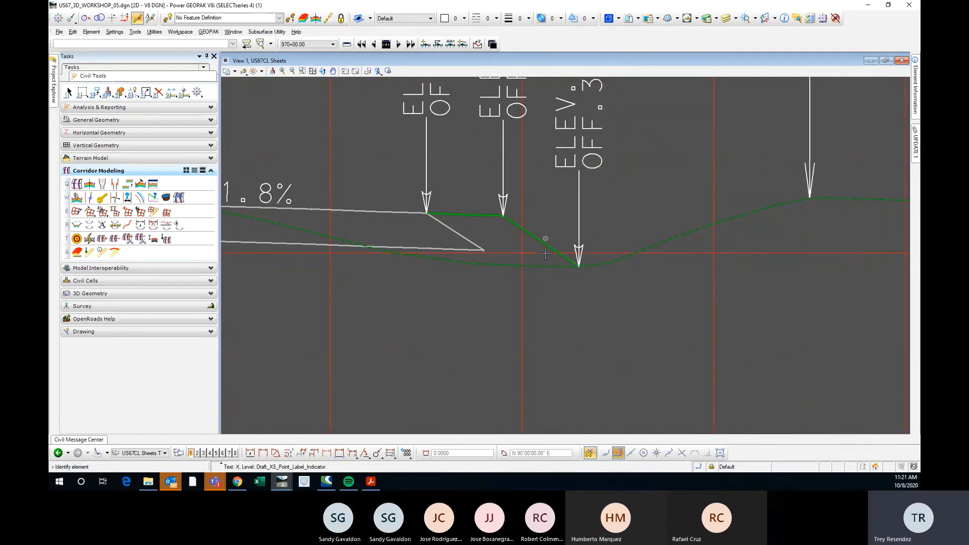
left_click(549, 246)
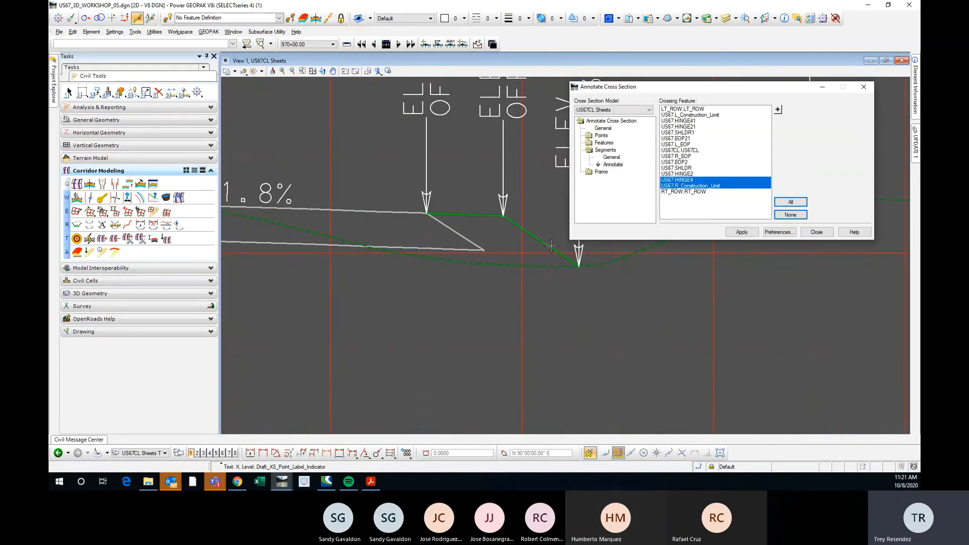
left_click(741, 232)
Review the slope labels at STA. 961+00 and STA. 960+00, and close the Annotate Cross Section dialog.
scroll(538, 232, "down", 5)
scroll(492, 351, "up", 2)
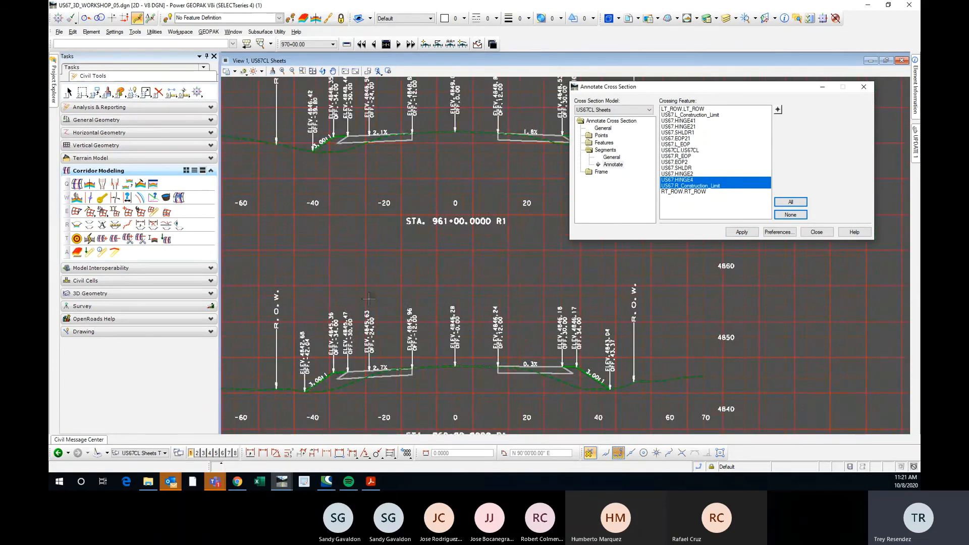
scroll(370, 297, "down", 2)
middle_click_drag(397, 236, 421, 276)
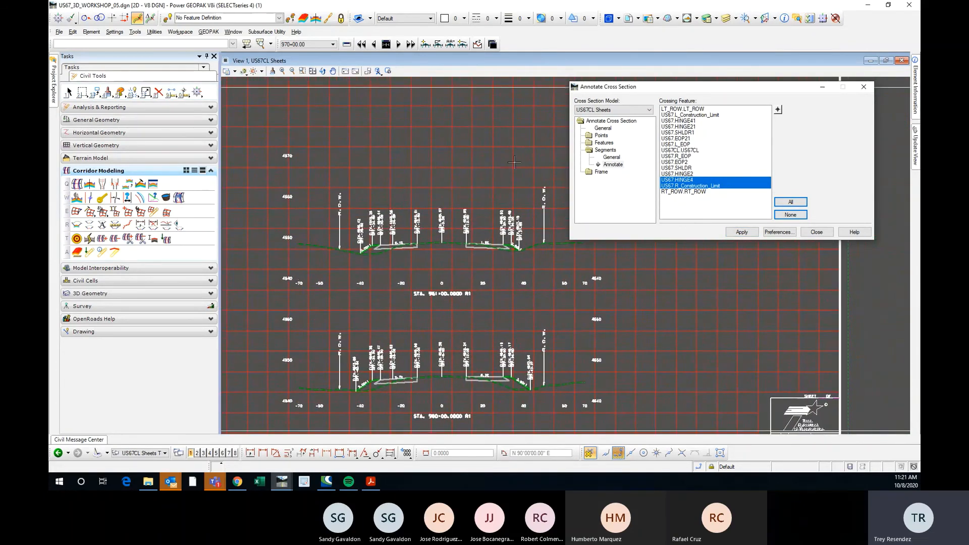
left_click(872, 91)
scroll(552, 147, "down", 2)
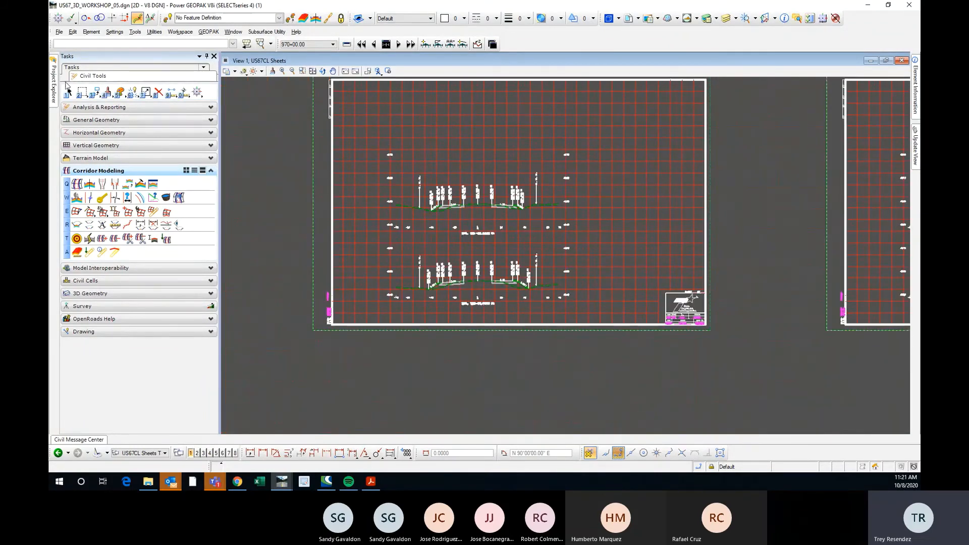
Open the End Area Volume tool and widen the Surface column to show the full surface names.
left_click(68, 91)
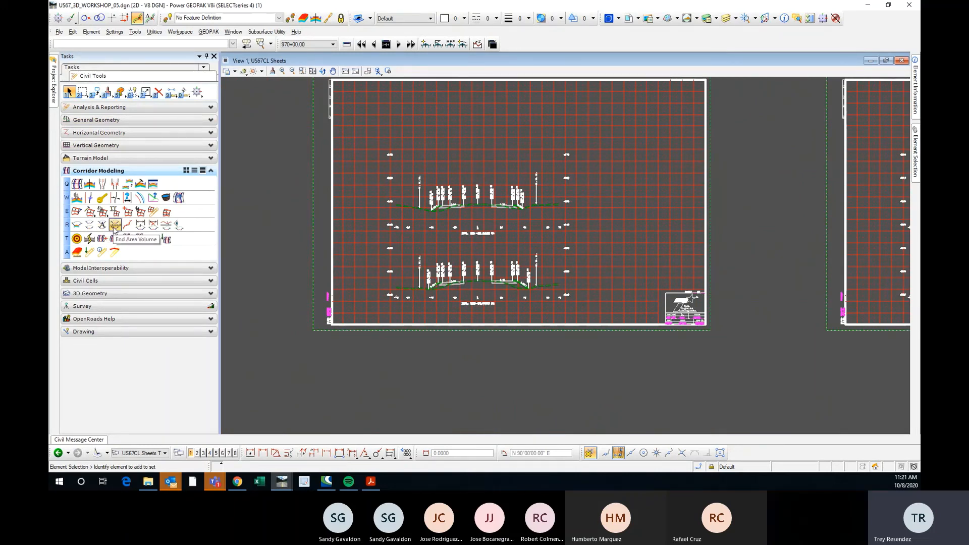
left_click(115, 225)
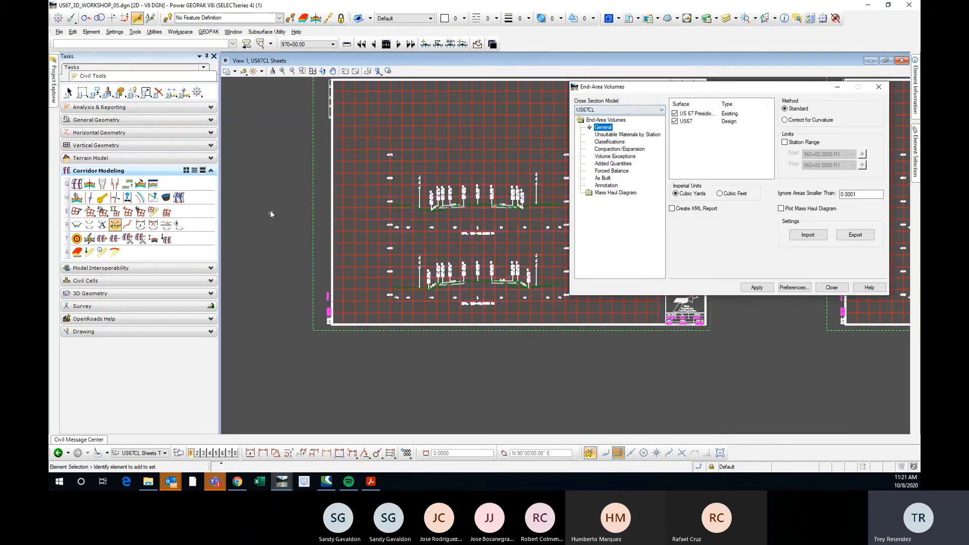
scroll(264, 208, "down", 2)
scroll(376, 208, "up", 2)
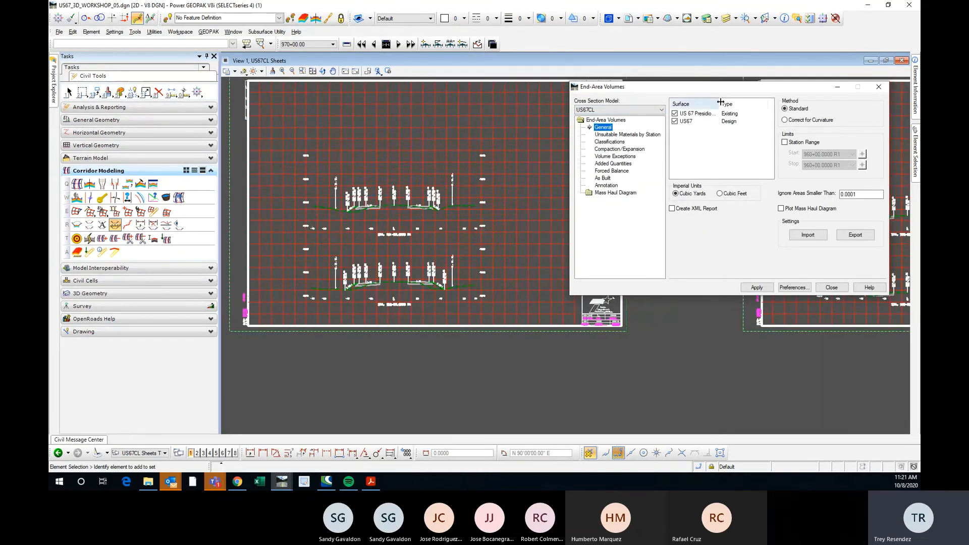
left_click_drag(721, 105, 729, 104)
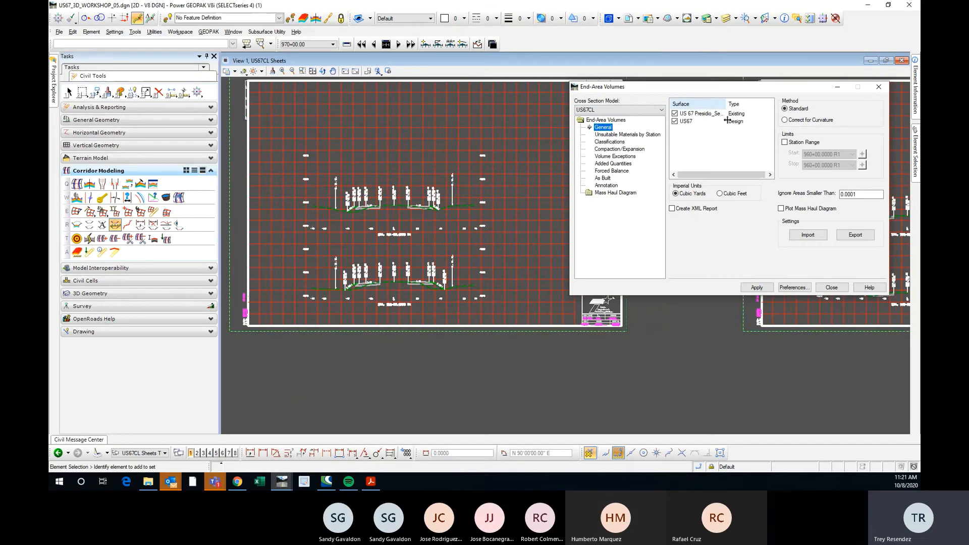
left_click(732, 122)
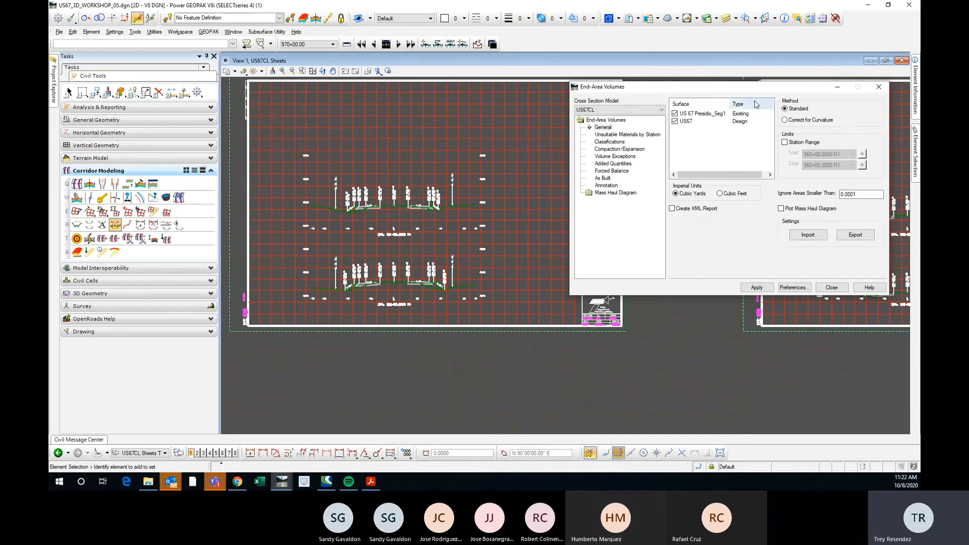
Examine the End-Area Volumes settings for unsuitable materials, classifications, compaction/expansion, added quantities and the mass haul diagram, widening the classifications Object column.
left_click(627, 135)
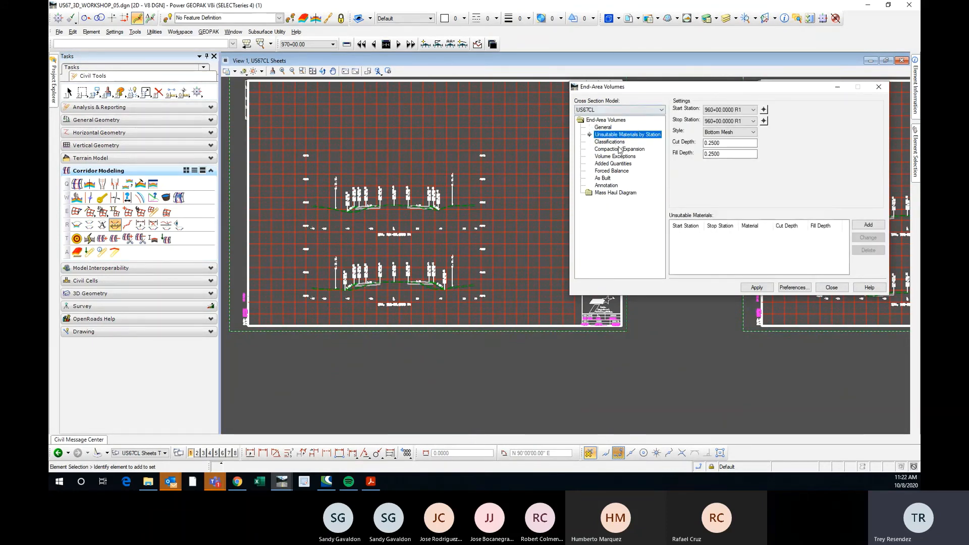
left_click(610, 142)
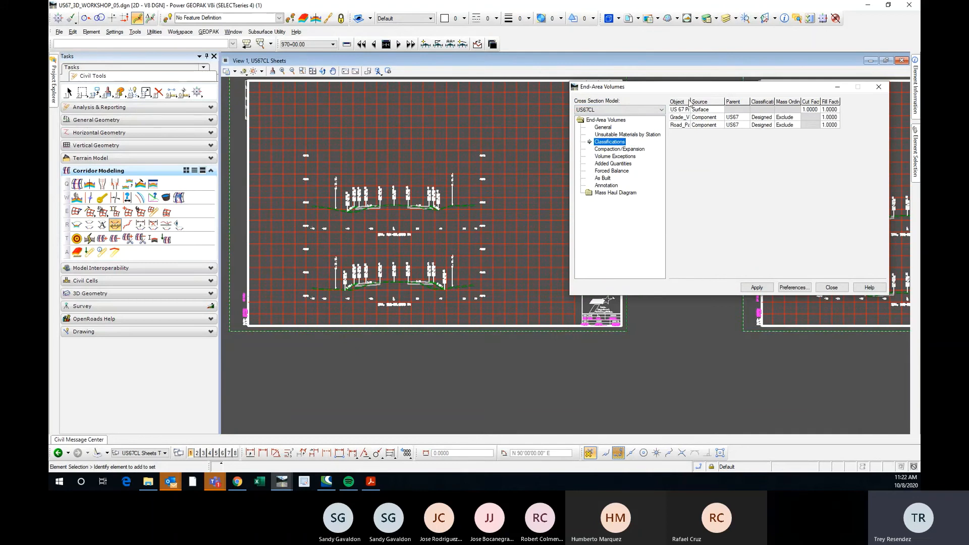
left_click_drag(689, 101, 725, 102)
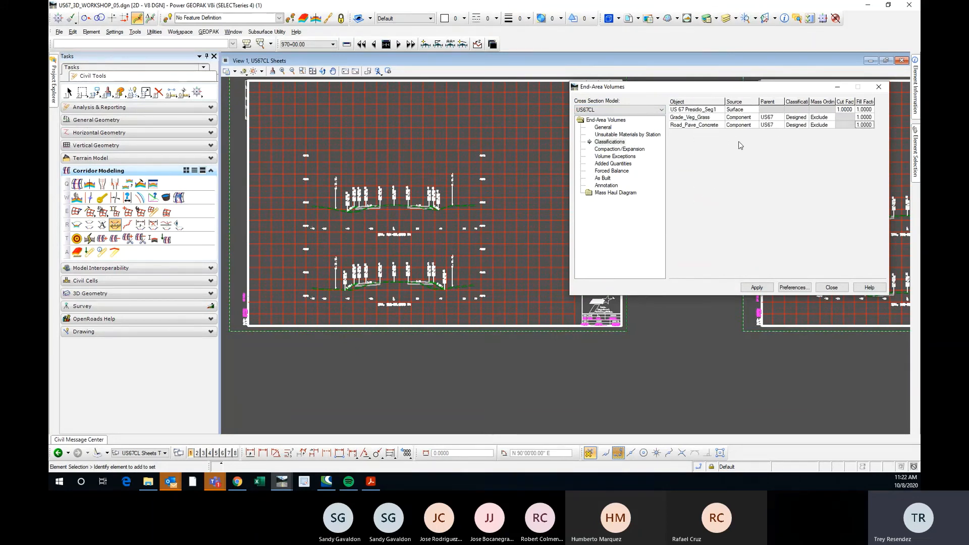
left_click(611, 149)
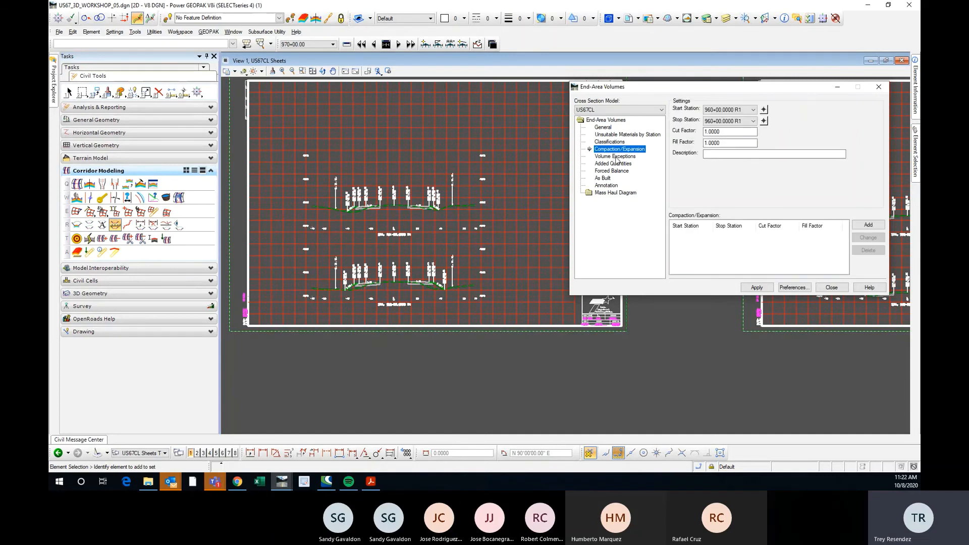
left_click(614, 164)
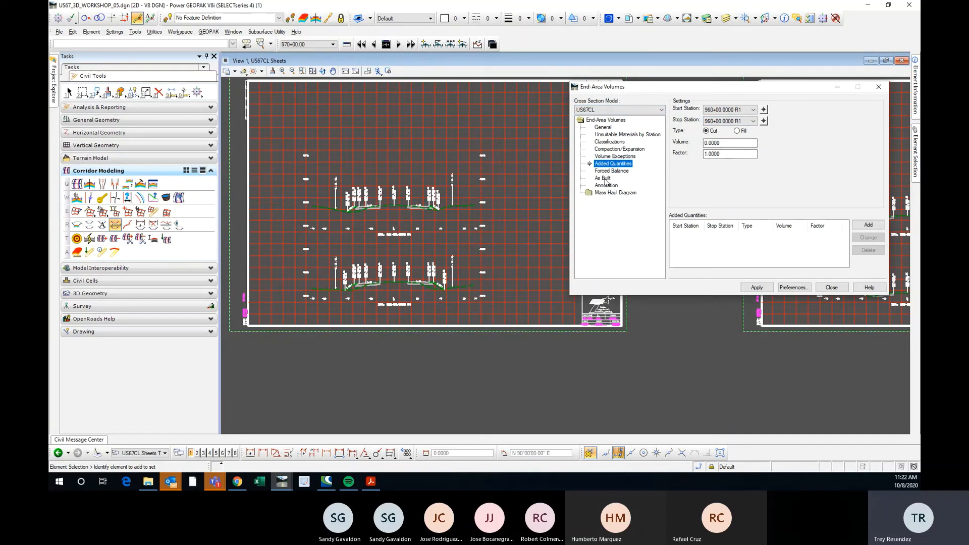
left_click(615, 134)
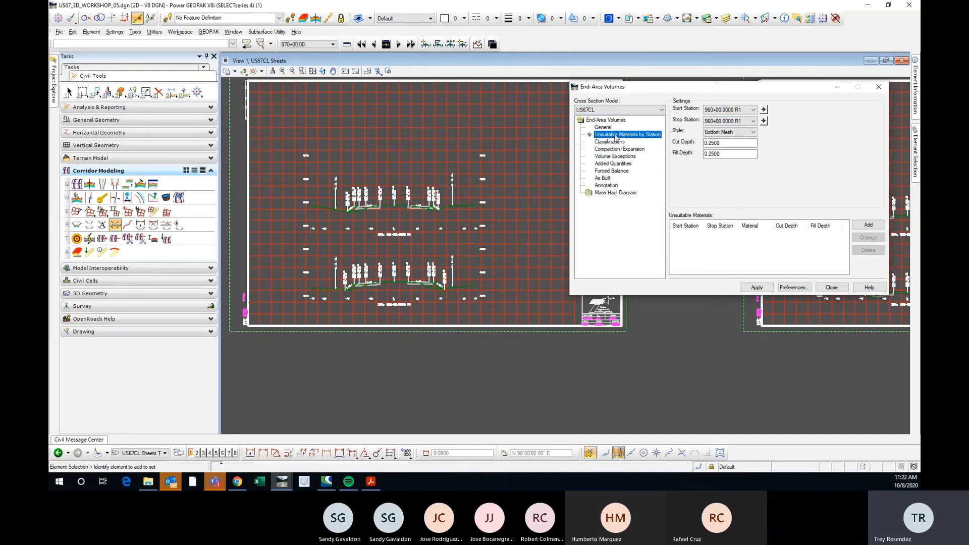
left_click(606, 128)
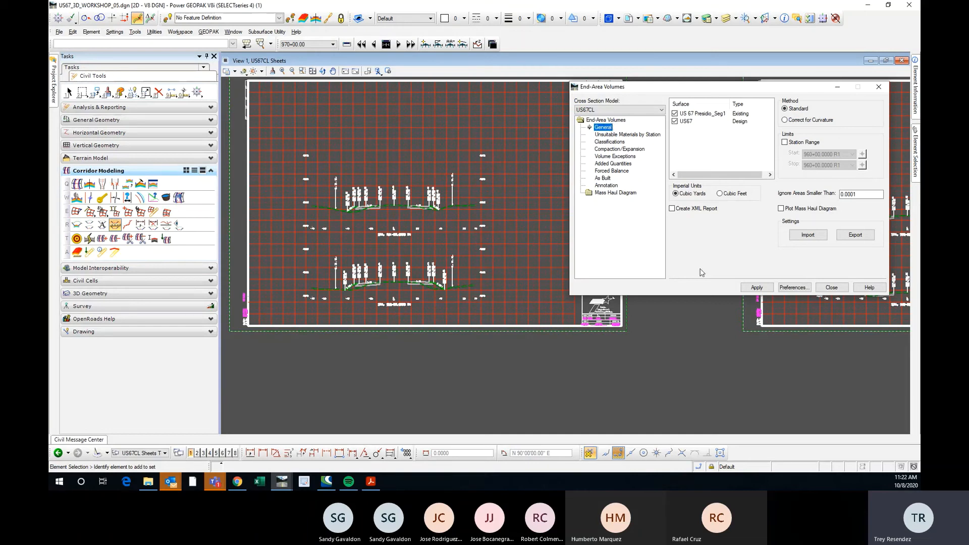
left_click(622, 194)
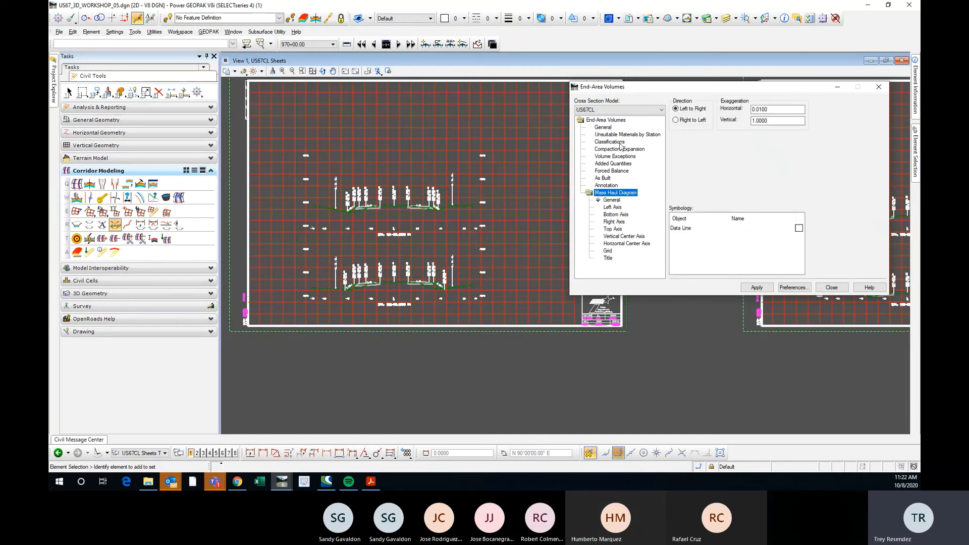
left_click(615, 121)
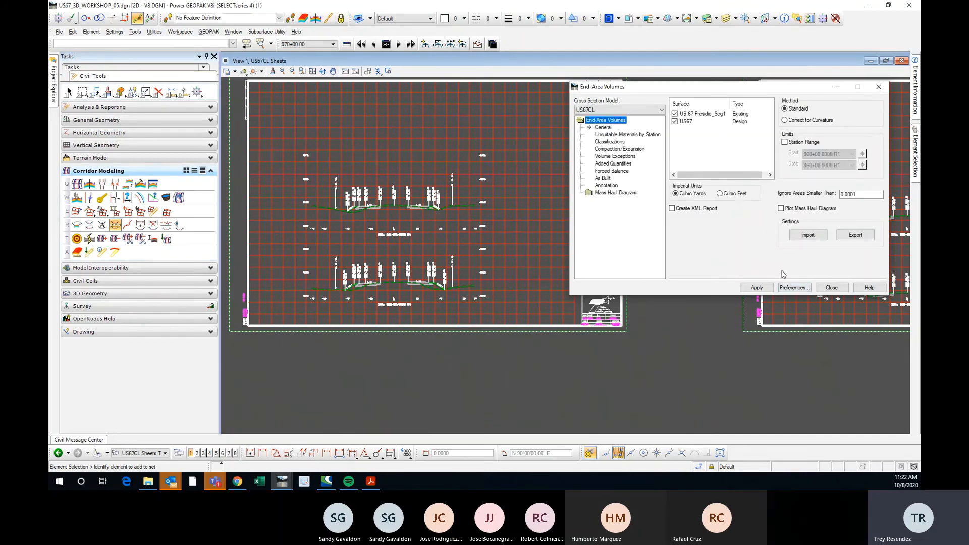
Load the saved US 67 EW preference into the End-Area Volumes settings and close the preferences.
left_click(793, 287)
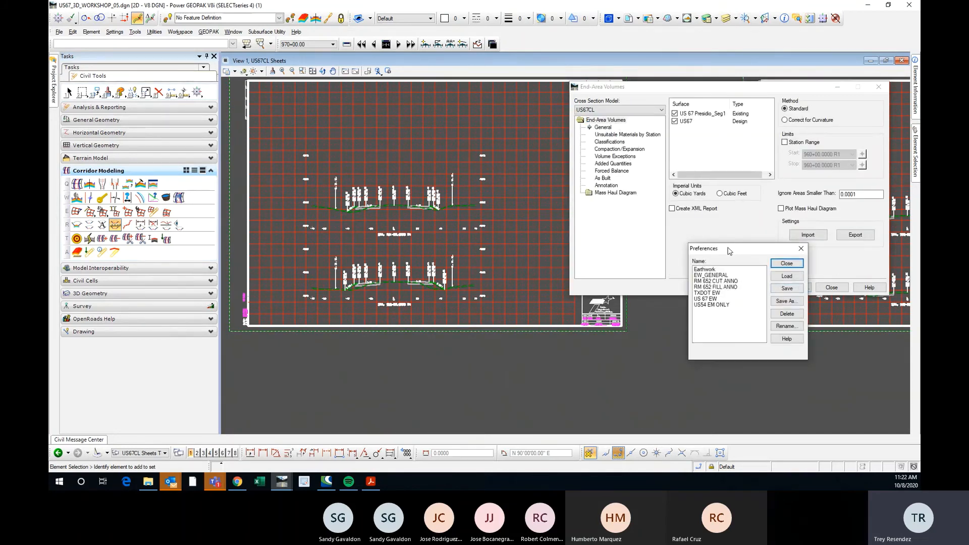
left_click_drag(729, 251, 725, 206)
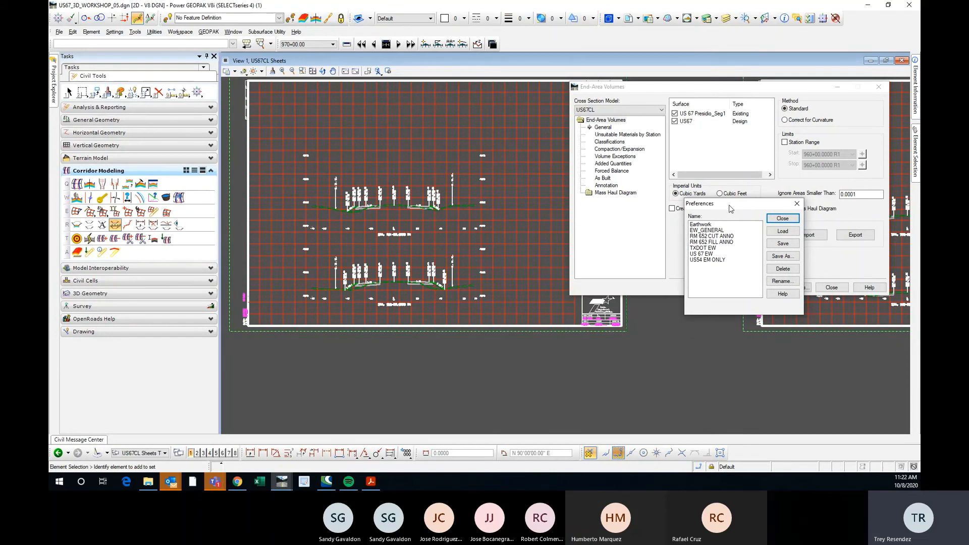
left_click_drag(741, 210, 734, 248)
left_click(704, 291)
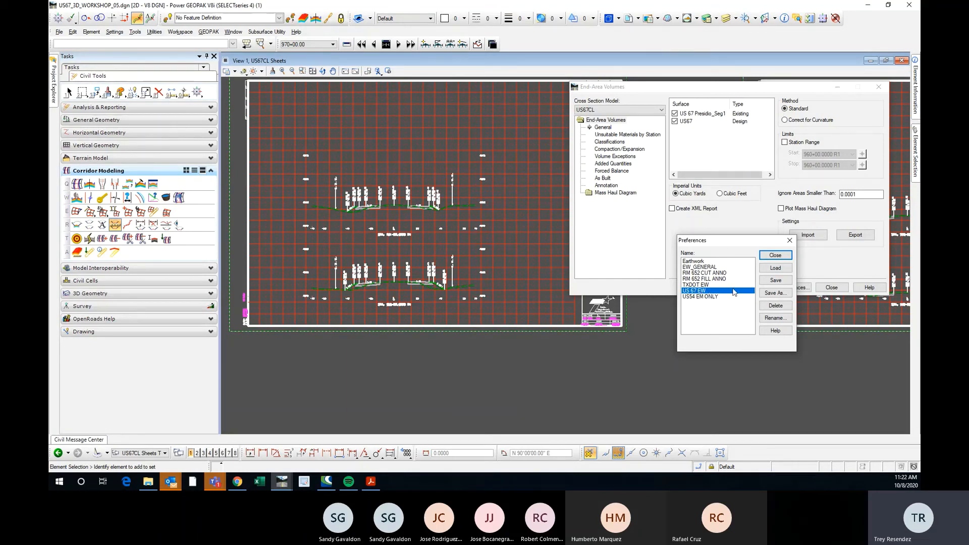
left_click(776, 268)
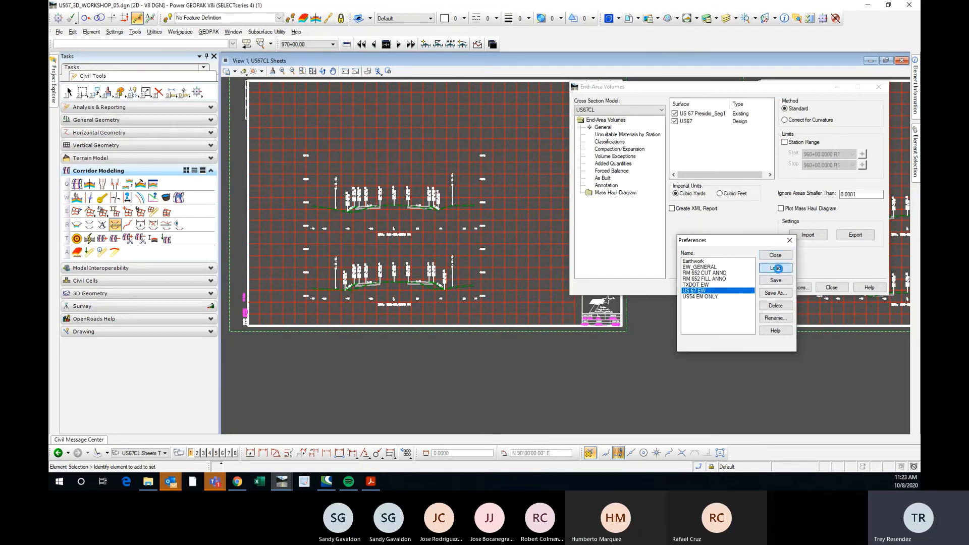
left_click(789, 242)
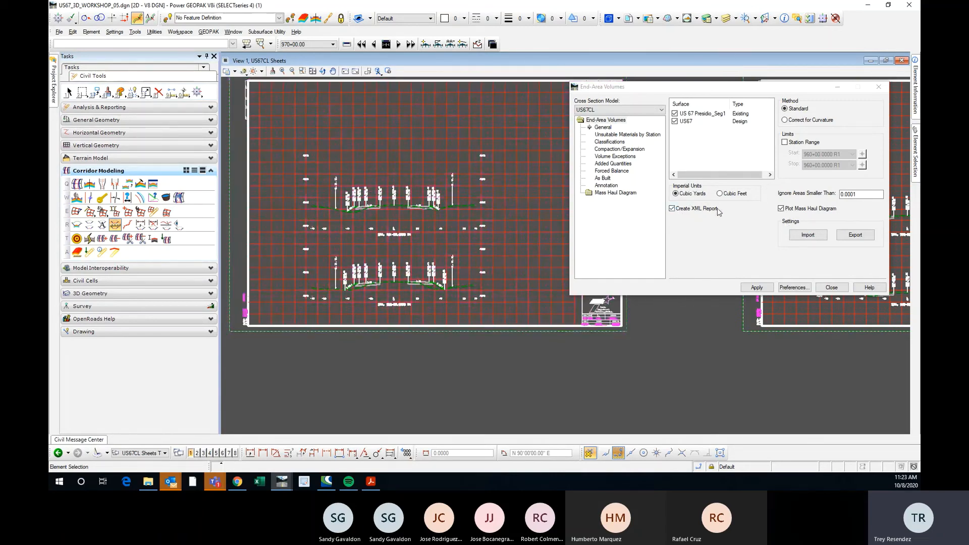
scroll(414, 302, "down", 3)
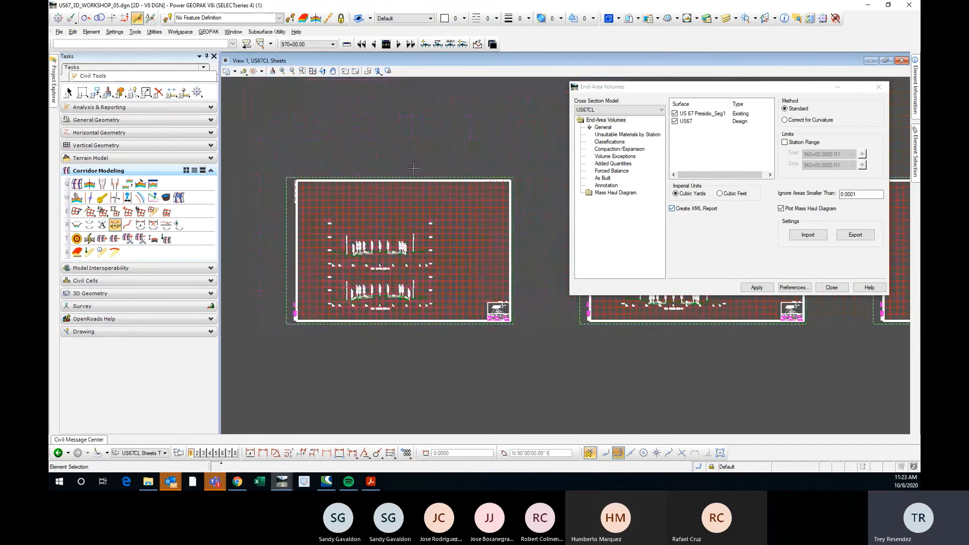
scroll(415, 302, "up", 3)
scroll(521, 268, "down", 3)
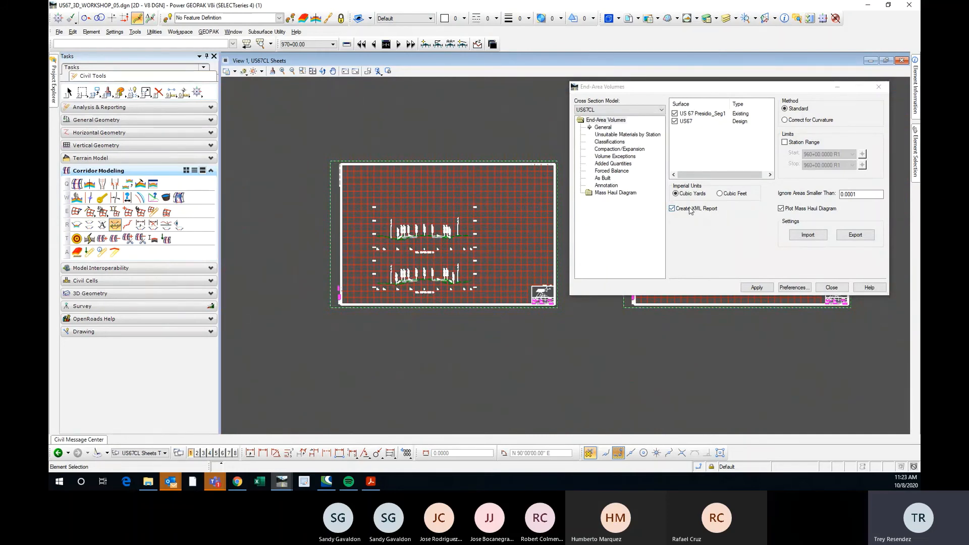
middle_click_drag(375, 222, 331, 211)
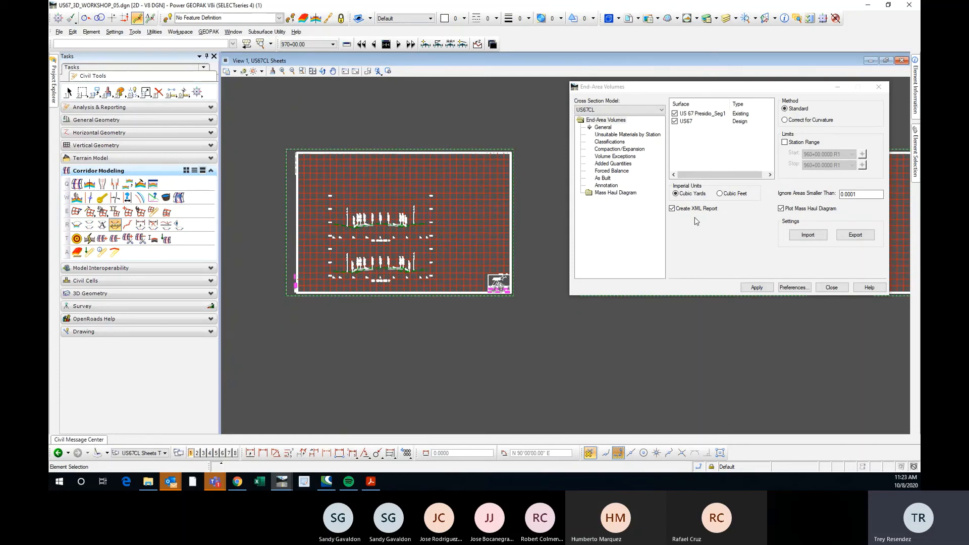
middle_click_drag(445, 229, 482, 252)
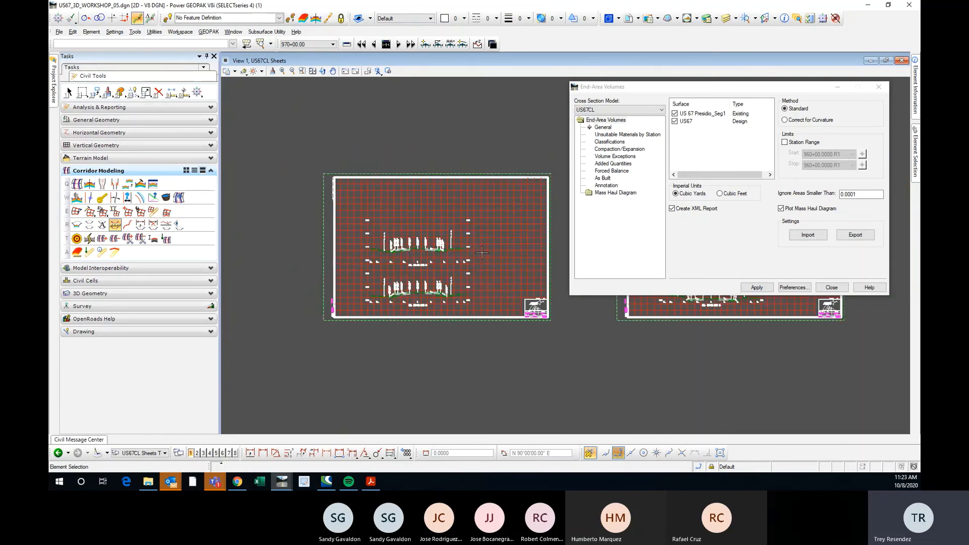
Turn off the mass haul diagram plot and run the US67CL end-area volumes with the XML report in cubic yards.
left_click(795, 288)
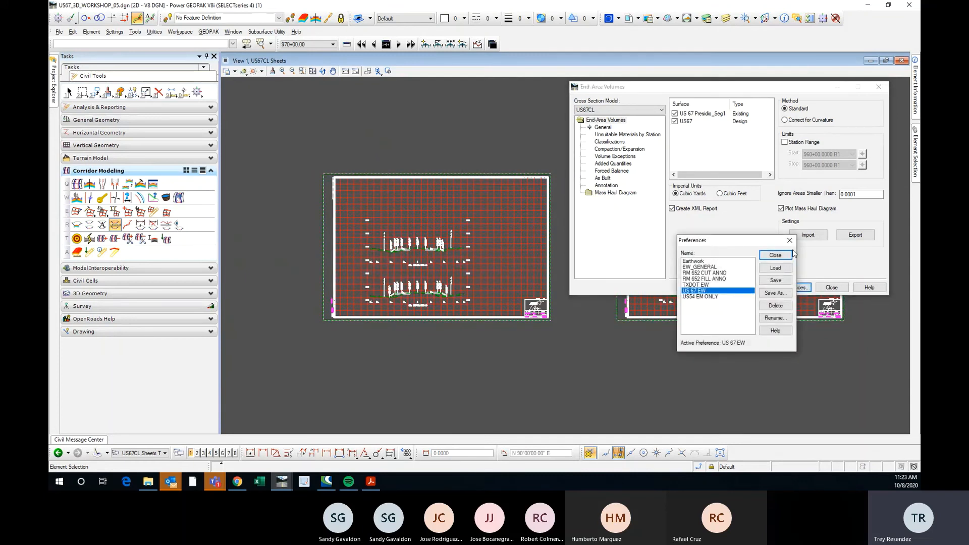
left_click(781, 209)
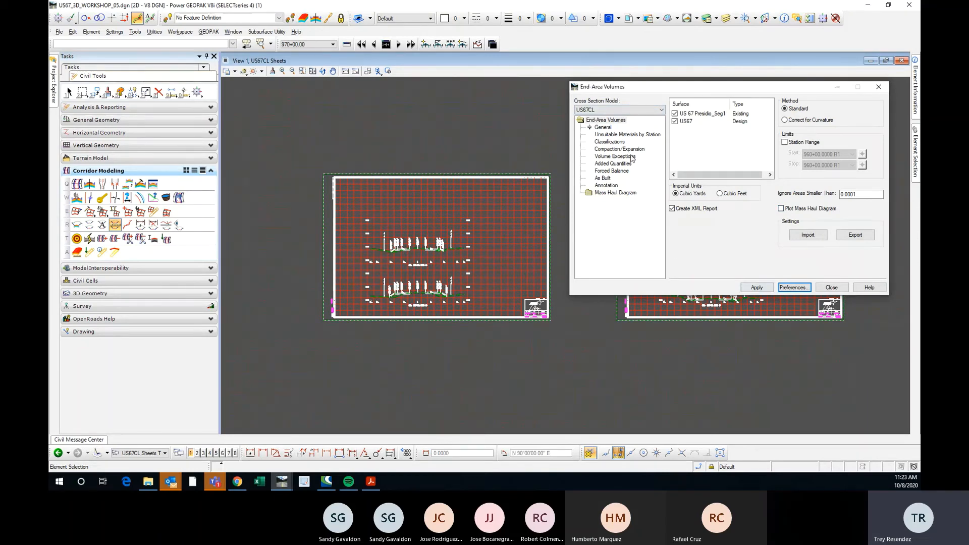
scroll(406, 222, "up", 3)
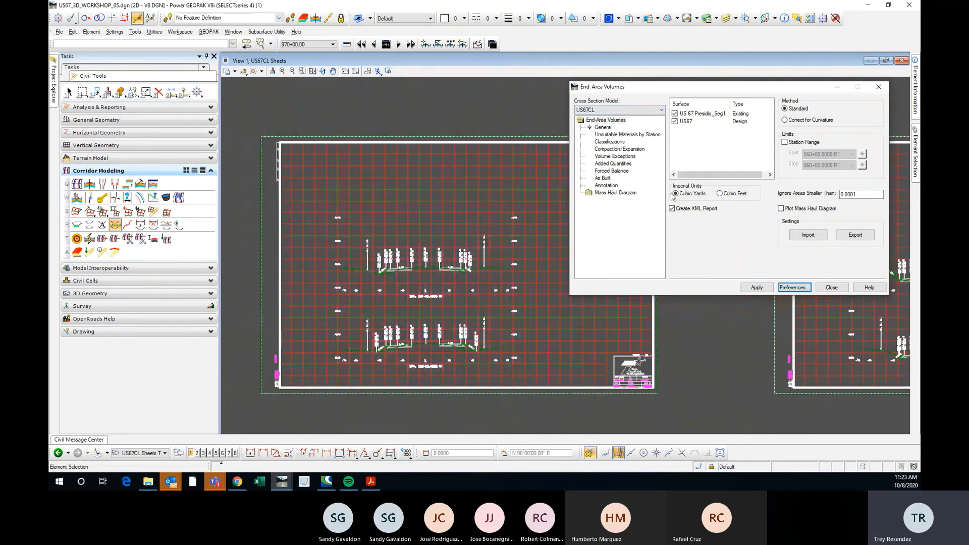
left_click(759, 288)
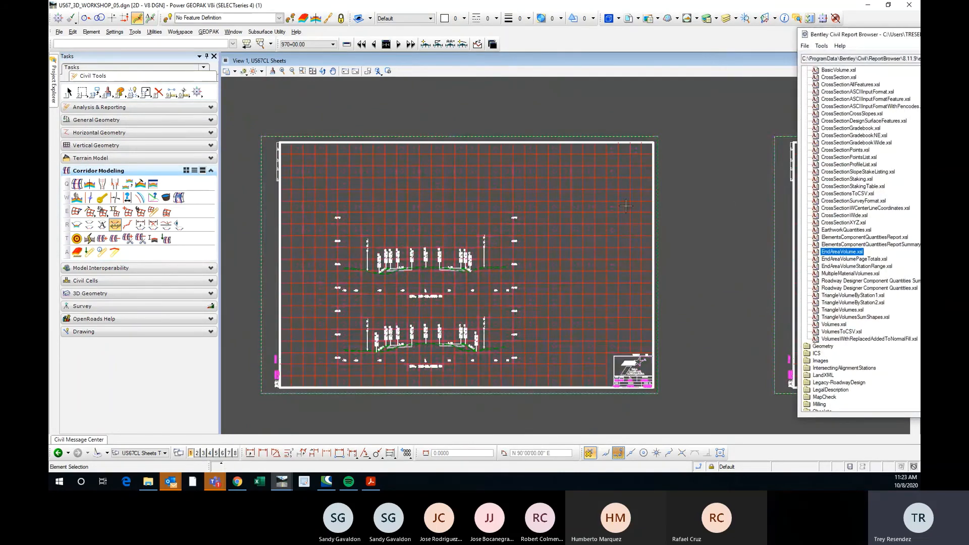
Bring the report browser fully into view and compare the Basic Volume, Earthwork Quantities and End Area Volume report formats.
left_click_drag(867, 35, 919, 58)
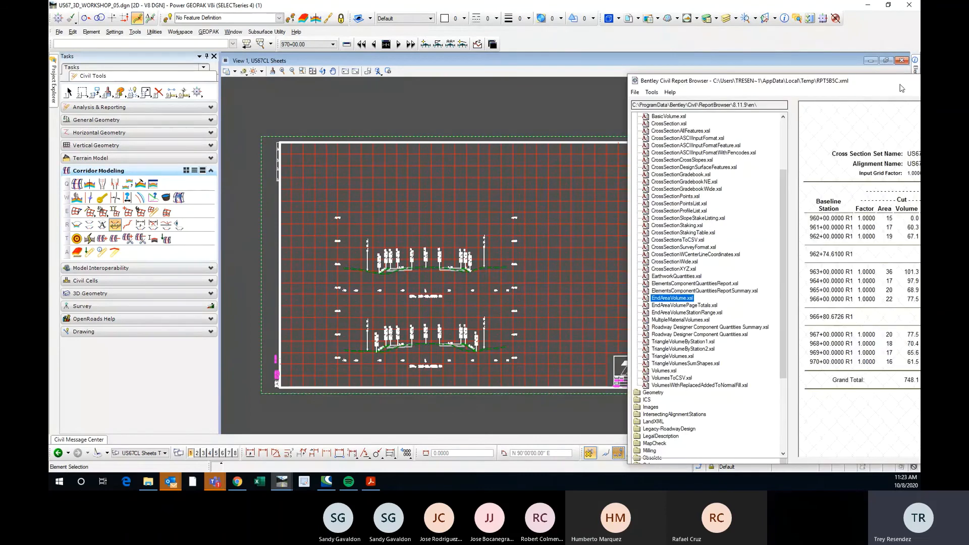
left_click_drag(906, 132, 541, 48)
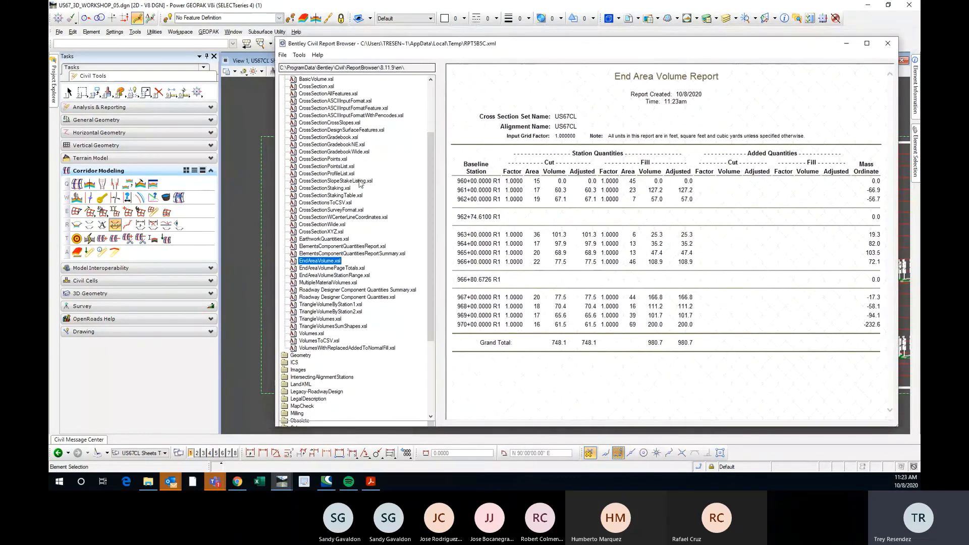
scroll(341, 163, "up", 1)
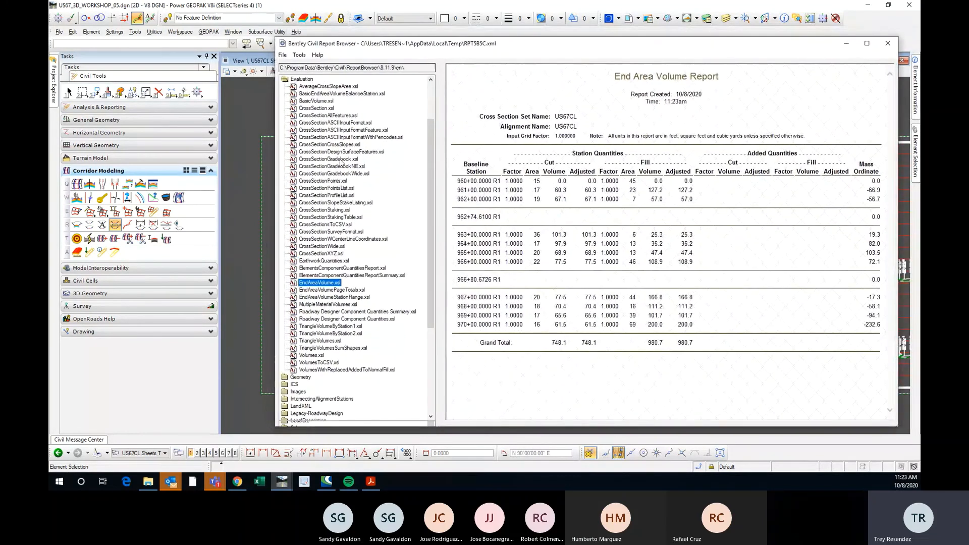
left_click(328, 101)
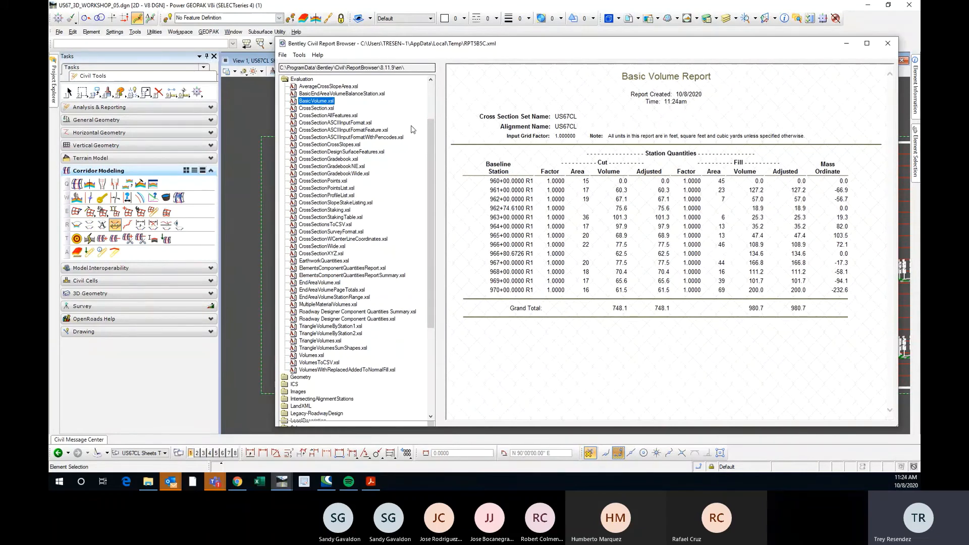
left_click(336, 261)
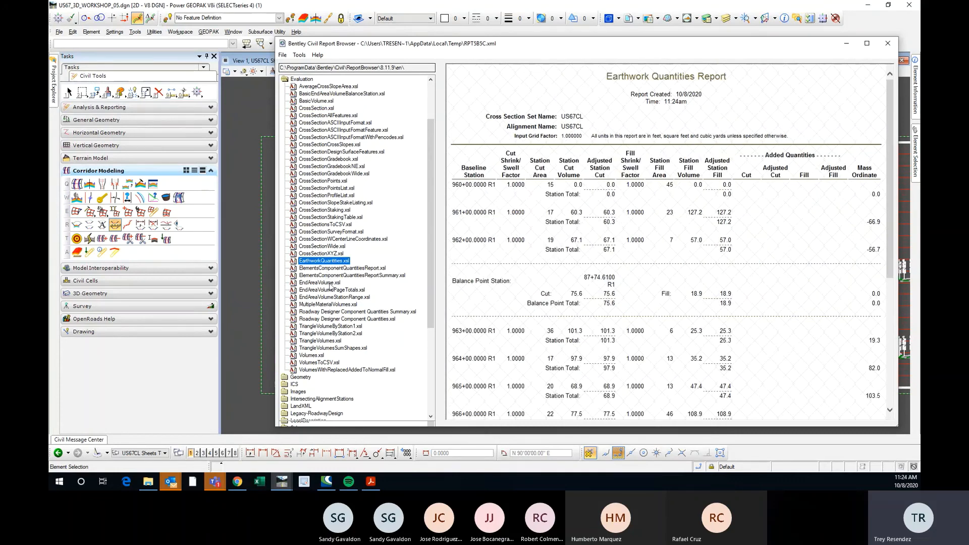
left_click(315, 282)
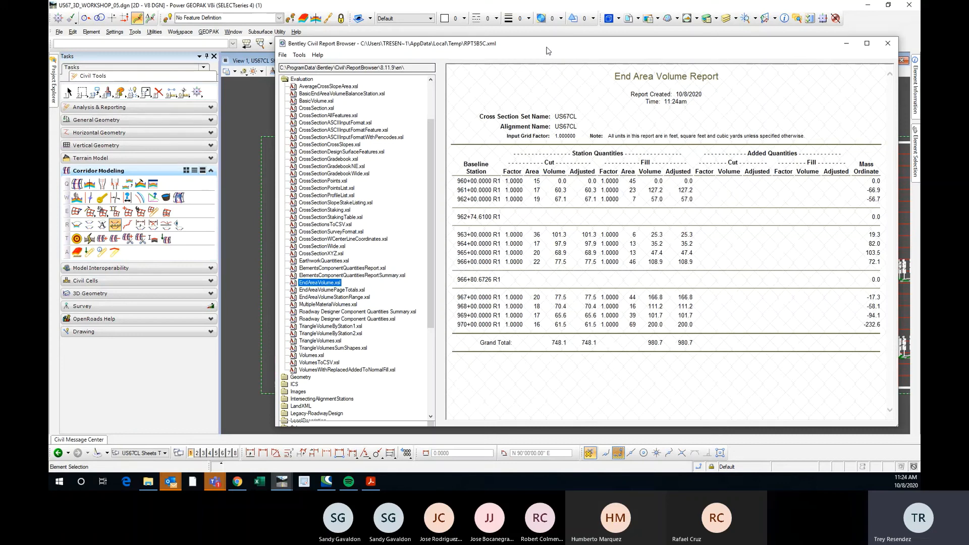
Display the volume results in the BasicVolume.xsl format and copy the entire report.
scroll(333, 168, "up", 1)
left_click(323, 123)
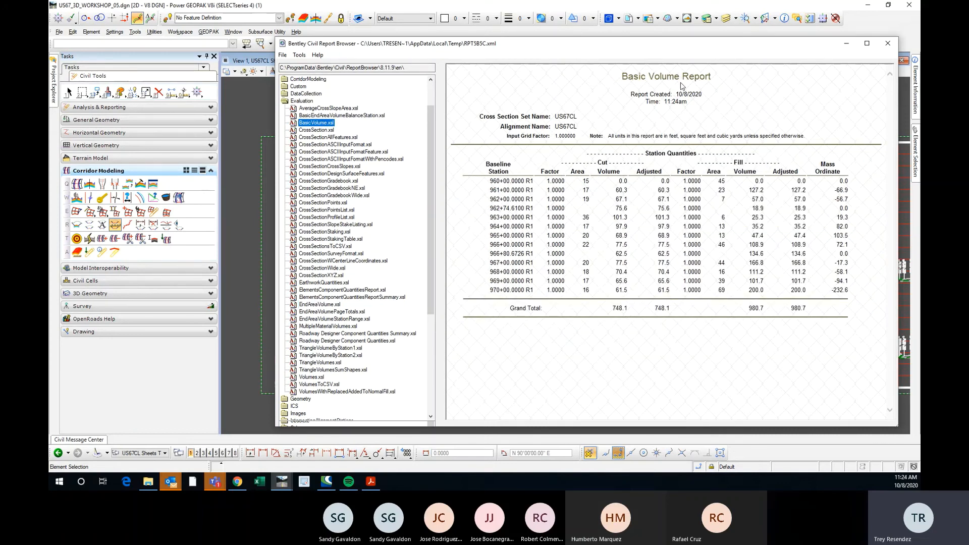
left_click(677, 78)
right_click(664, 77)
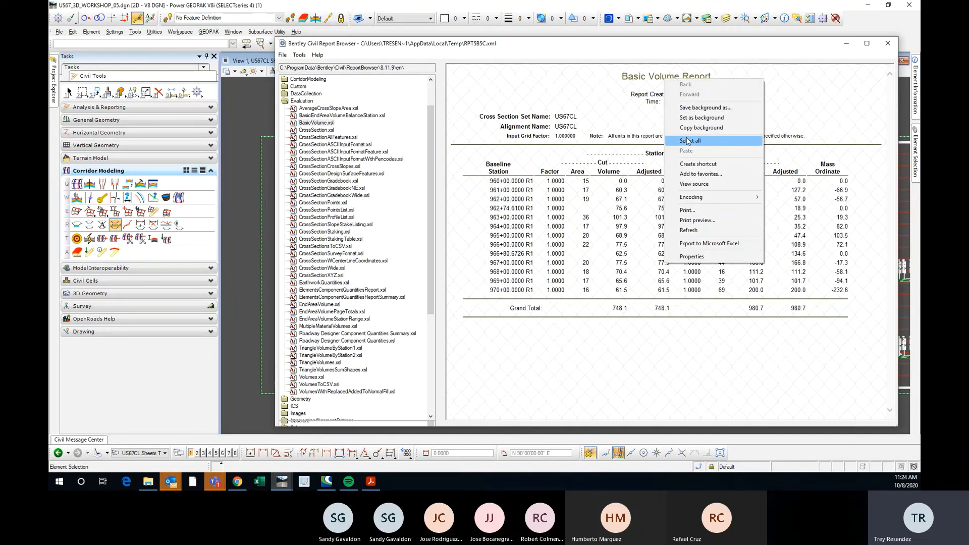
left_click(678, 141)
right_click(672, 79)
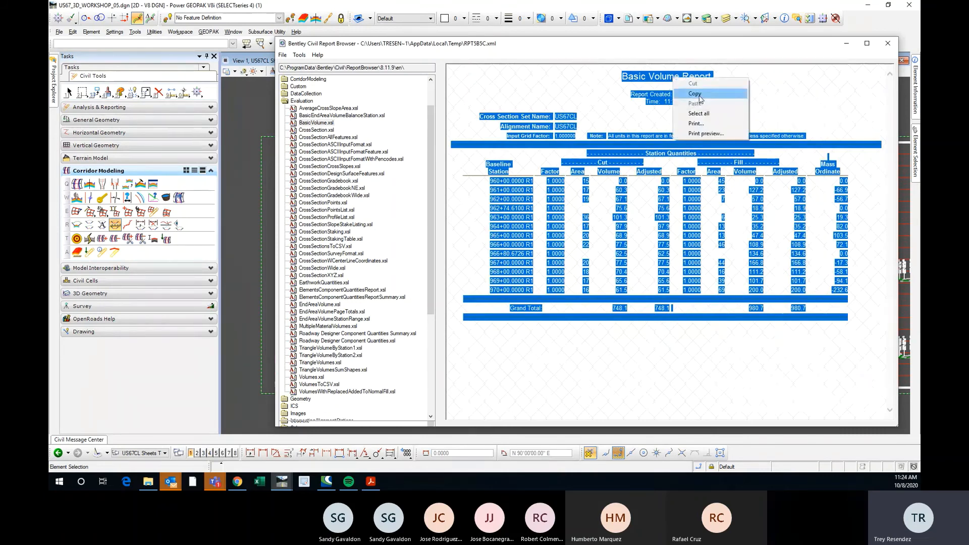
left_click(679, 94)
left_click(628, 331)
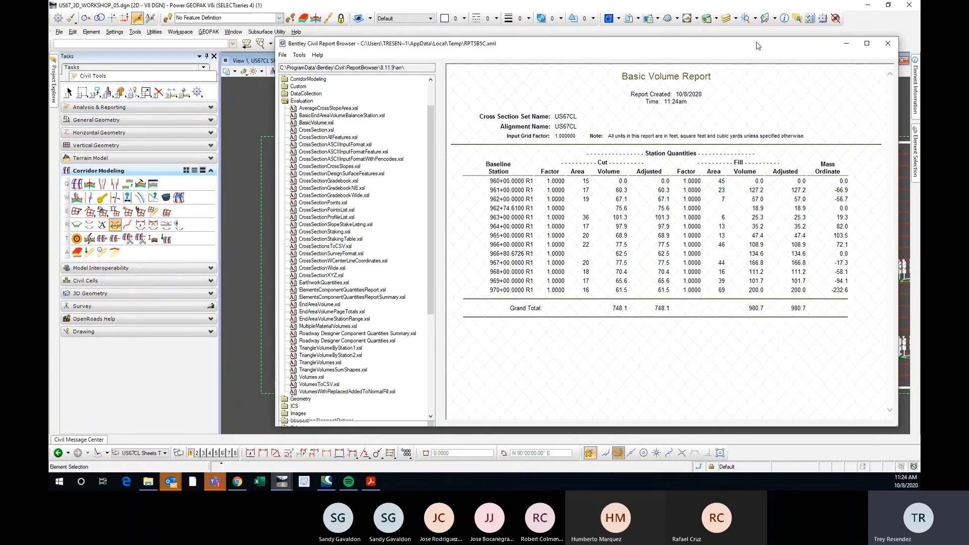
Clear the report browser away from the cross section sheets and return to element selection.
left_click_drag(759, 46, 919, 45)
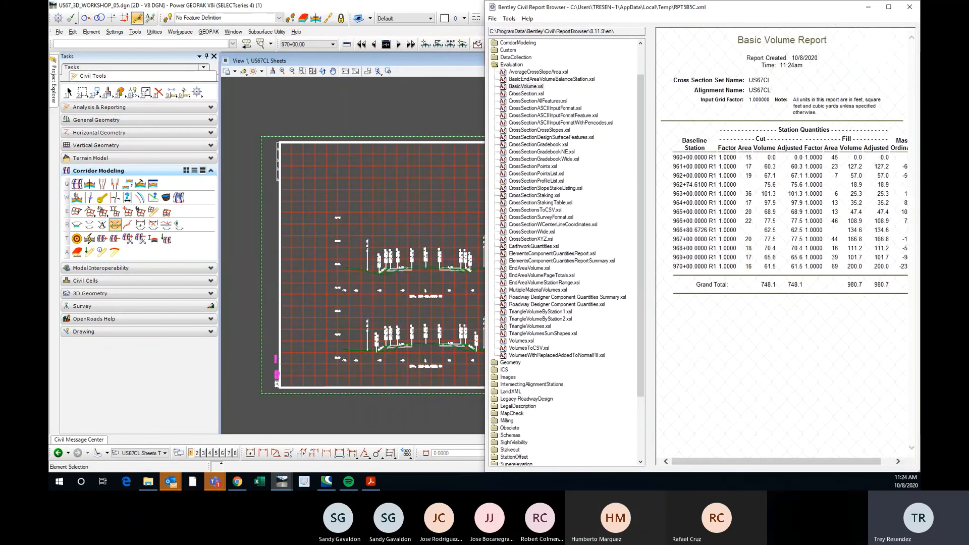
key("super+Left")
left_click(818, 49)
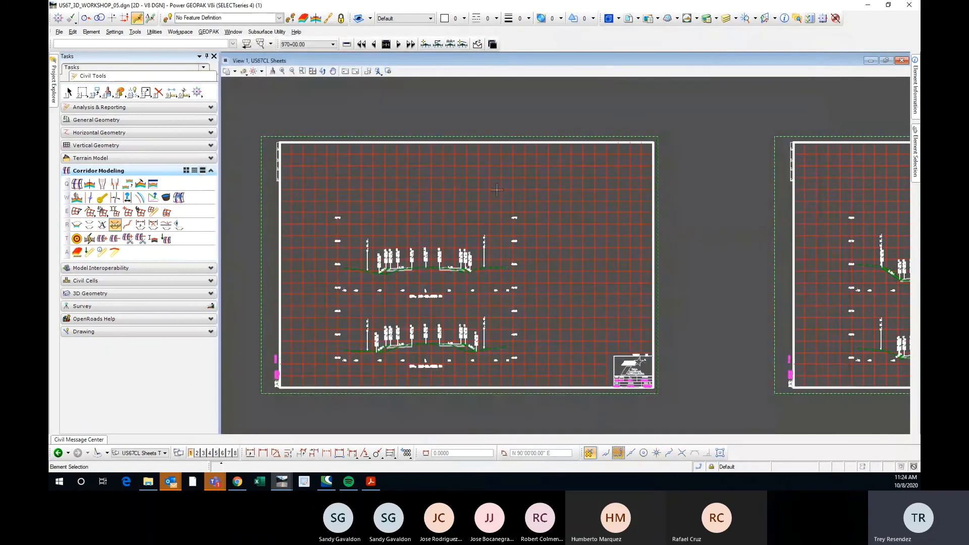
left_click(69, 92)
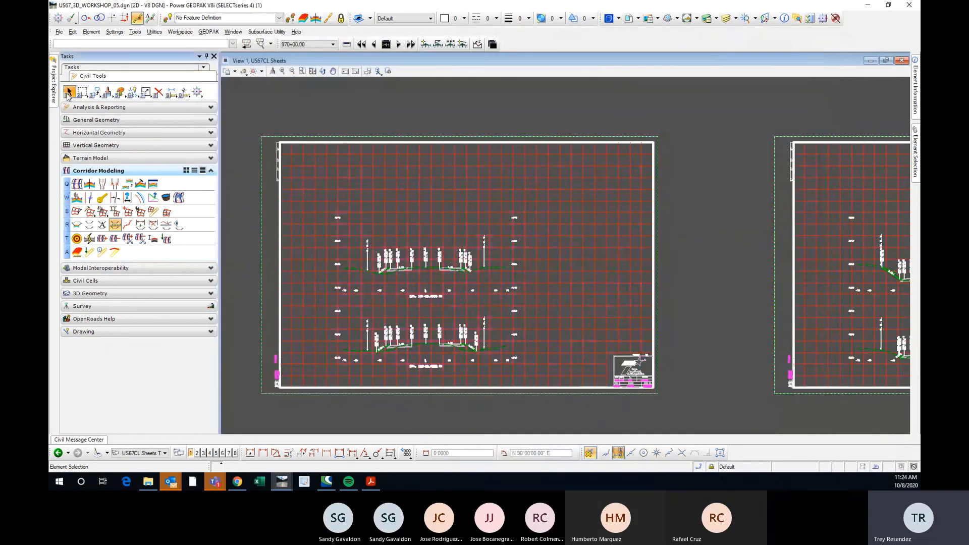
Turn on the Fill display for the view and examine the cross sections at STA. 961+00 and STA. 960+00.
left_click(235, 74)
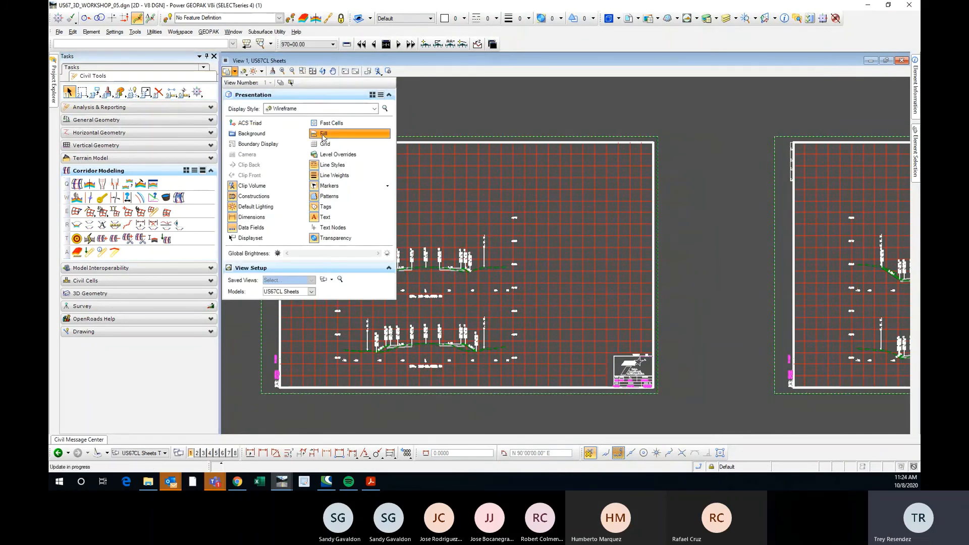
scroll(464, 201, "up", 6)
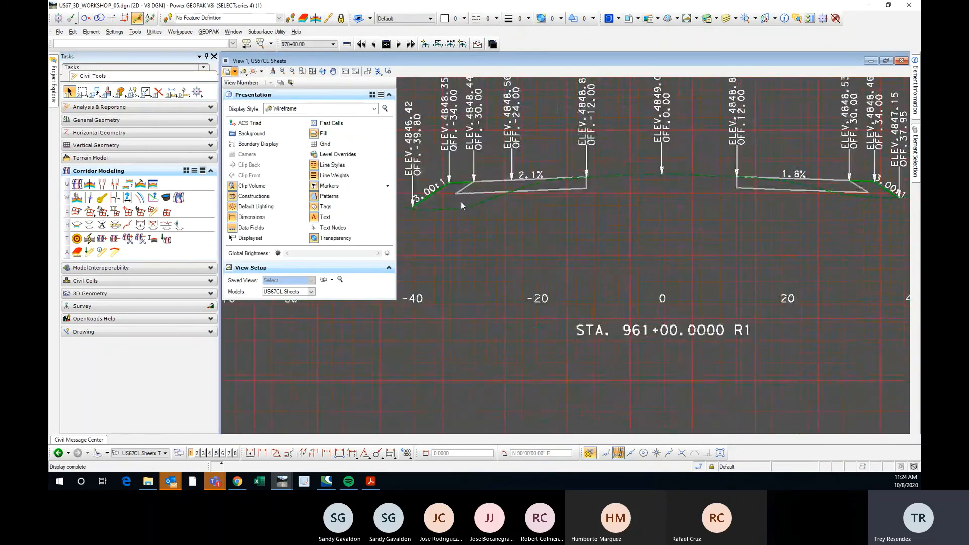
scroll(505, 220, "down", 5)
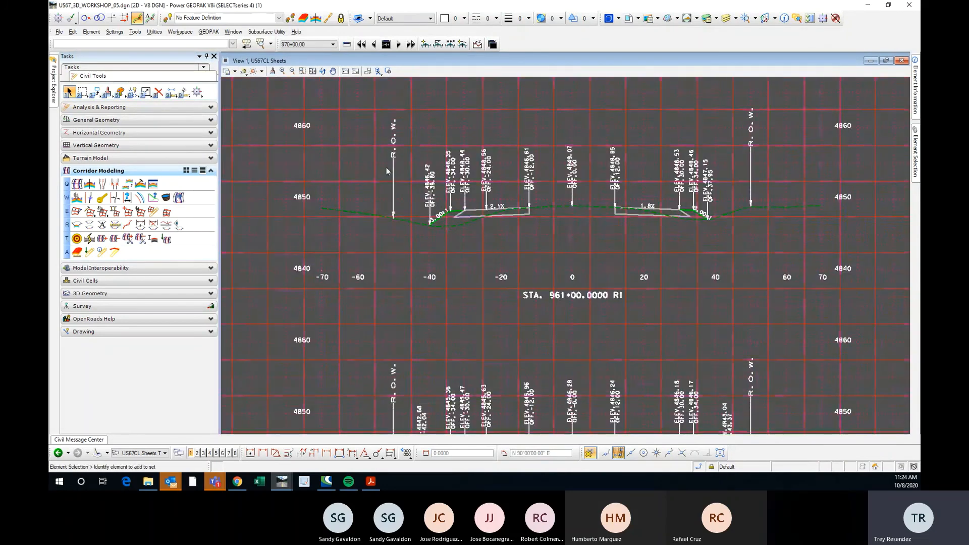
left_click(235, 72)
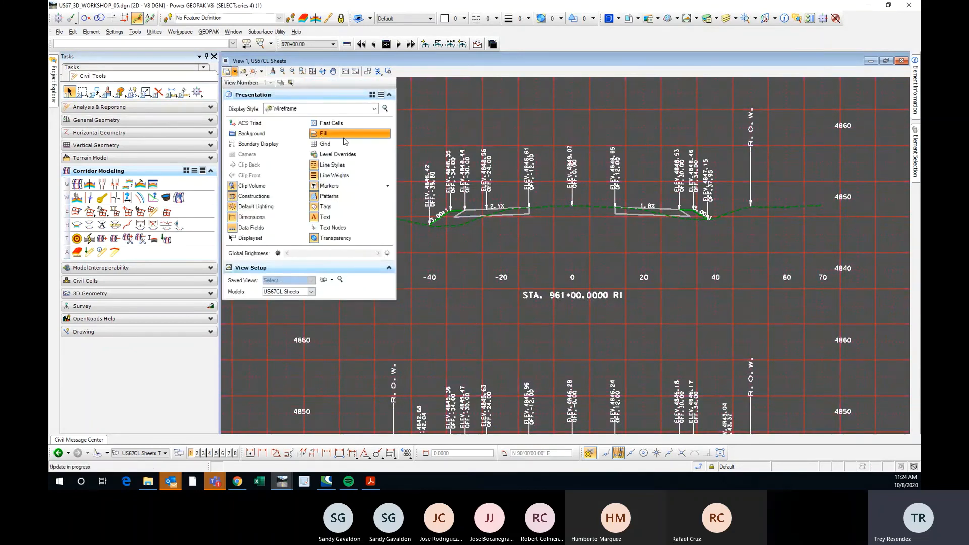
scroll(470, 247, "down", 4)
scroll(513, 231, "up", 7)
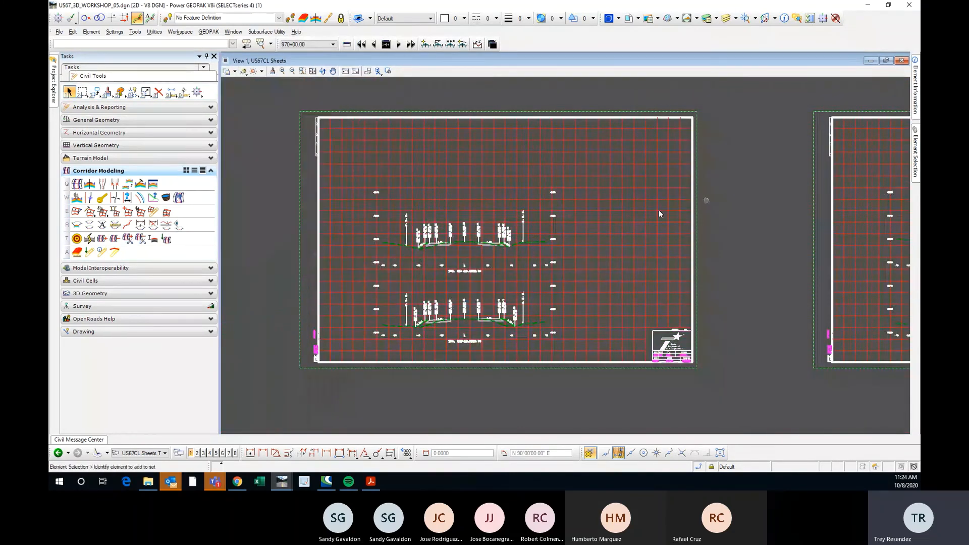
scroll(514, 231, "down", 7)
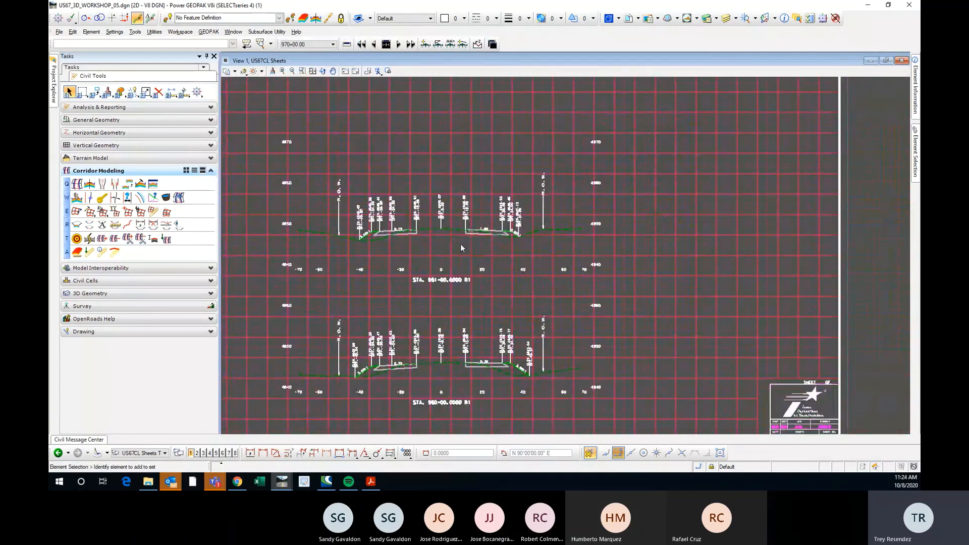
scroll(393, 320, "down", 3)
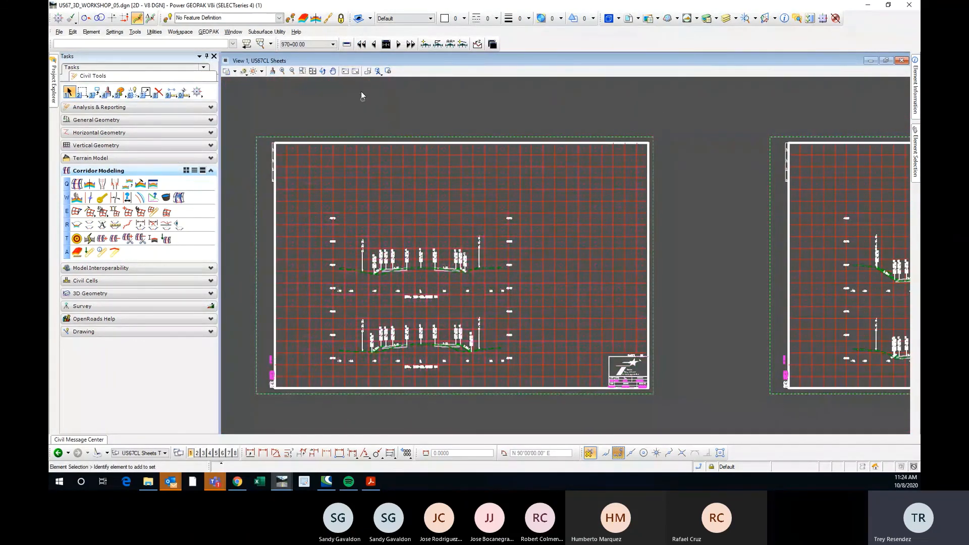
left_click(115, 224)
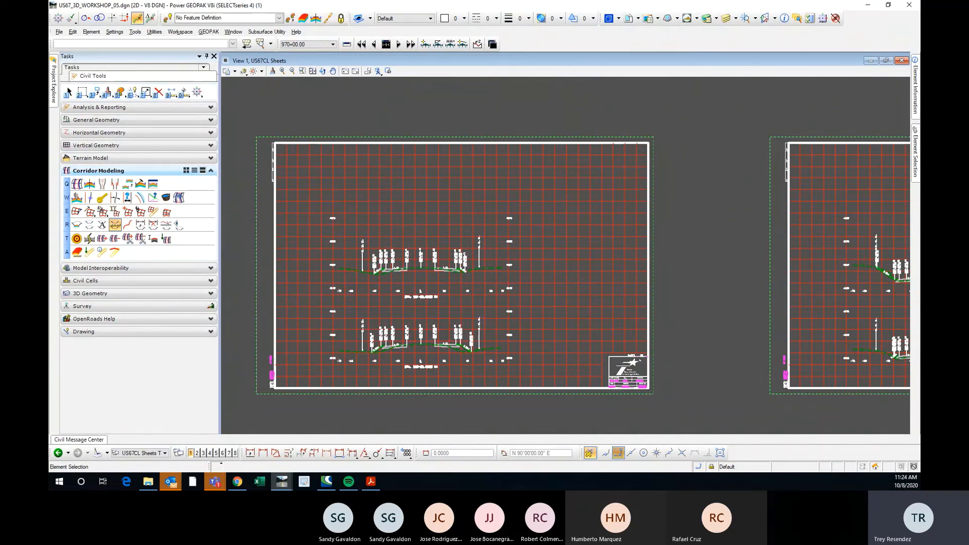
left_click(70, 92)
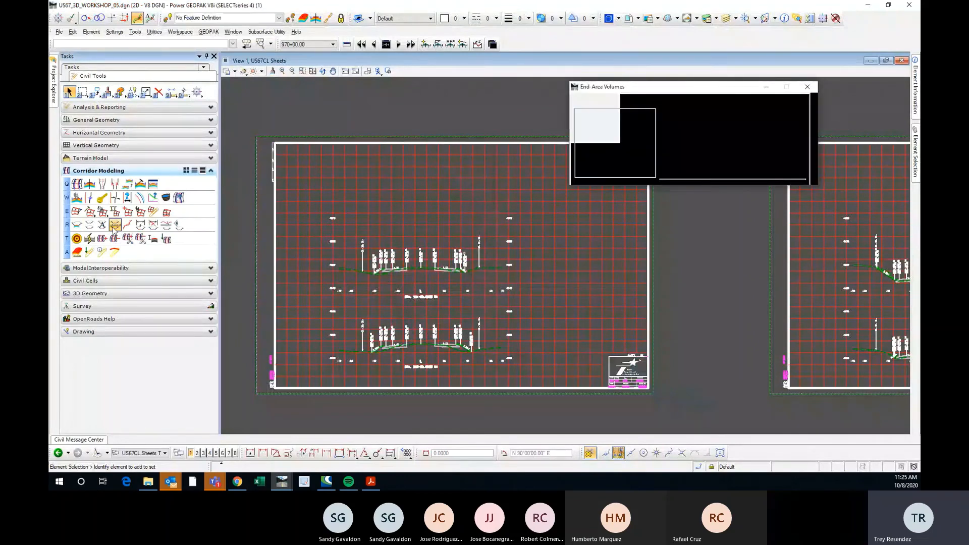
left_click_drag(651, 95, 671, 87)
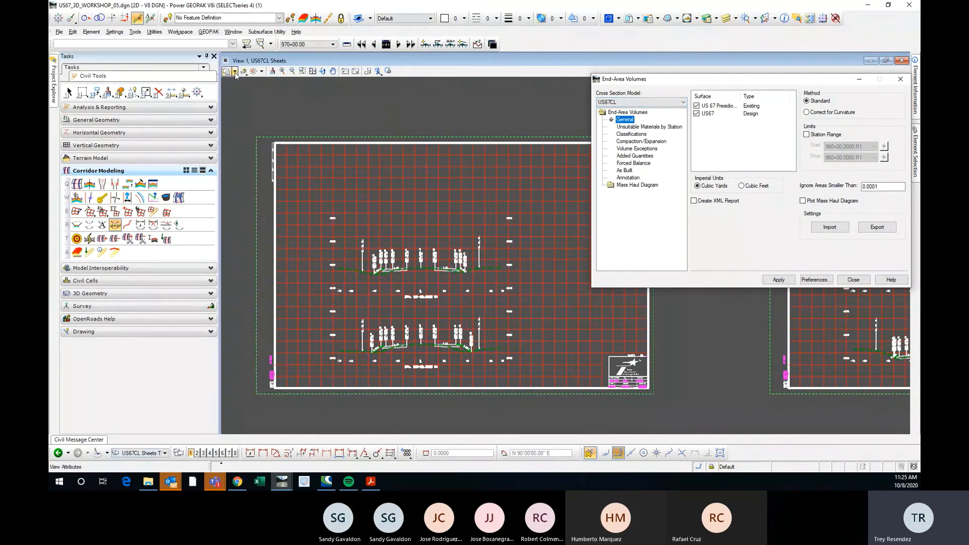
Switch from the US67CL Sheets model to the US67CL cross section model and inspect the section at station 970+00.
left_click(151, 452)
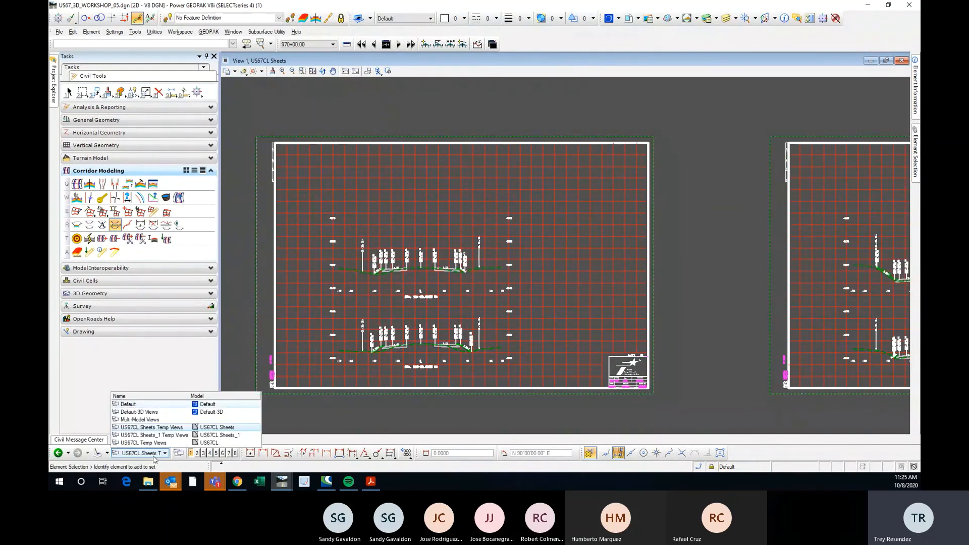
left_click(160, 428)
scroll(390, 270, "up", 5)
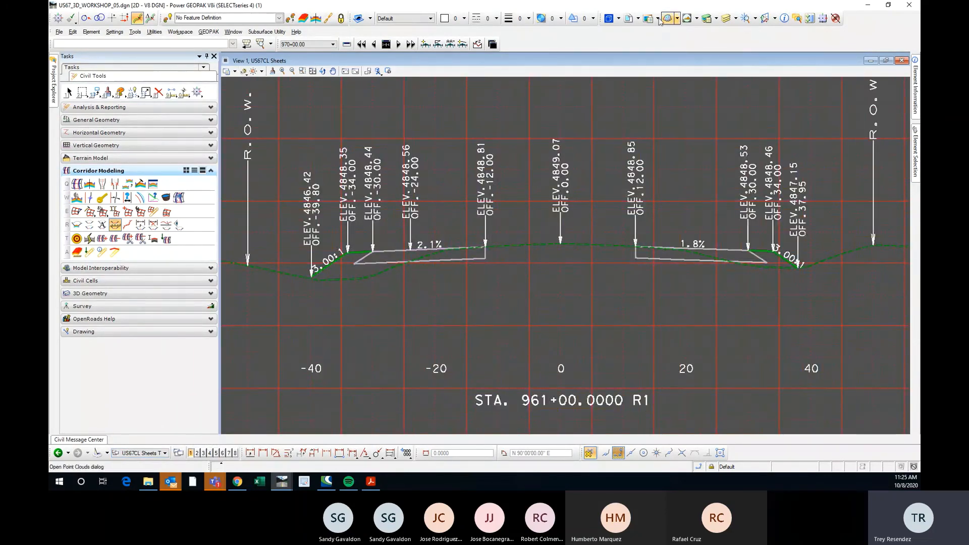
left_click(609, 19)
double_click(209, 45)
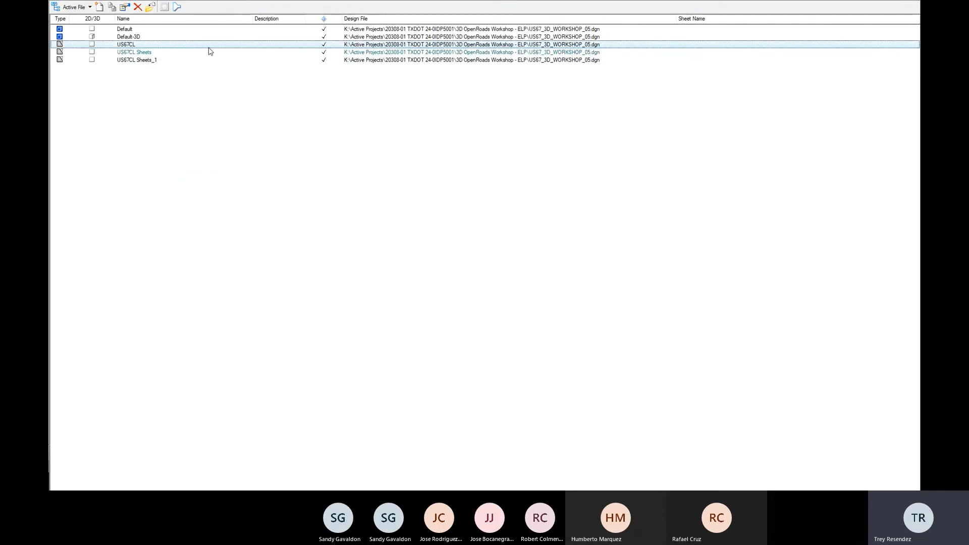
scroll(592, 259, "up", 3)
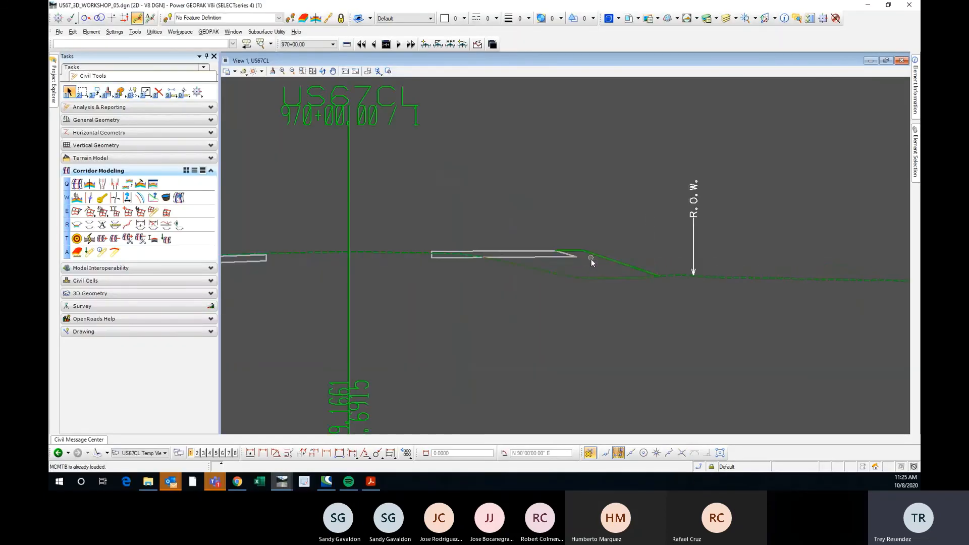
Turn on the Fill display for the US67CL cross section view at station 970+00.
scroll(550, 237, "down", 2)
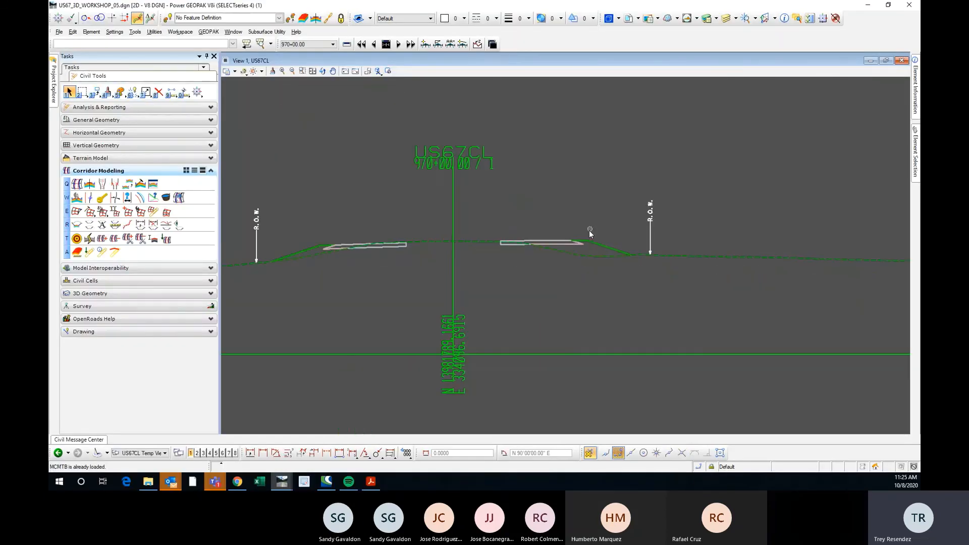
left_click(235, 71)
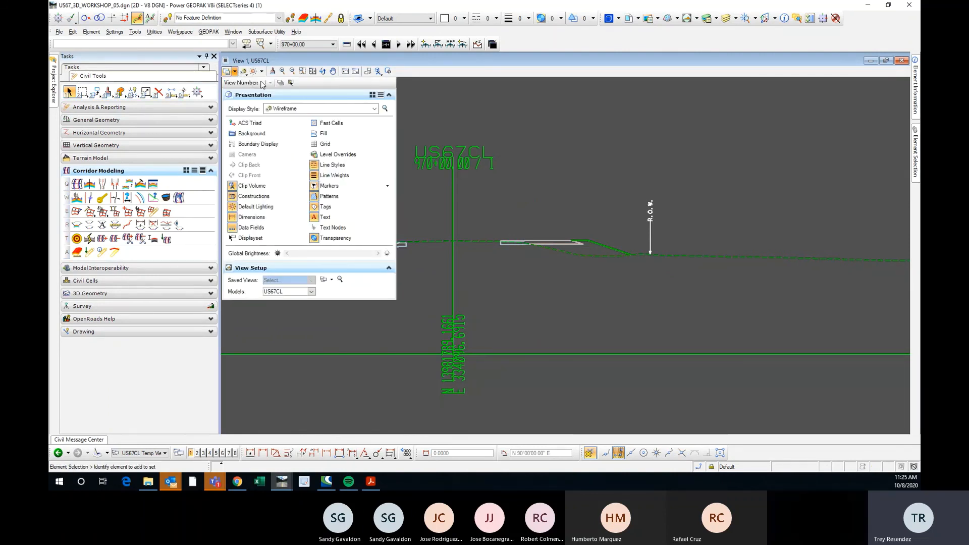
left_click(323, 134)
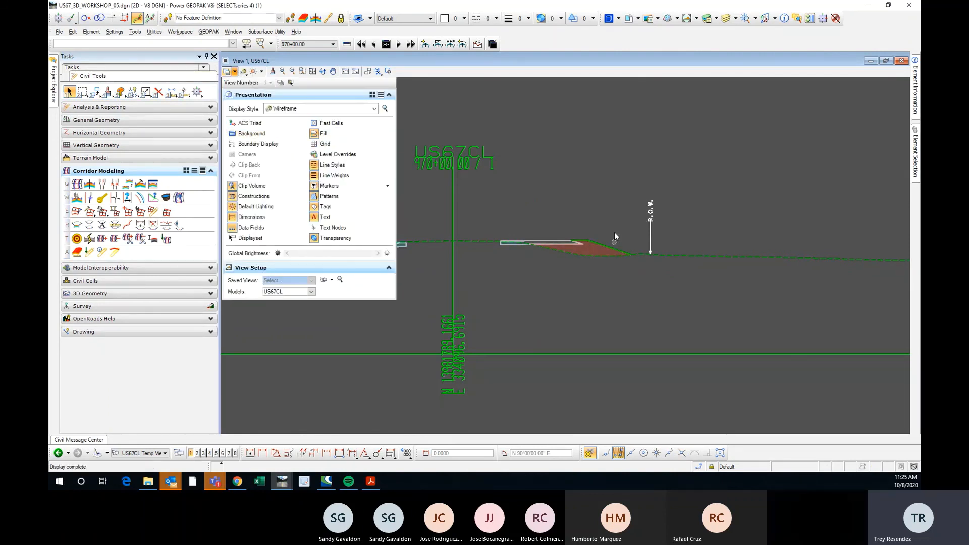
scroll(583, 228, "down", 3)
scroll(483, 249, "up", 3)
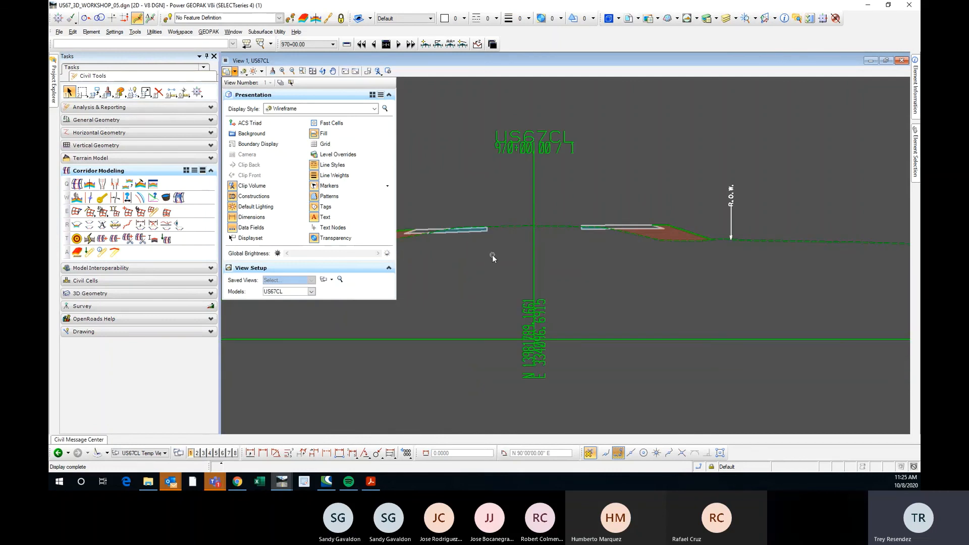
left_click(494, 256)
Examine the filled cut and fill areas on both sides of the centerline at station 970+00.
scroll(429, 244, "up", 3)
scroll(320, 249, "down", 4)
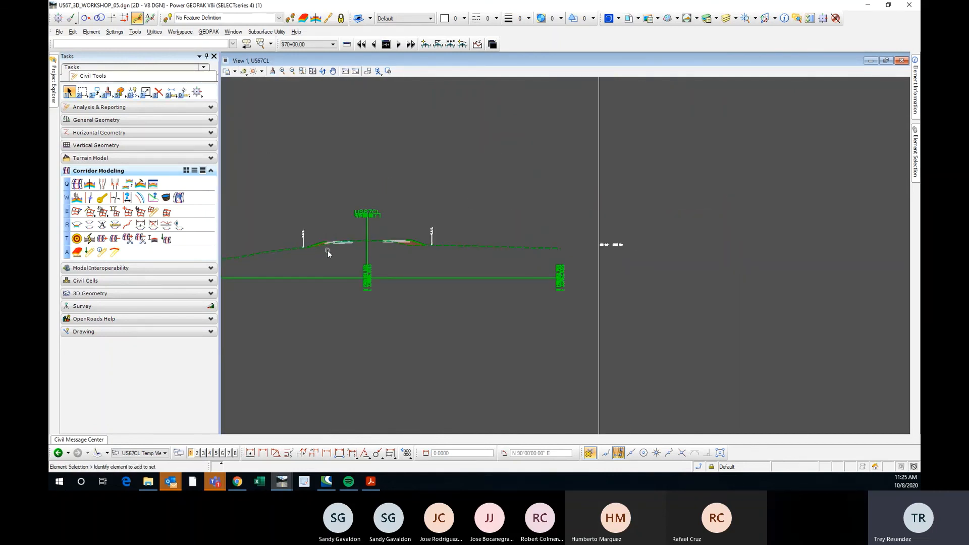
scroll(399, 244, "up", 2)
scroll(413, 244, "up", 2)
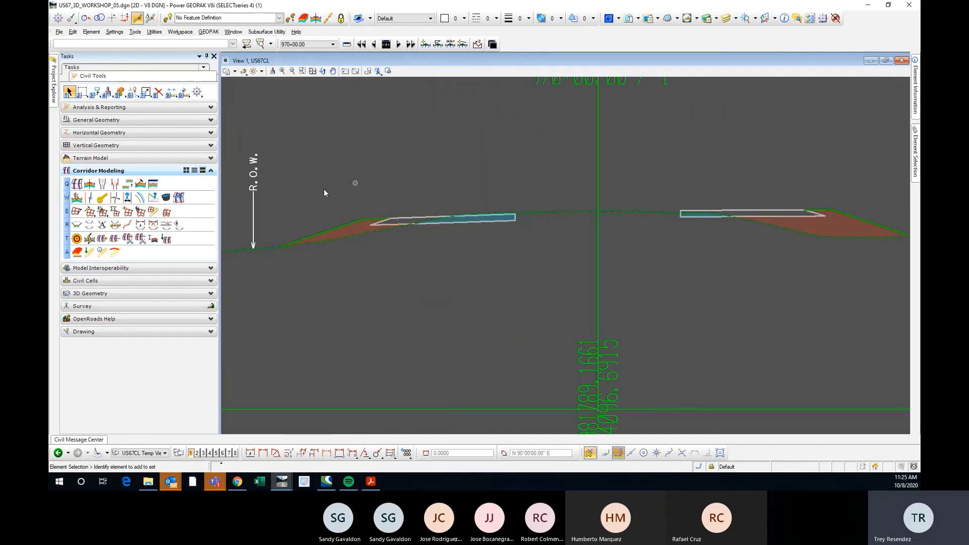
scroll(371, 172, "down", 1)
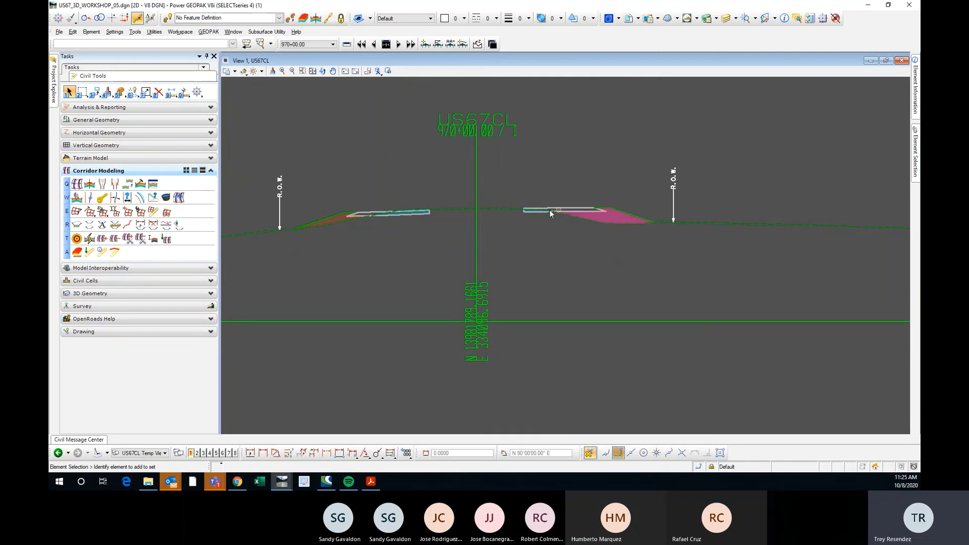
scroll(620, 213, "up", 5)
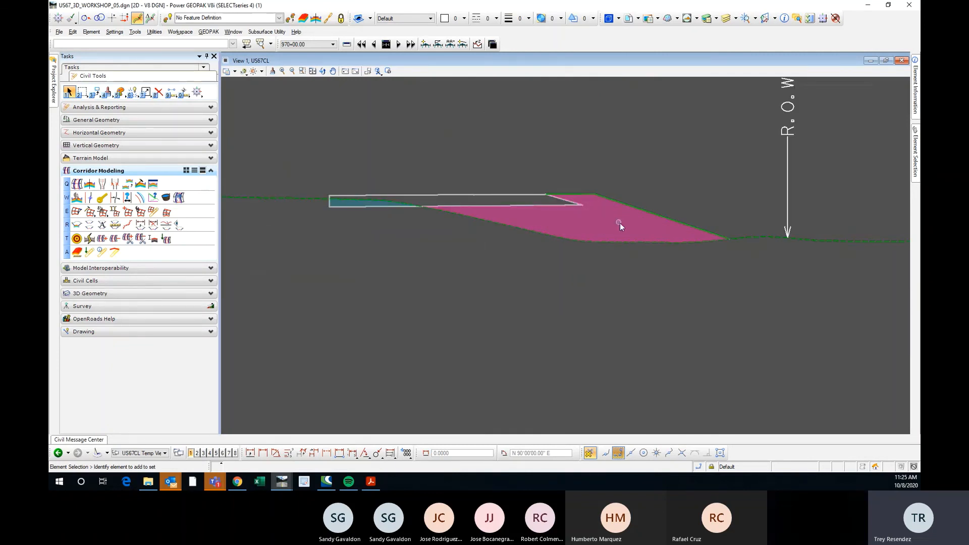
scroll(620, 225, "down", 4)
scroll(454, 209, "up", 2)
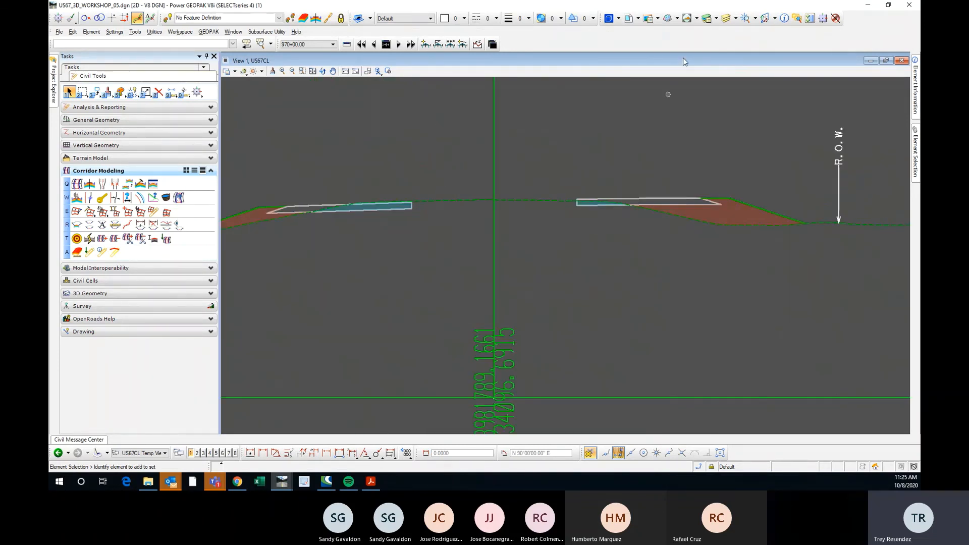
Set the transparency of the Draft_XS_Volume level to 40.
left_click(708, 19)
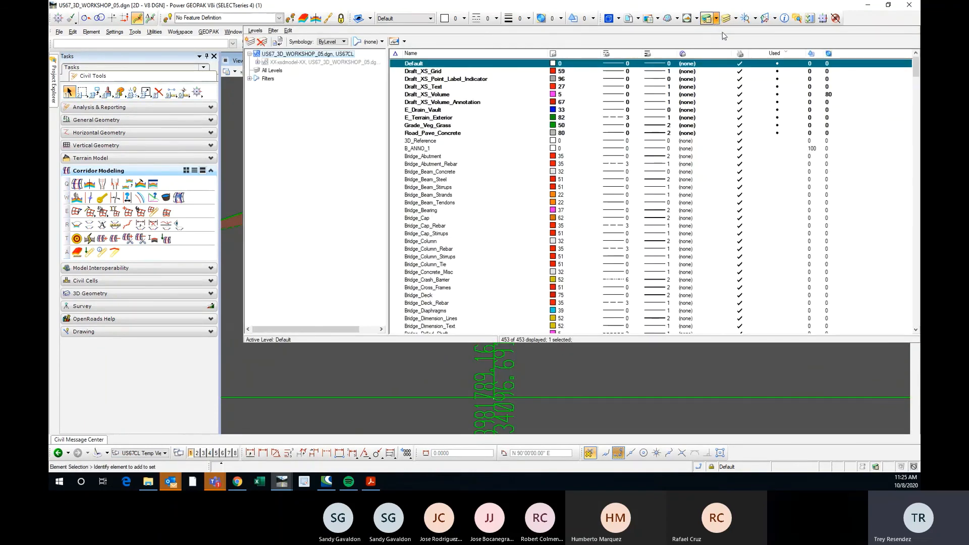
left_click(828, 94)
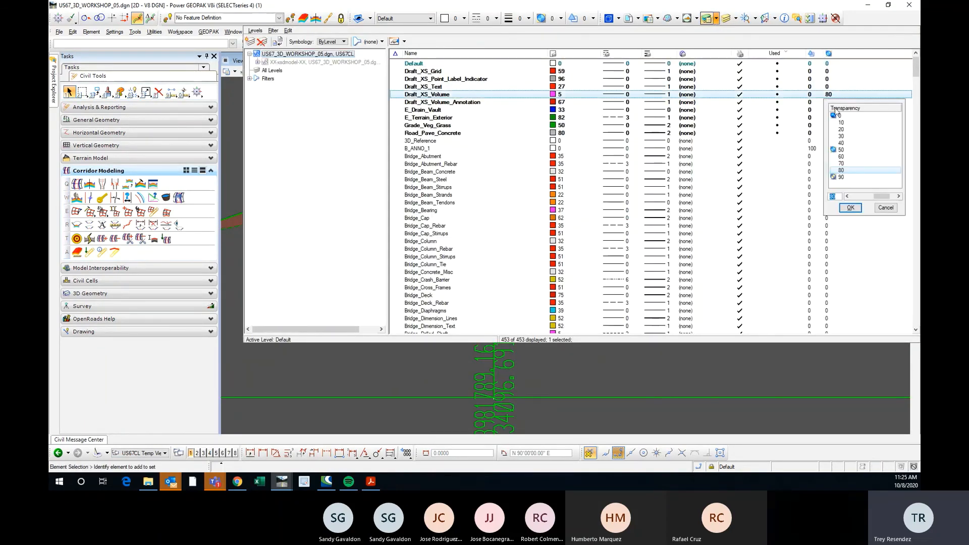
left_click(852, 145)
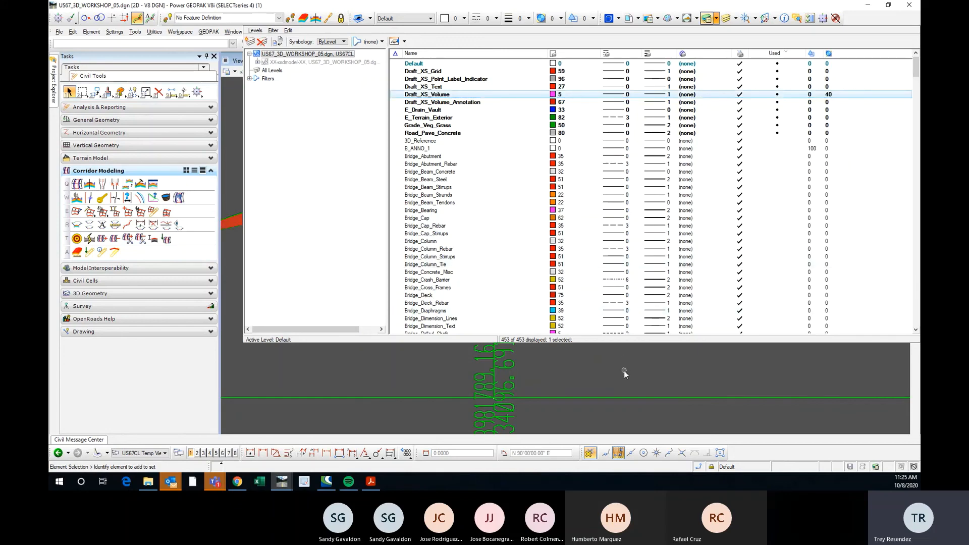
left_click(624, 370)
Inspect the cut and fill shading and the volume annotation beside the cross section at station 970+00.
scroll(479, 254, "up", 5)
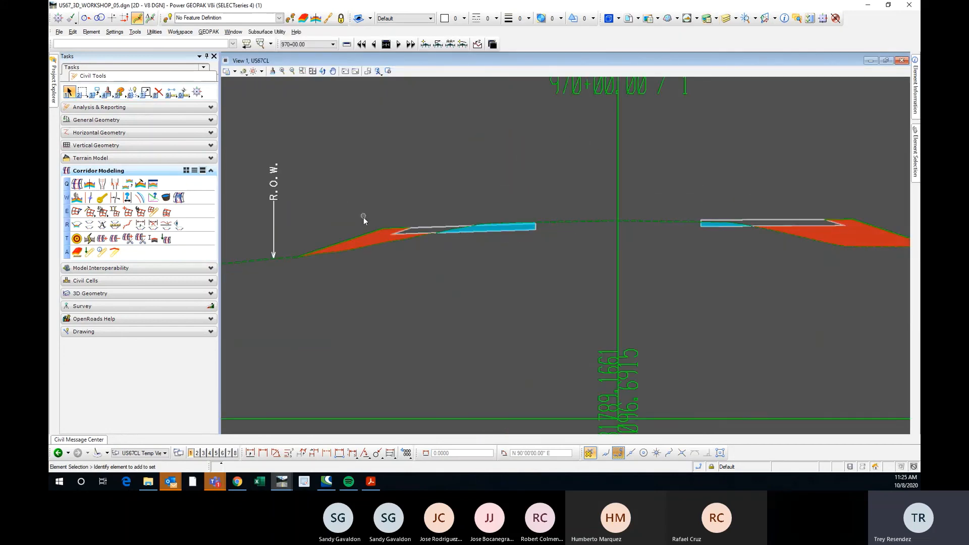
scroll(364, 216, "down", 2)
scroll(497, 228, "up", 2)
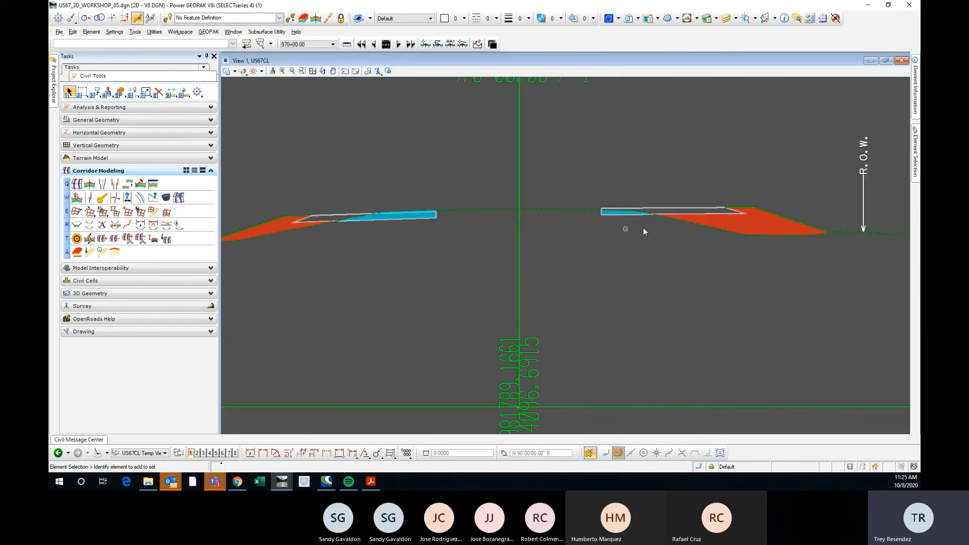
scroll(632, 231, "down", 2)
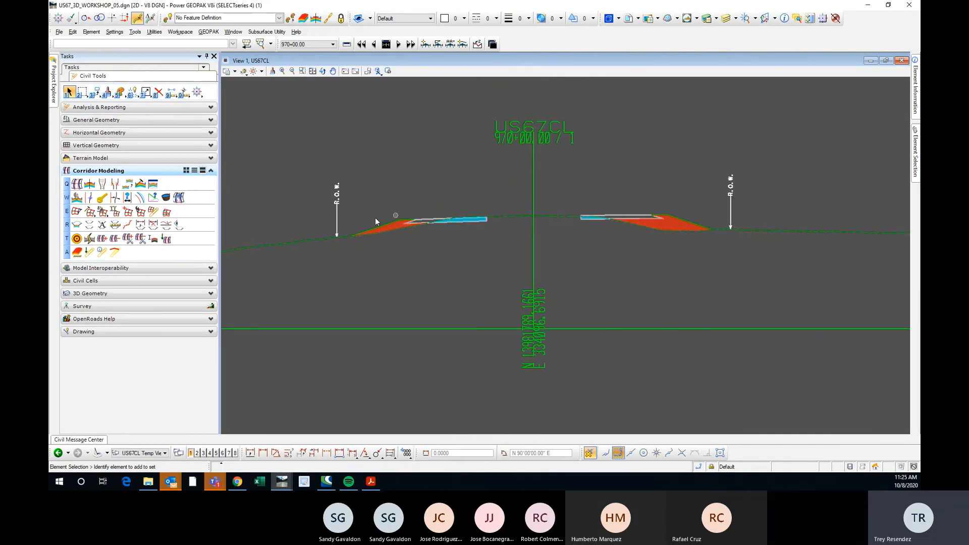
scroll(403, 238, "down", 3)
scroll(716, 233, "up", 5)
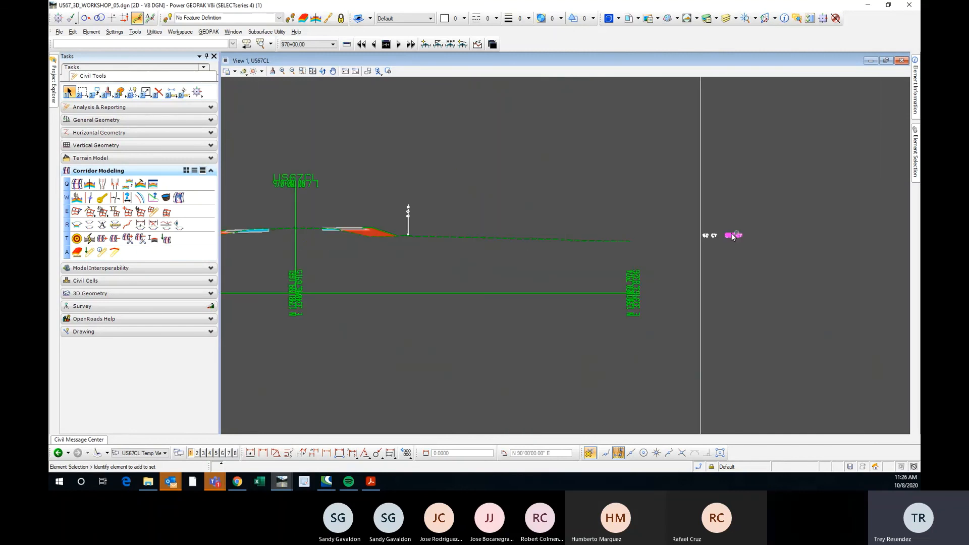
scroll(752, 232, "down", 4)
scroll(630, 240, "down", 2)
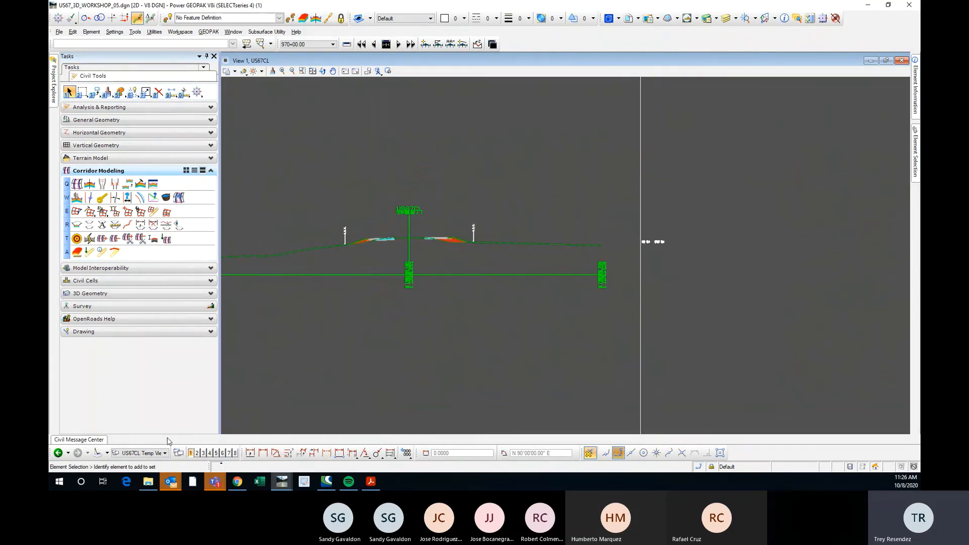
Switch to the US67CL Sheets_1 model and bring the sheet with stations 960+00 to 962+00 into view.
left_click(164, 452)
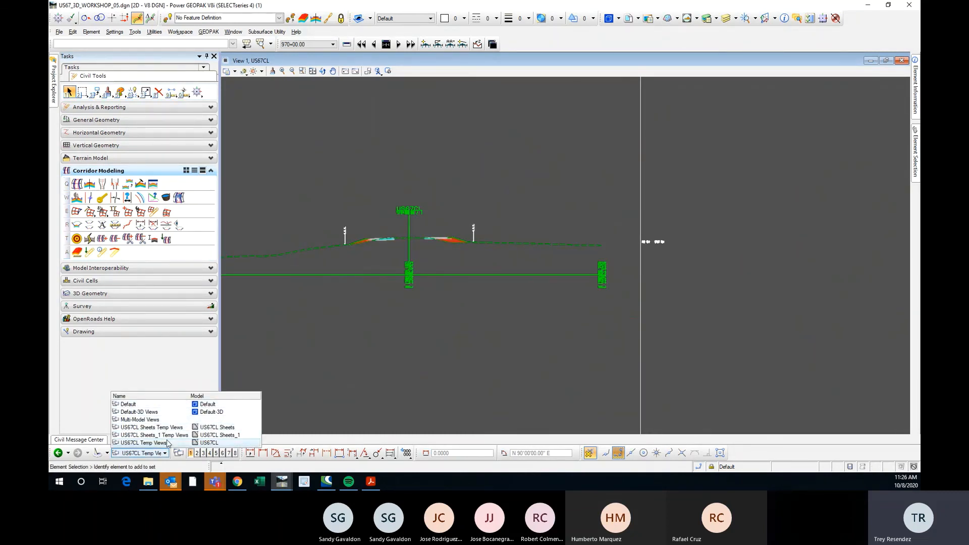
left_click(172, 435)
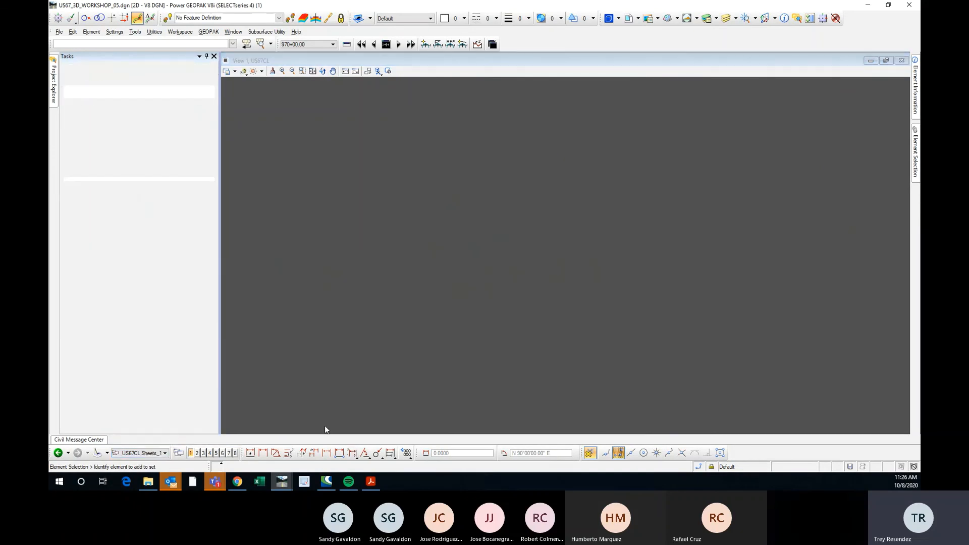
scroll(414, 249, "up", 5)
scroll(419, 247, "down", 5)
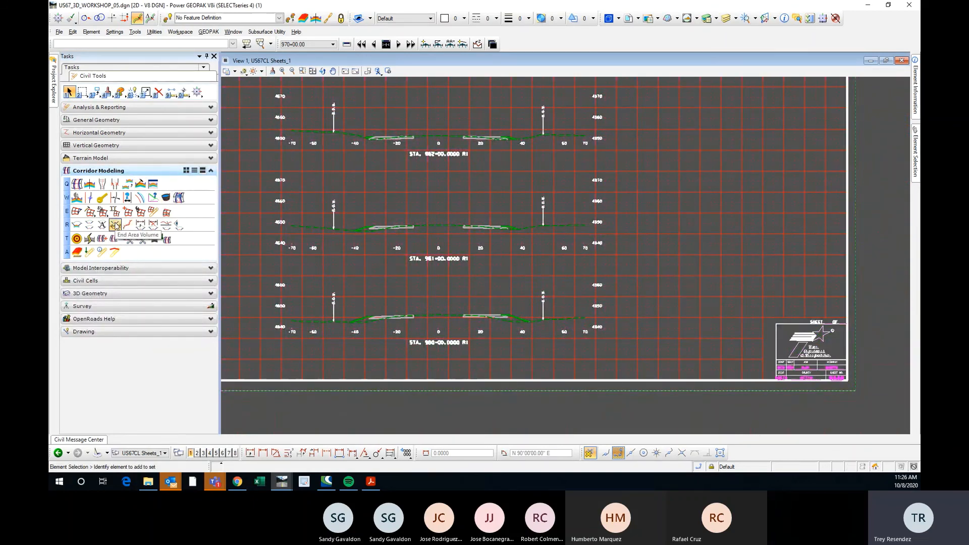
Start the End Area Volume tool and choose US67CL Sheets_1 as the cross section model.
left_click(115, 225)
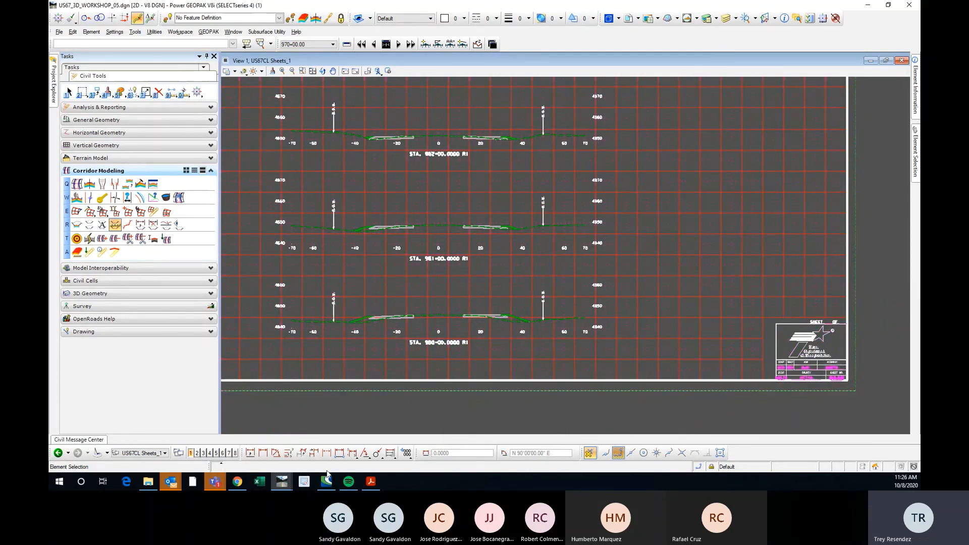
mouse_move(281, 482)
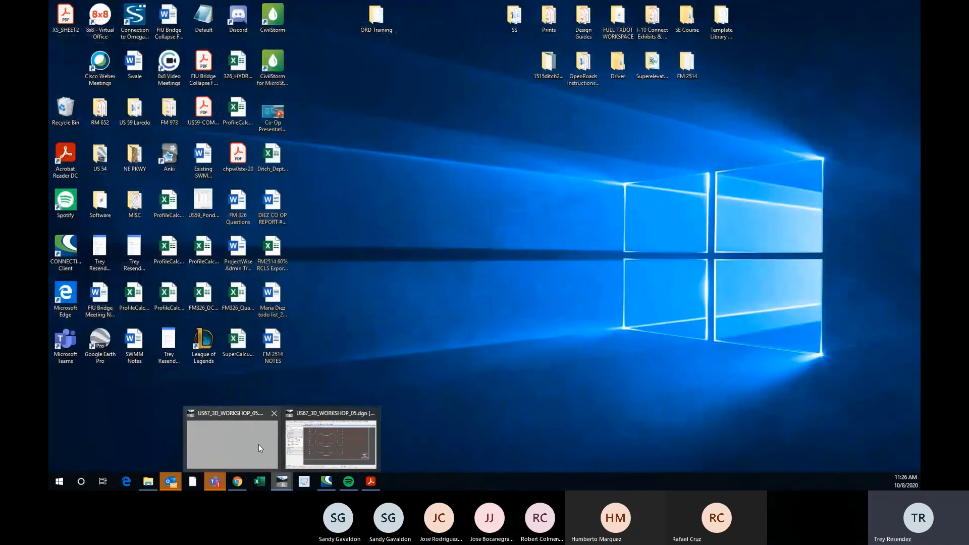
left_click(299, 448)
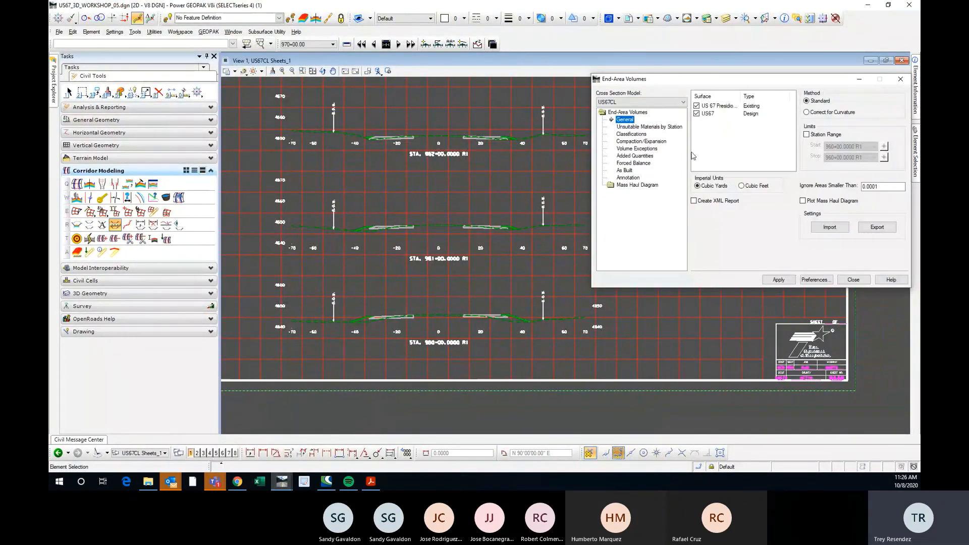
left_click_drag(656, 79, 622, 102)
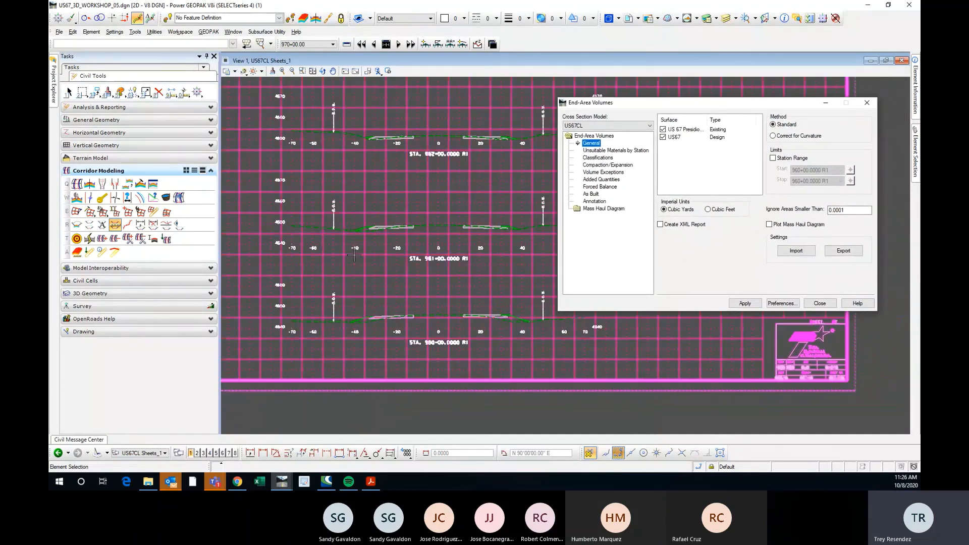
scroll(354, 256, "down", 3)
left_click(630, 126)
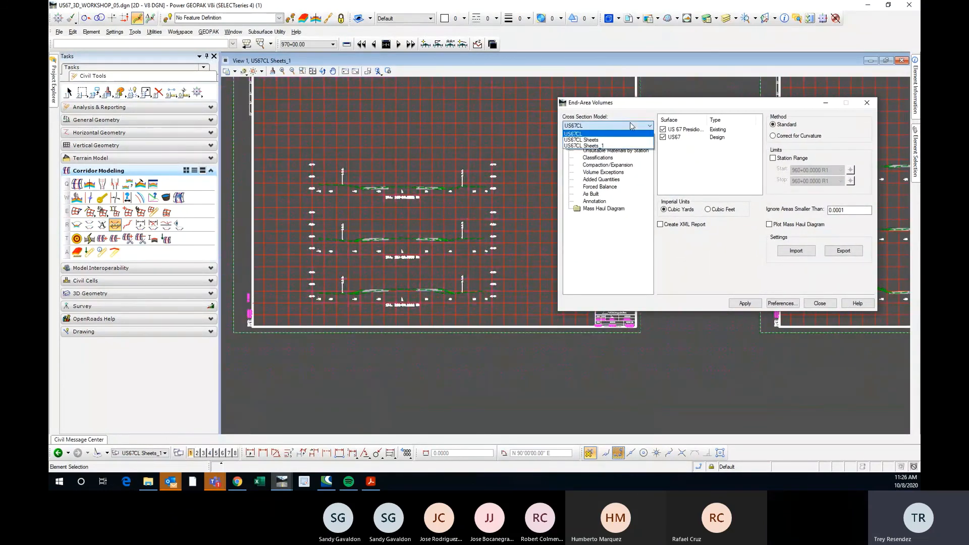
left_click(585, 146)
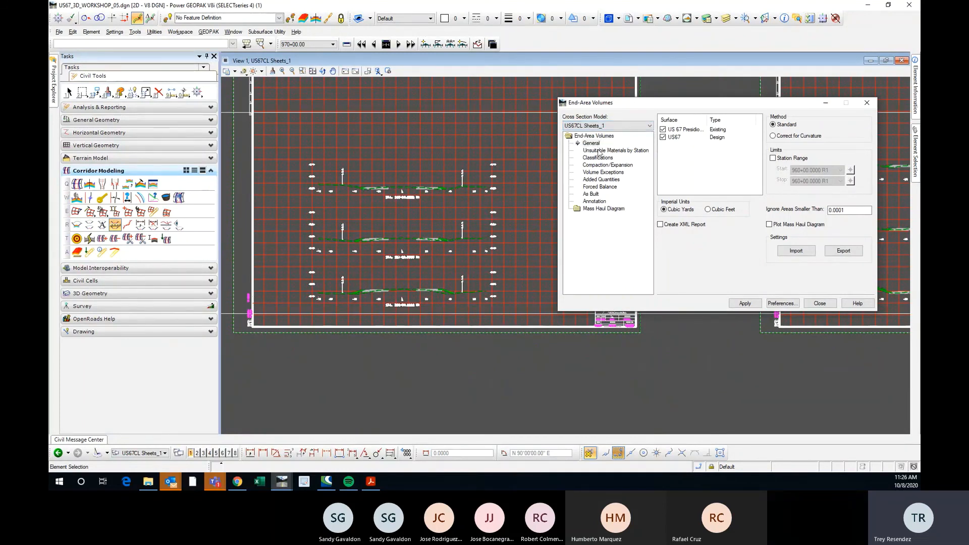
Load the US 67 EW preference for the end-area volumes and turn off the mass haul diagram plot.
left_click(784, 304)
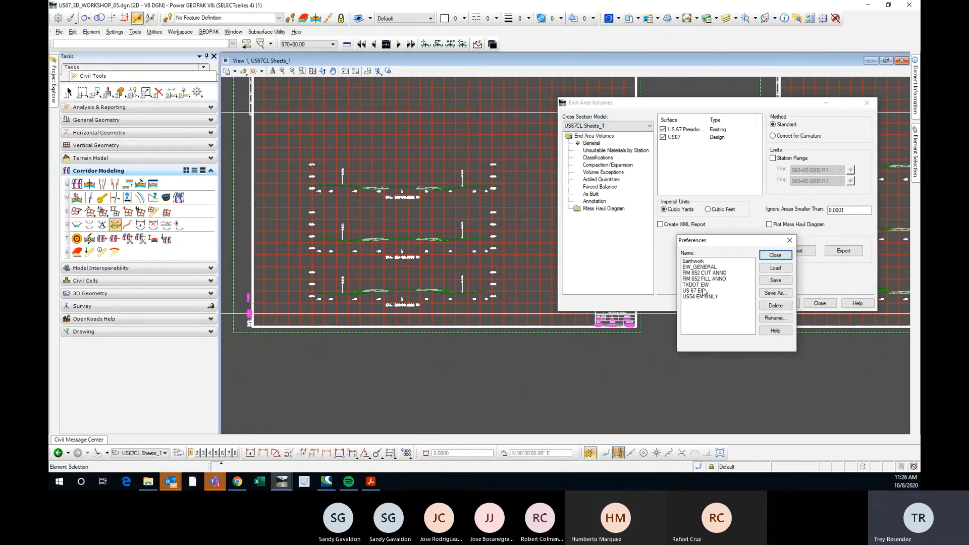
left_click(704, 292)
left_click(775, 268)
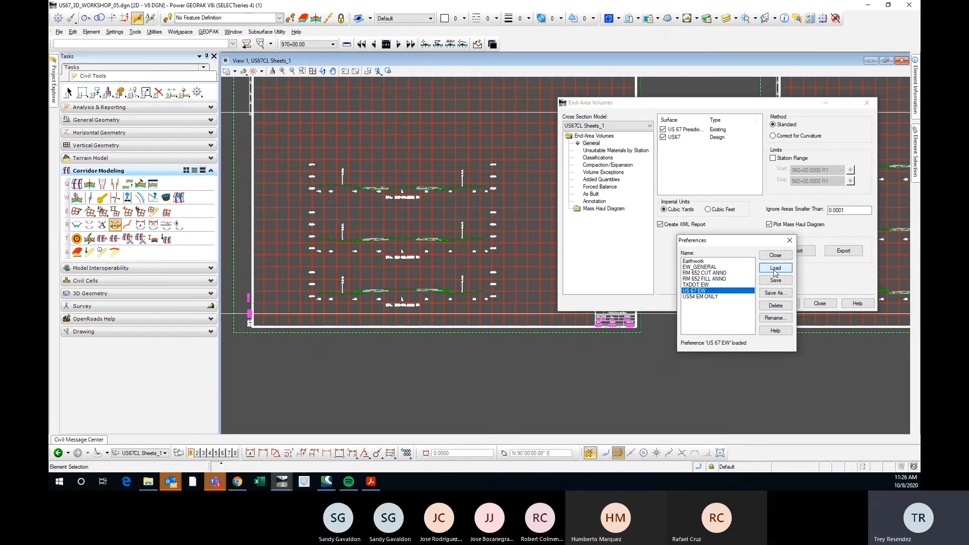
left_click(789, 240)
left_click(768, 224)
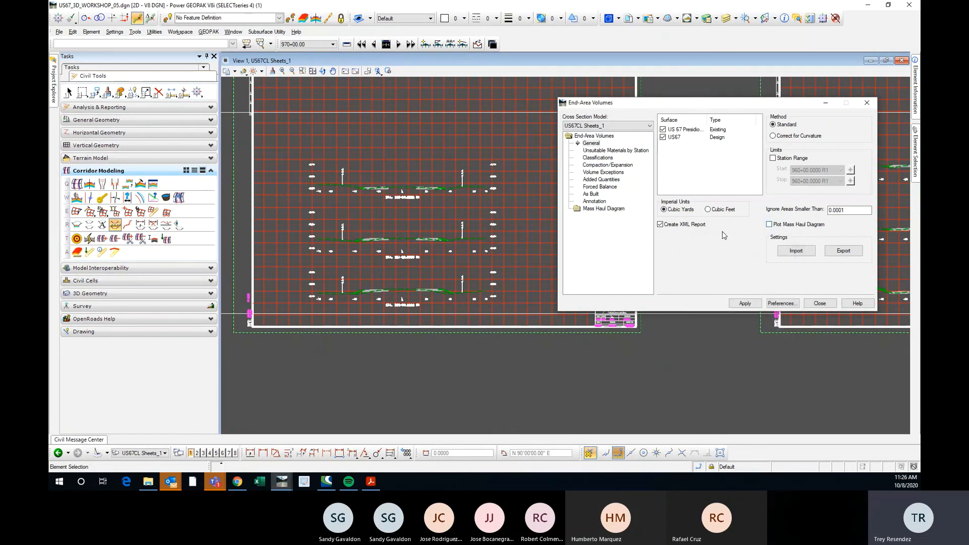
Run the end-area volumes for US67CL Sheets_1, check the section at STA. 962+00, and close the volumes dialog.
left_click(744, 303)
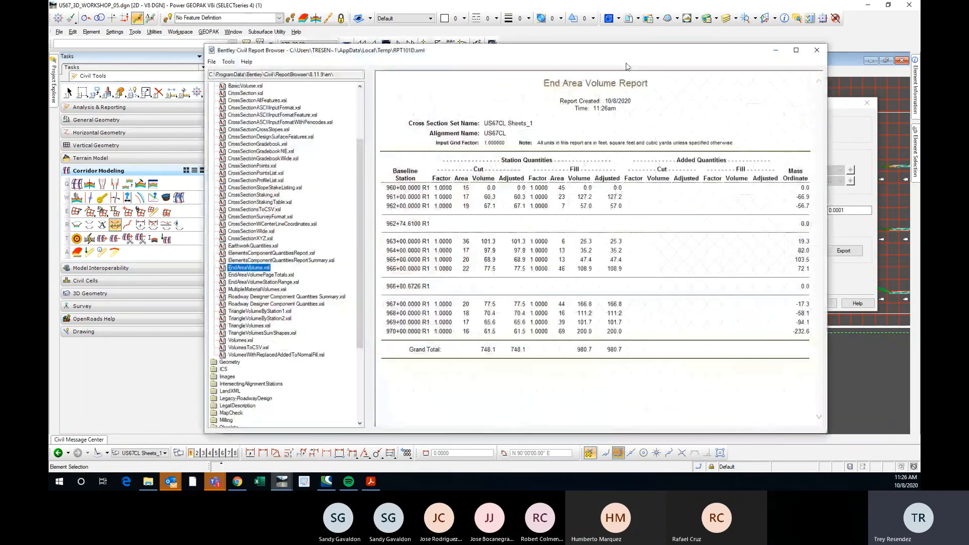
left_click_drag(625, 50, 966, 50)
scroll(400, 190, "up", 6)
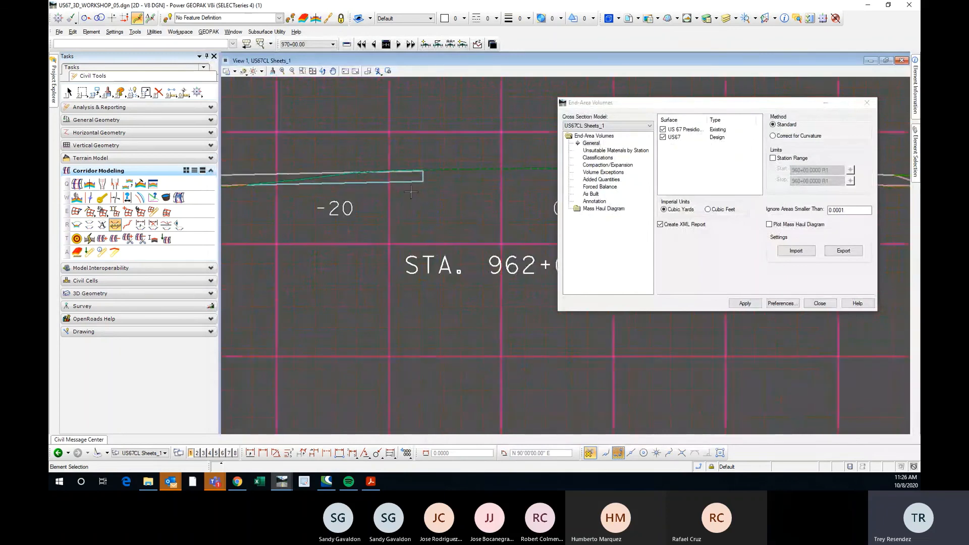
scroll(400, 191, "down", 1)
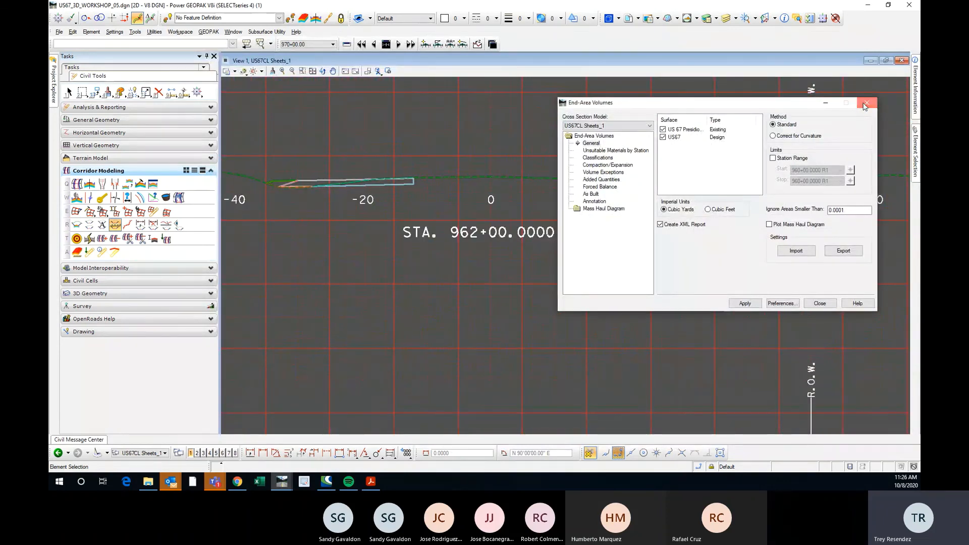
left_click(867, 103)
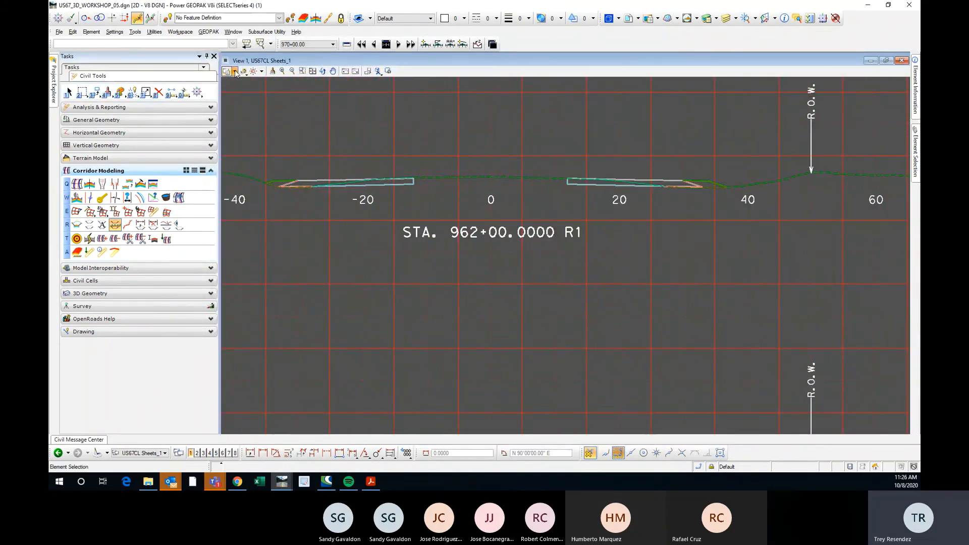
Turn on the Fill display for the US67CL Sheets_1 view and inspect the sections and their volume annotations.
left_click(235, 72)
scroll(549, 254, "down", 5)
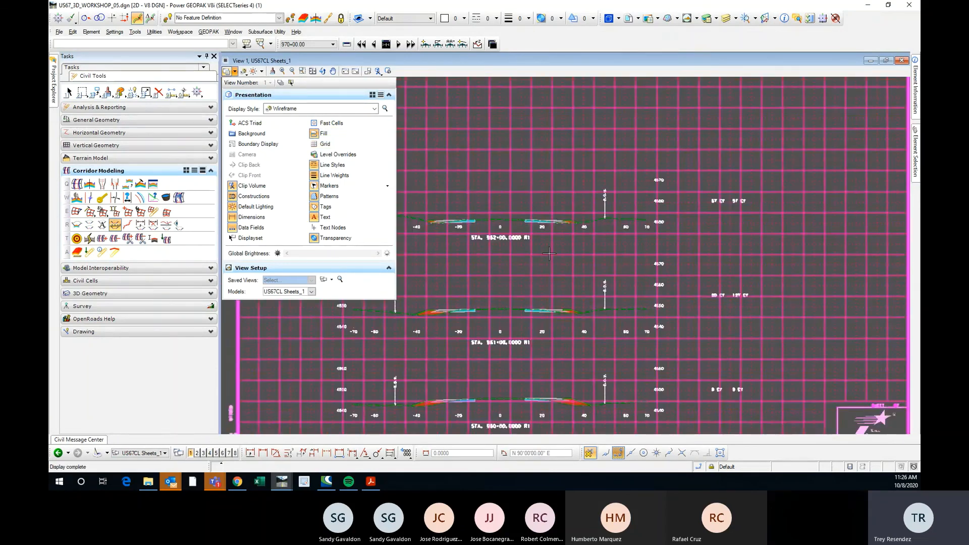
scroll(501, 231, "up", 3)
scroll(539, 208, "down", 3)
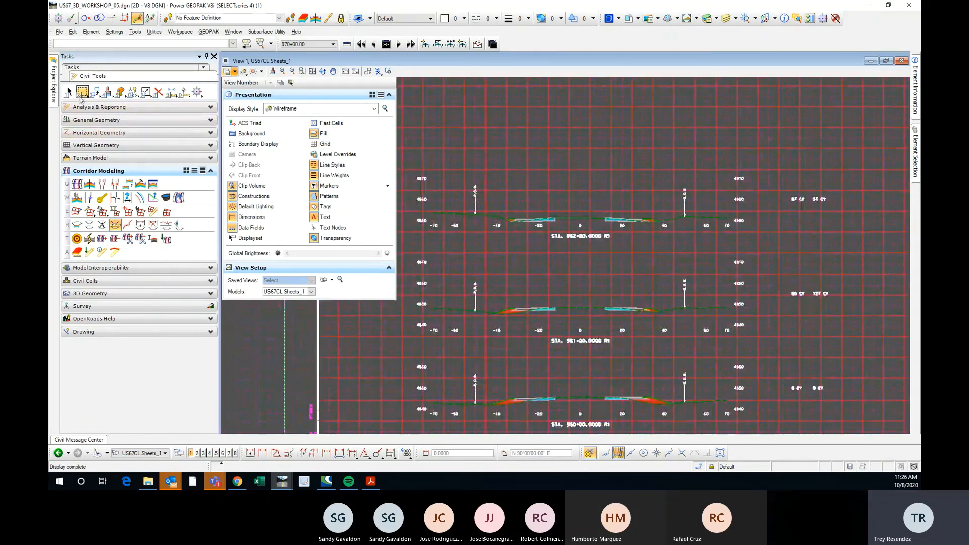
Return to element selection and examine the cut and fill shapes and volume annotations from STA. 960+00 to STA. 962+00.
left_click(69, 92)
scroll(356, 186, "down", 3)
scroll(350, 205, "up", 3)
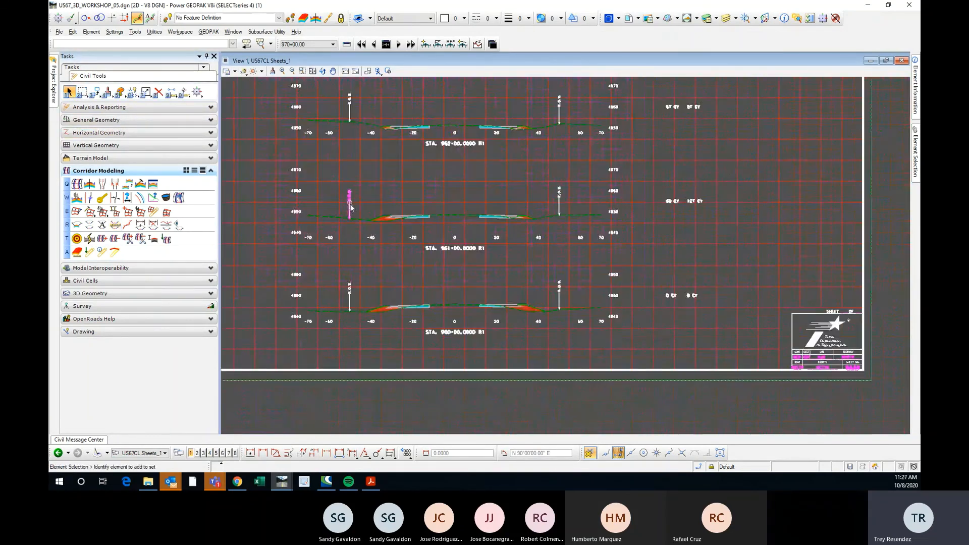
scroll(450, 284, "up", 2)
scroll(474, 314, "down", 2)
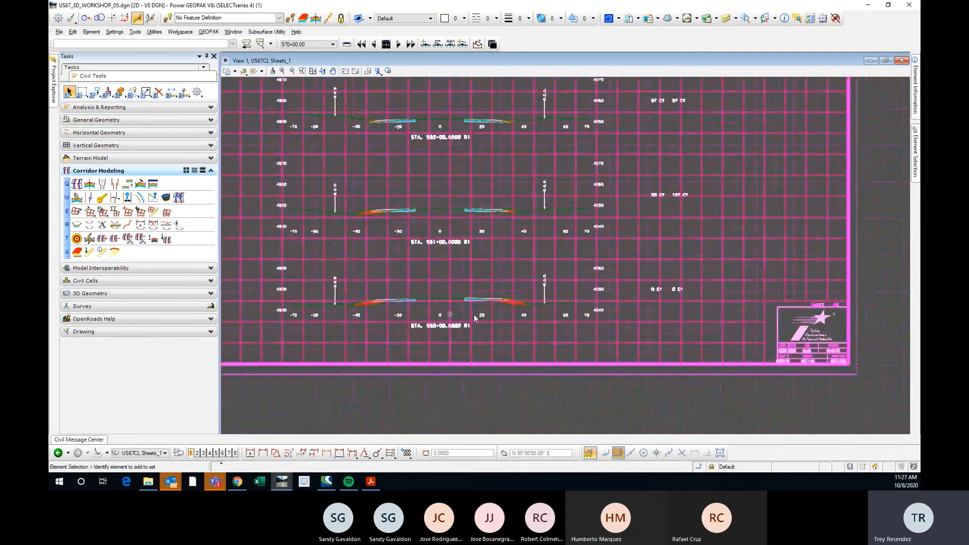
scroll(501, 304, "up", 3)
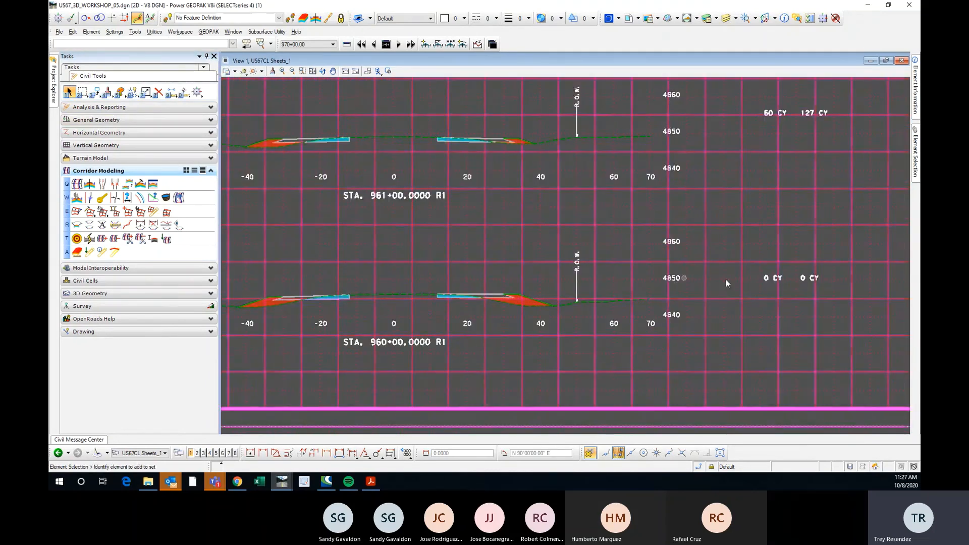
scroll(597, 304, "down", 2)
scroll(568, 220, "down", 2)
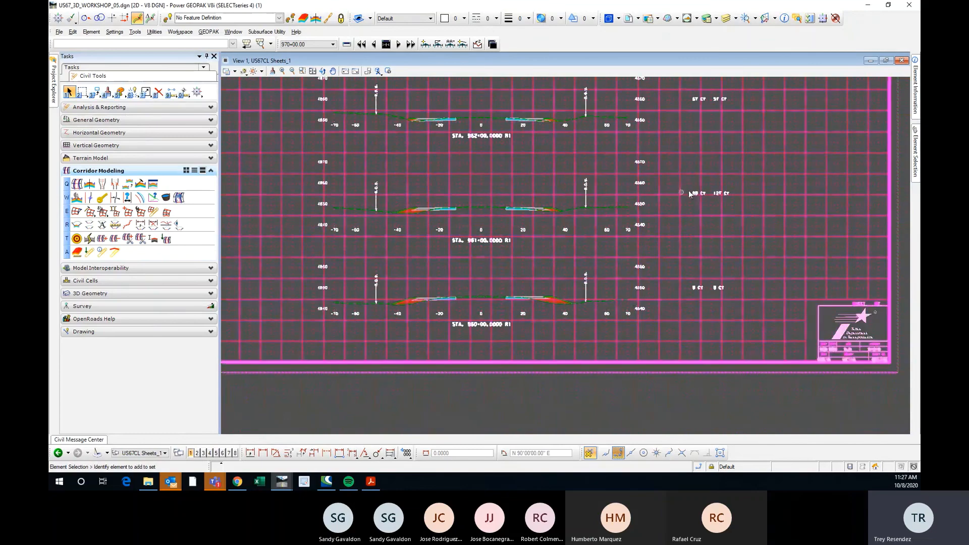
scroll(550, 175, "up", 3)
scroll(532, 187, "up", 1)
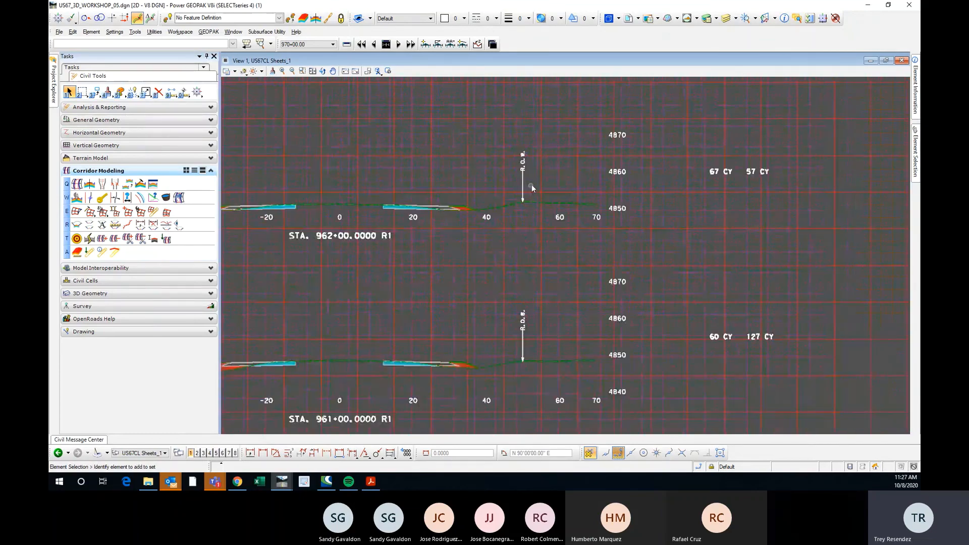
Examine how the cubic-yard volume annotations are placed beside the three sections on the first cross section sheet.
scroll(519, 185, "down", 1)
scroll(629, 168, "up", 1)
scroll(628, 163, "down", 2)
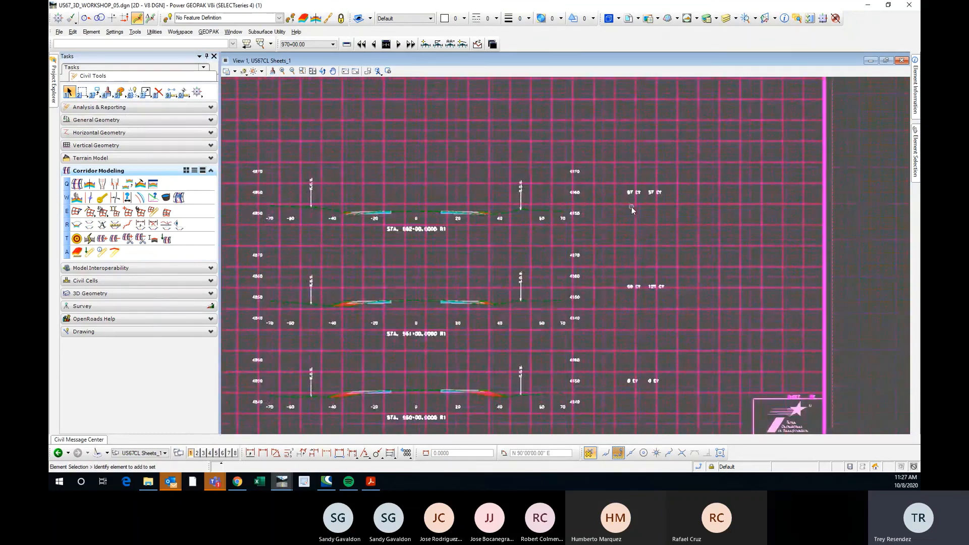
scroll(637, 189, "up", 1)
scroll(637, 189, "down", 1)
scroll(624, 208, "up", 2)
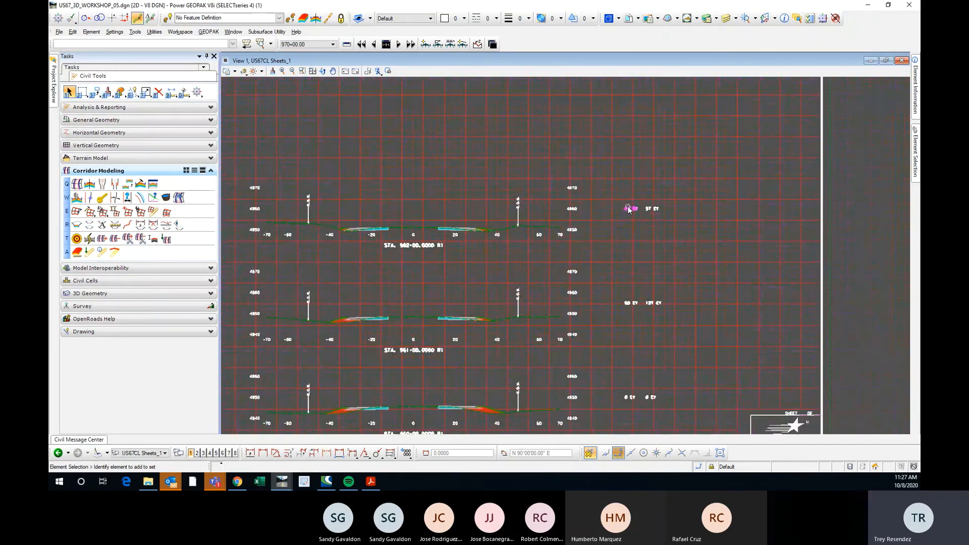
mouse_move(628, 210)
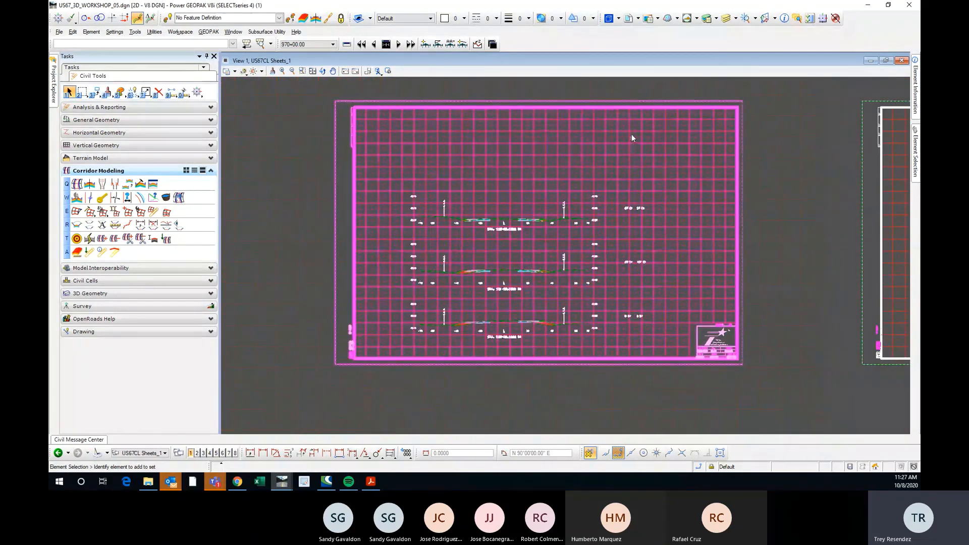
scroll(625, 120, "up", 2)
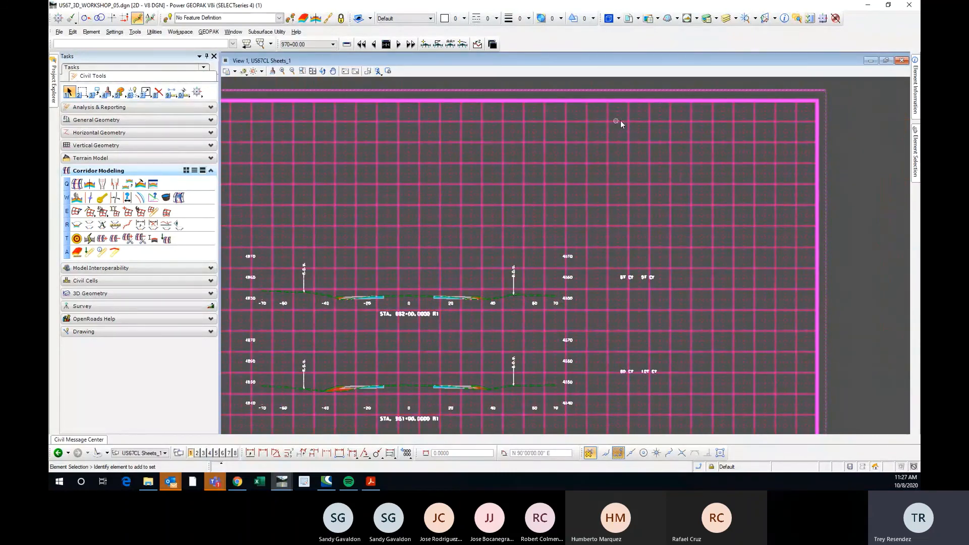
scroll(622, 122, "down", 1)
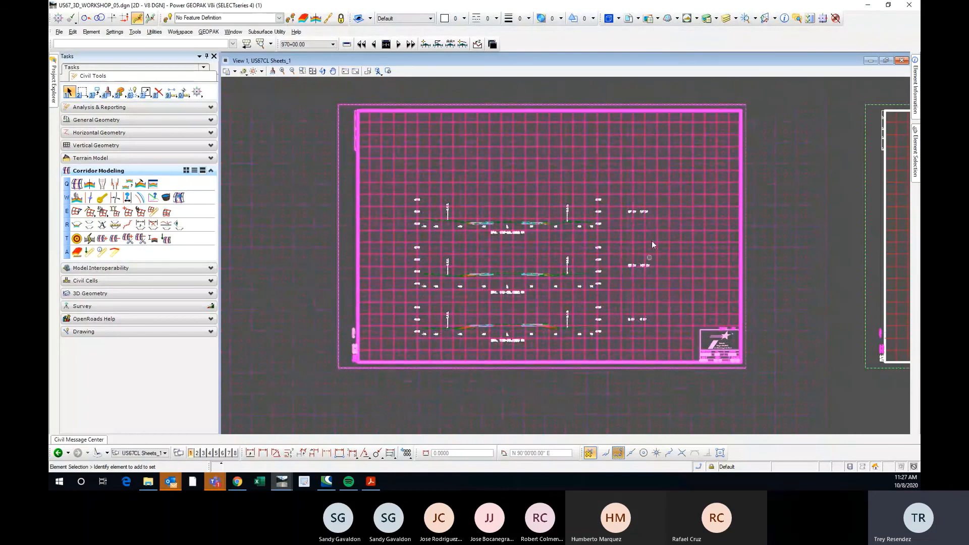
scroll(623, 232, "up", 1)
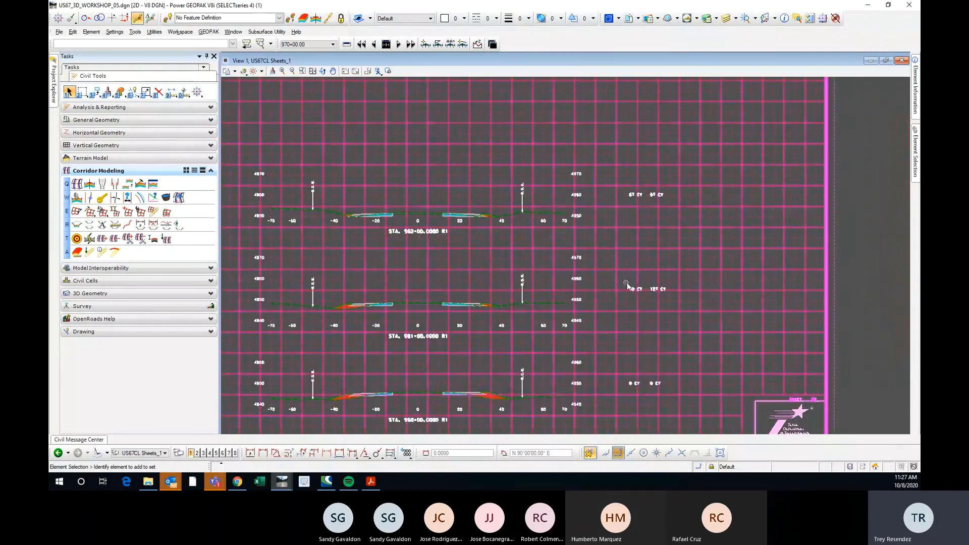
scroll(544, 253, "down", 1)
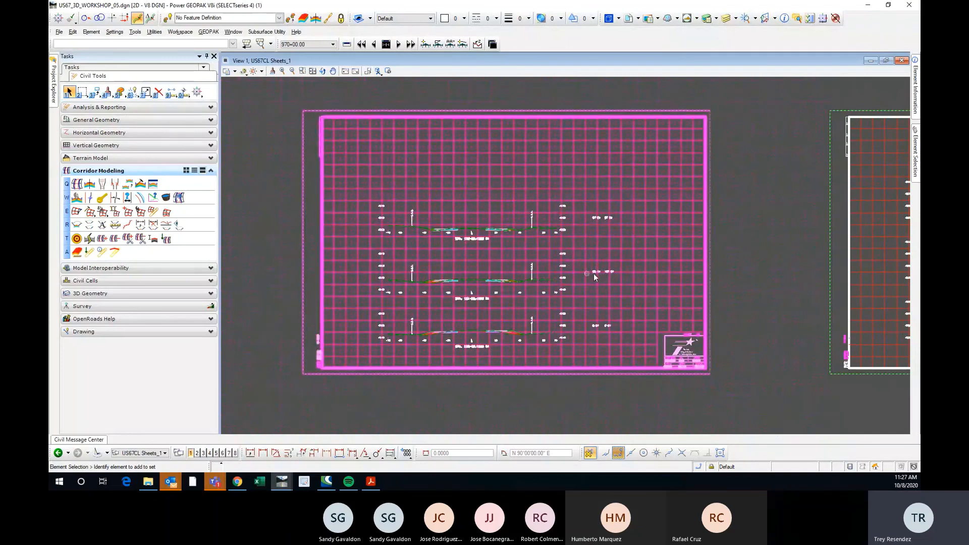
scroll(593, 274, "up", 1)
scroll(603, 259, "down", 1)
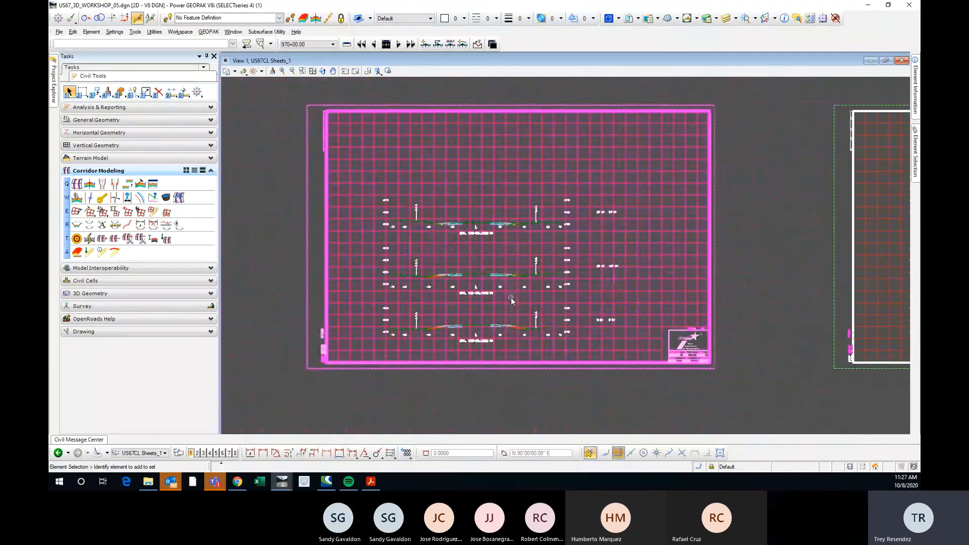
Reopen the End-Area Volumes tool and review its annotation settings against the annotated cross section sheet.
left_click(115, 225)
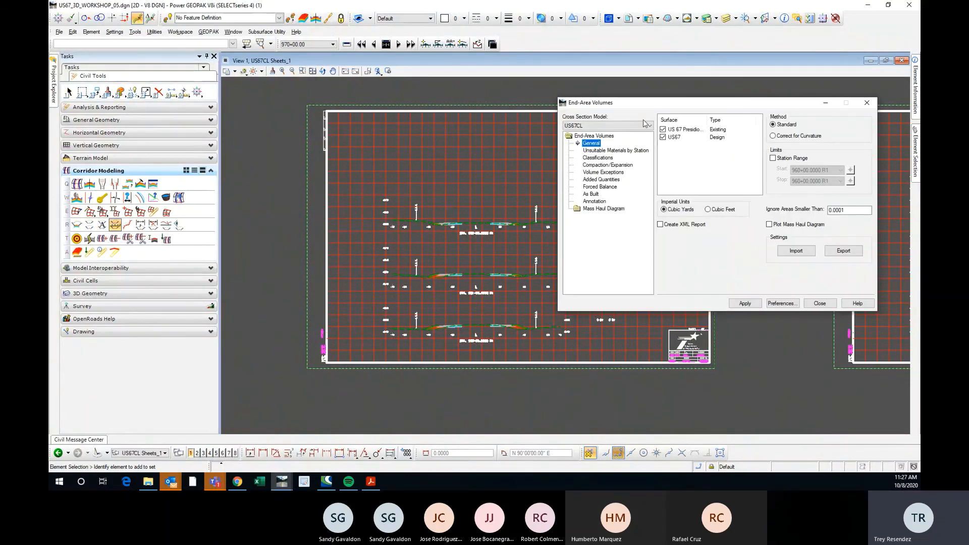
left_click(615, 188)
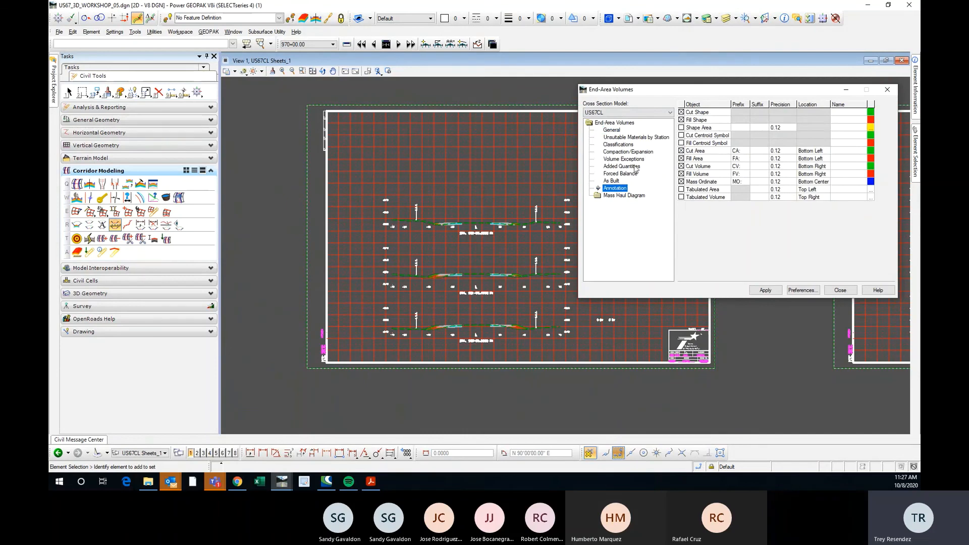
scroll(323, 211, "down", 4)
scroll(427, 240, "up", 4)
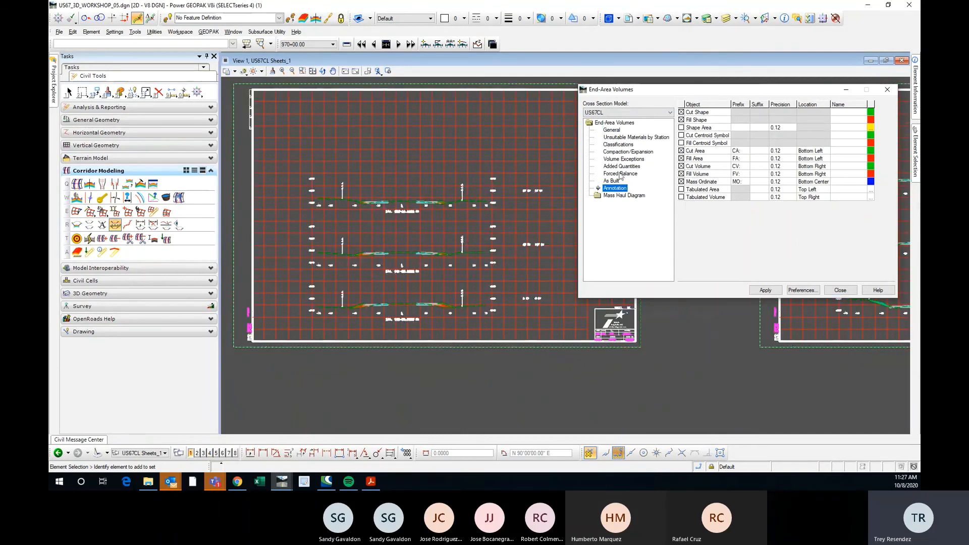
scroll(489, 205, "up", 3)
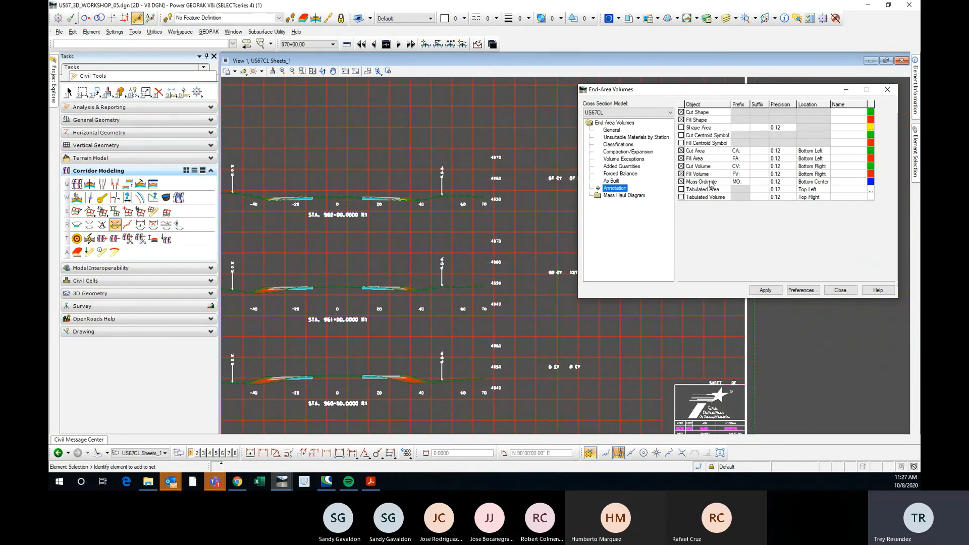
scroll(480, 222, "down", 3)
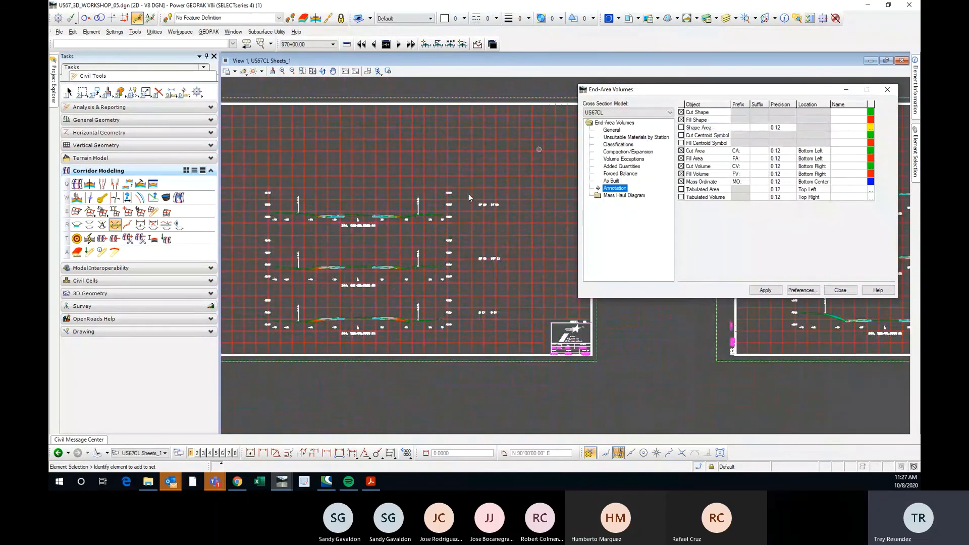
Inspect the shaded cut and fill shapes at STA. 962+00 up close and close the End-Area Volumes dialog without applying it.
scroll(426, 223, "up", 5)
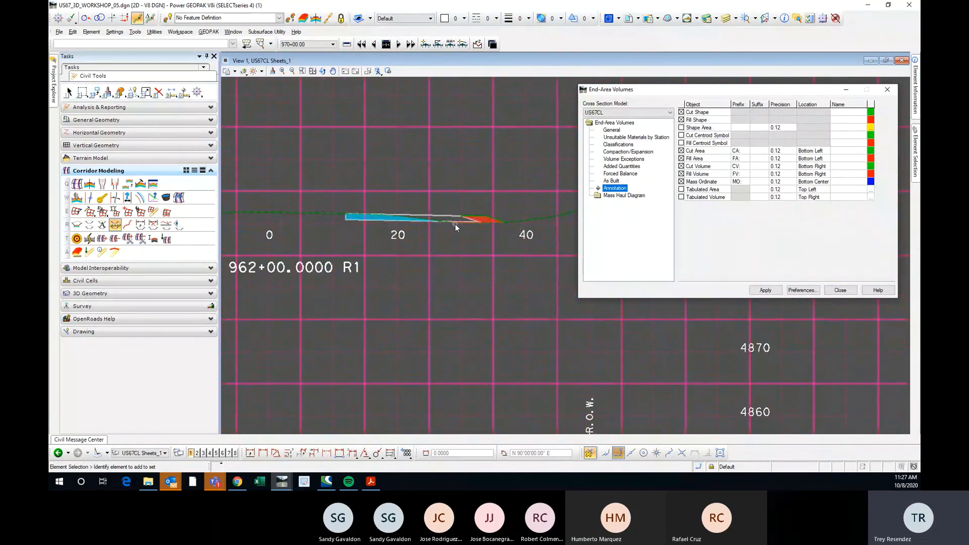
scroll(483, 222, "up", 2)
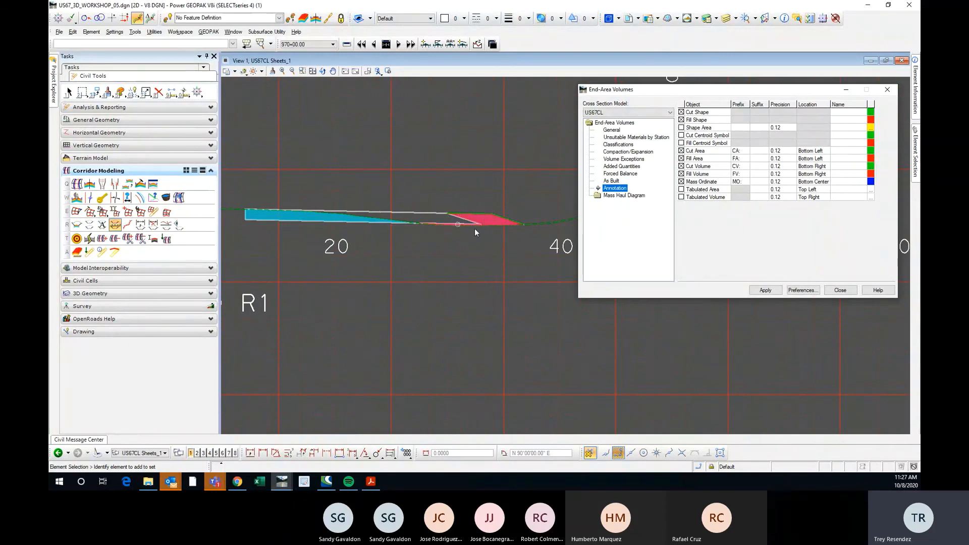
scroll(474, 228, "down", 8)
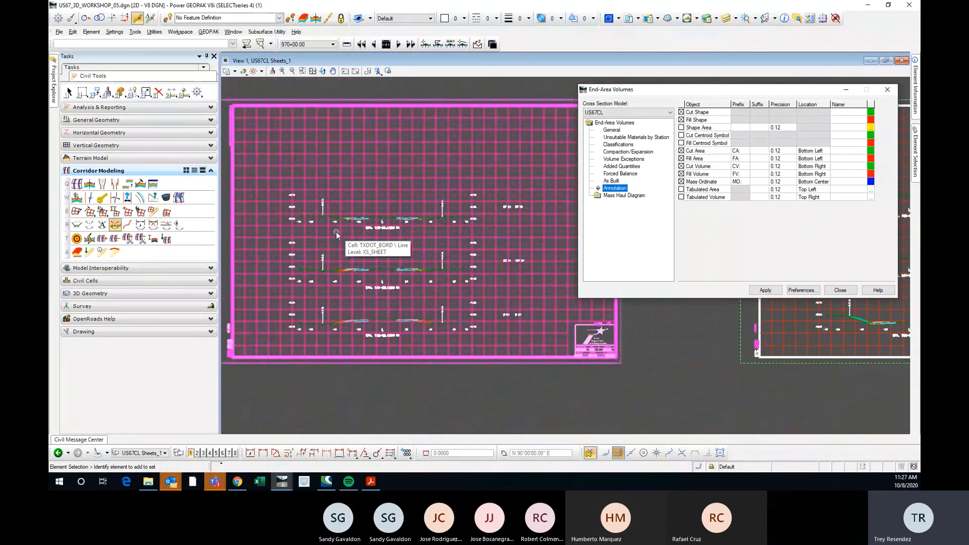
scroll(353, 231, "up", 2)
scroll(413, 207, "down", 2)
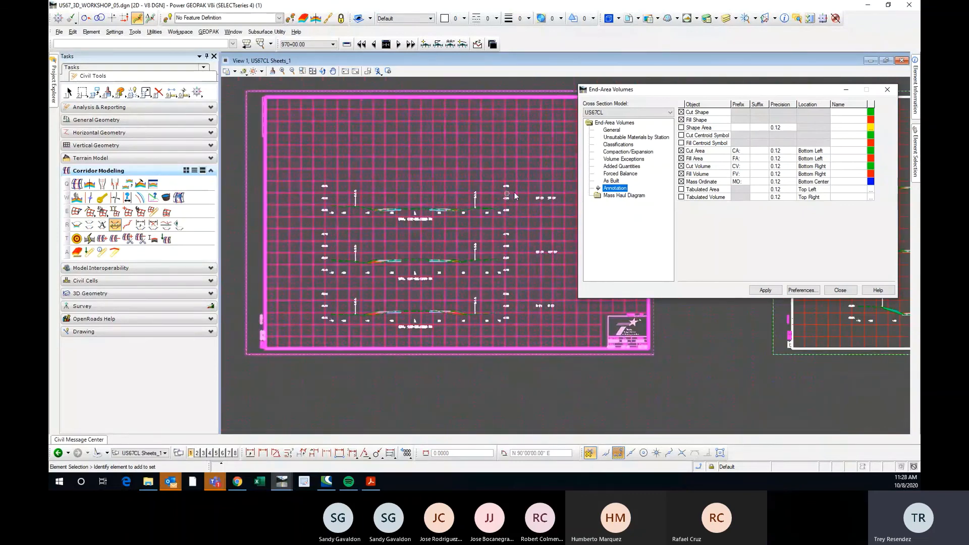
left_click_drag(743, 93, 696, 101)
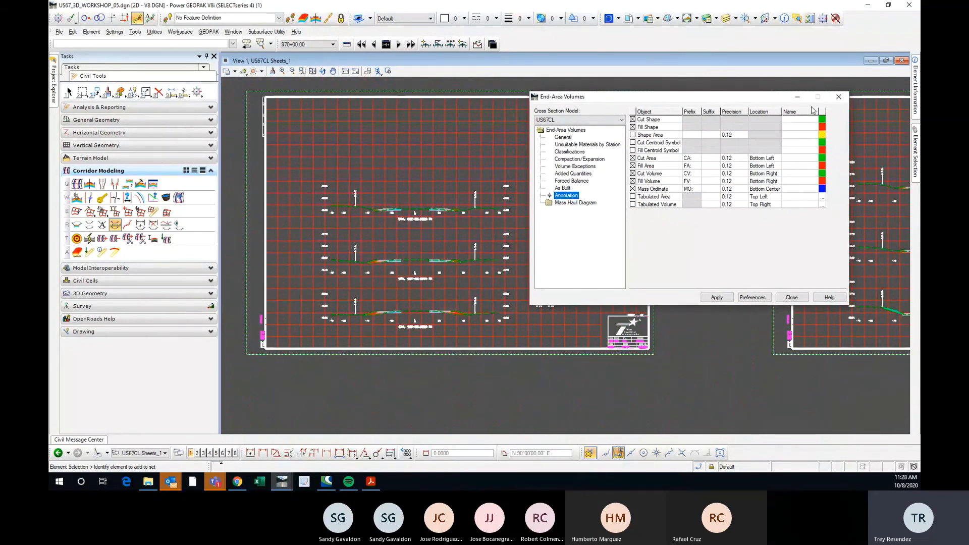
left_click(840, 97)
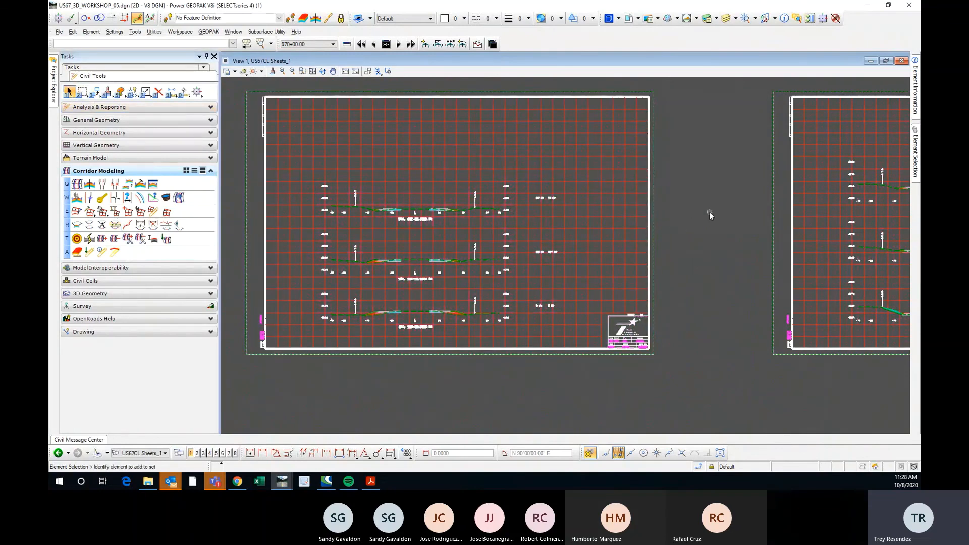
mouse_move(709, 201)
middle_mouse_down()
mouse_move(673, 206)
mouse_move(753, 227)
middle_mouse_up()
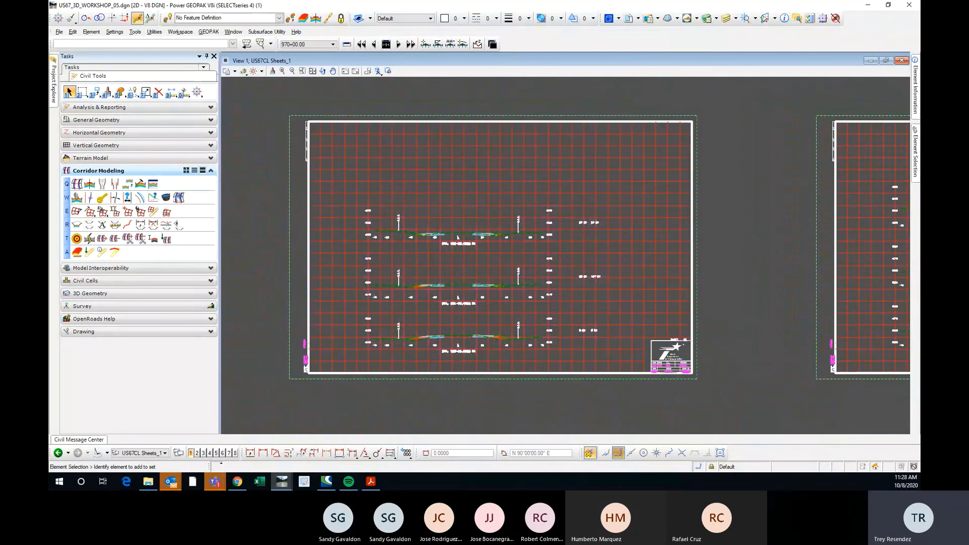
left_click_drag(889, 87, 567, 79)
left_click(833, 80)
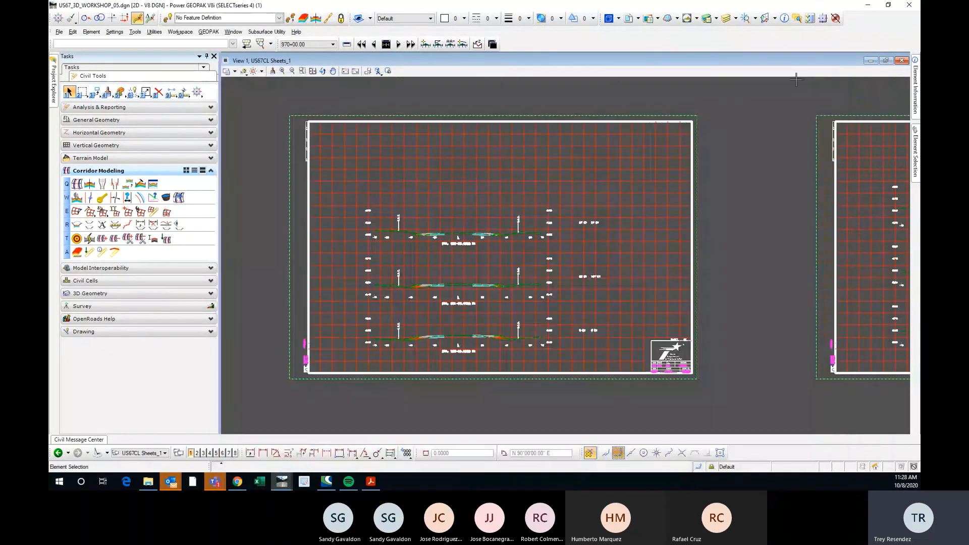